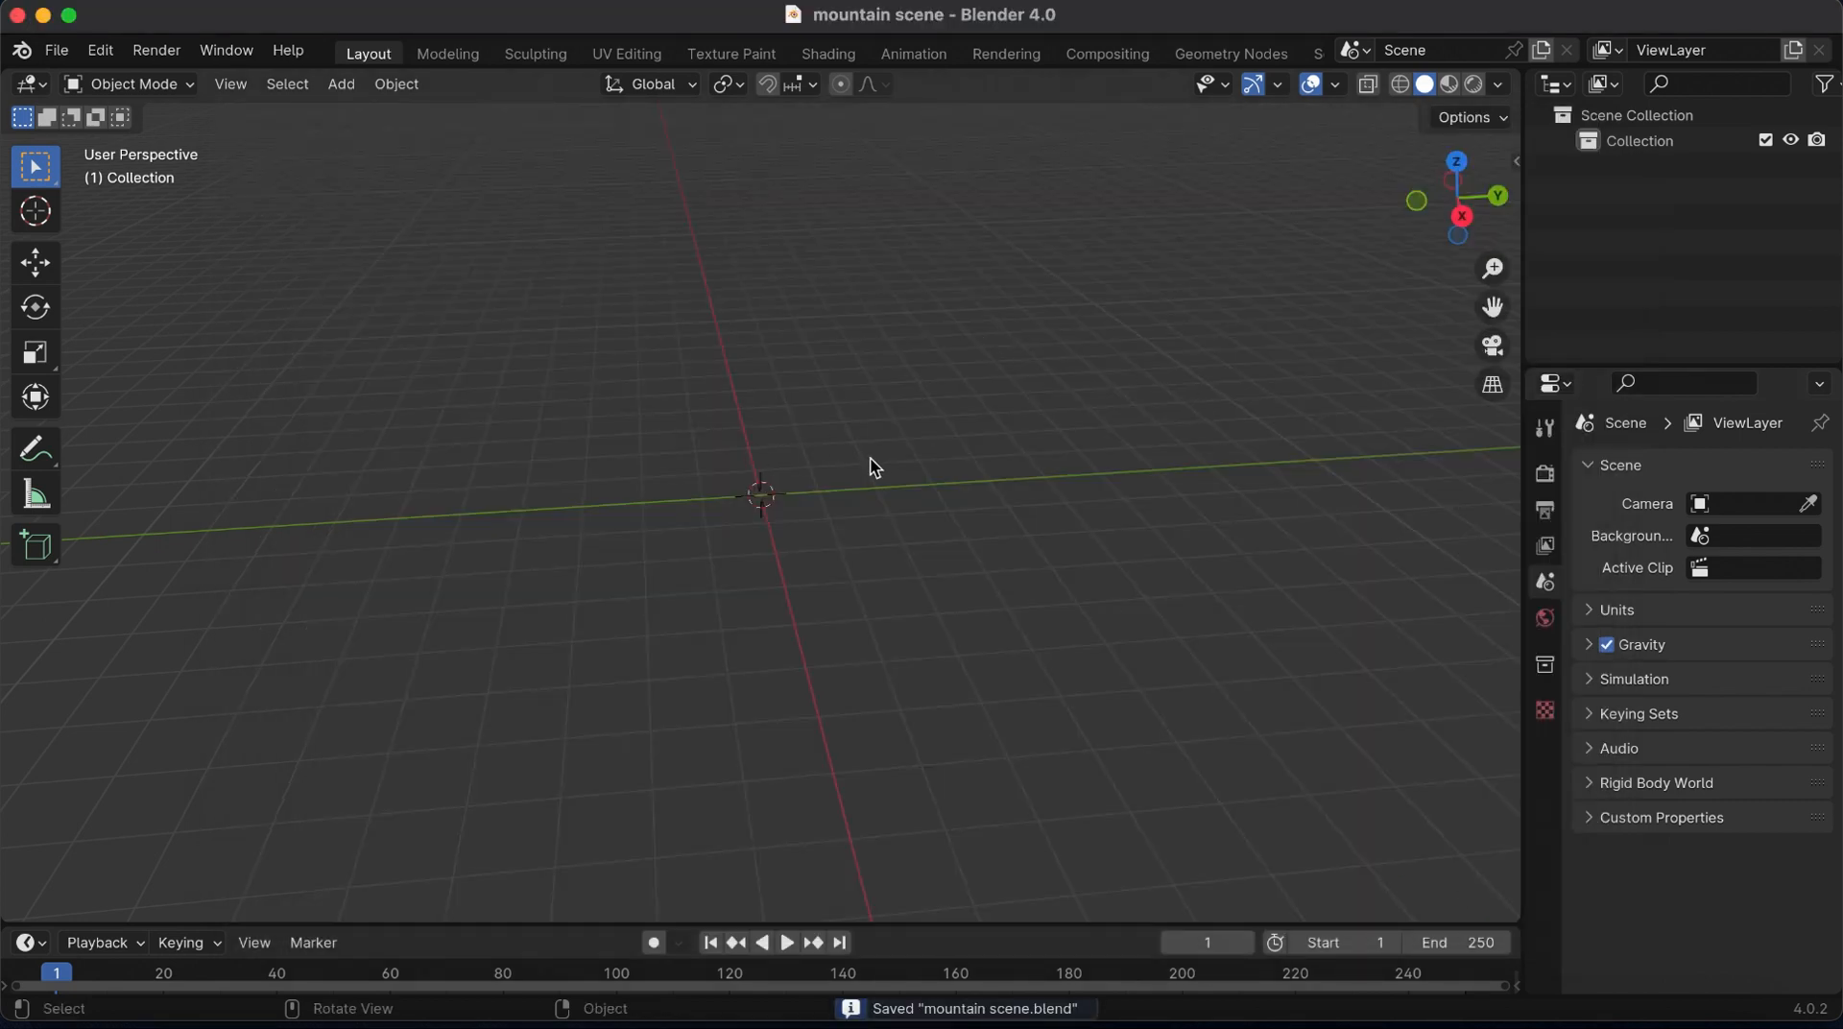
Add a plane mesh and scale it up uniformly to about 7.4
key(shift+a)
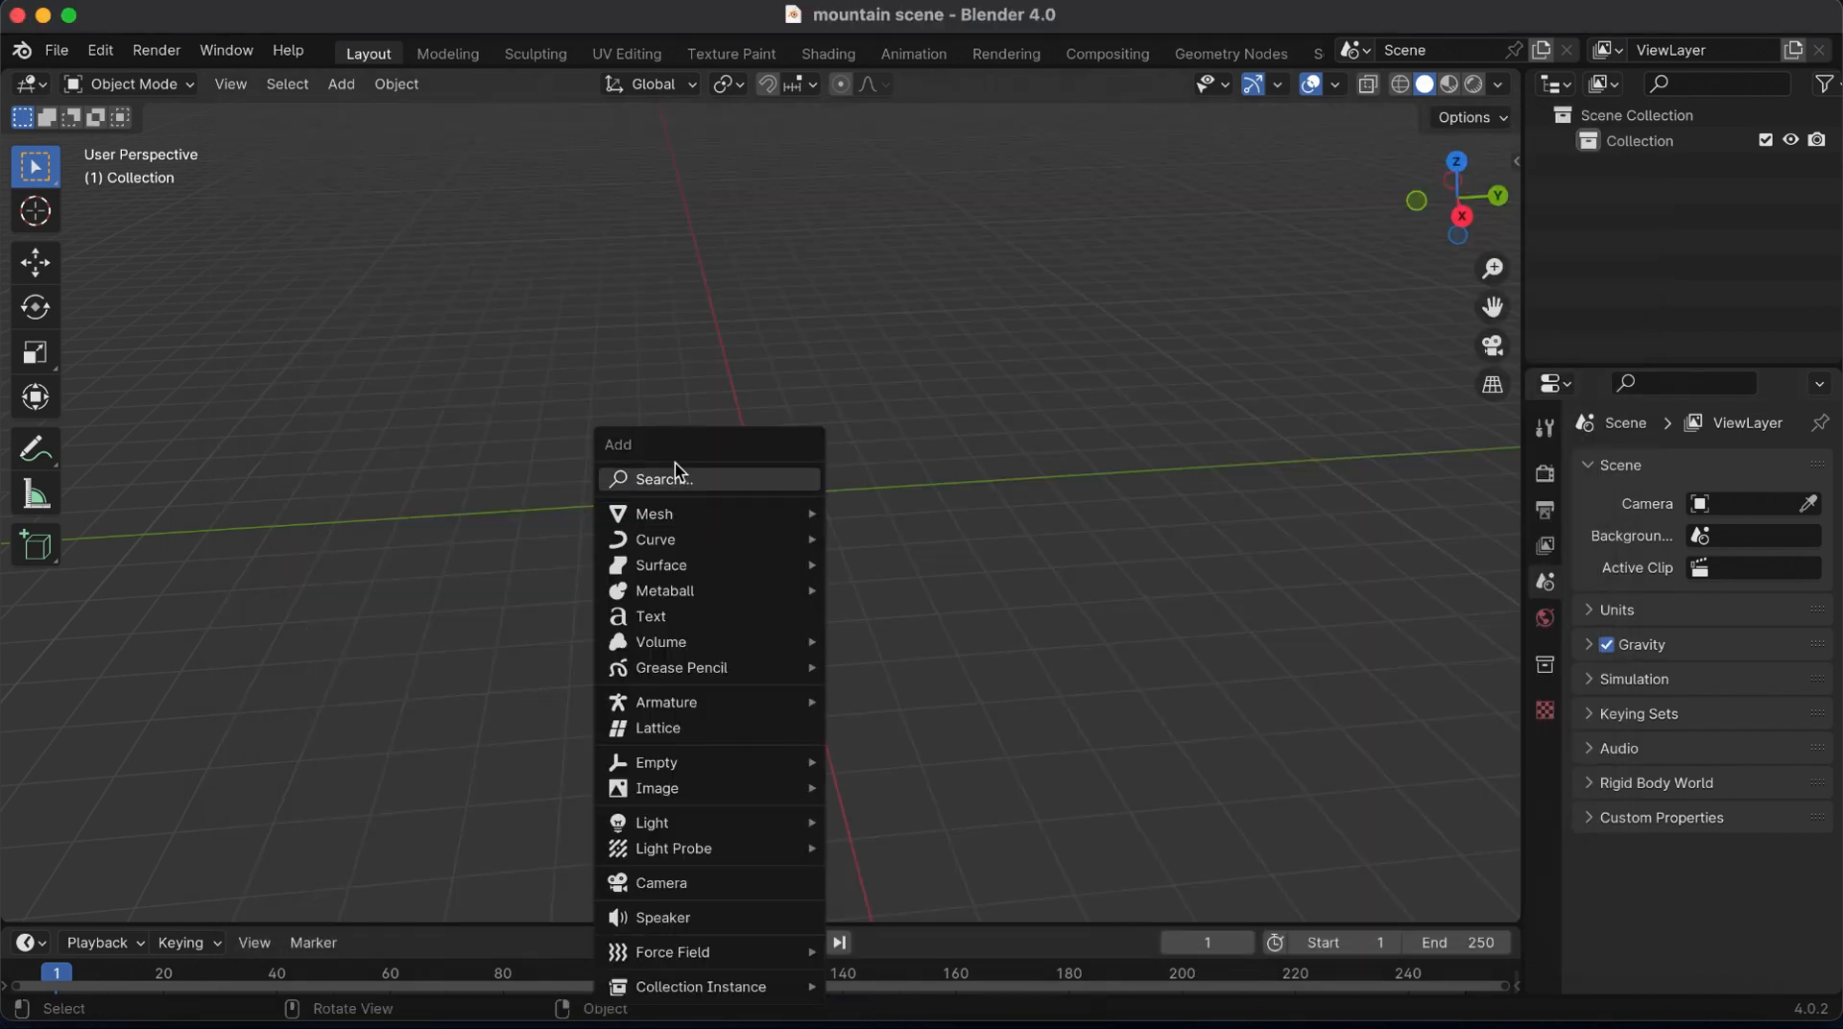
mouse_move(662, 520)
click(875, 516)
key(s)
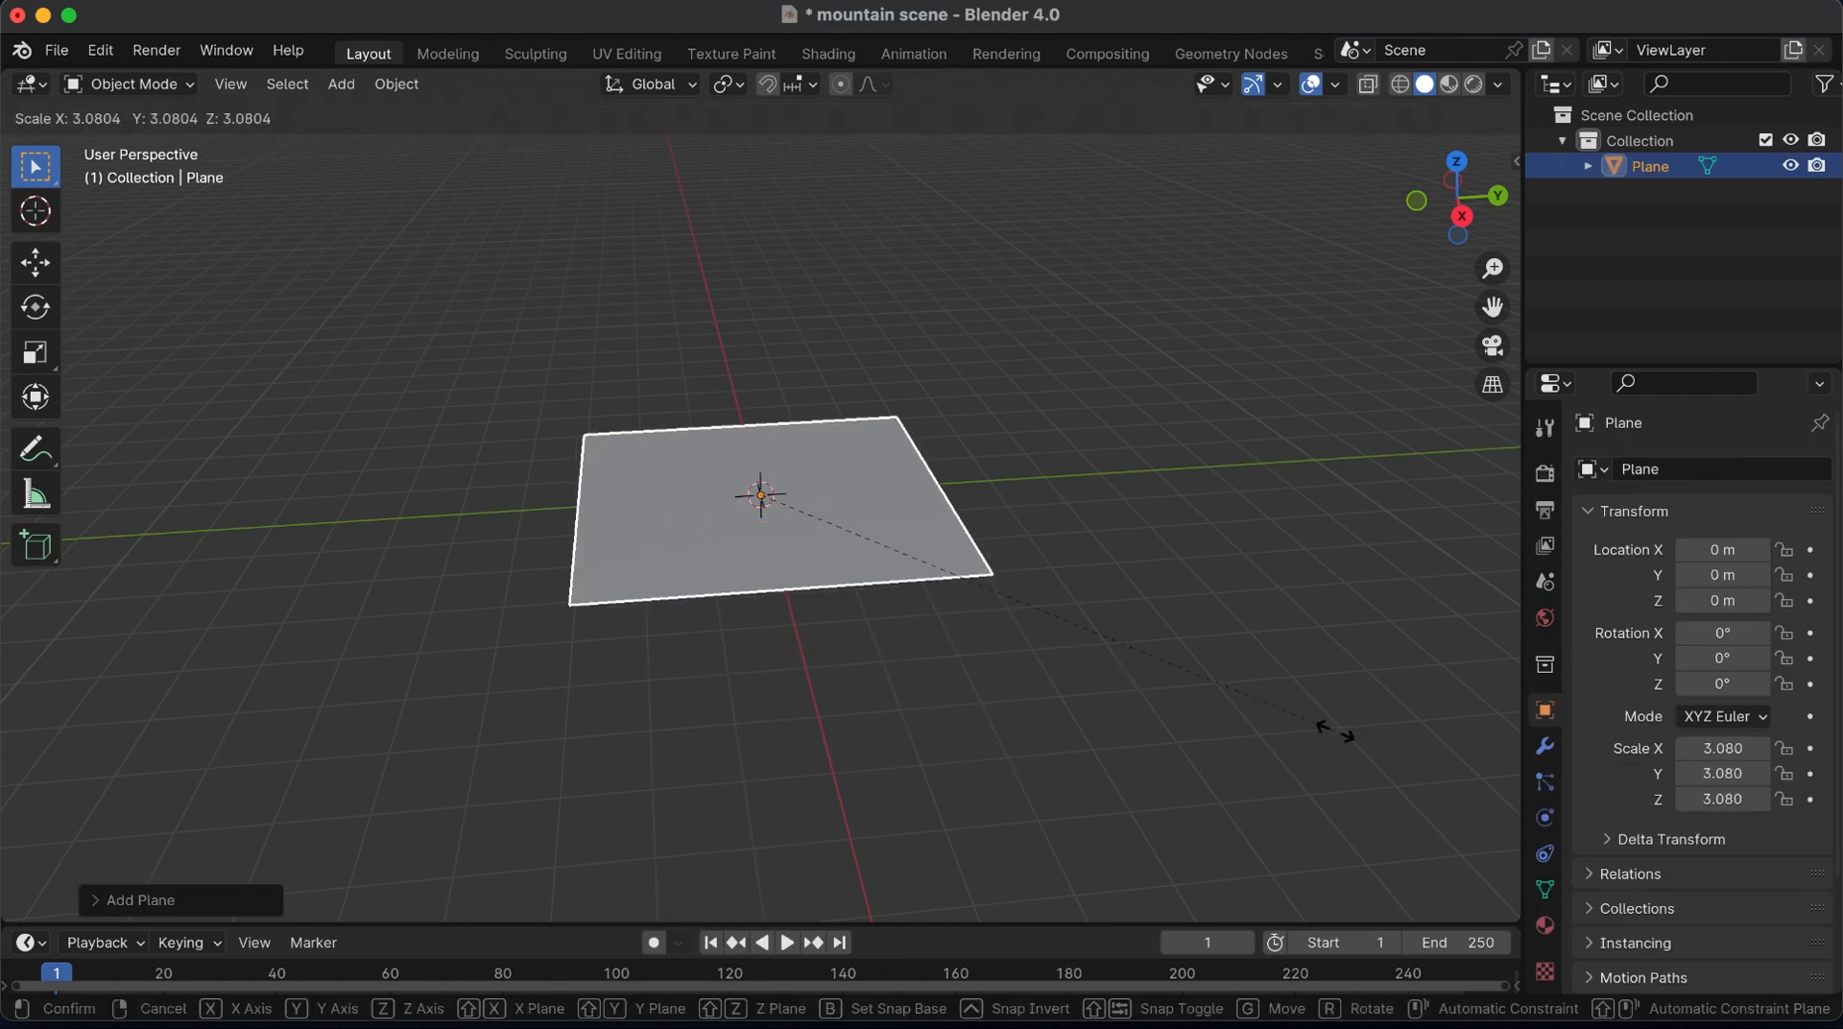
click(932, 592)
drag(1457, 197, 1425, 207)
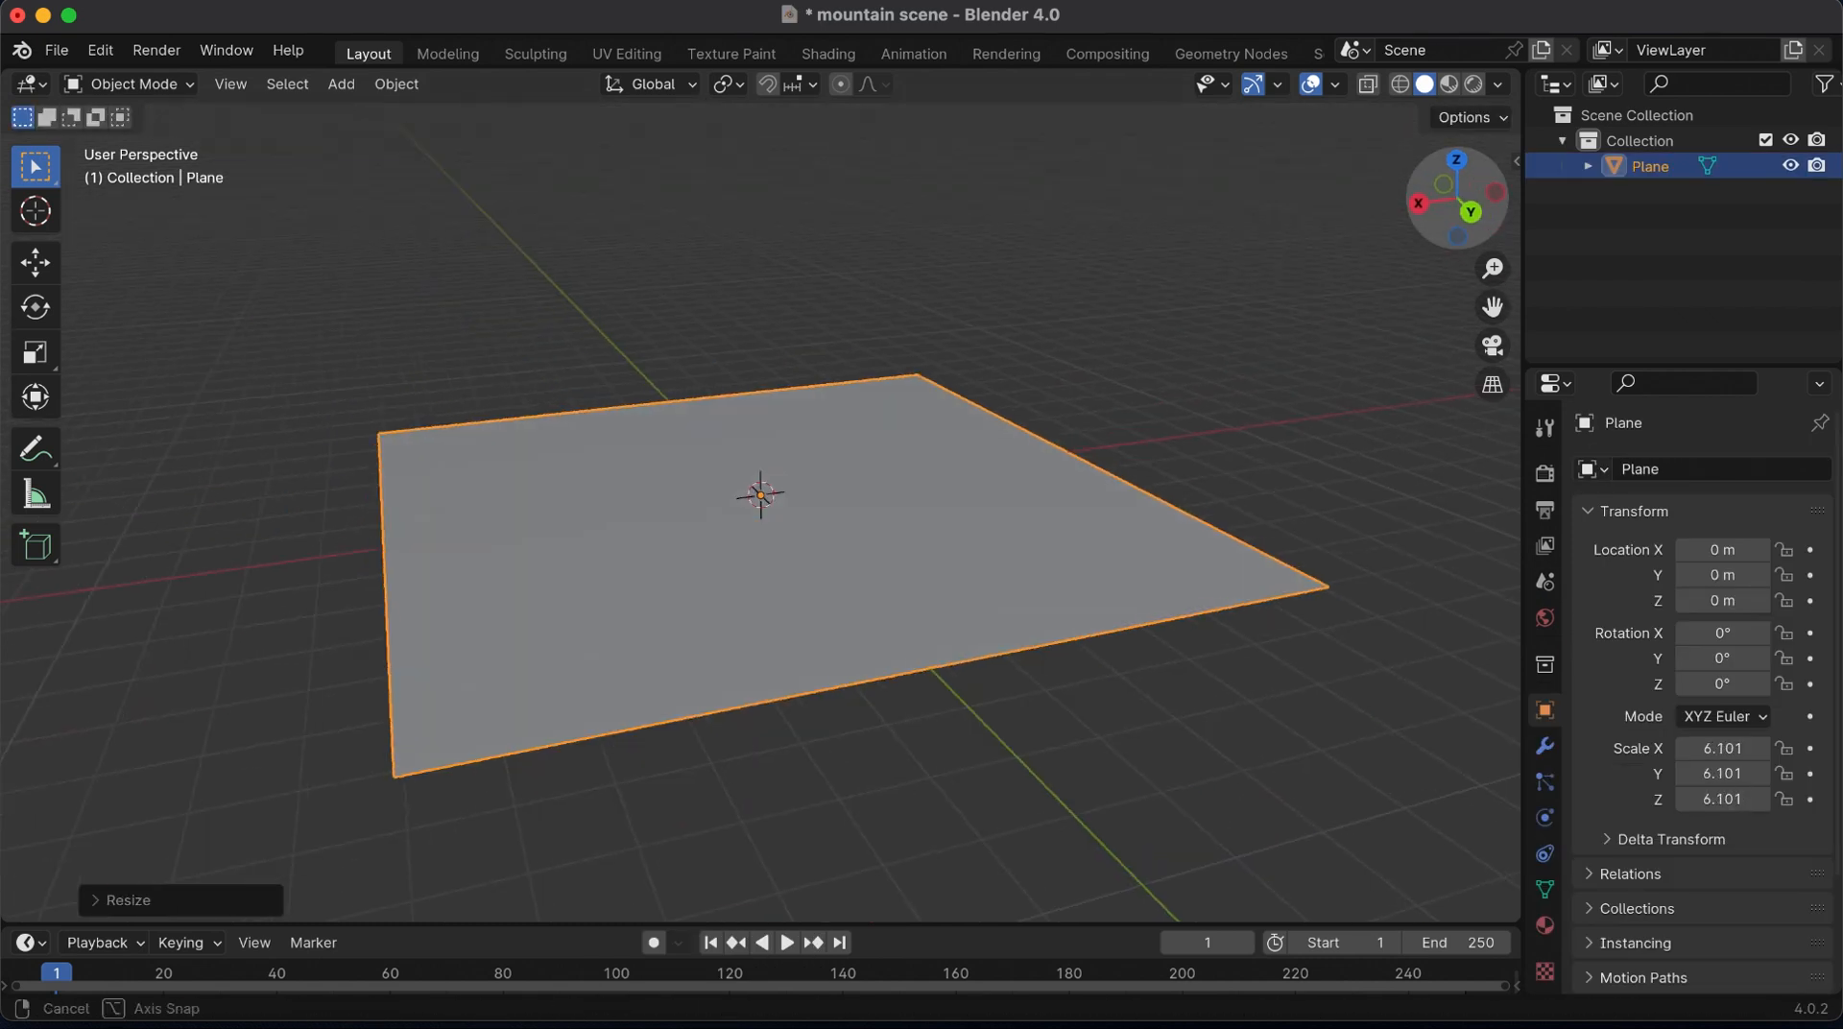
key(s)
click(1188, 698)
Enter mesh editing on the plane and subdivide it into a dense grid with more than 40 cuts
key(Tab)
right_click(765, 499)
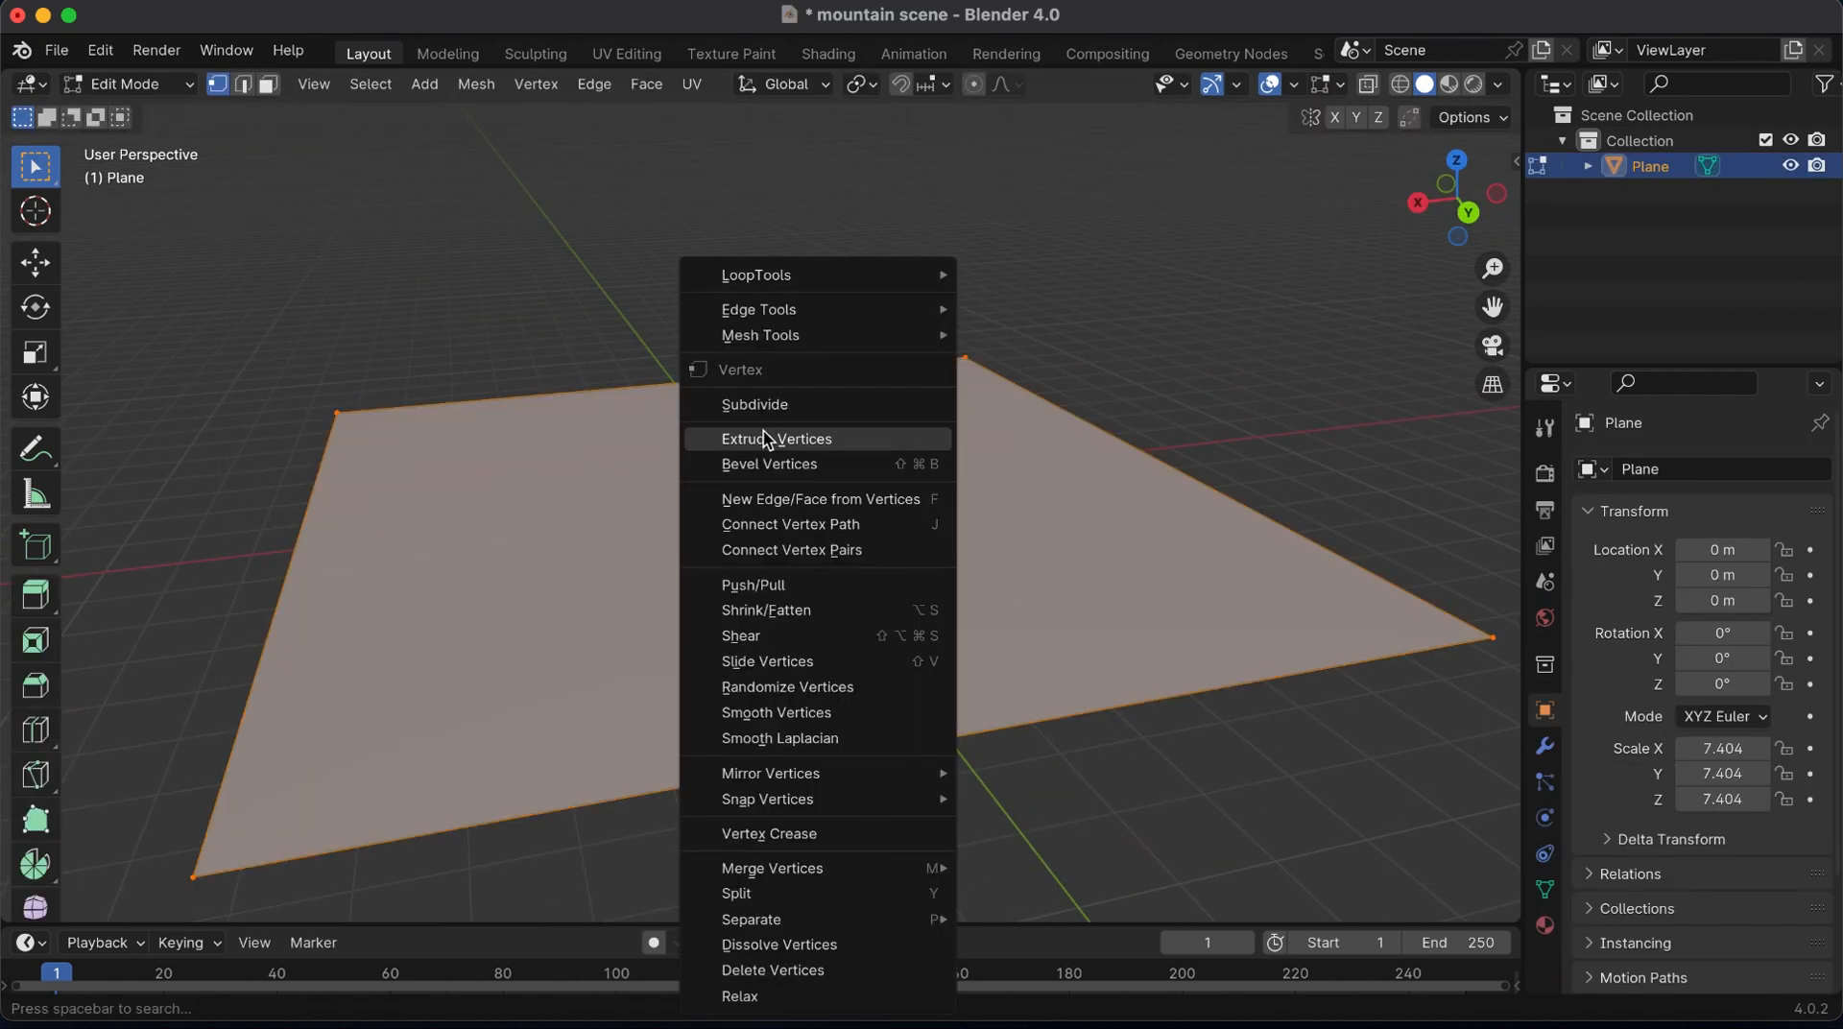
click(765, 406)
click(175, 900)
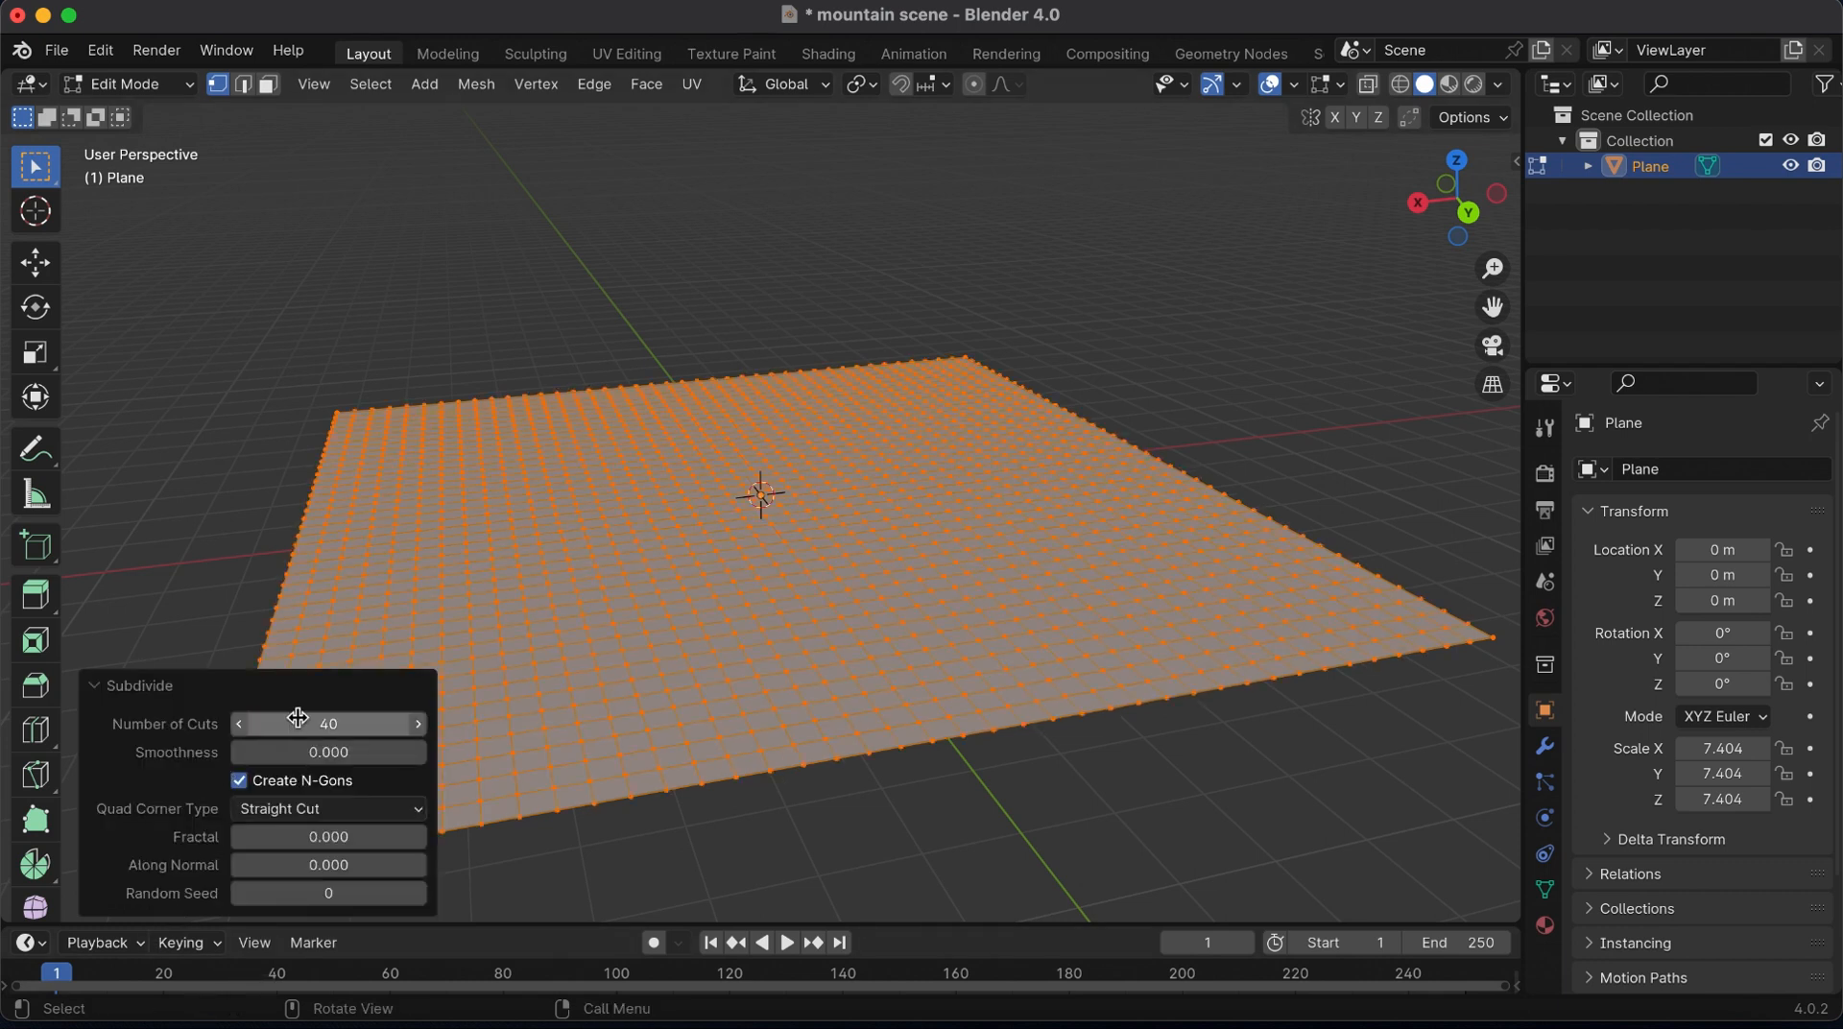
click(92, 688)
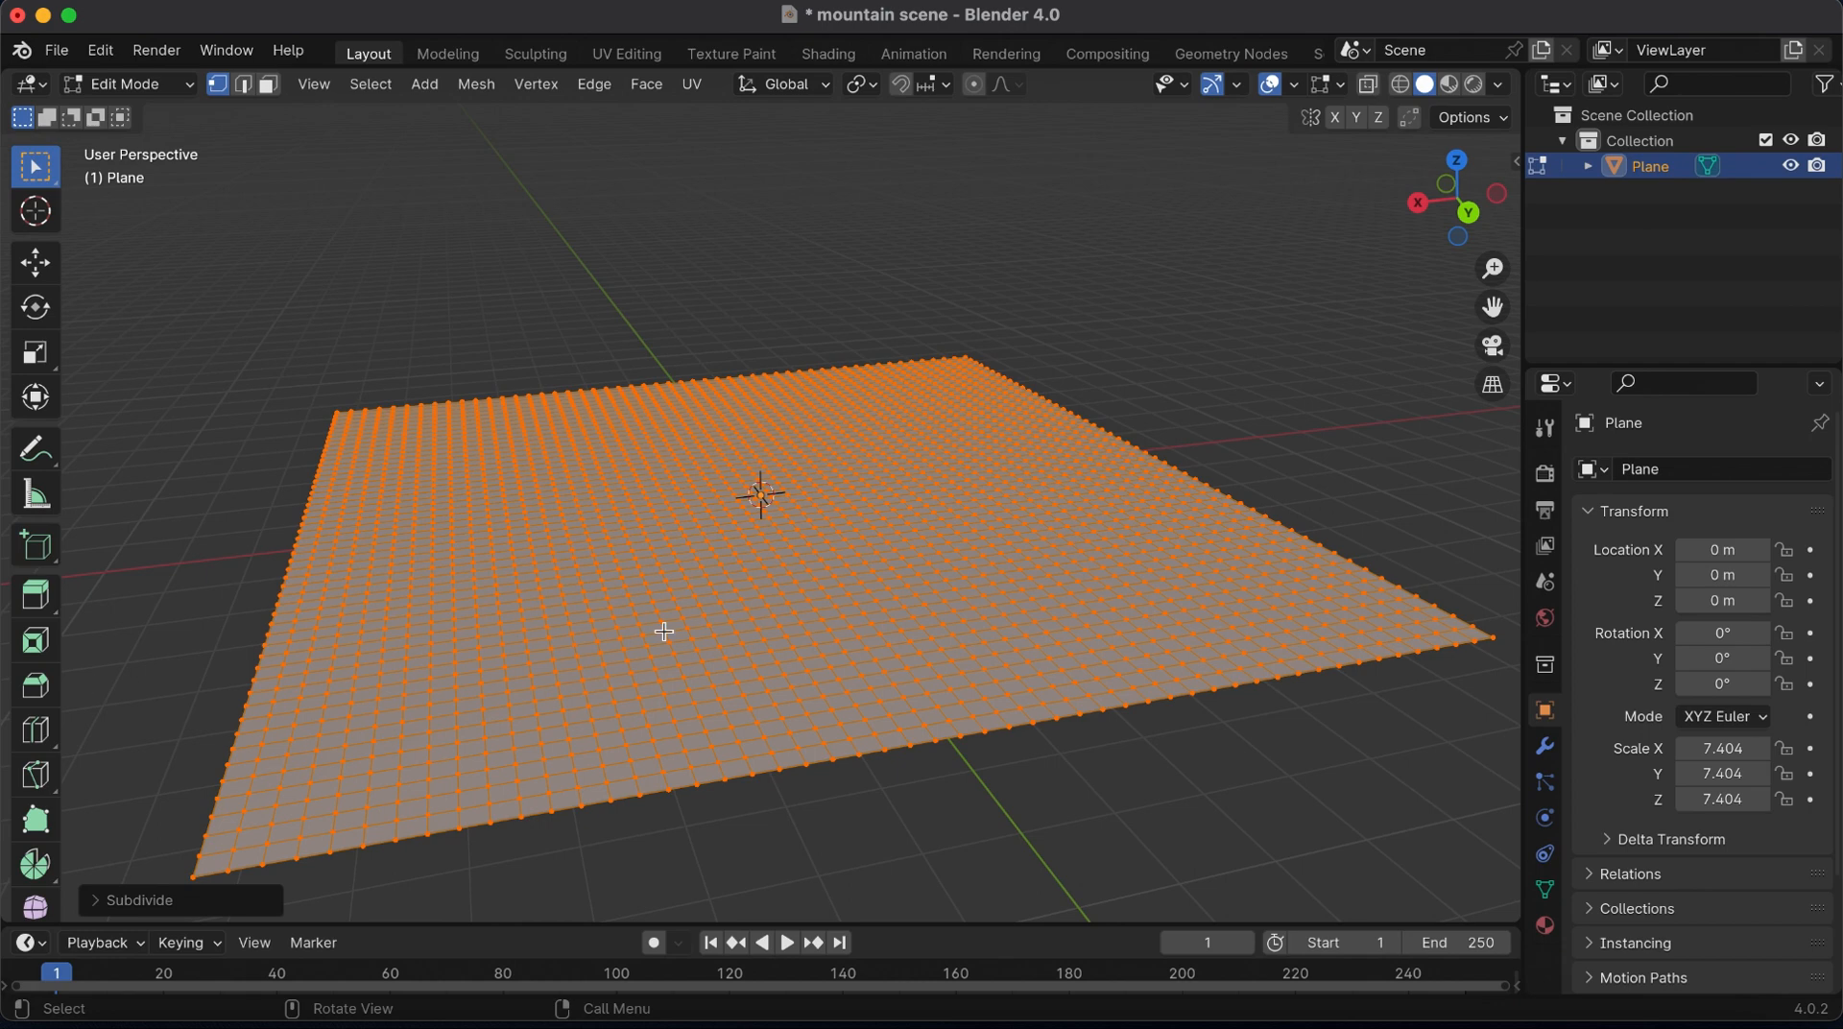
Enable proportional editing with a radius of about 1.46 m and pull up a narrow peak near the plane's far-left corner
key(o)
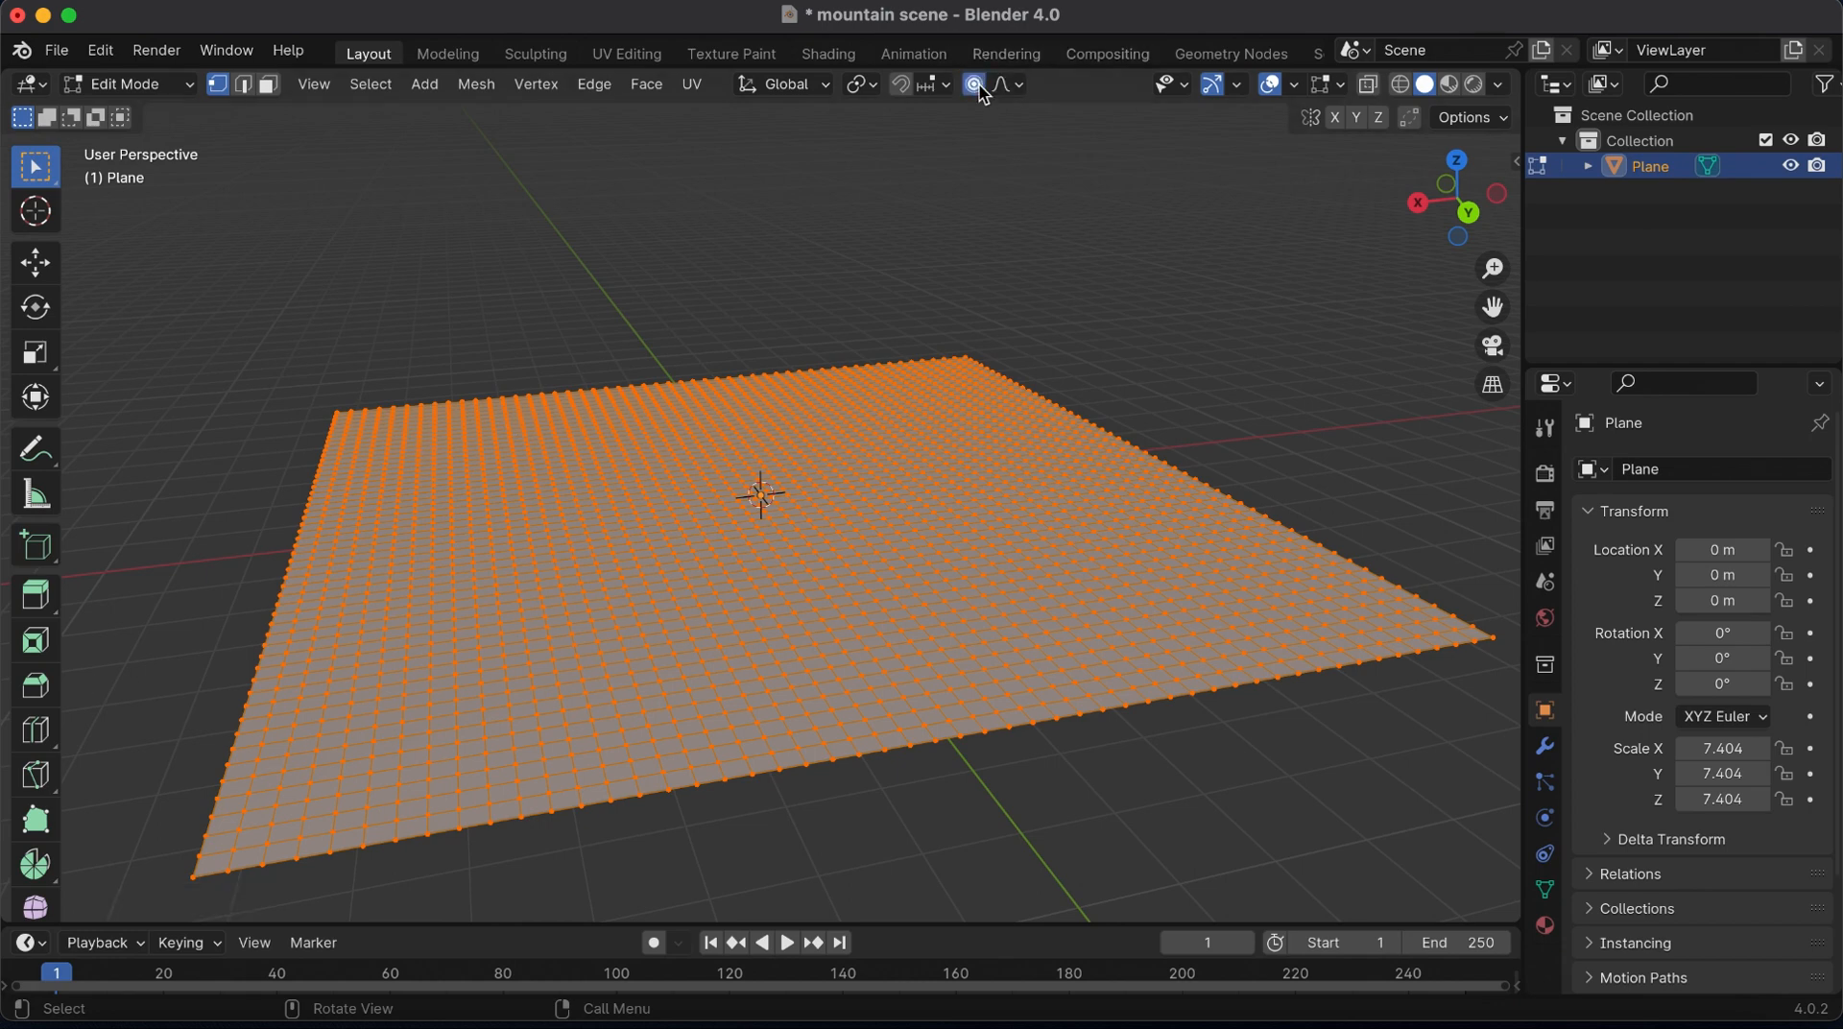
click(1020, 87)
click(450, 448)
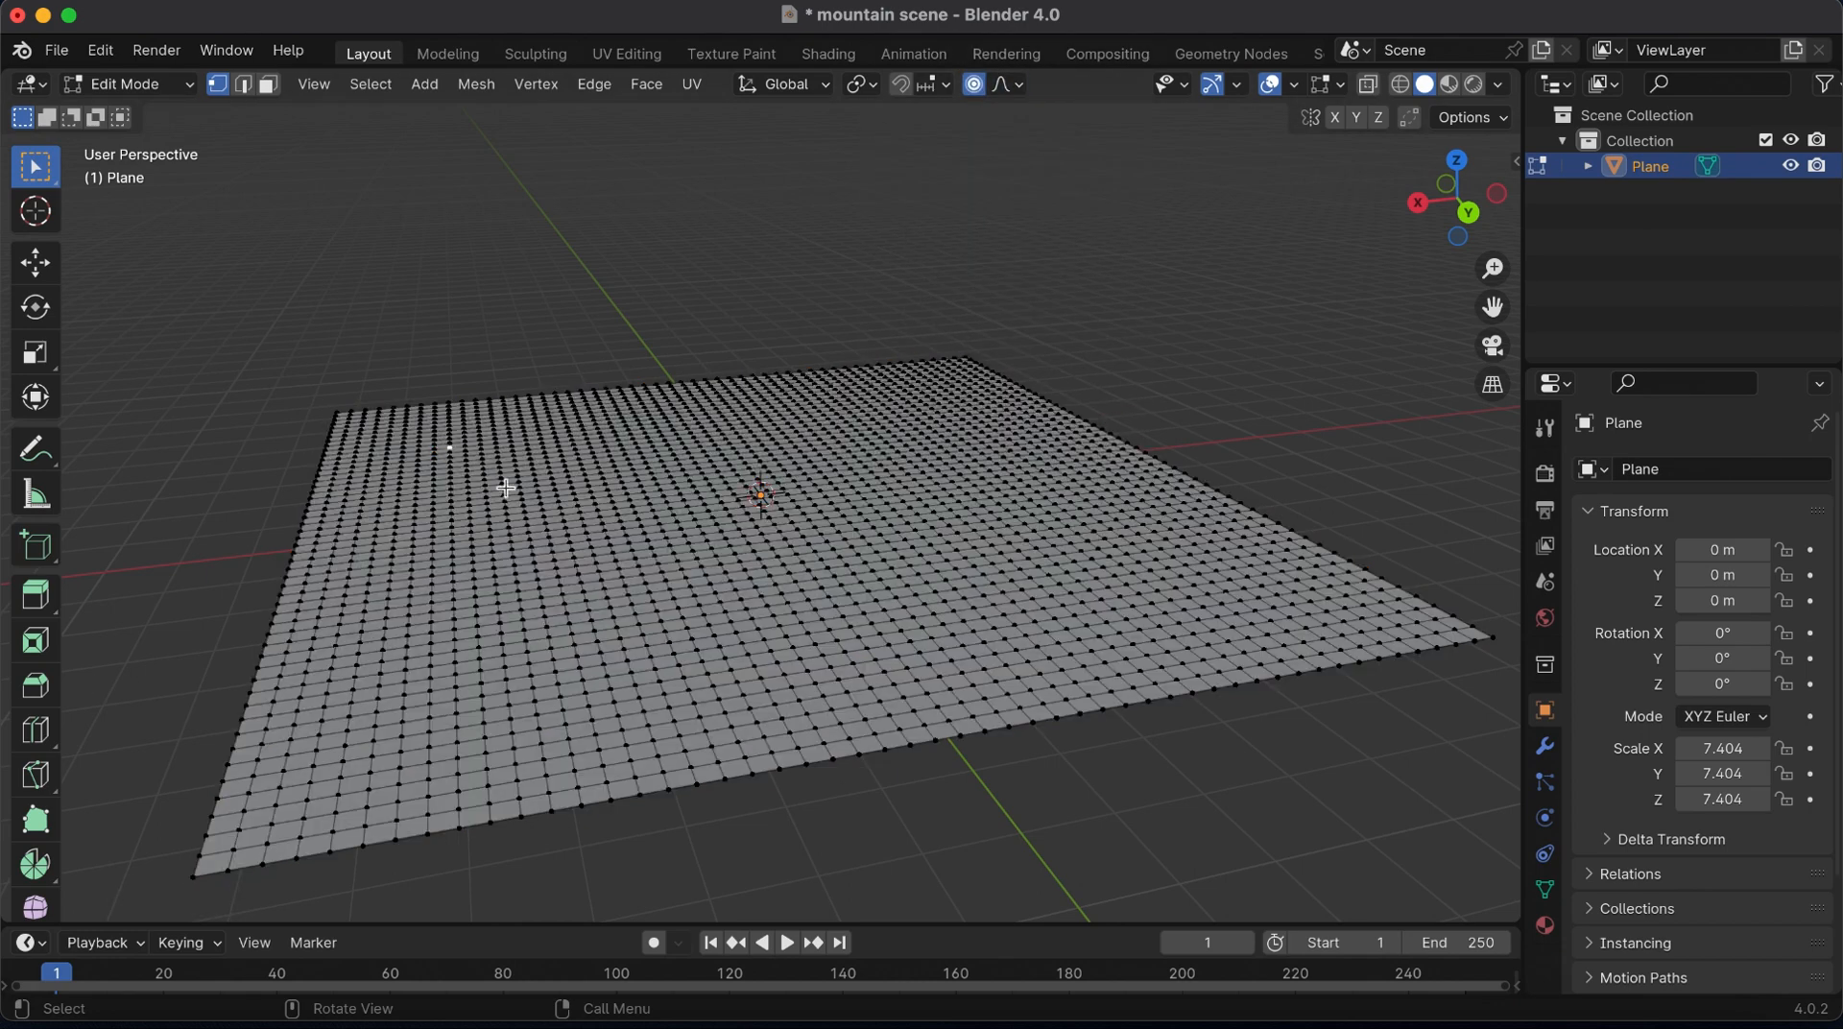
key(g)
scroll(507, 488, down, 3)
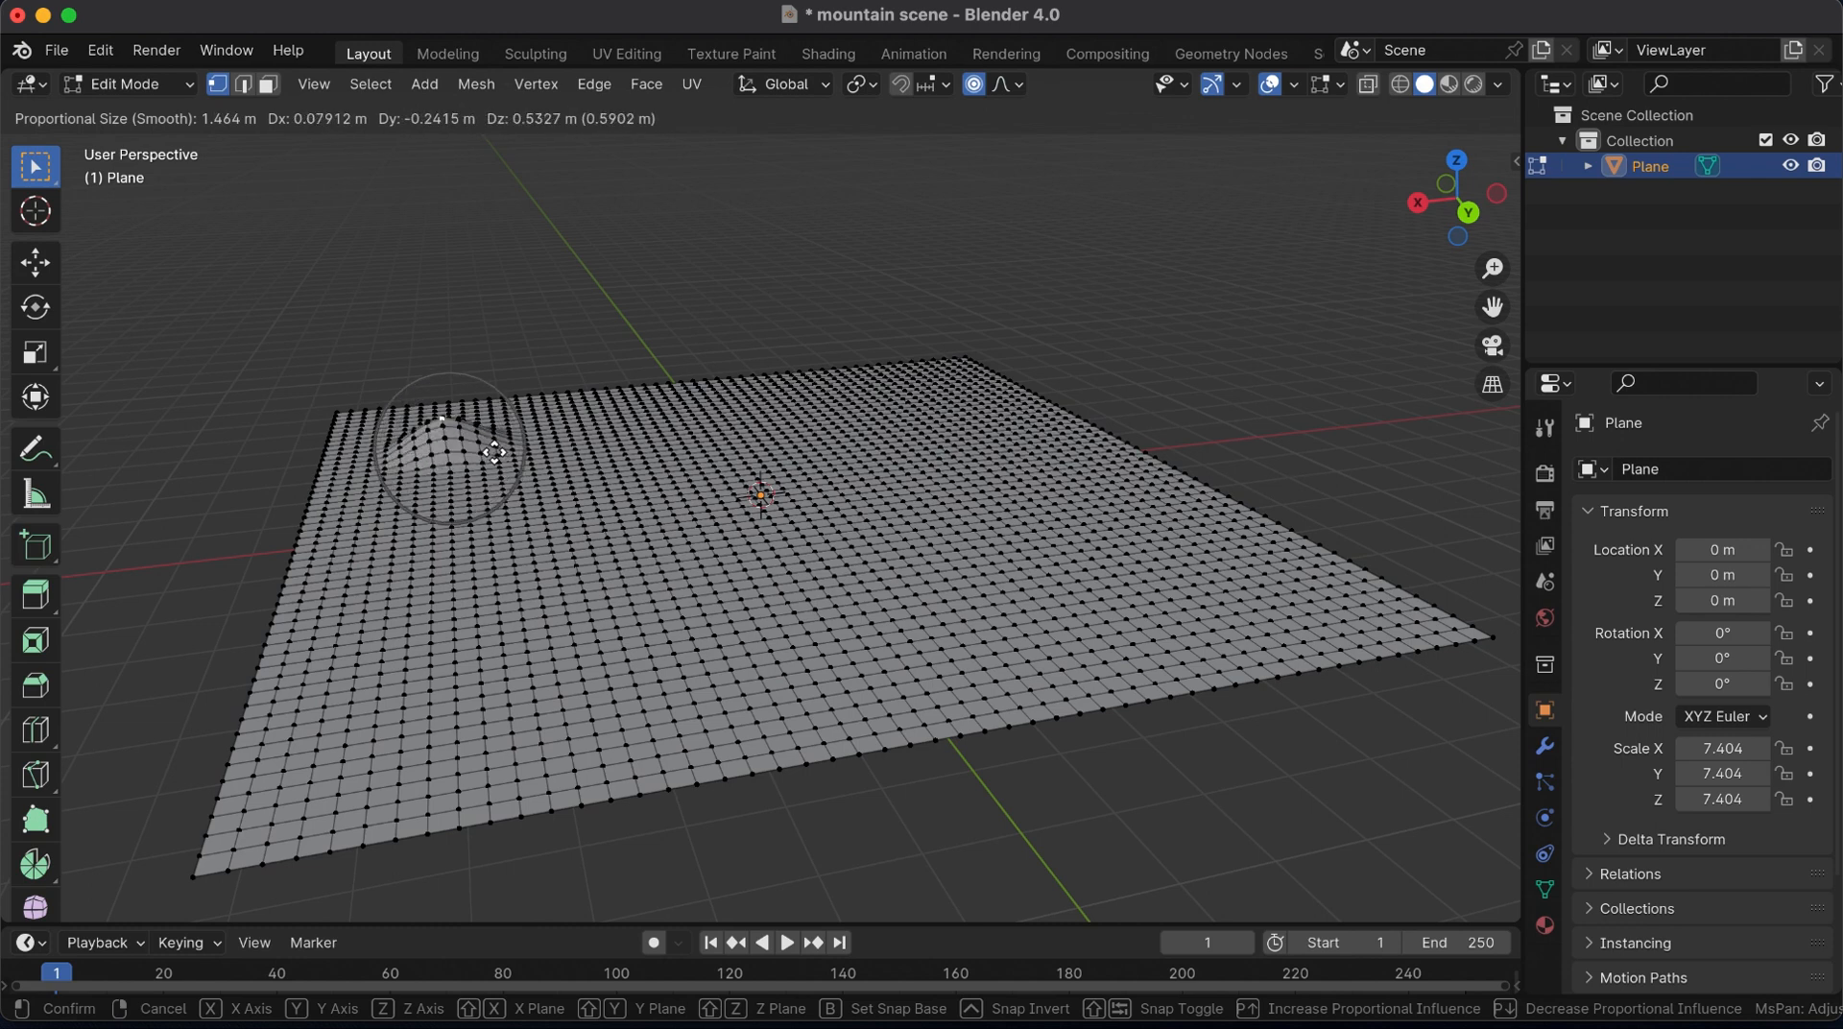
click(500, 443)
key(g)
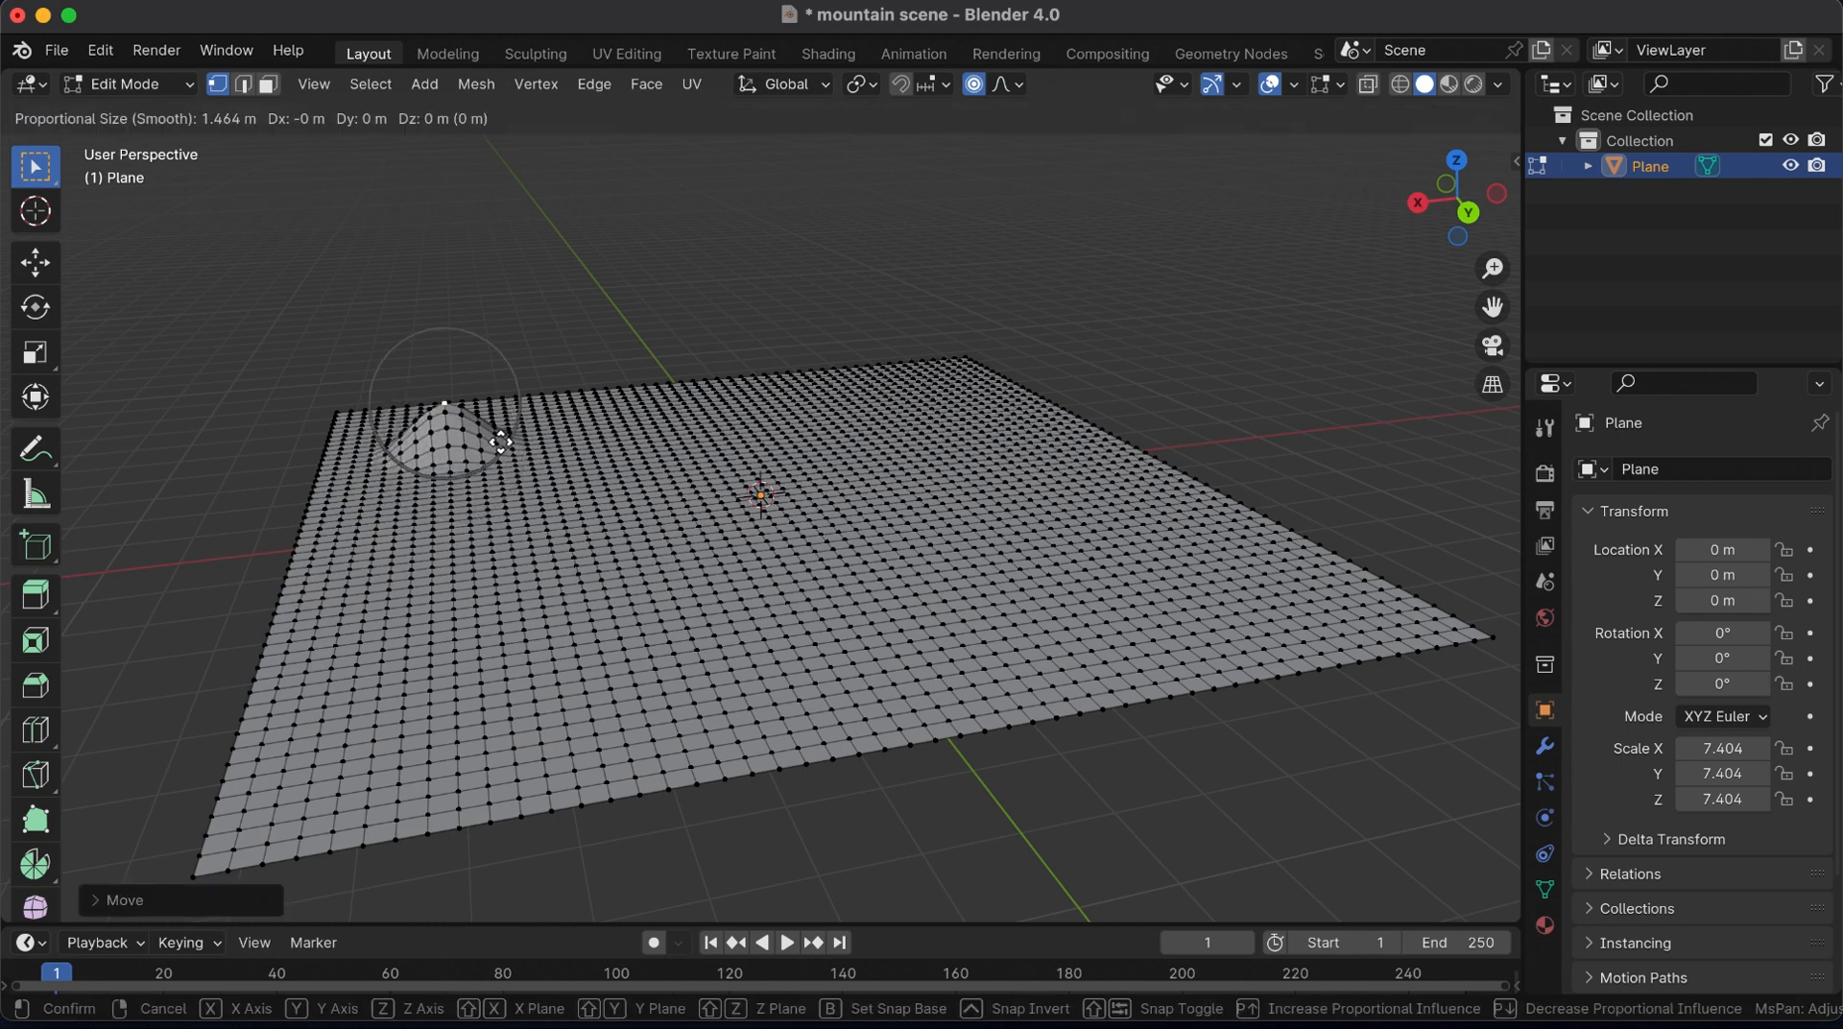
click(494, 415)
Raise a broad hill at the plane's far-right corner and a lower one midway along the far side
click(938, 374)
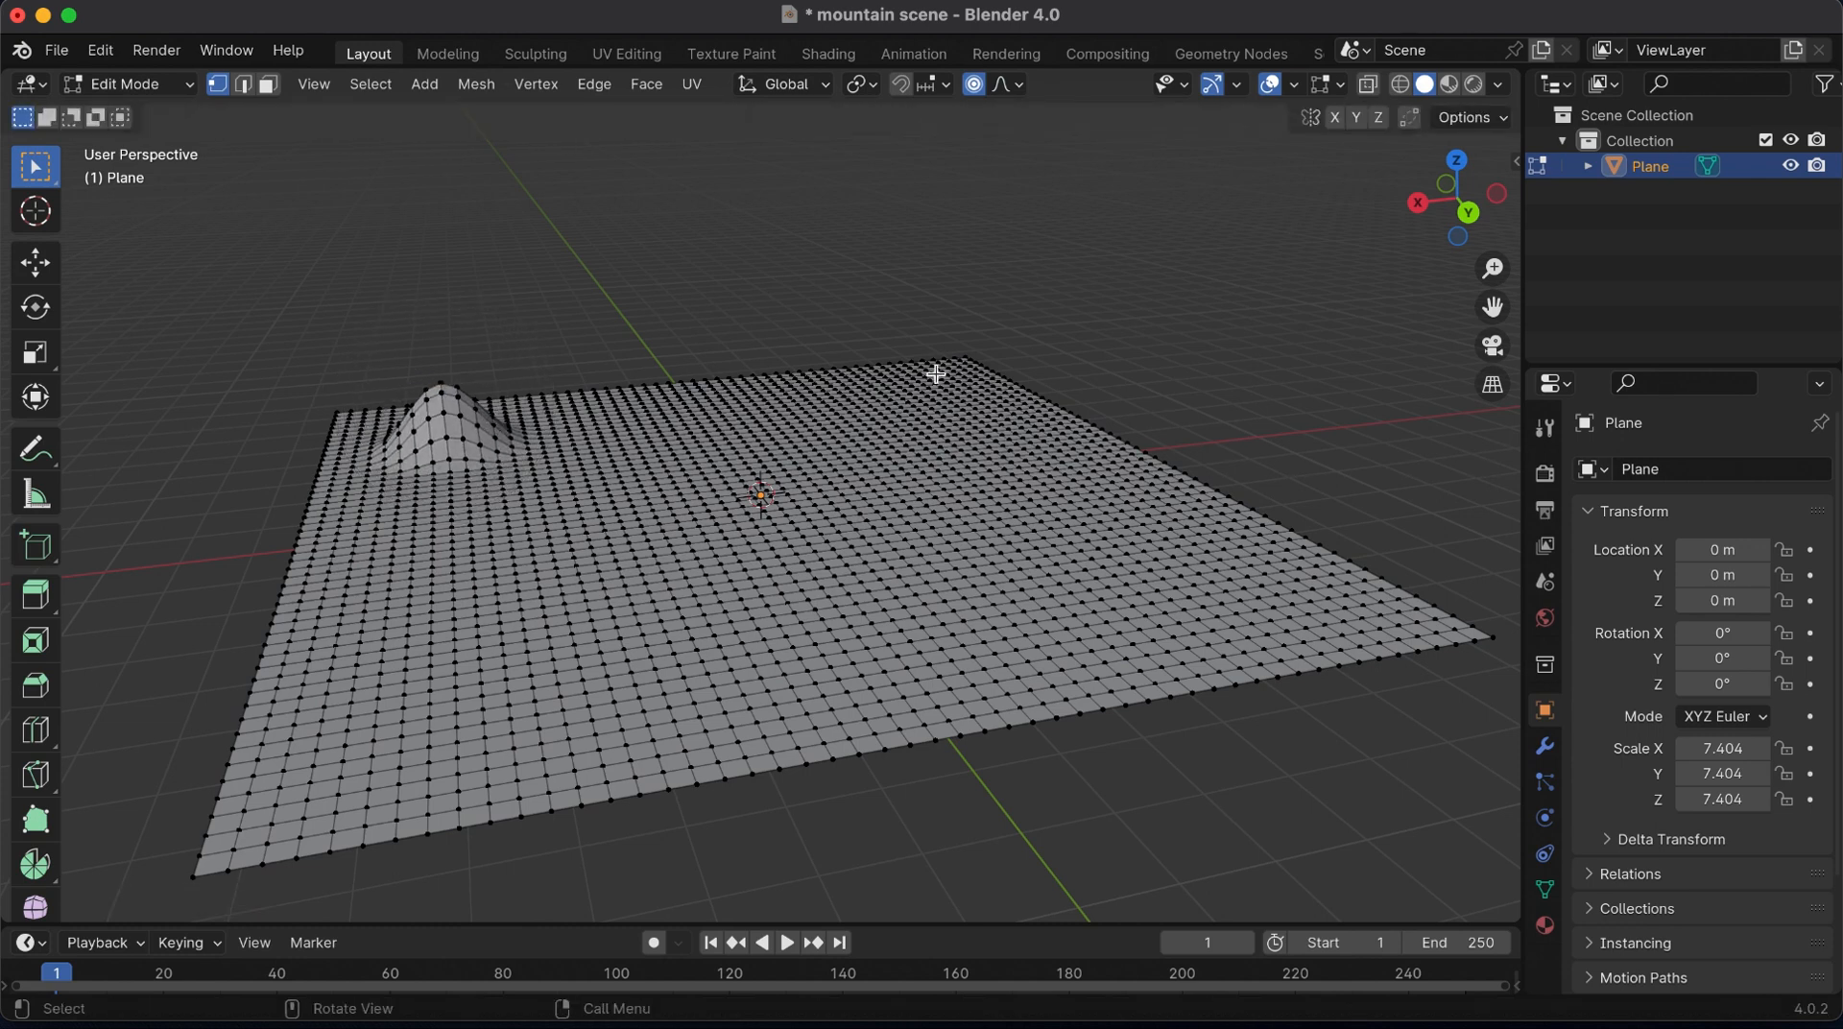
key(g)
click(1046, 376)
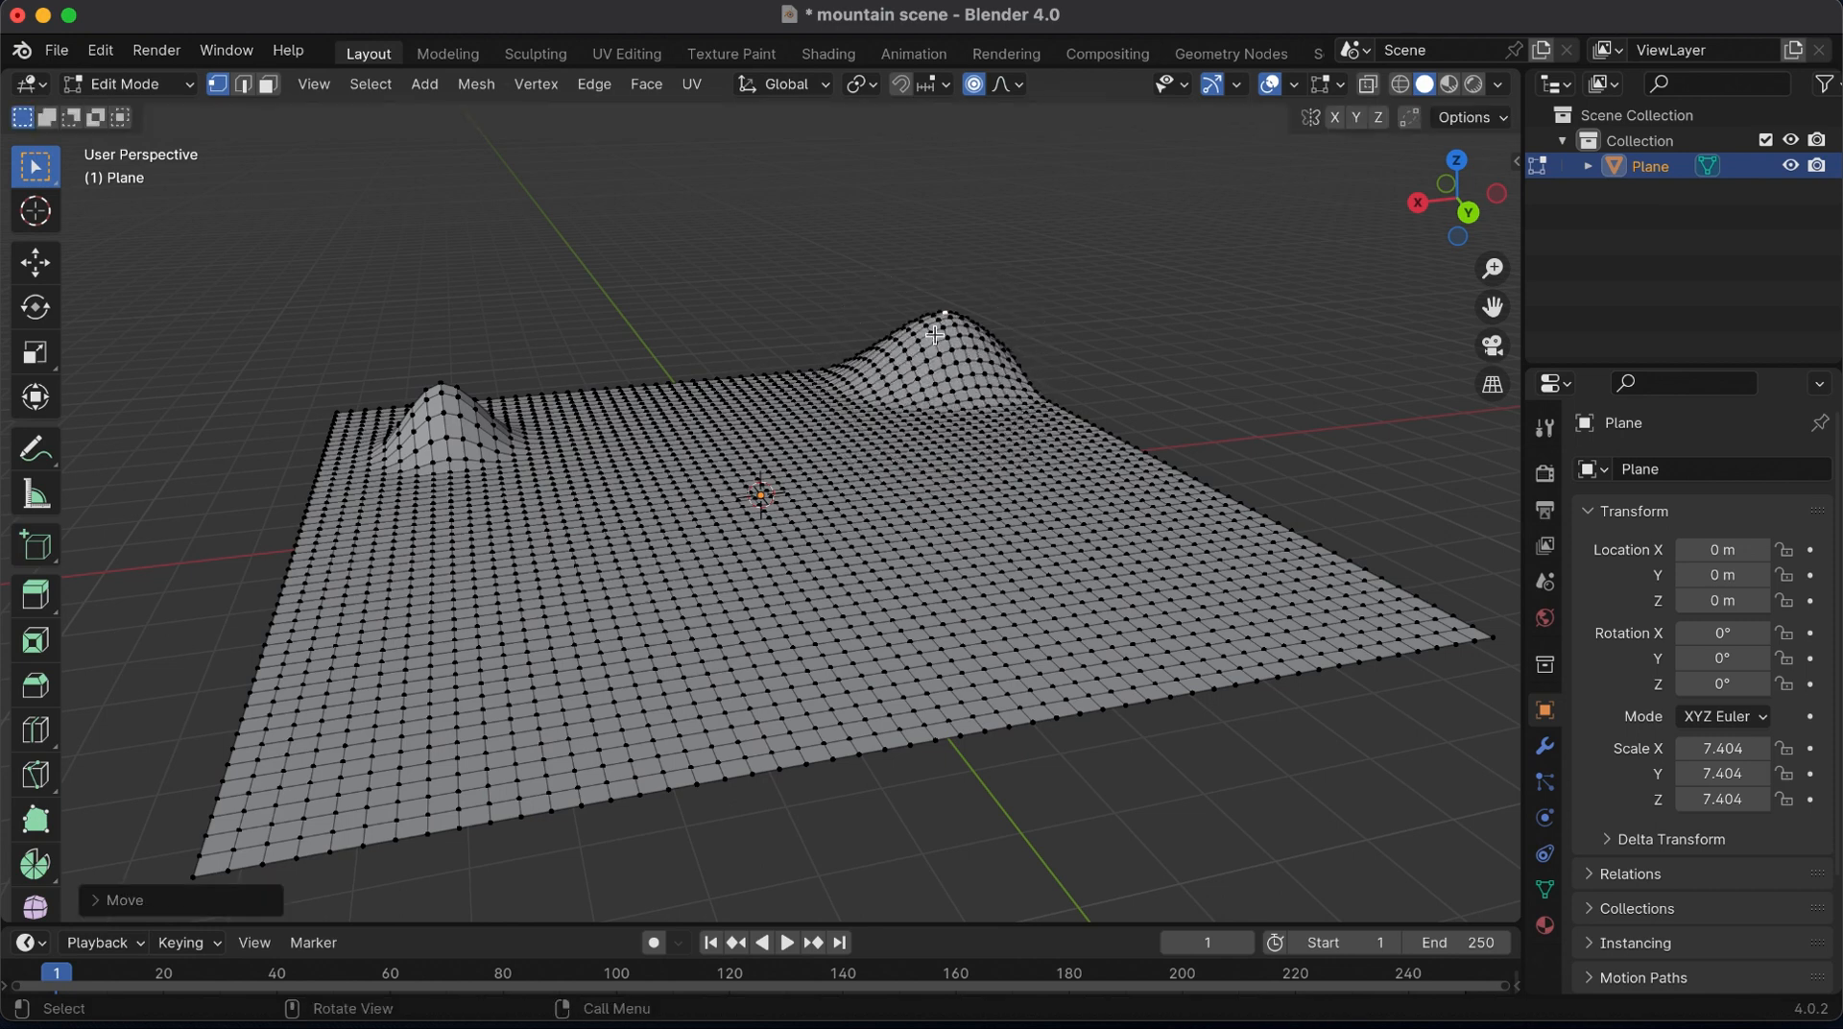
click(630, 385)
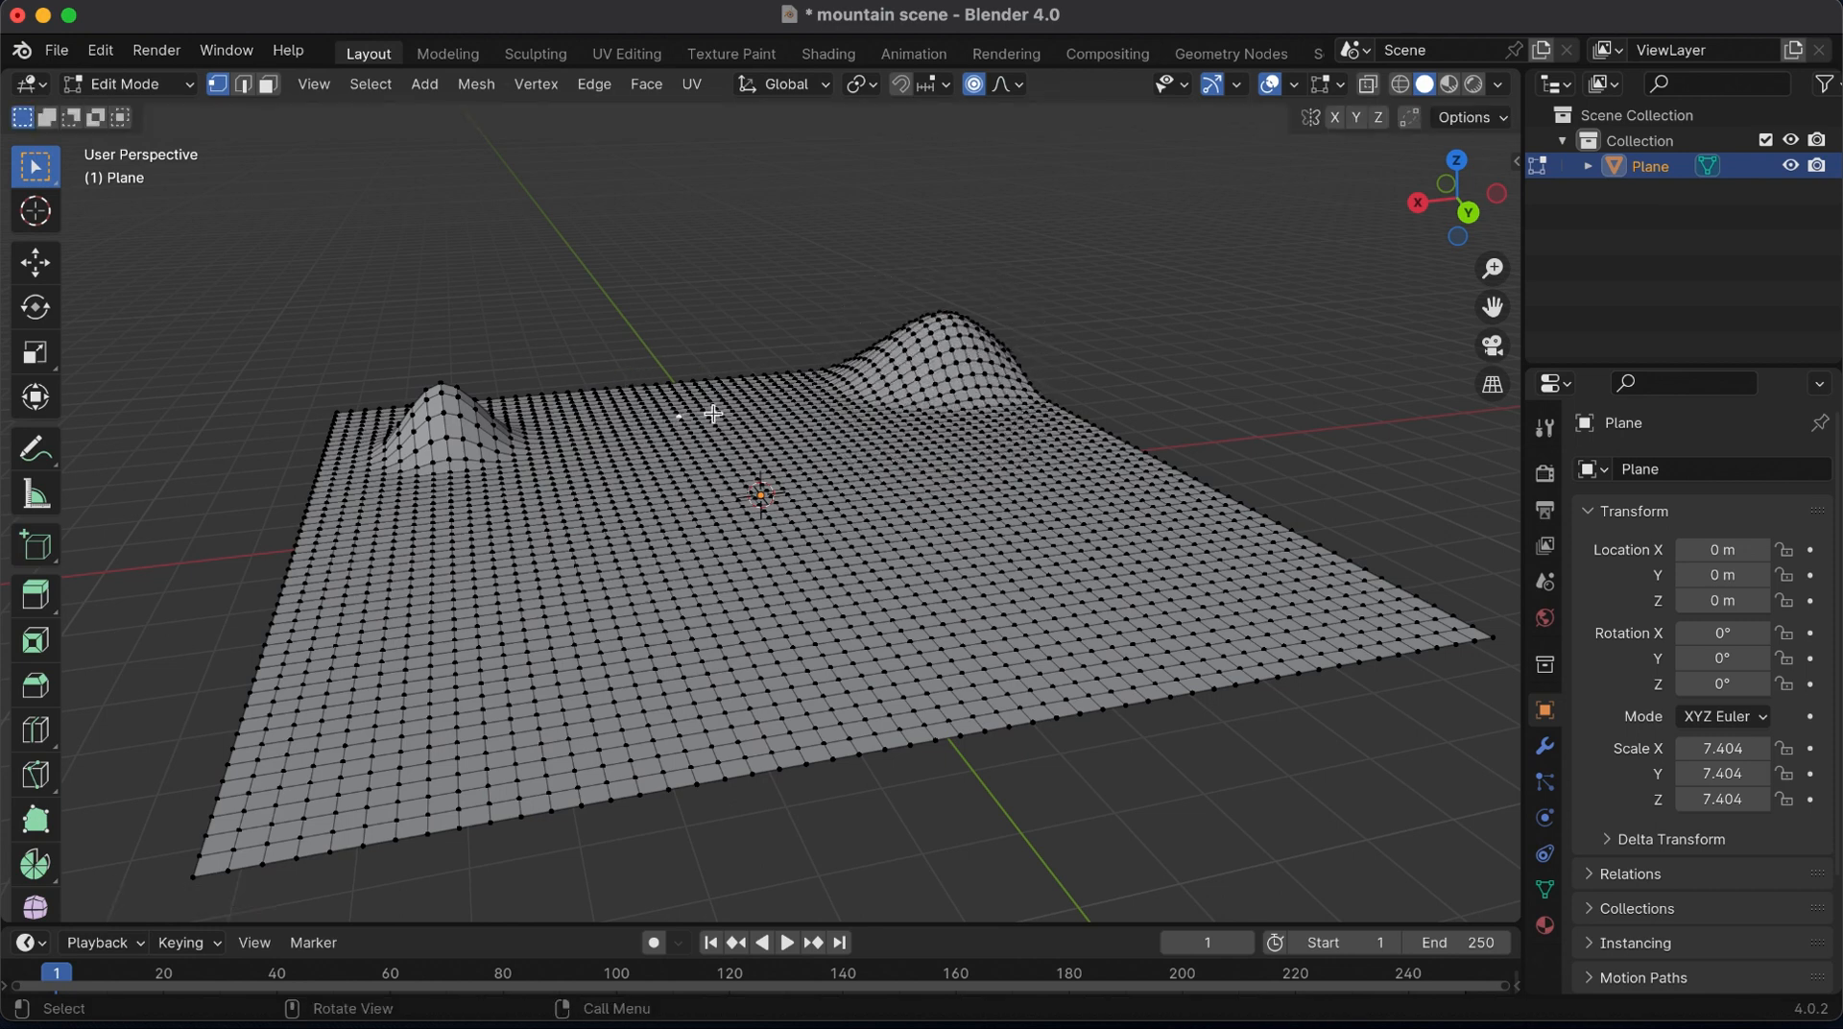
key(g)
click(701, 373)
Raise one rounded hill at the plane's left edge and another near its right edge, using a proportional radius of about 2.85 m
click(362, 557)
key(g)
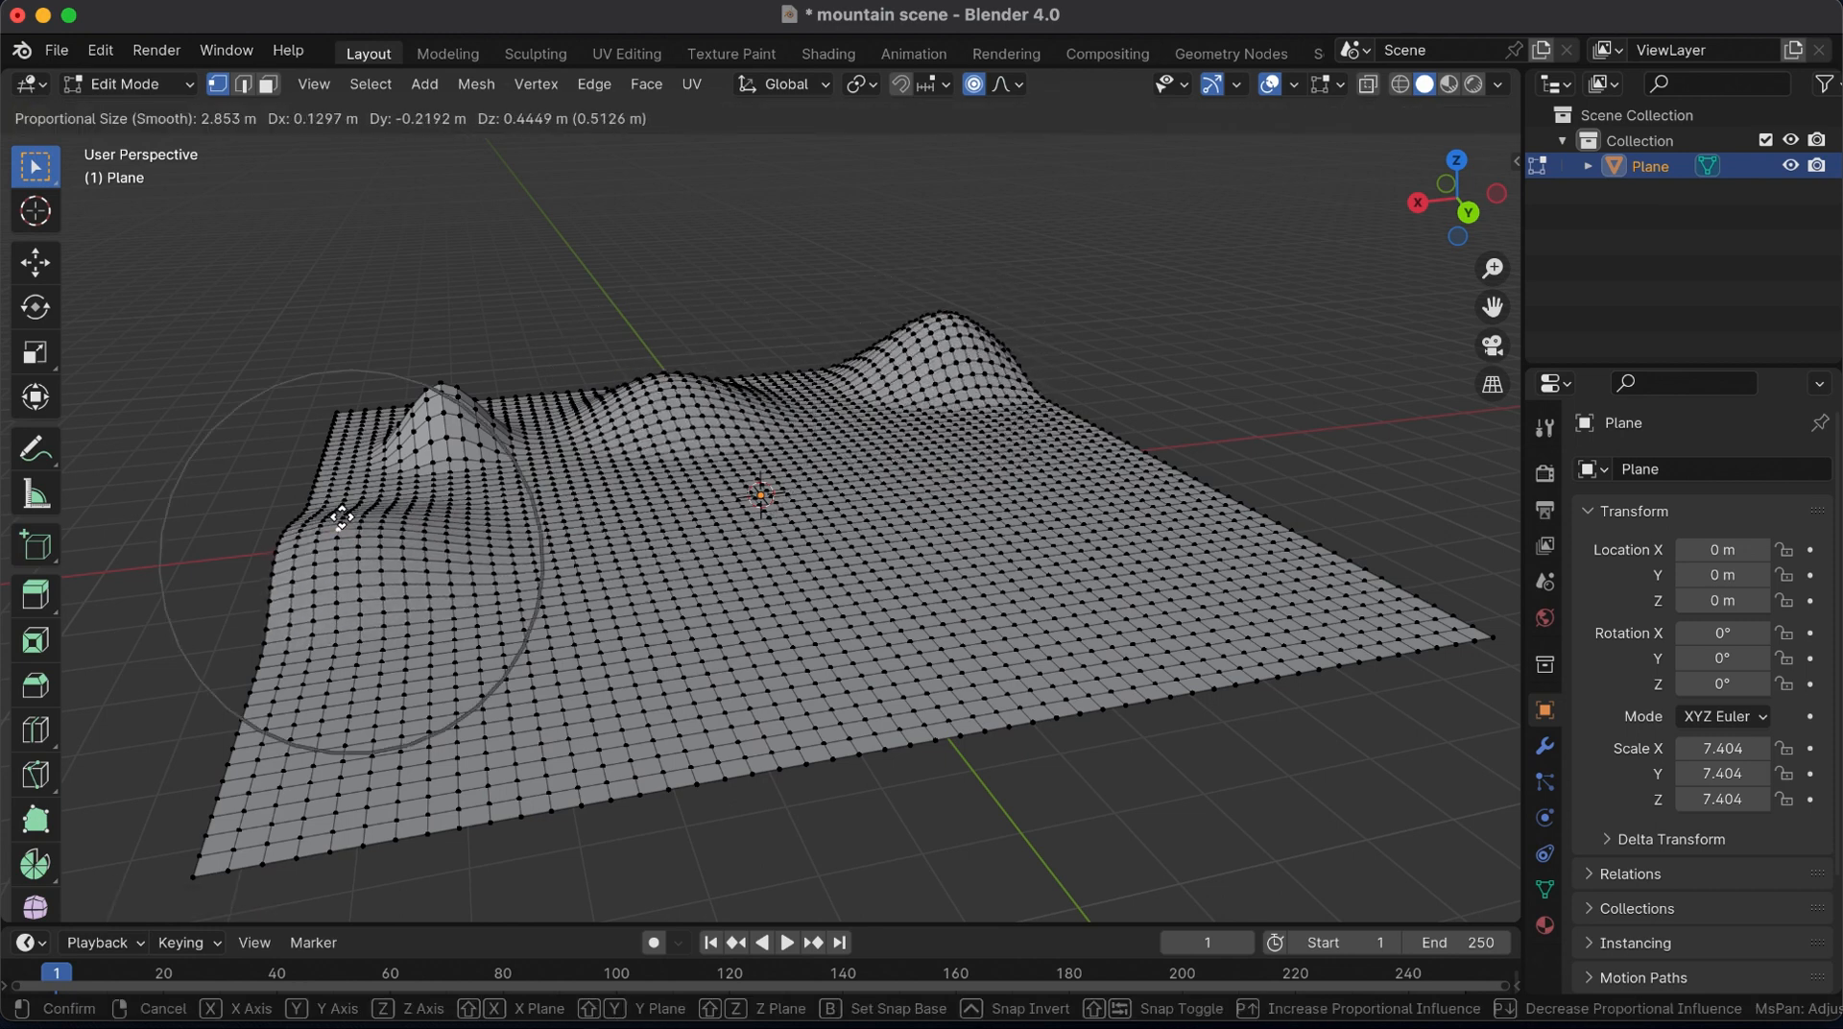
click(341, 519)
click(1092, 443)
key(g)
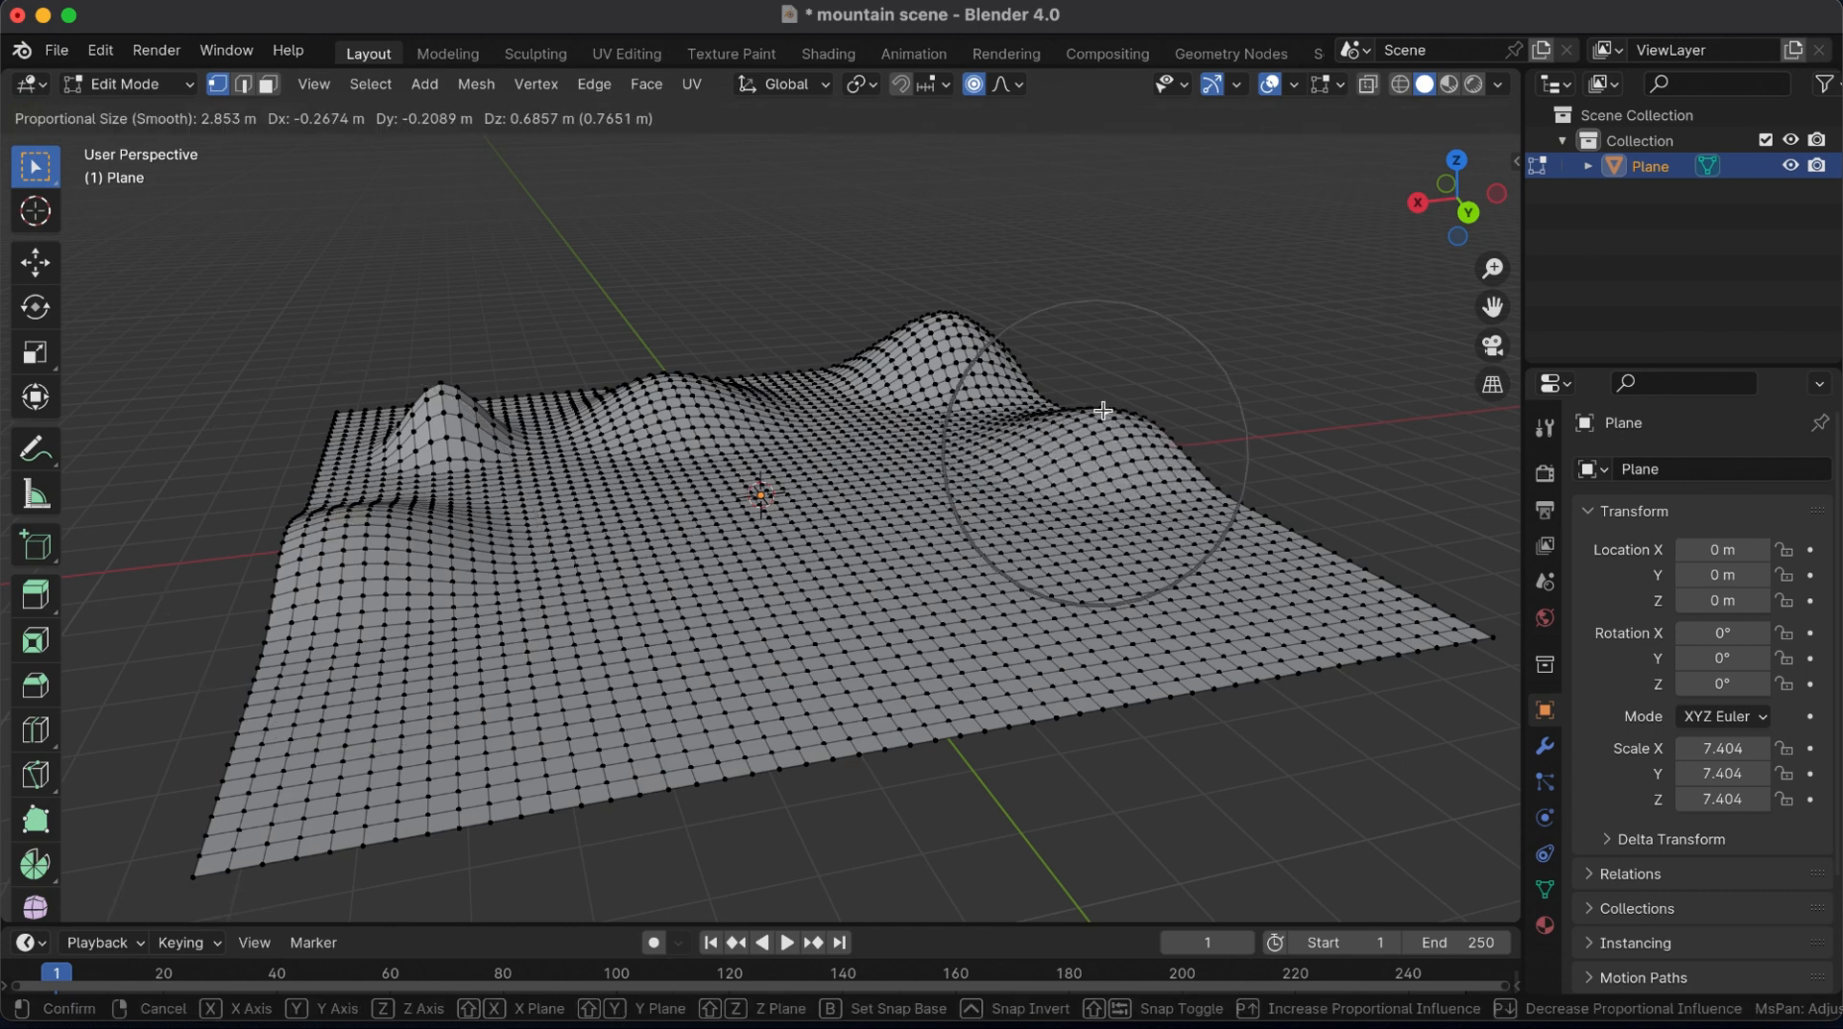
click(1103, 411)
Lift small ridges between the far hills and between the left-hand peaks to join them into a continuous mountain chain
click(801, 377)
key(g)
click(797, 358)
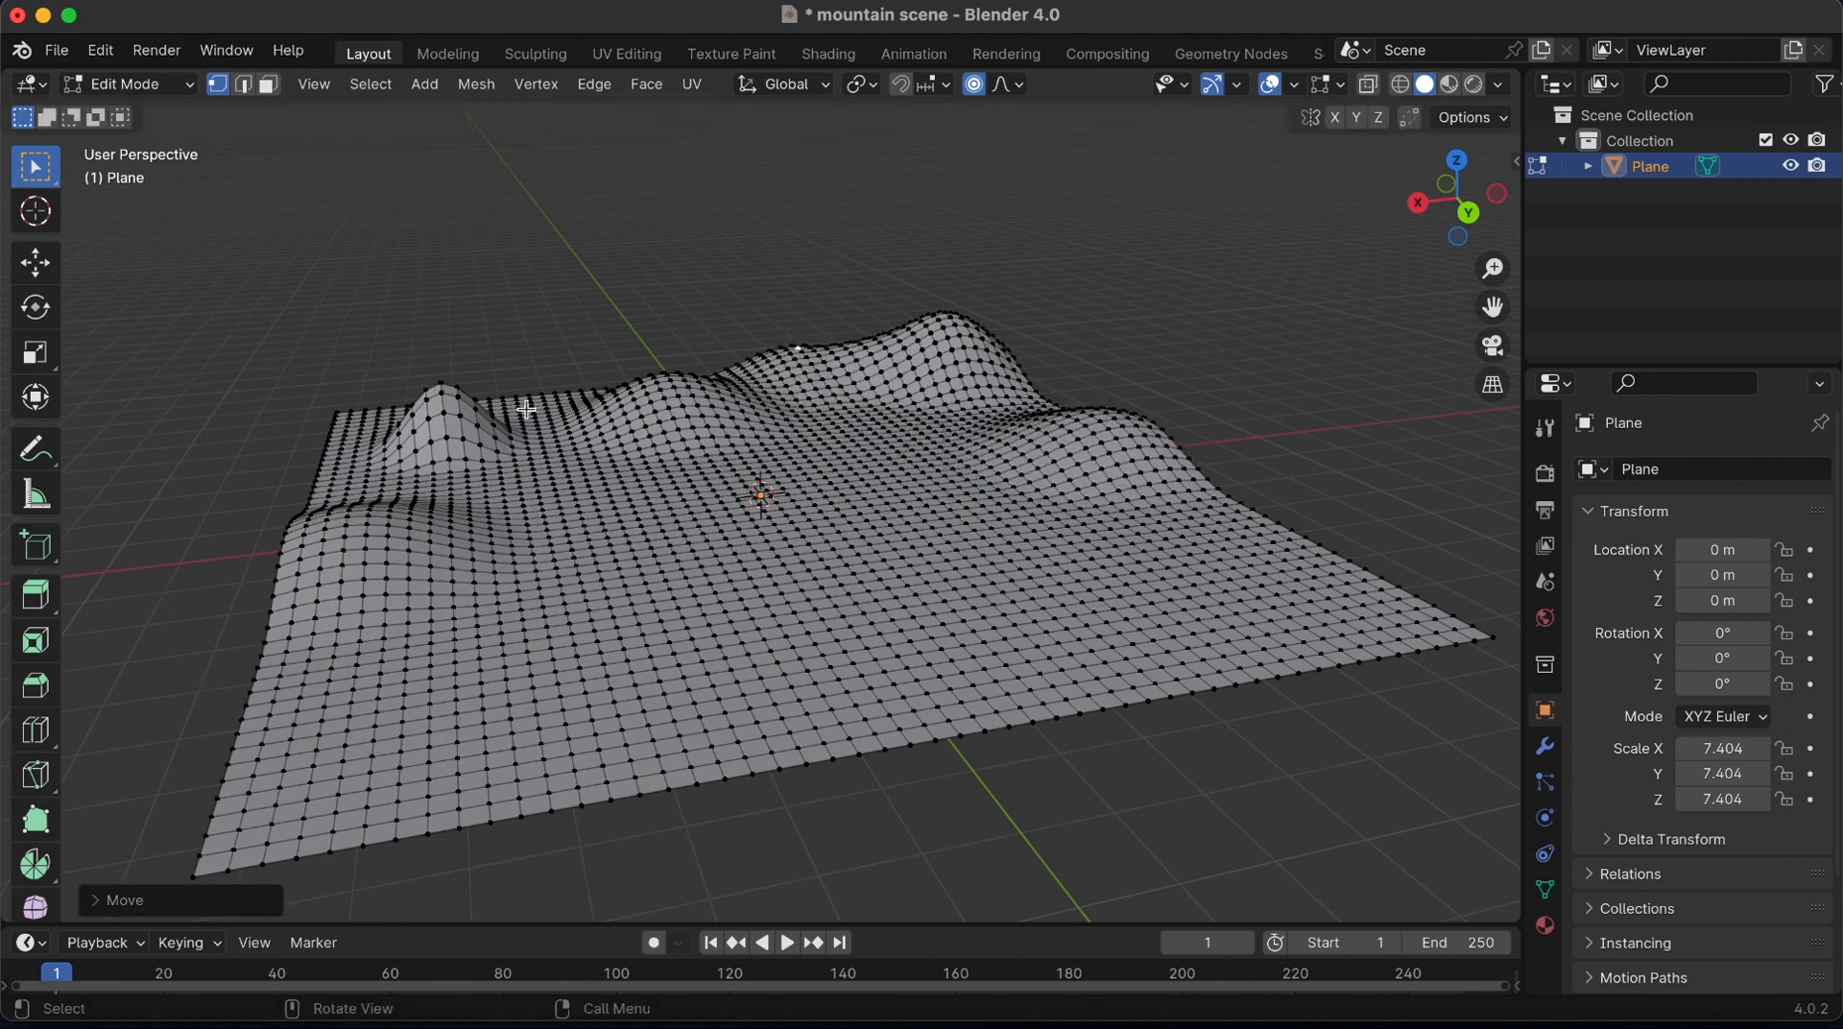
click(526, 409)
key(g)
click(526, 389)
click(375, 490)
key(g)
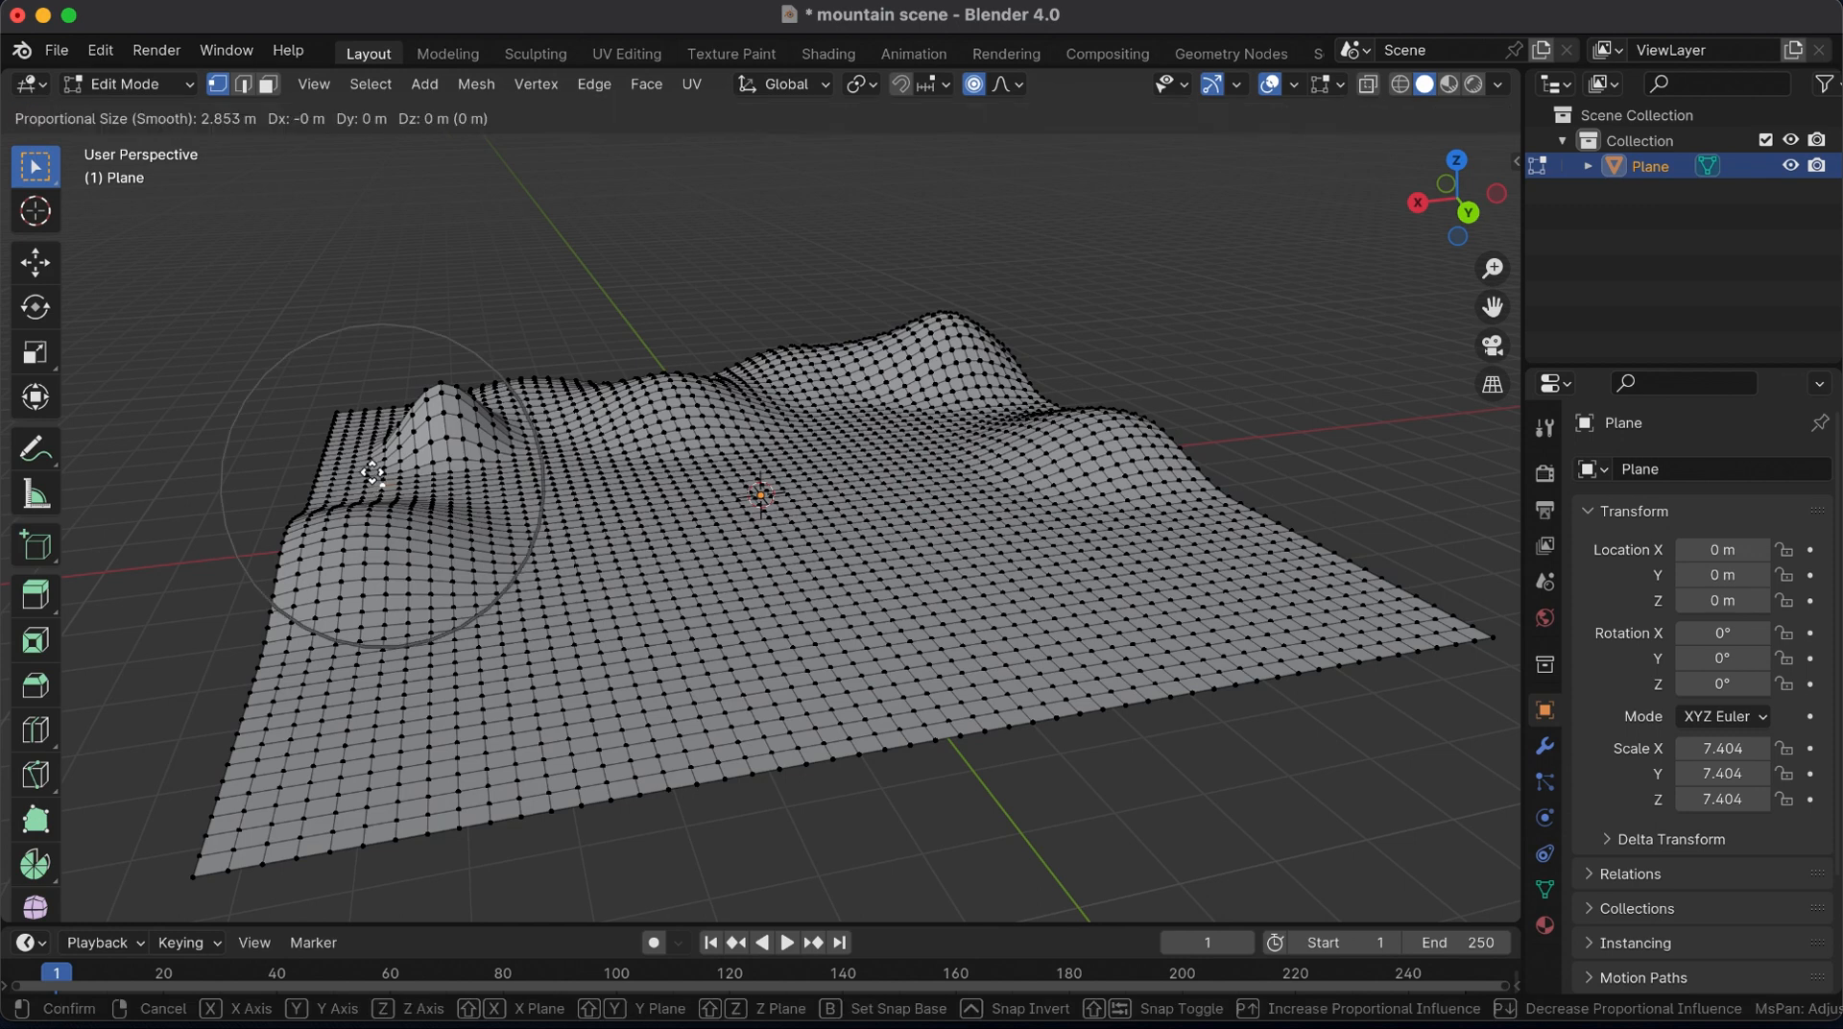
click(372, 468)
Push the terrain down about 0.5 m at the plane's centre to form a basin
click(758, 494)
key(g)
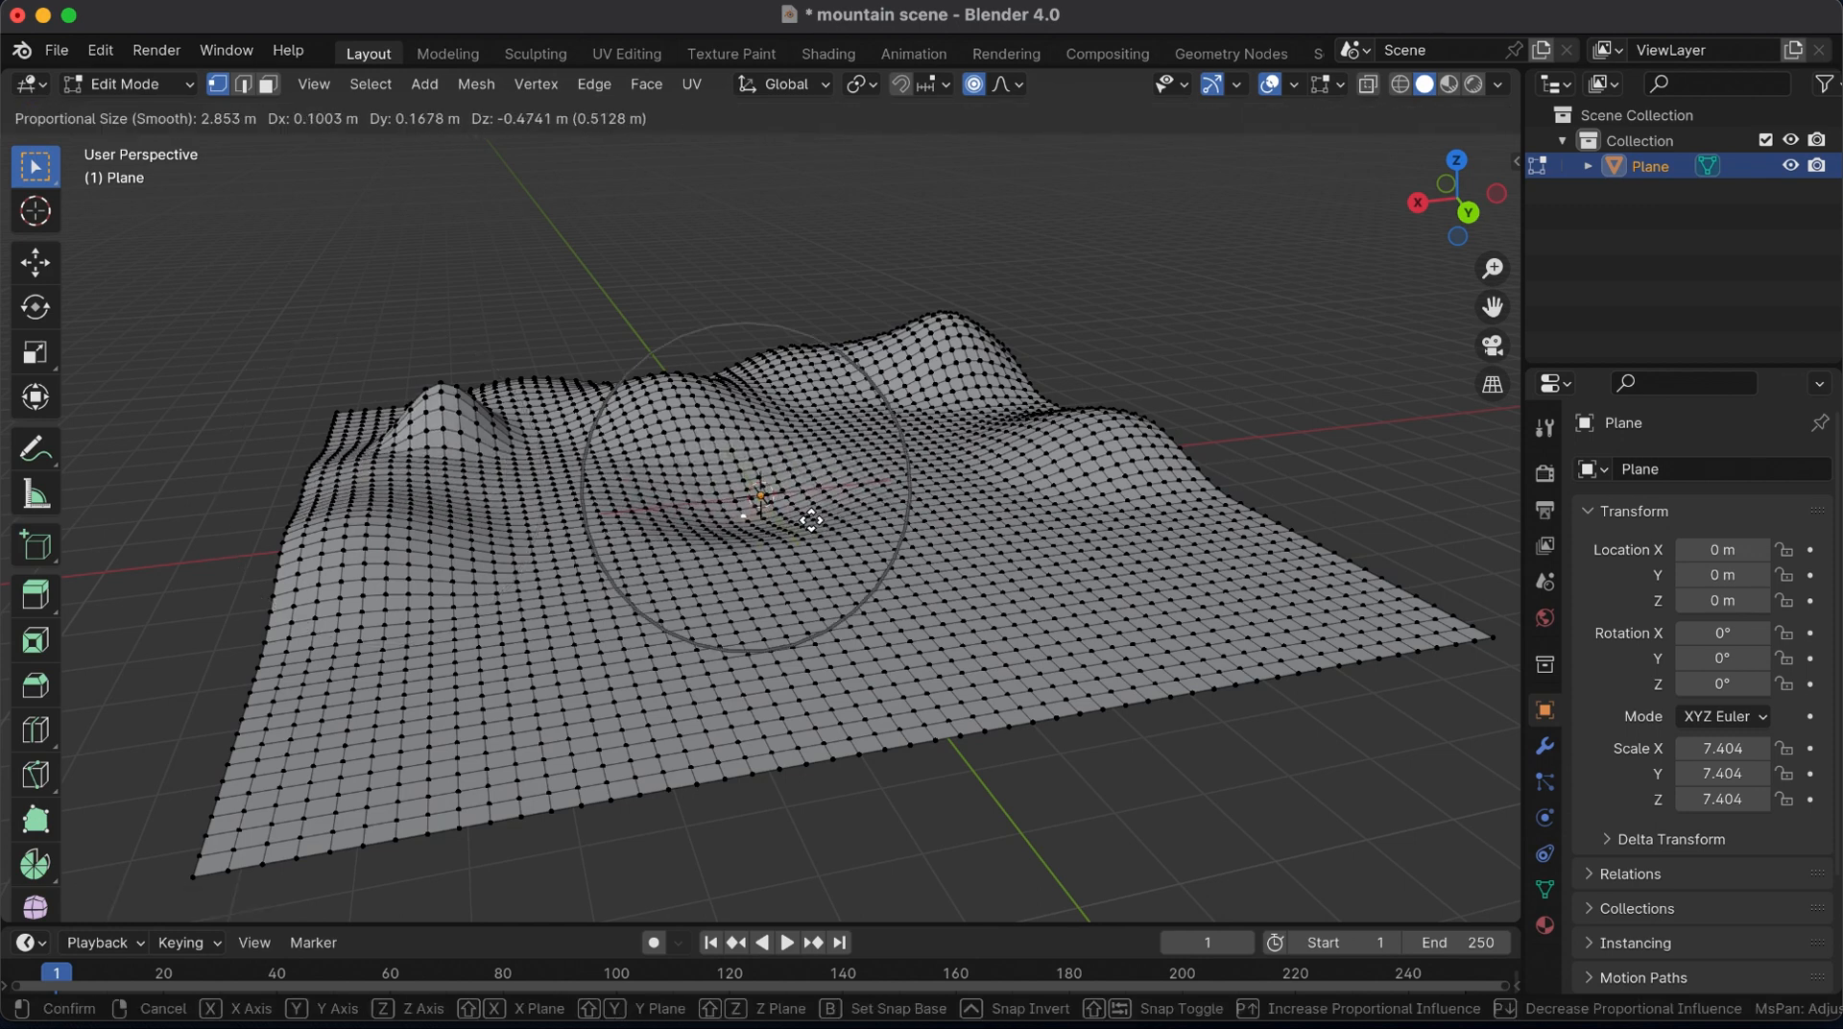
click(805, 522)
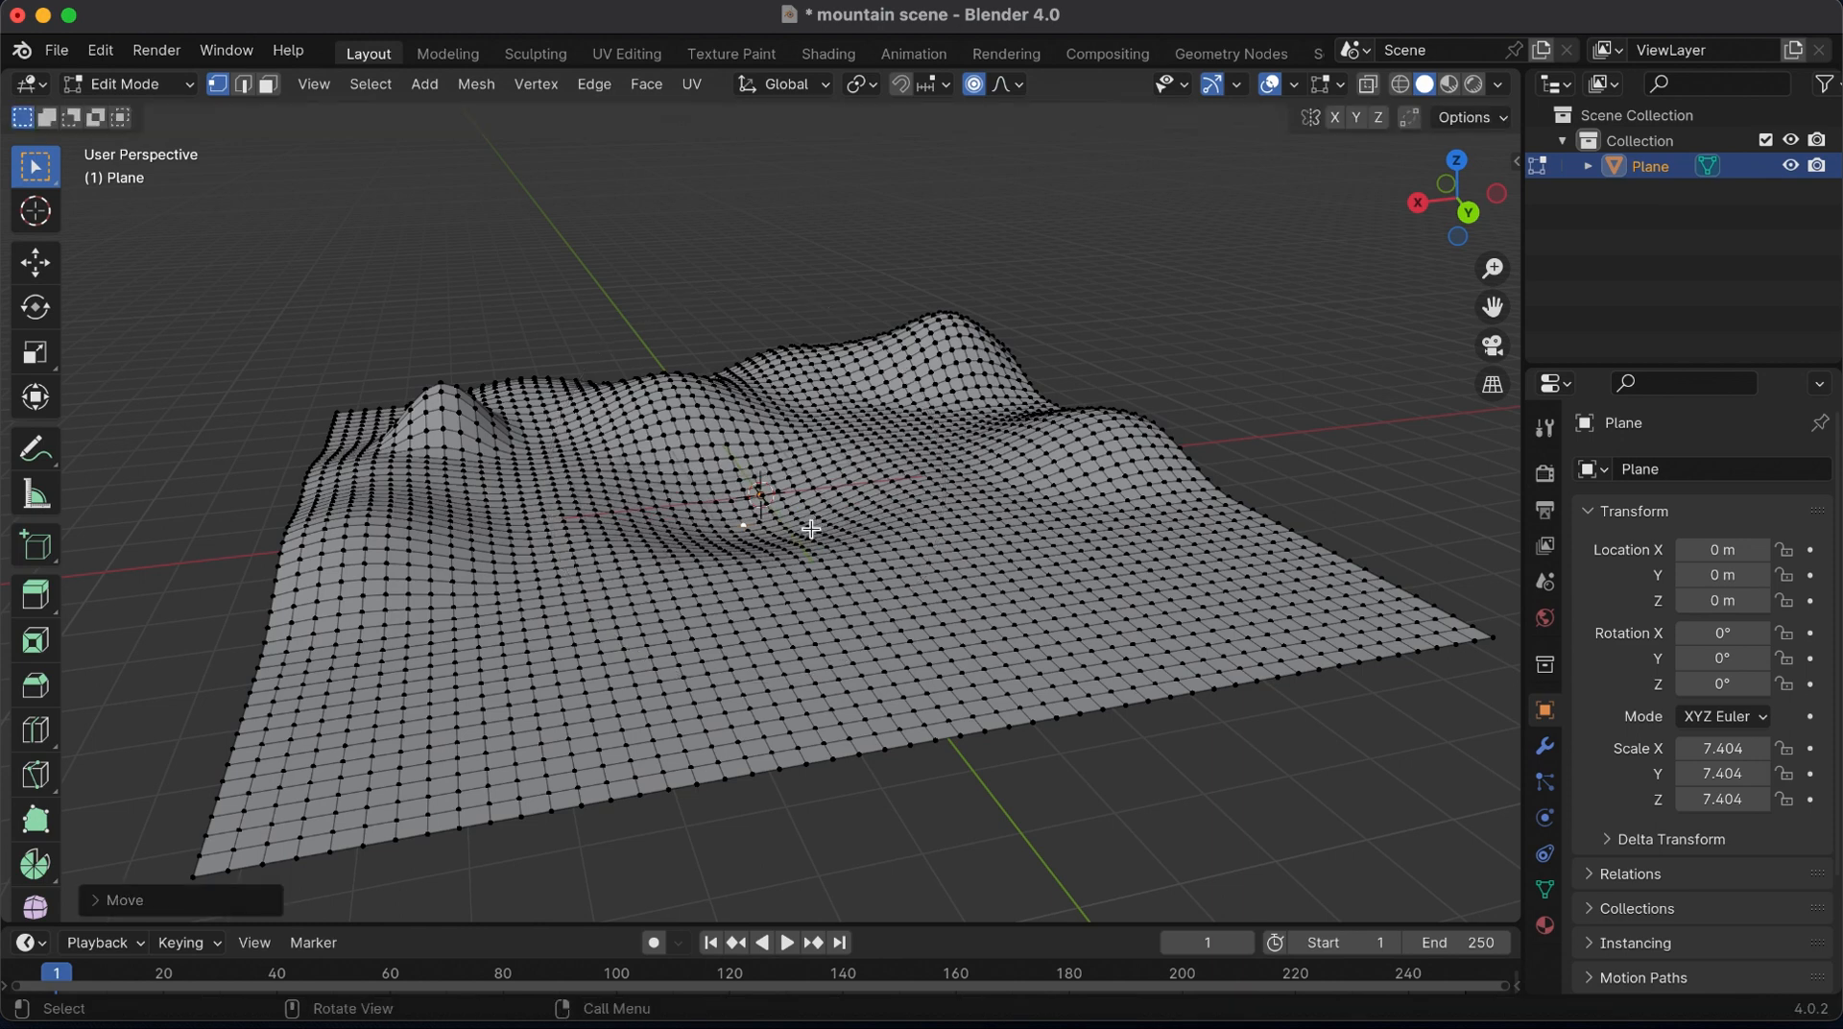
Shift vertices right of, left of and at the basin's centre horizontally from the top view, so the grid lines curve irregularly
click(1458, 160)
click(977, 551)
key(g)
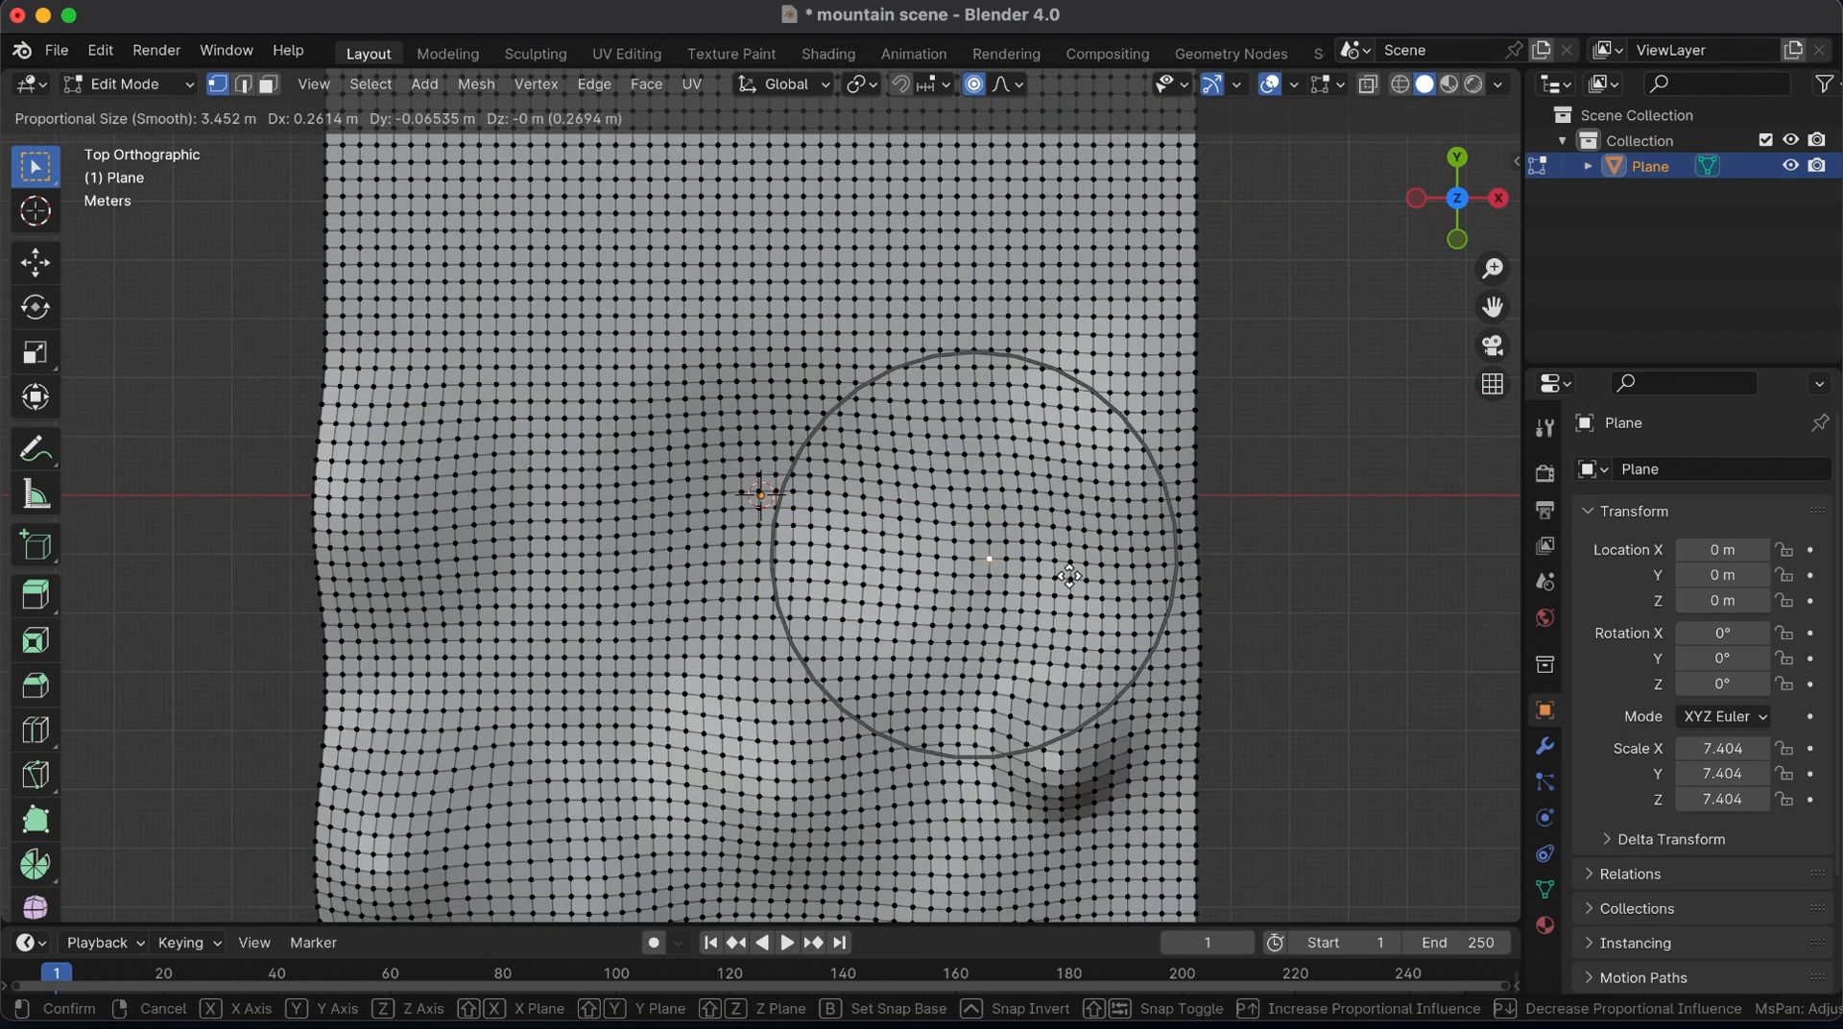
click(985, 556)
click(599, 572)
key(g)
click(567, 638)
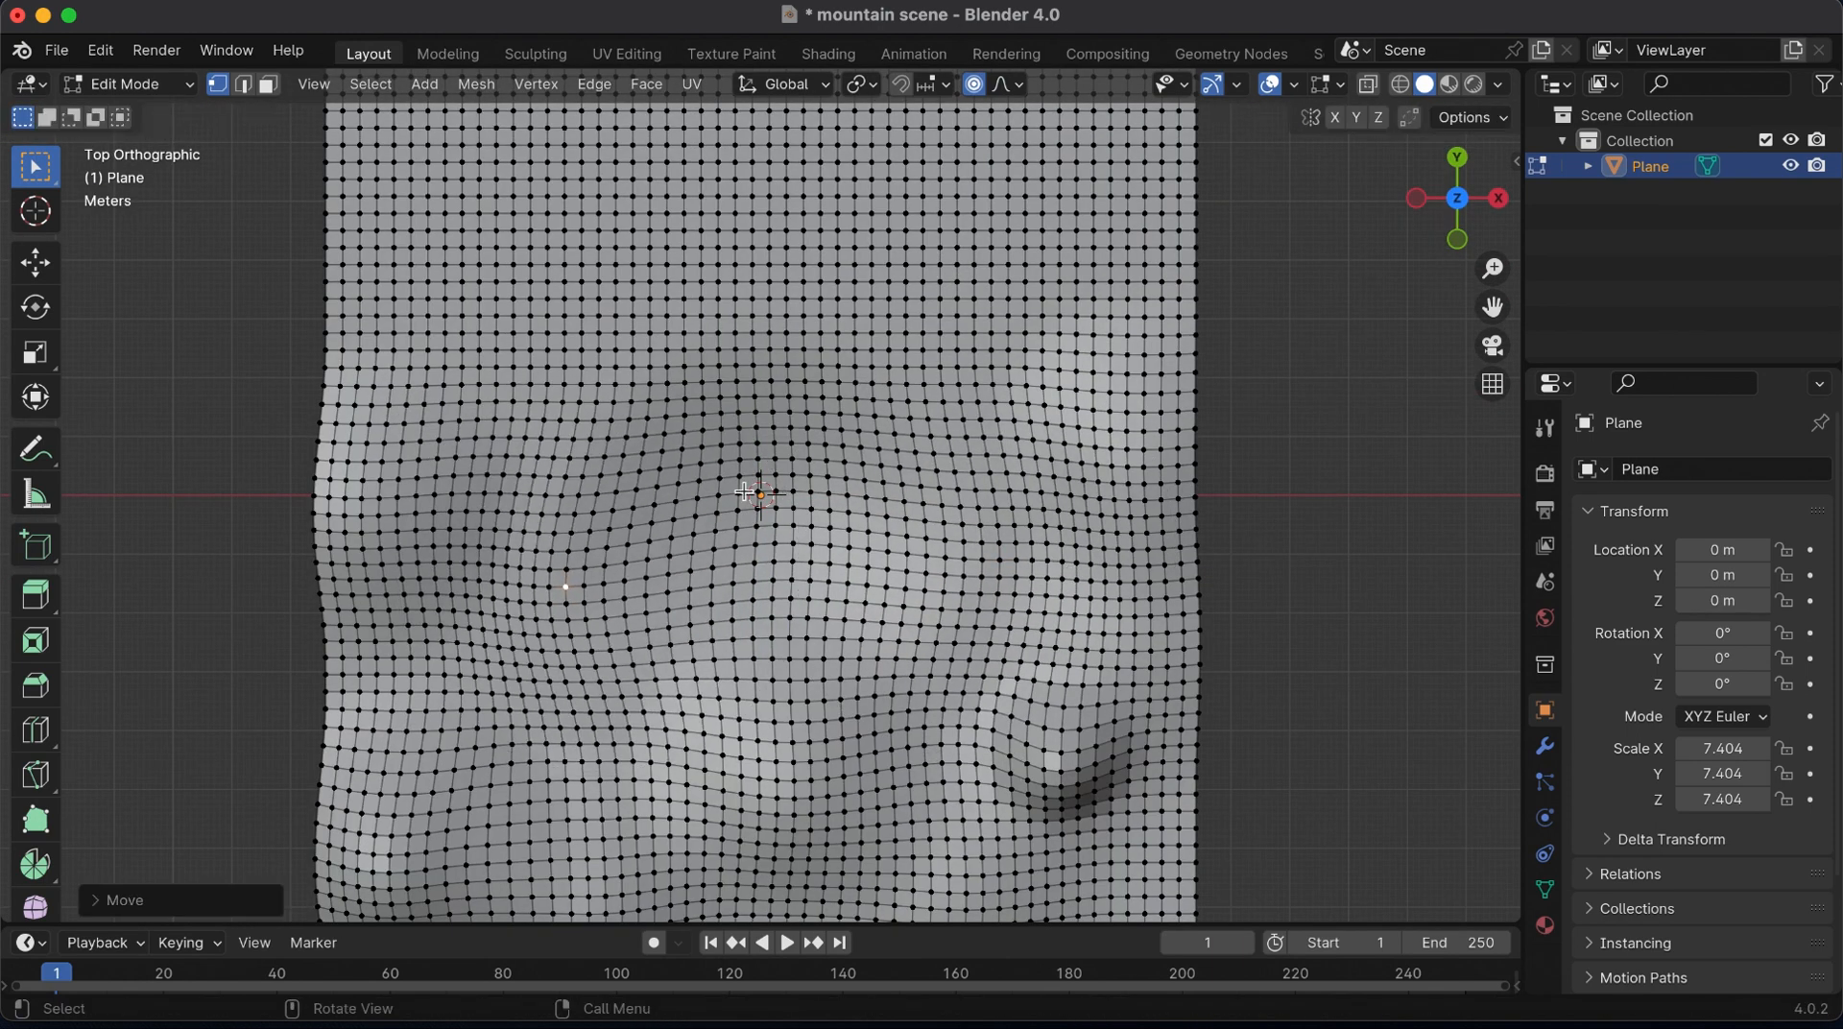
click(772, 522)
key(g)
click(782, 496)
middle_drag(782, 495, 801, 596)
Select a two-face-wide strip of faces running from the middle of the flat edge towards the basin
drag(1460, 198, 1501, 242)
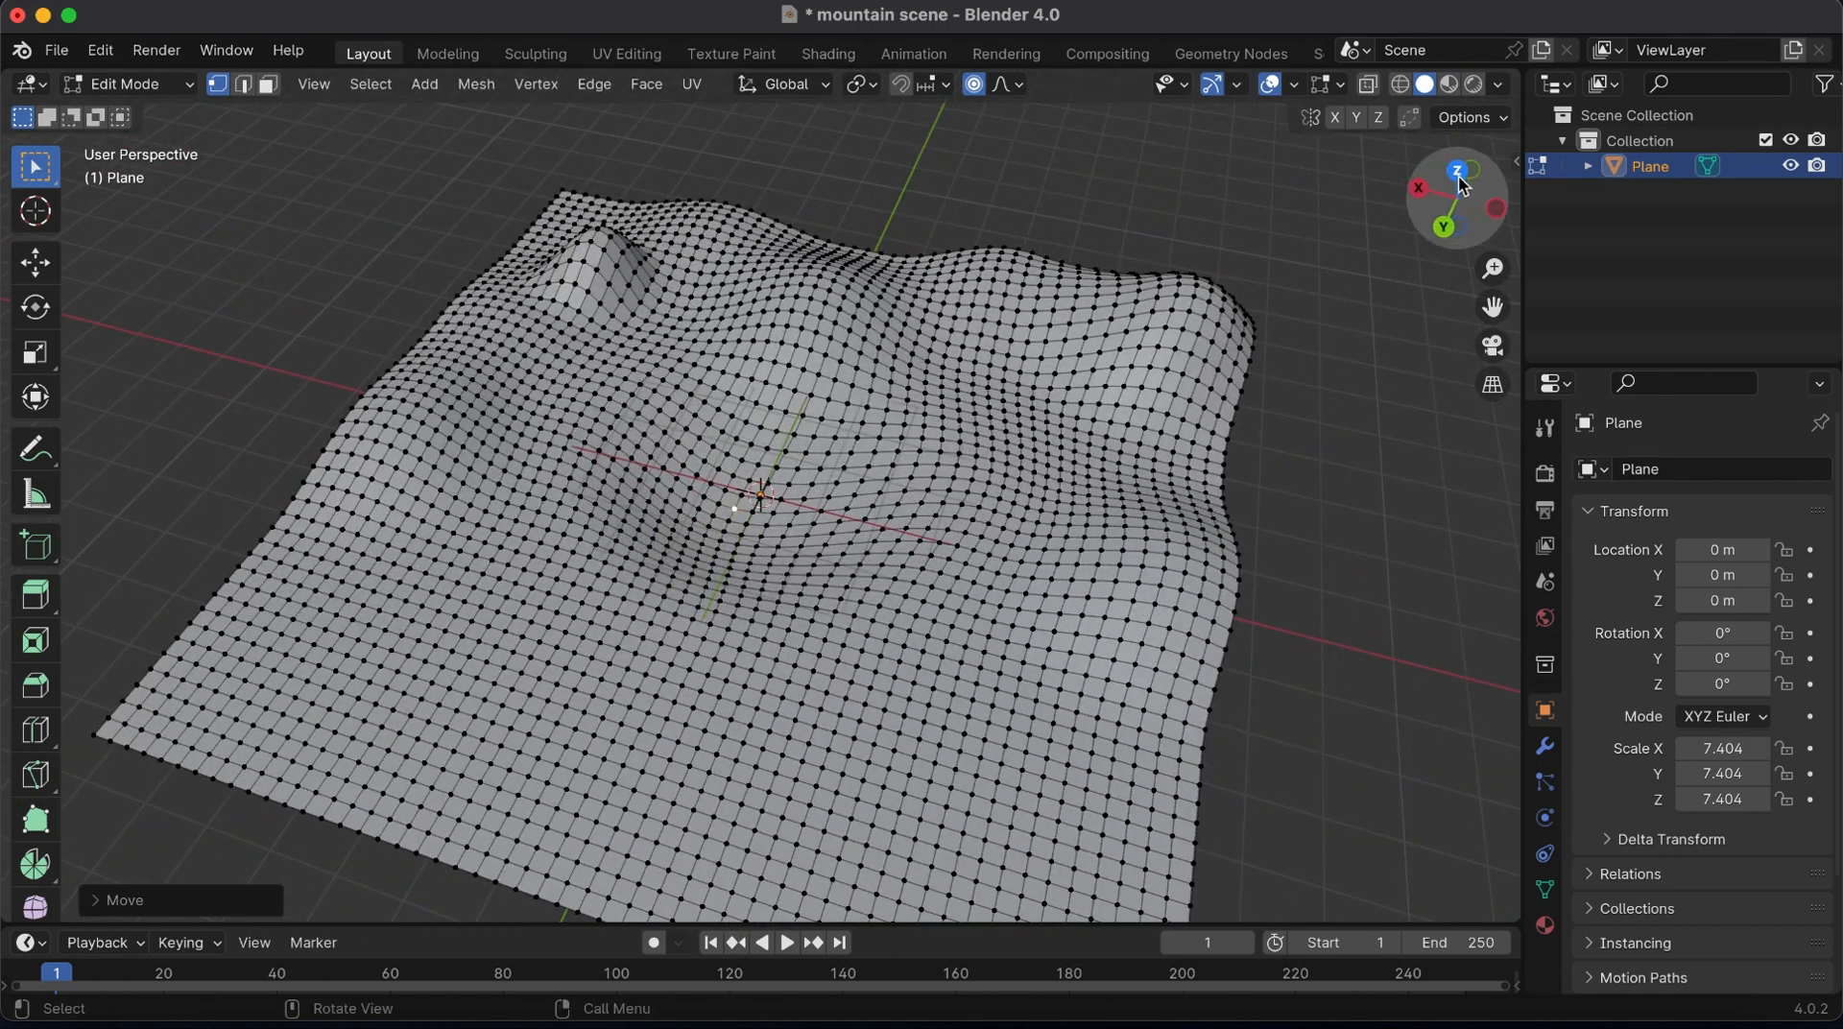
click(1460, 177)
drag(1493, 307, 1463, 465)
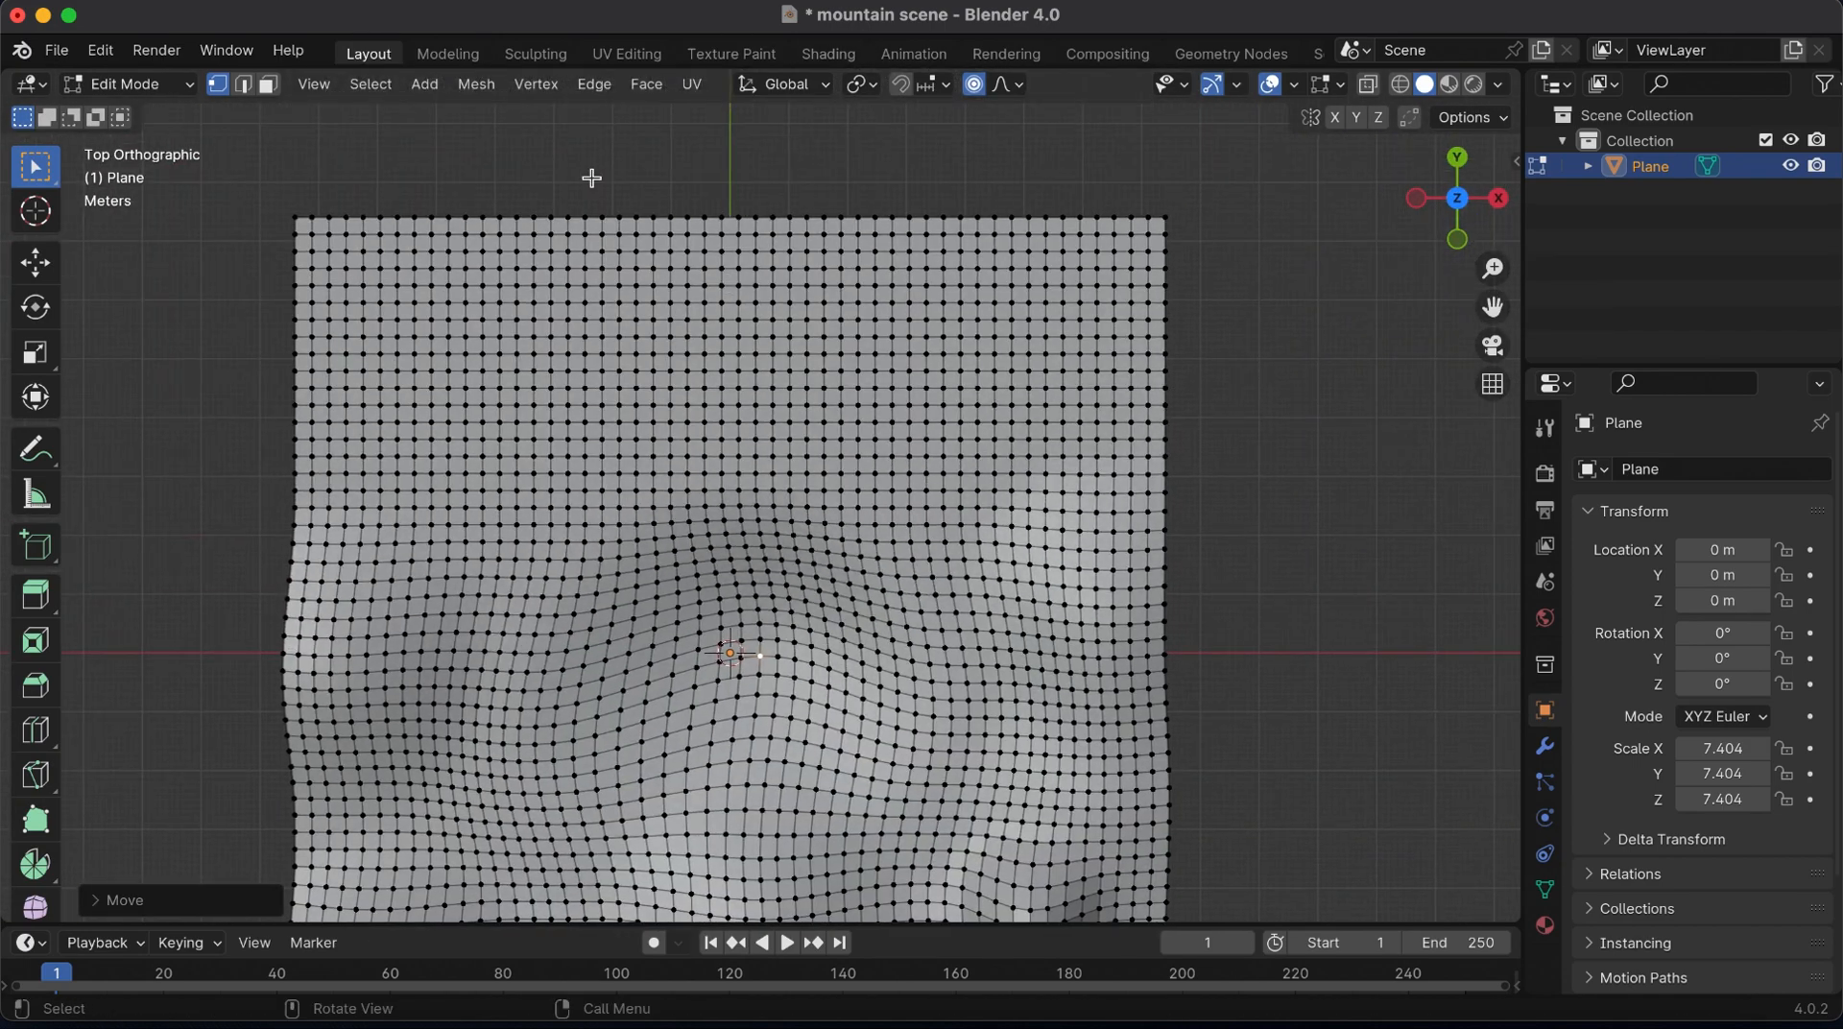
click(270, 88)
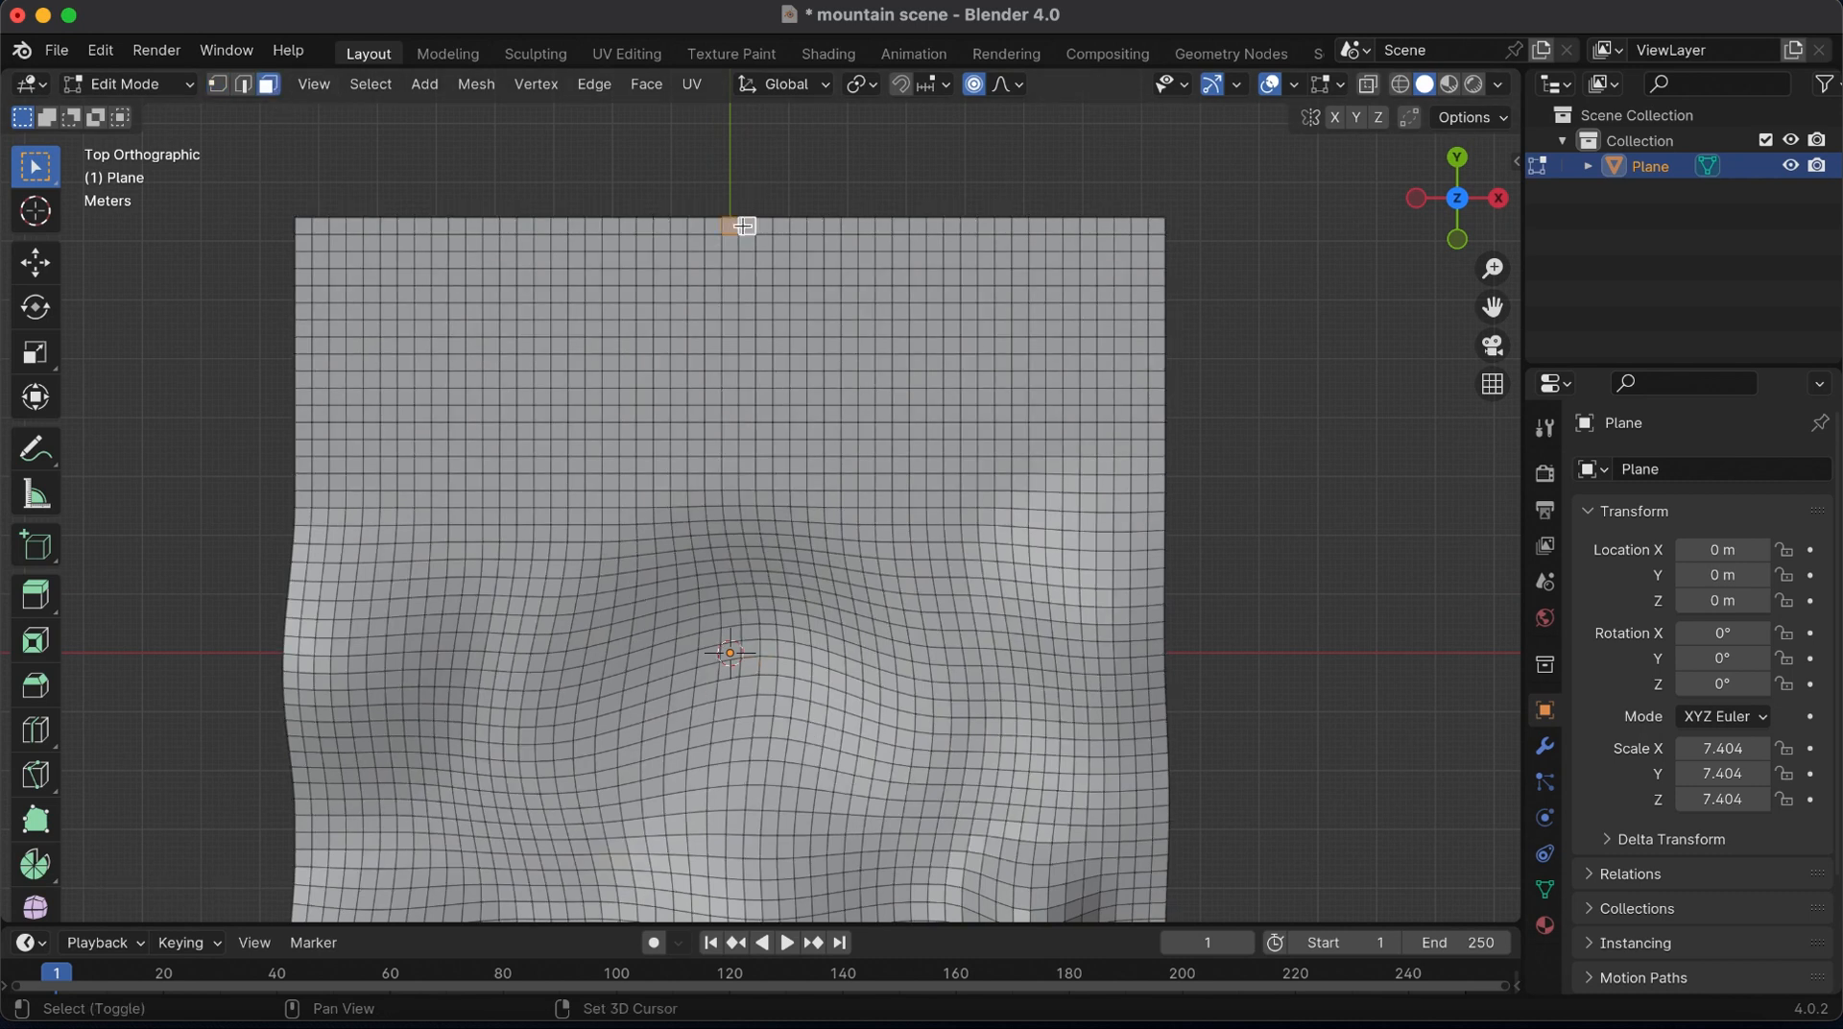
ctrl+click(732, 481)
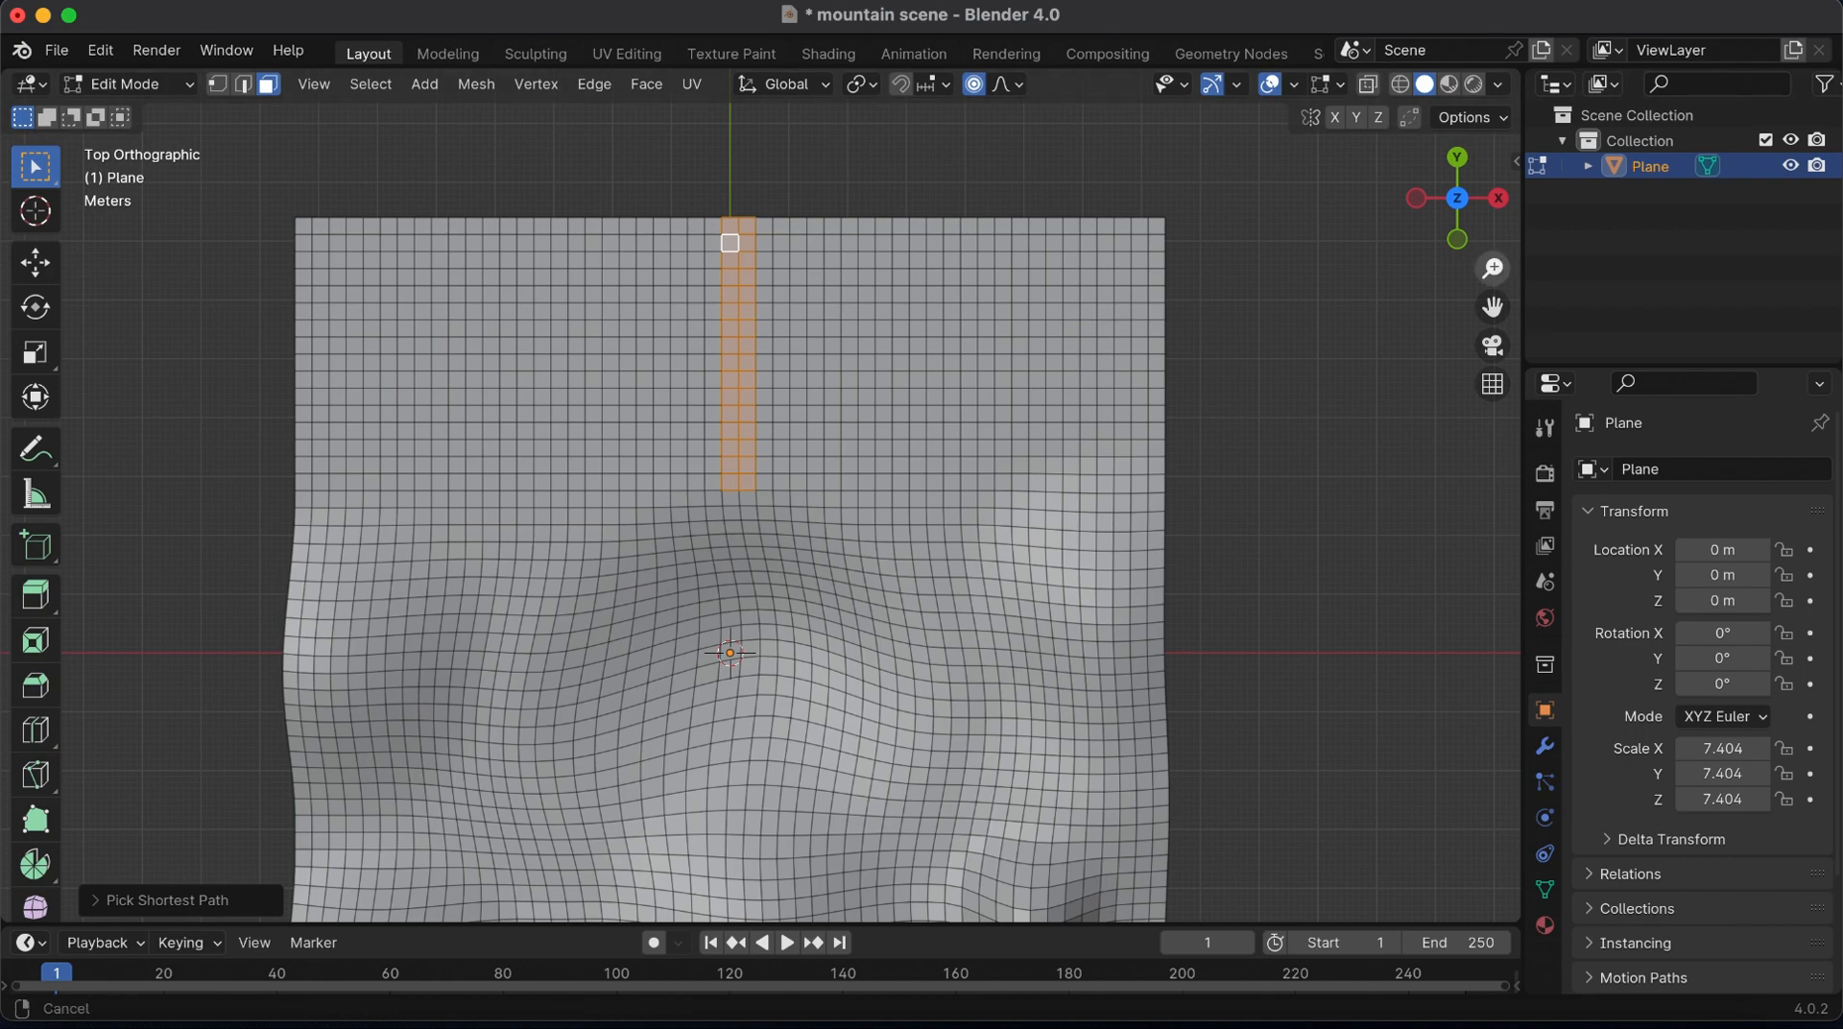
Extend the selected face strip down the slope into the basin using circle select
drag(1493, 268, 1493, 222)
drag(1493, 306, 1498, 540)
click(1499, 197)
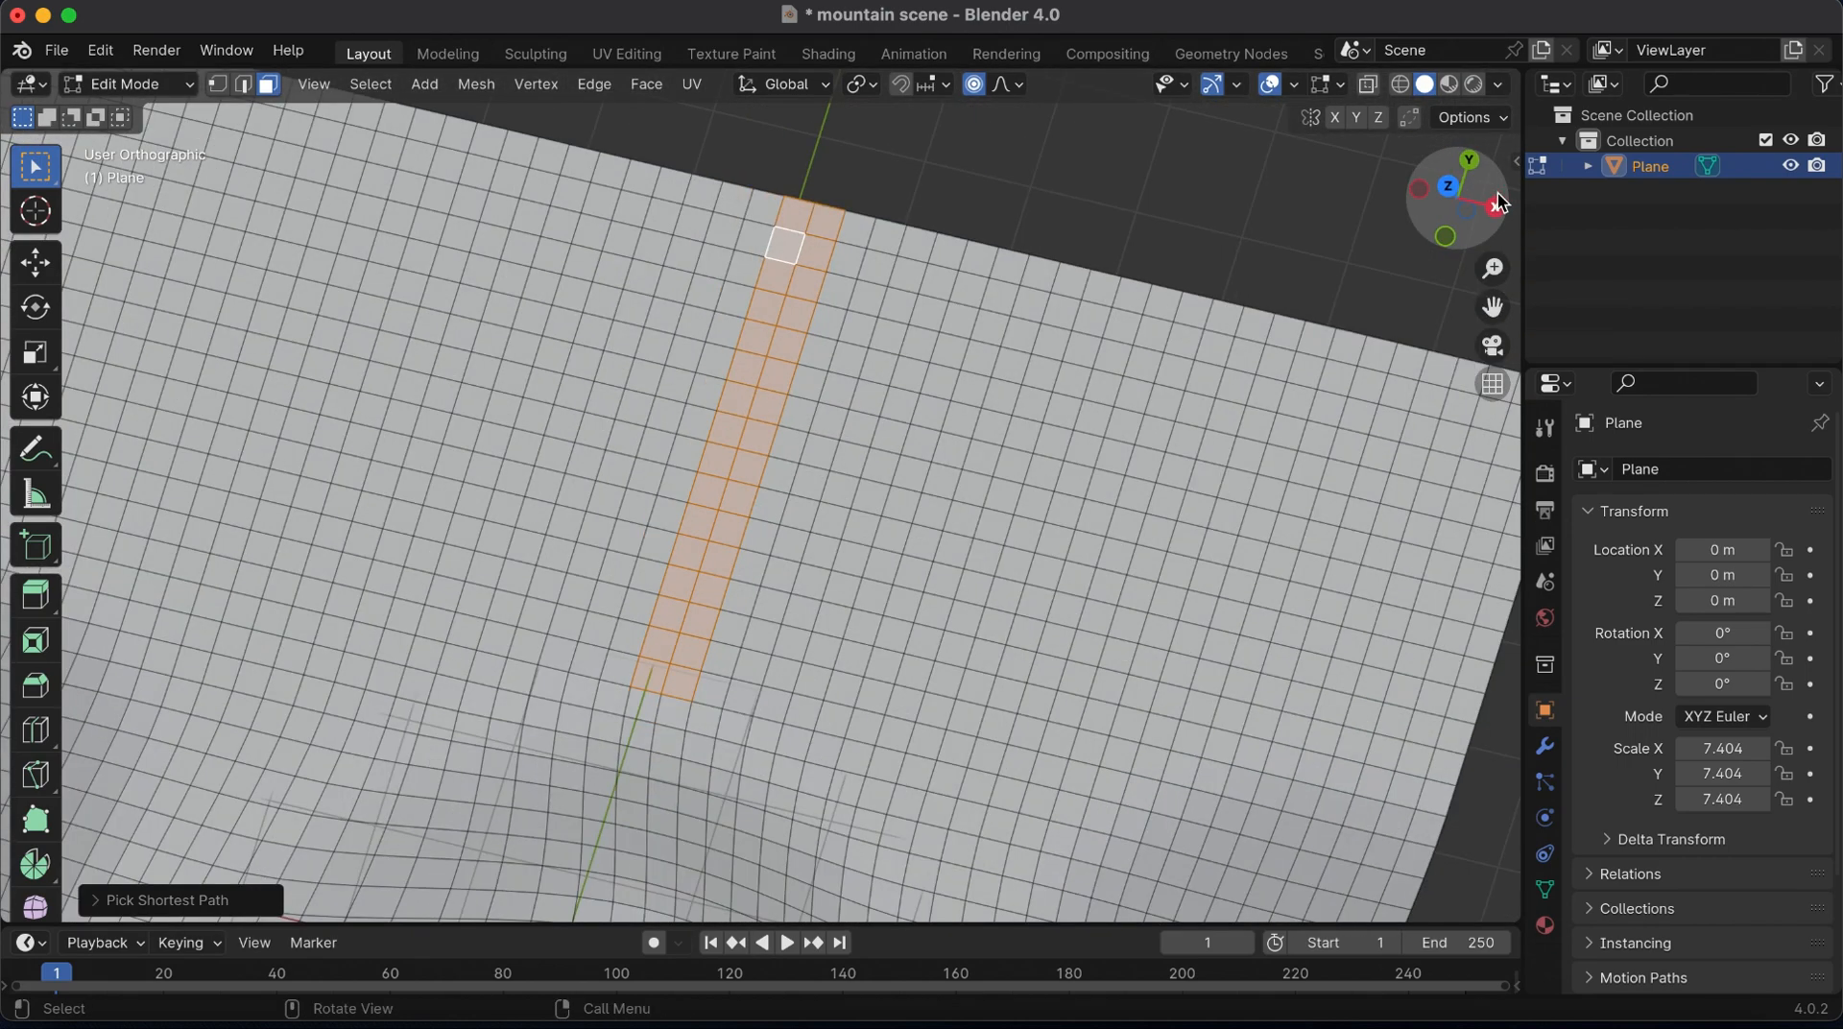
click(1500, 198)
drag(1501, 198, 1445, 349)
key(c)
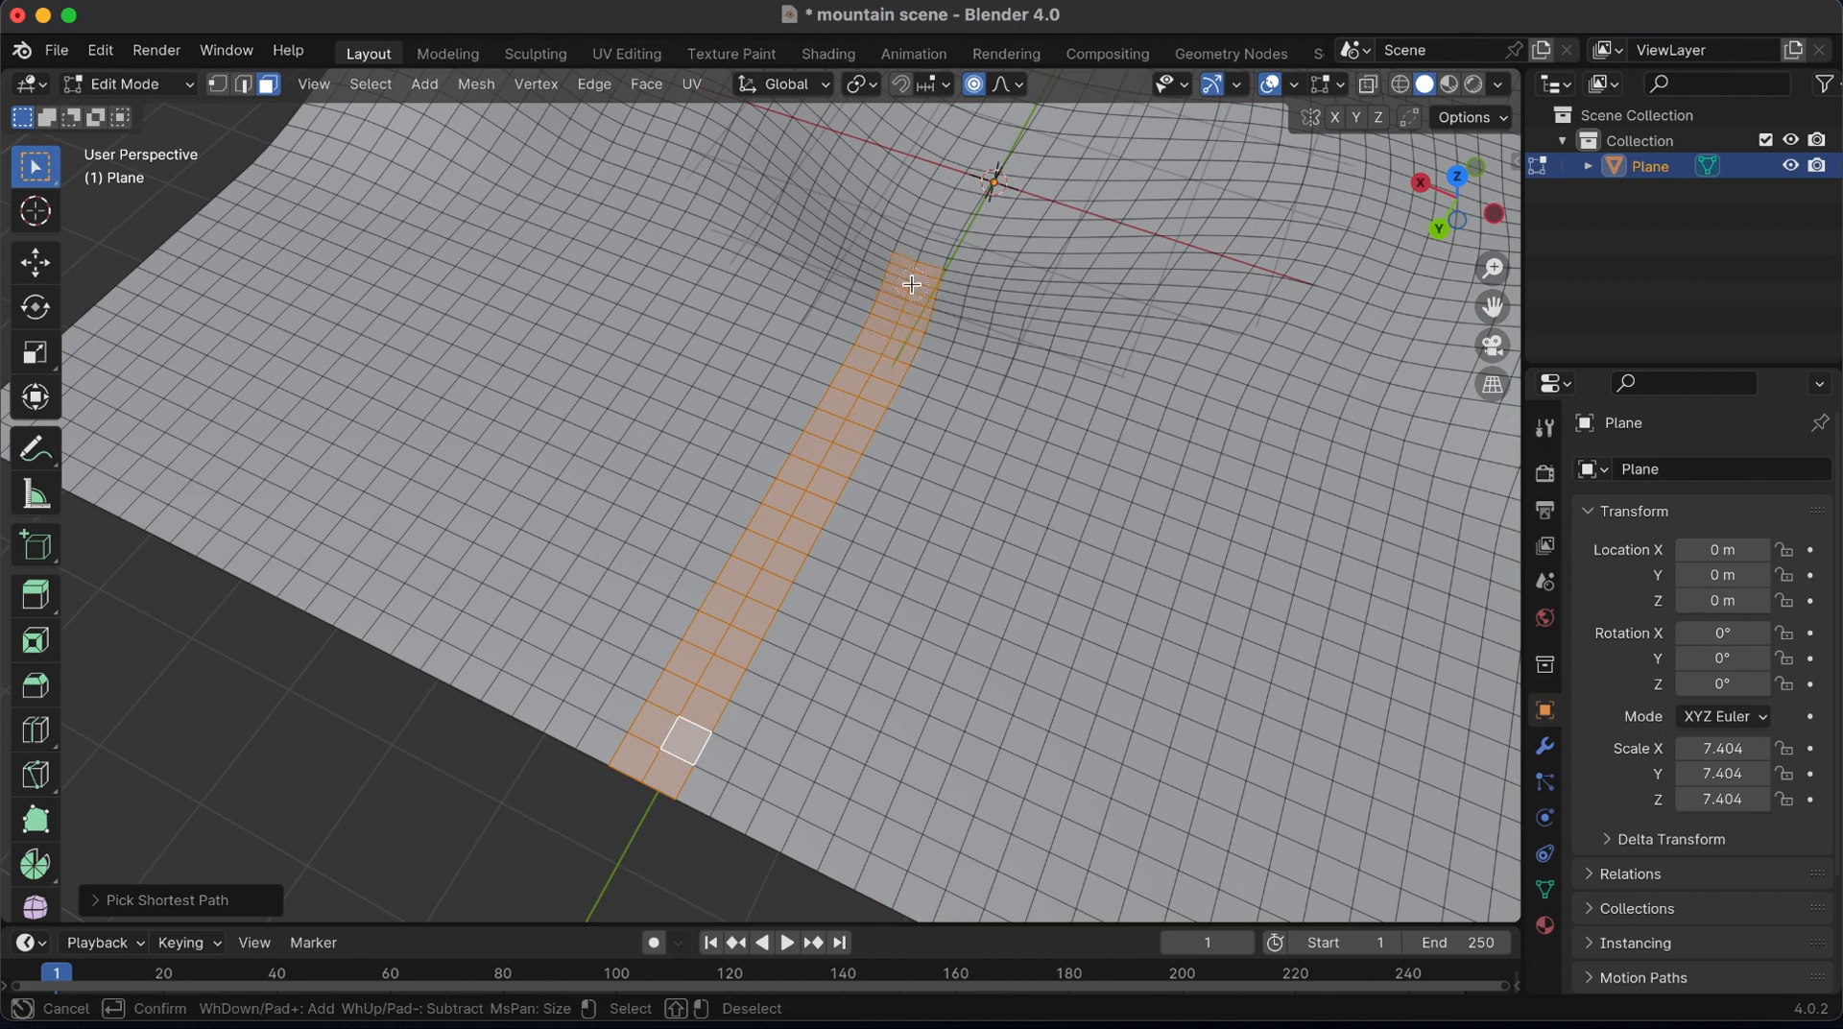
key(Escape)
drag(1483, 203, 1521, 165)
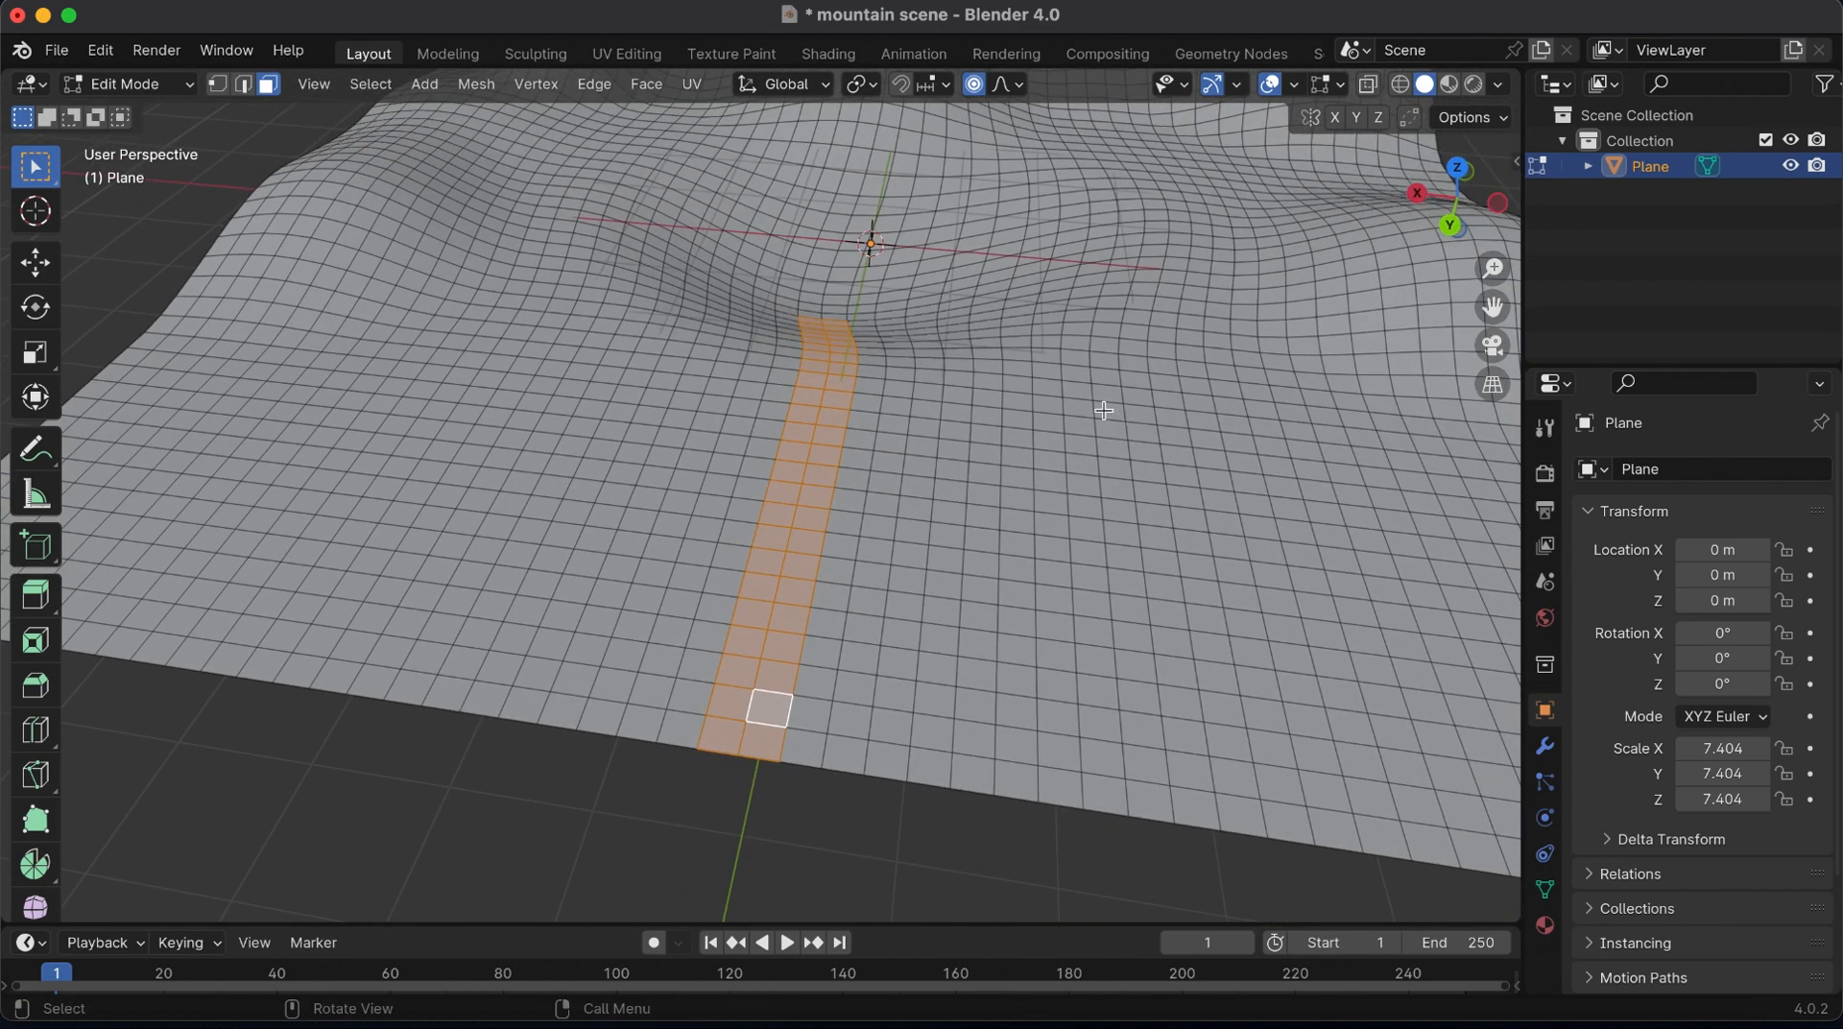
Extrude the selected face strip slightly downward to cut a river channel into the terrain
key(e)
click(1044, 479)
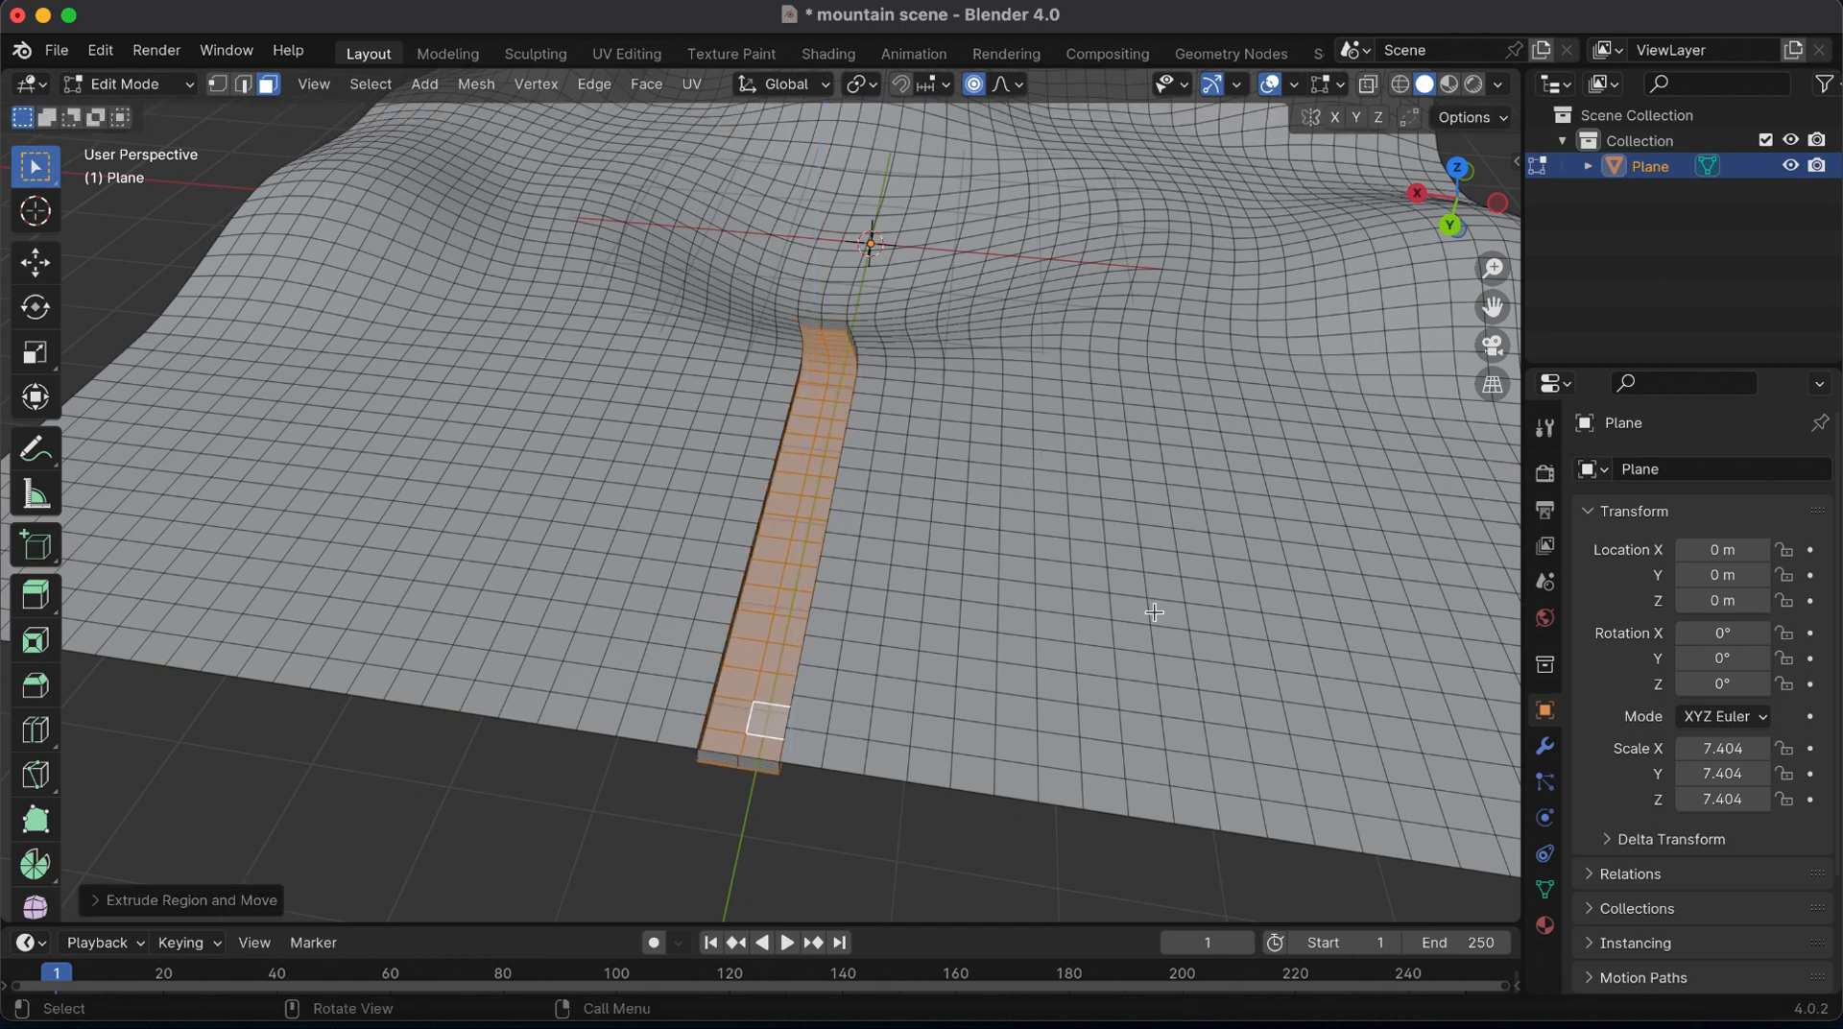
key(s)
right_click(1143, 625)
Turn off proportional editing, scale the channel floor down slightly, and narrow it along the X axis
key(o)
key(s)
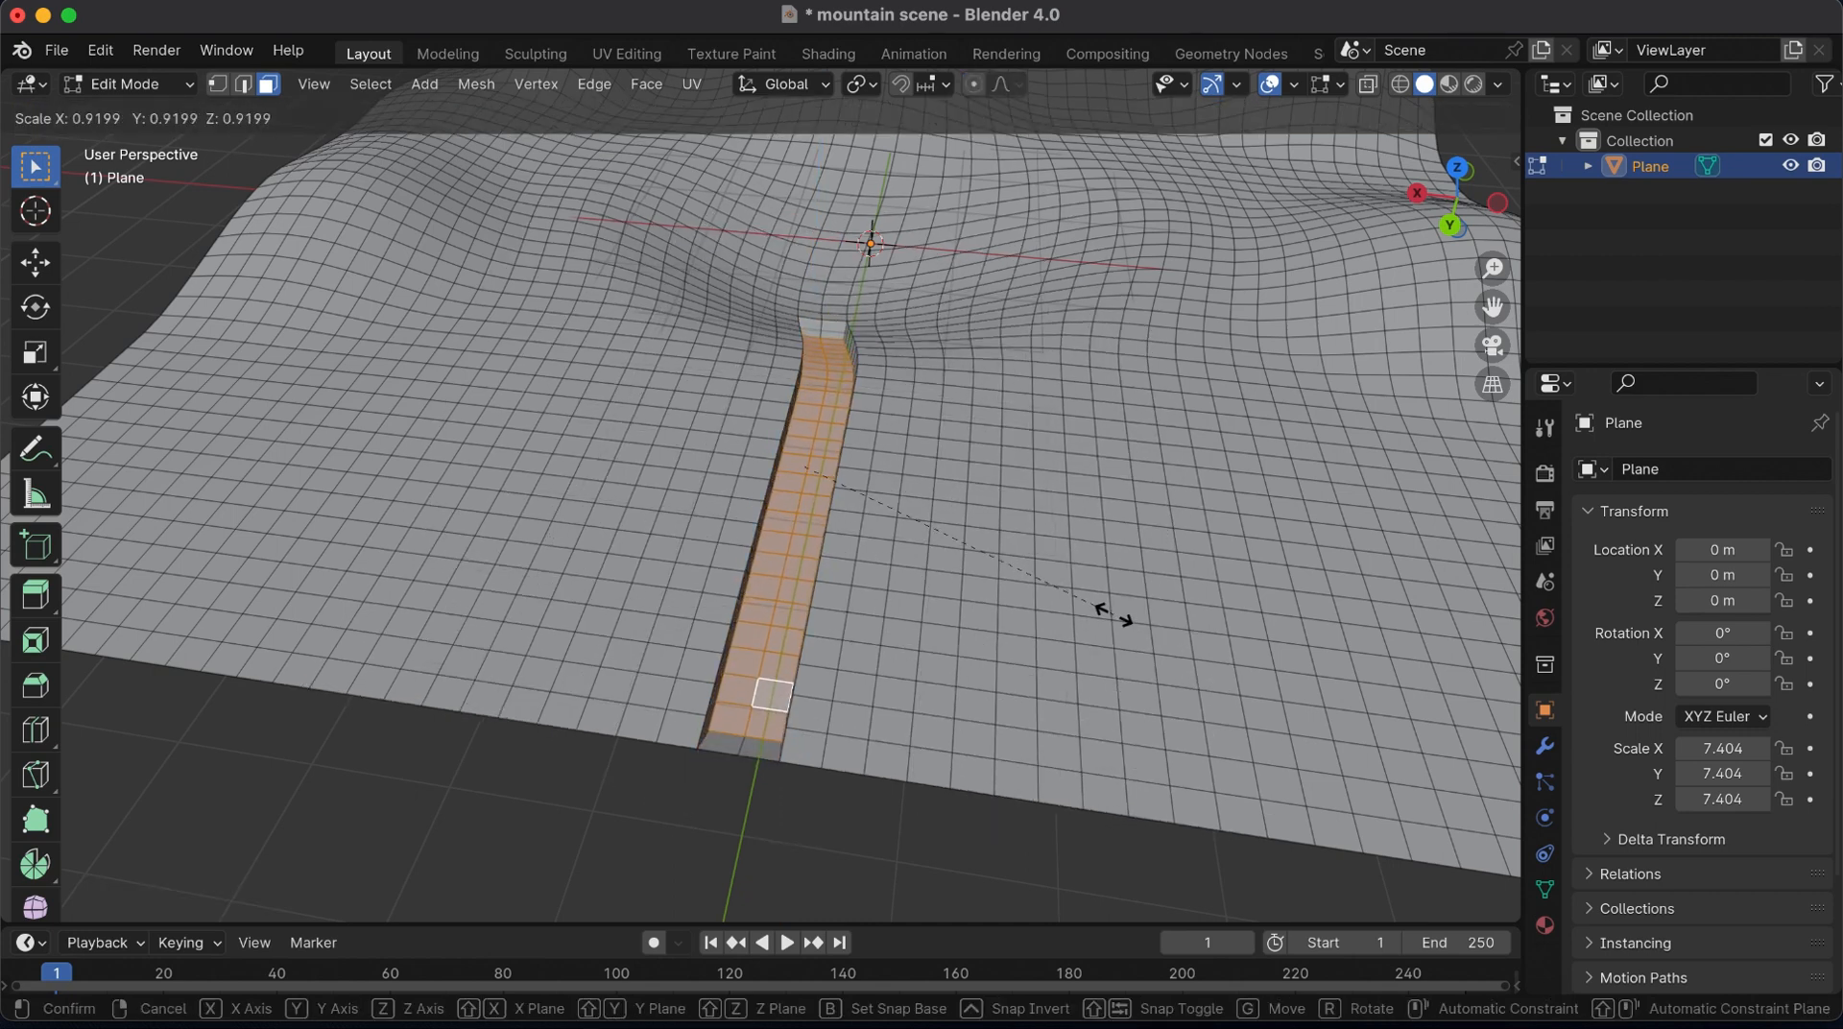
click(1142, 615)
key(s)
key(x)
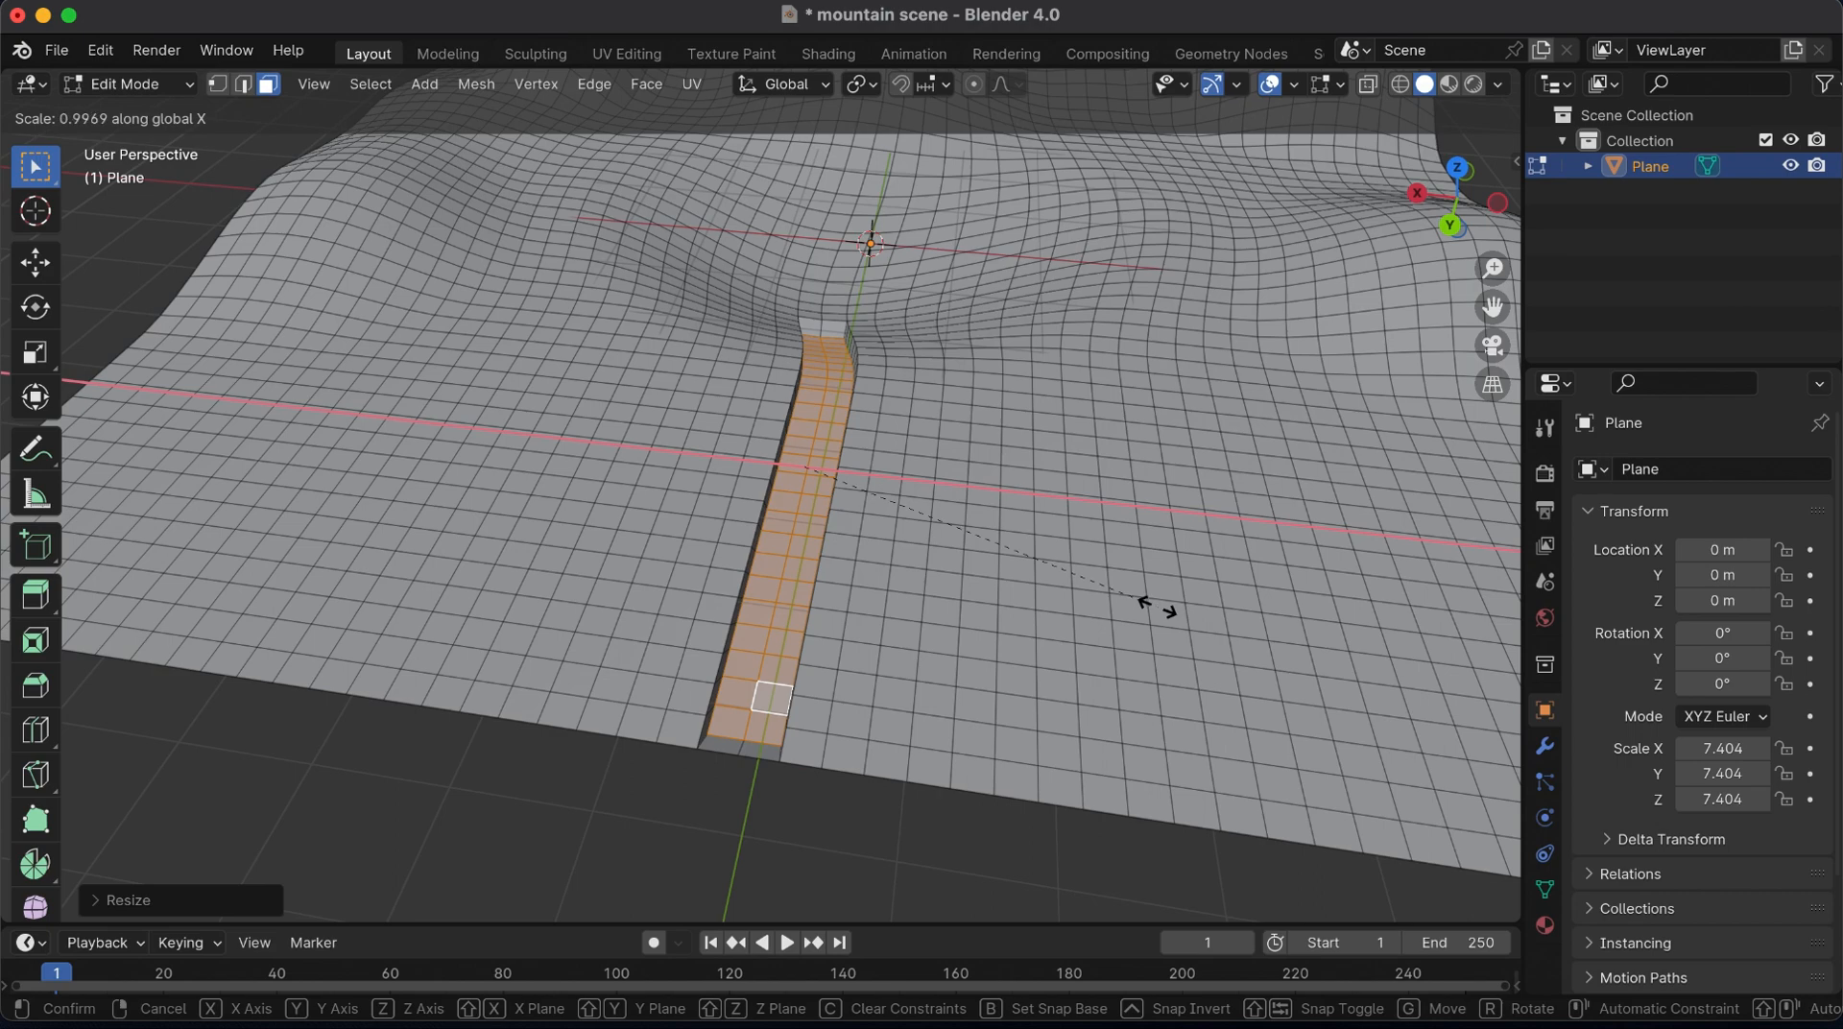
click(1065, 595)
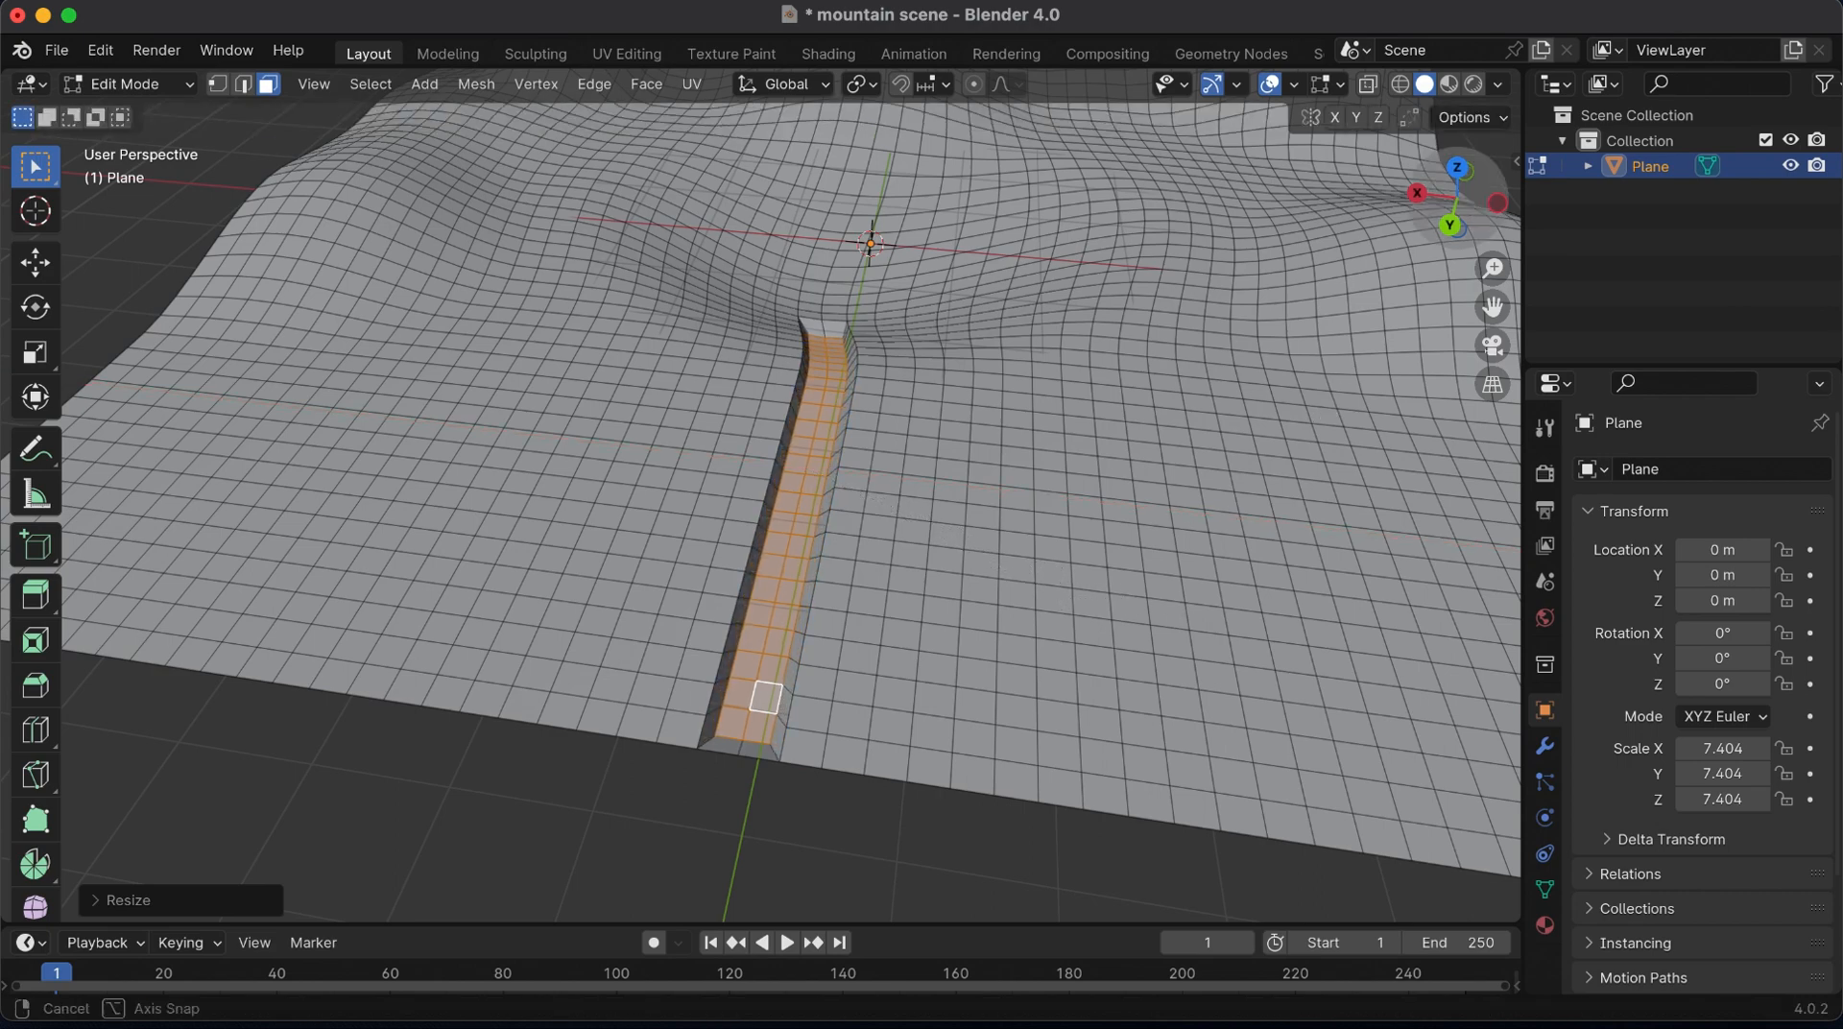
Bend the middle of the river channel sideways towards negative X with proportional editing, using an influence radius of about 1.77 m
middle_drag(765, 697, 708, 233)
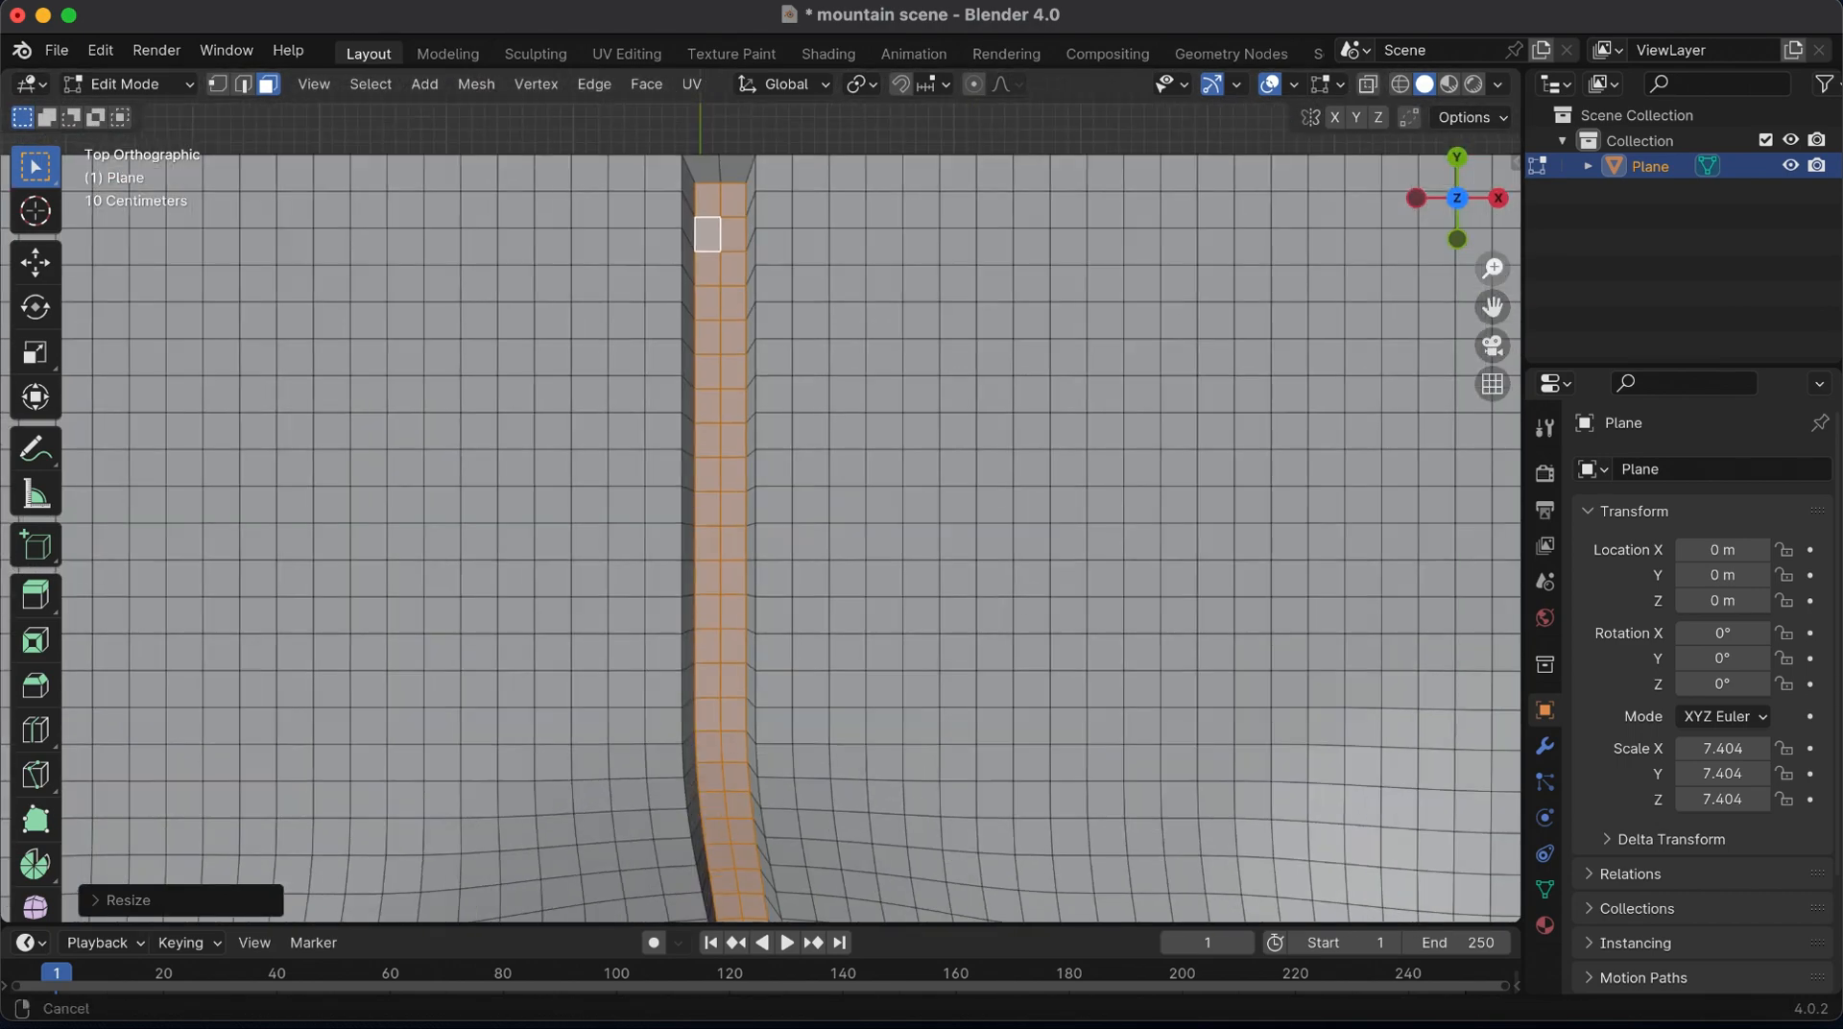
drag(1493, 269, 1493, 235)
click(219, 84)
click(674, 564)
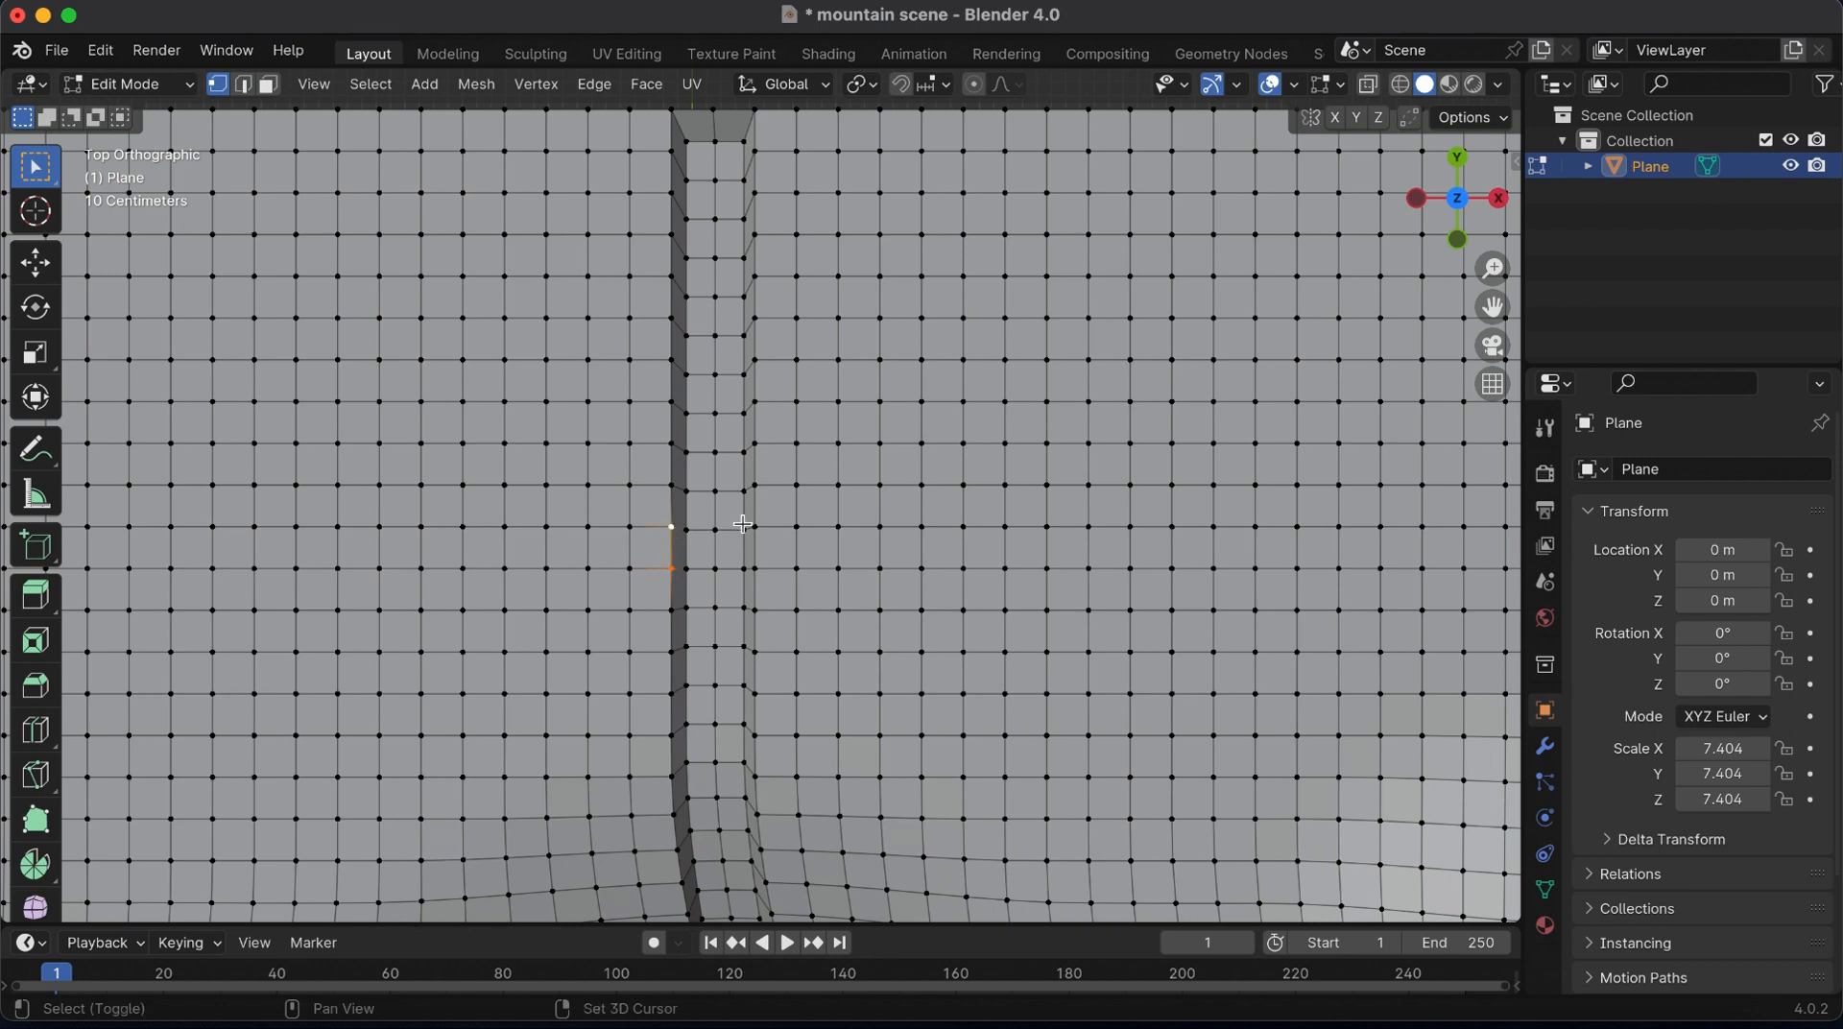
key(g)
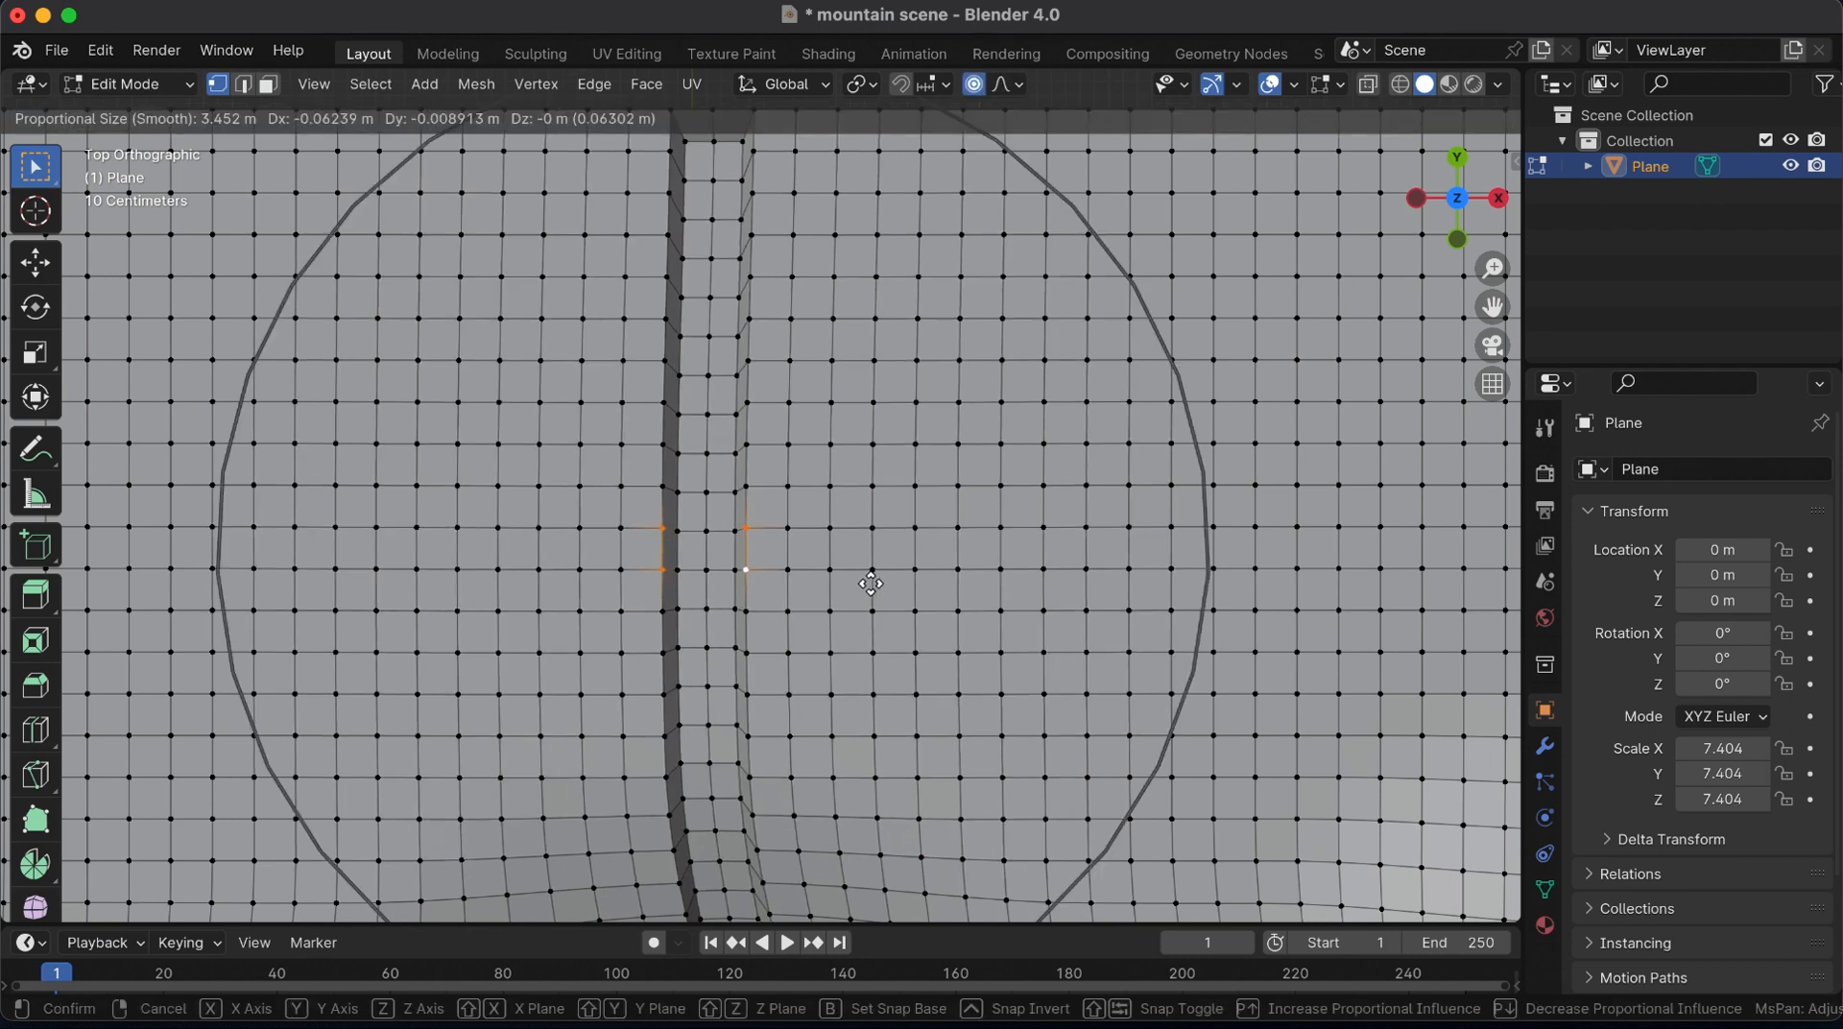
scroll(871, 583, up, 8)
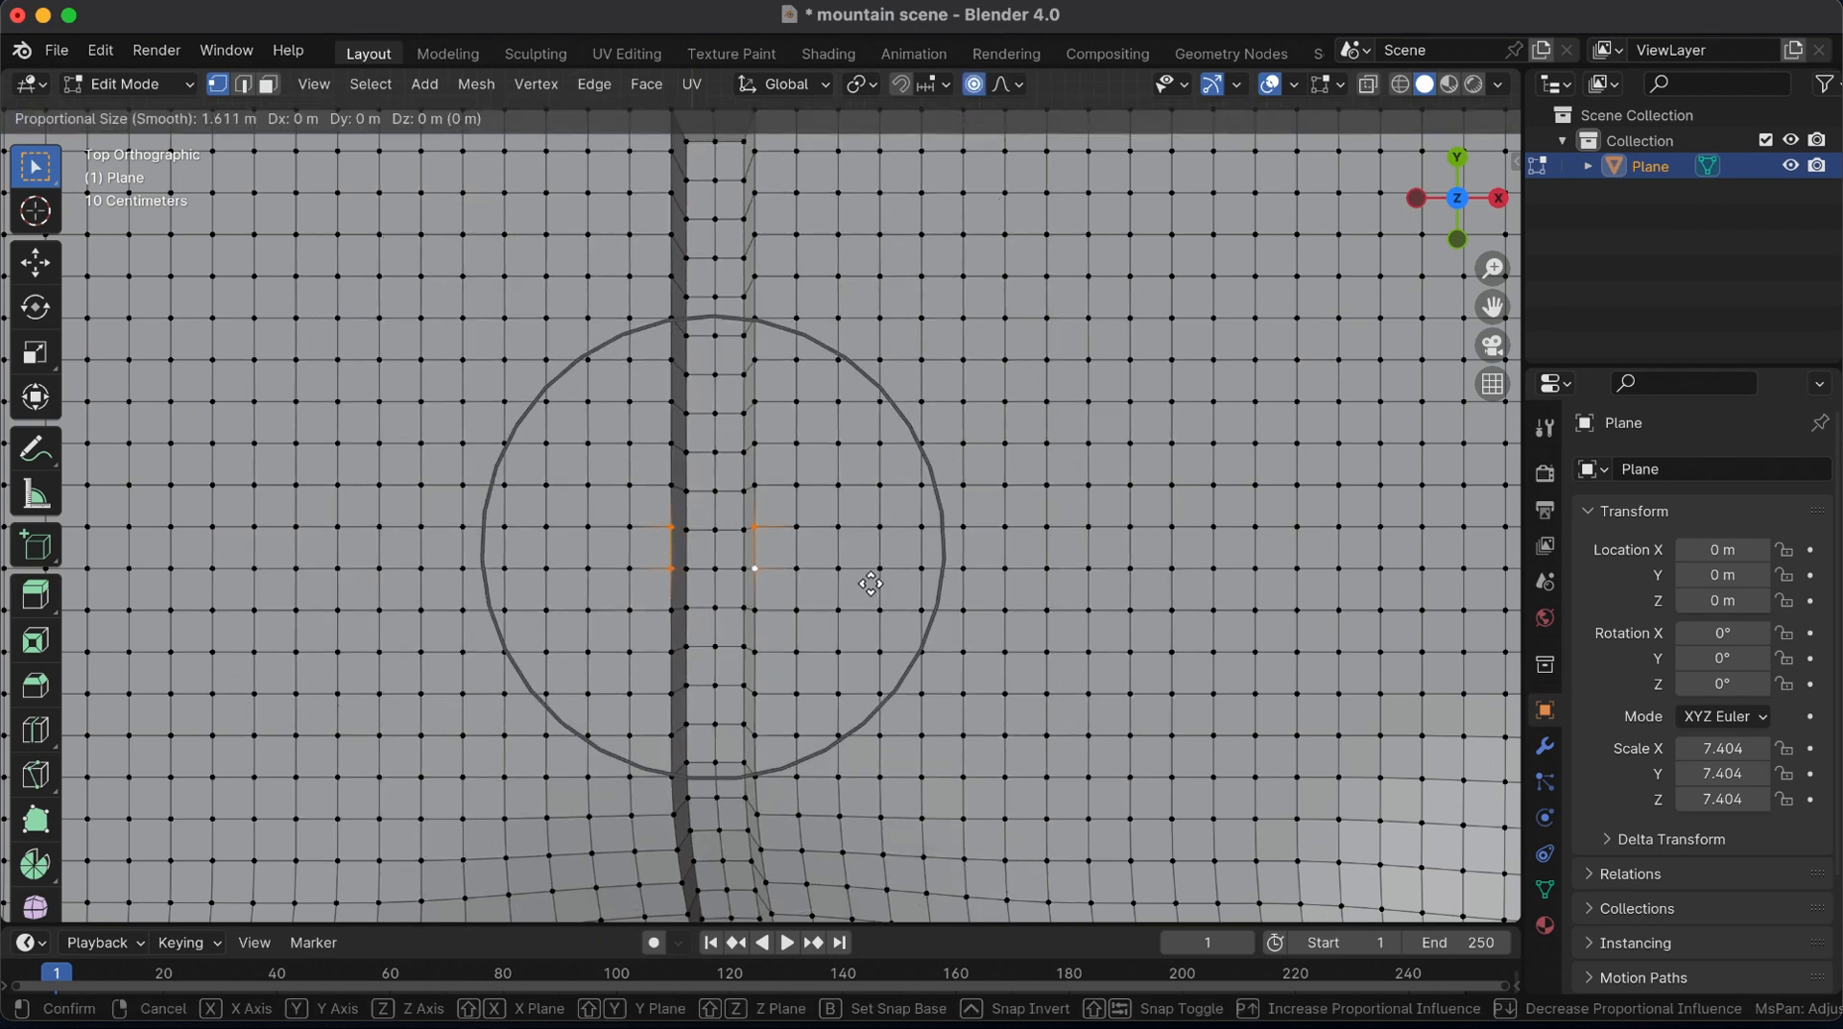
scroll(813, 585, down, 5)
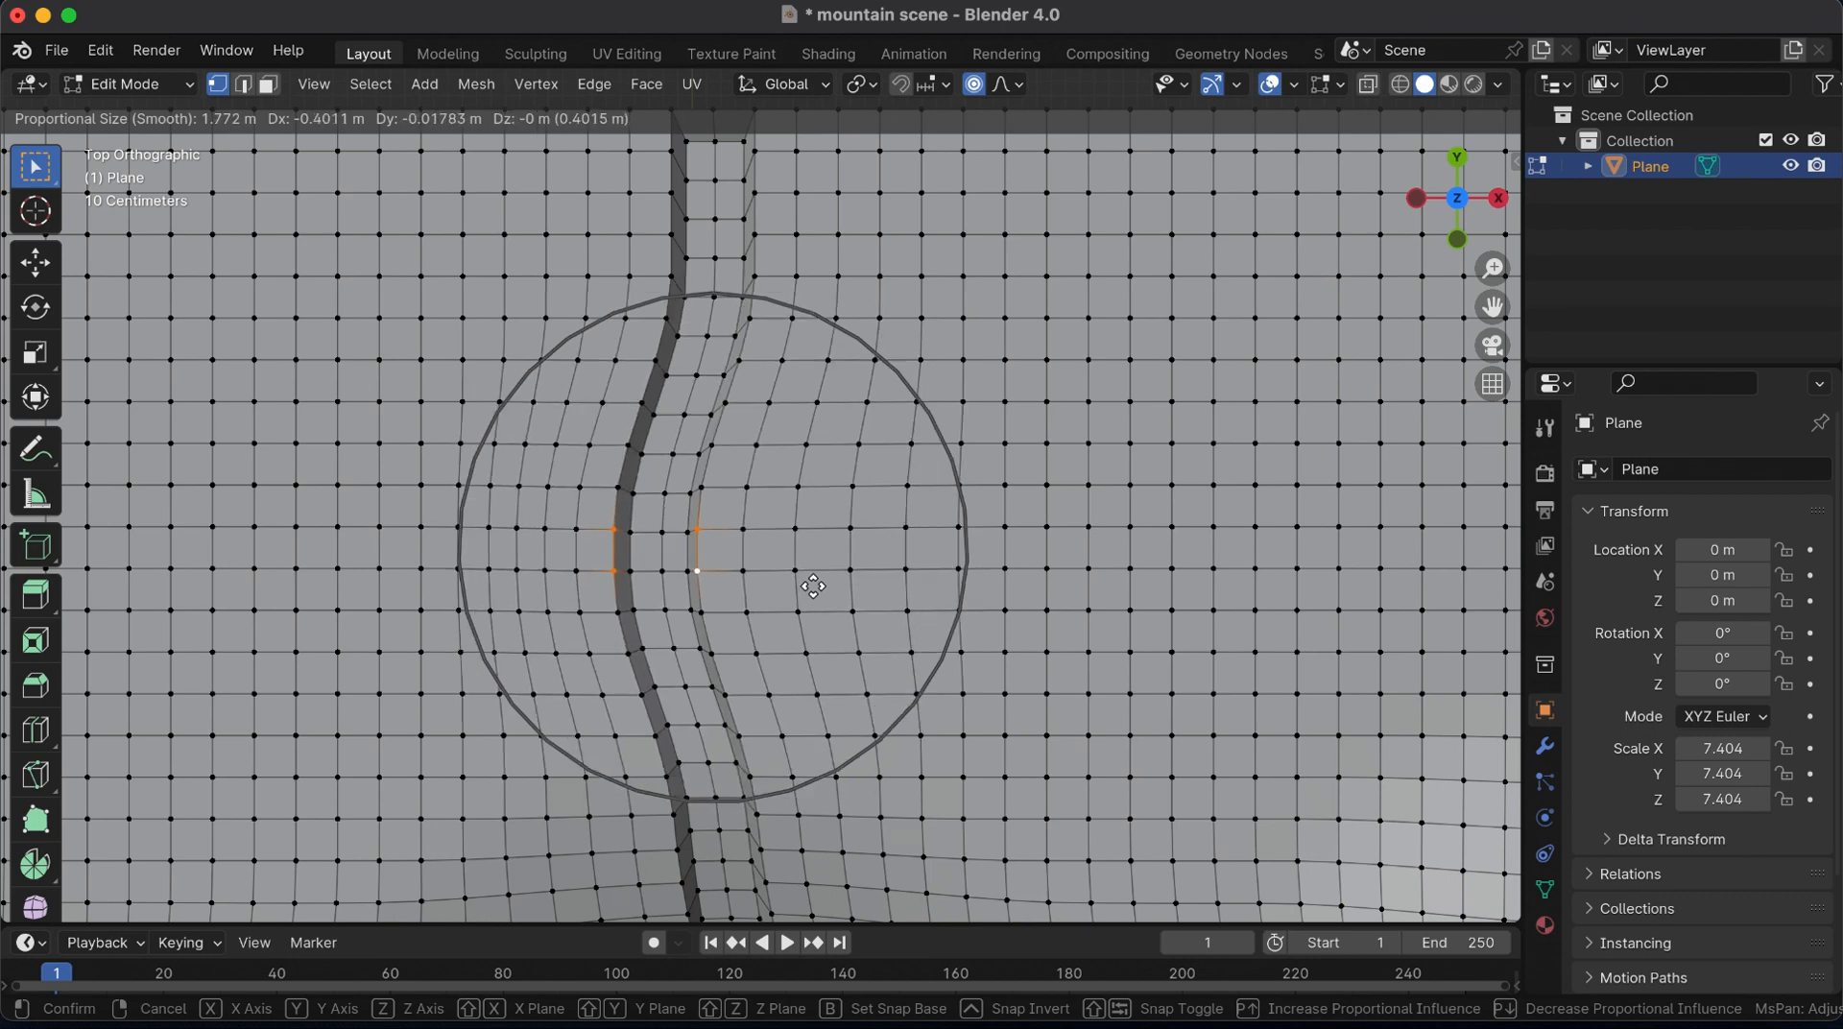
click(795, 587)
Shift the river channel's basin end towards positive X and rotate it so the channel curves into the basin
drag(1493, 307, 1475, 30)
click(699, 721)
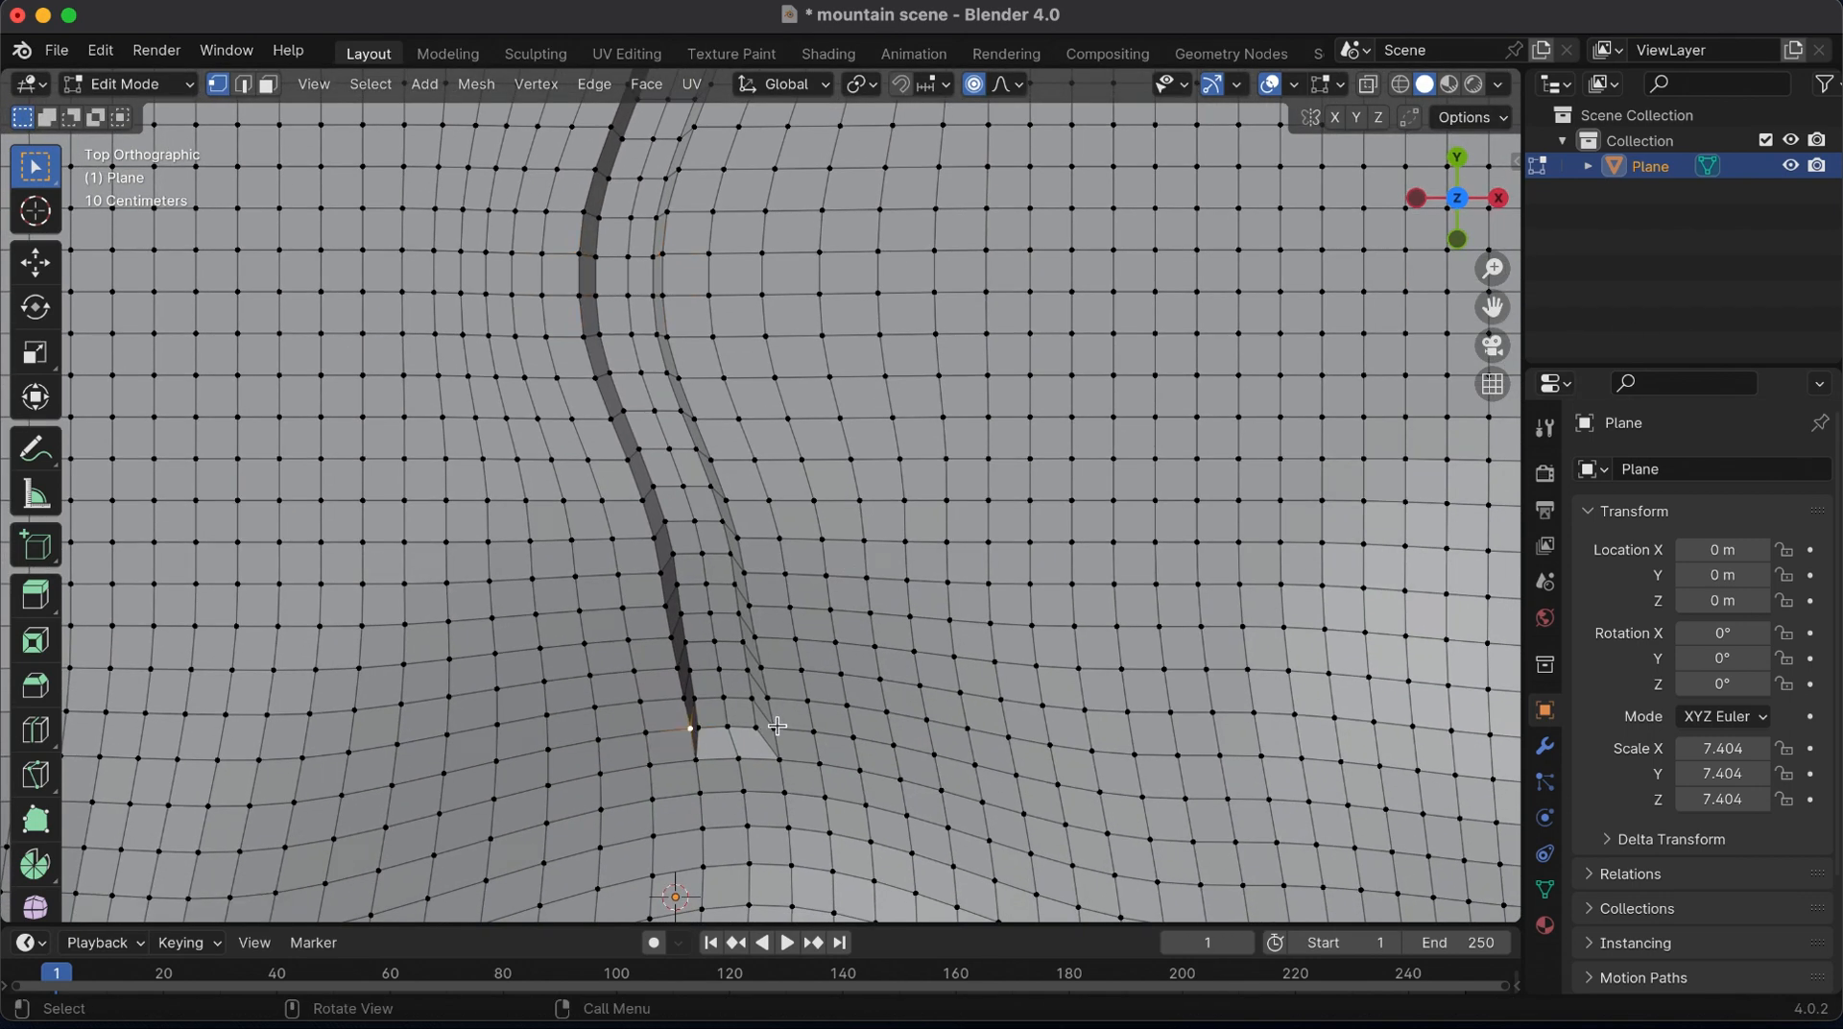
key(g)
click(849, 778)
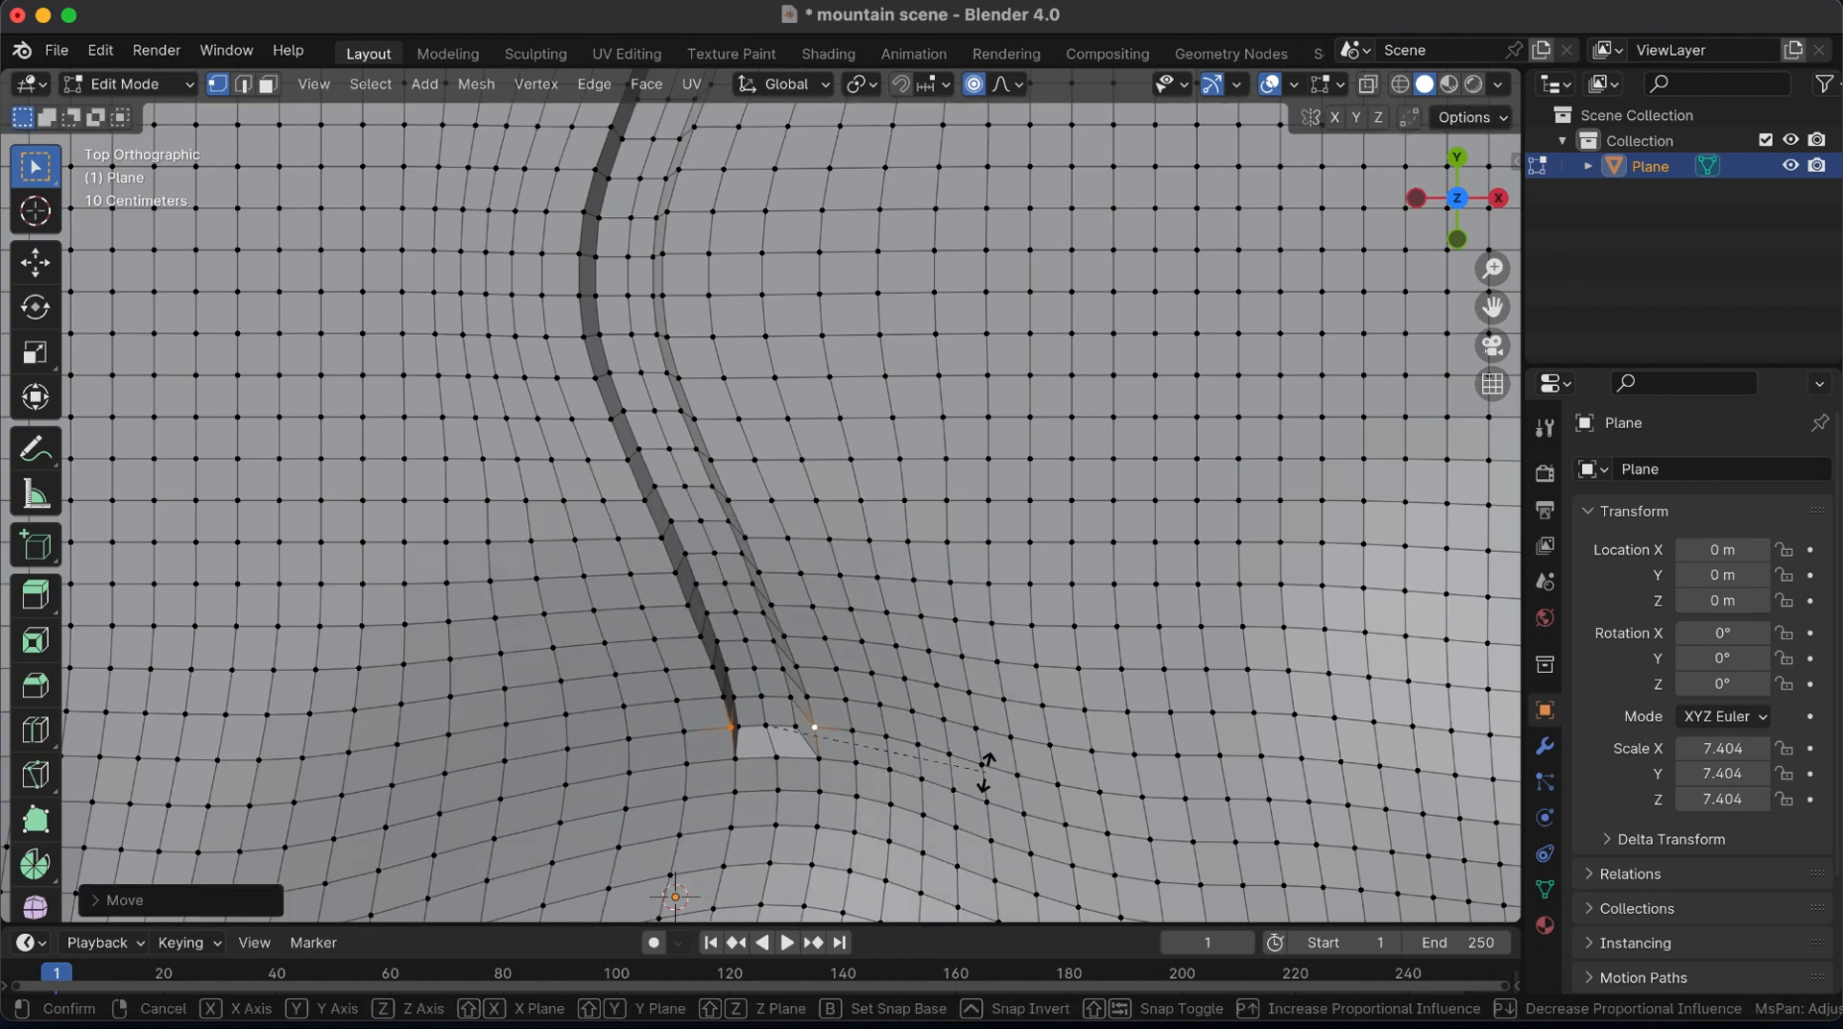
key(r)
click(957, 839)
Return to Object Mode and add a Subdivision Surface modifier to the terrain
drag(1493, 268, 1492, 437)
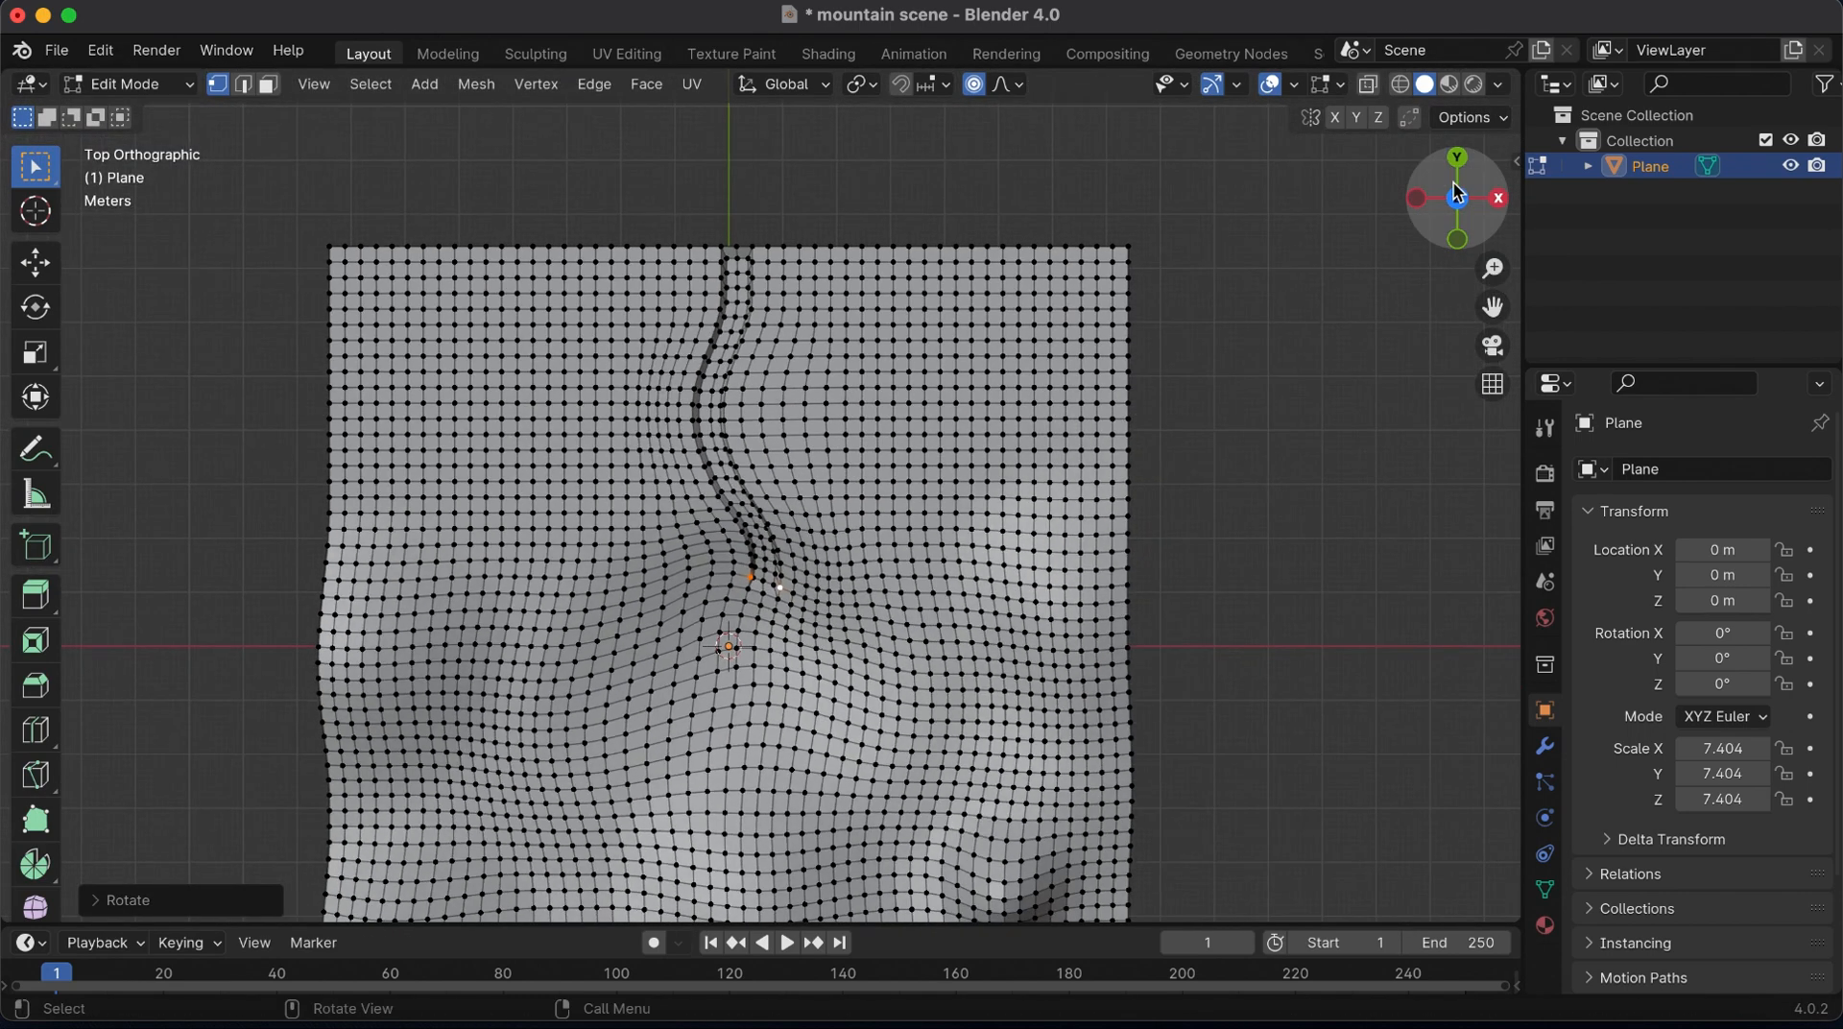
drag(1459, 207, 1151, 413)
key(Tab)
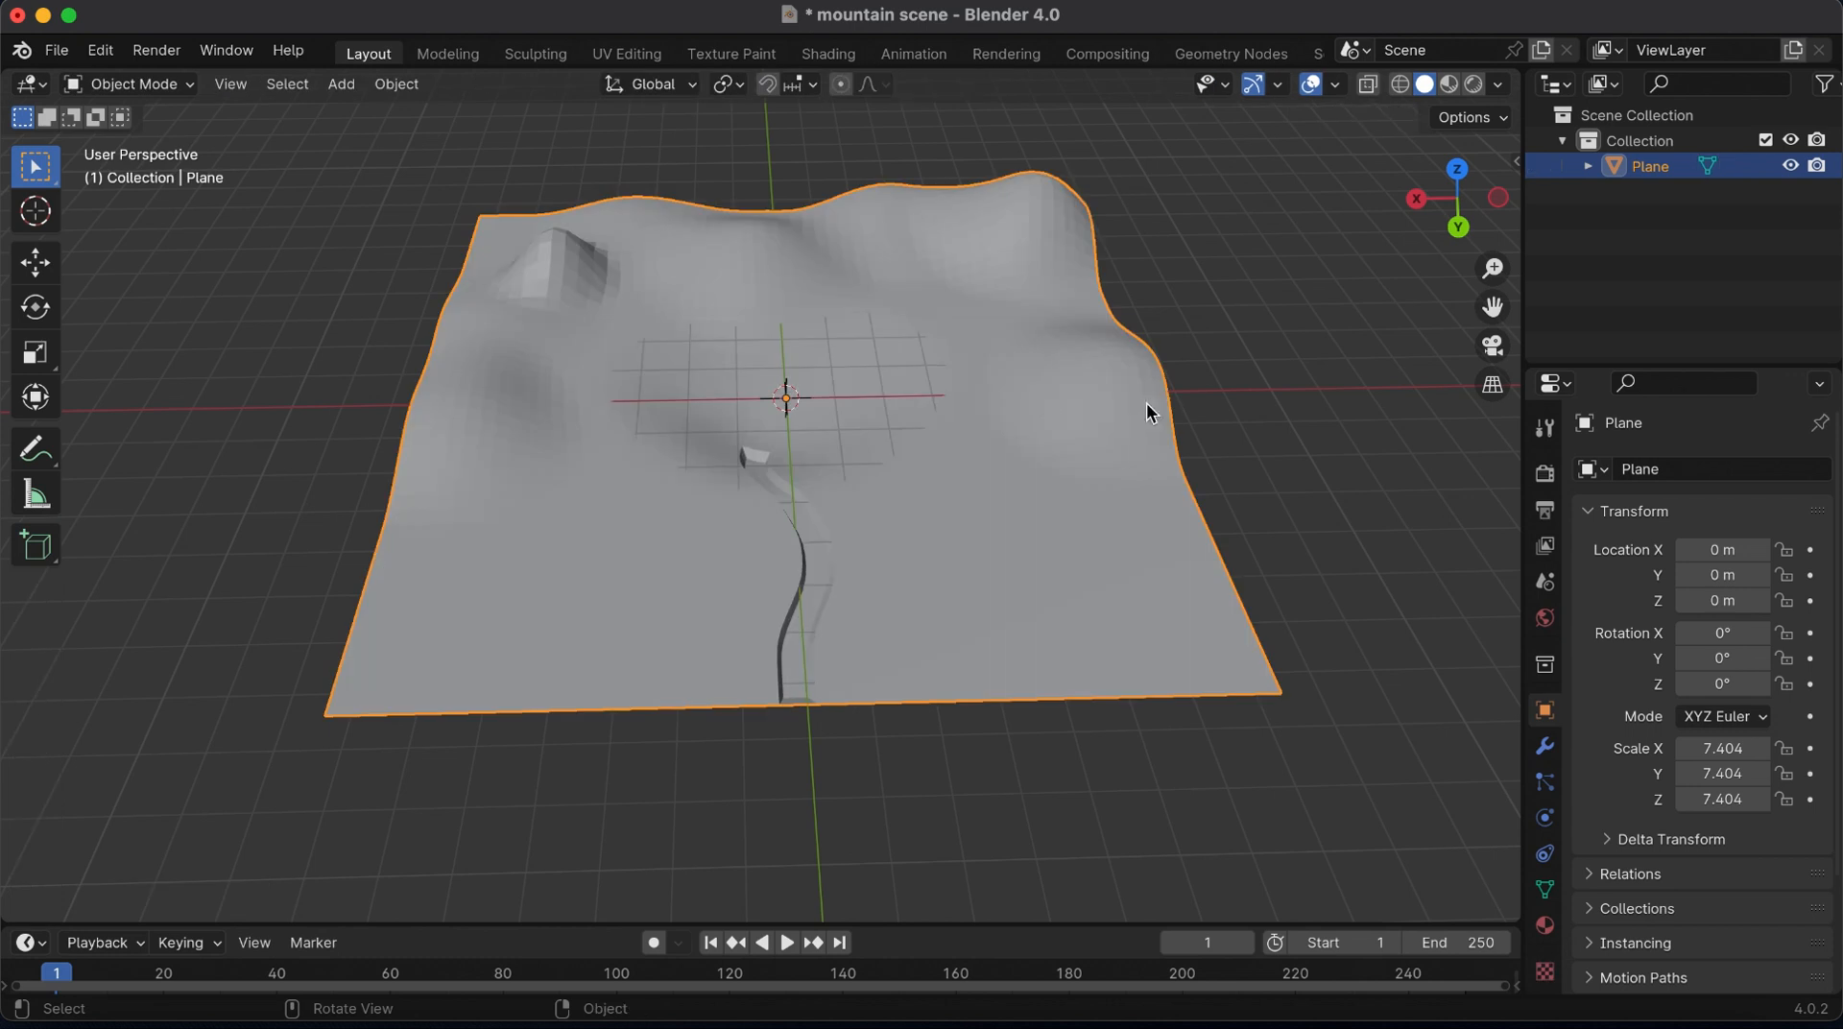
click(1545, 745)
click(1646, 472)
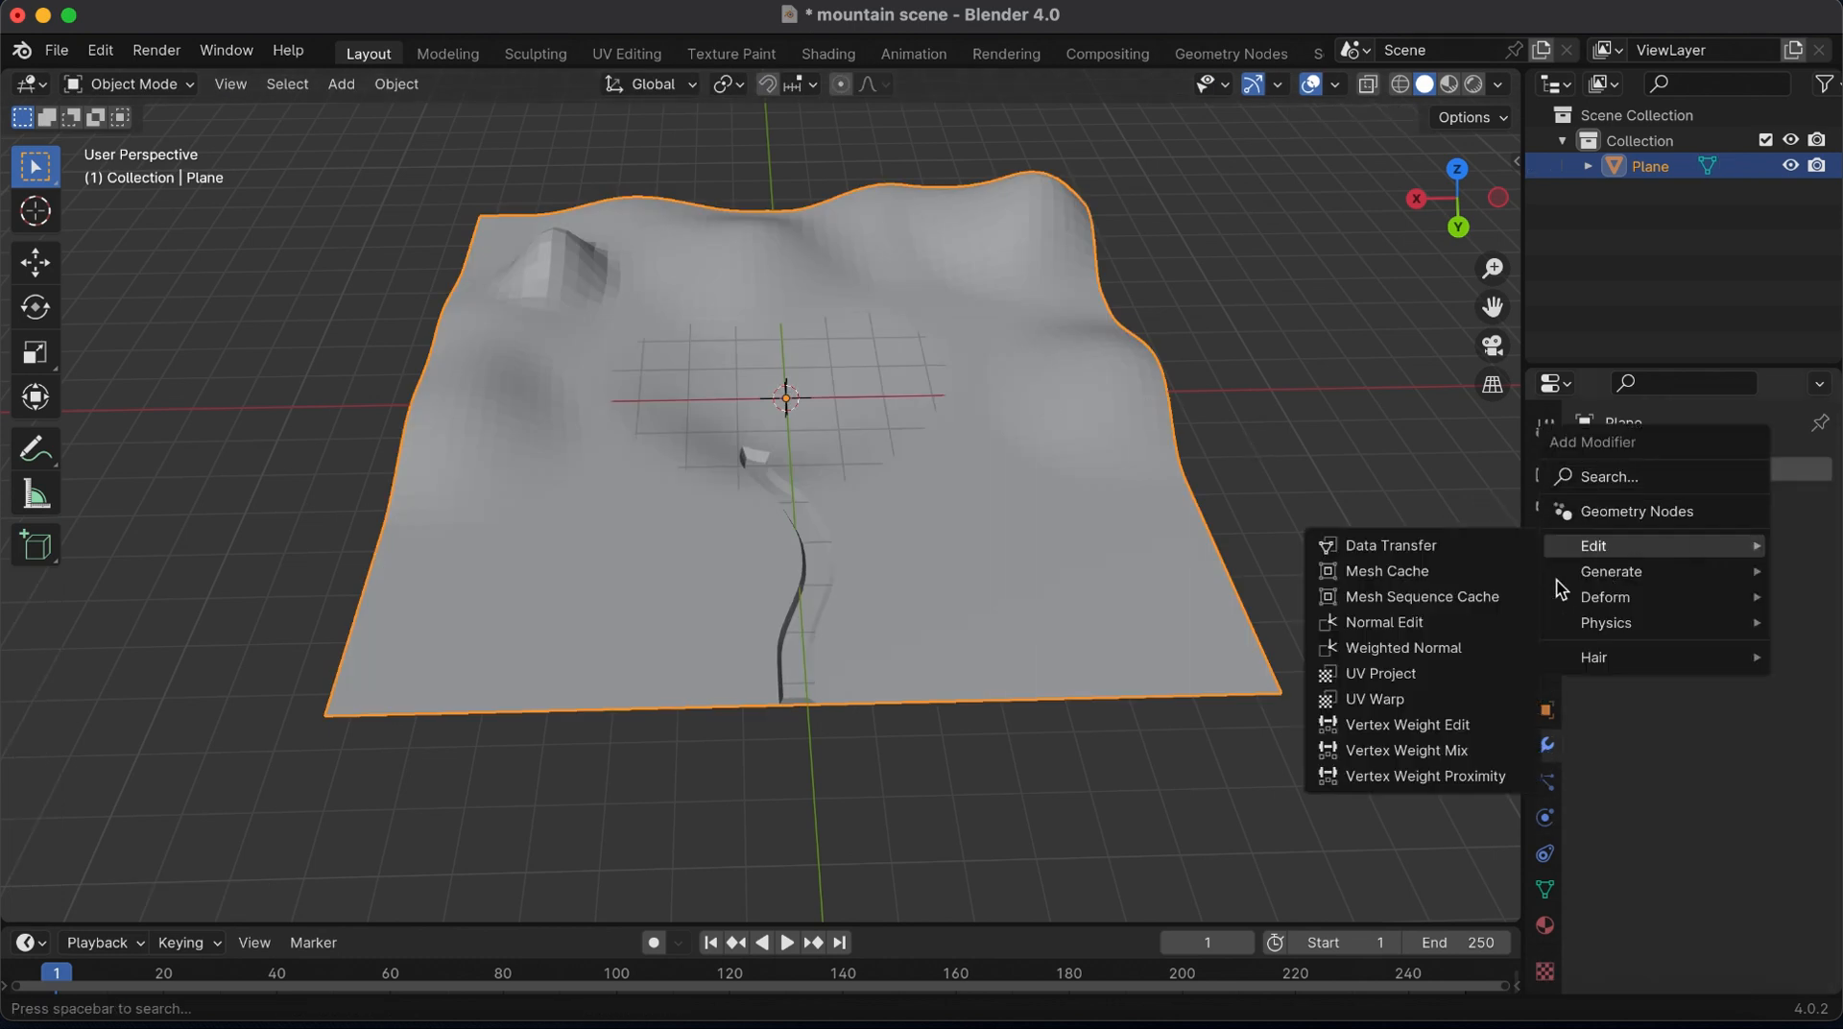
mouse_move(1620, 576)
click(1417, 469)
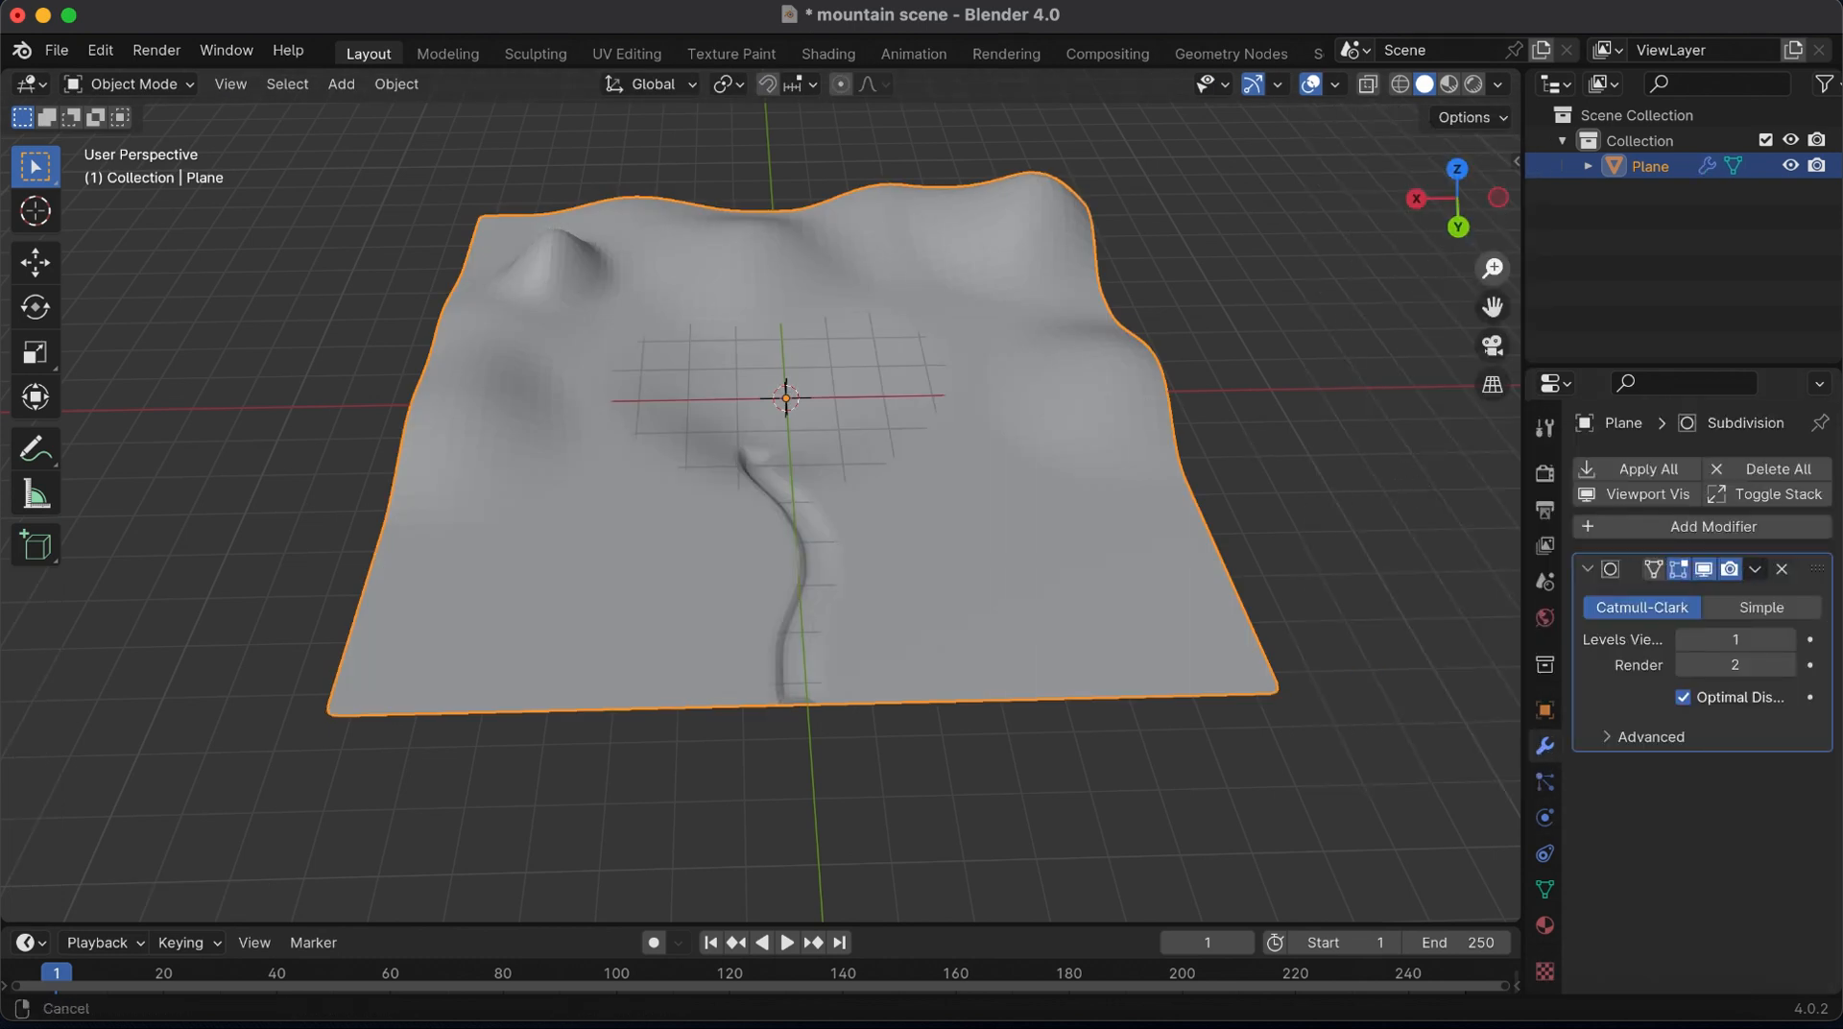
Add a plane at the origin and scale it up to span the basin
drag(1457, 197, 1182, 370)
key(shift+a)
mouse_move(1017, 408)
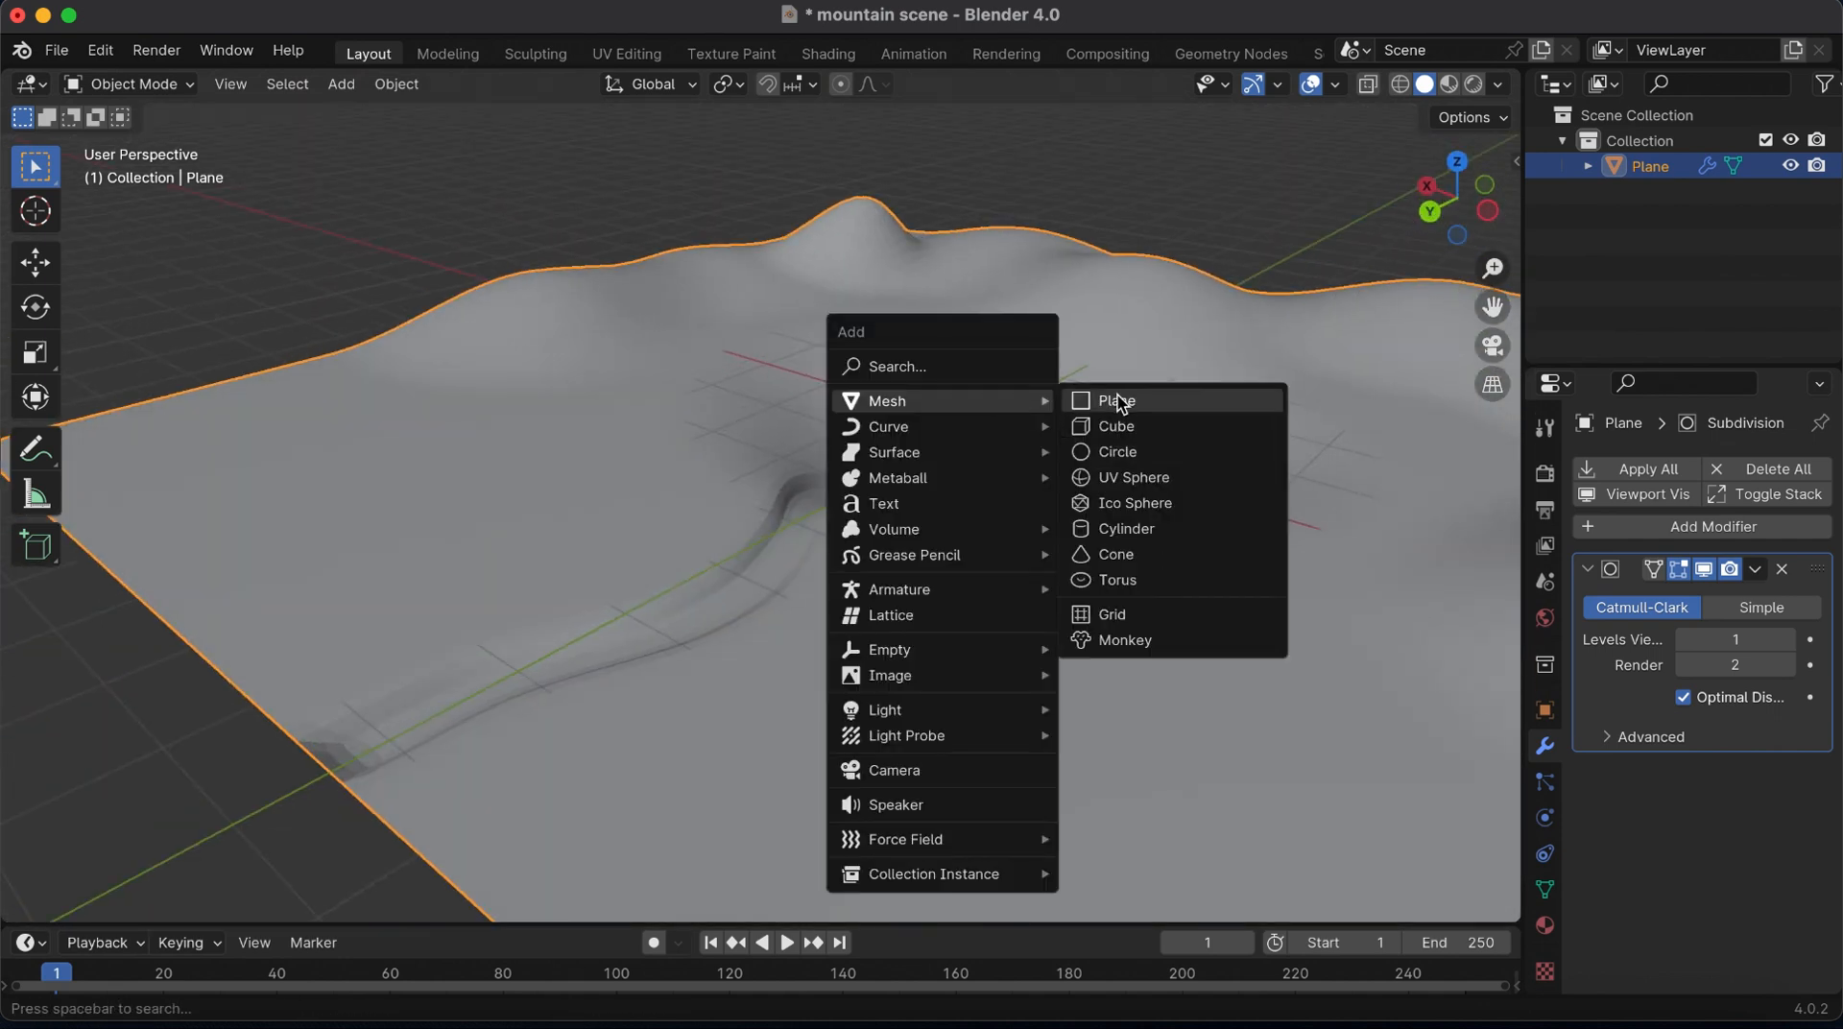
click(1118, 401)
key(s)
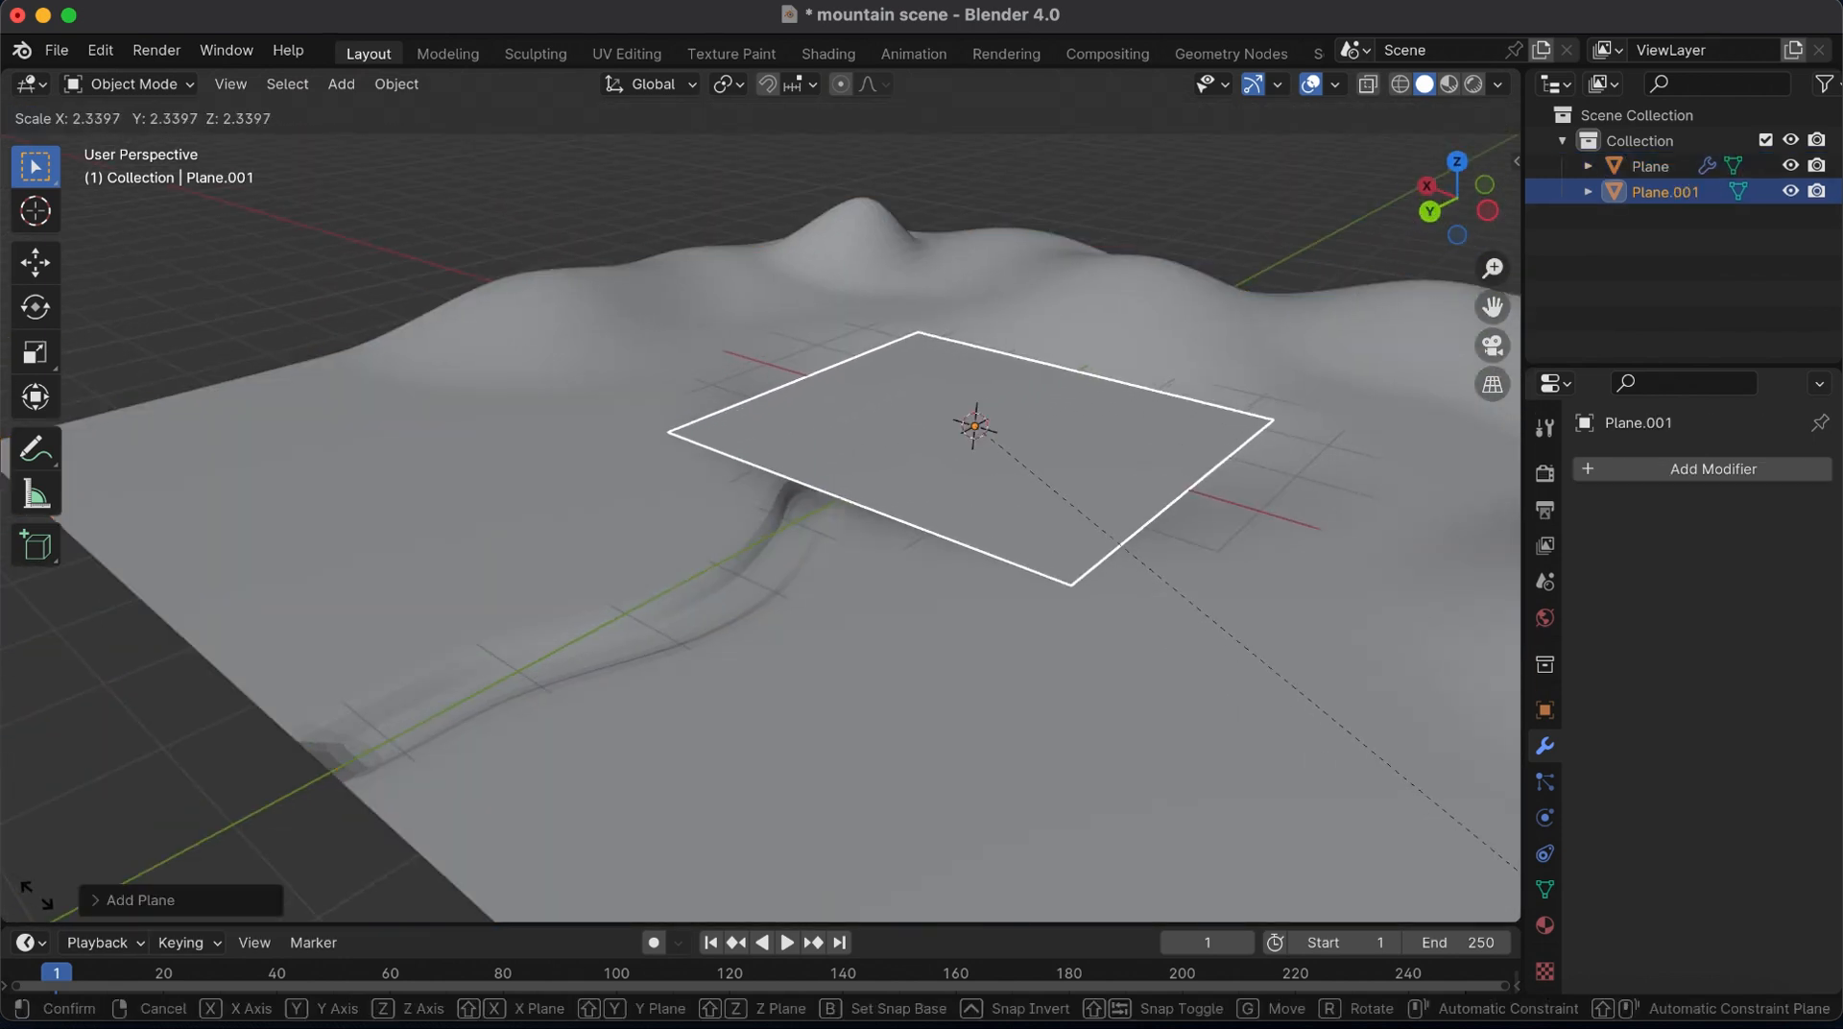
click(662, 679)
Lower the new plane into the basin as a lake surface, and adjust its position and scale to fill the basin
click(35, 261)
drag(989, 322, 982, 346)
drag(1457, 213, 1161, 299)
drag(1493, 268, 1493, 297)
drag(837, 607, 850, 615)
key(s)
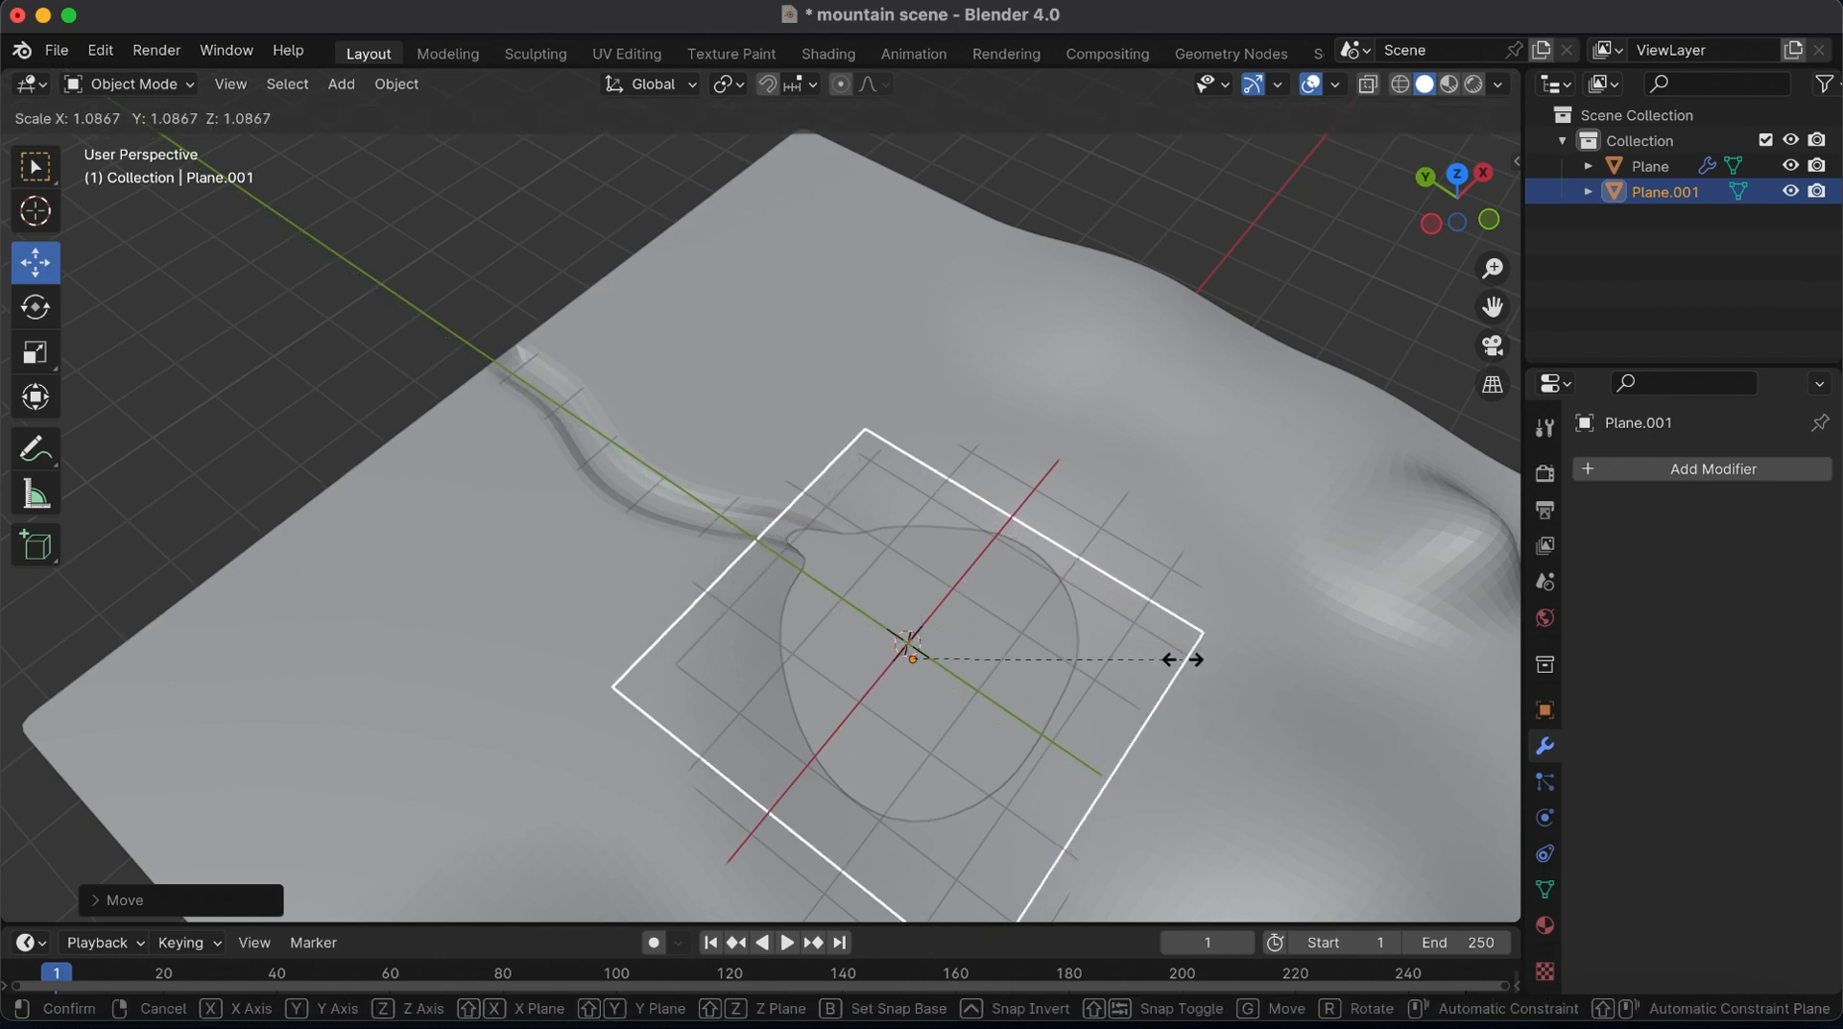
click(1211, 670)
drag(969, 593, 984, 573)
Fine-tune the lake plane's scale and raise it slightly
drag(1448, 231, 1464, 194)
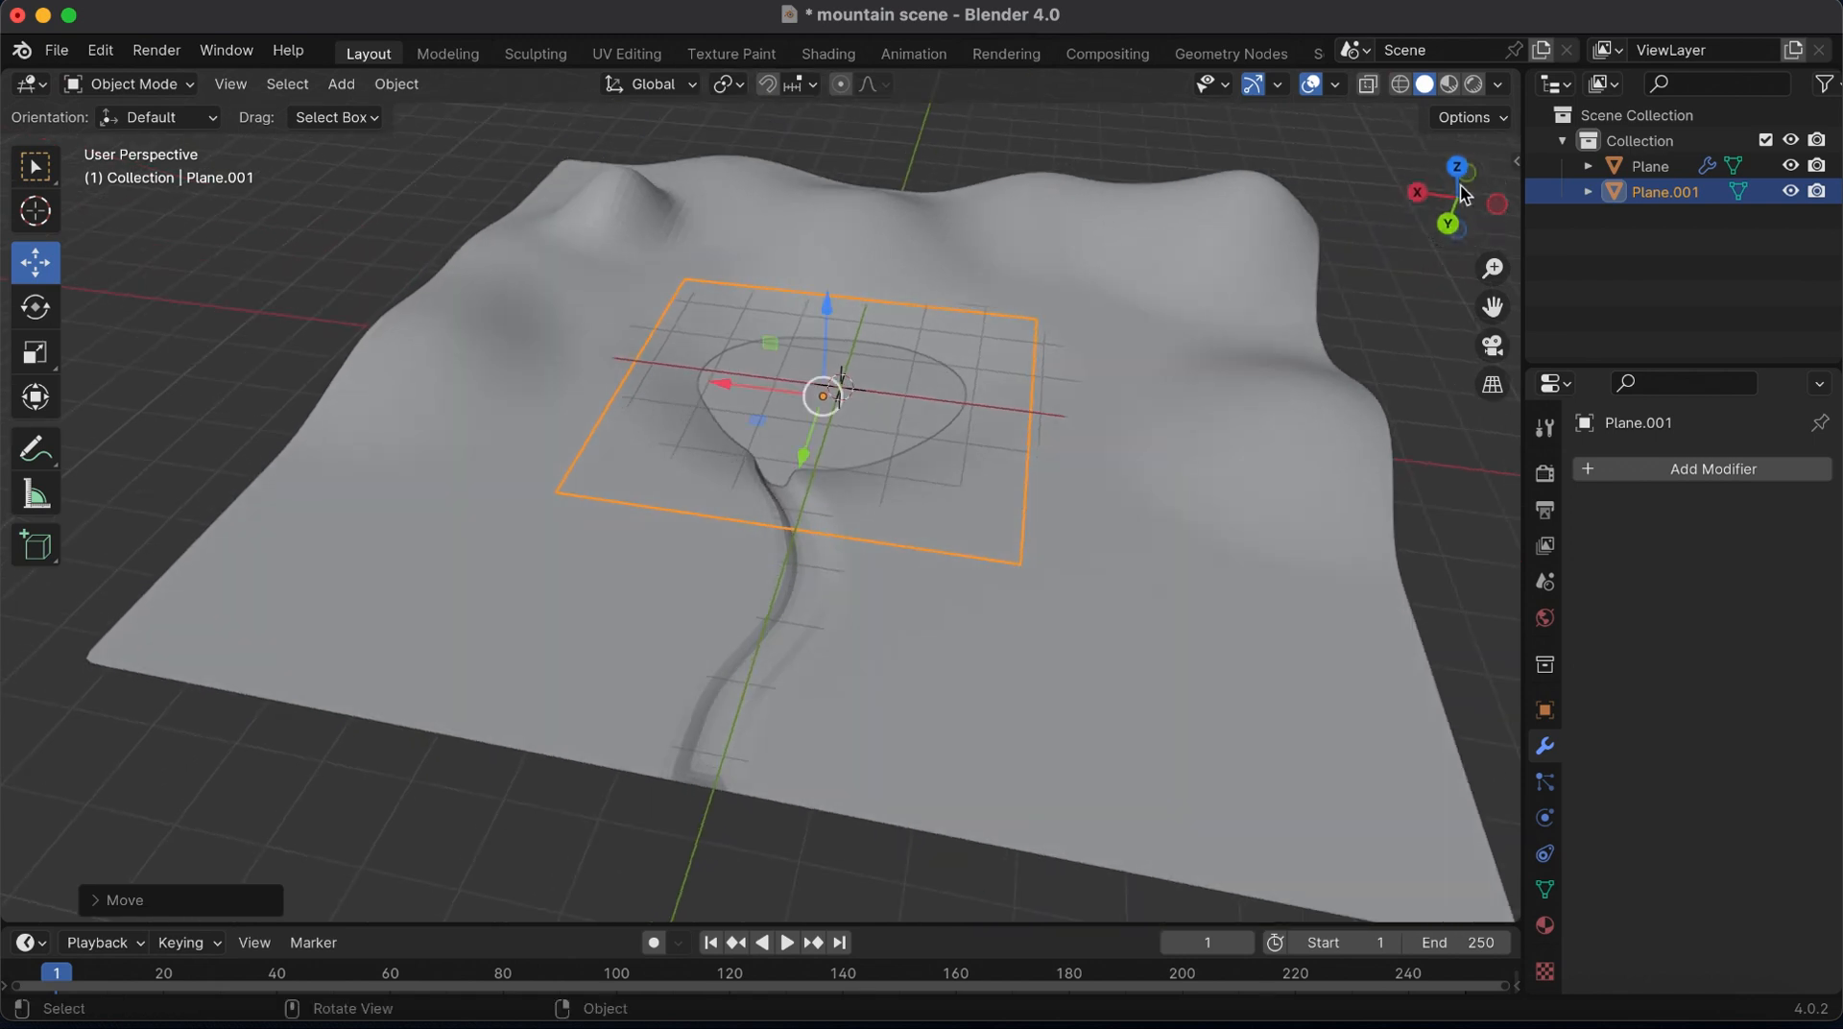
key(s)
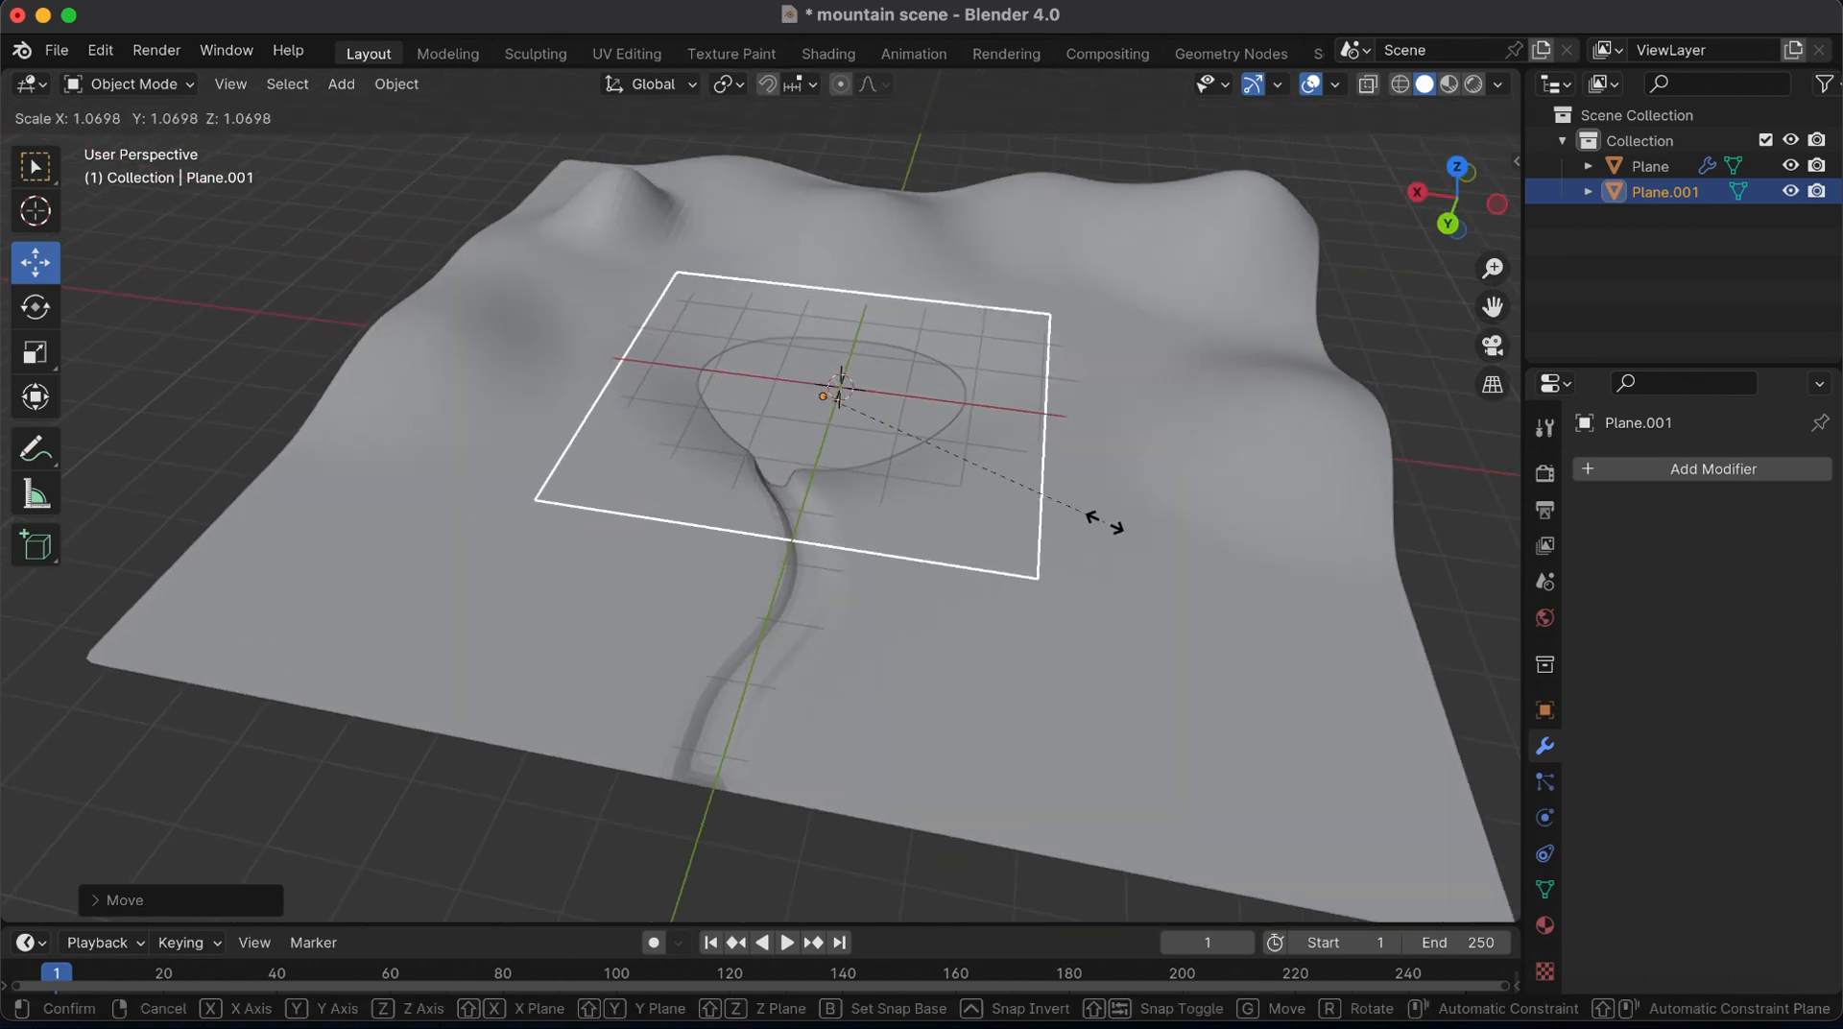
click(925, 403)
drag(823, 309, 822, 302)
Subdivide the lake plane into a dense grid in Edit Mode and return to Object Mode
drag(1461, 199, 1344, 208)
key(Tab)
right_click(989, 403)
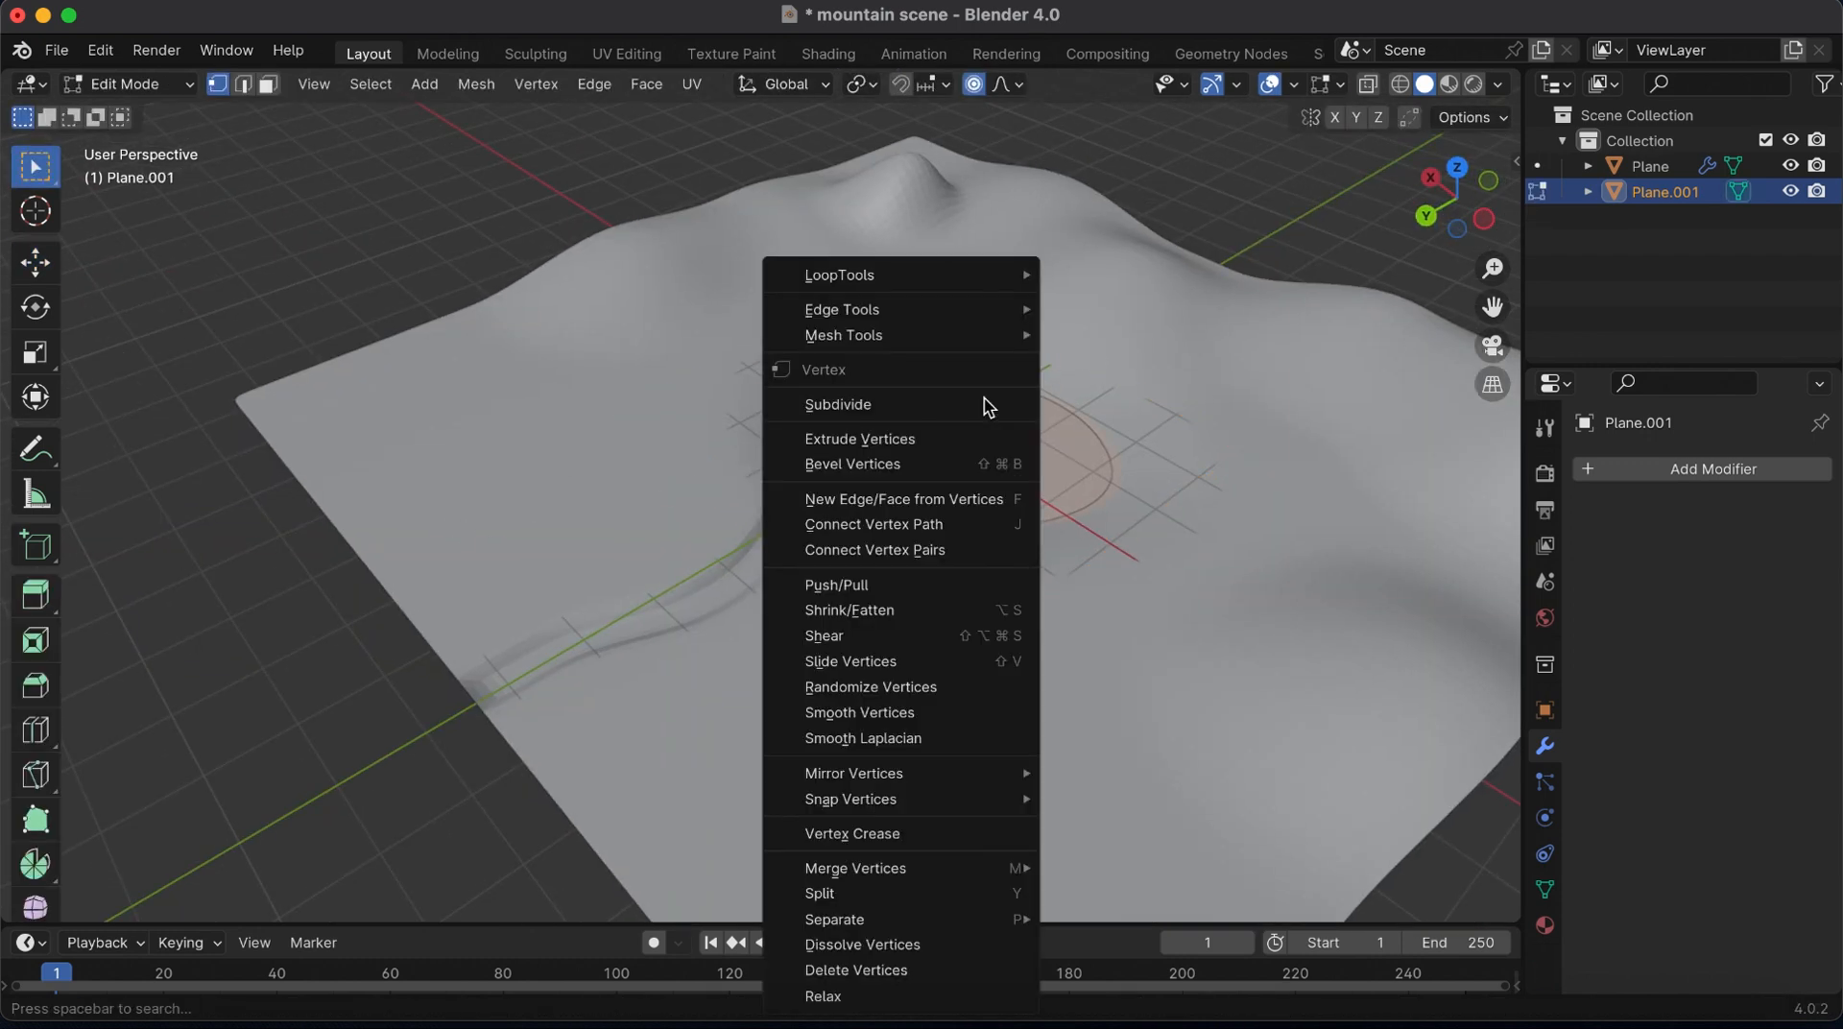
click(865, 402)
click(102, 901)
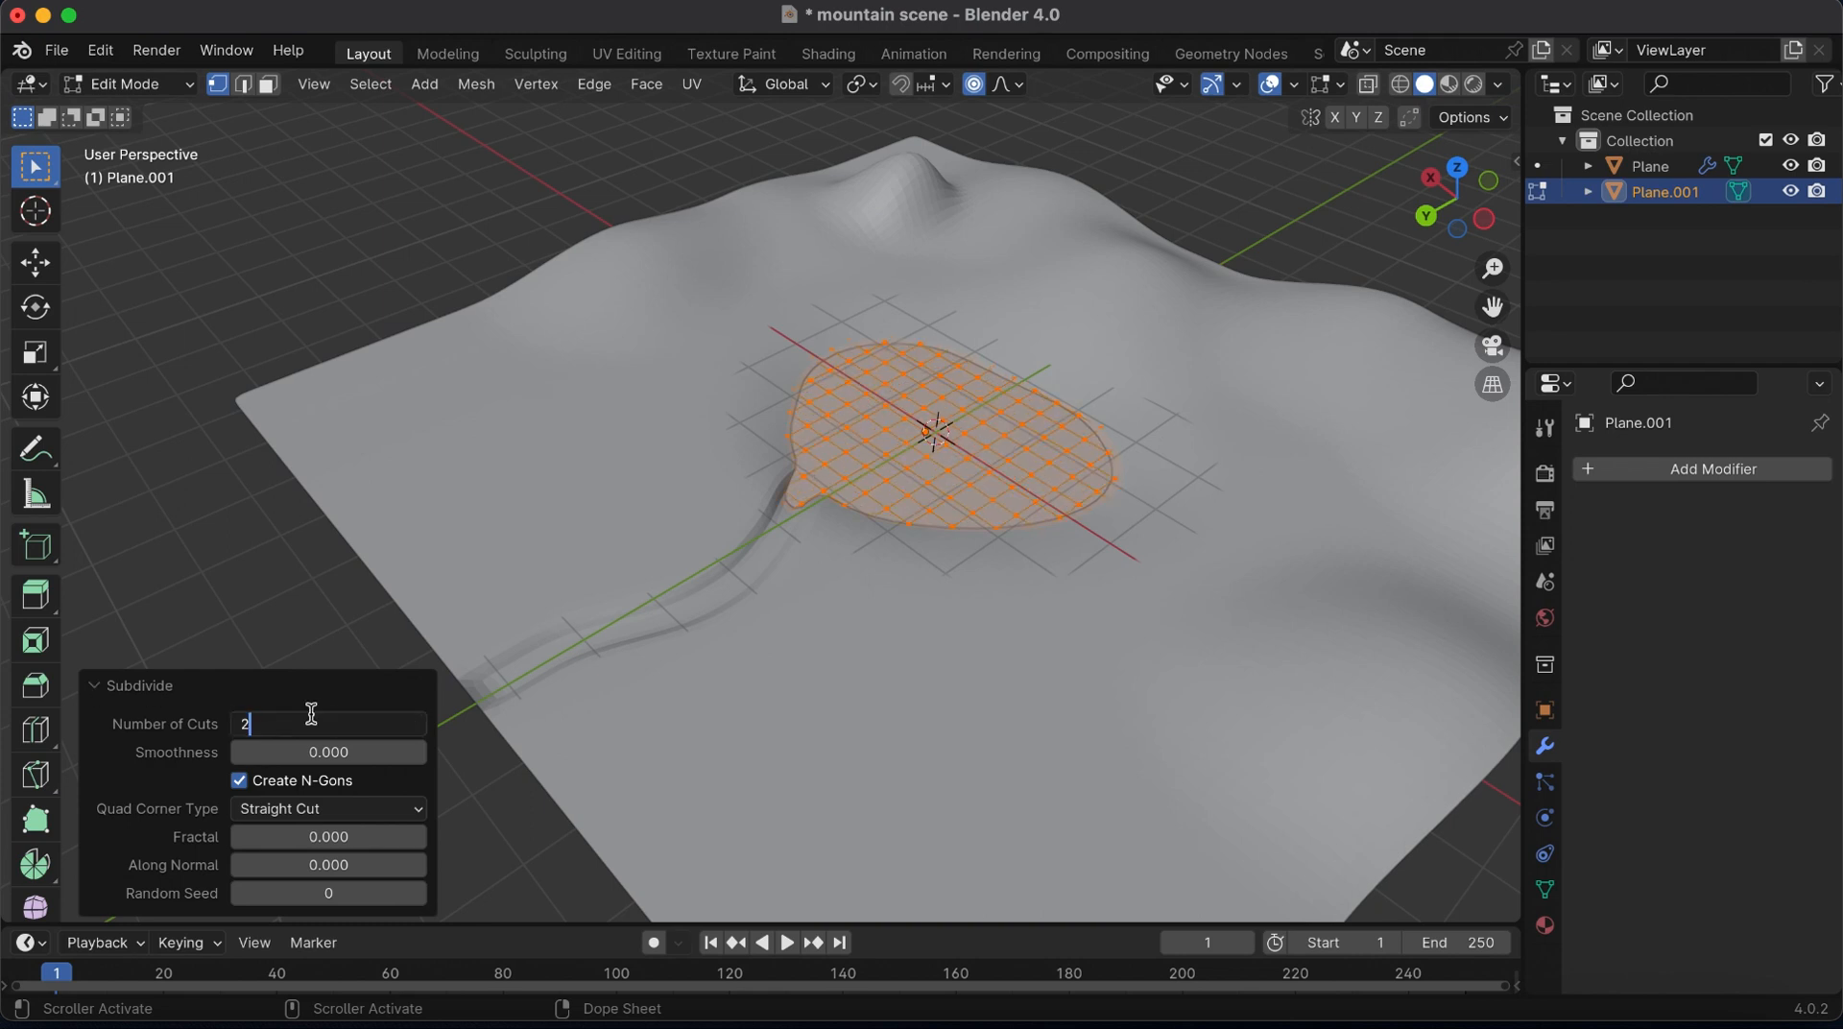
click(105, 685)
key(Tab)
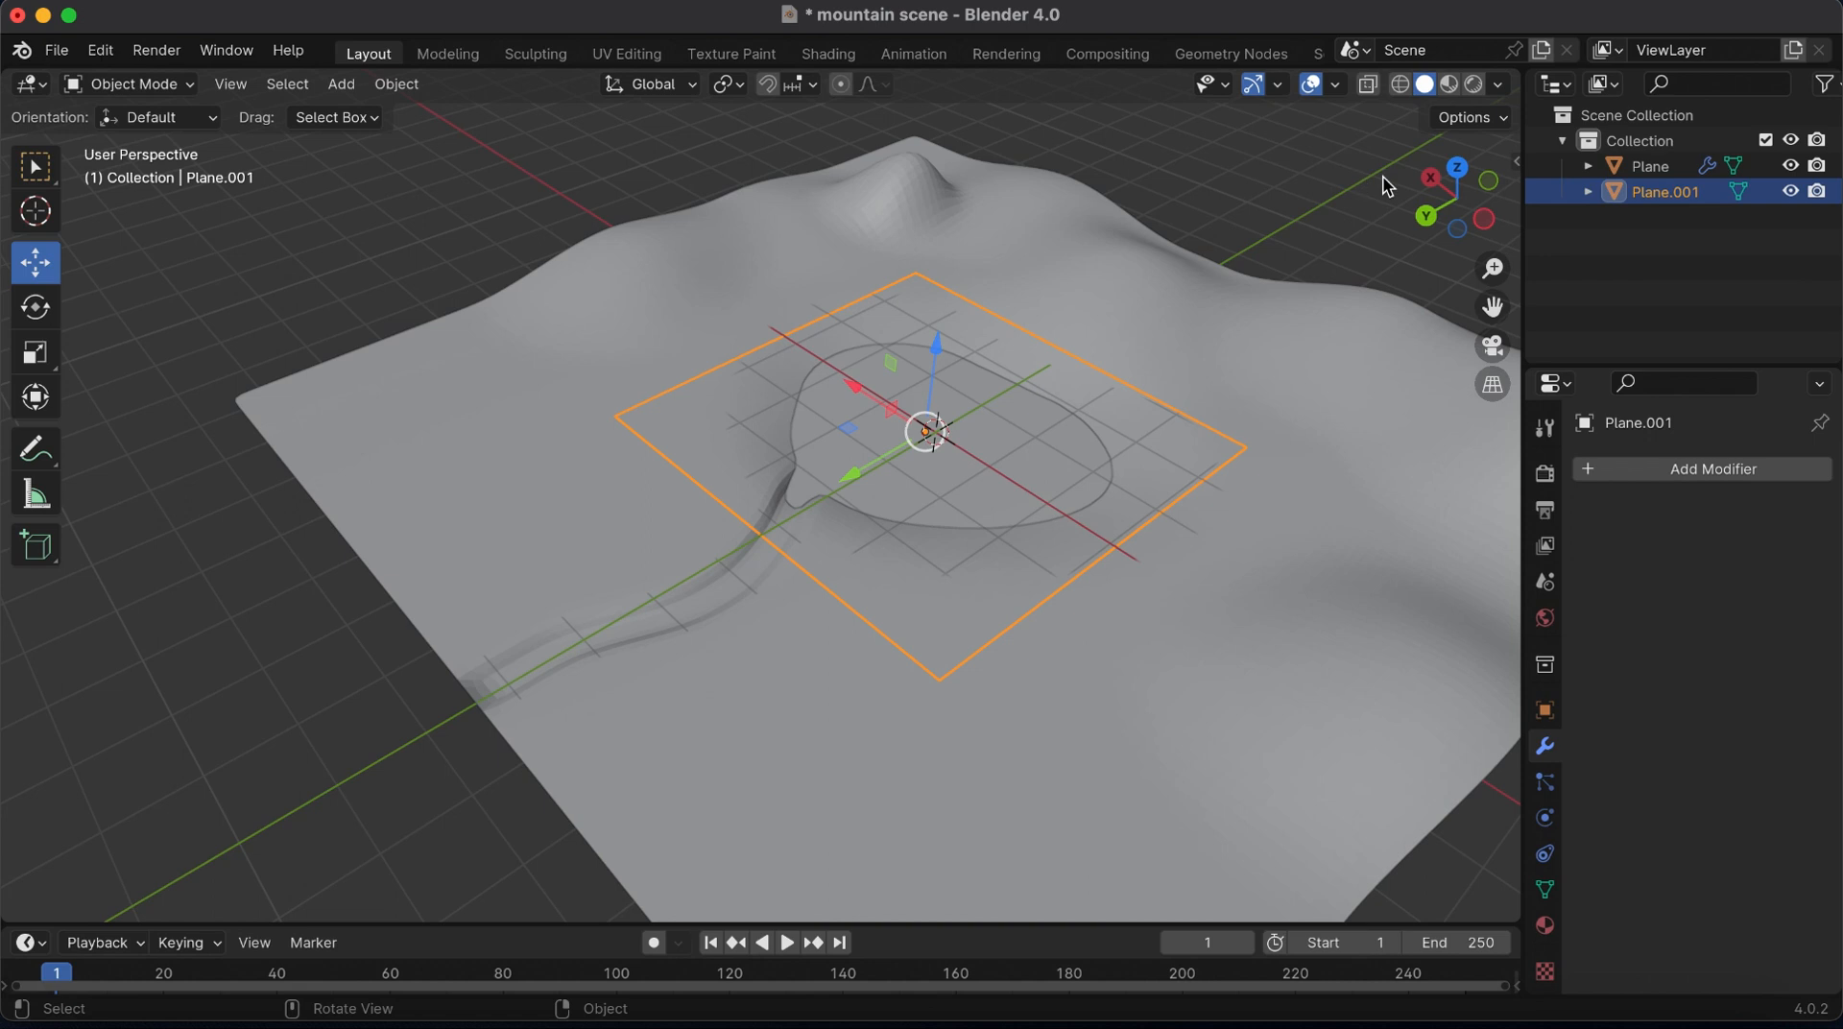
Duplicate the lake plane over the river channel, narrow the copy to about half its width along X, and centre it on the channel
click(1457, 167)
key(shift+d)
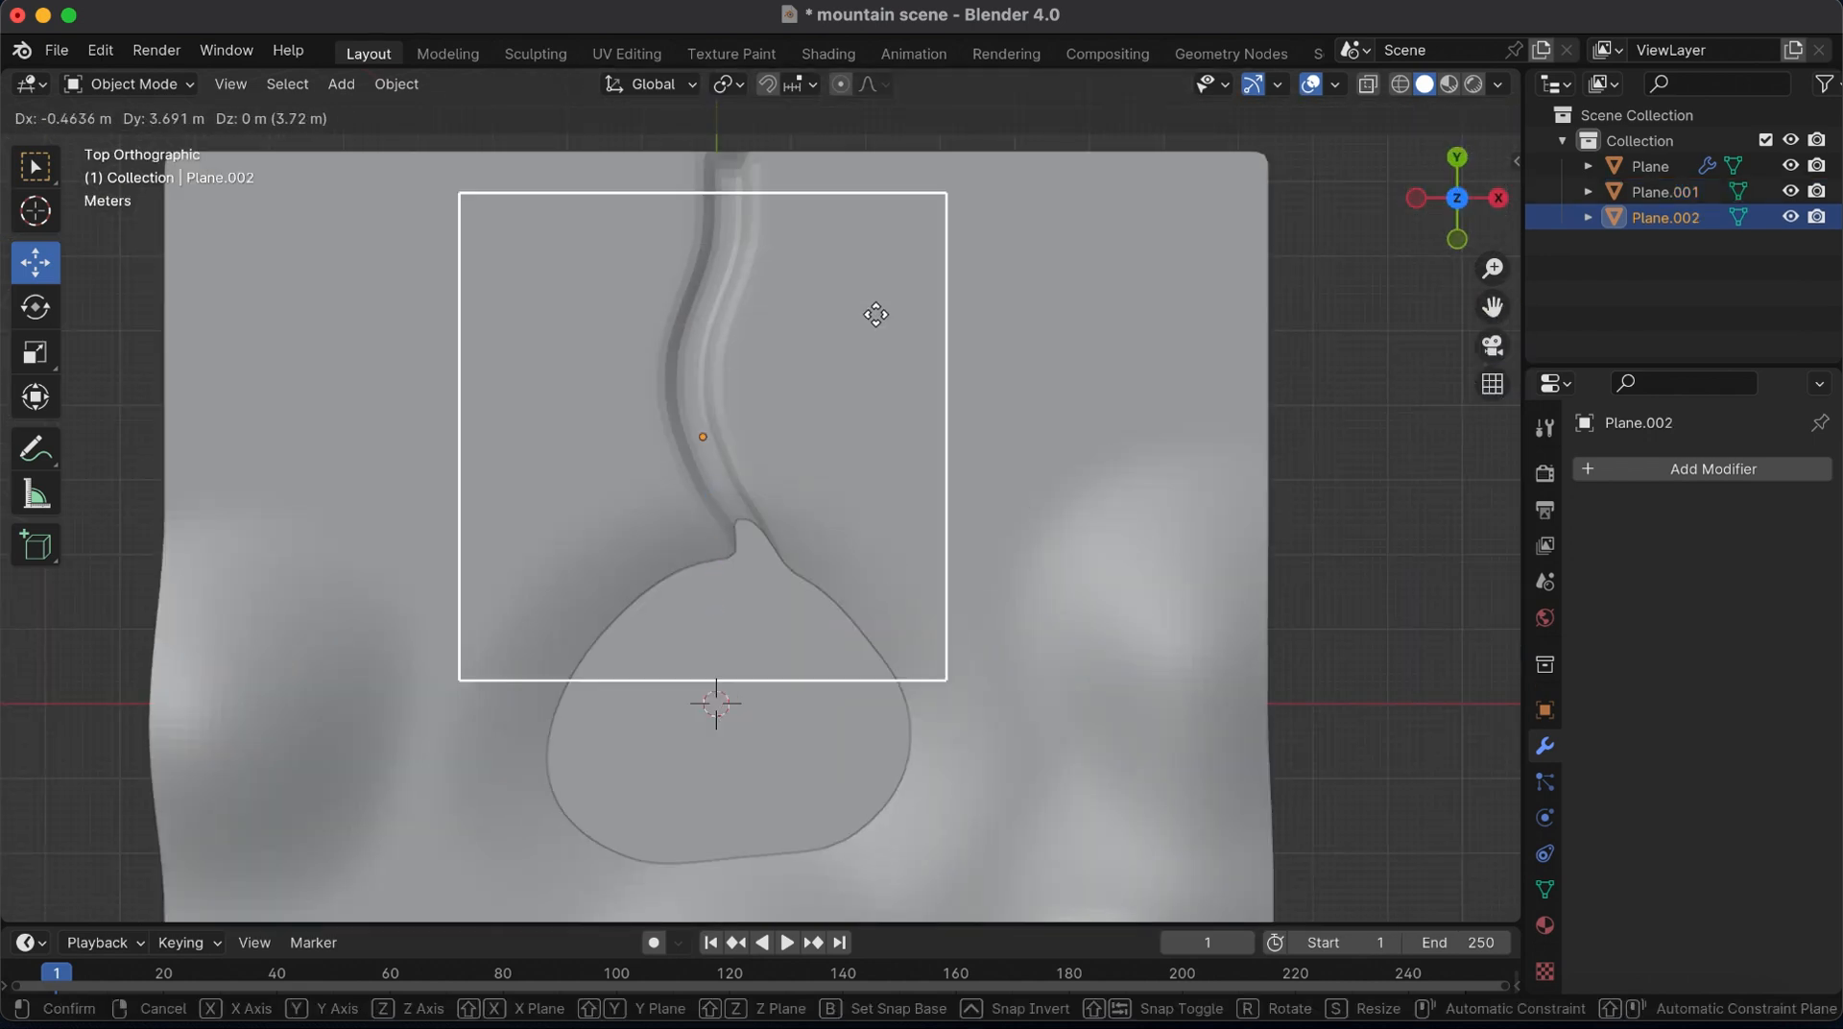
click(889, 269)
key(s)
key(x)
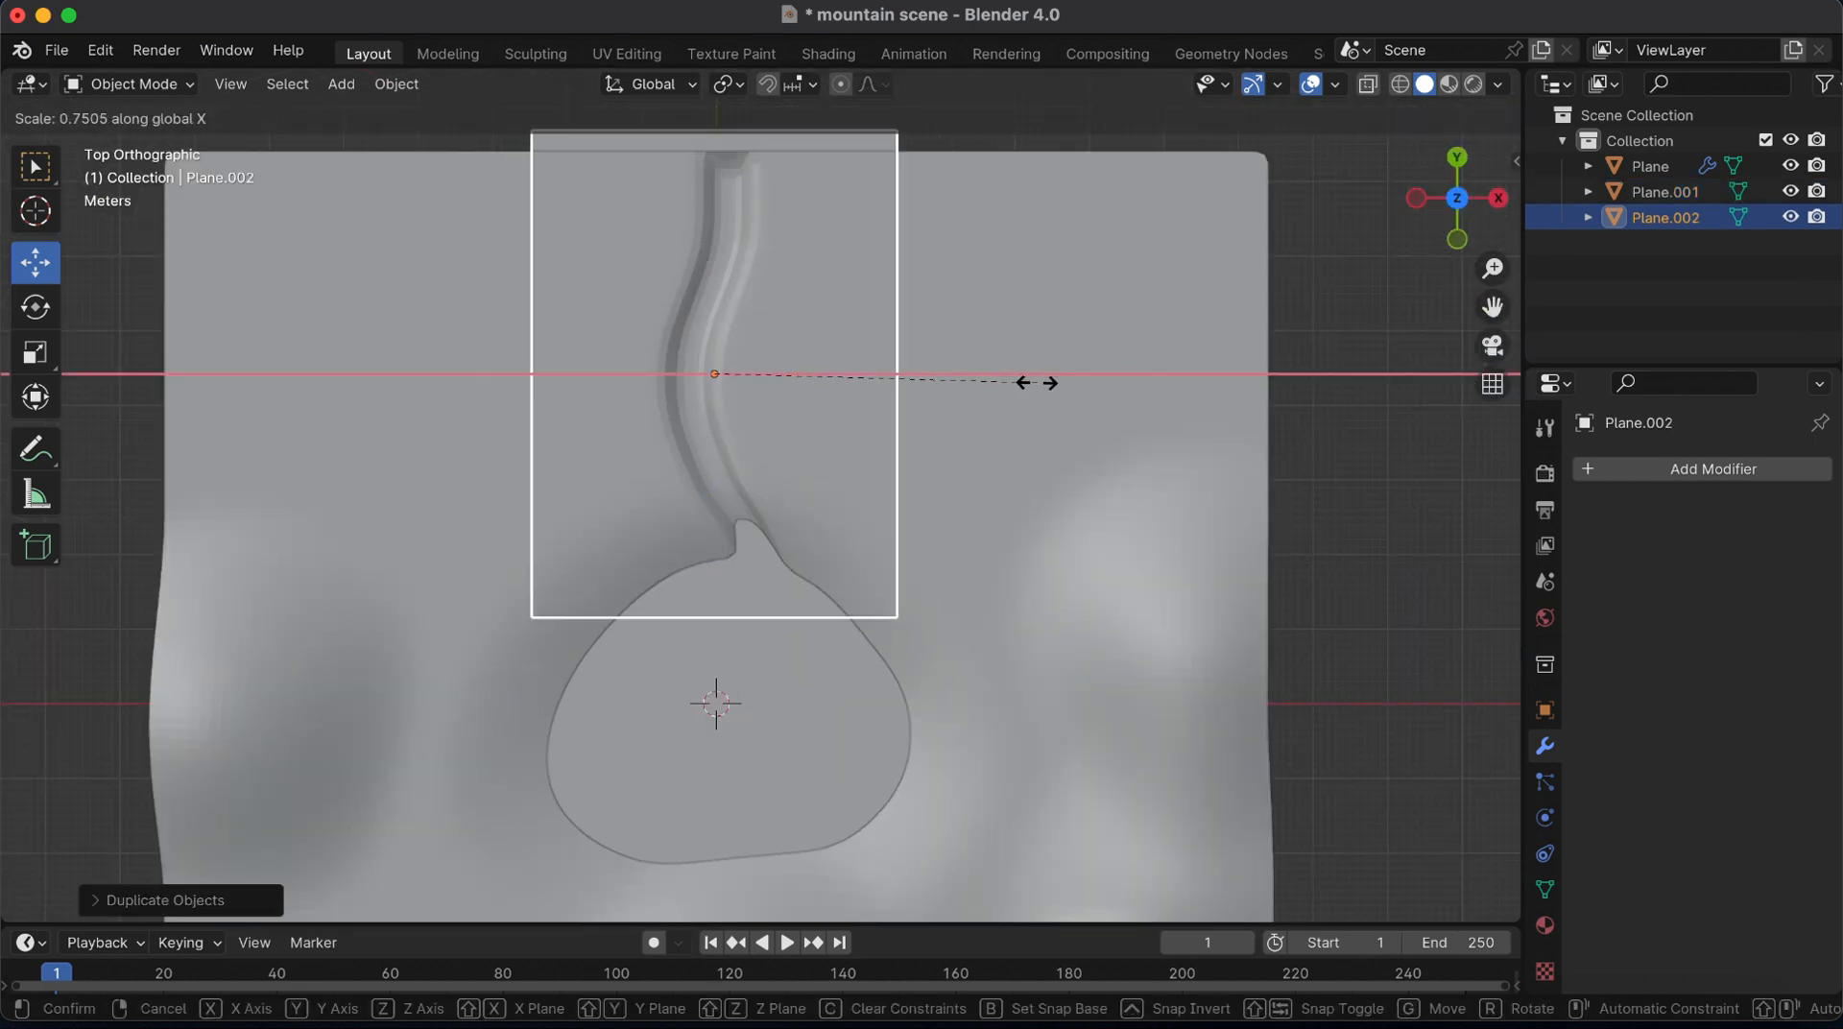
click(928, 400)
drag(784, 373, 796, 374)
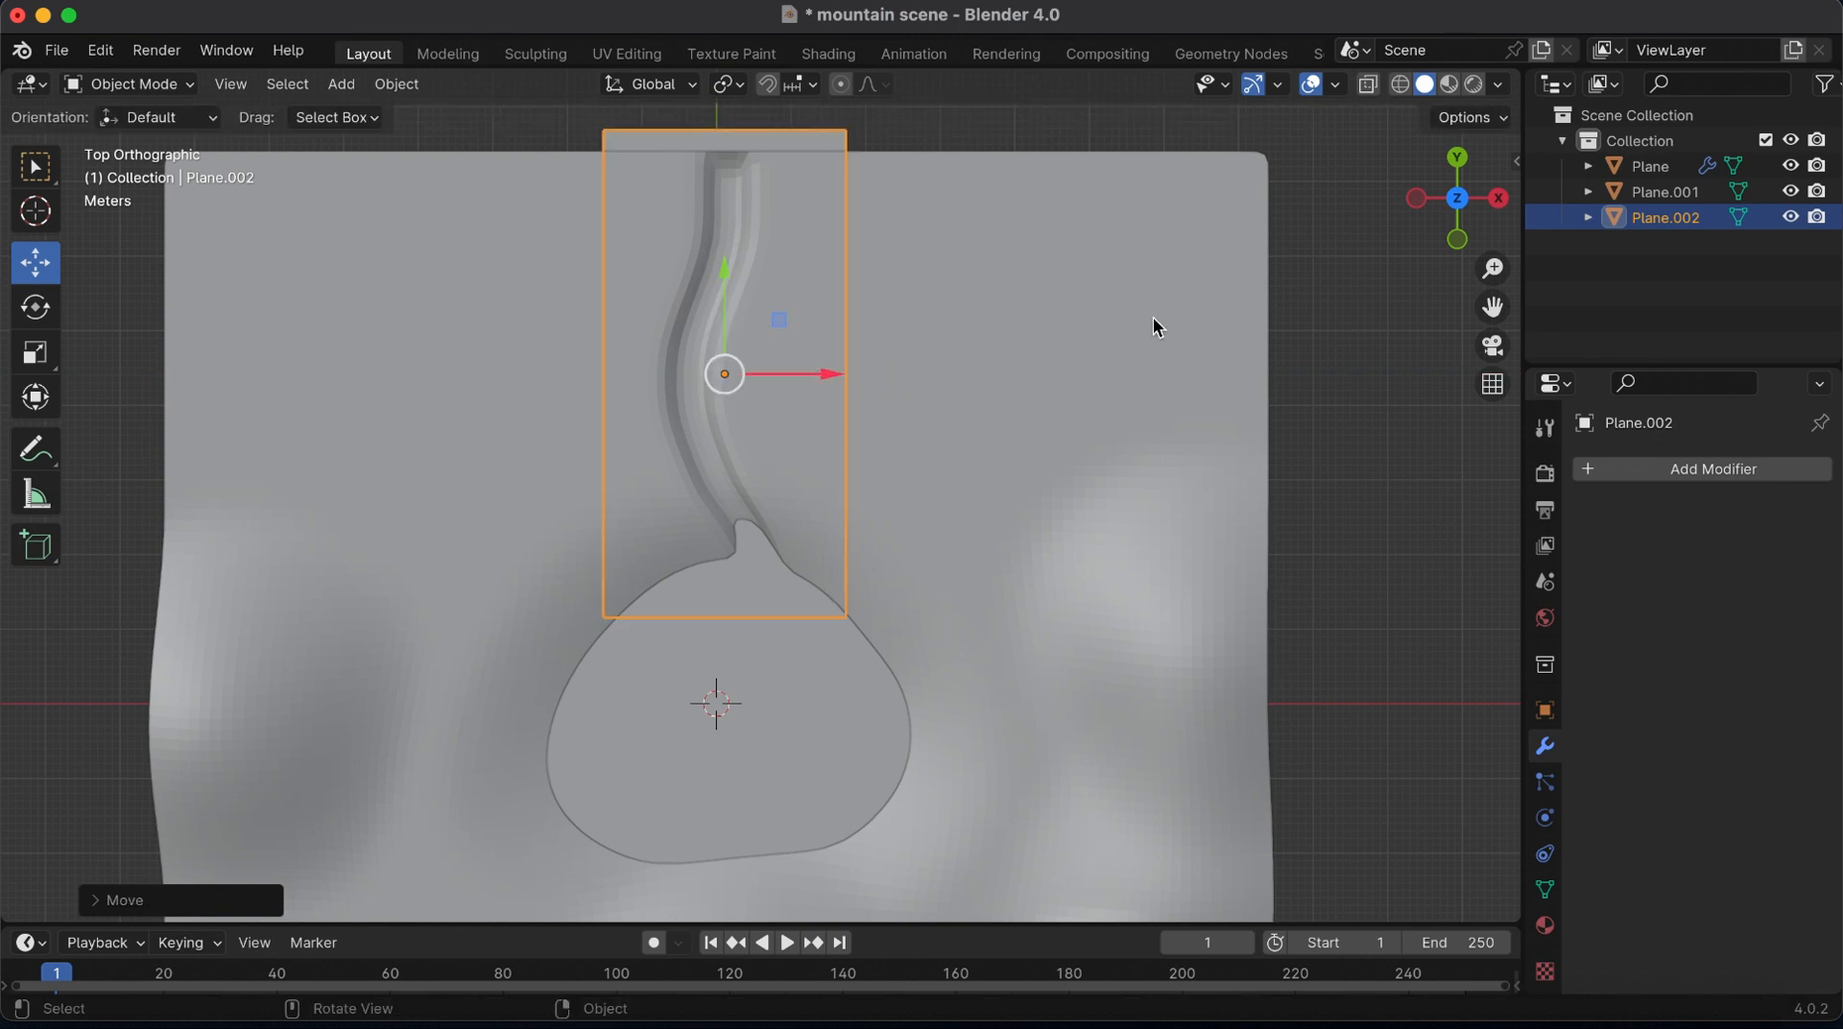
Raise the river plane and shift it along Y towards the terrain's outer edge
drag(1455, 200, 1714, 57)
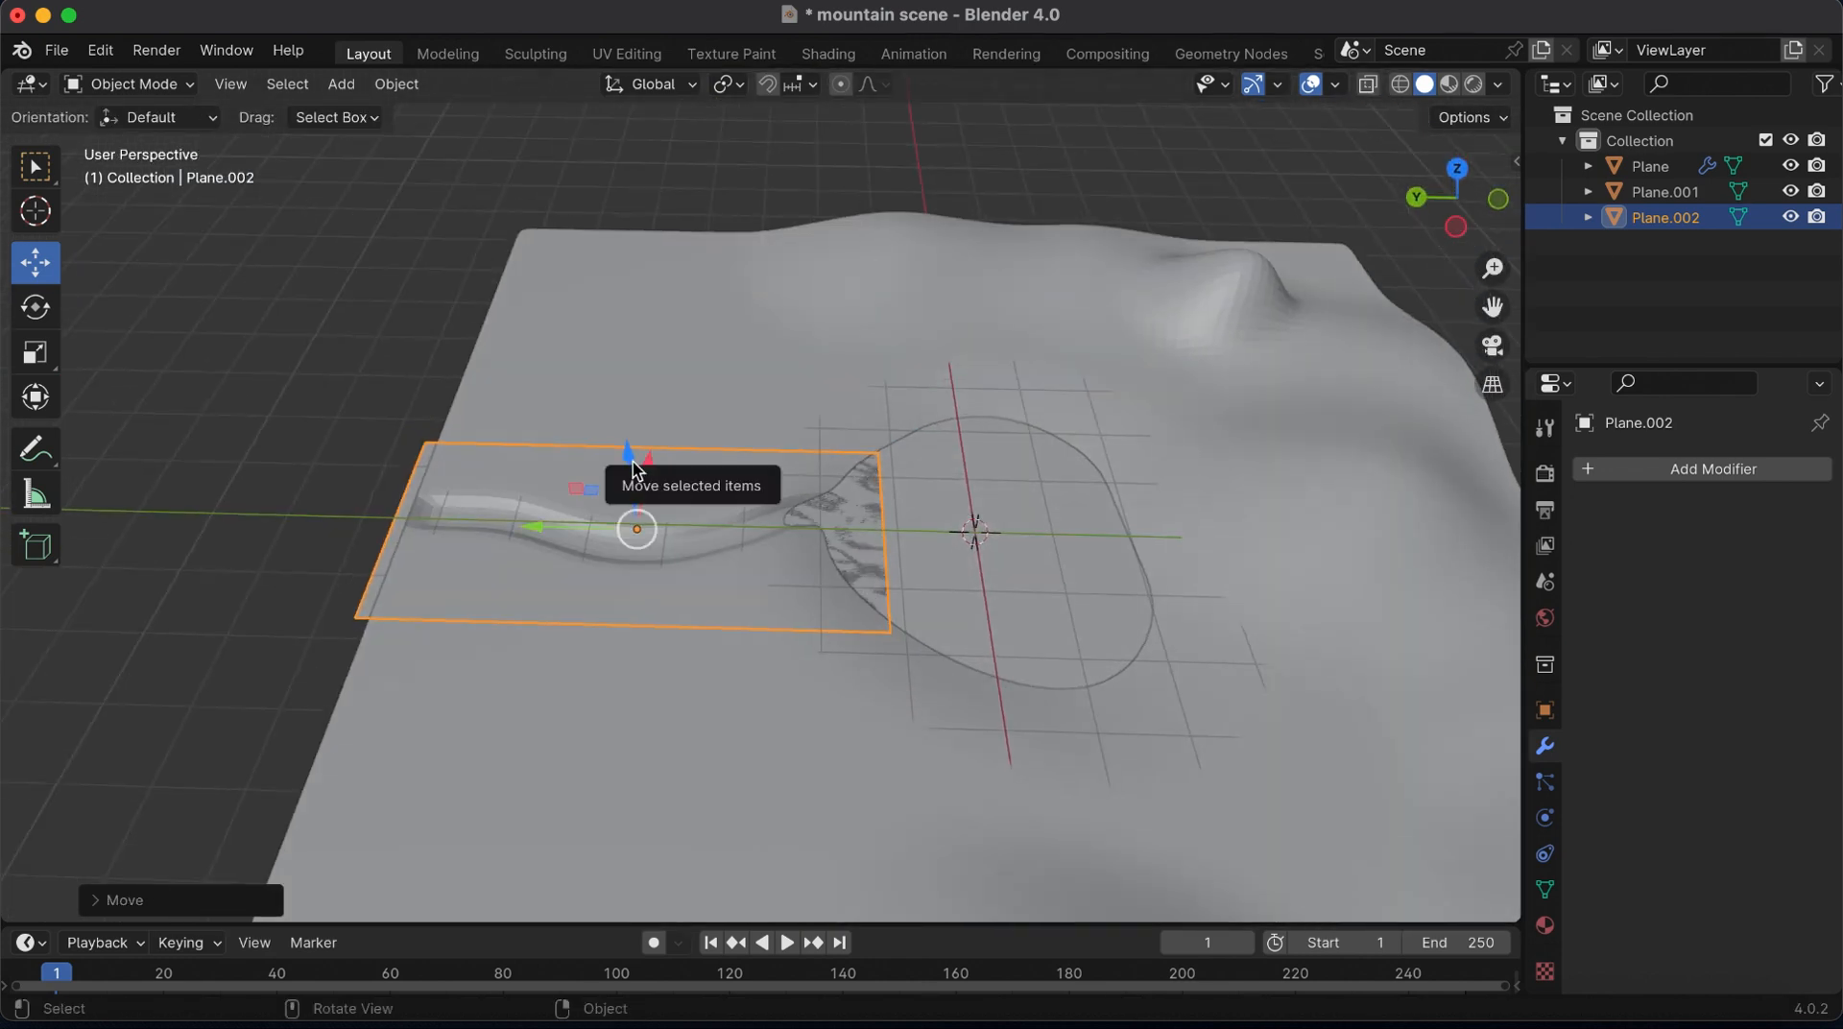
drag(636, 470, 632, 457)
drag(565, 531, 469, 528)
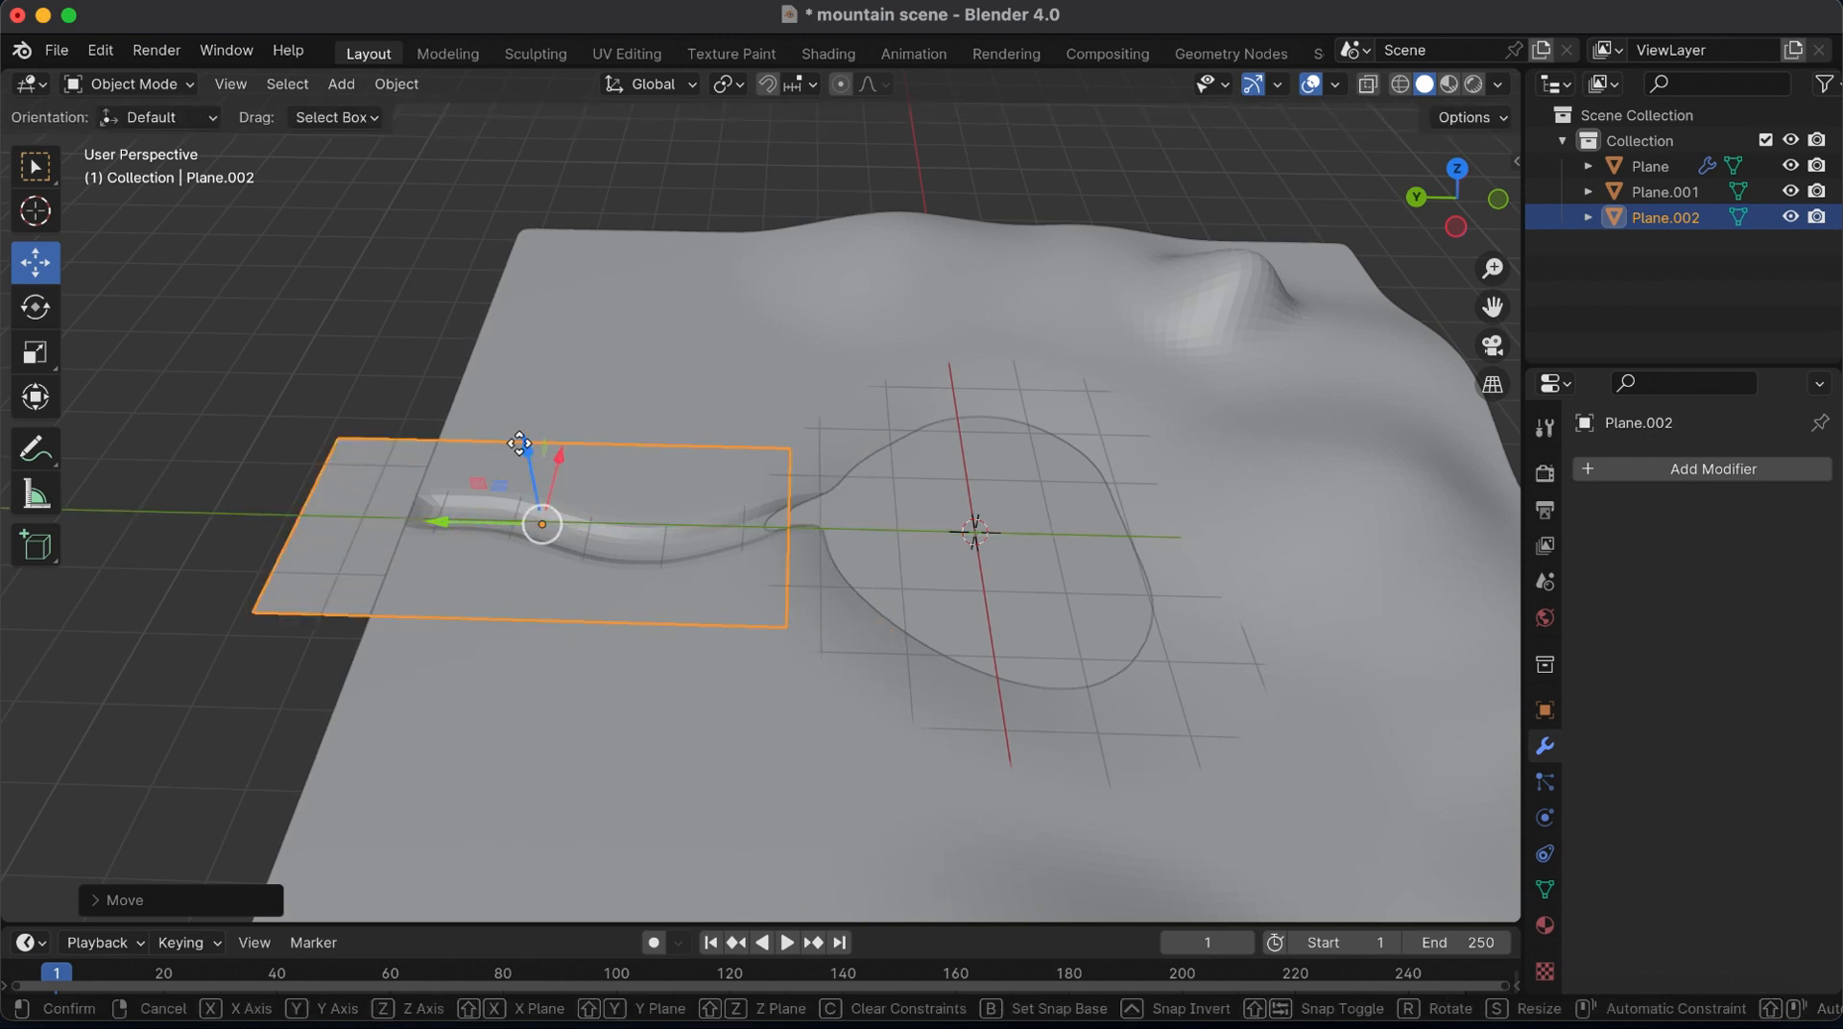
drag(524, 454, 518, 437)
Tilt the river plane about 0.77° around the X axis and nudge it towards the lake
drag(1456, 196, 1373, 189)
drag(1494, 268, 1601, 181)
key(r)
key(x)
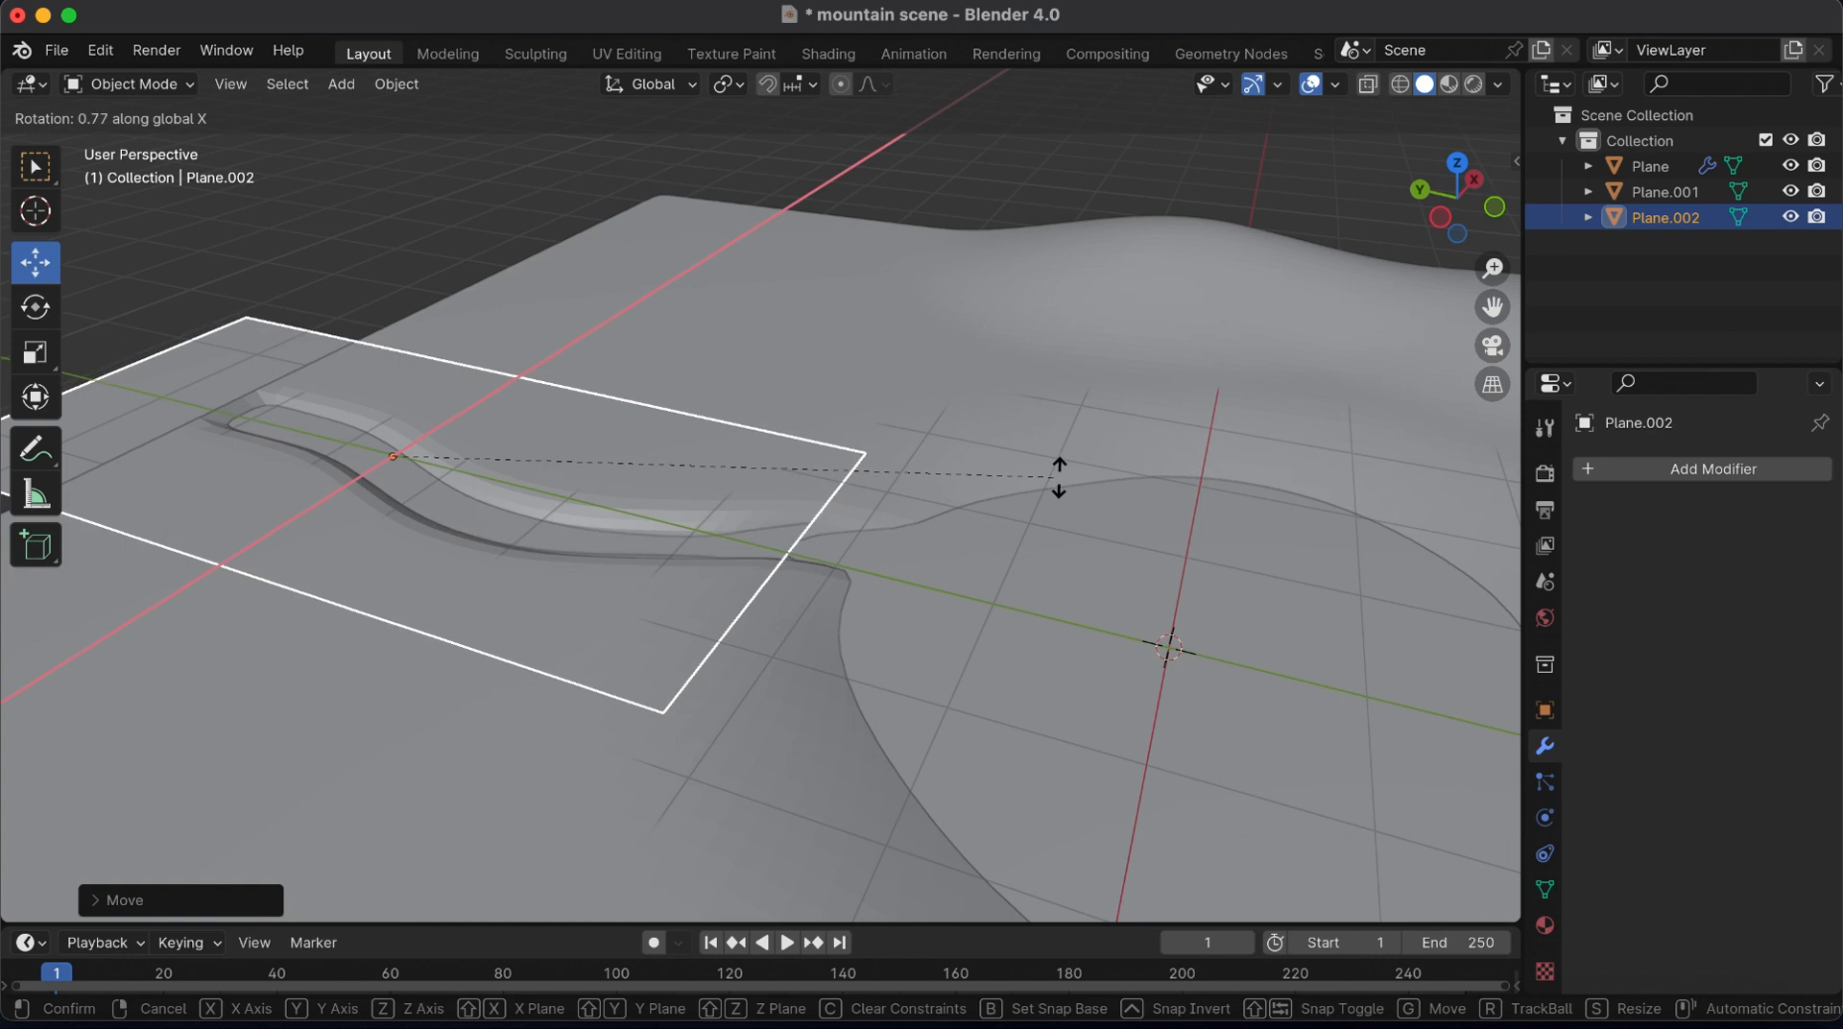
click(1061, 481)
drag(330, 437, 336, 446)
Select the river plane's vertex row at the lake end and move it about 0.14 m, mostly downward, with proportional editing
key(Tab)
right_click(646, 435)
click(646, 436)
click(825, 534)
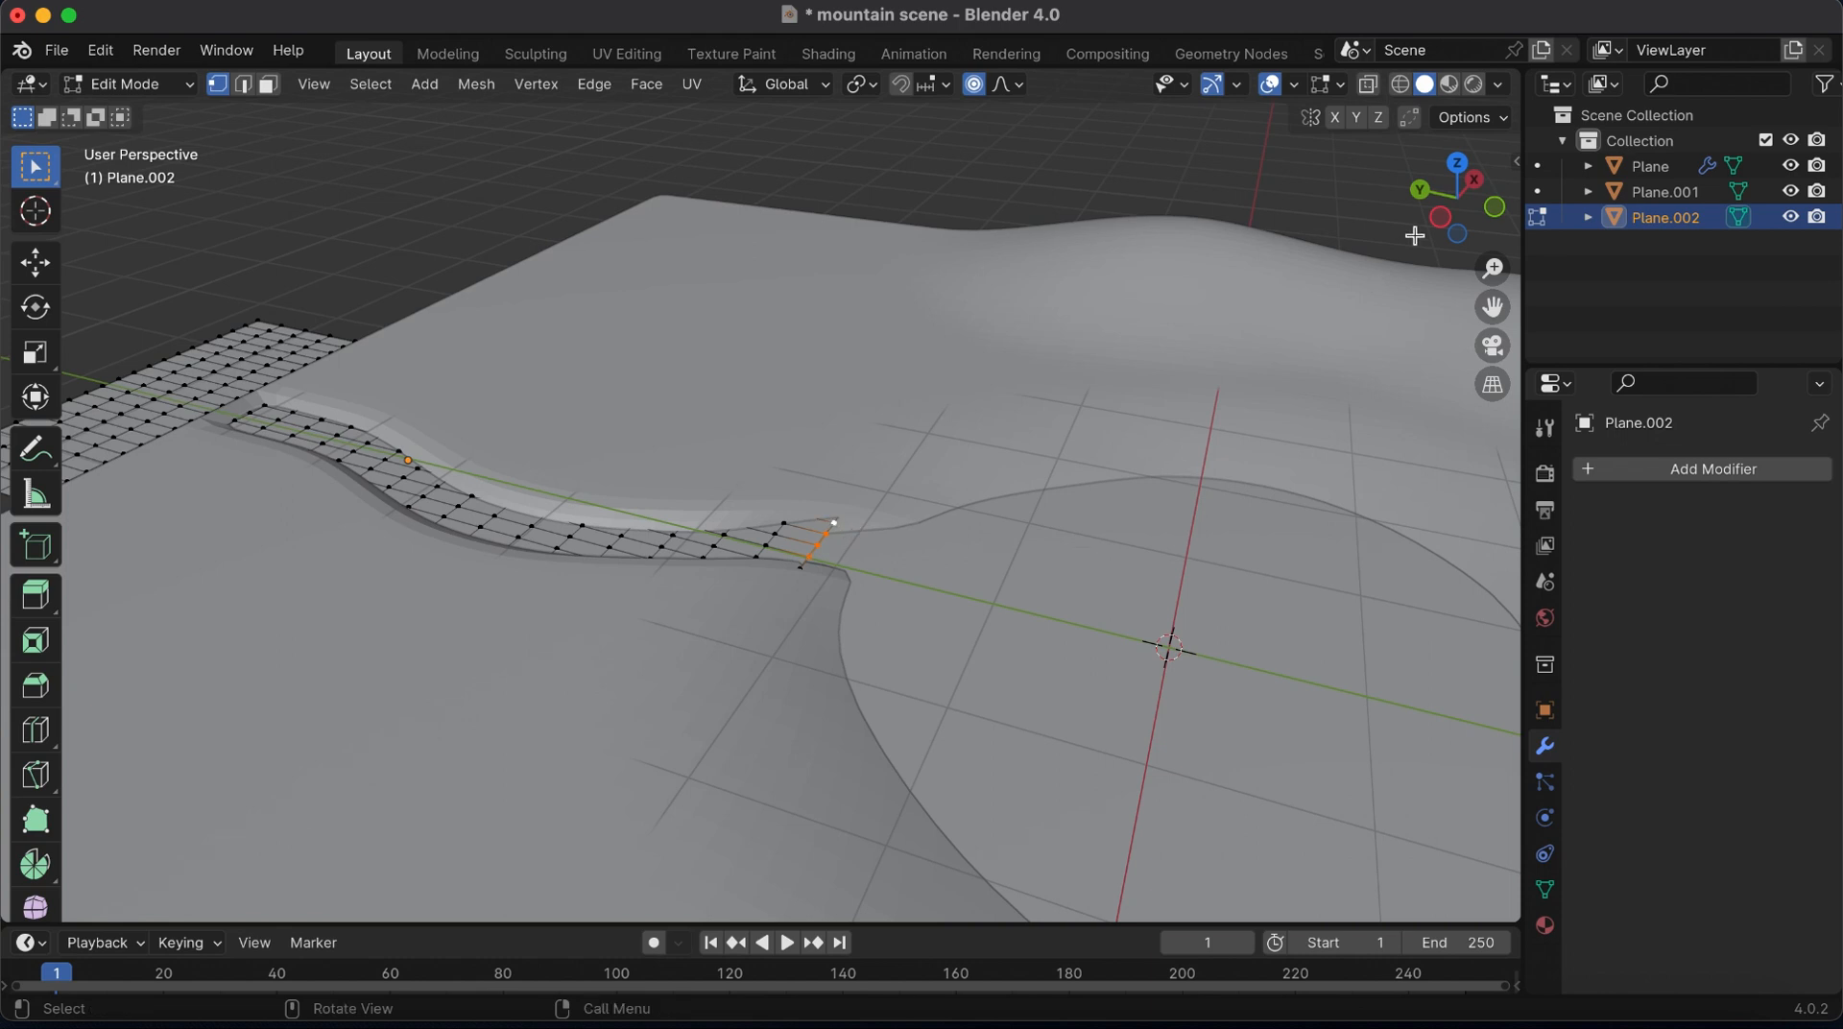
drag(1414, 235, 1437, 223)
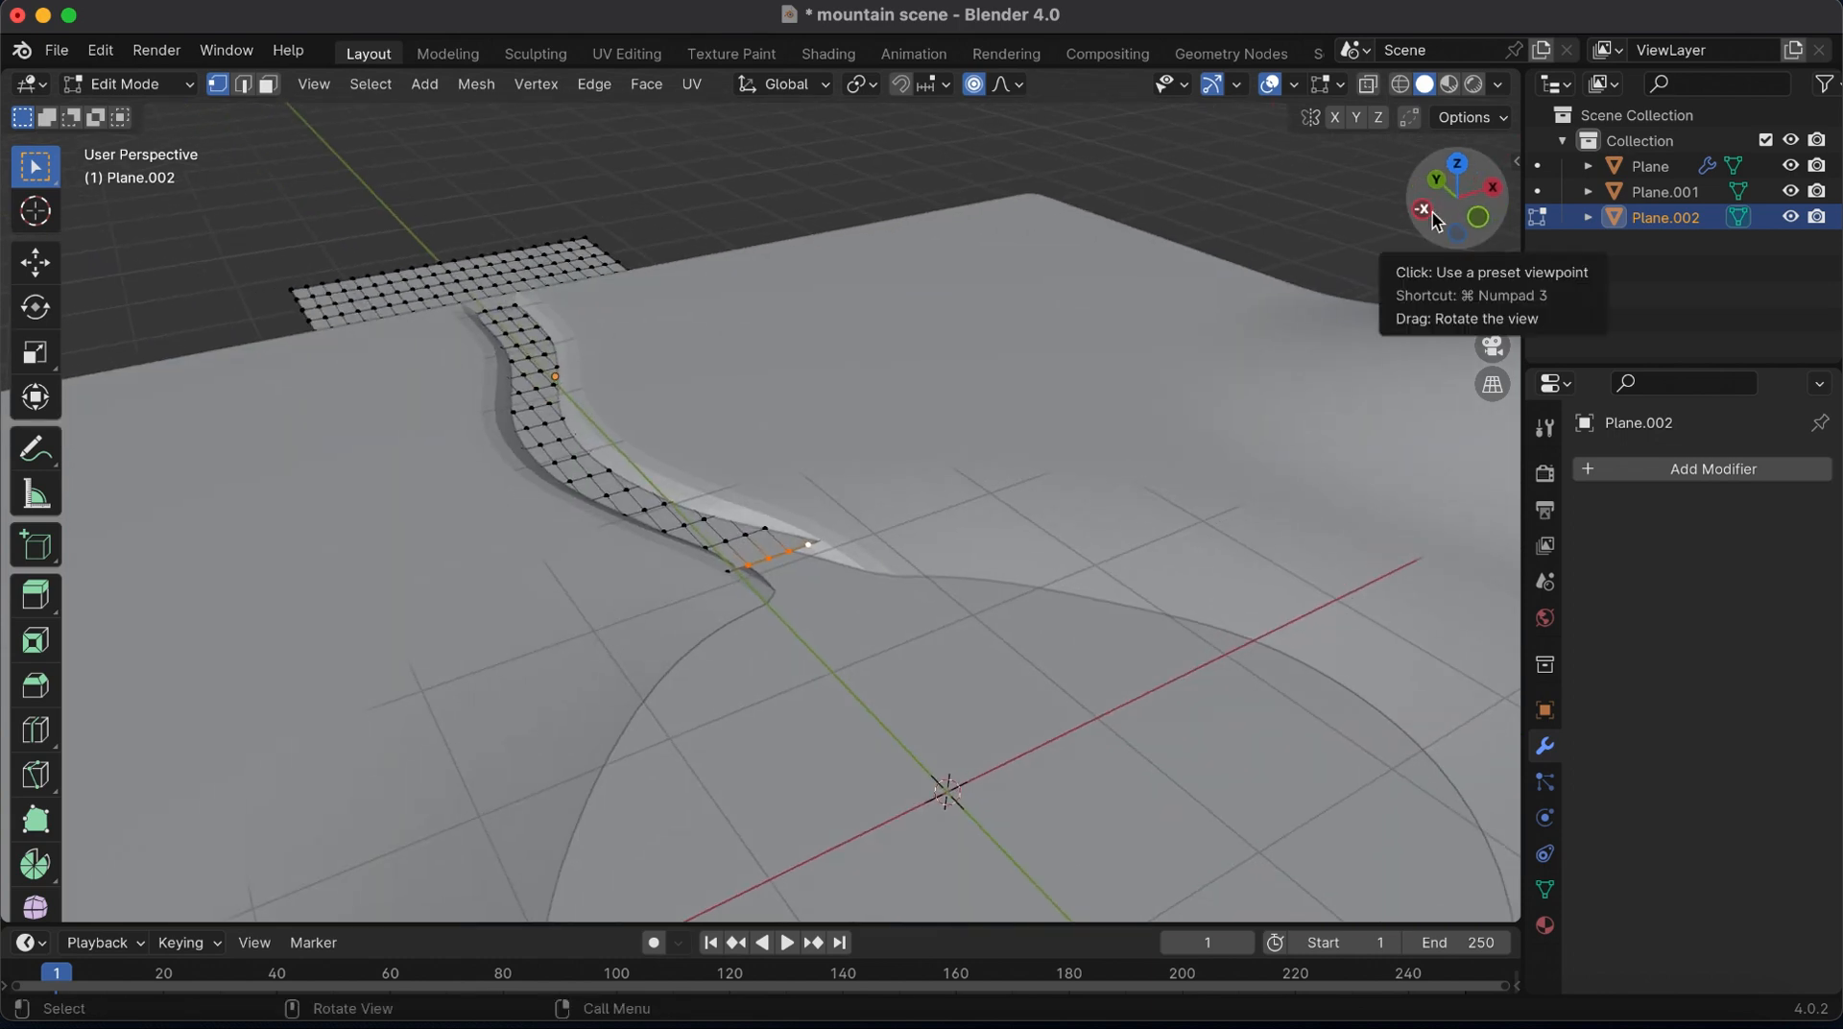
key(g)
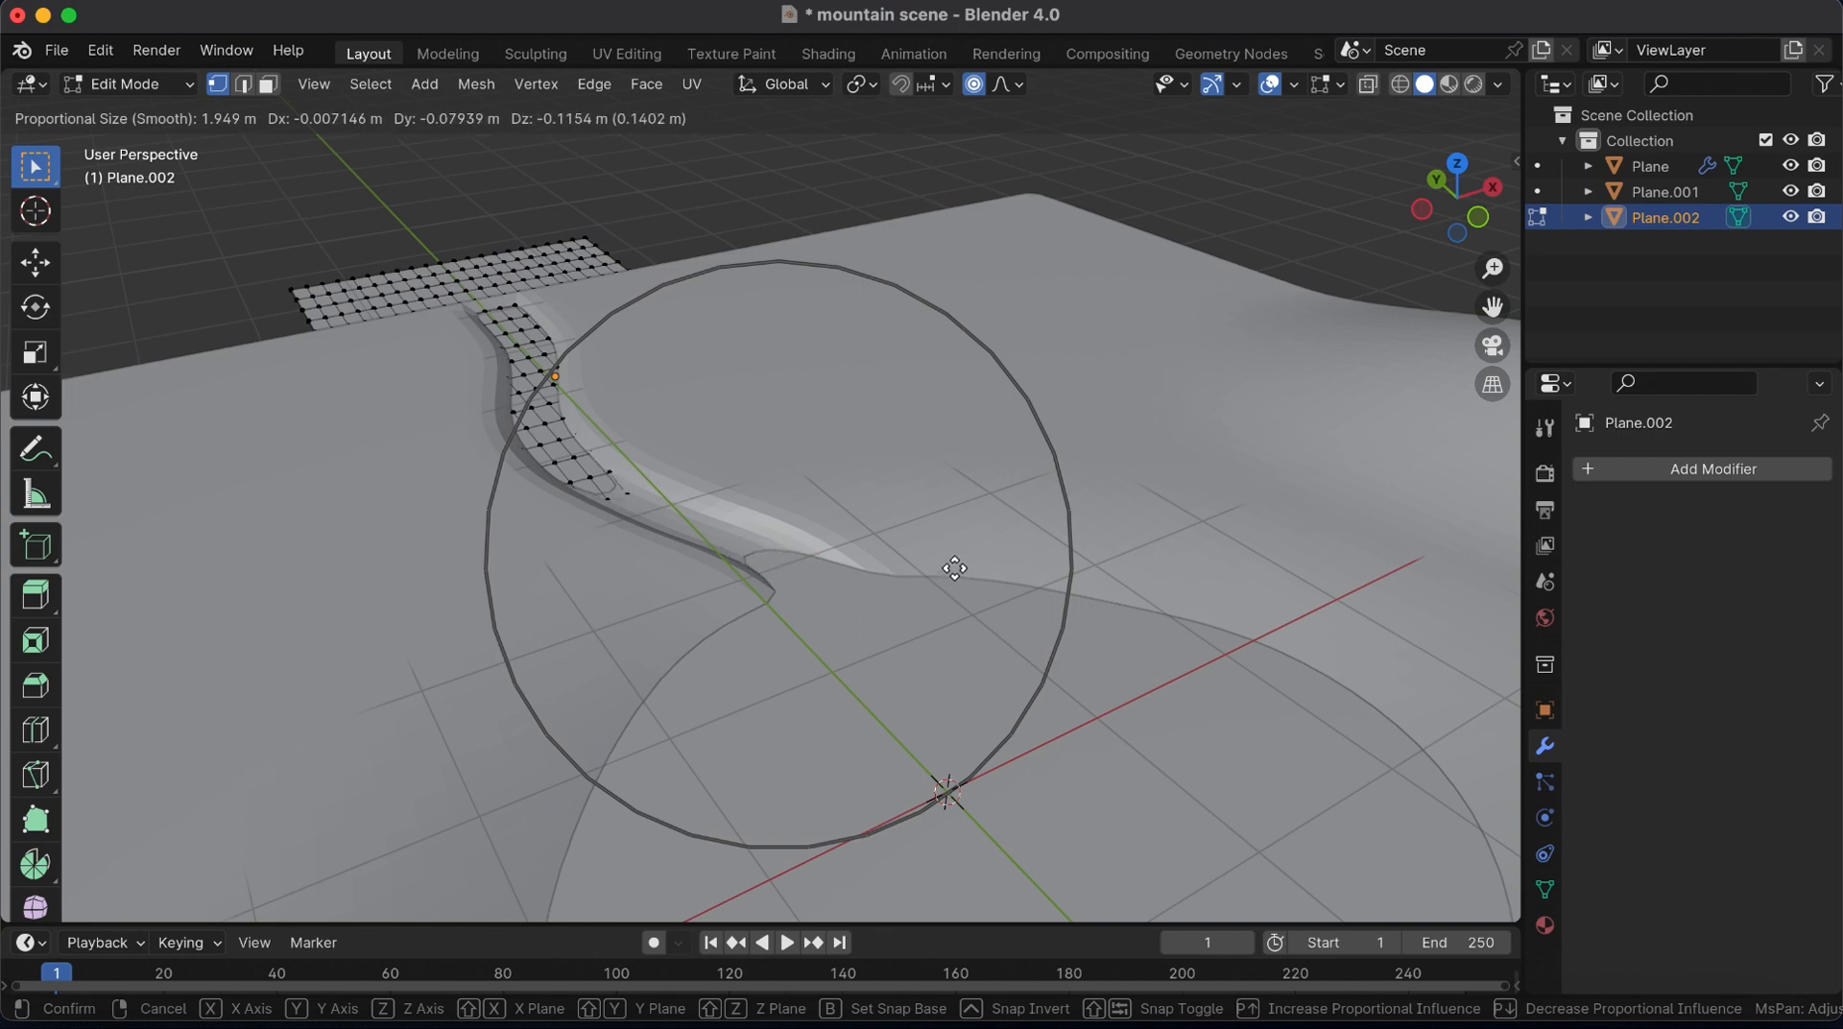
click(954, 568)
Raise the sunken middle of the river surface, and lower its lake-end vertices slightly using a 1 m proportional radius
key(g)
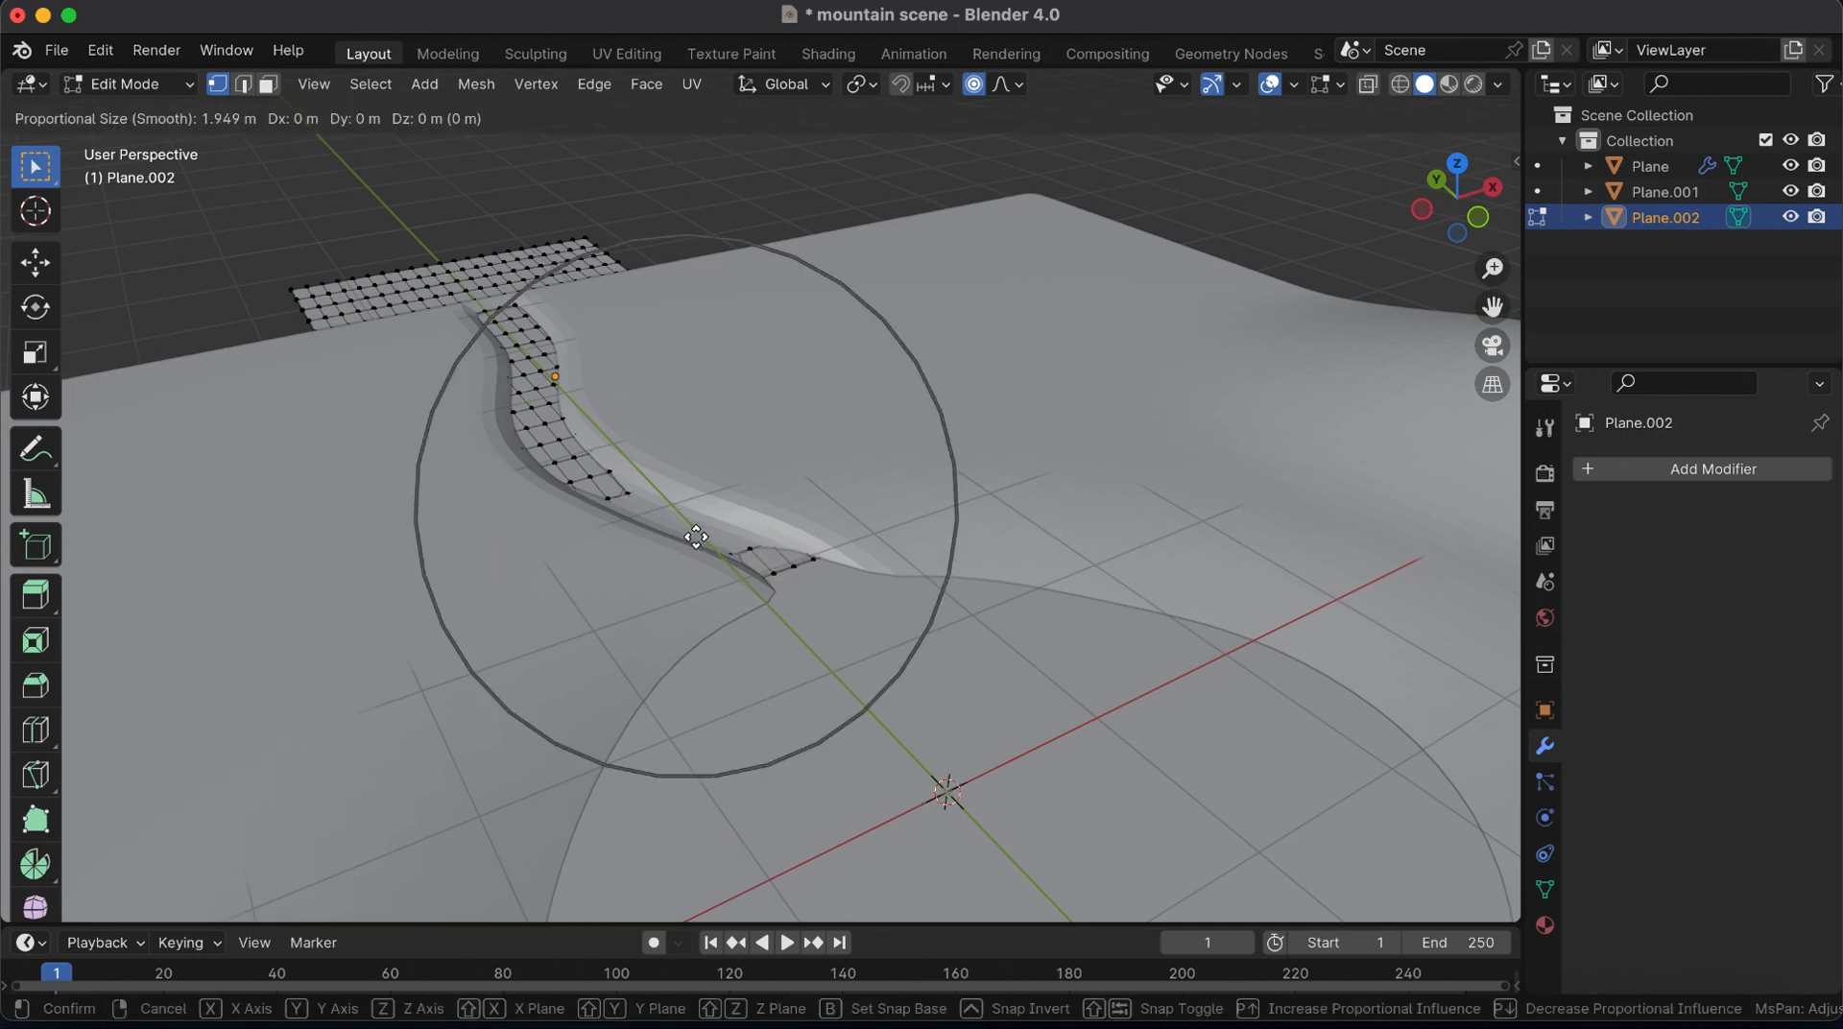
click(697, 527)
click(779, 557)
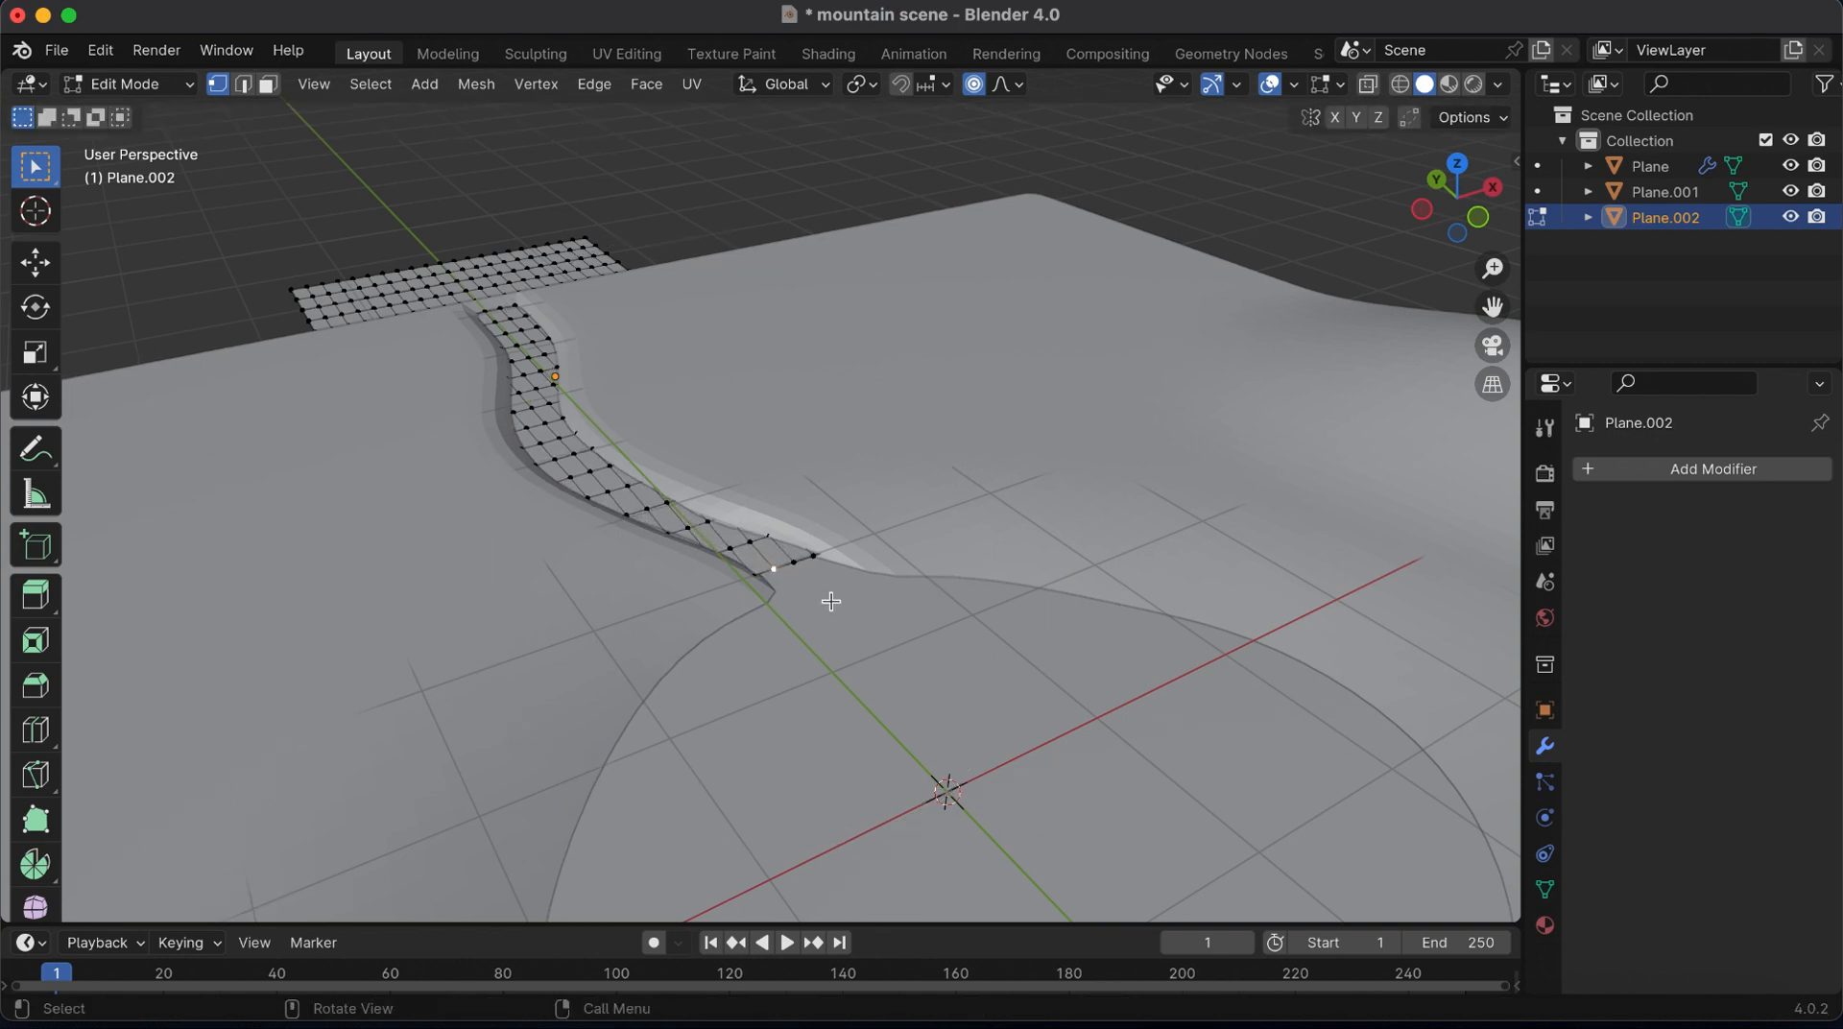
key(g)
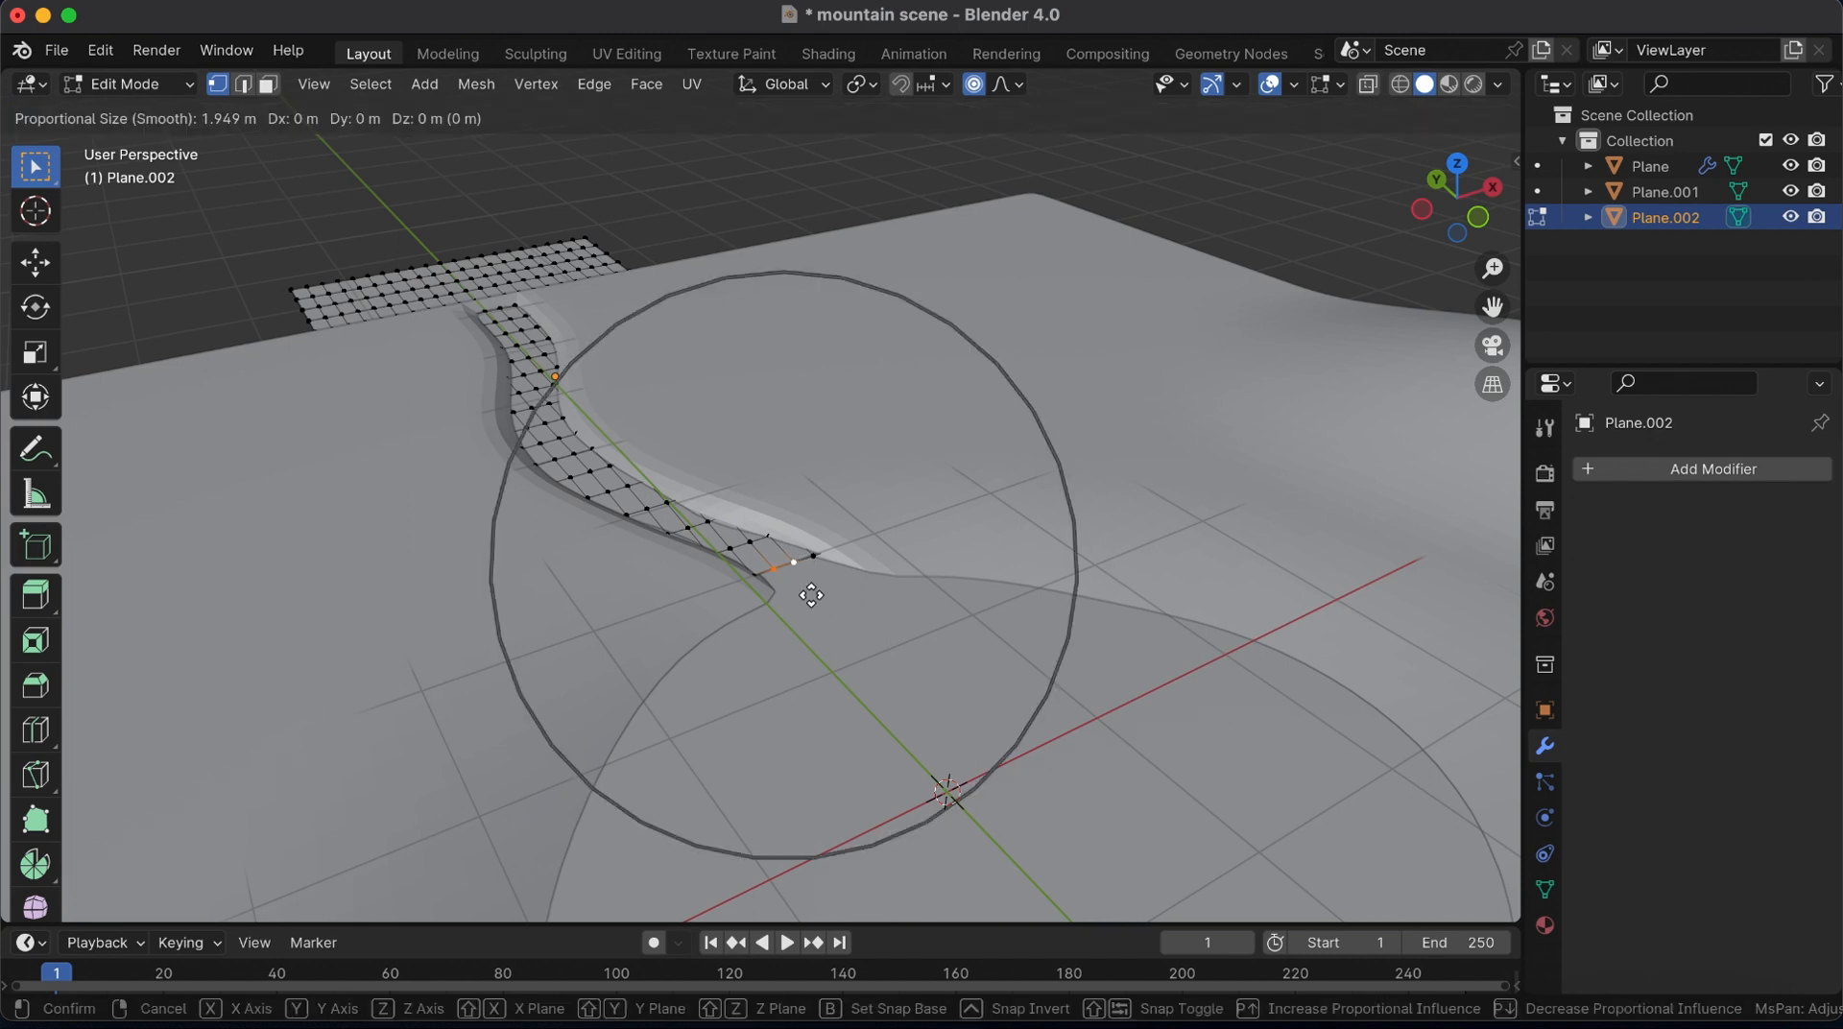
scroll(812, 596, up, 7)
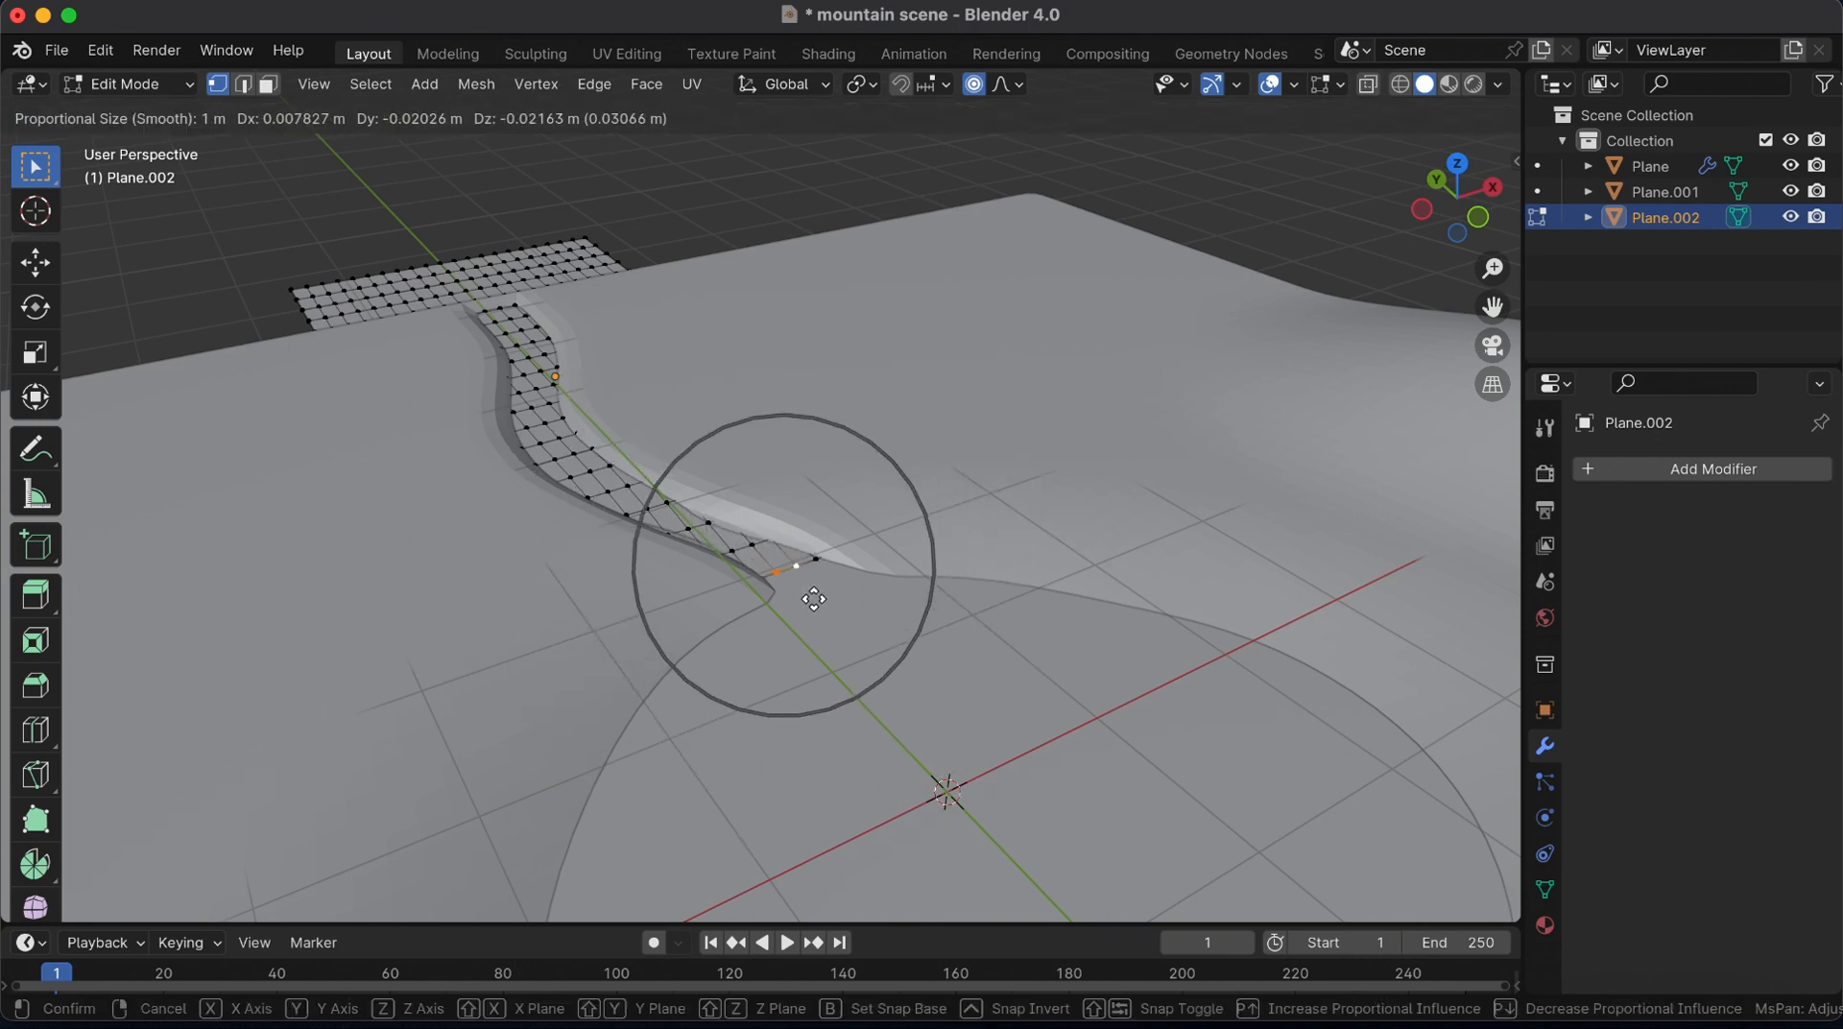
click(813, 602)
Raise a vertex near the river plane's outer end about 0.11 m along Z with a 1.21 m proportional radius
click(482, 307)
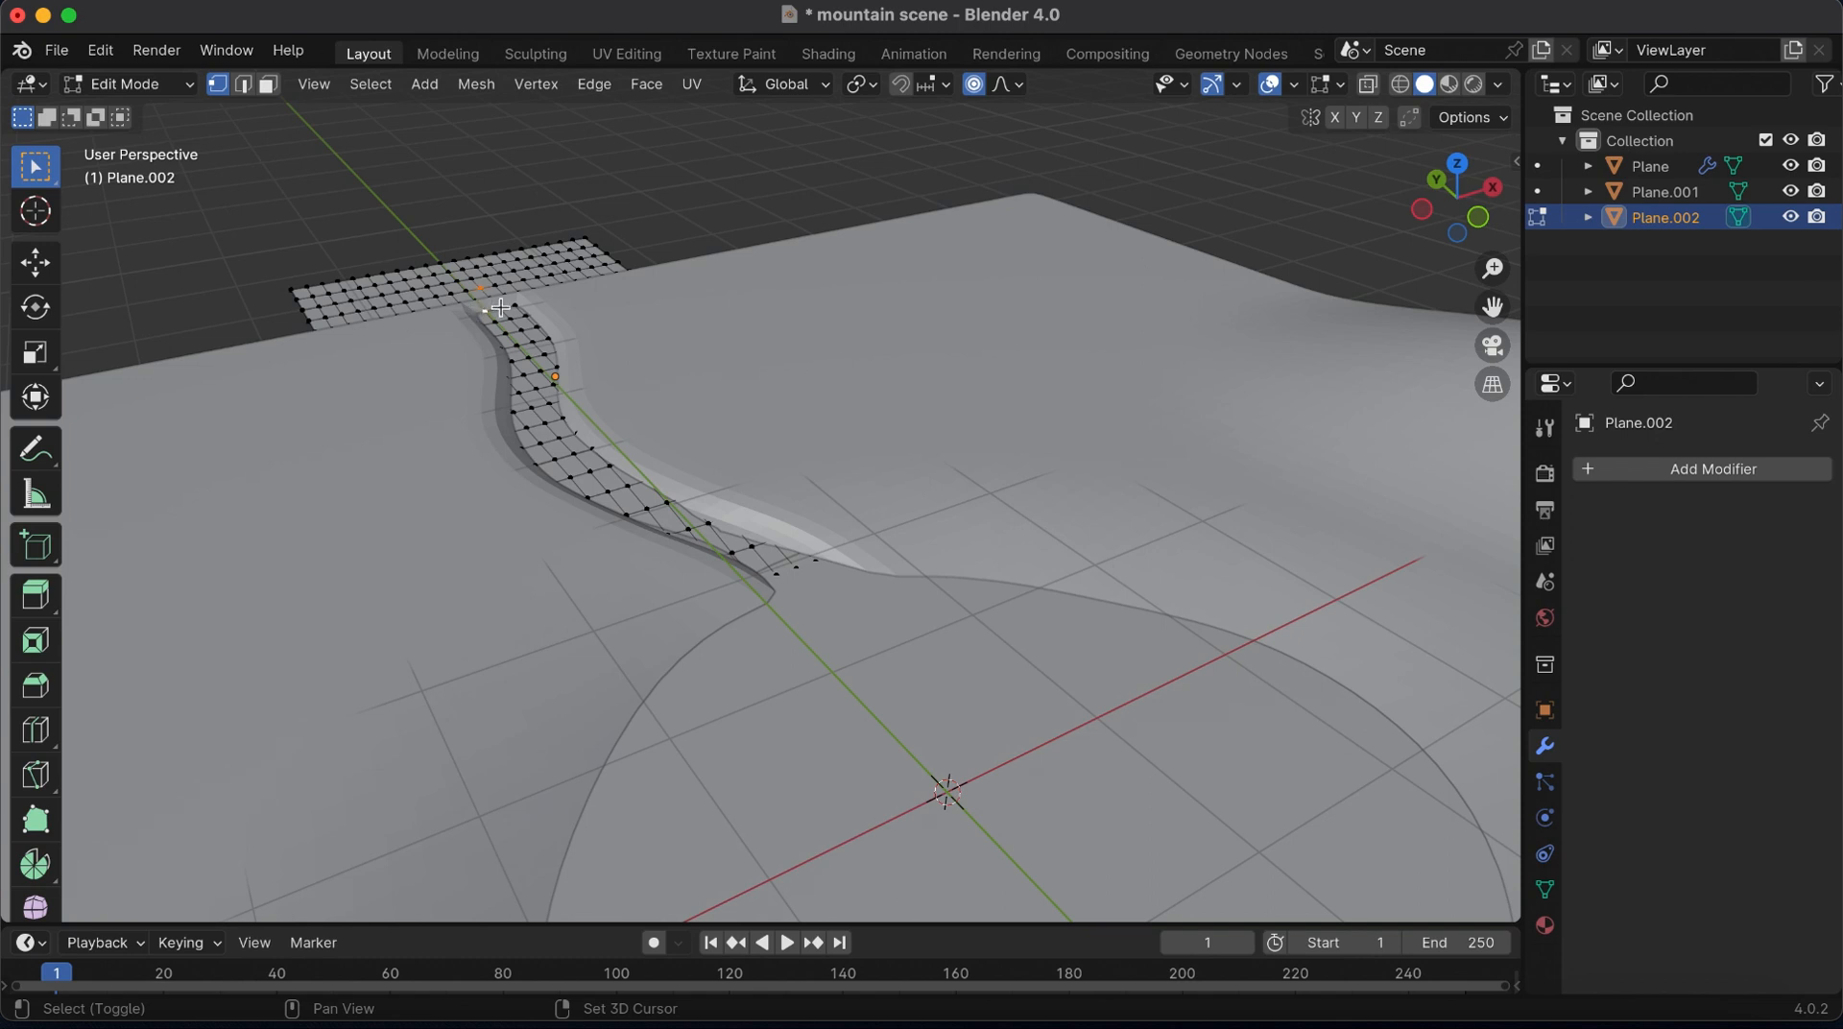
key(g)
key(z)
scroll(526, 312, down, 2)
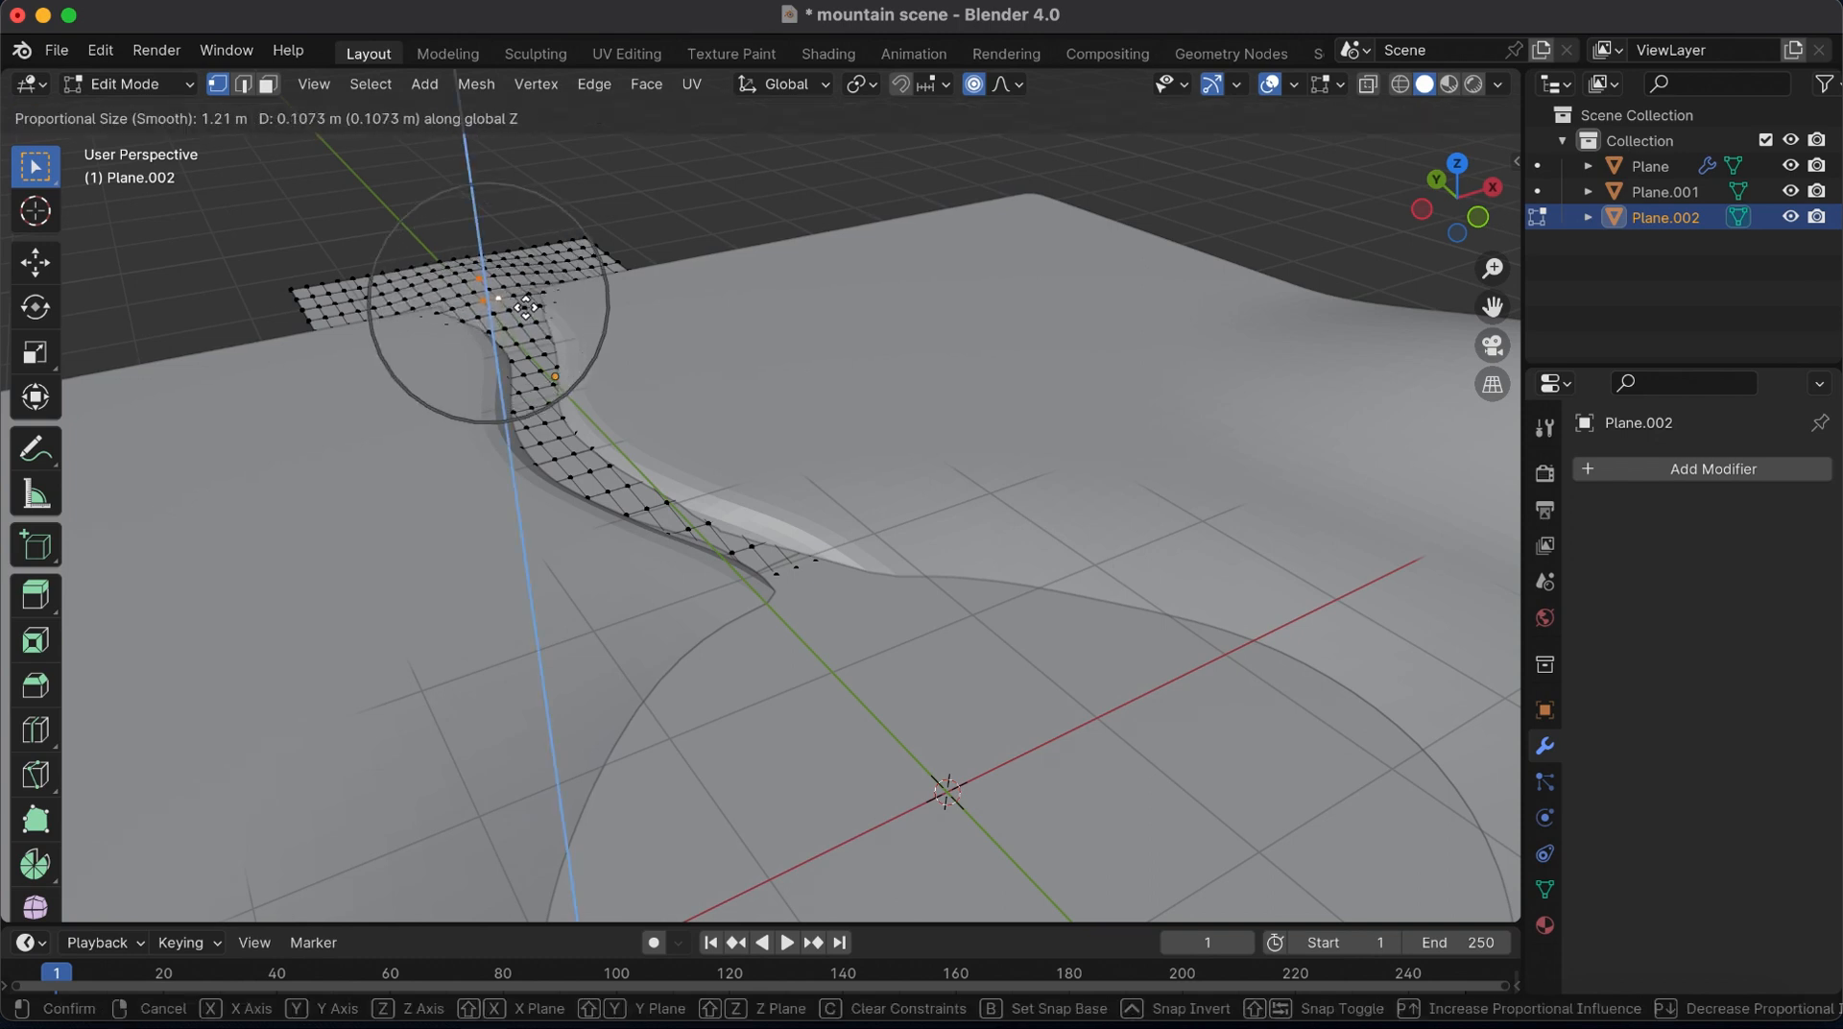
click(526, 308)
Raise two more vertices on either side of the river plane's outer section about 0.04 m each along Z, and leave mesh editing
click(428, 277)
key(g)
key(z)
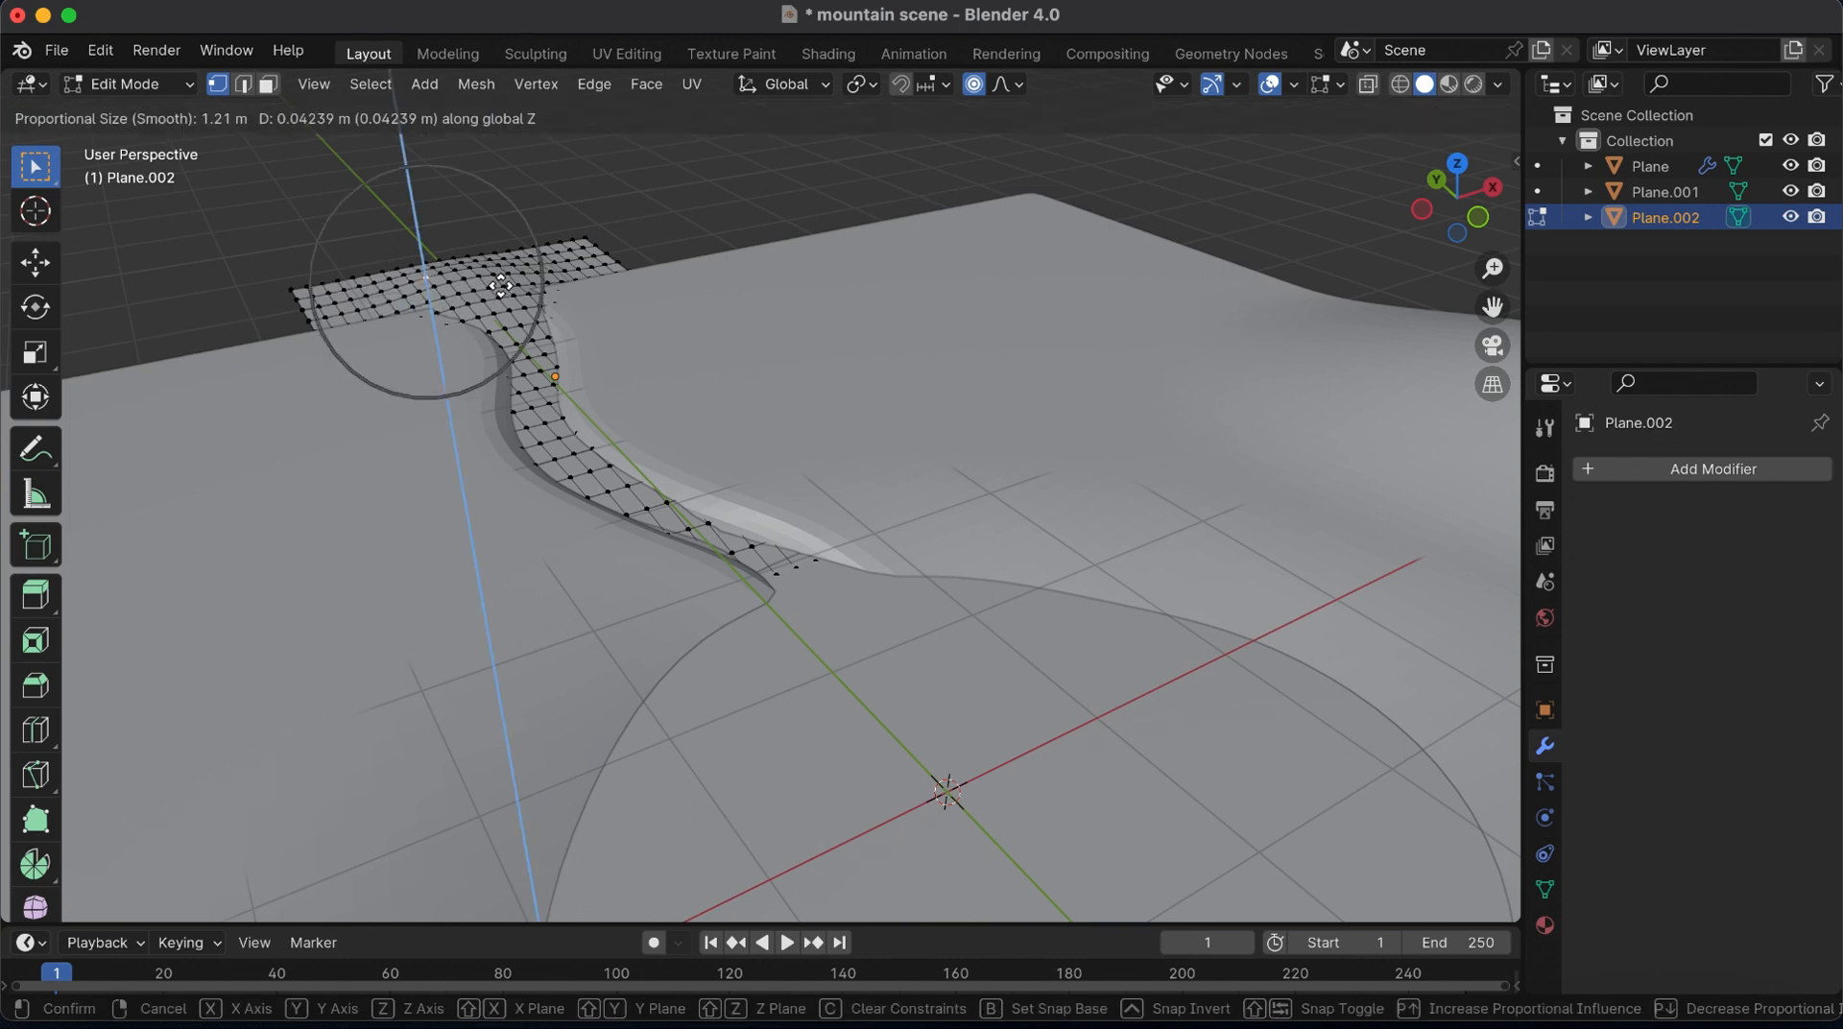
click(545, 272)
key(g)
key(z)
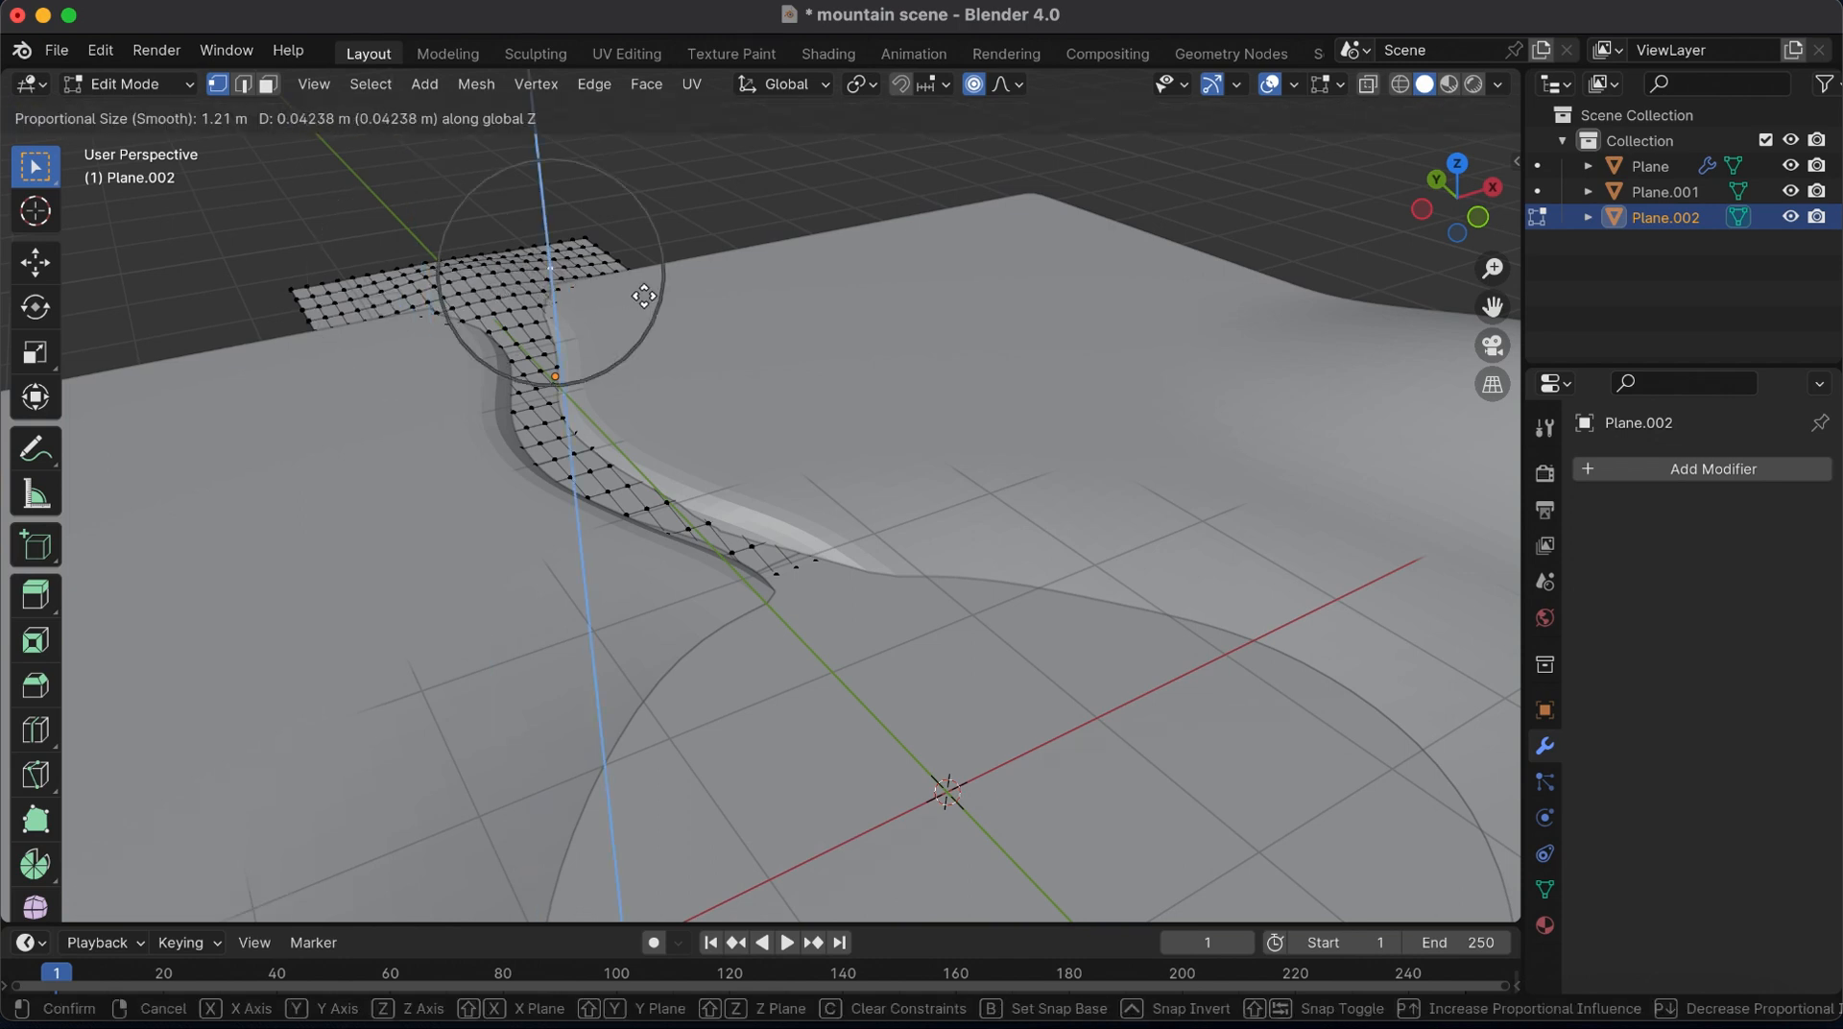
click(644, 296)
key(Tab)
Select the terrain and apply smooth shading to it
click(1158, 405)
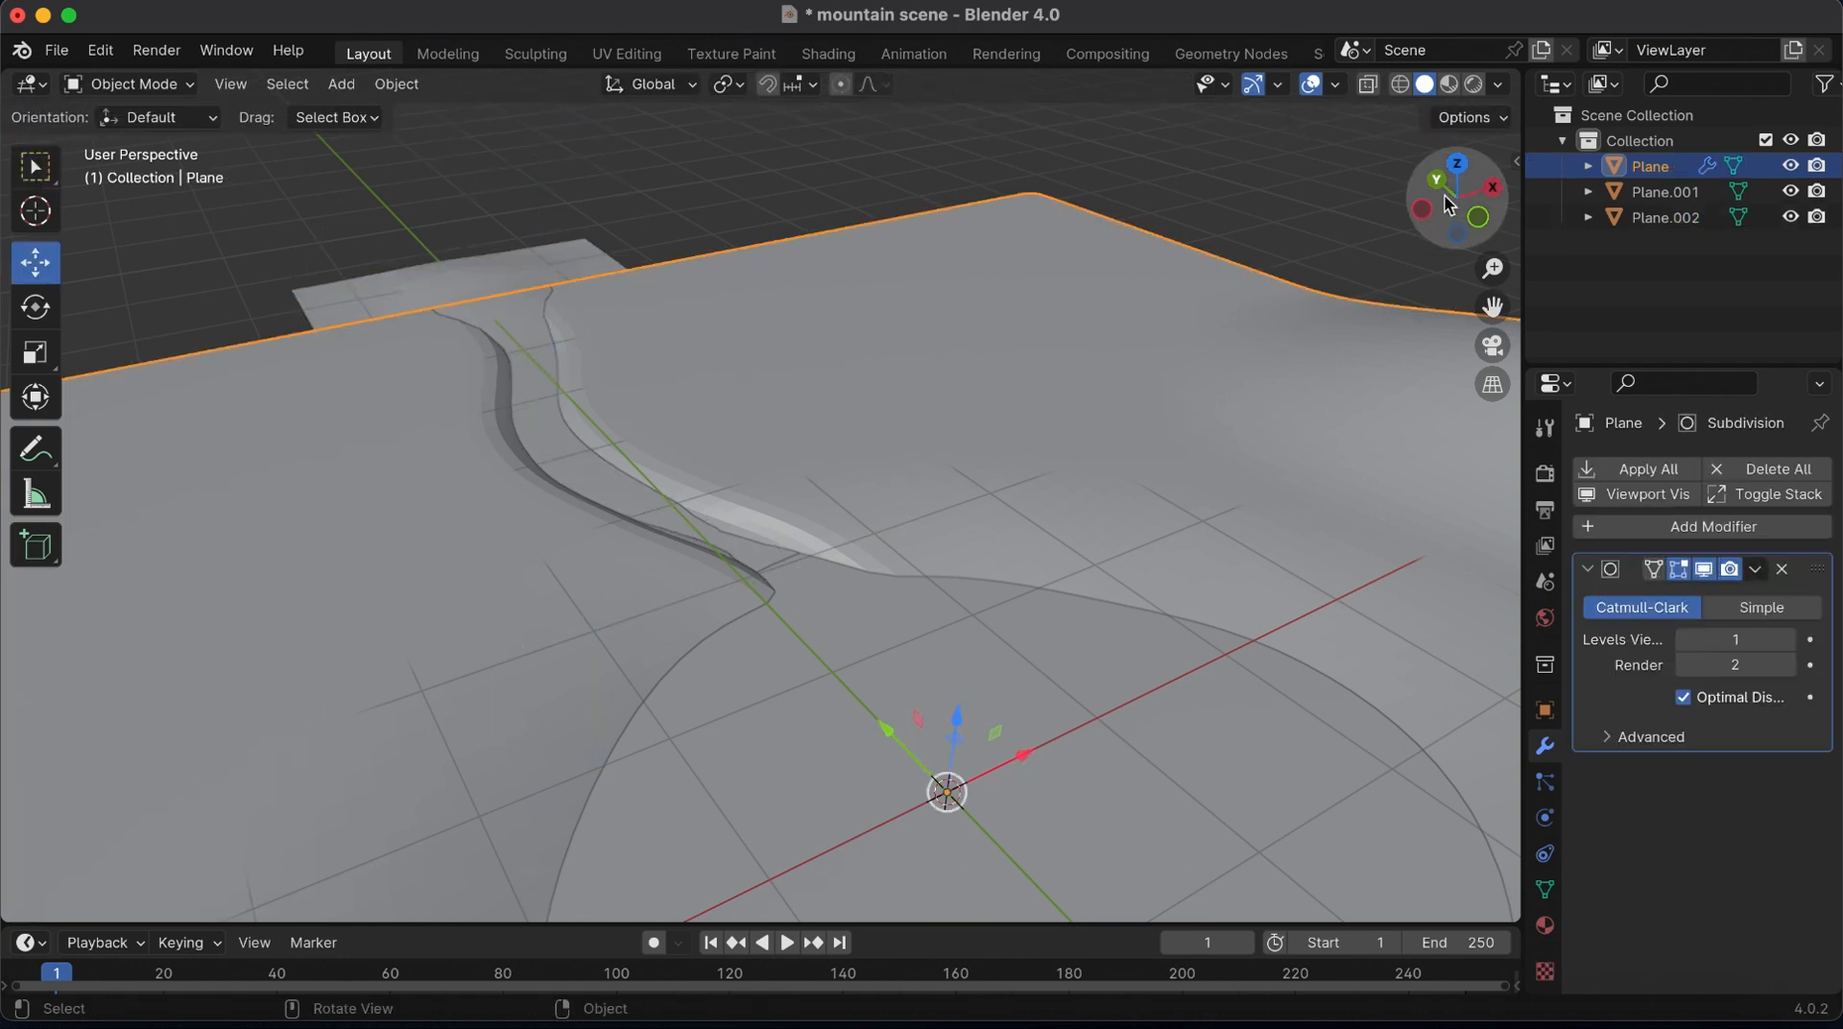
drag(1449, 204, 728, 435)
right_click(728, 437)
click(710, 434)
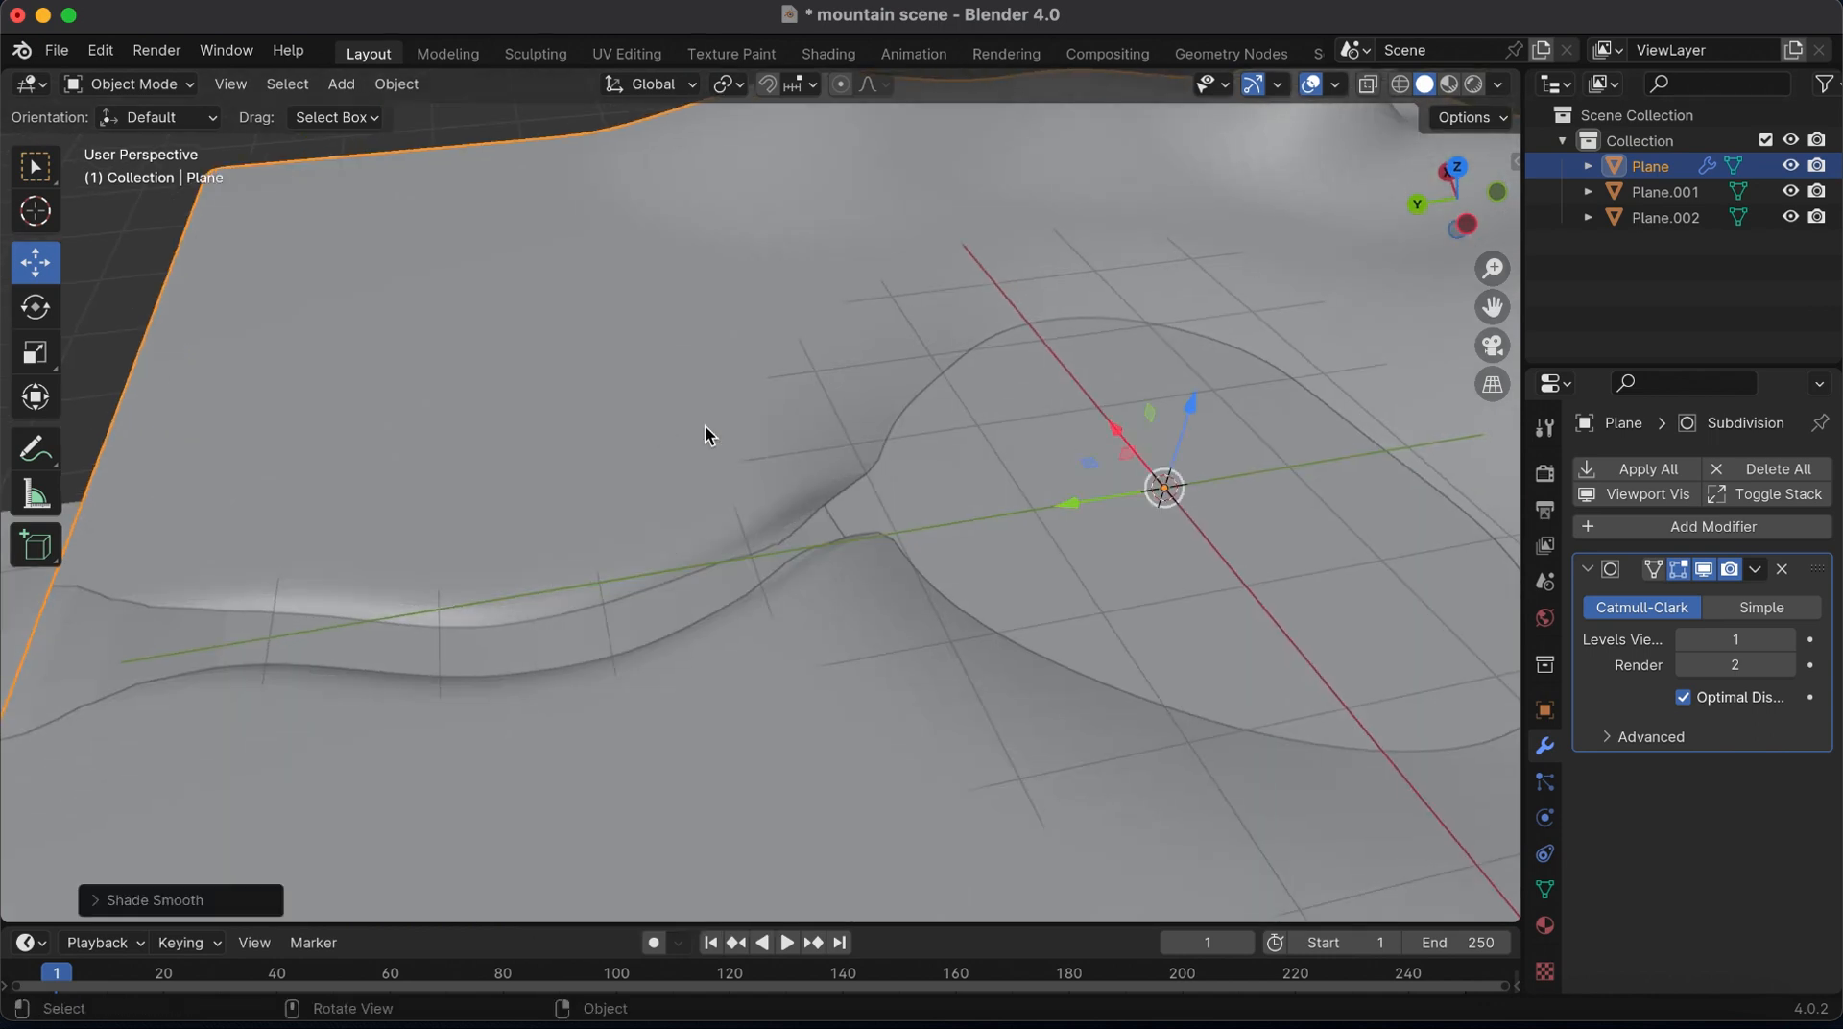
drag(1461, 207, 1282, 197)
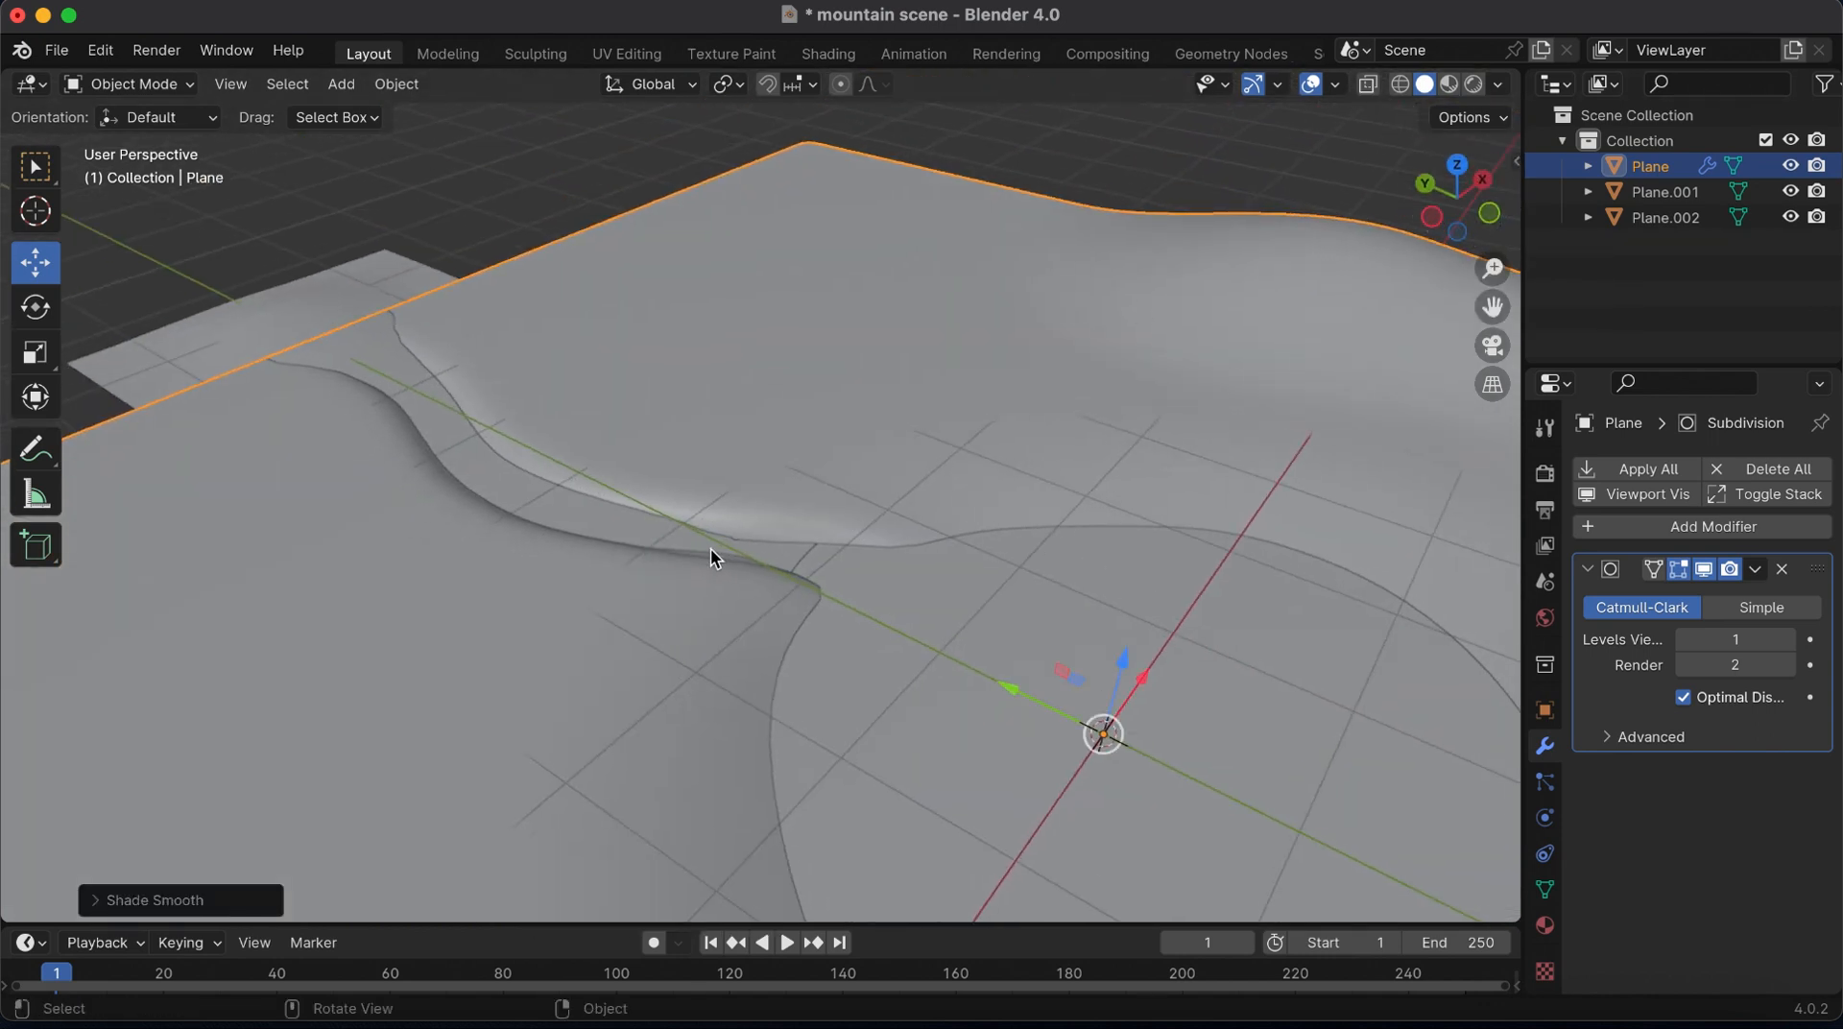
Nudge the terrain's bank vertex where the river channel meets the lake, using proportional editing with a 1.21 m radius
click(627, 526)
key(Tab)
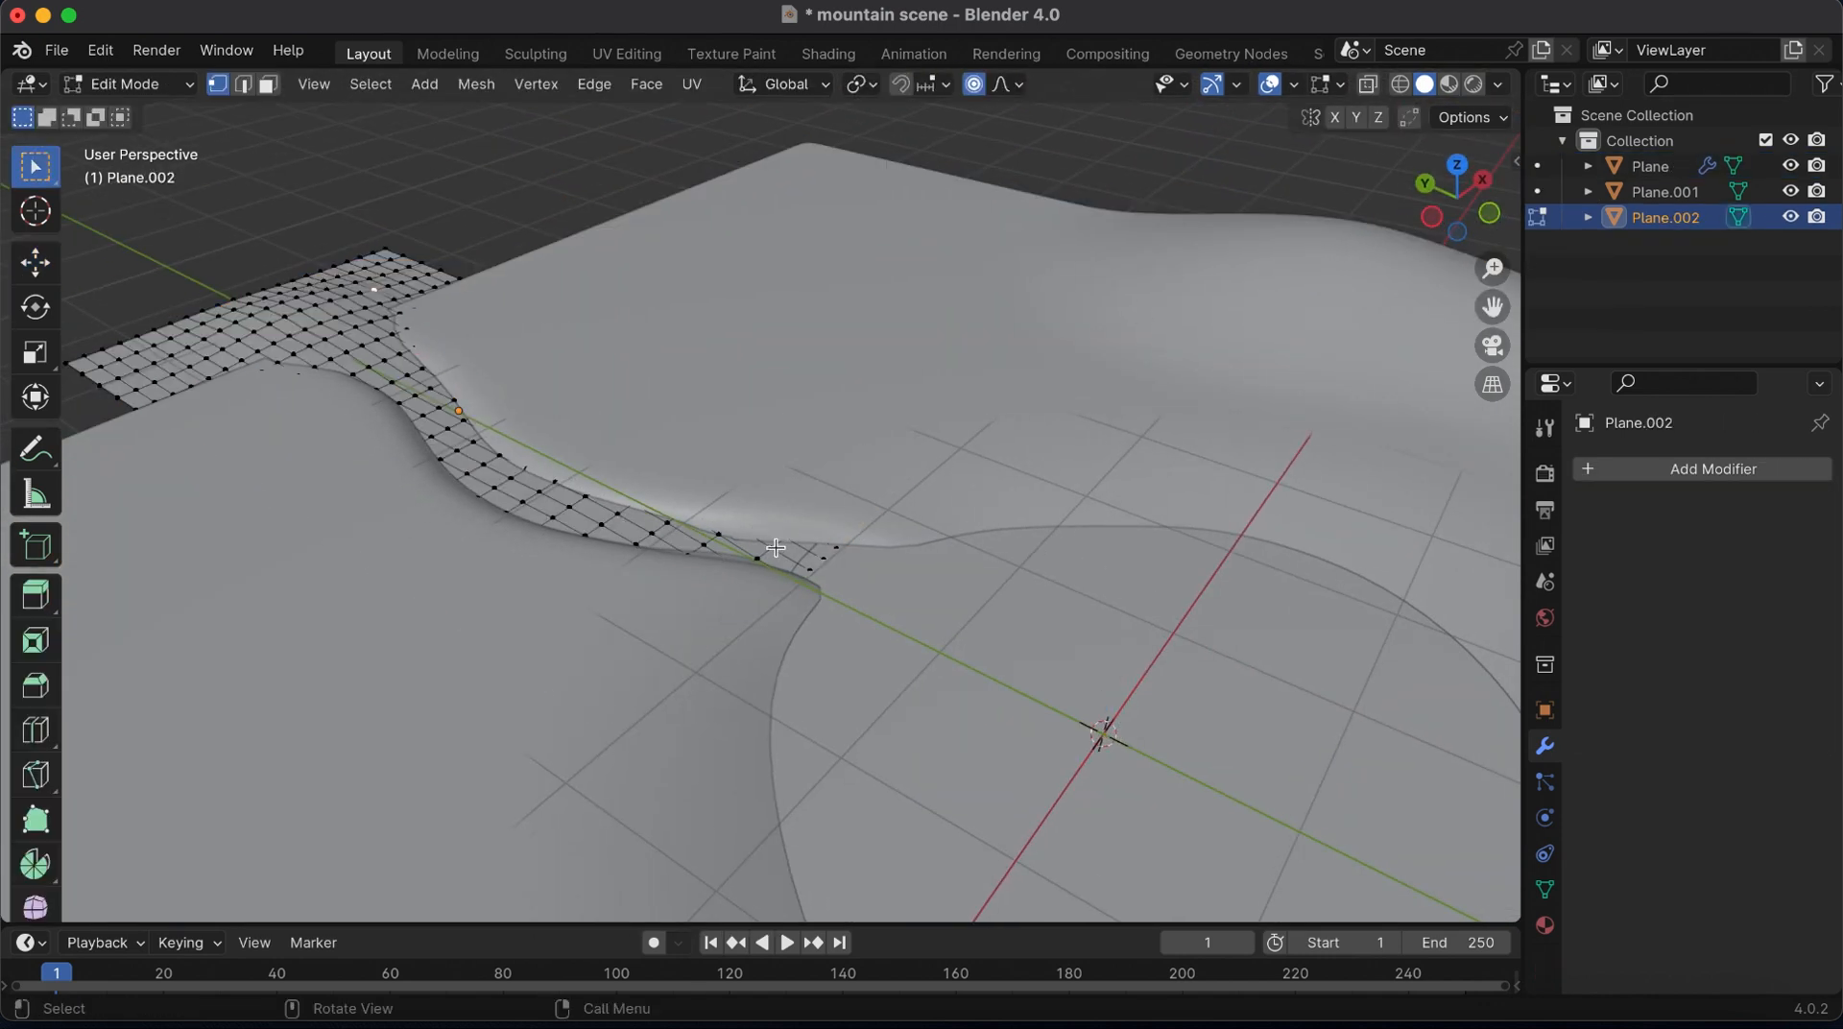
key(Tab)
click(730, 527)
key(Tab)
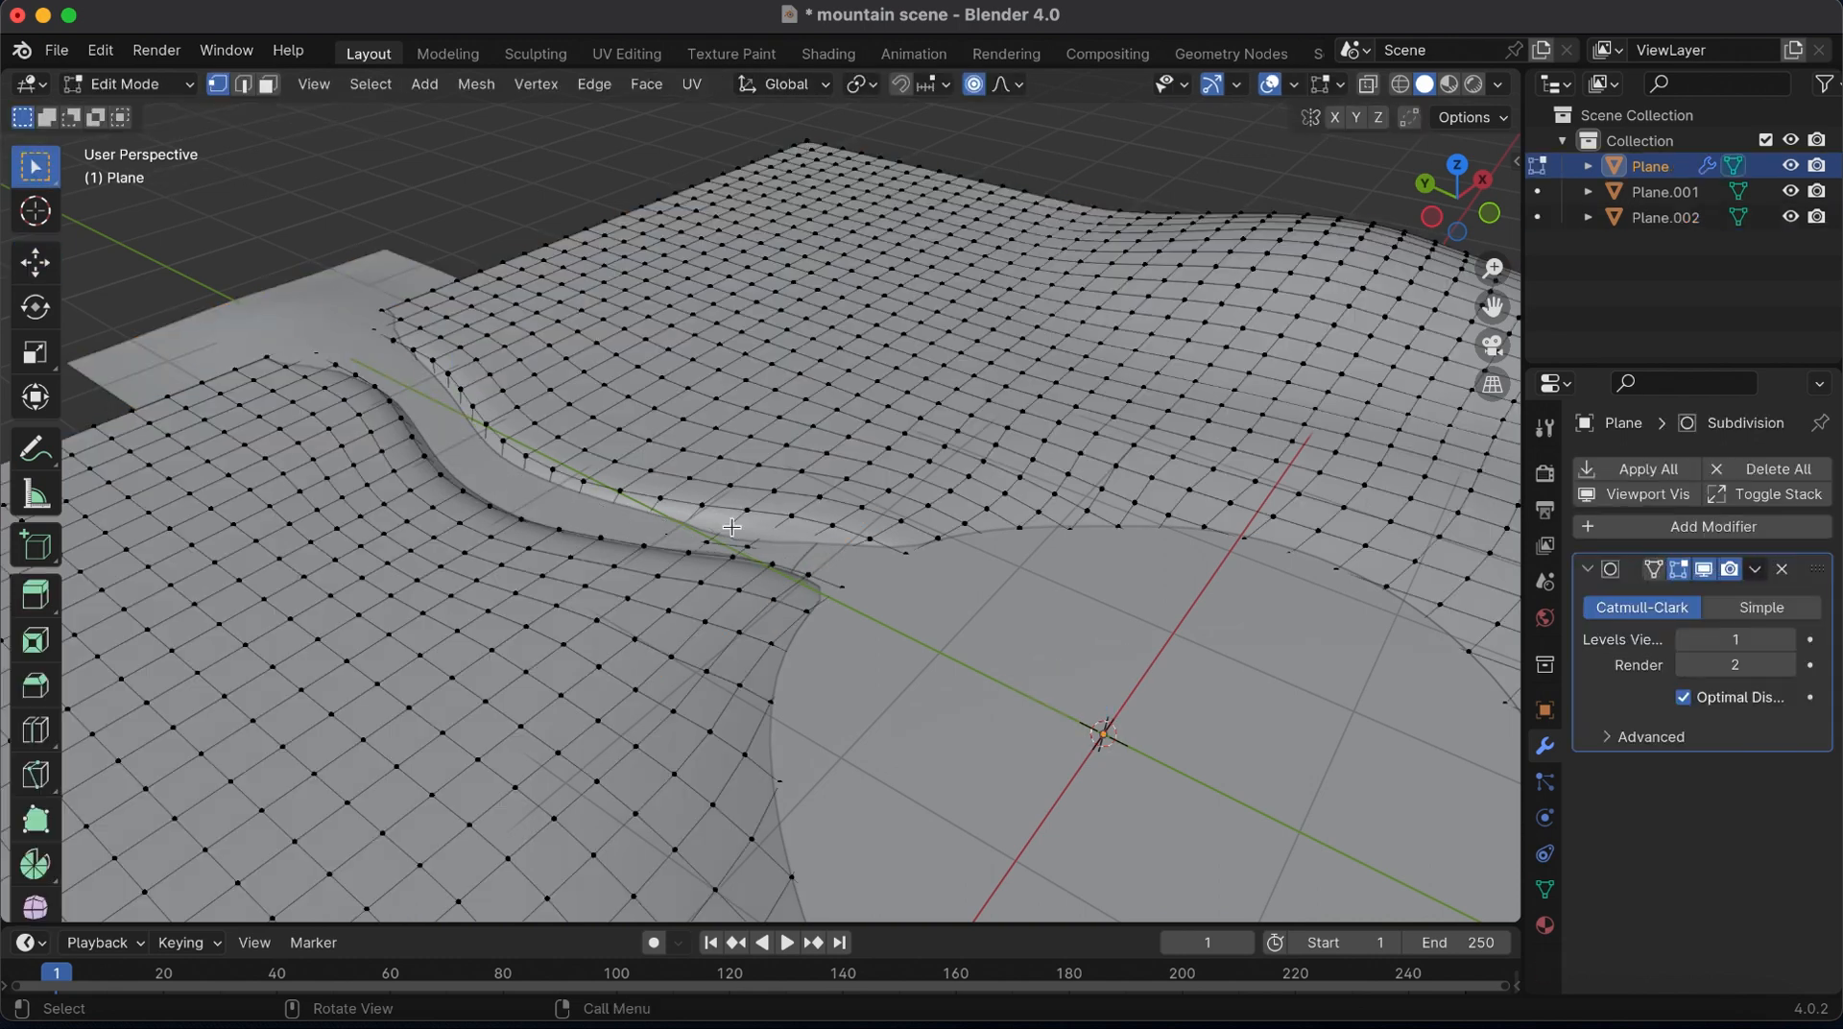
key(g)
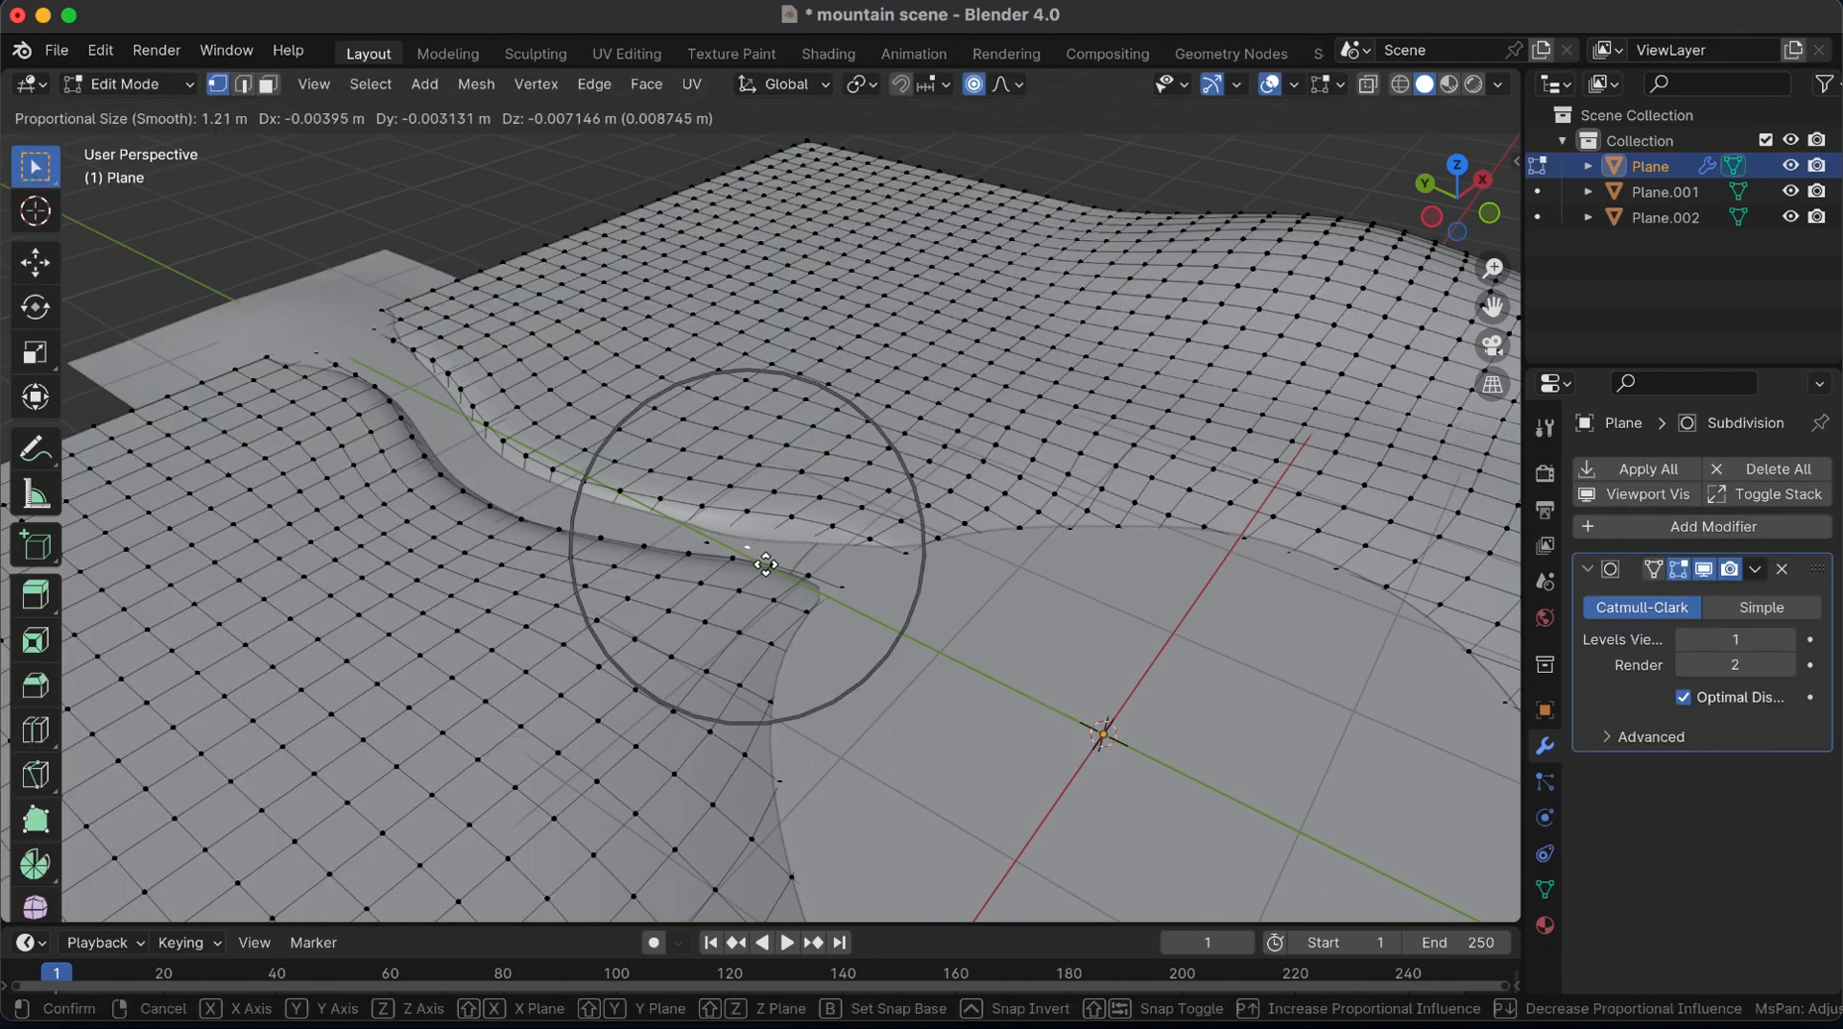
click(768, 564)
key(Tab)
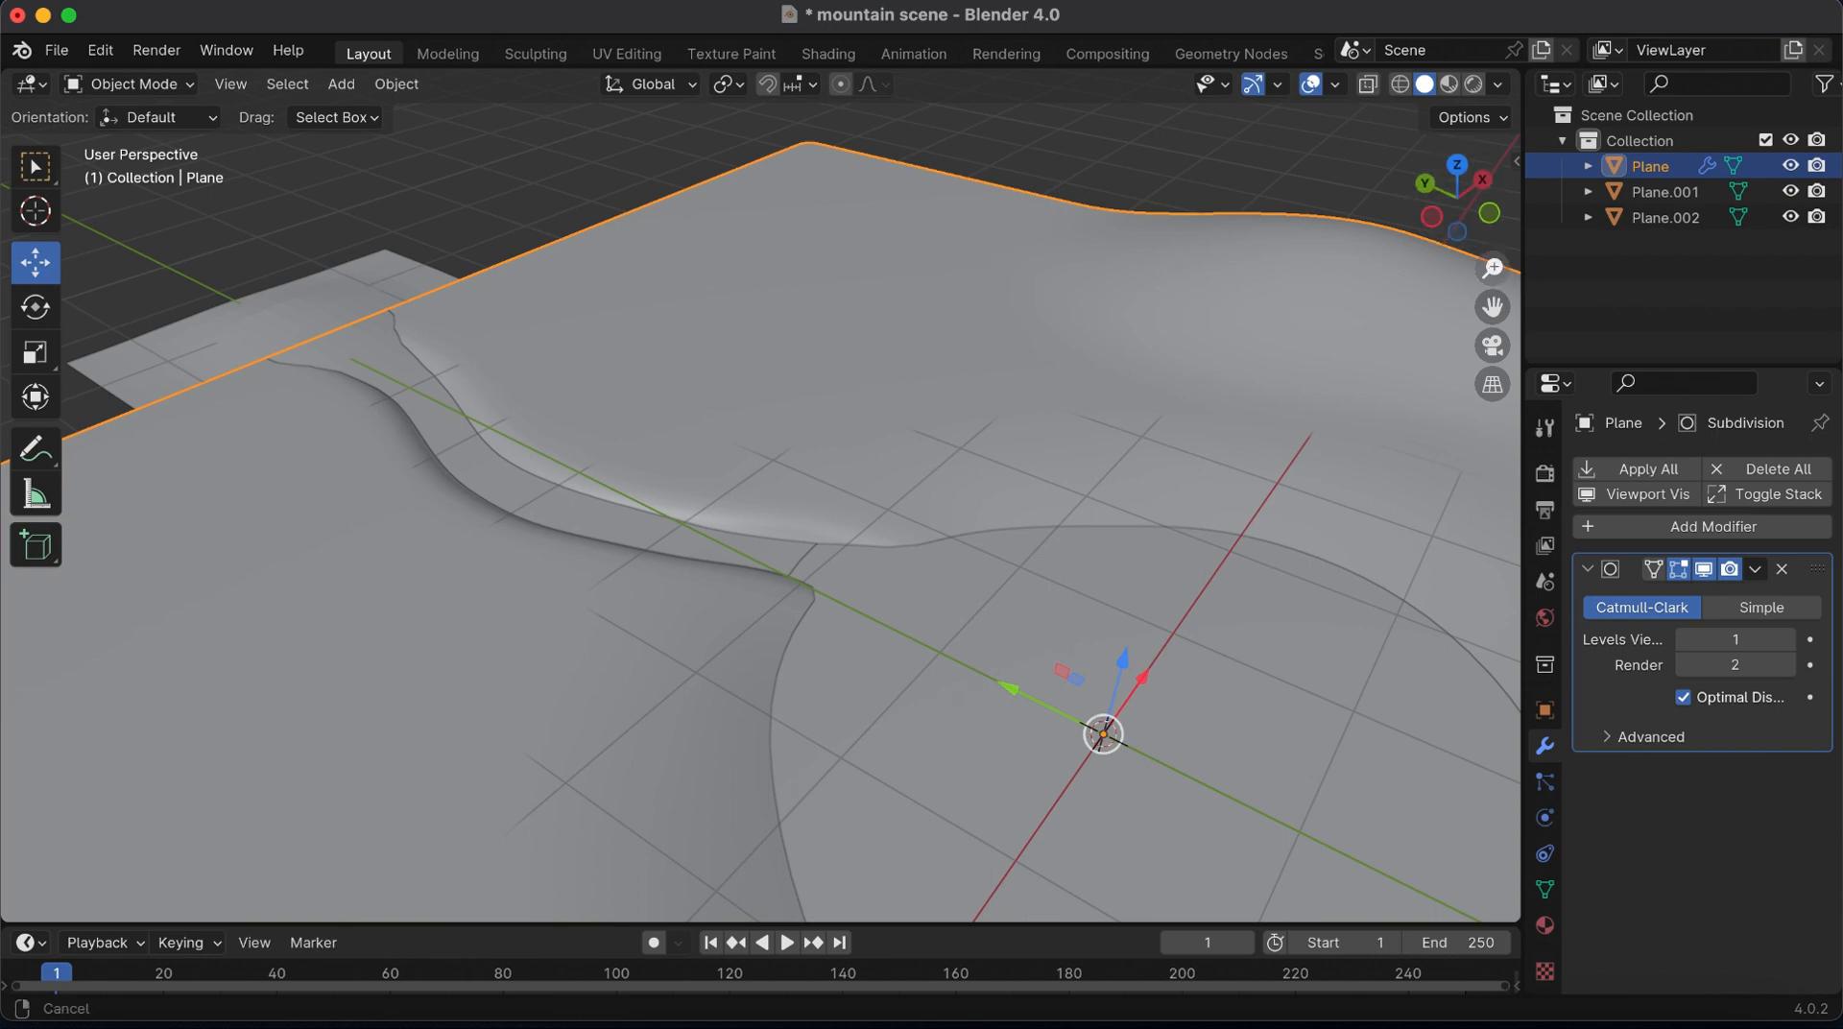
Pull up a peak about 1.8 m high behind the lake and a second one beside the hill to its right, using a 1.611 m proportional radius
drag(1493, 269, 1493, 374)
drag(1457, 200, 906, 288)
key(Tab)
key(g)
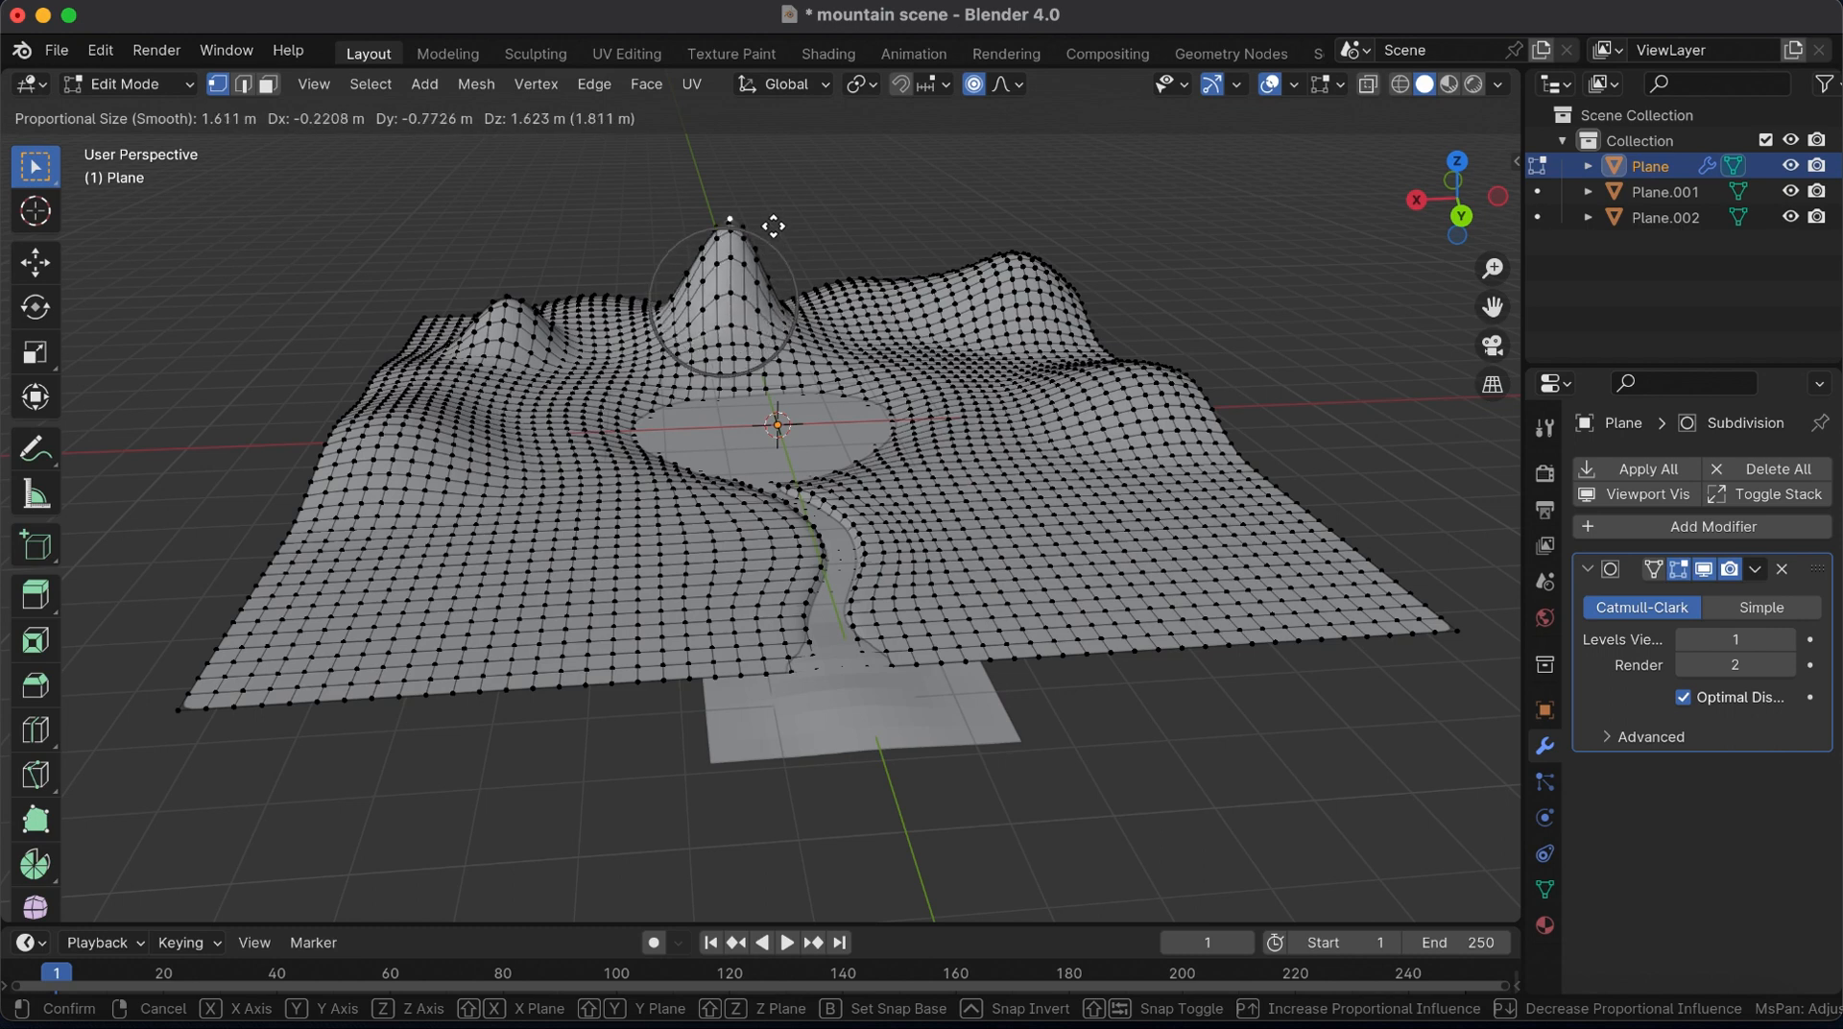
click(772, 238)
click(926, 281)
key(g)
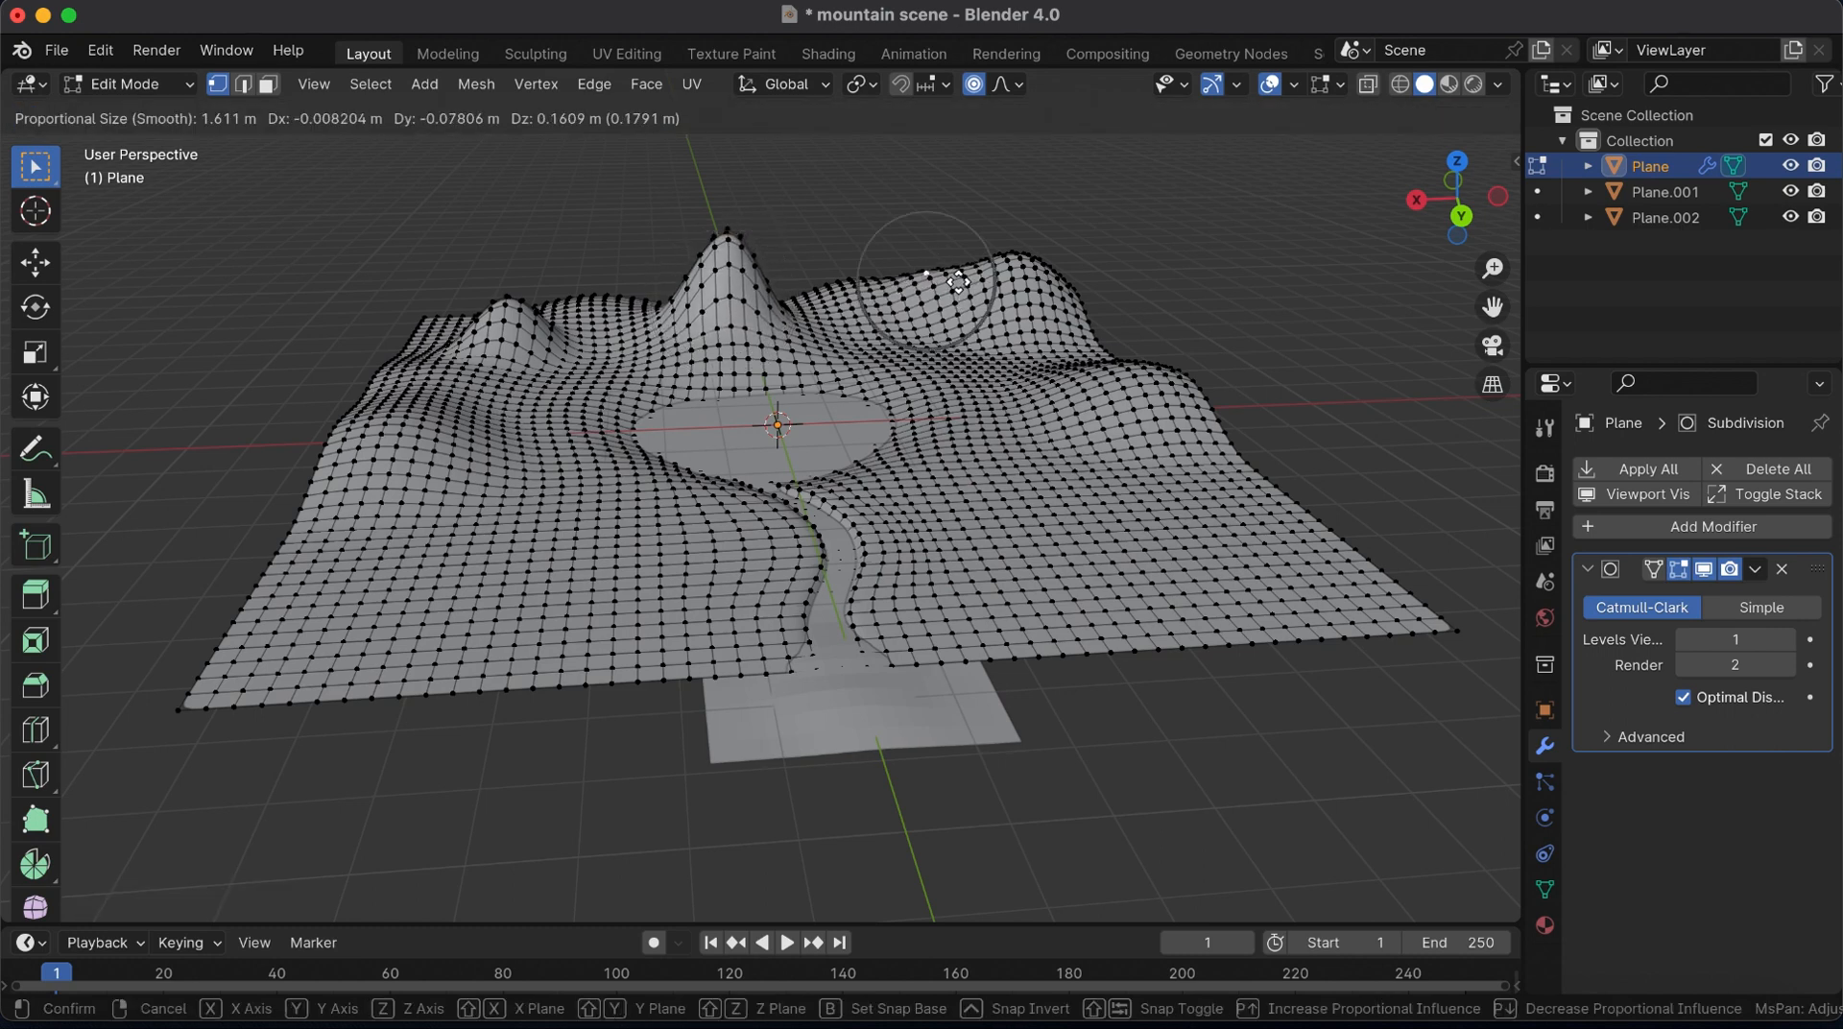
click(959, 257)
Pull up a tall peak on the ridge left of the central peak, and heighten the small hill beside it
click(567, 308)
key(g)
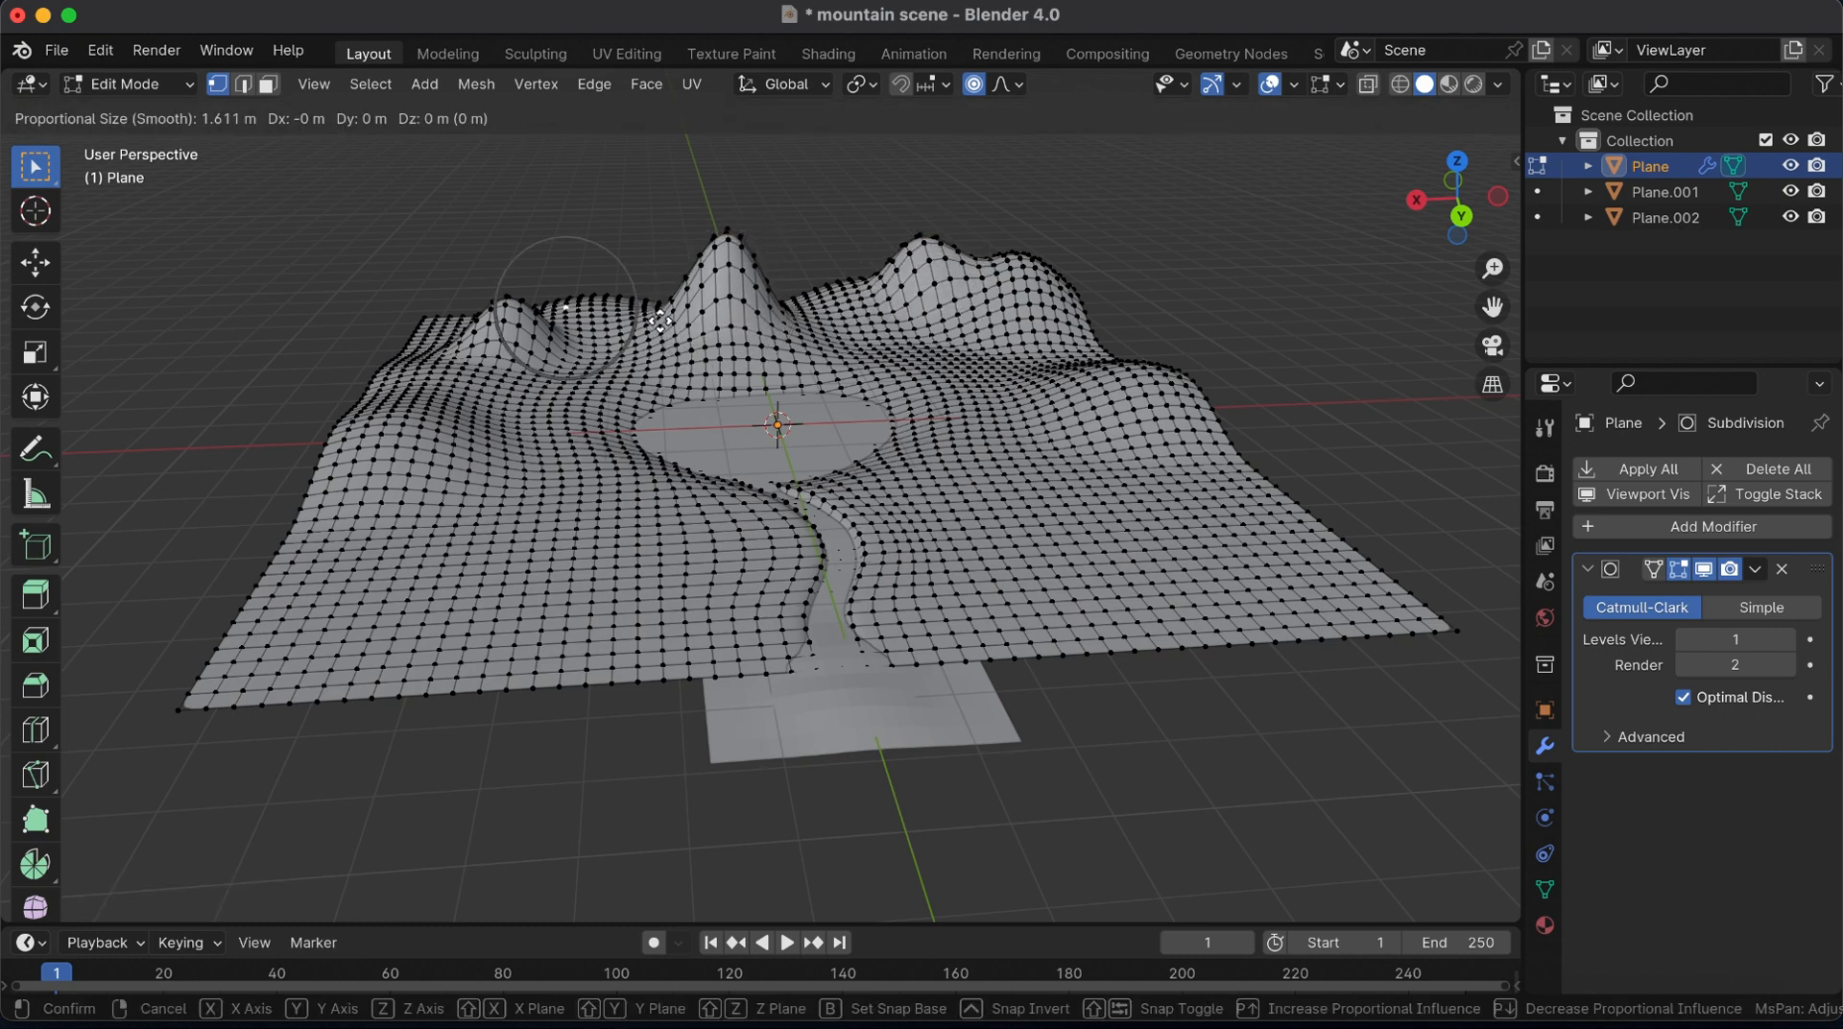
click(486, 302)
click(493, 321)
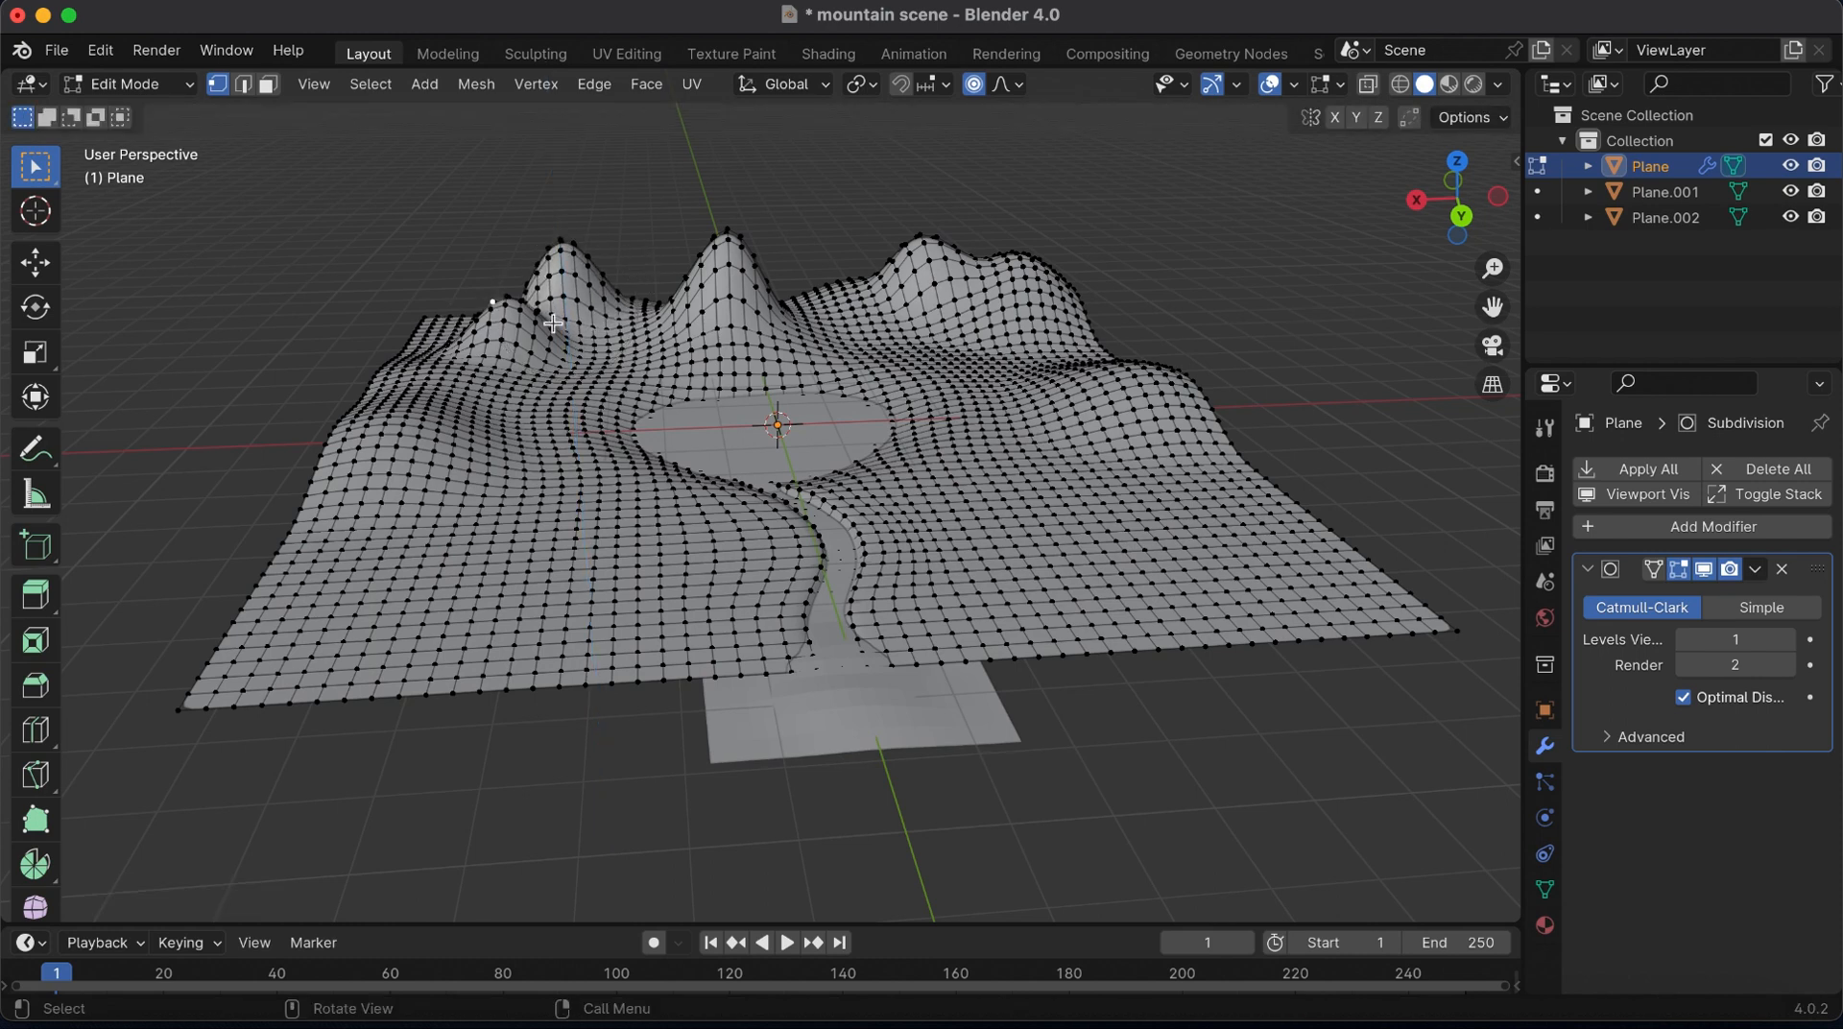
key(g)
click(542, 299)
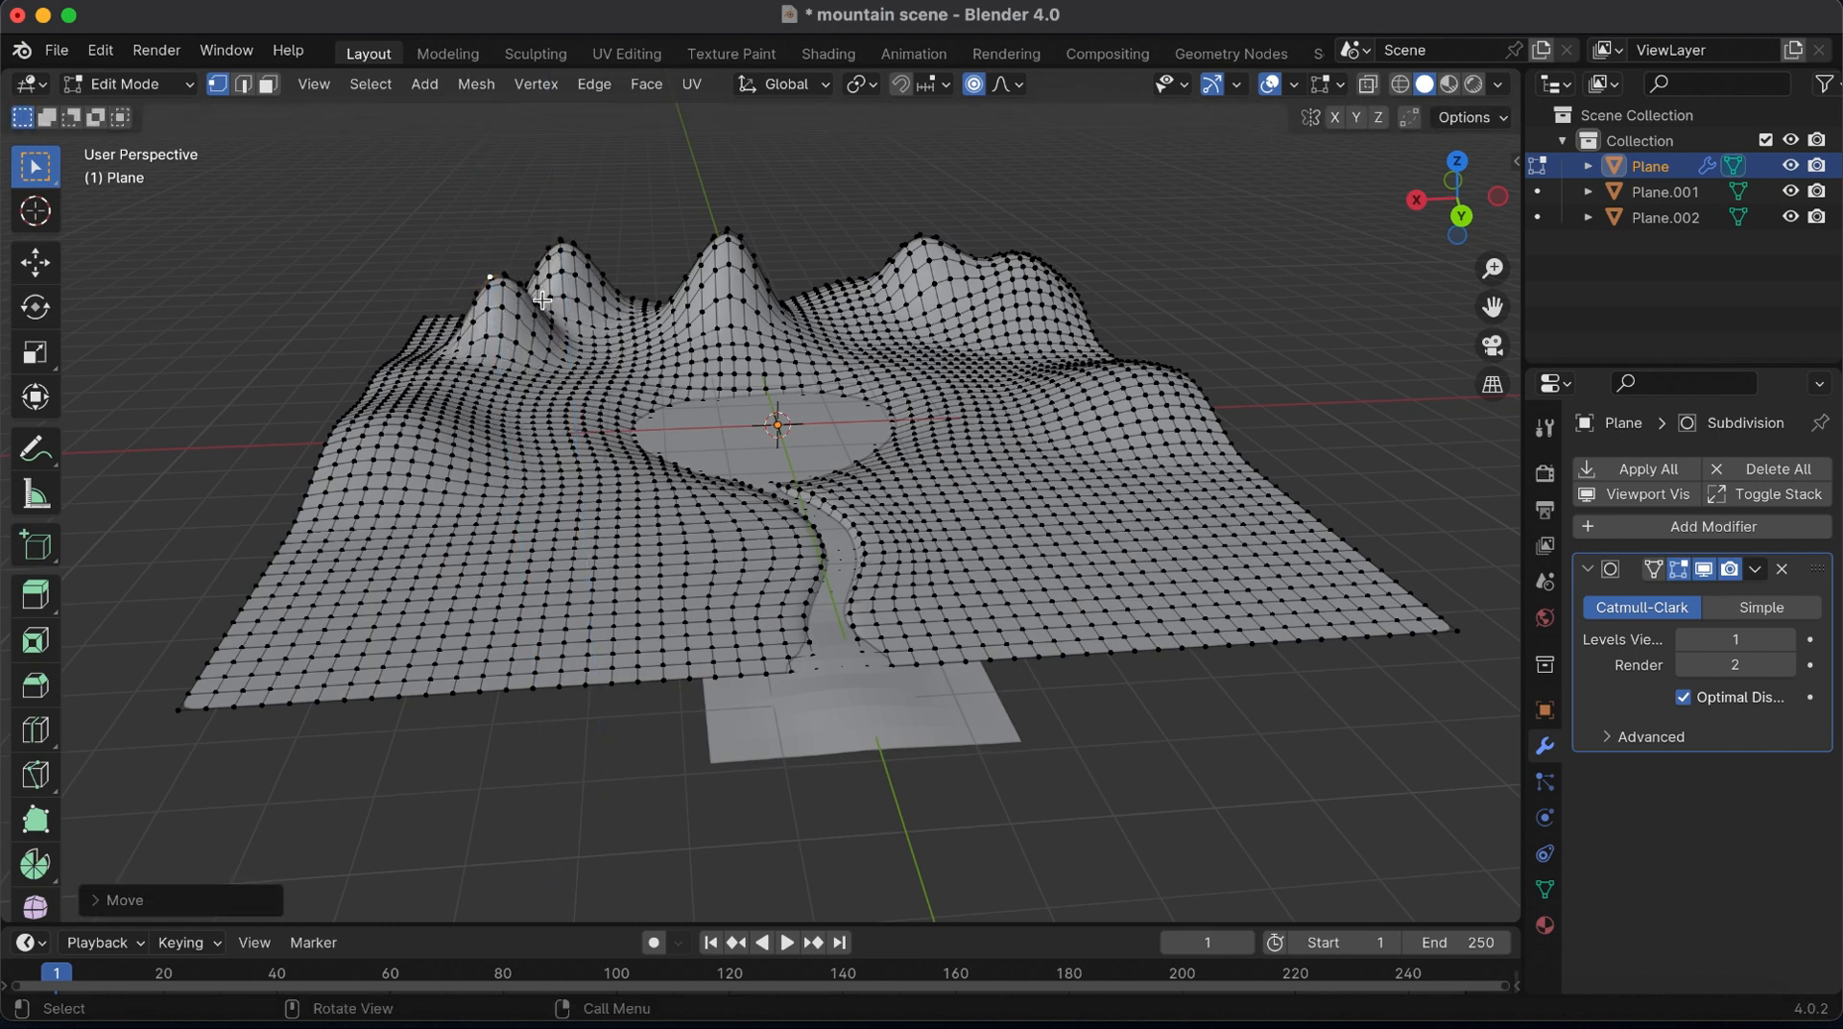
Return to Object Mode and save the mountain scene file
key(Tab)
drag(1491, 261, 1491, 326)
key(super+s)
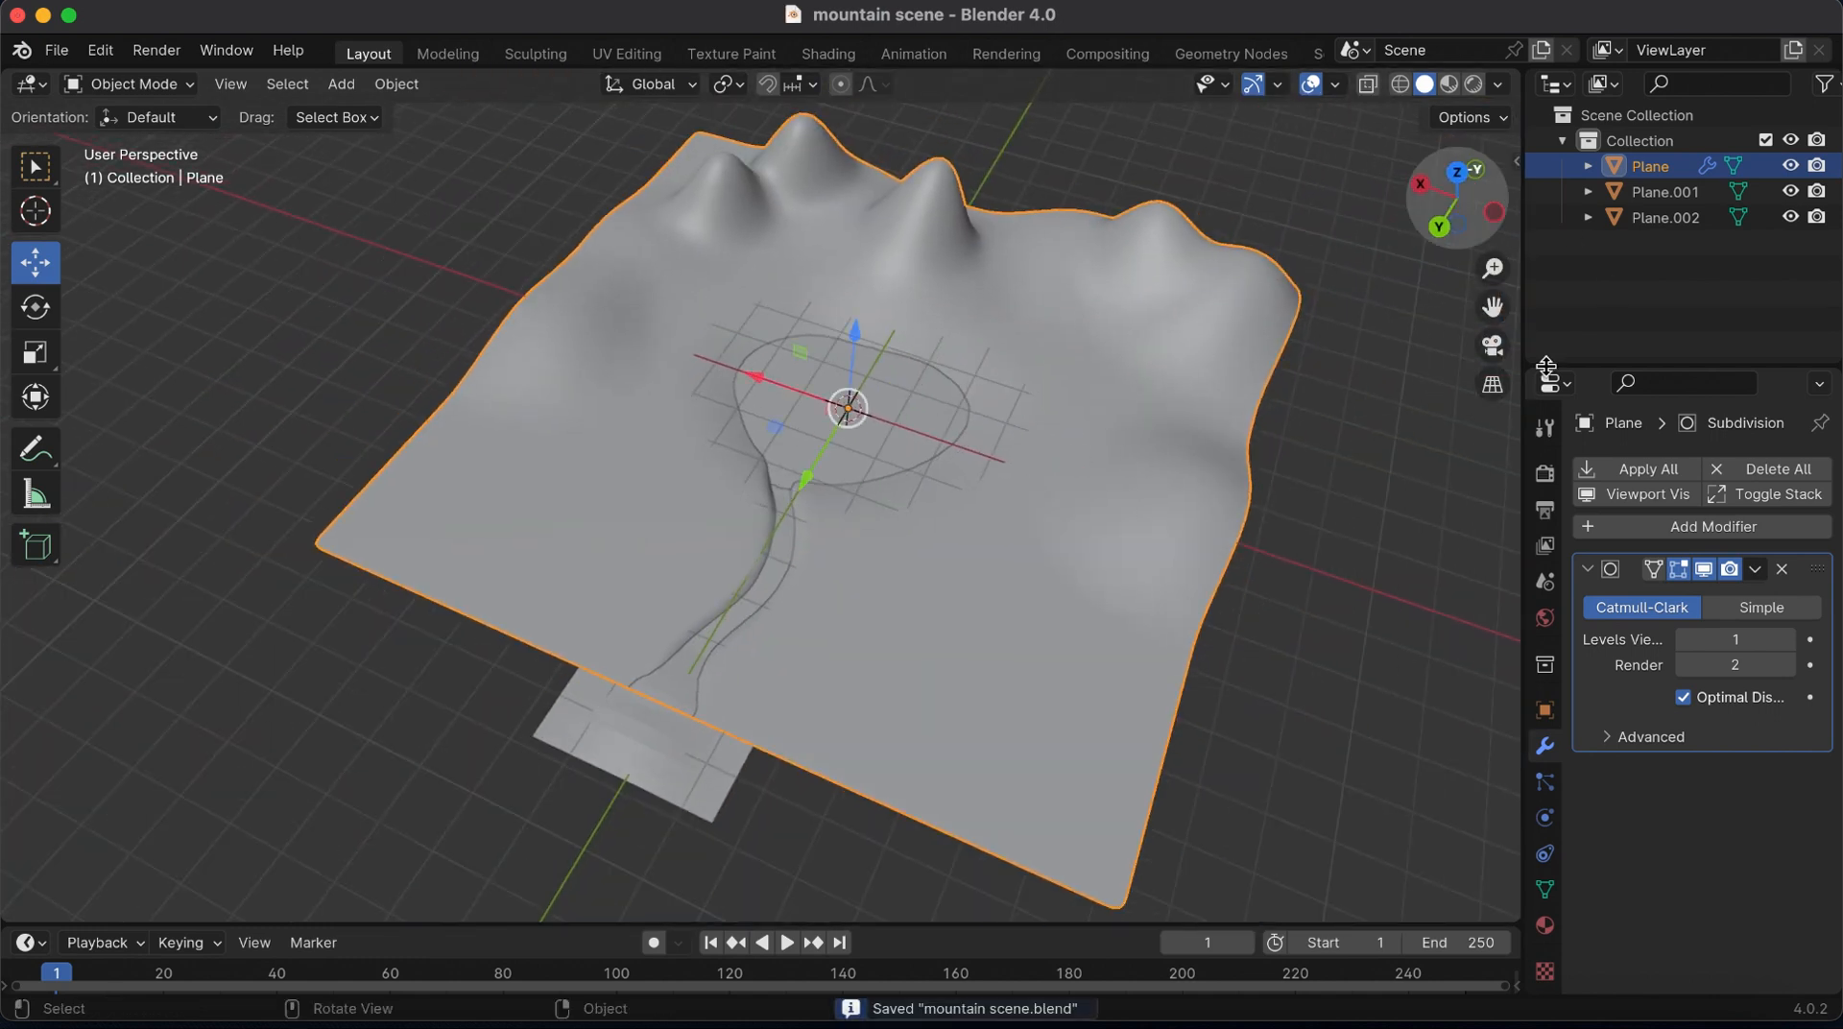
Give the terrain a new material with an Image Texture as its base color, shown in Material Preview shading
click(1545, 925)
click(1448, 83)
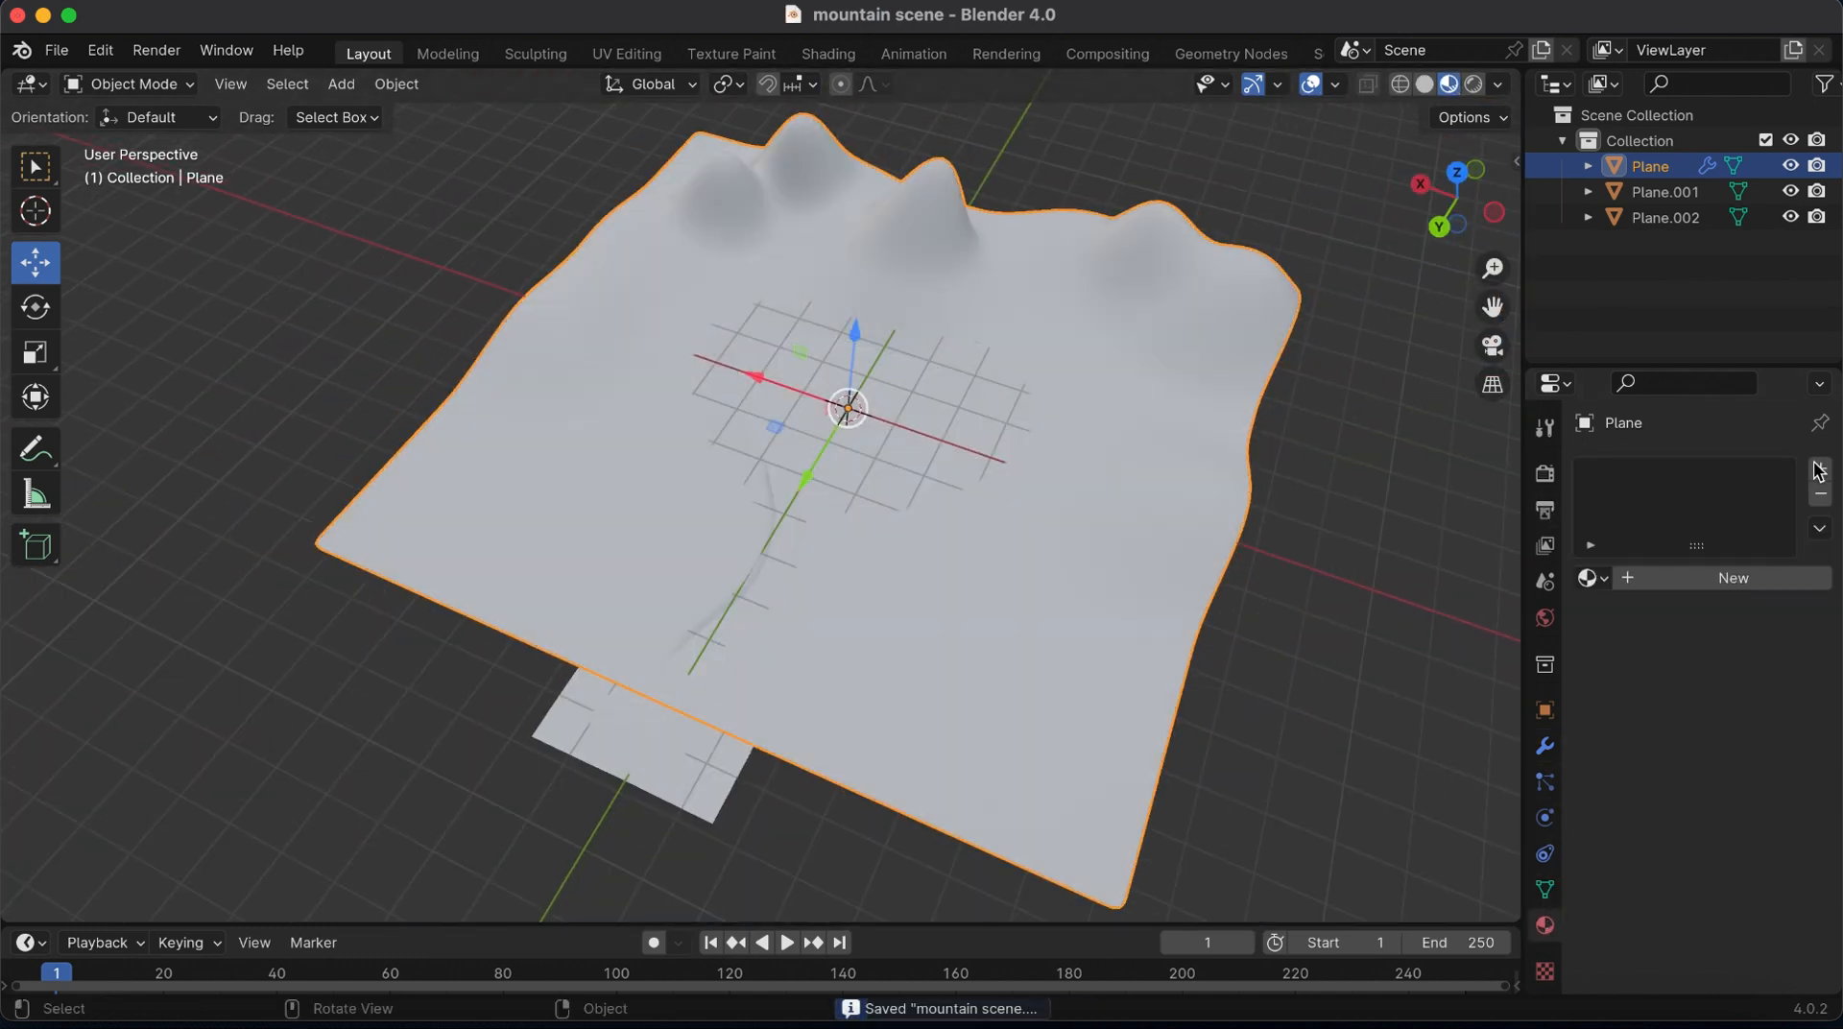
click(1666, 577)
click(1687, 785)
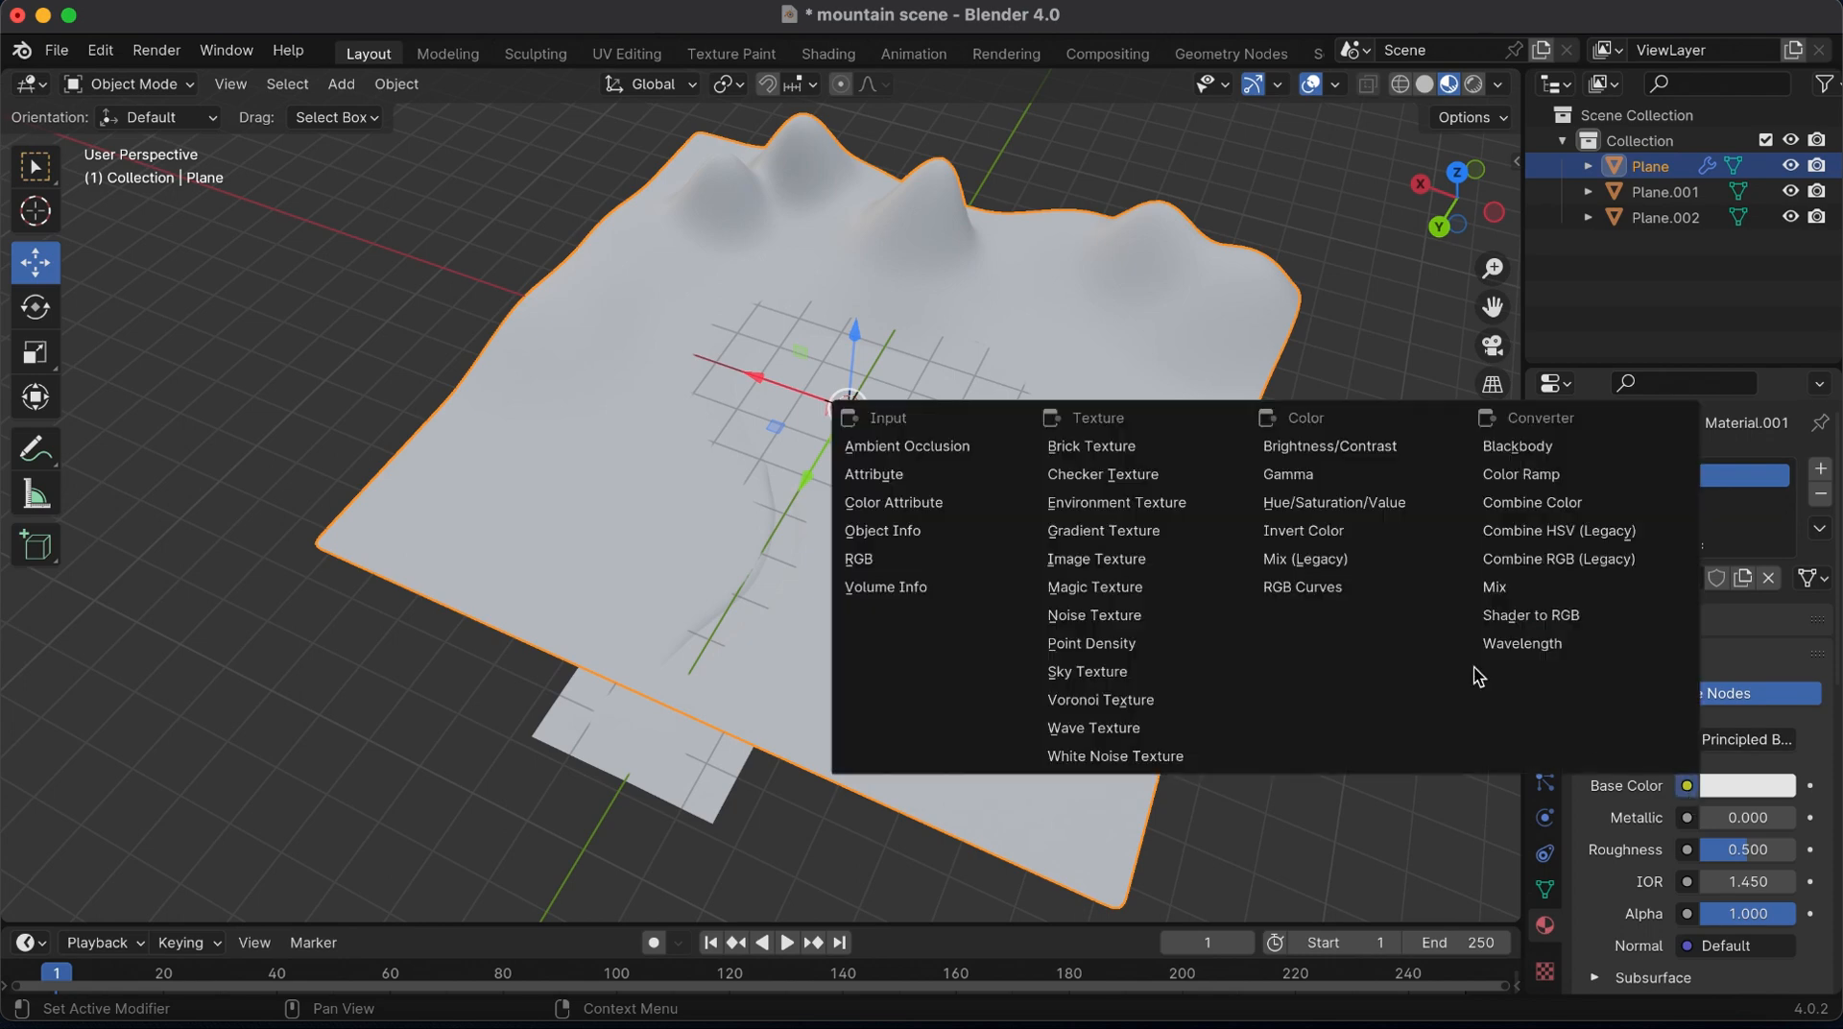
click(1104, 564)
Search the Downloads folder for ground images and load ground.jpeg as the terrain's base color texture
click(1772, 818)
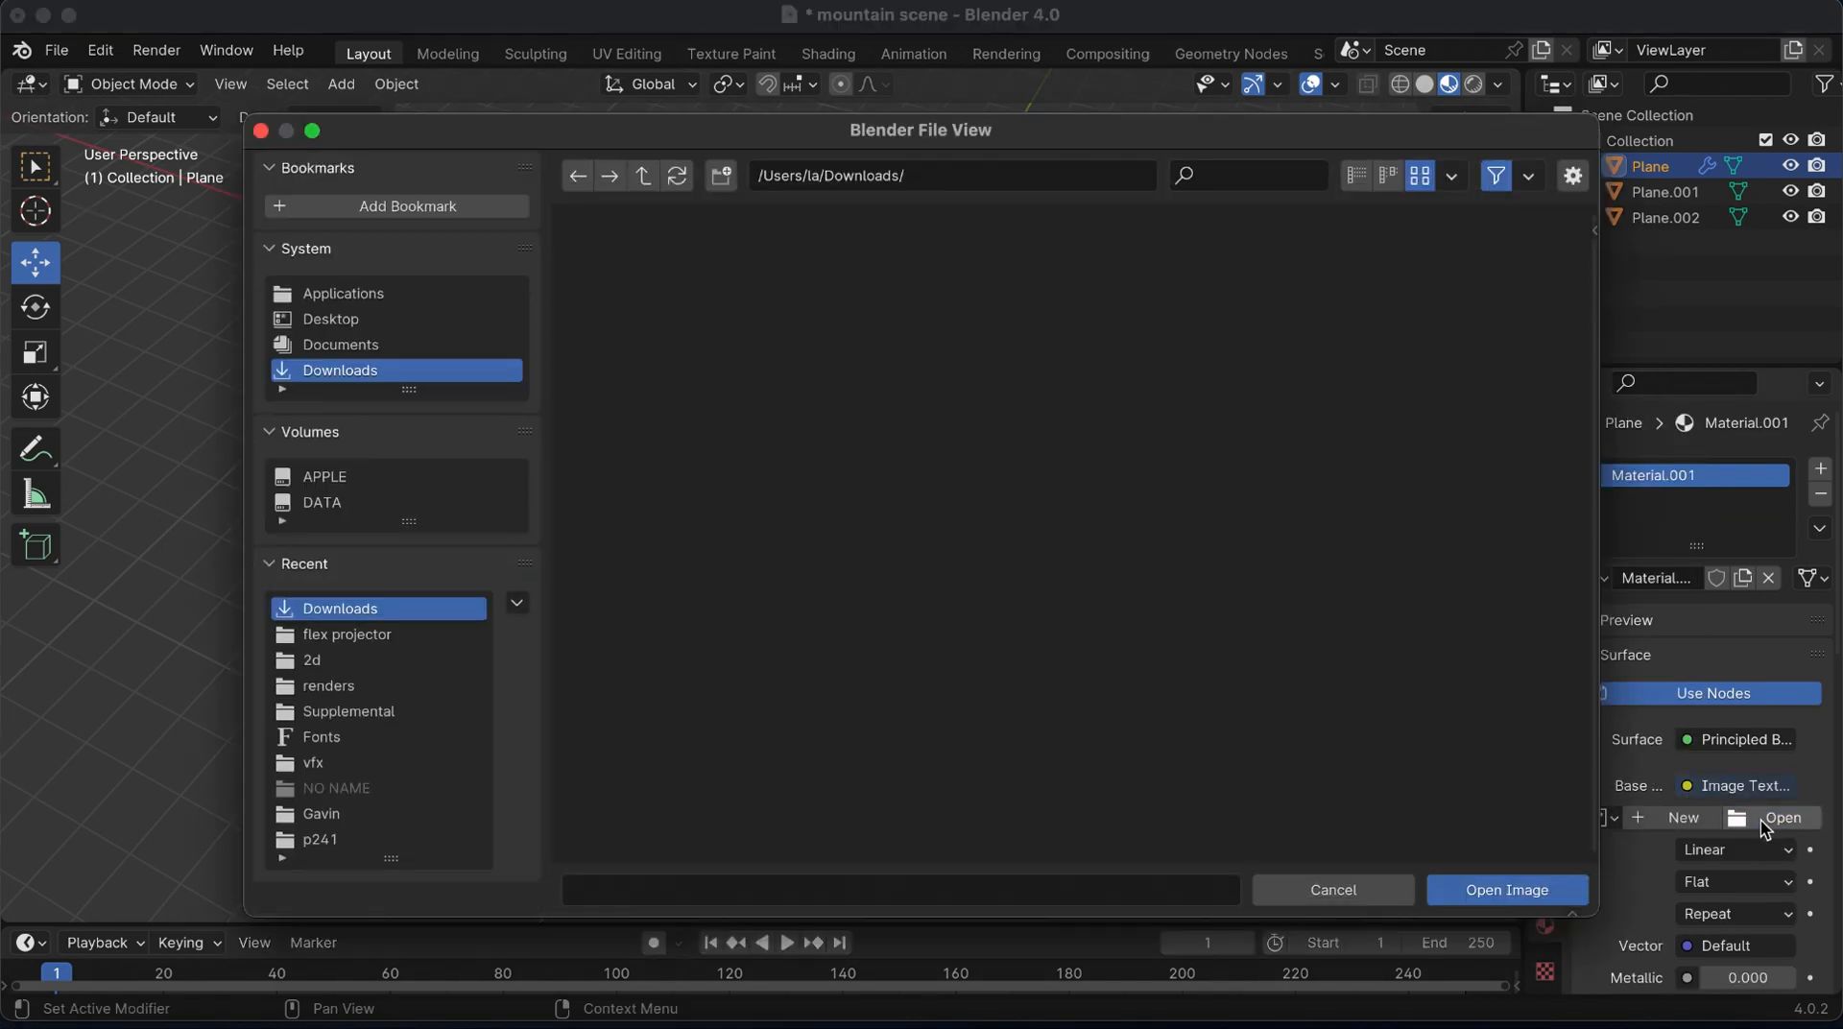
text(grass)
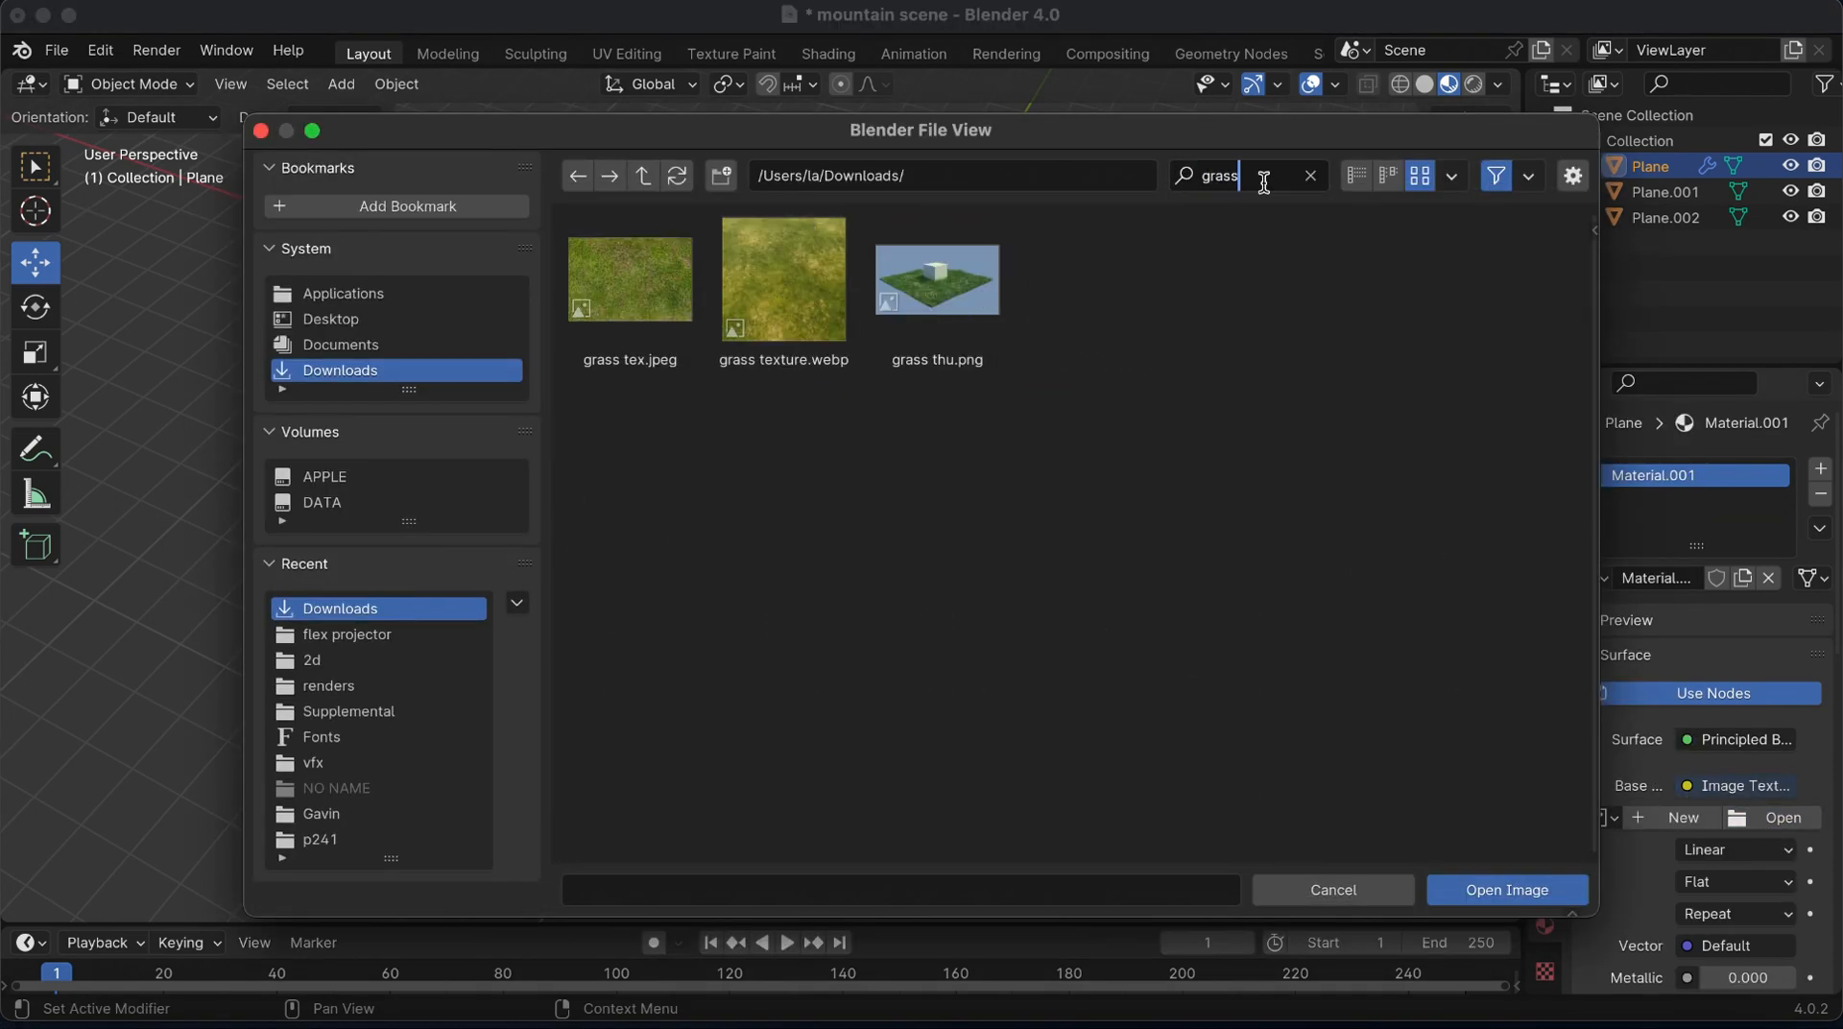
key(BackSpace)
key(BackSpace)
key(BackSpace)
key(BackSpace)
key(BackSpace)
text(grou)
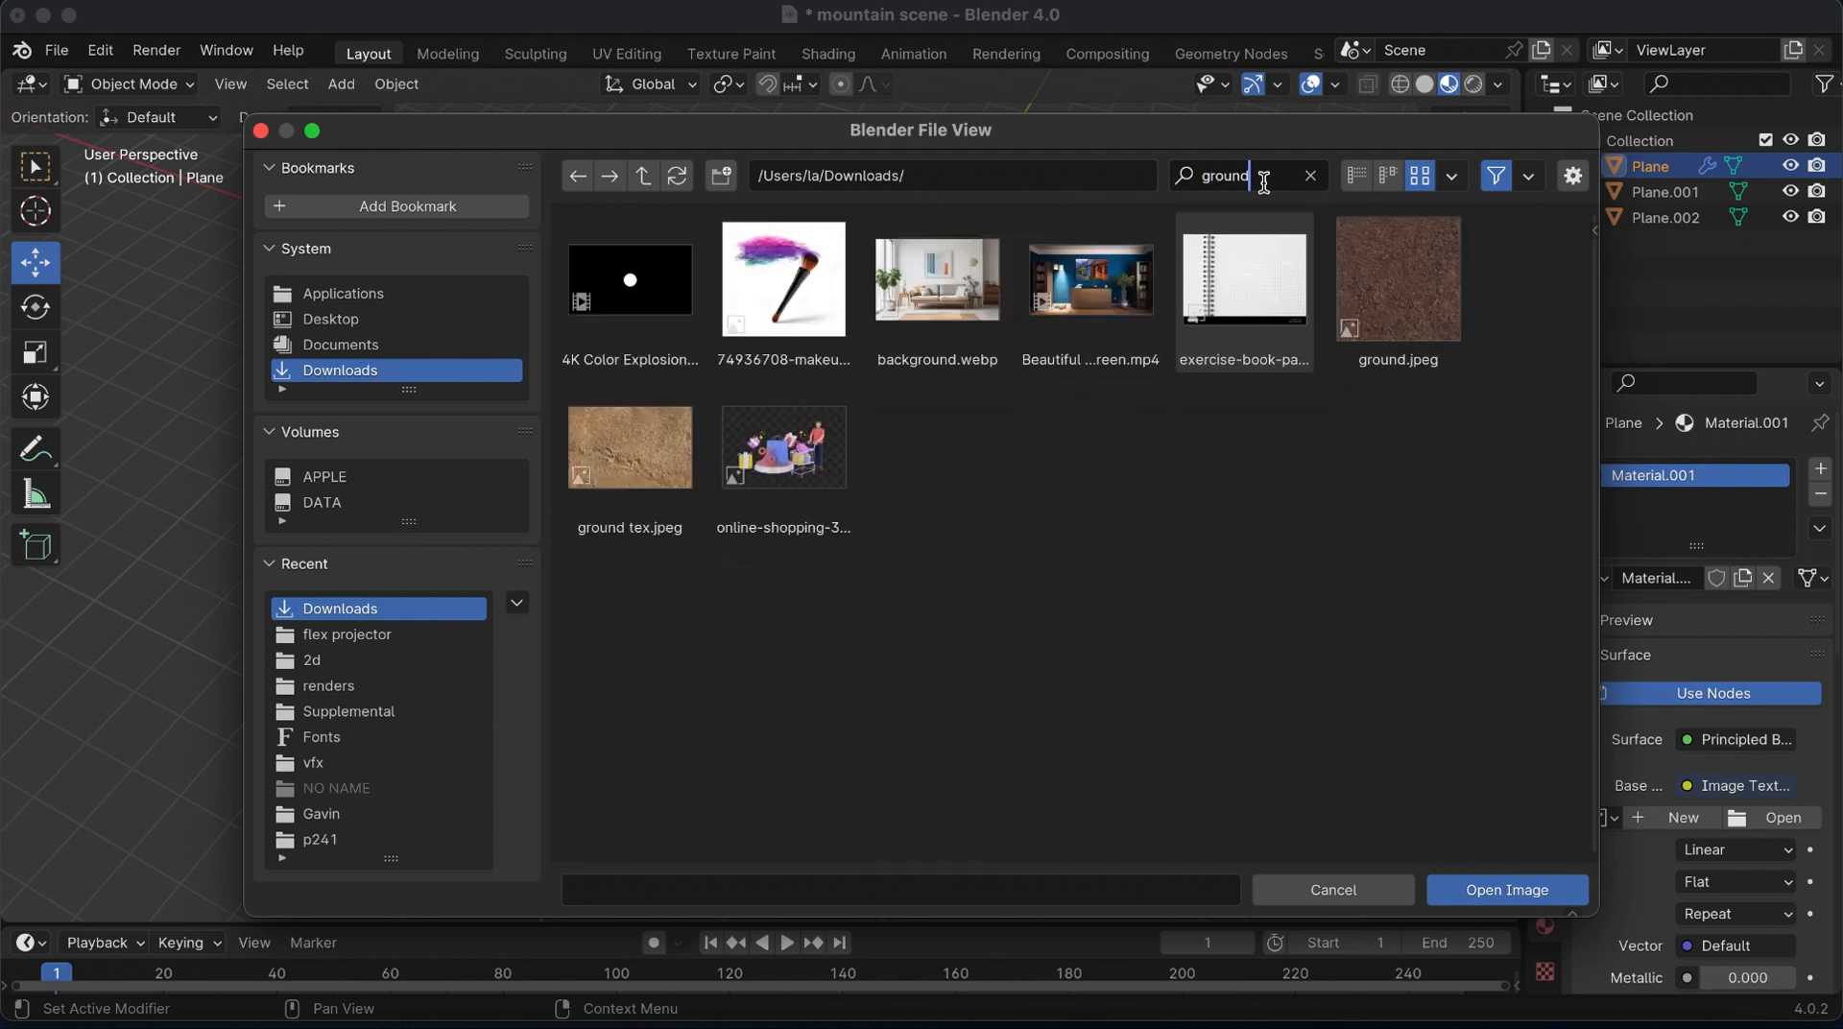
text(nd)
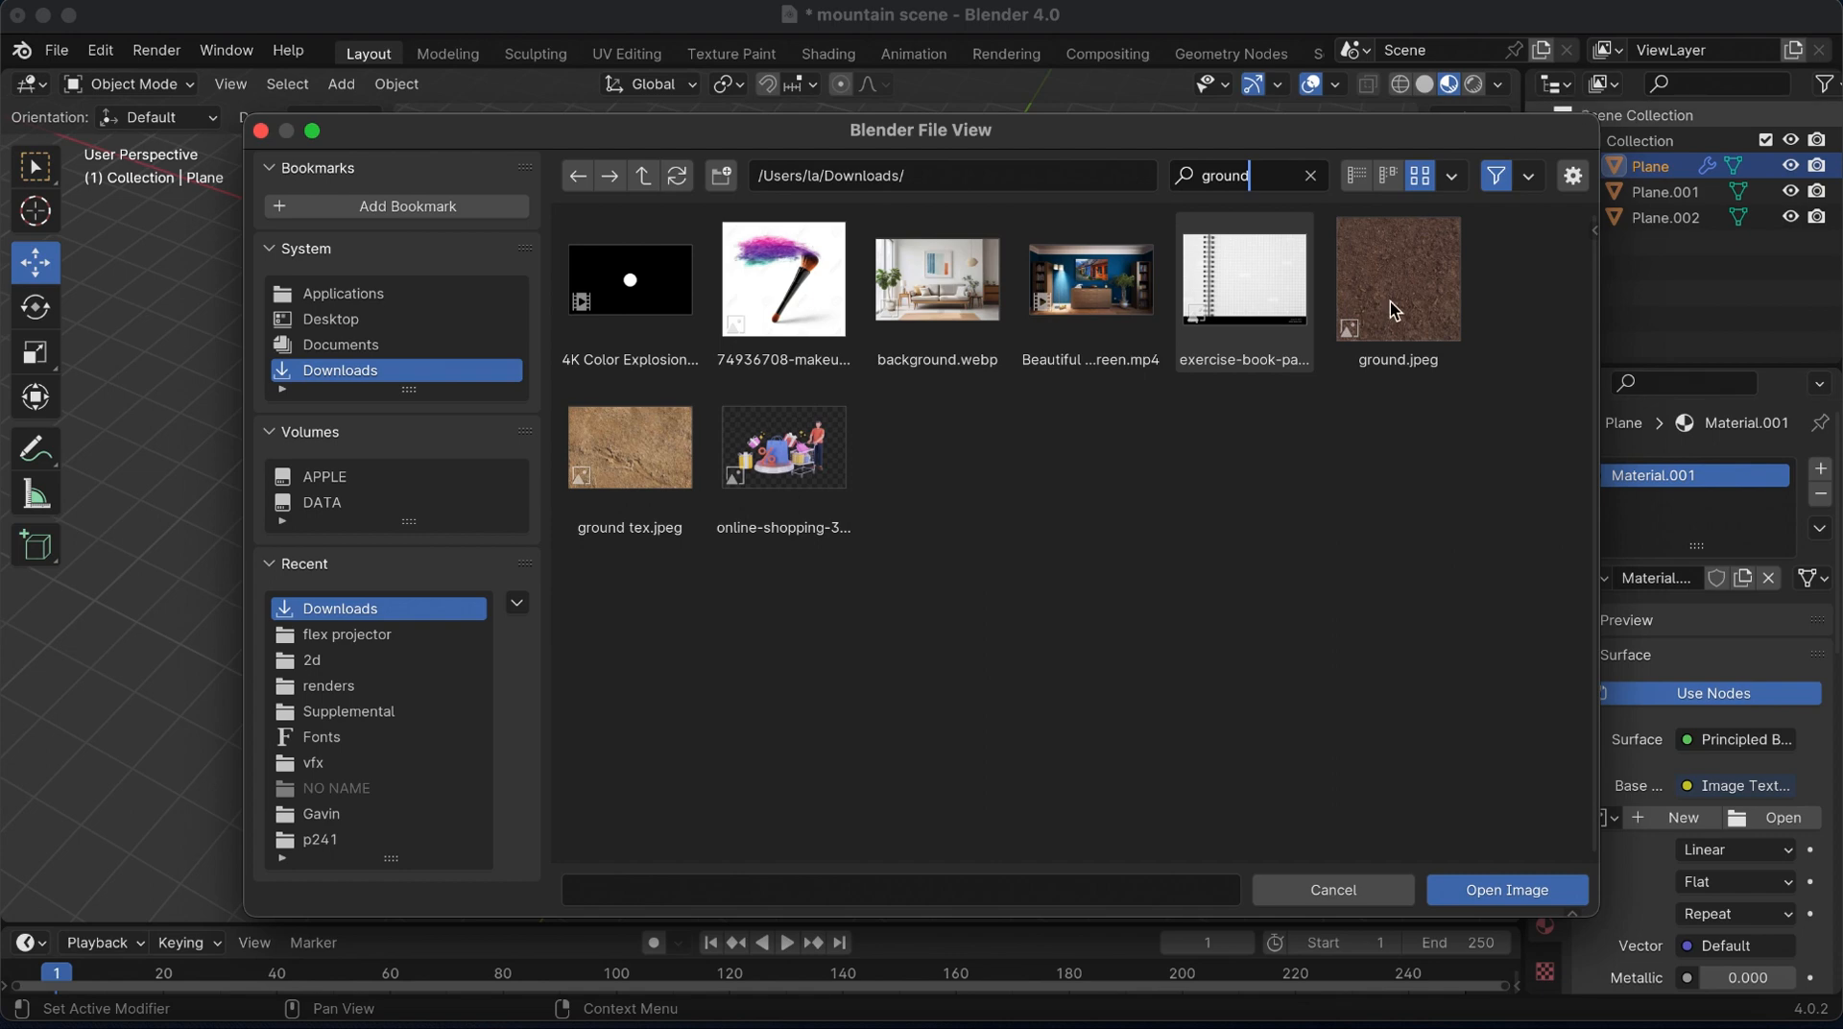
click(1400, 300)
click(1506, 890)
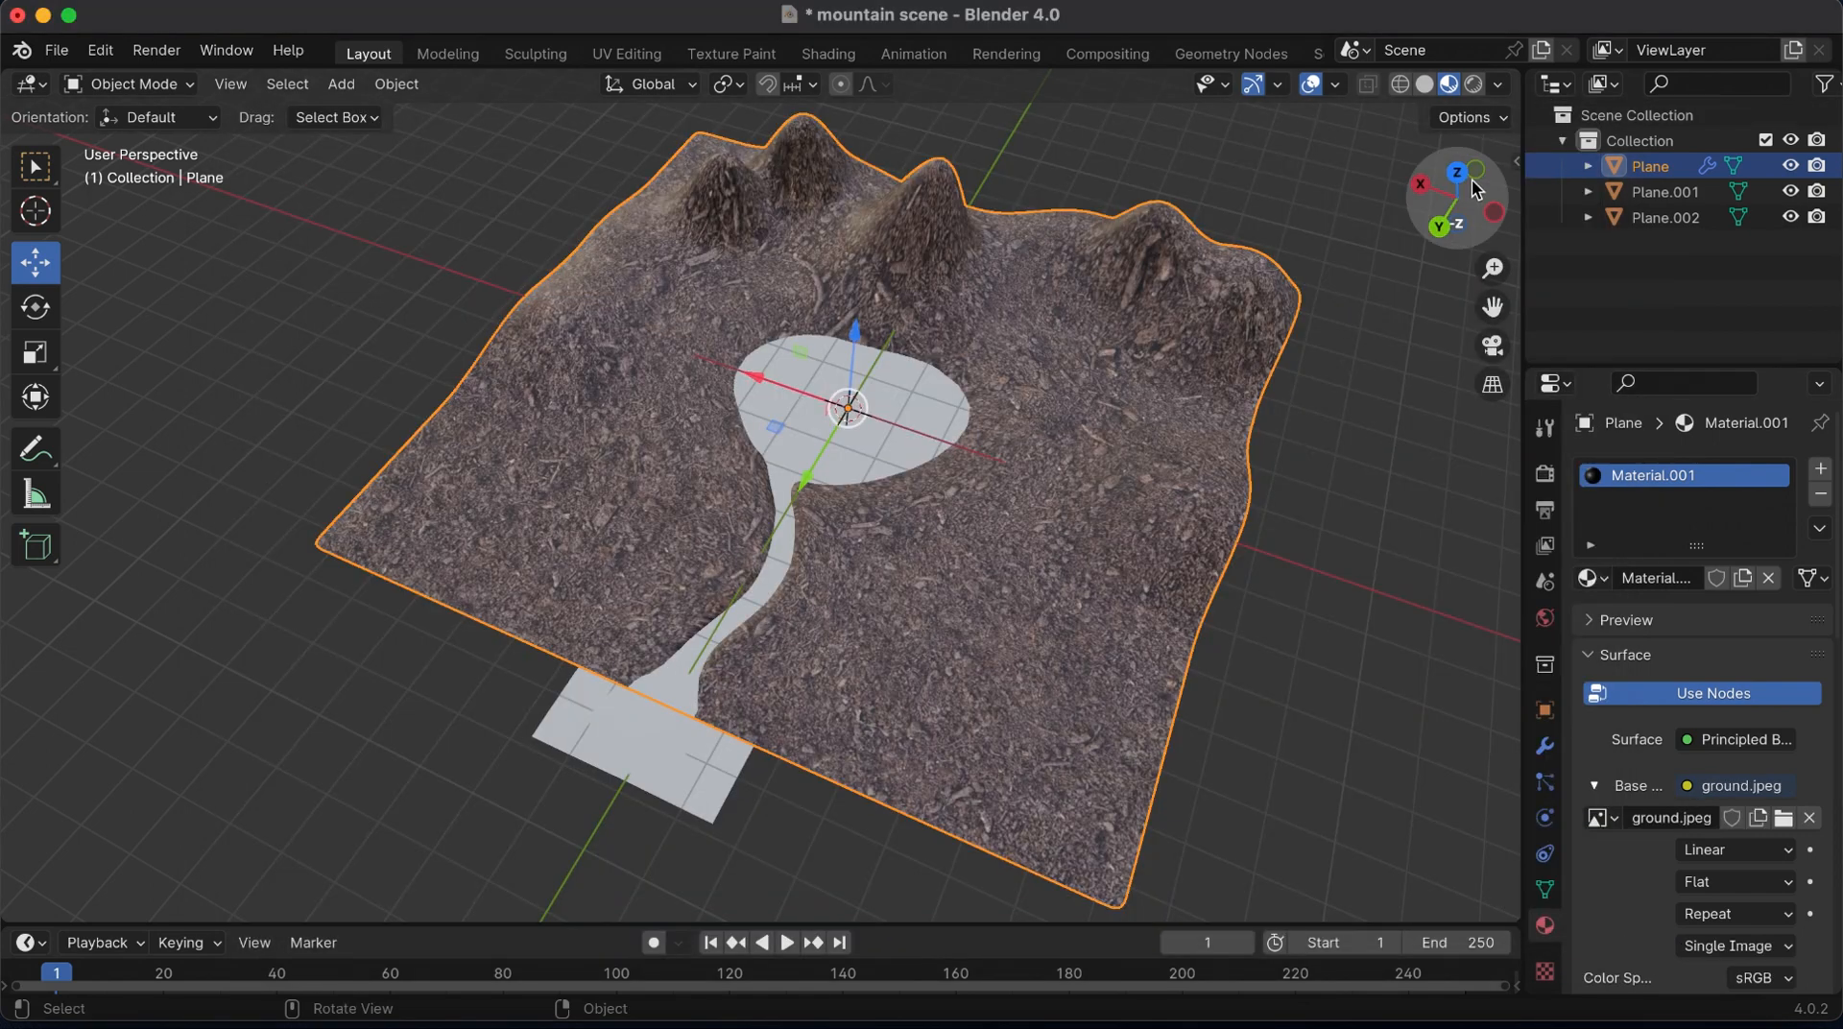
Set the terrain material's roughness to 1.000
drag(1473, 181, 1526, 182)
scroll(1748, 875, down, 2)
scroll(1750, 880, down, 2)
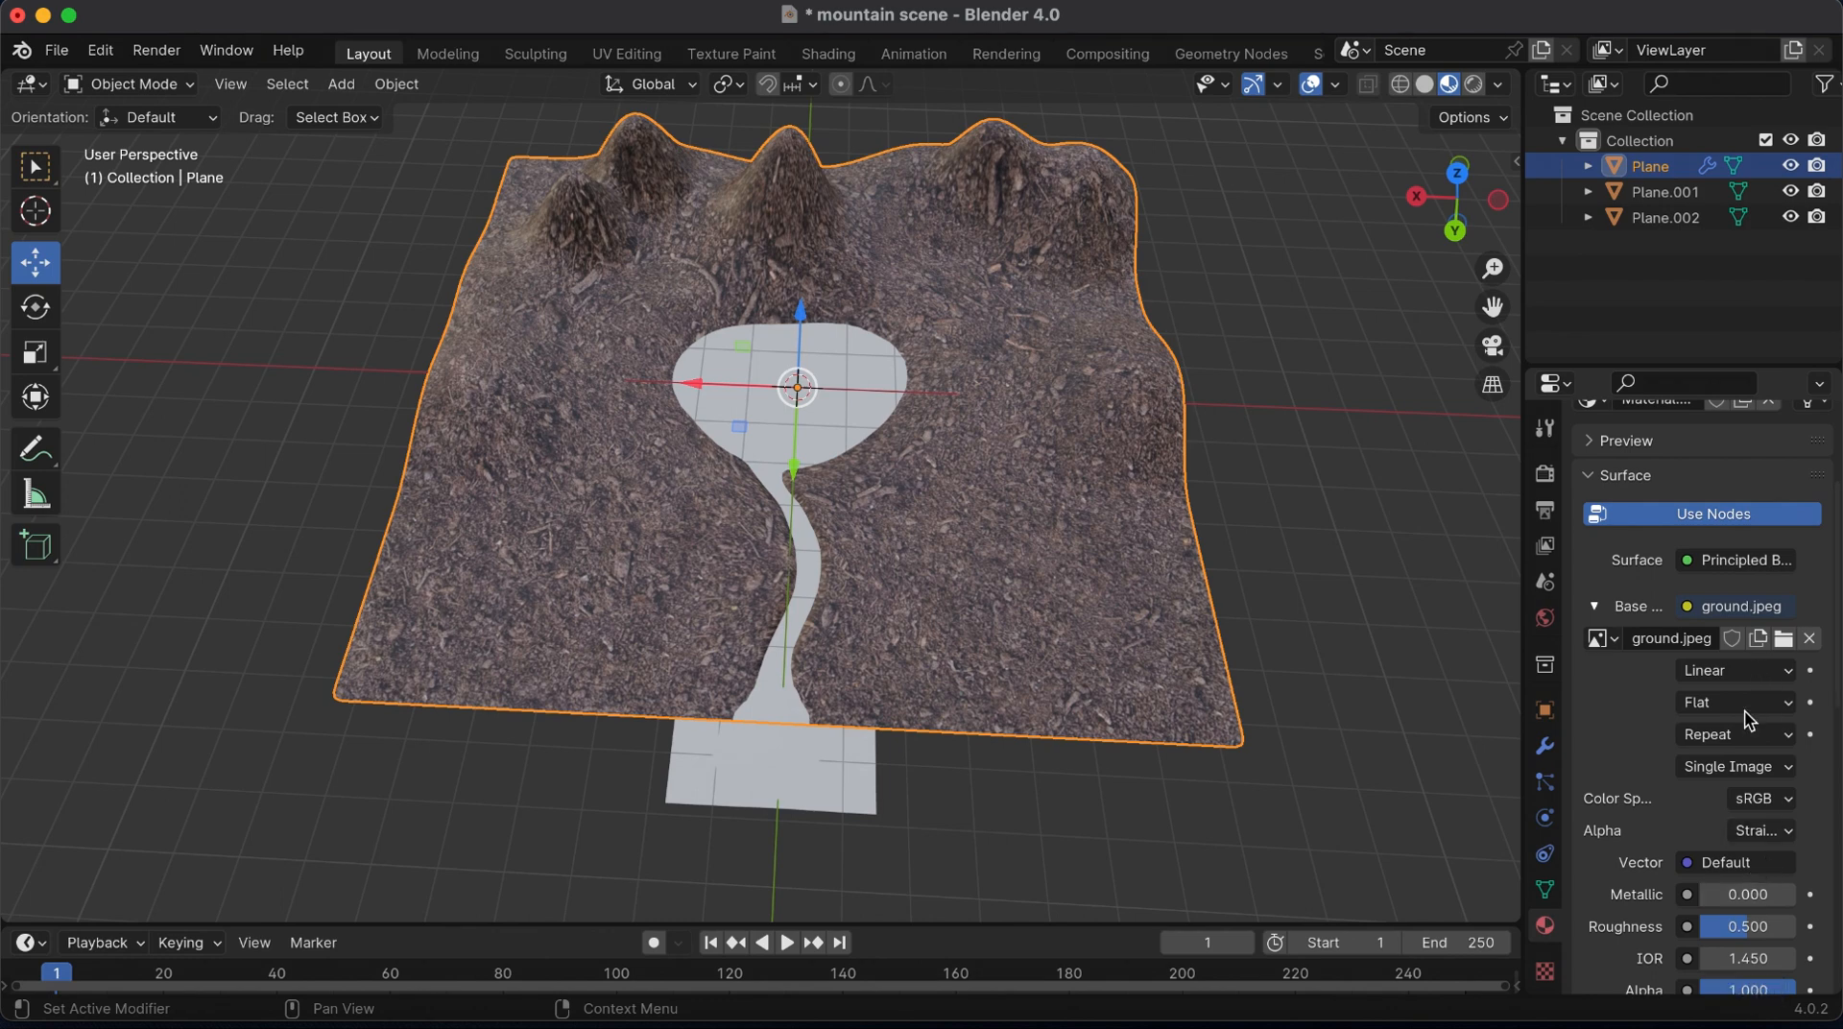
scroll(1748, 869, down, 4)
drag(1750, 753, 1804, 753)
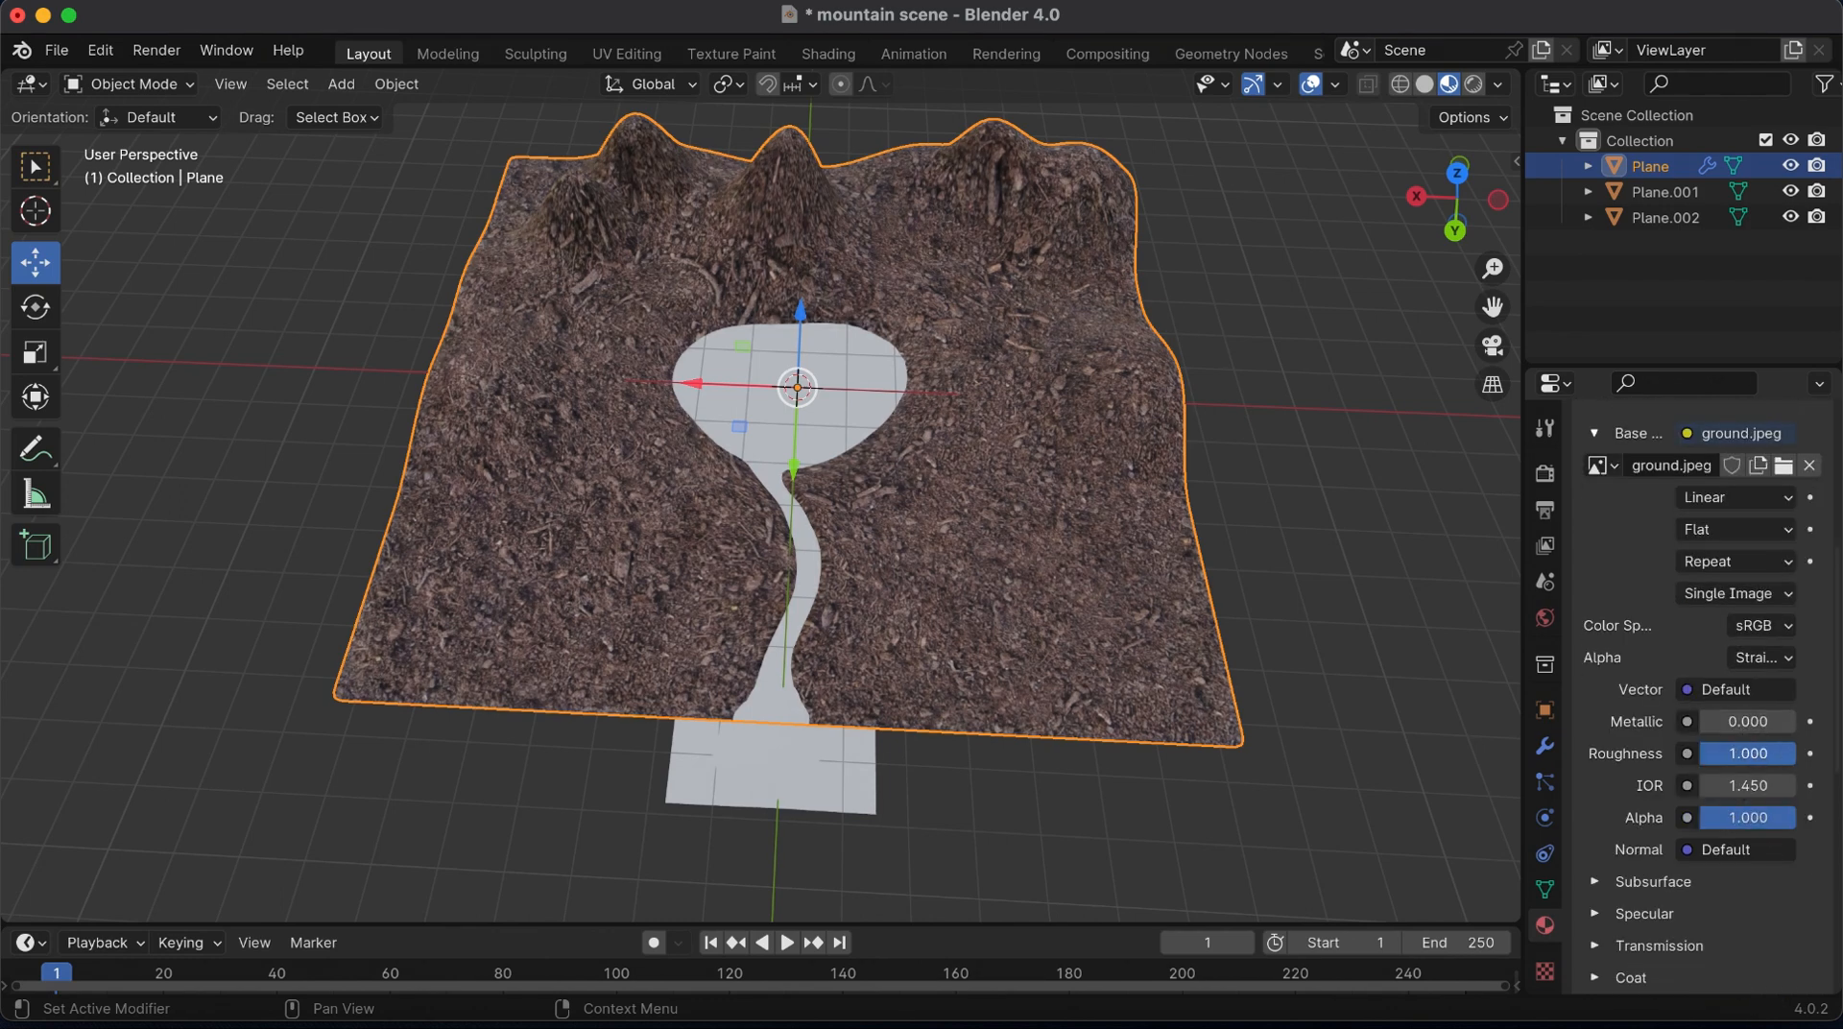
Widen the properties area, select the terrain's whole mesh, and unwrap its UVs with Unwrap
drag(1459, 179, 1321, 136)
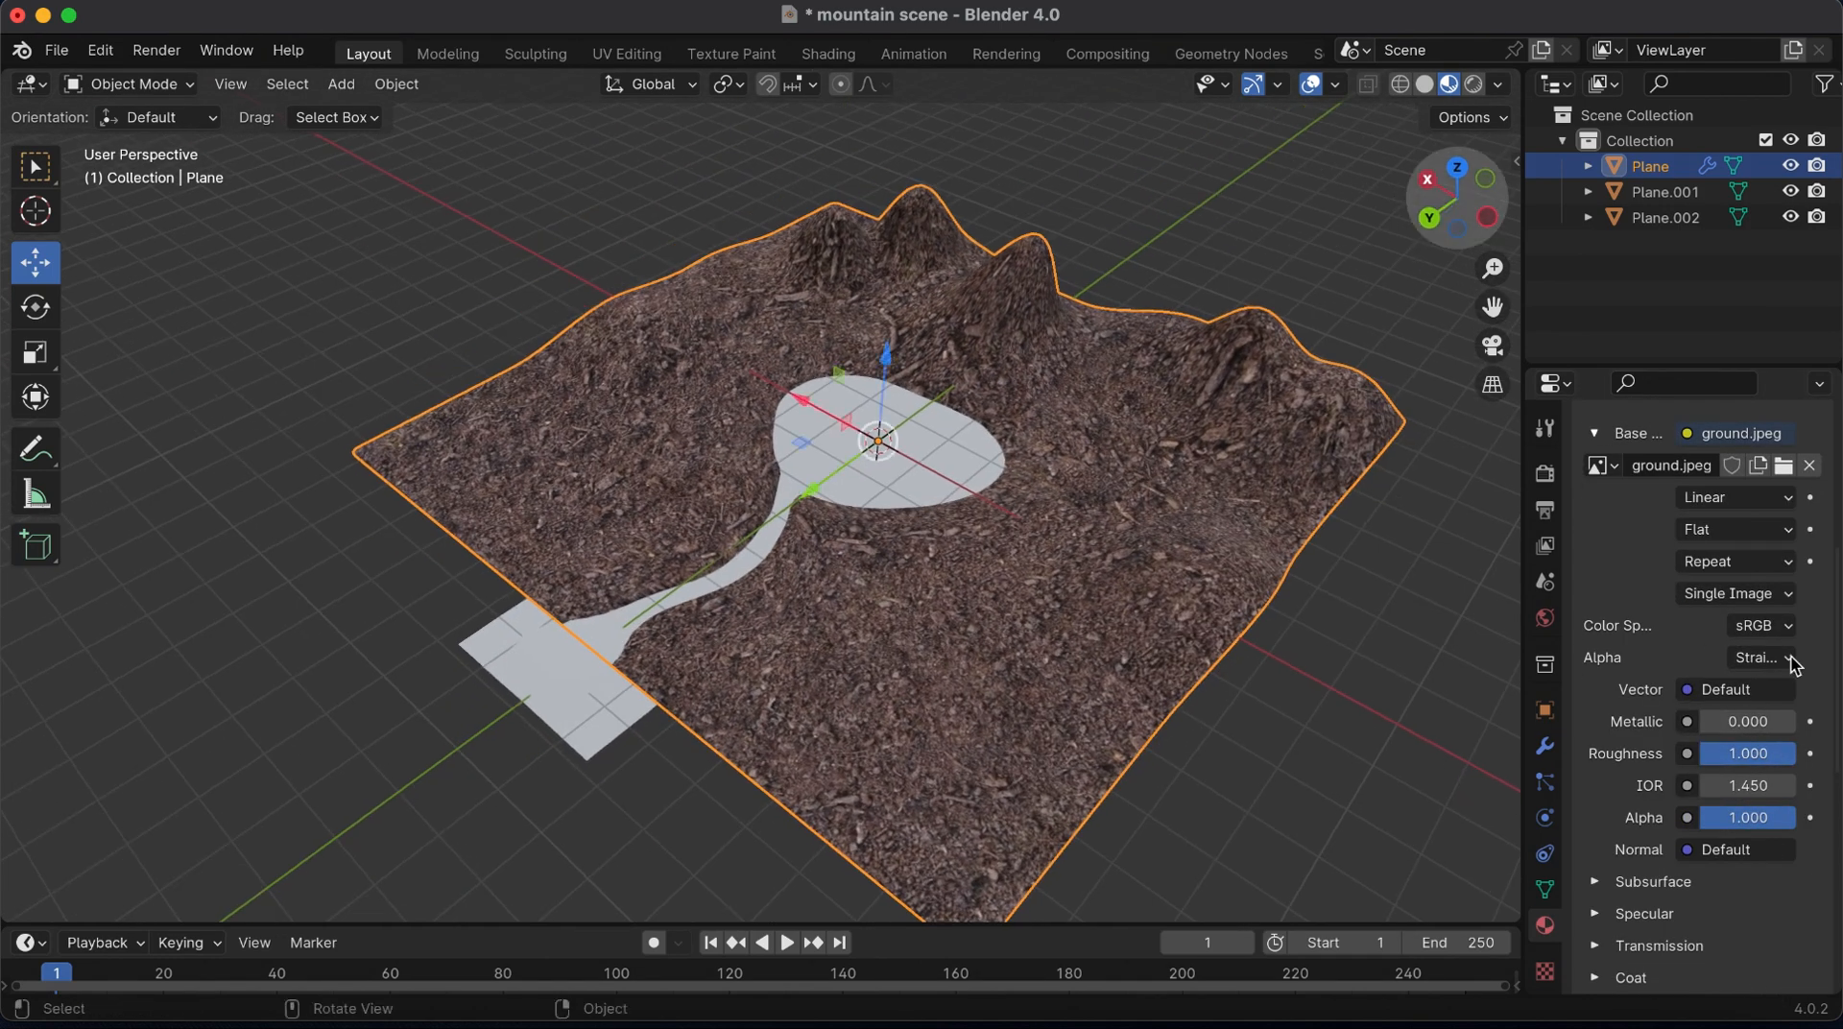
drag(1527, 621, 1472, 621)
scroll(766, 688, up, 3)
key(Tab)
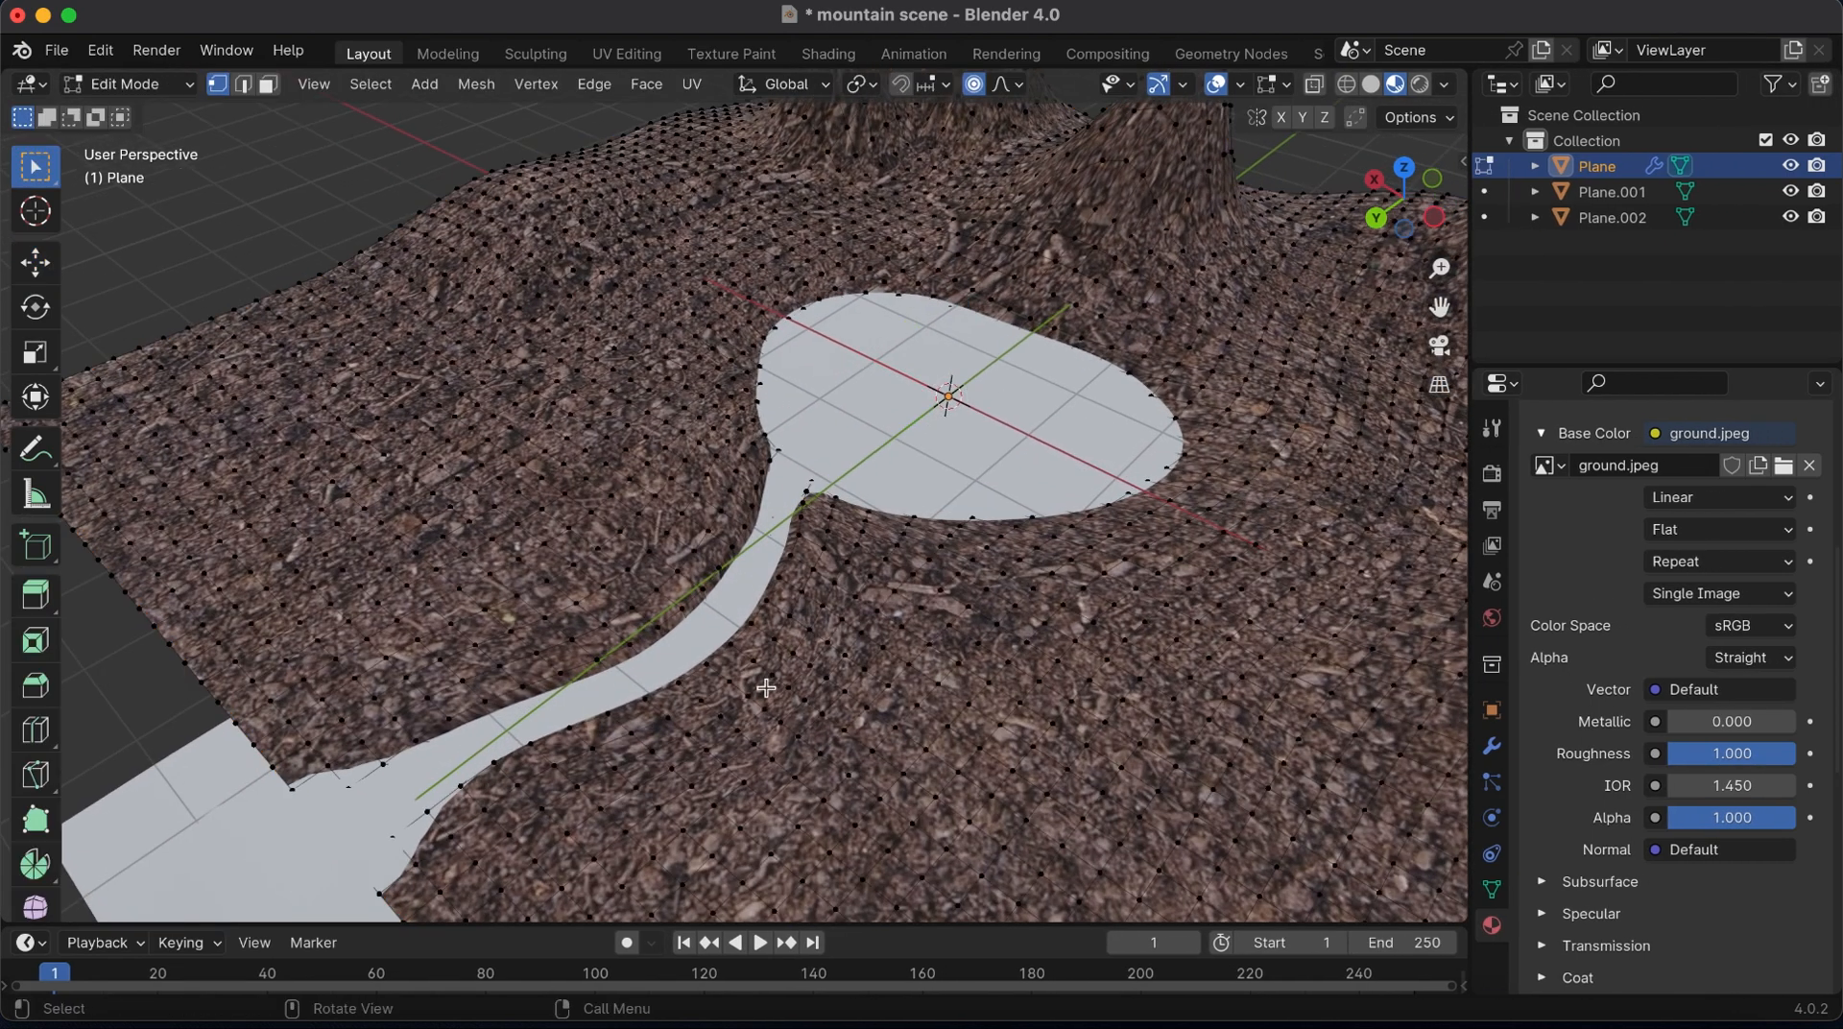
key(a)
key(u)
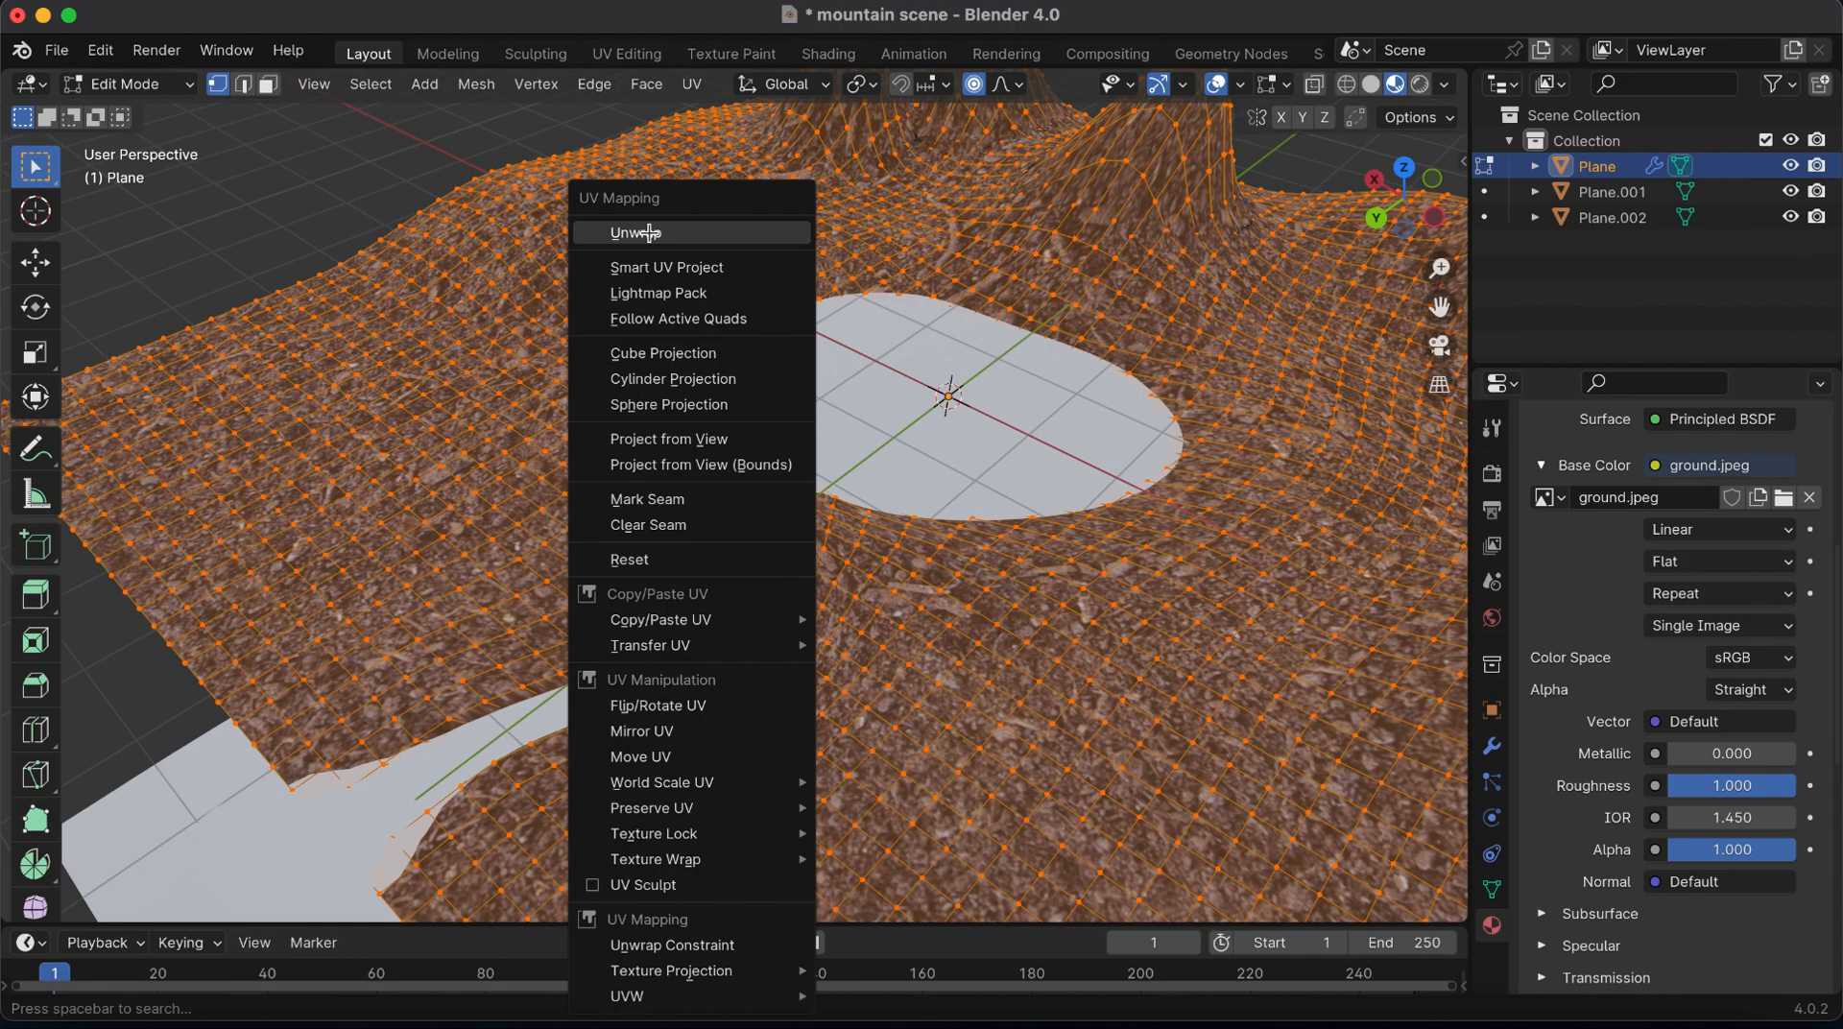
click(707, 231)
key(Tab)
key(Tab)
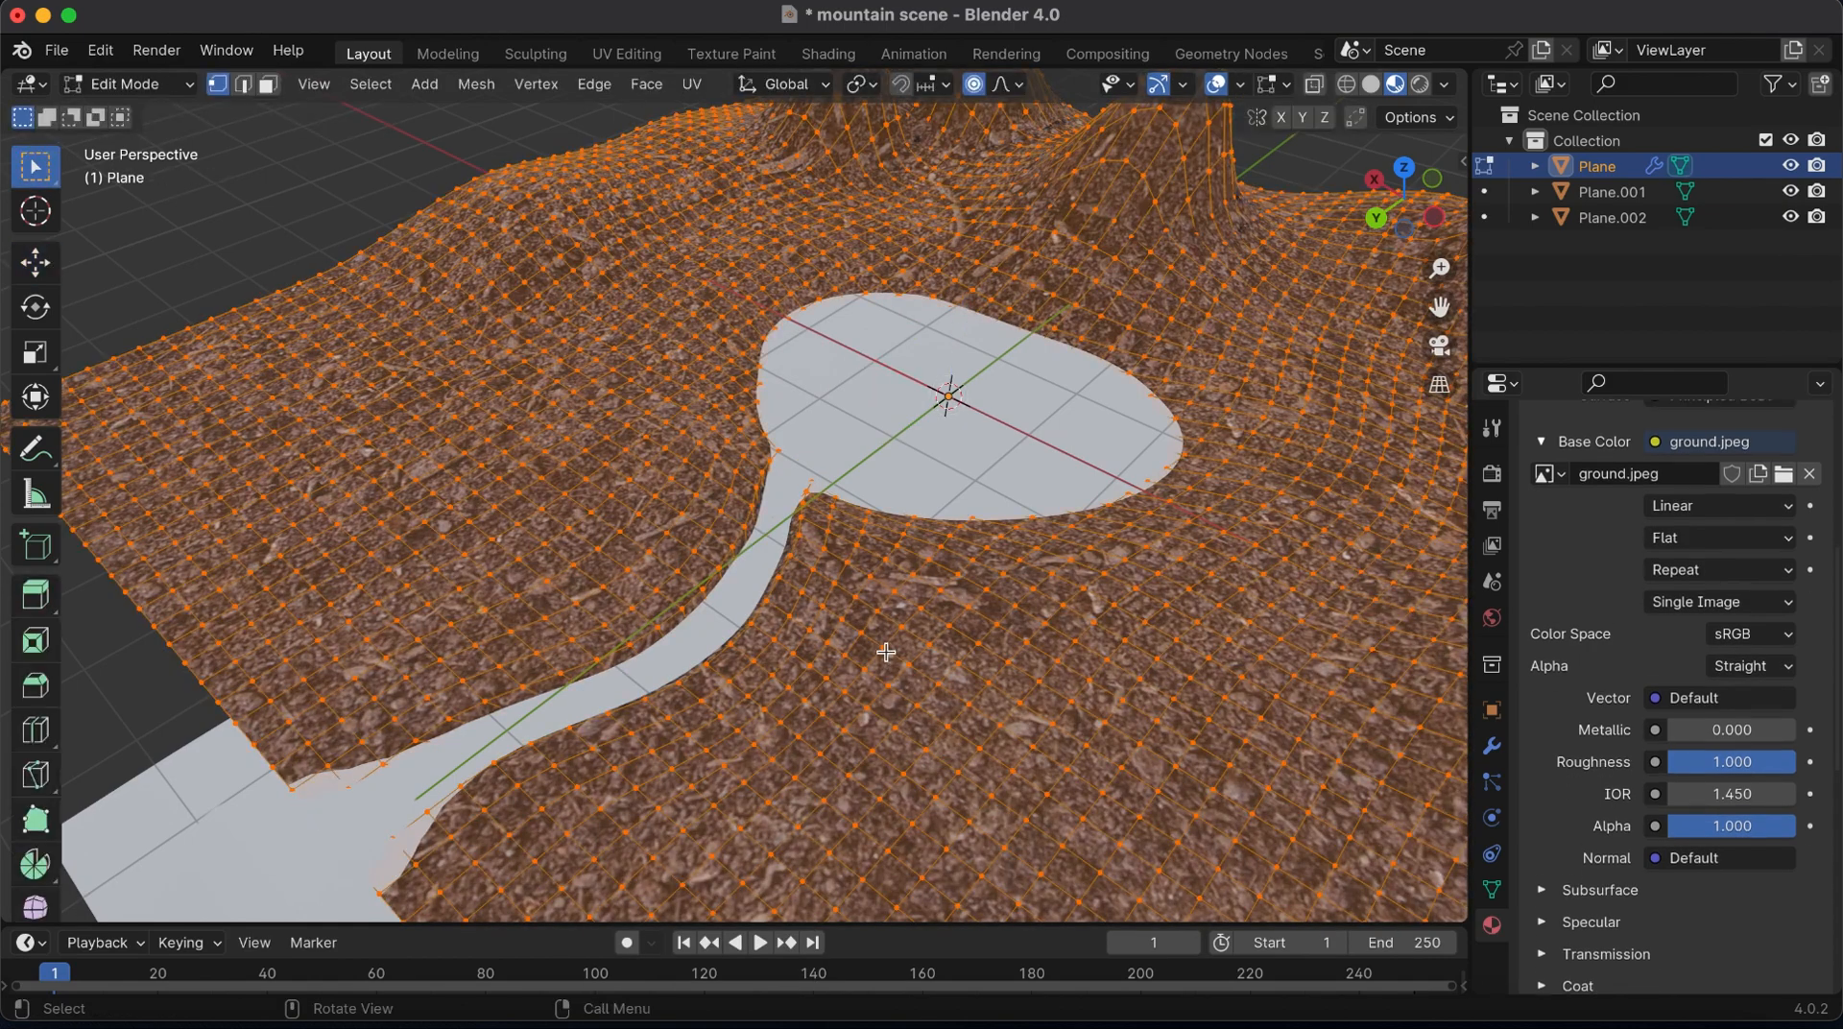
Replace the outliner with a UV Editor and scale the terrain's UVs up so the ground texture repeats more finely
click(1503, 84)
click(689, 211)
scroll(1690, 288, up, 3)
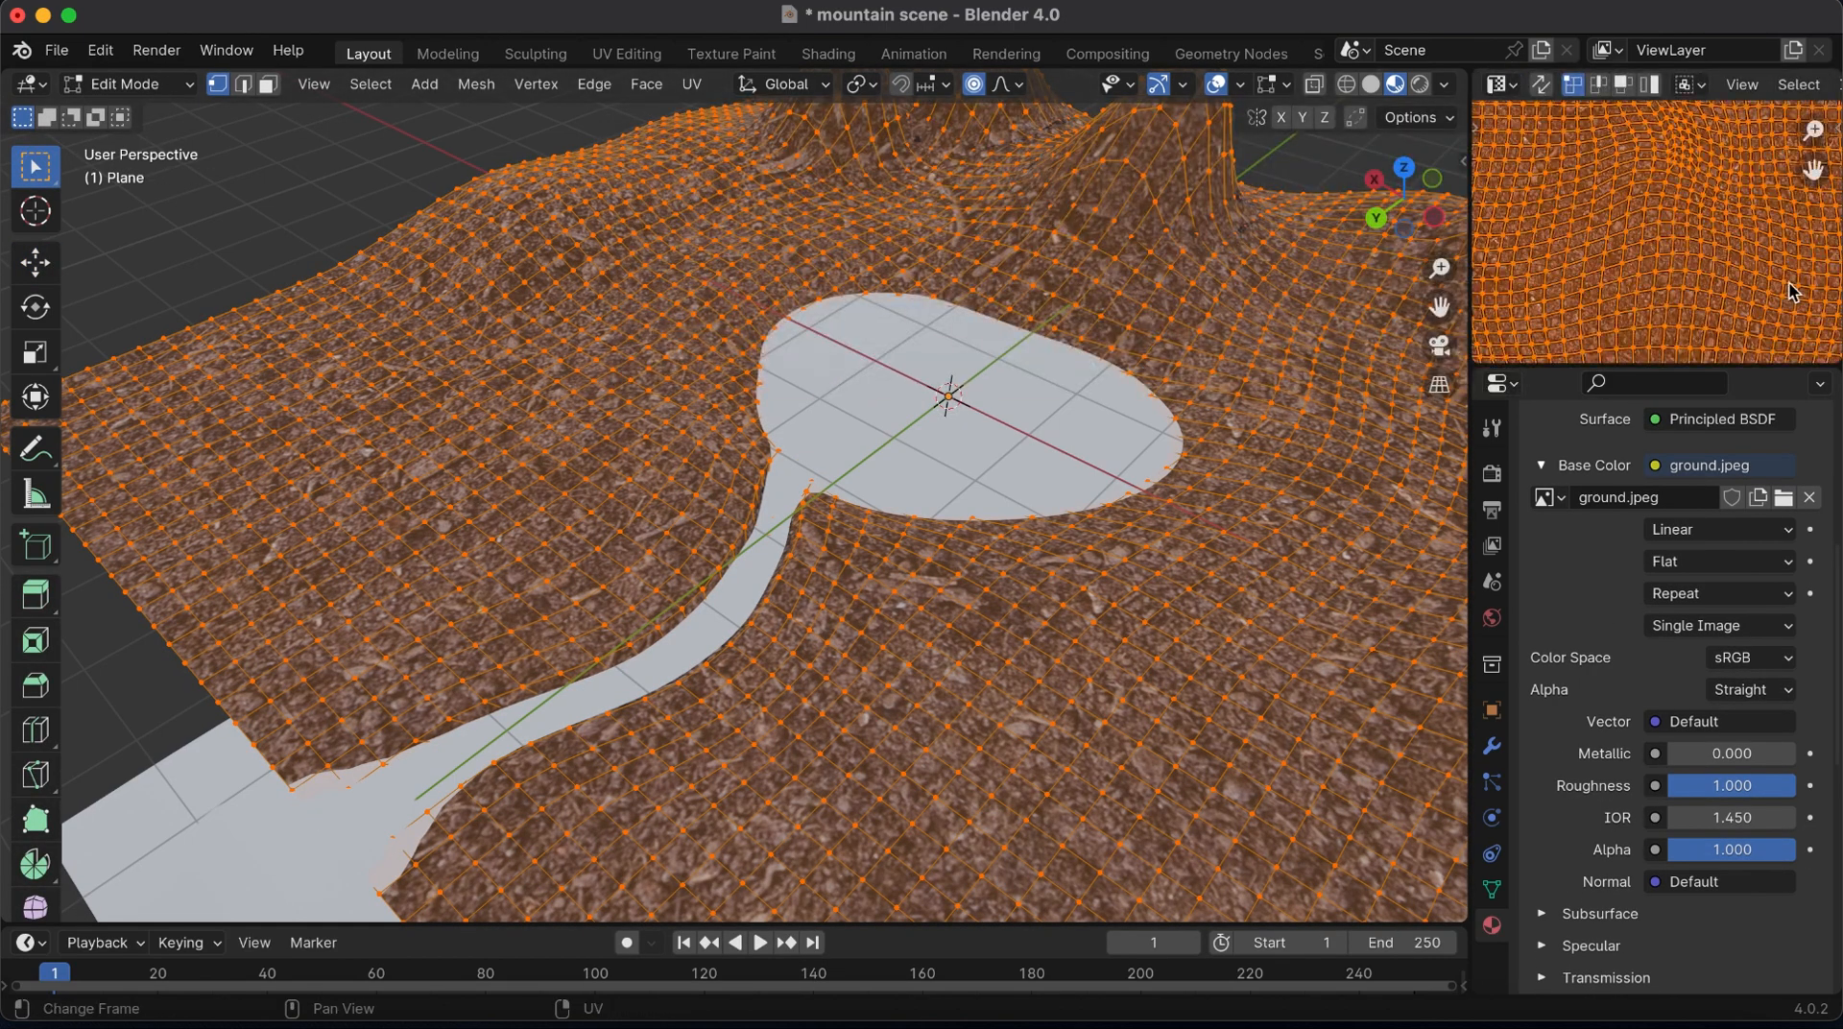
key(s)
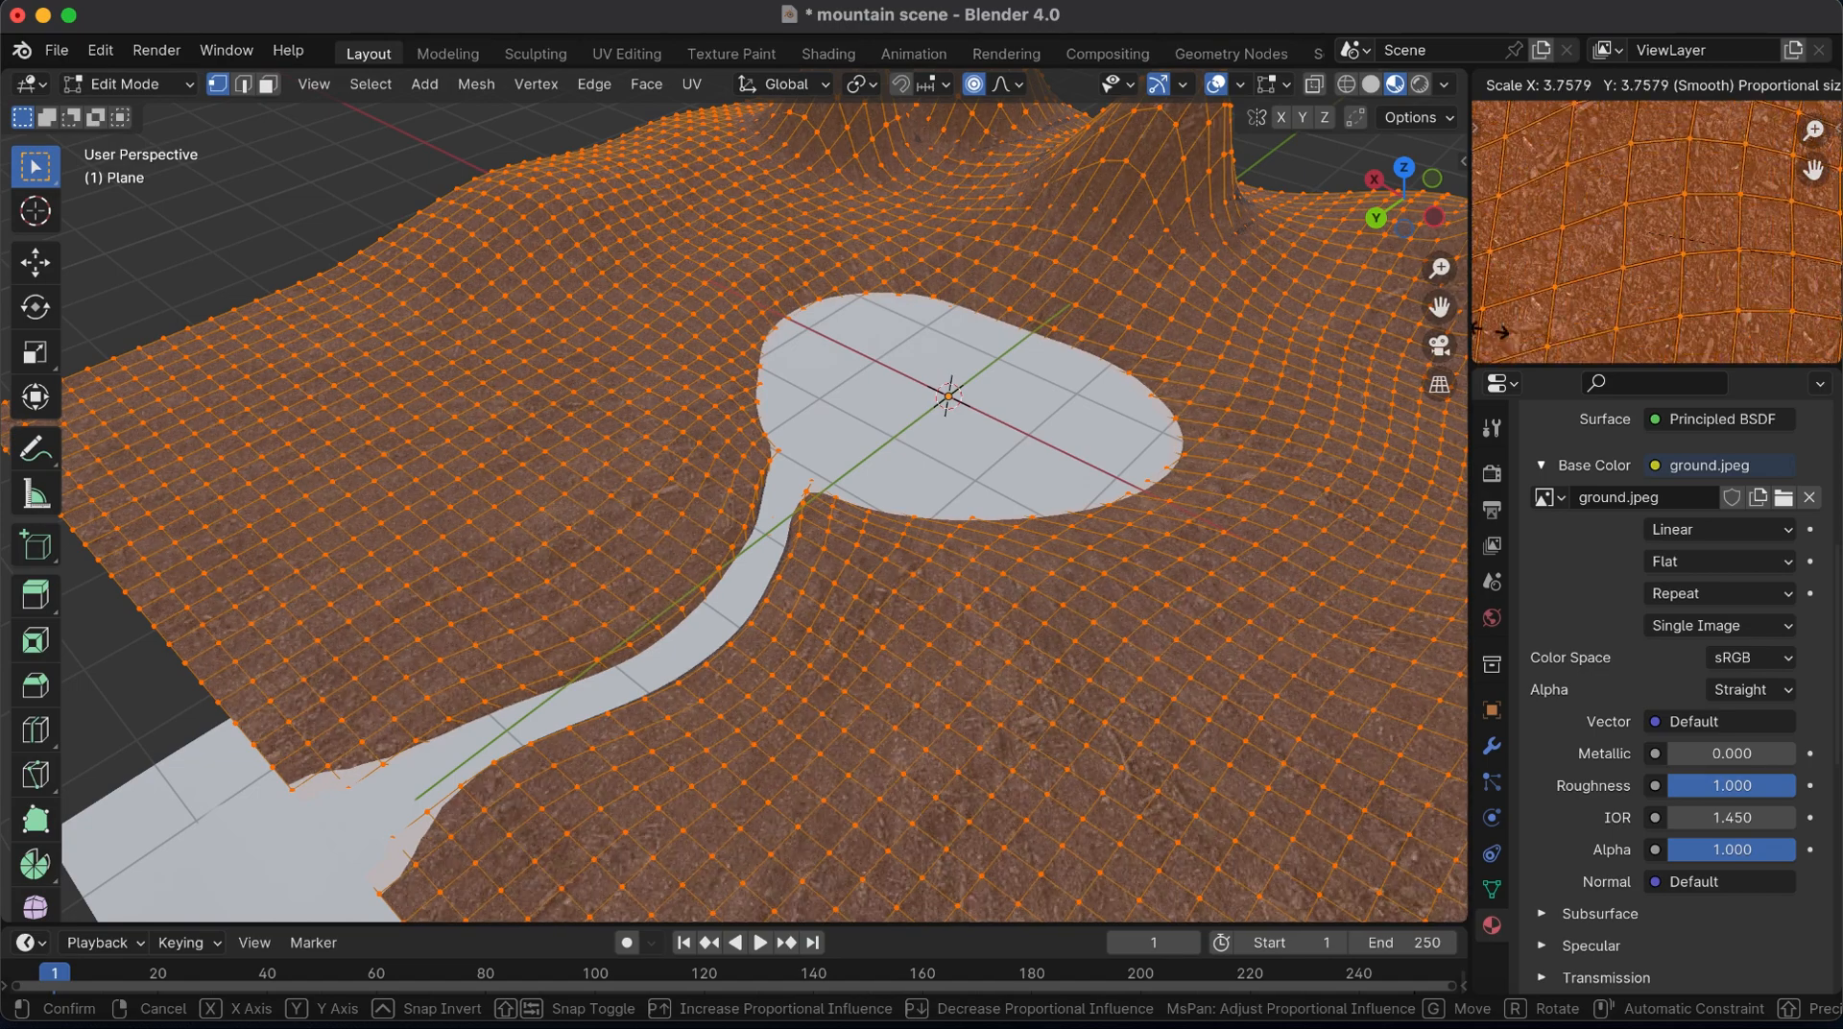
click(1781, 175)
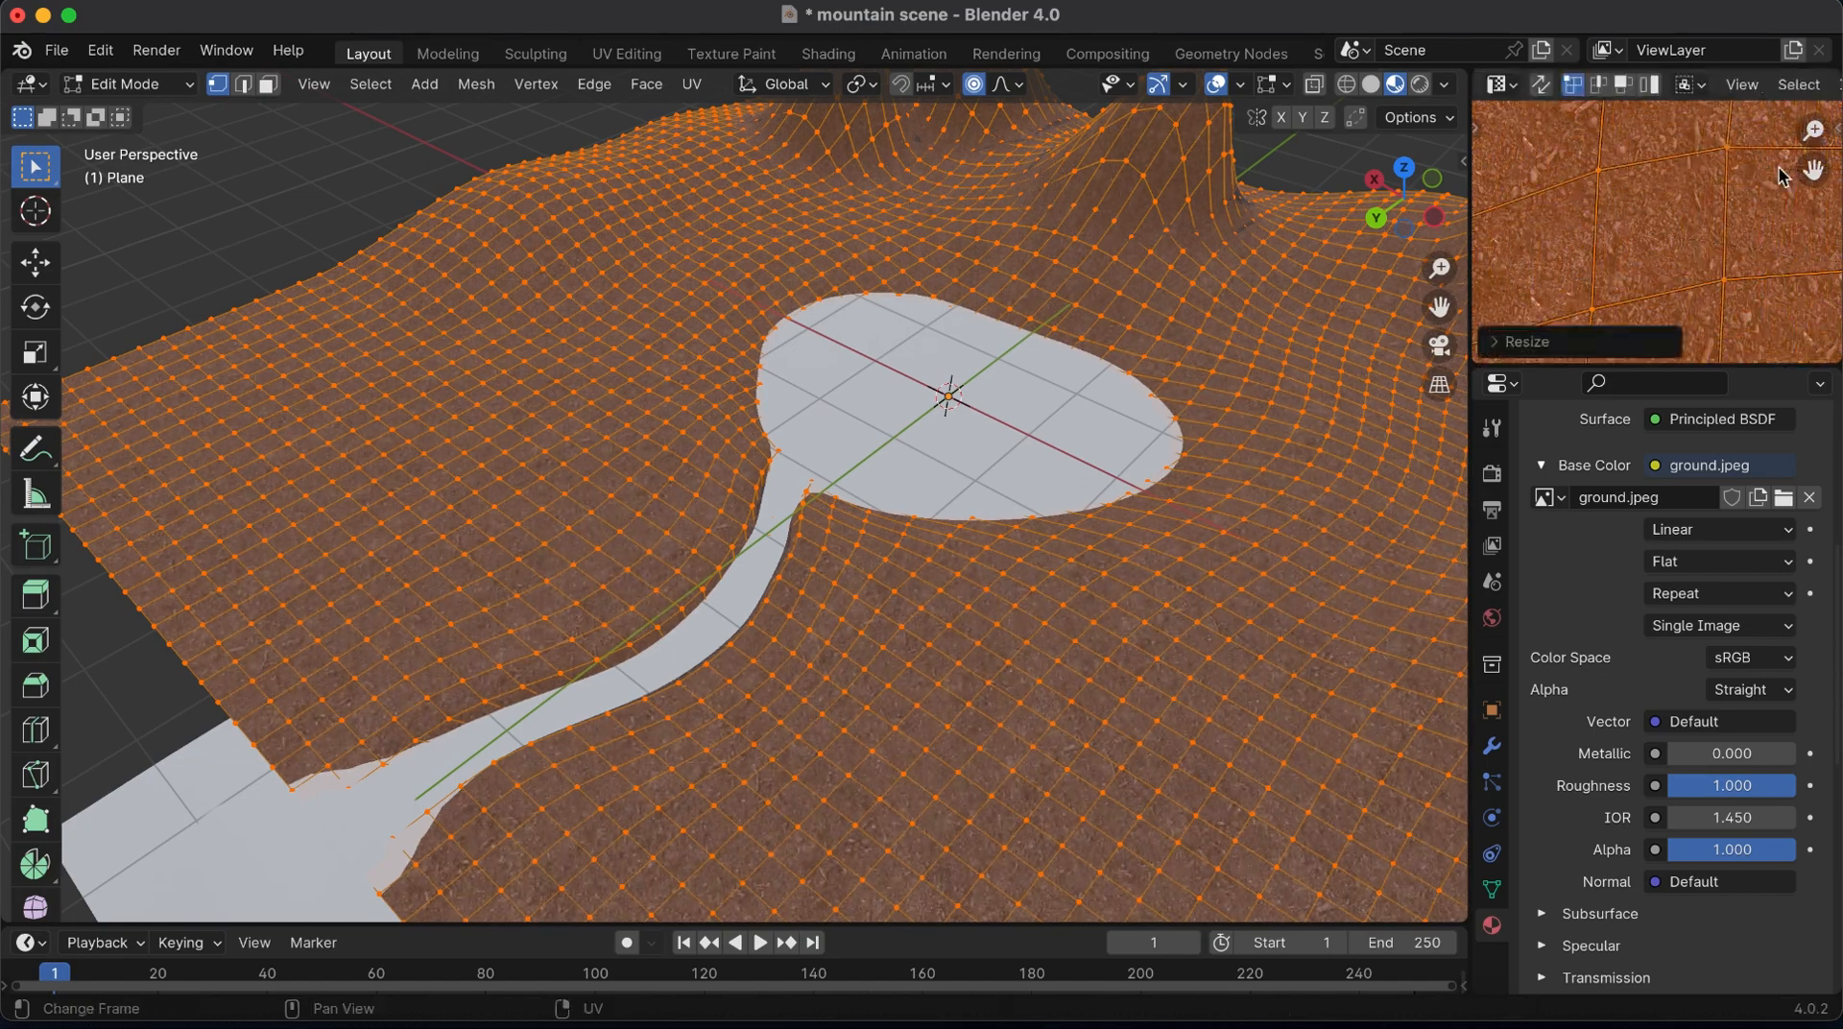
key(Tab)
drag(1404, 198, 1274, 137)
click(1263, 85)
click(1264, 84)
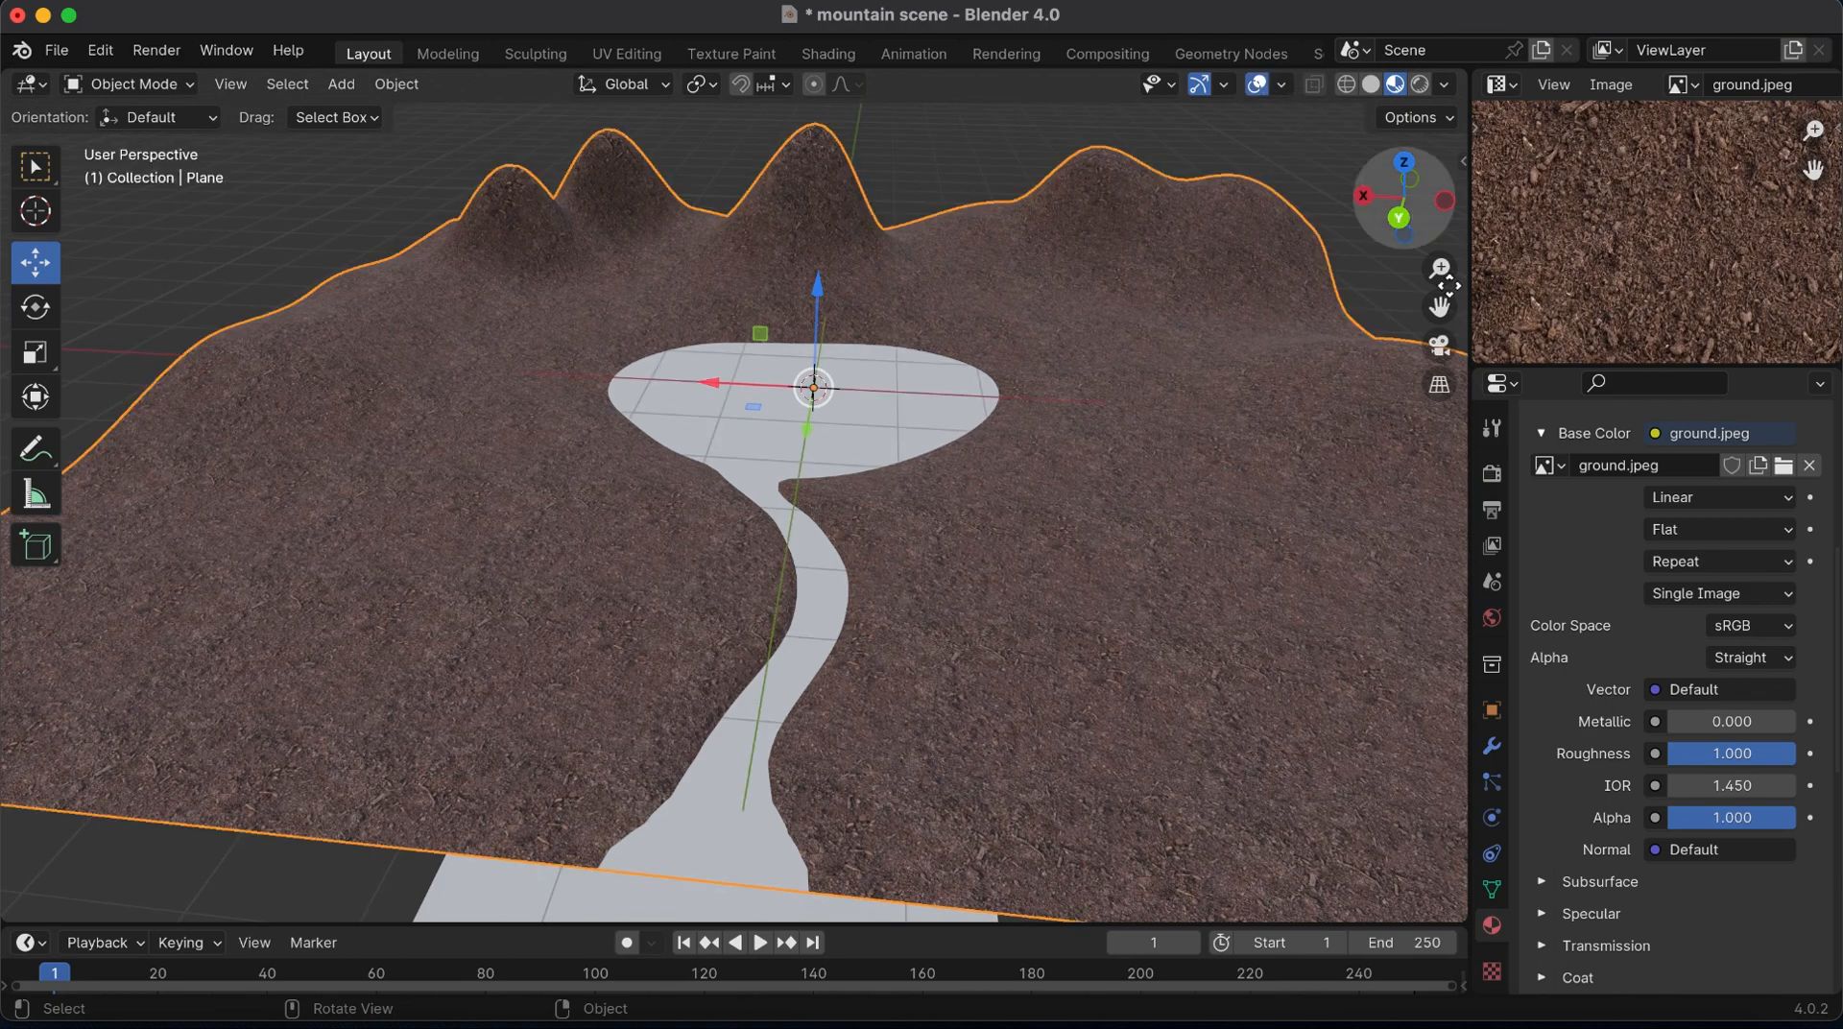
mouse_move(1440, 268)
mouse_down()
mouse_move(1443, 298)
mouse_move(1447, 272)
mouse_up()
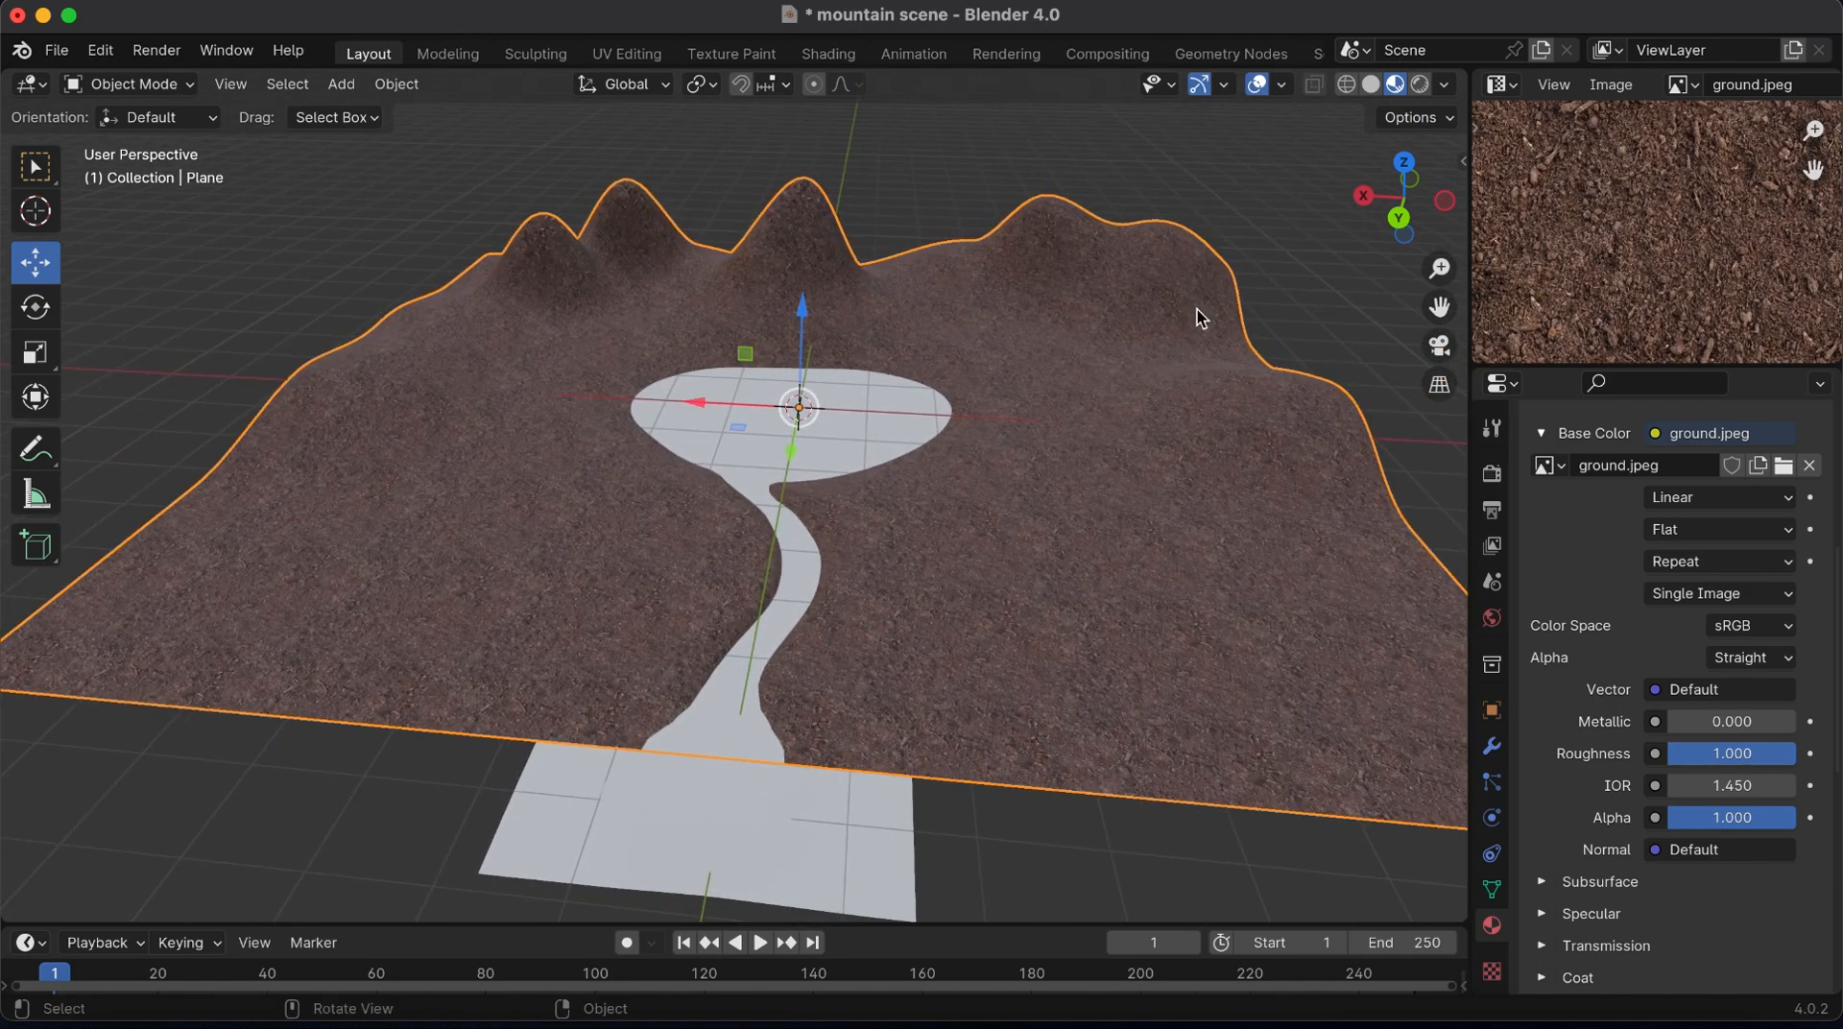
Open the terrain in Edit Mode from the top view, deselect the whole mesh, and add a vertex group
click(1403, 161)
key(Tab)
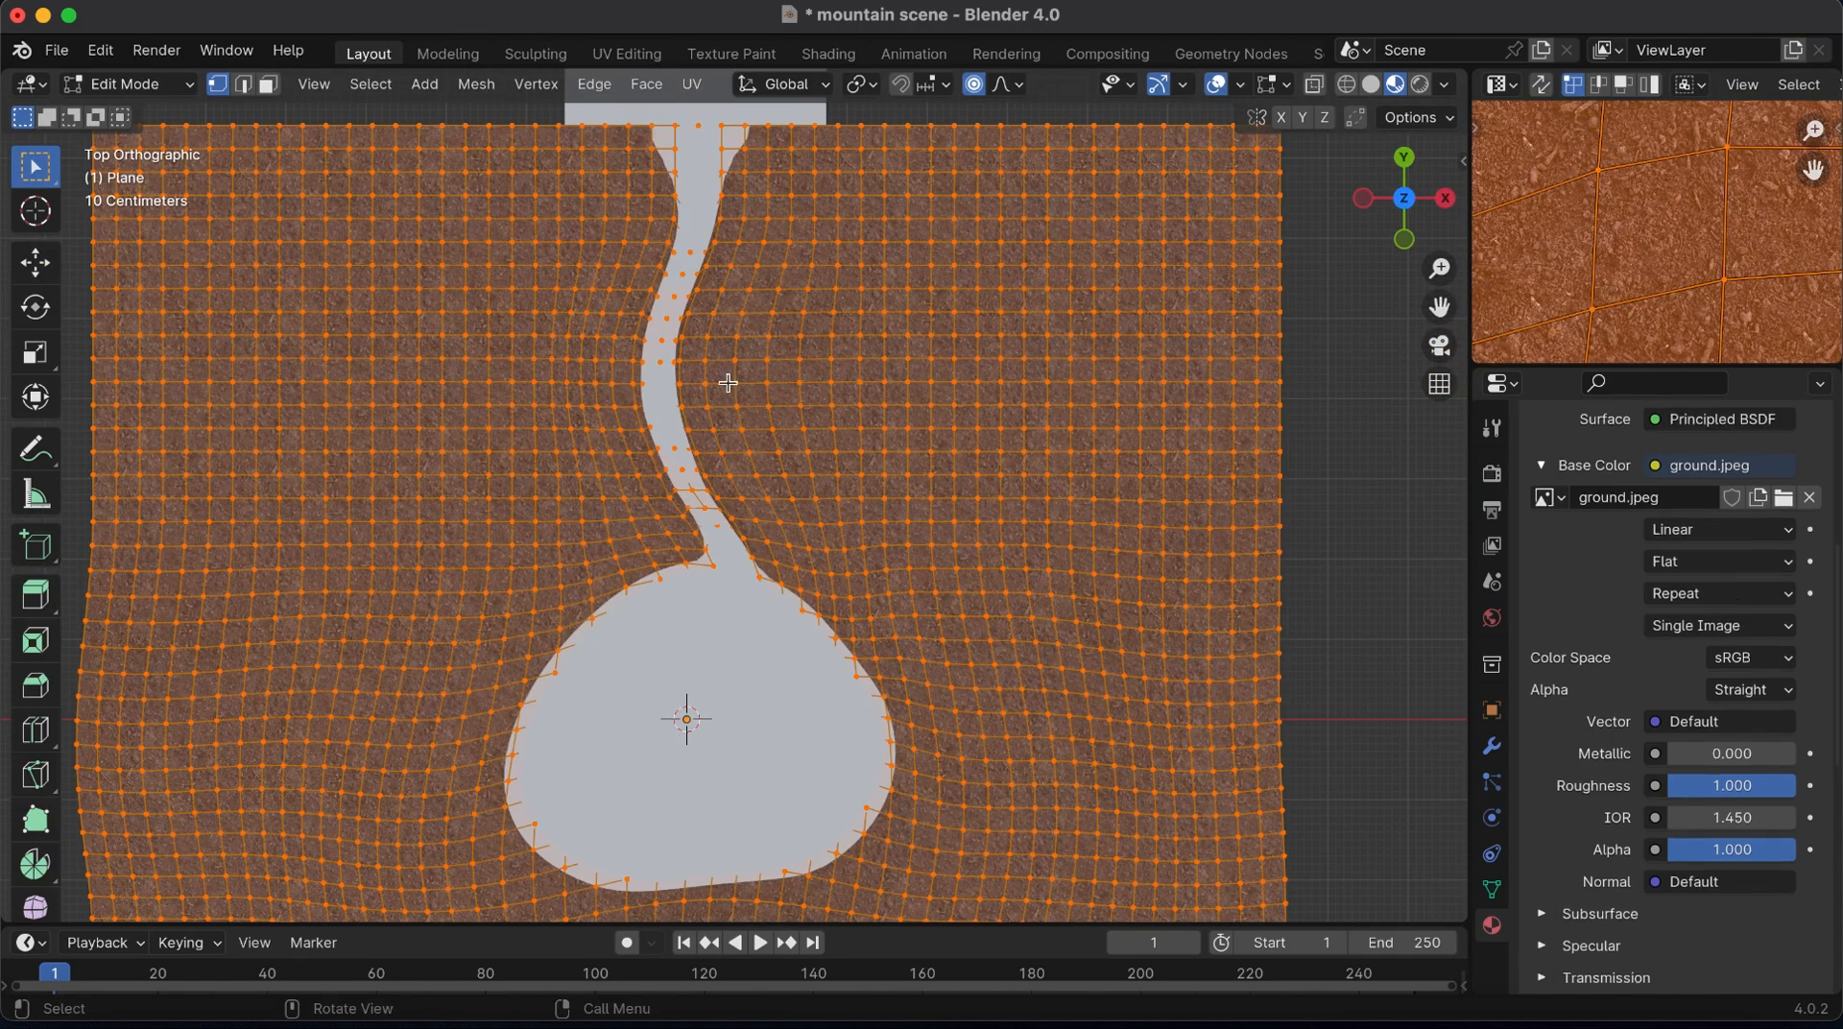
click(767, 513)
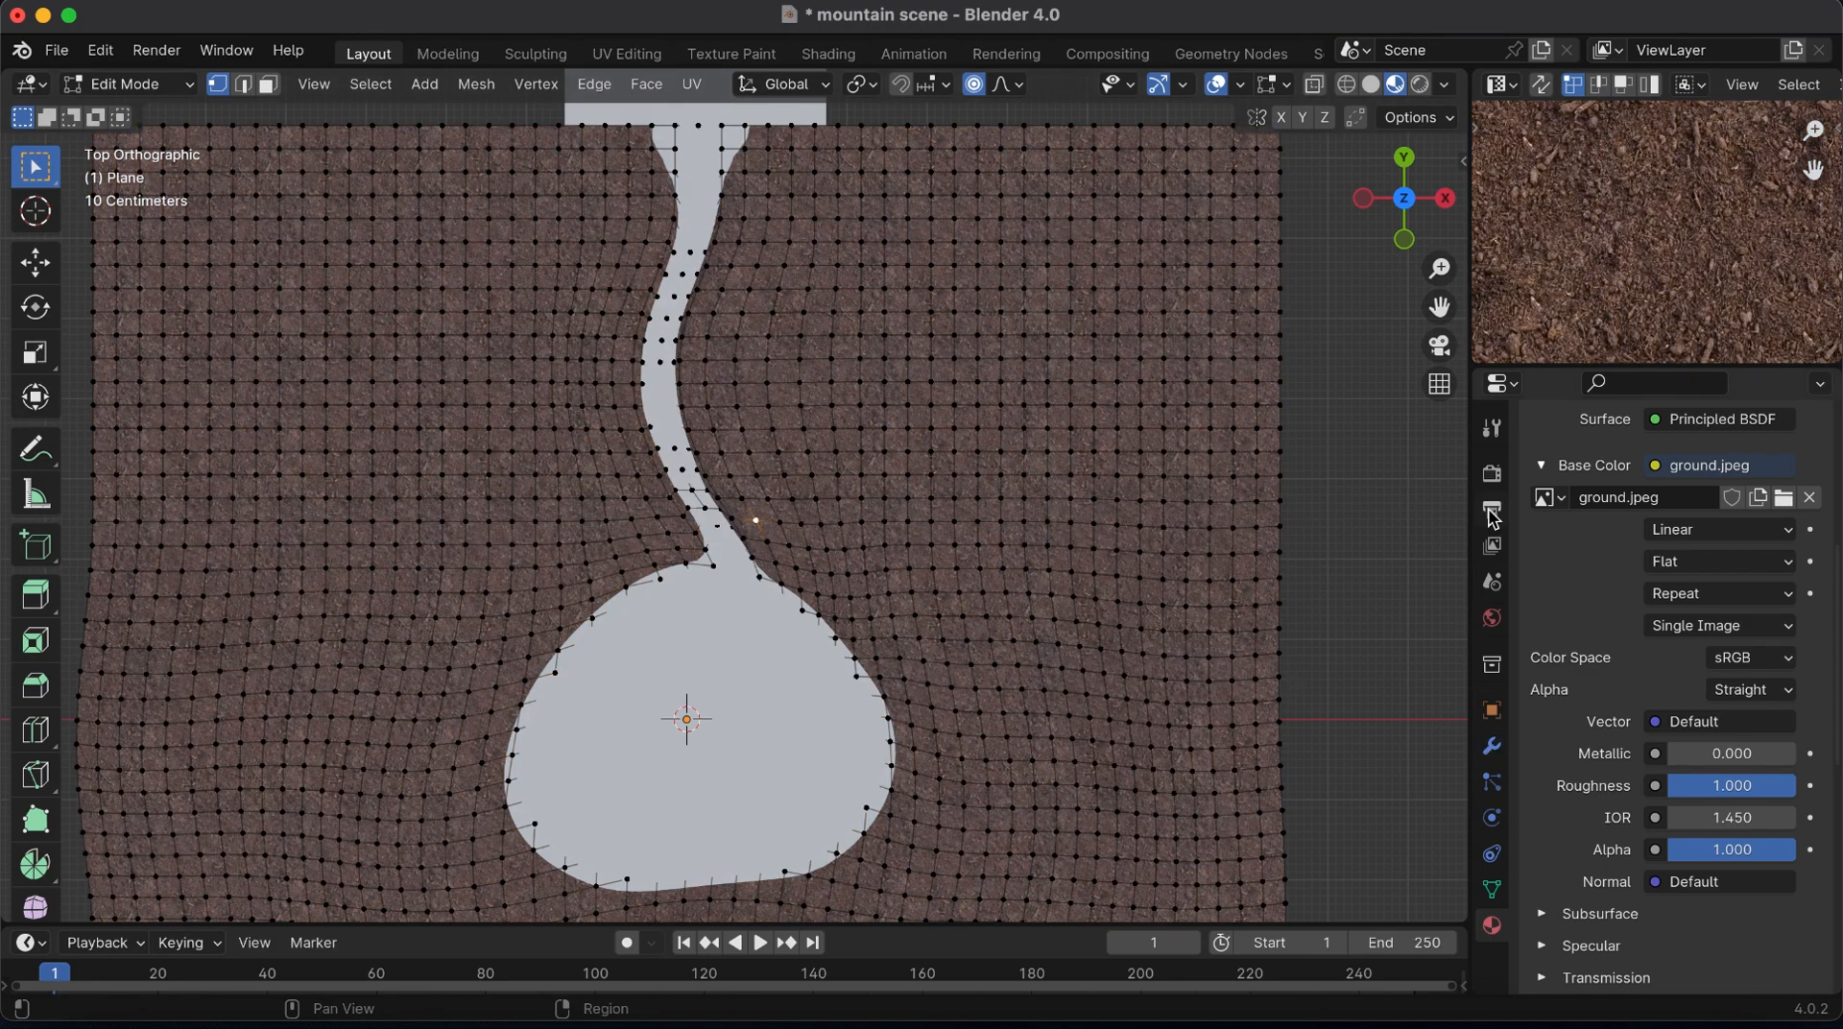
click(1492, 889)
click(1811, 428)
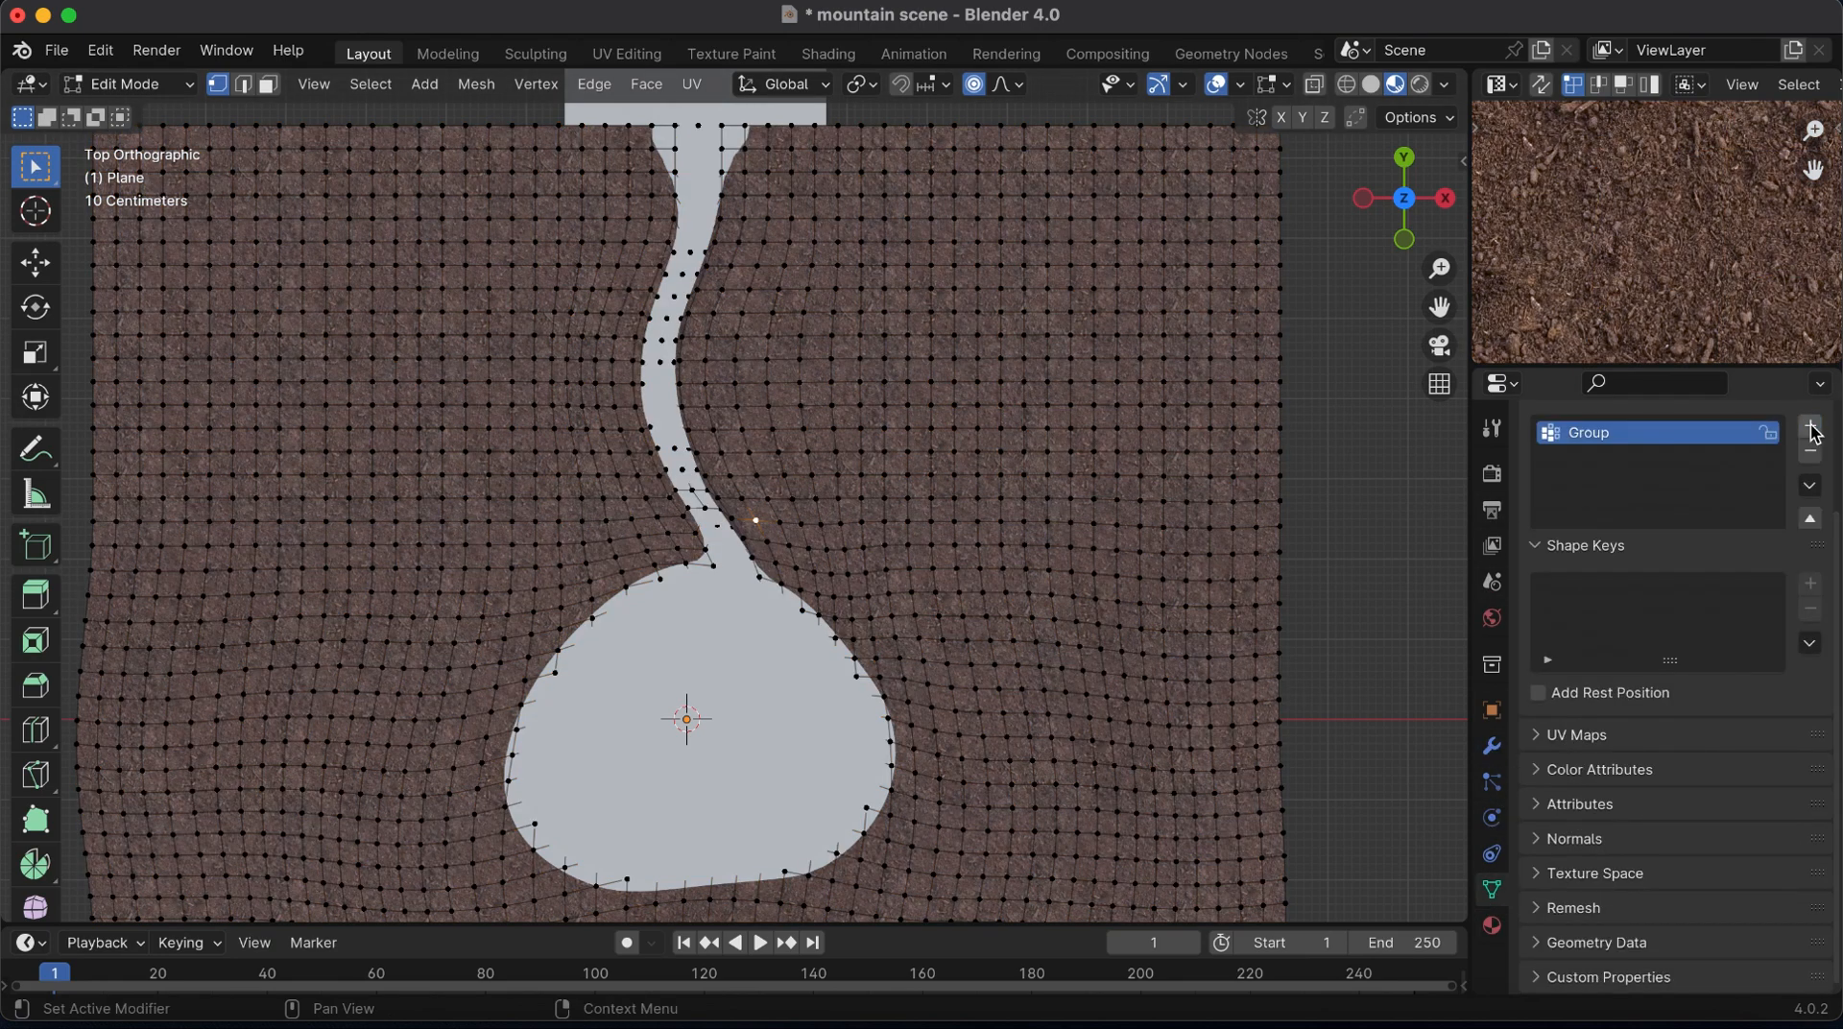
Circle-select the terrain faces along the river and across the lake, including a narrow strip of bank around both
key(c)
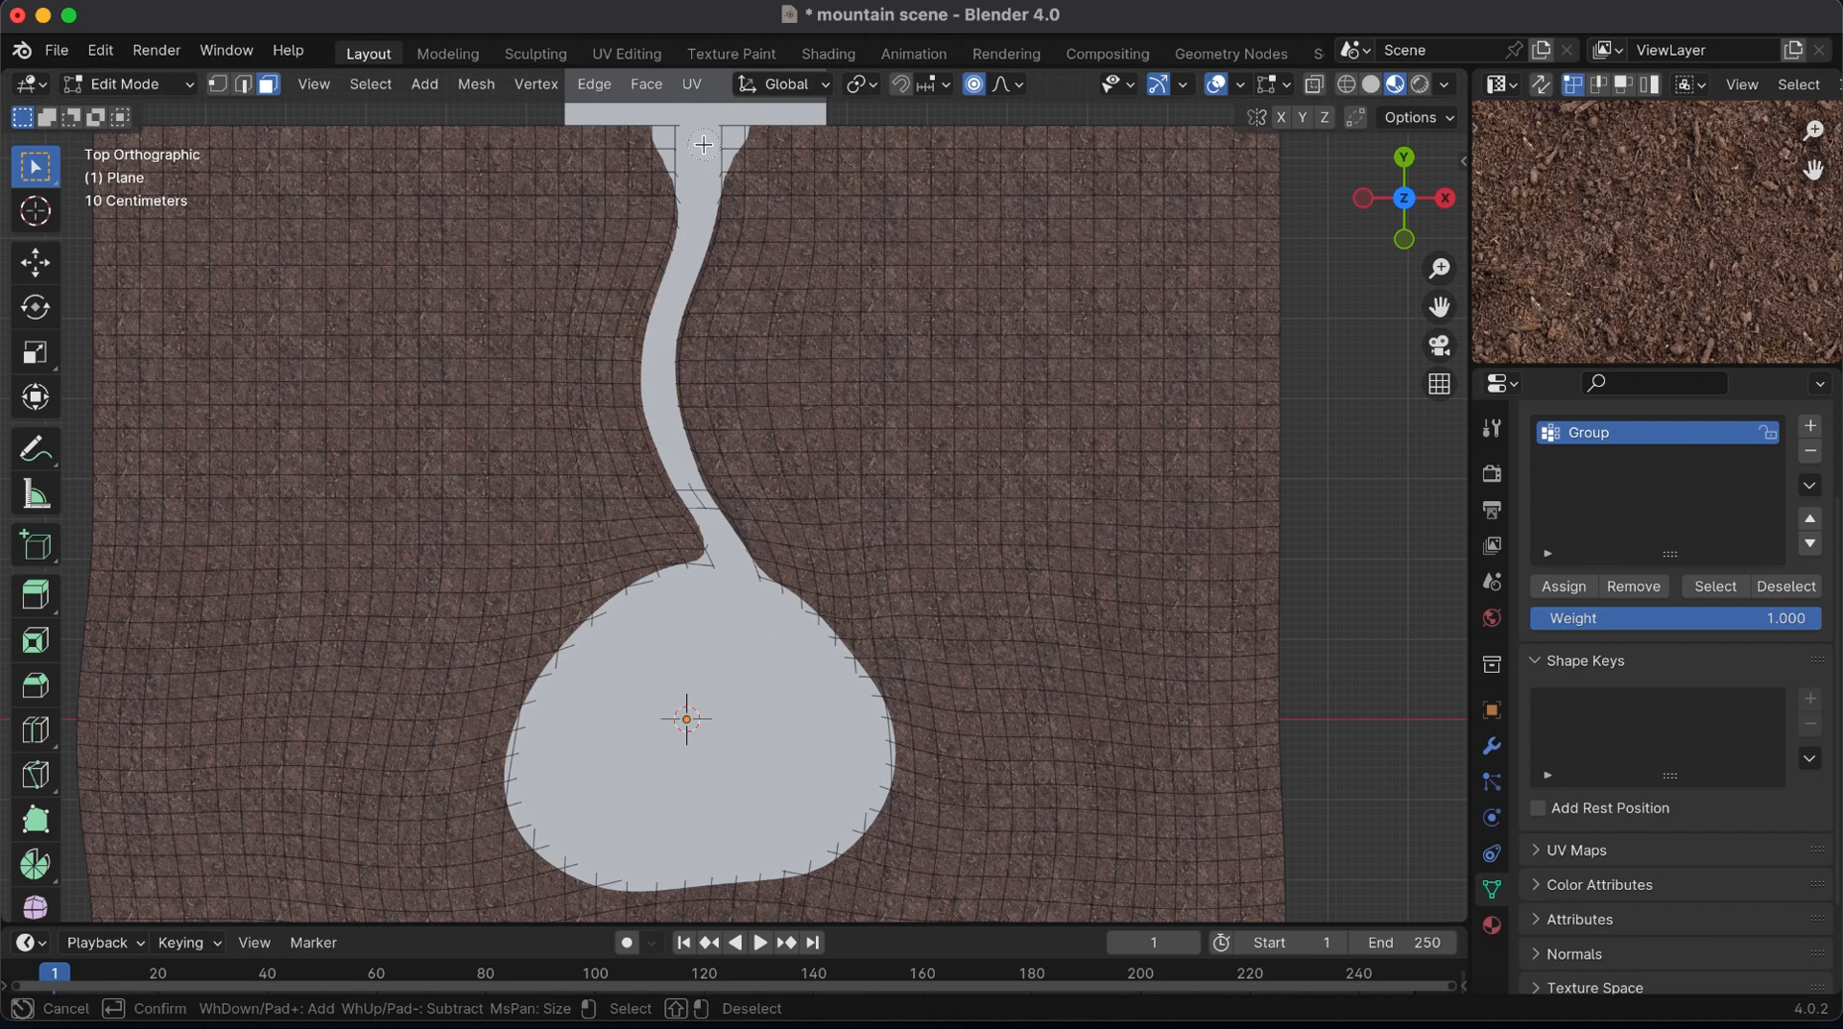
mouse_move(686, 225)
mouse_down()
mouse_move(703, 317)
mouse_move(662, 366)
mouse_up()
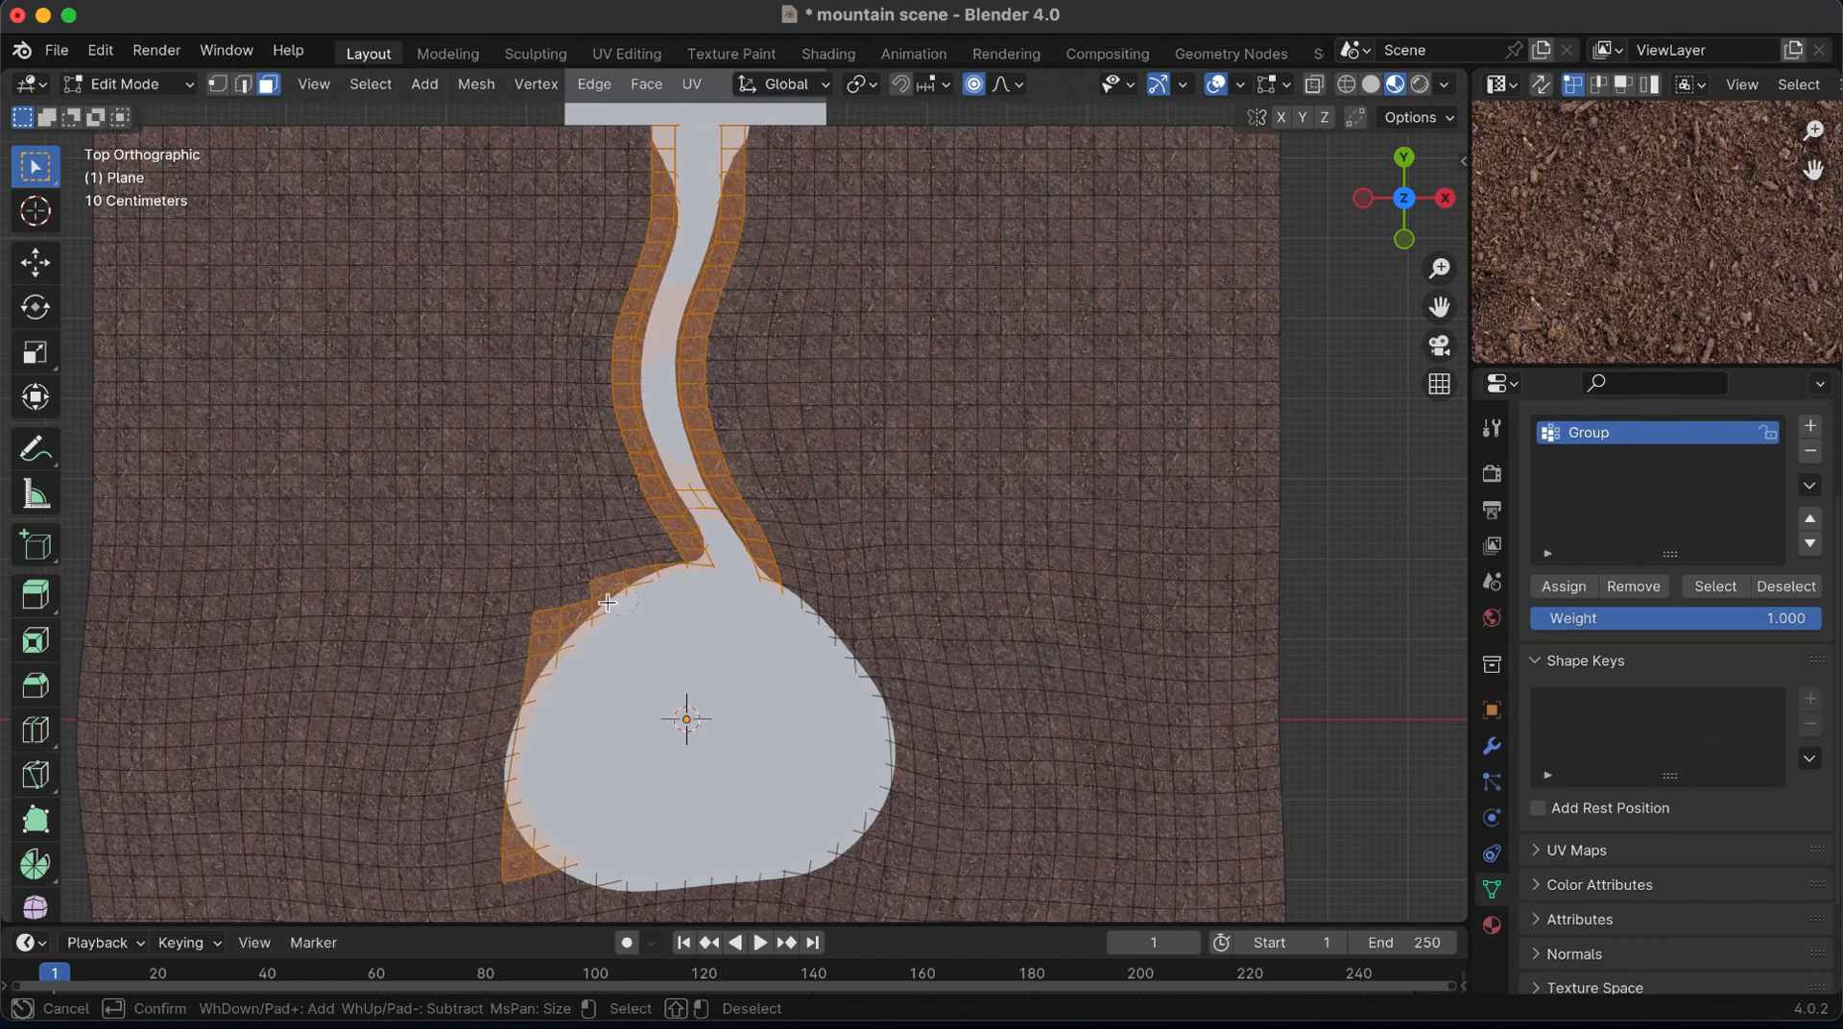
mouse_move(809, 608)
mouse_down()
mouse_move(893, 816)
mouse_move(784, 862)
mouse_up()
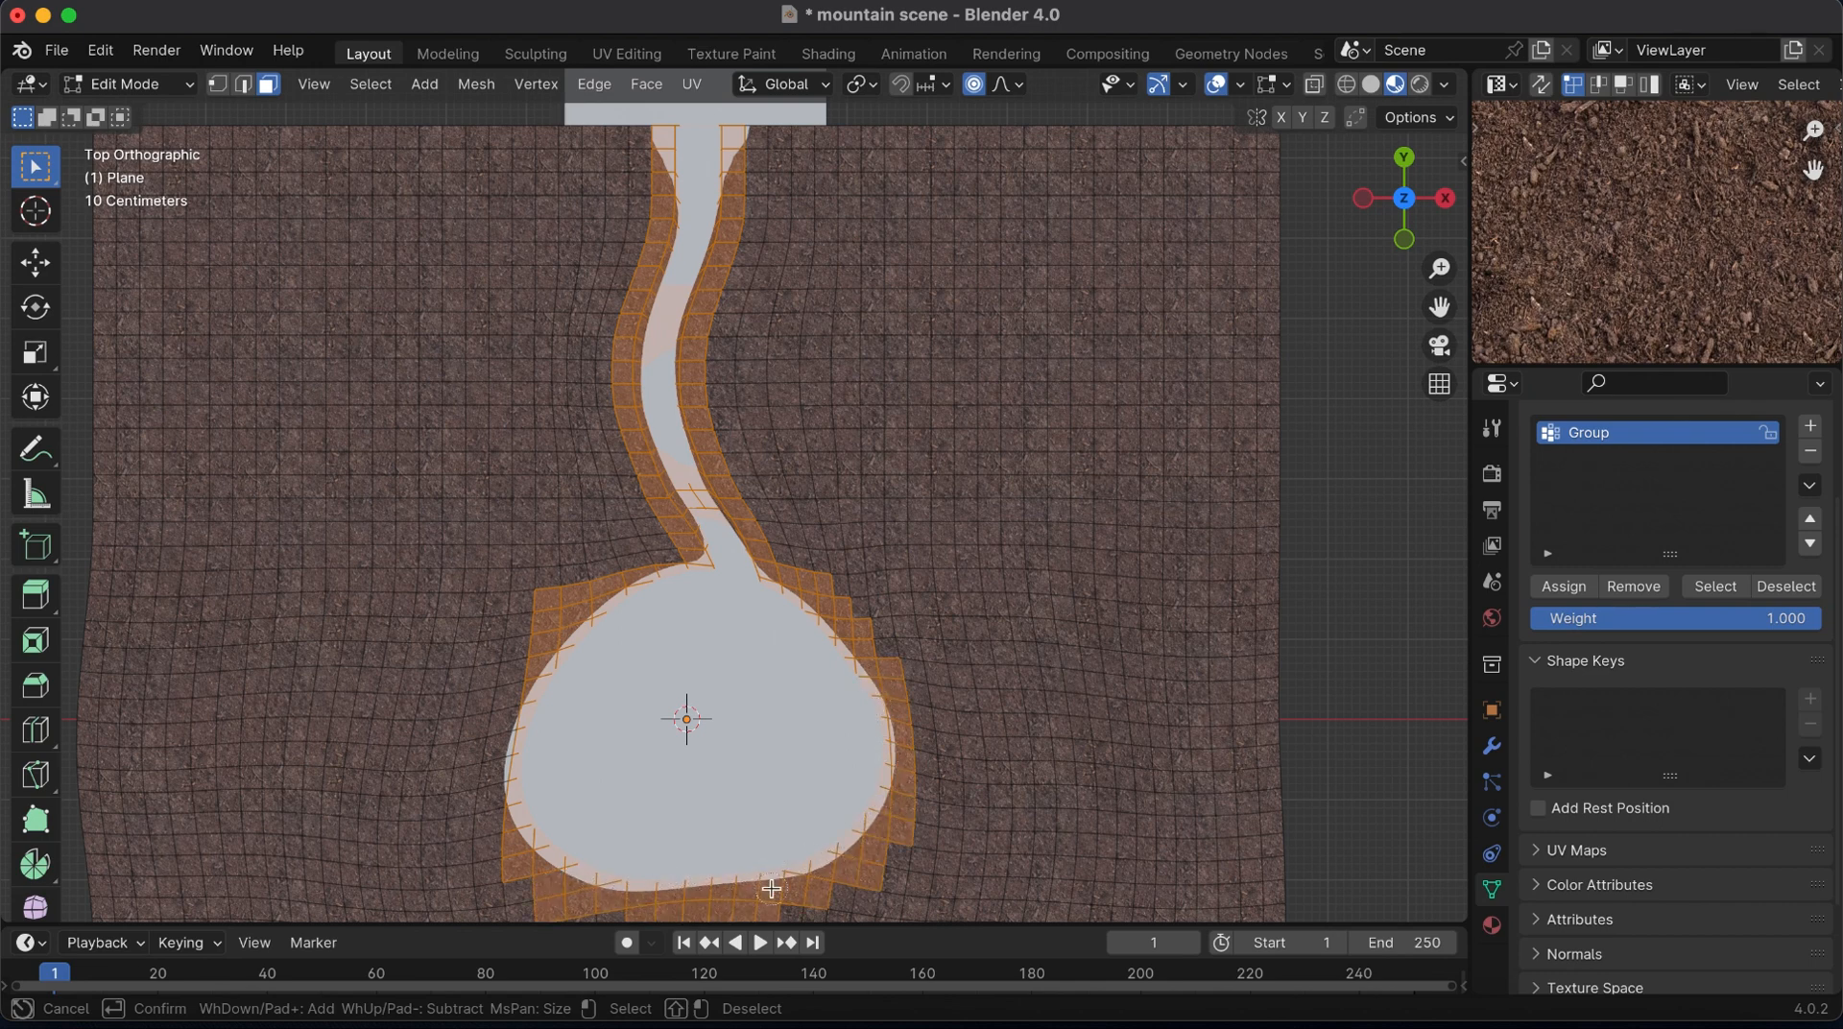
drag(668, 738, 720, 665)
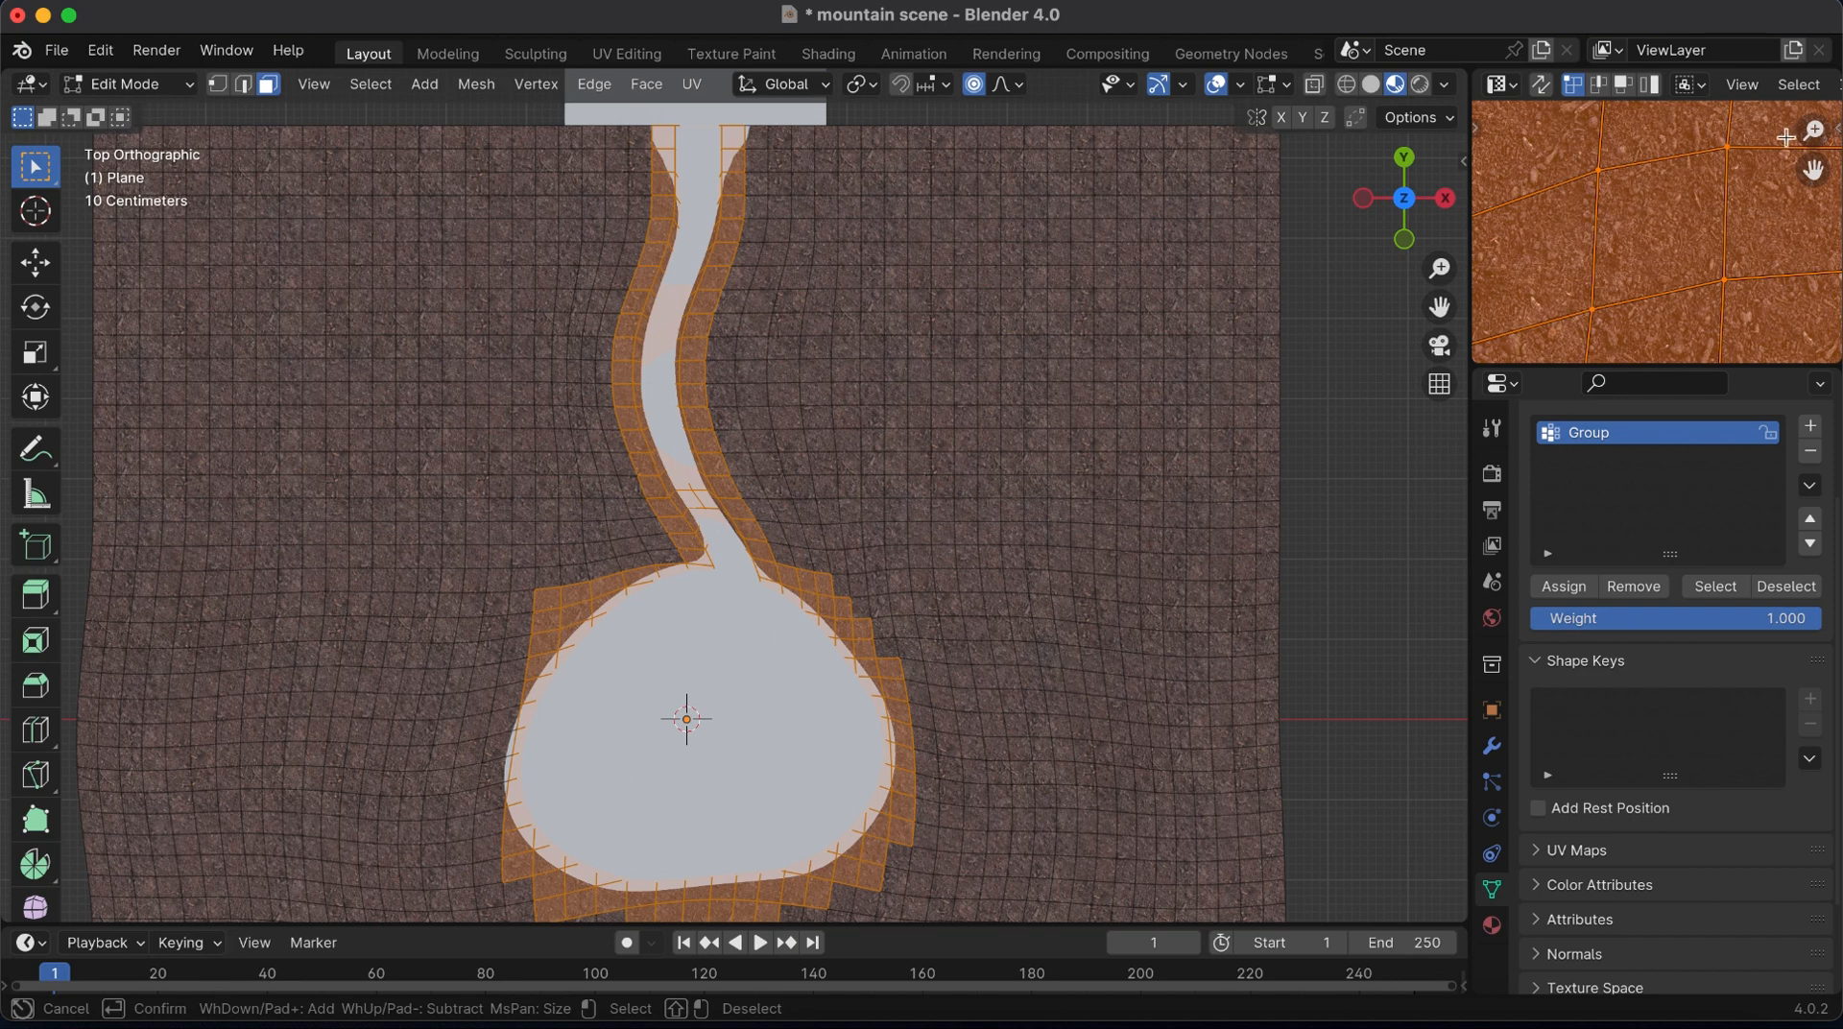
key(Escape)
Check the selected faces in the UV Editor and add the missed ones in the lake and along its edge
drag(1814, 130, 1813, 259)
key(c)
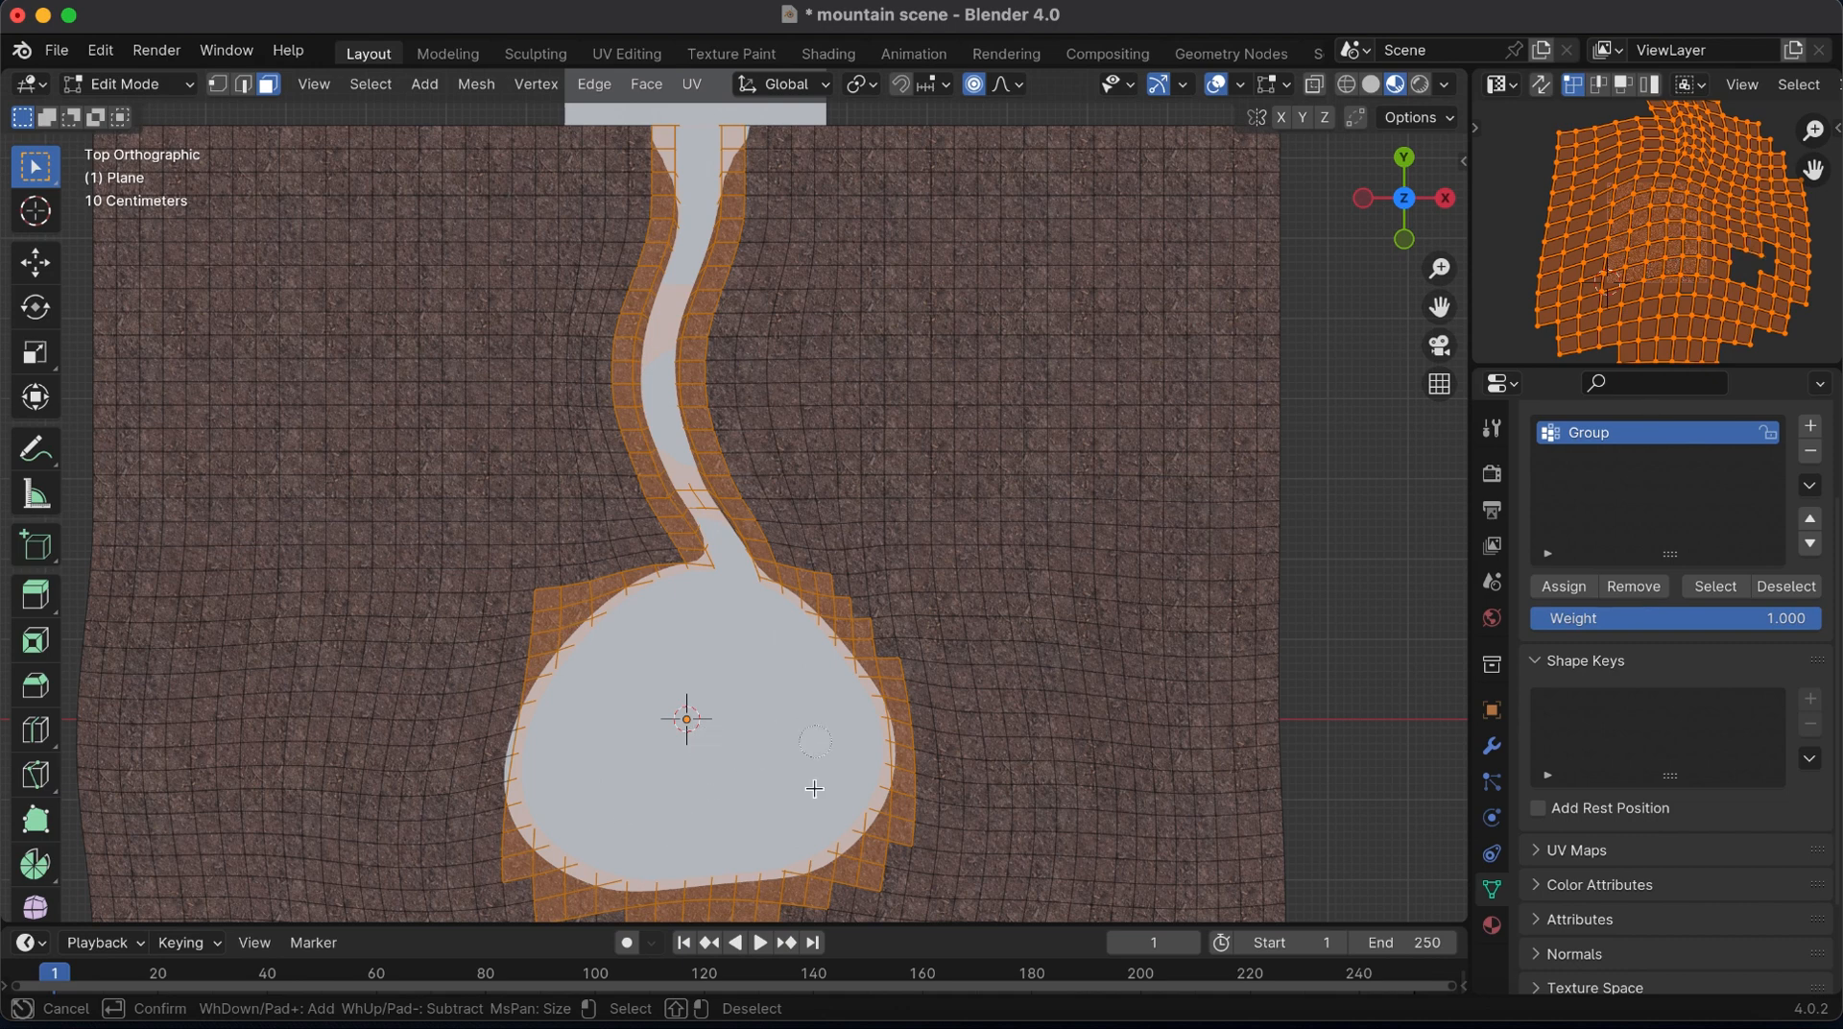
mouse_move(571, 730)
mouse_down()
mouse_move(514, 715)
mouse_move(509, 800)
mouse_up()
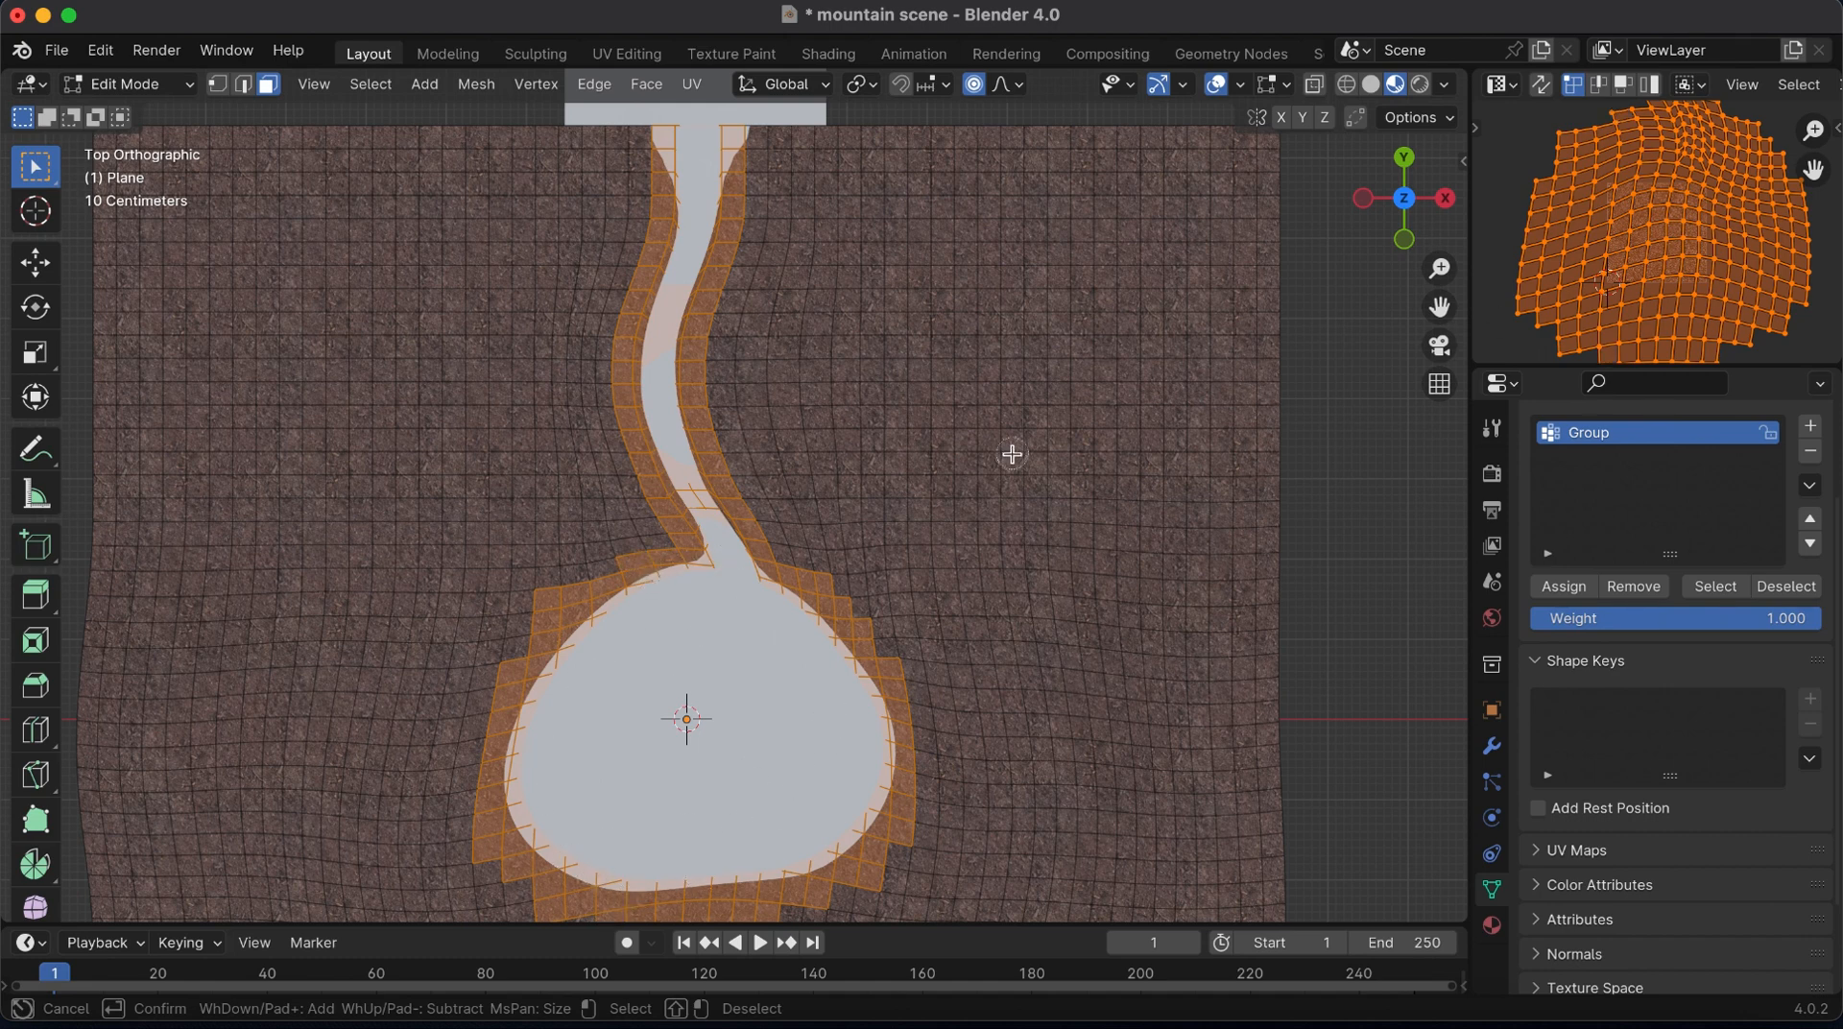
key(Escape)
drag(1813, 130, 1807, 480)
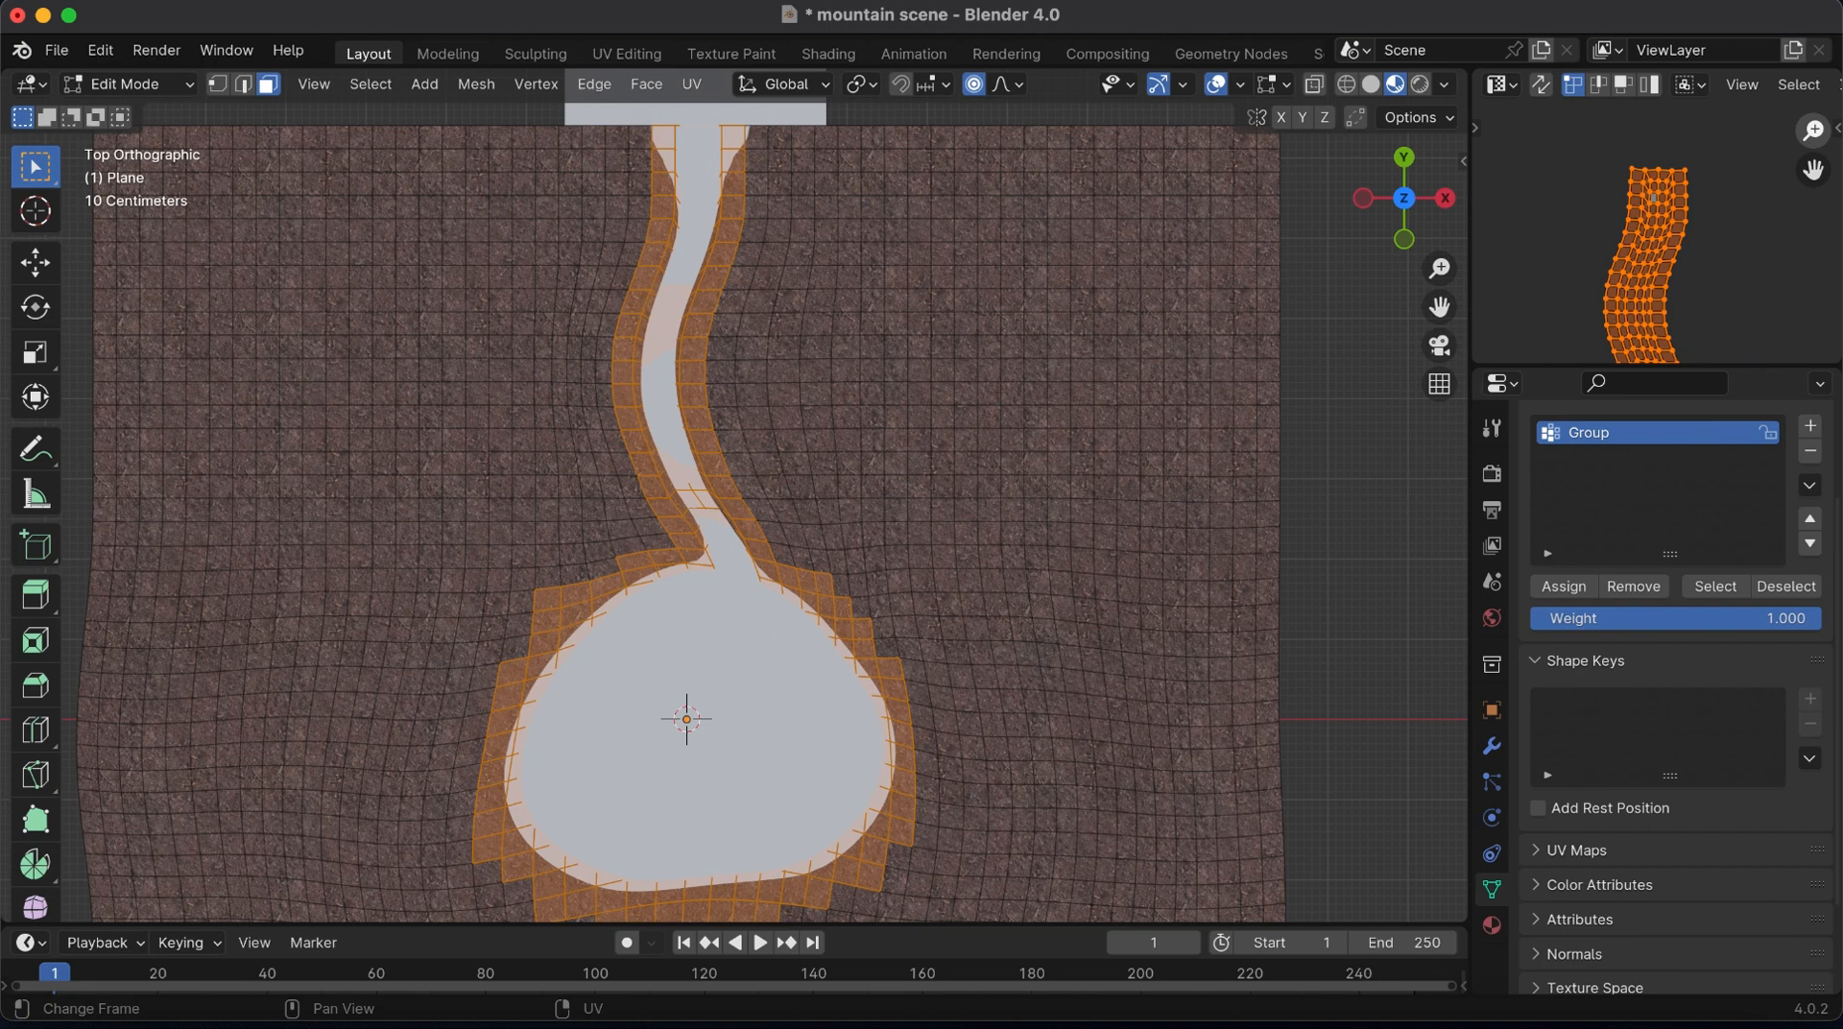
drag(1813, 131, 1813, 67)
key(c)
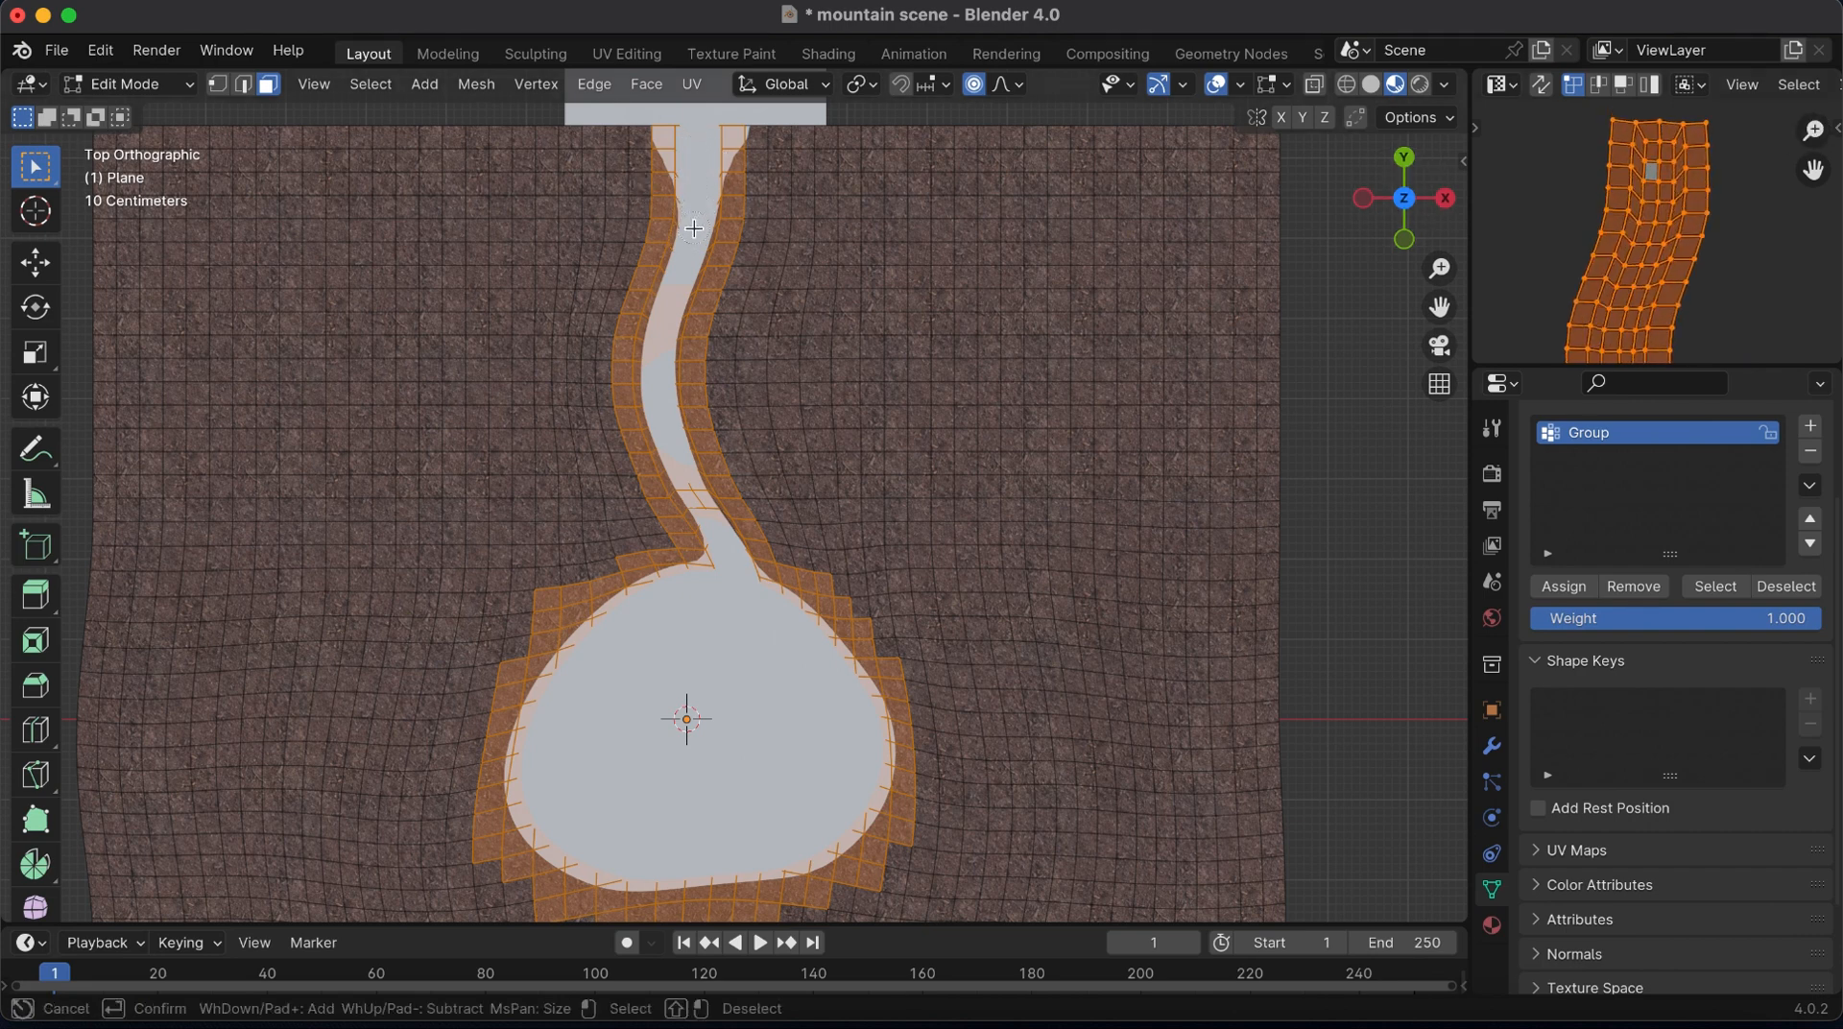
key(Escape)
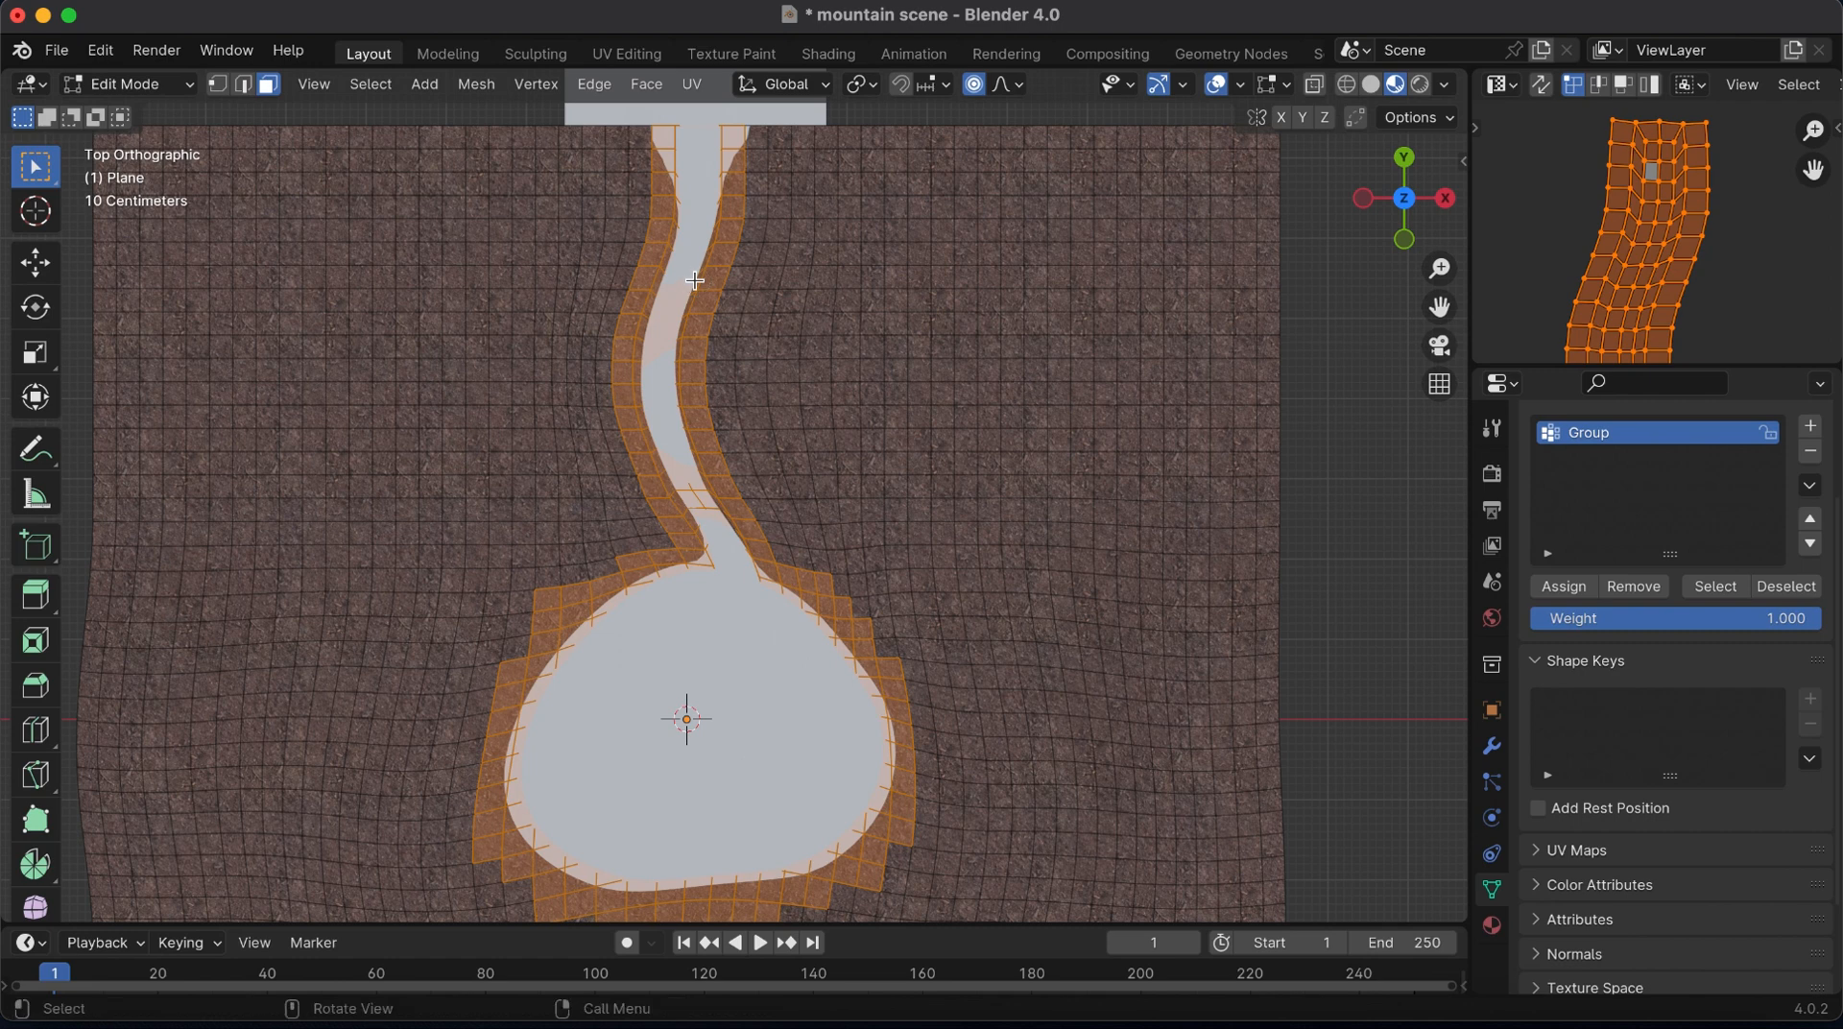
Invert the face selection, assign the remaining terrain faces to the vertex group at weight 1.000, and save the file
key(ctrl+i)
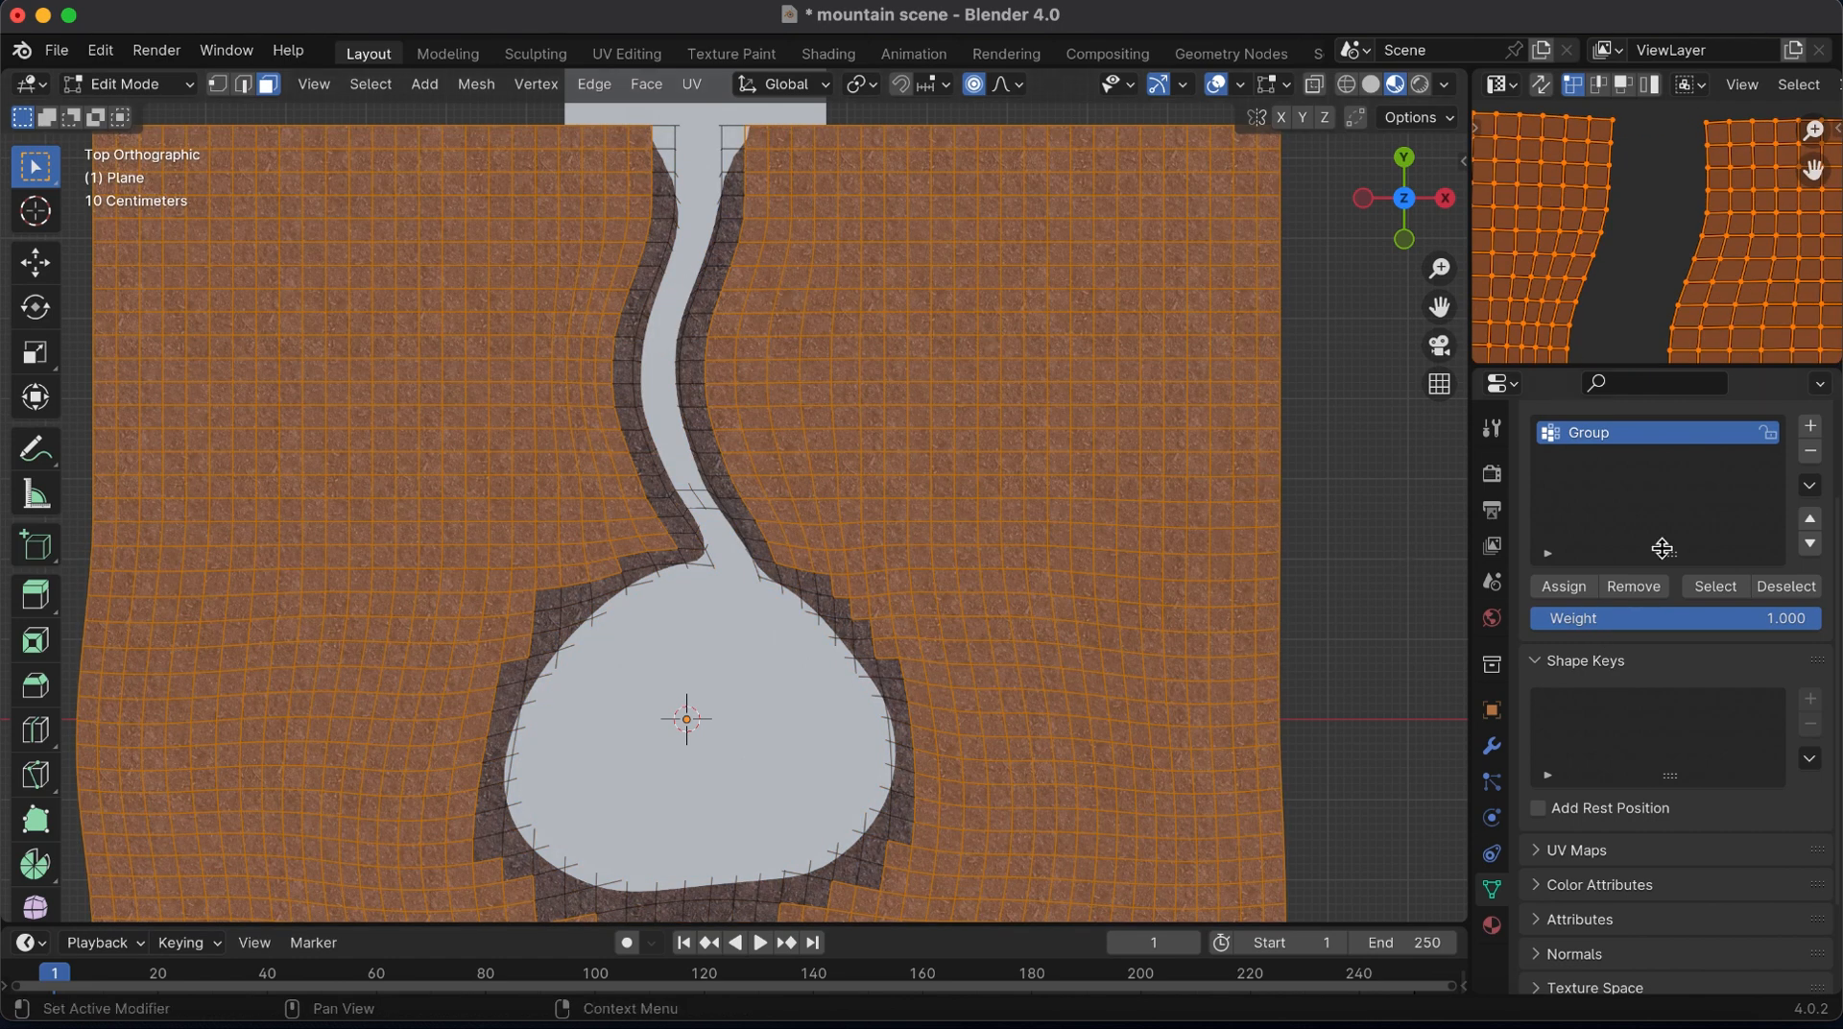
click(1586, 587)
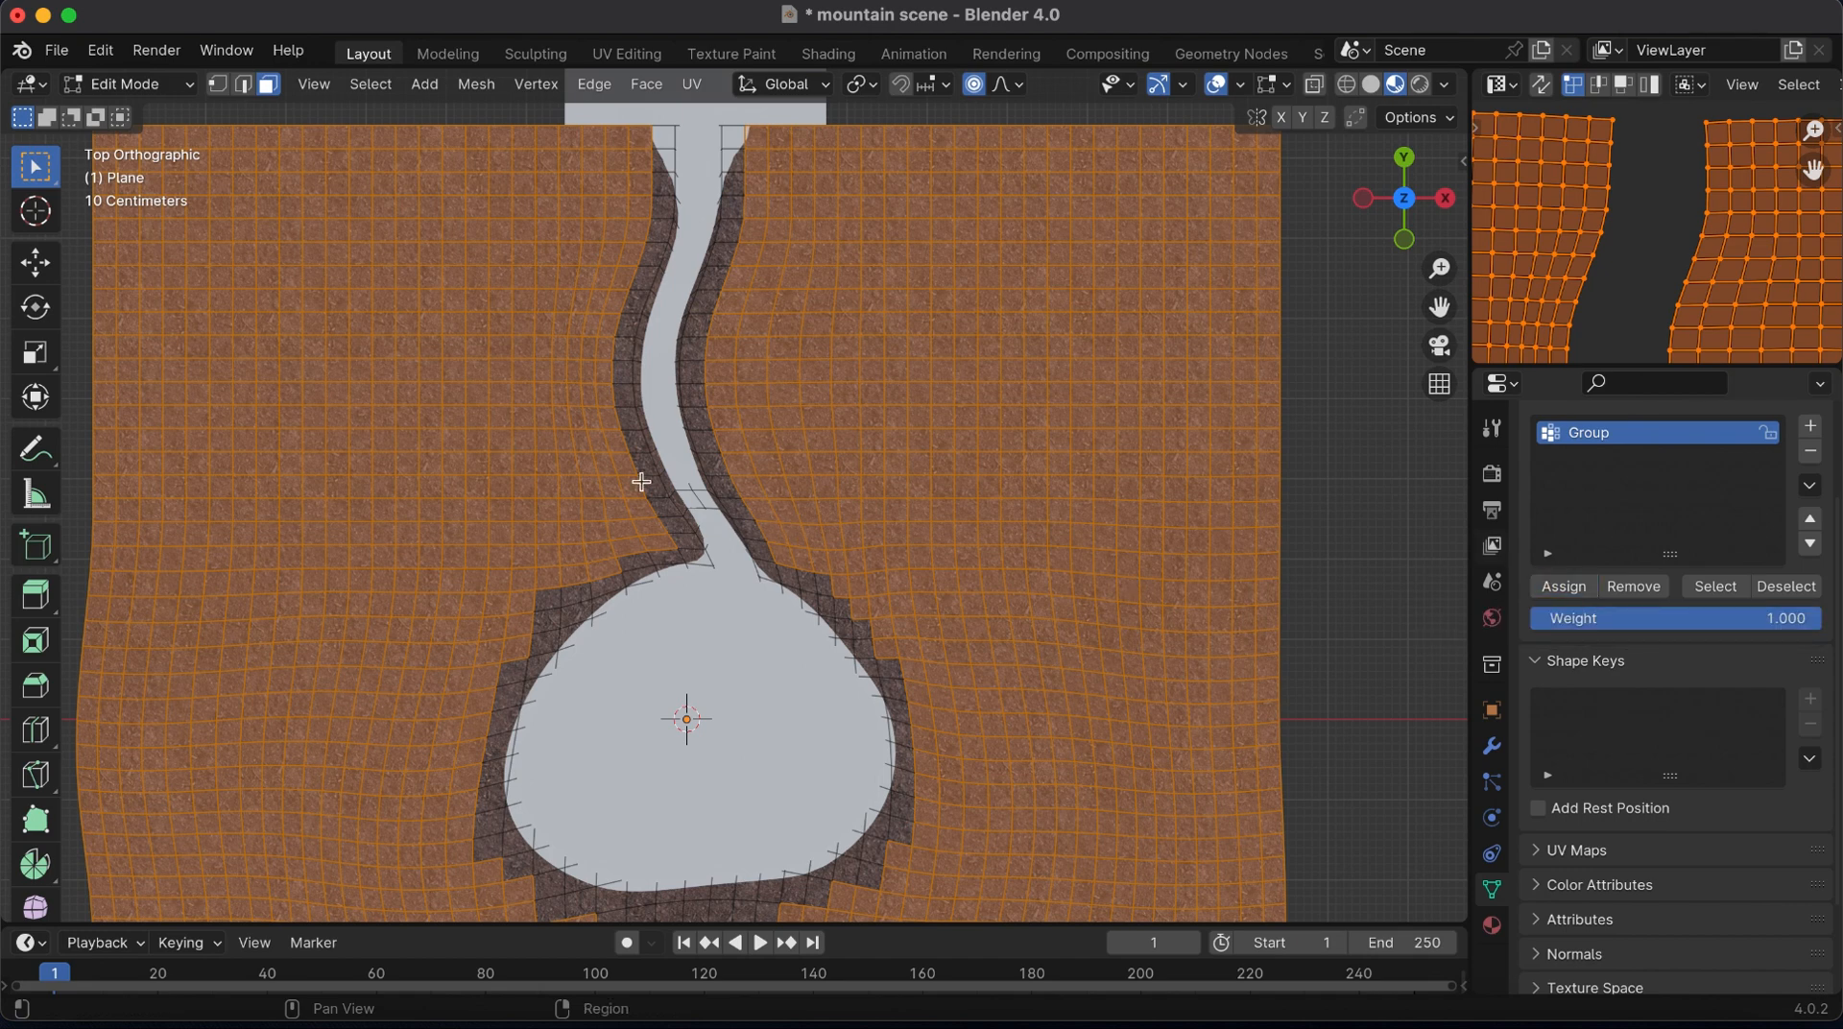
key(super+s)
Return to Object Mode, switch to solid shading, and add a Hair particle system to the terrain
key(Tab)
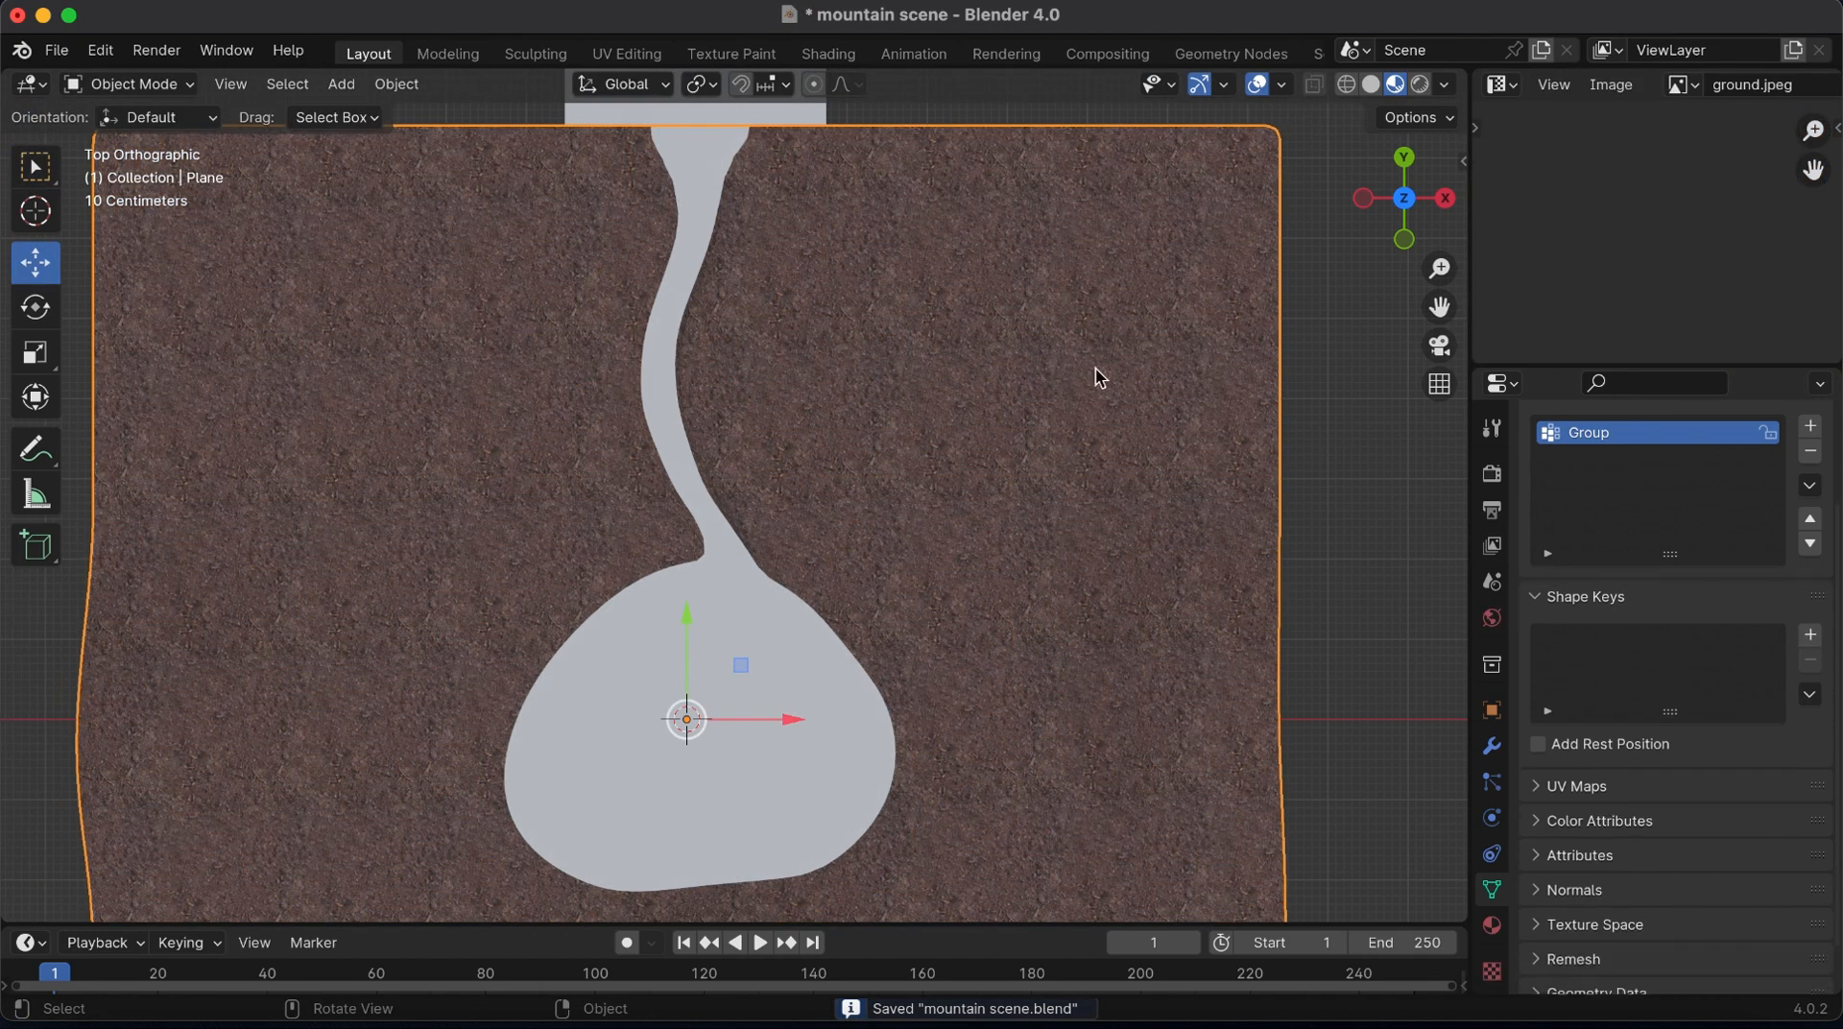
scroll(1494, 740, down, 2)
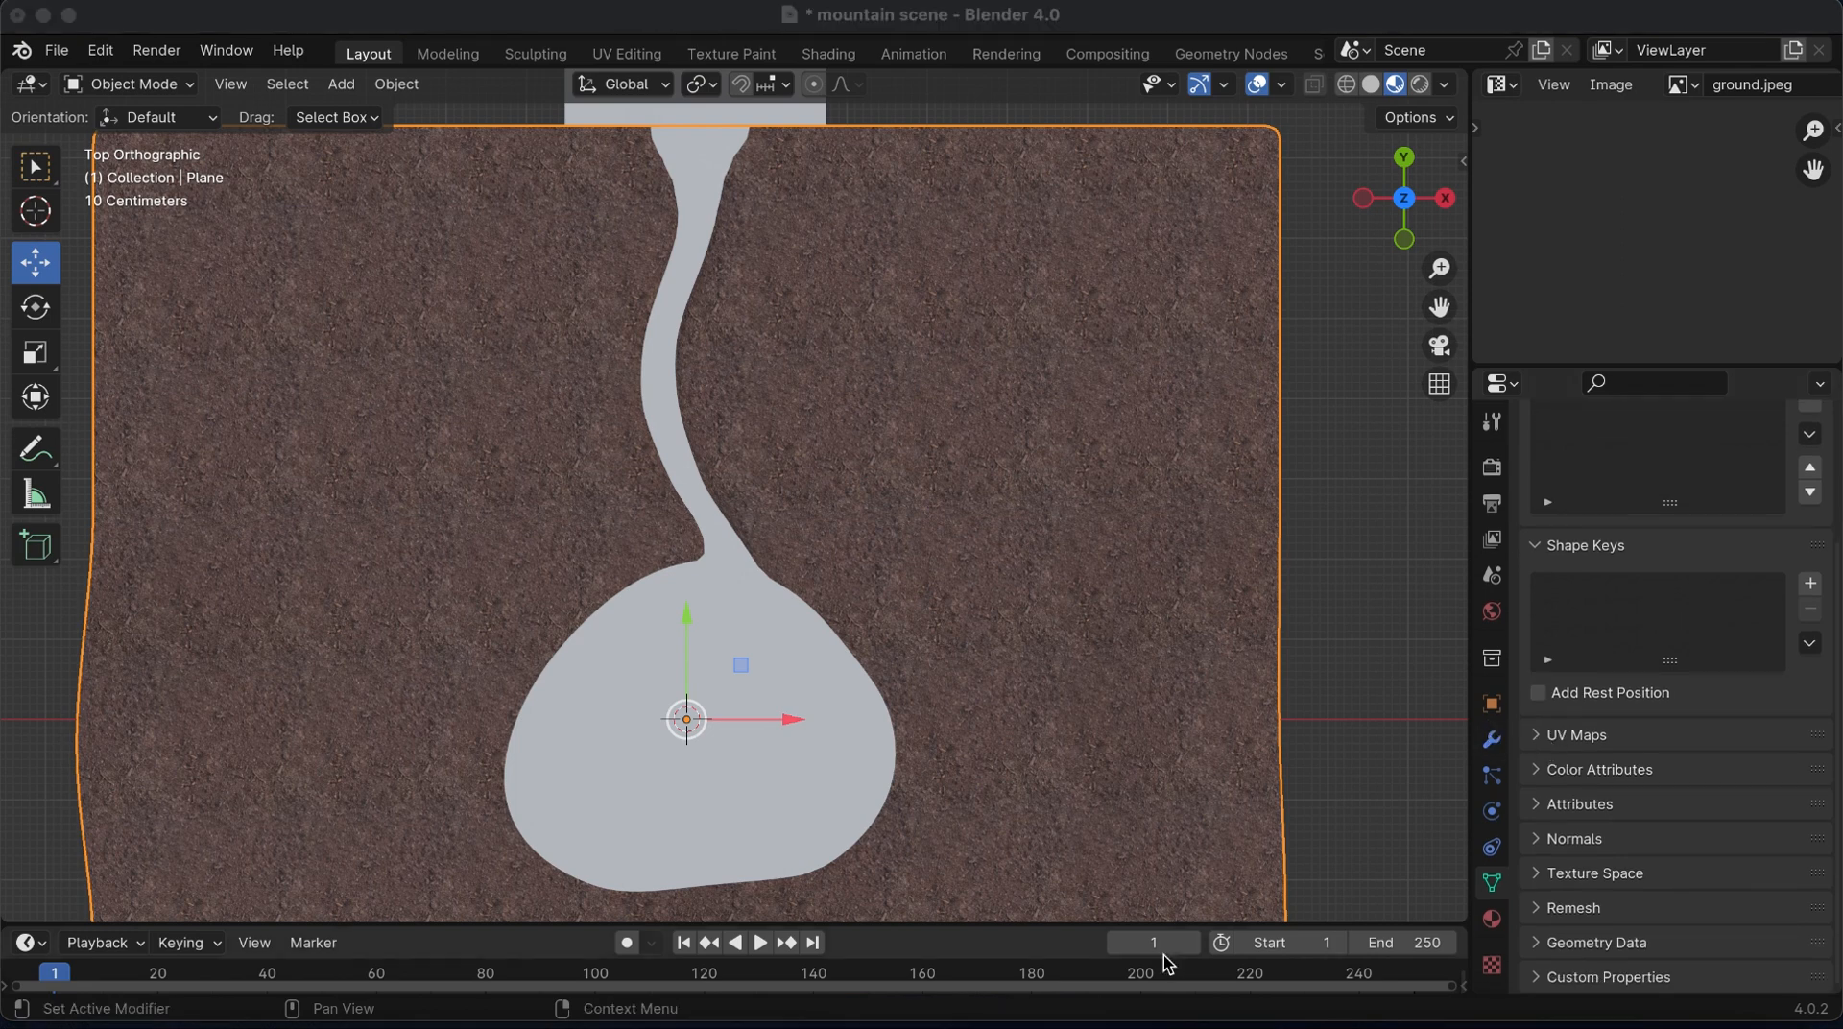
scroll(734, 524, down, 2)
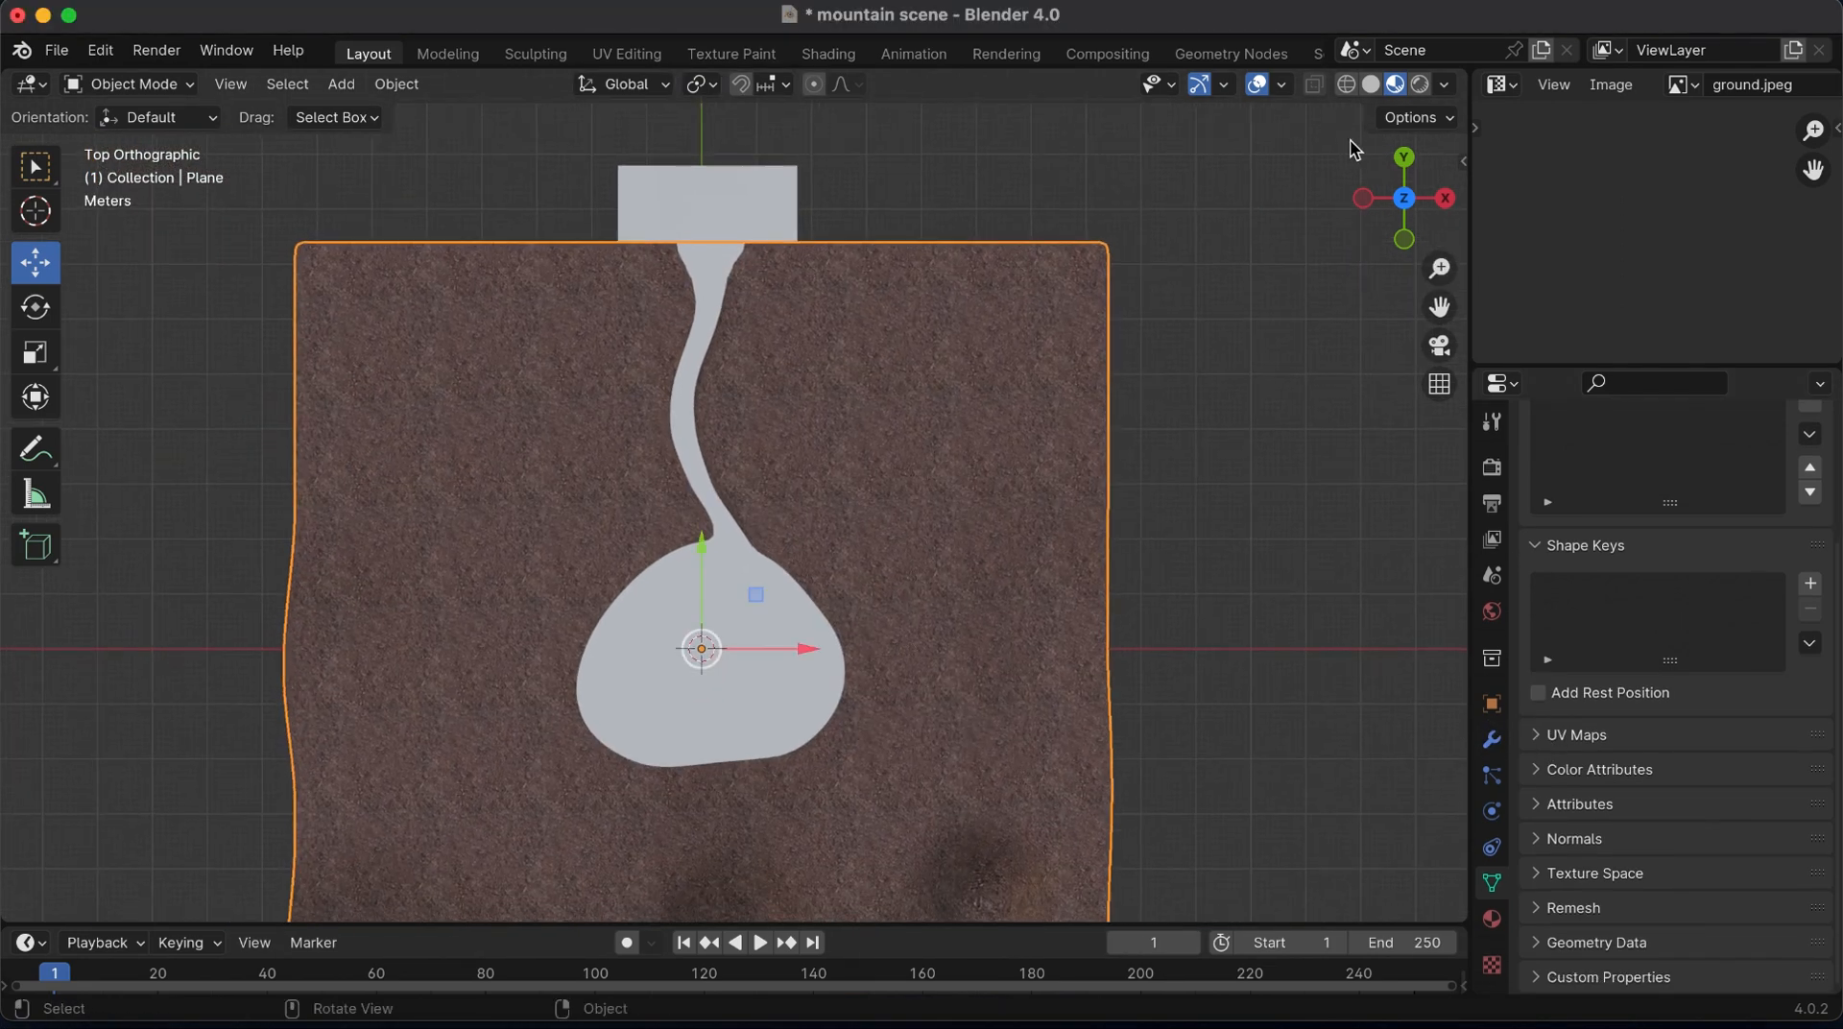
click(1494, 778)
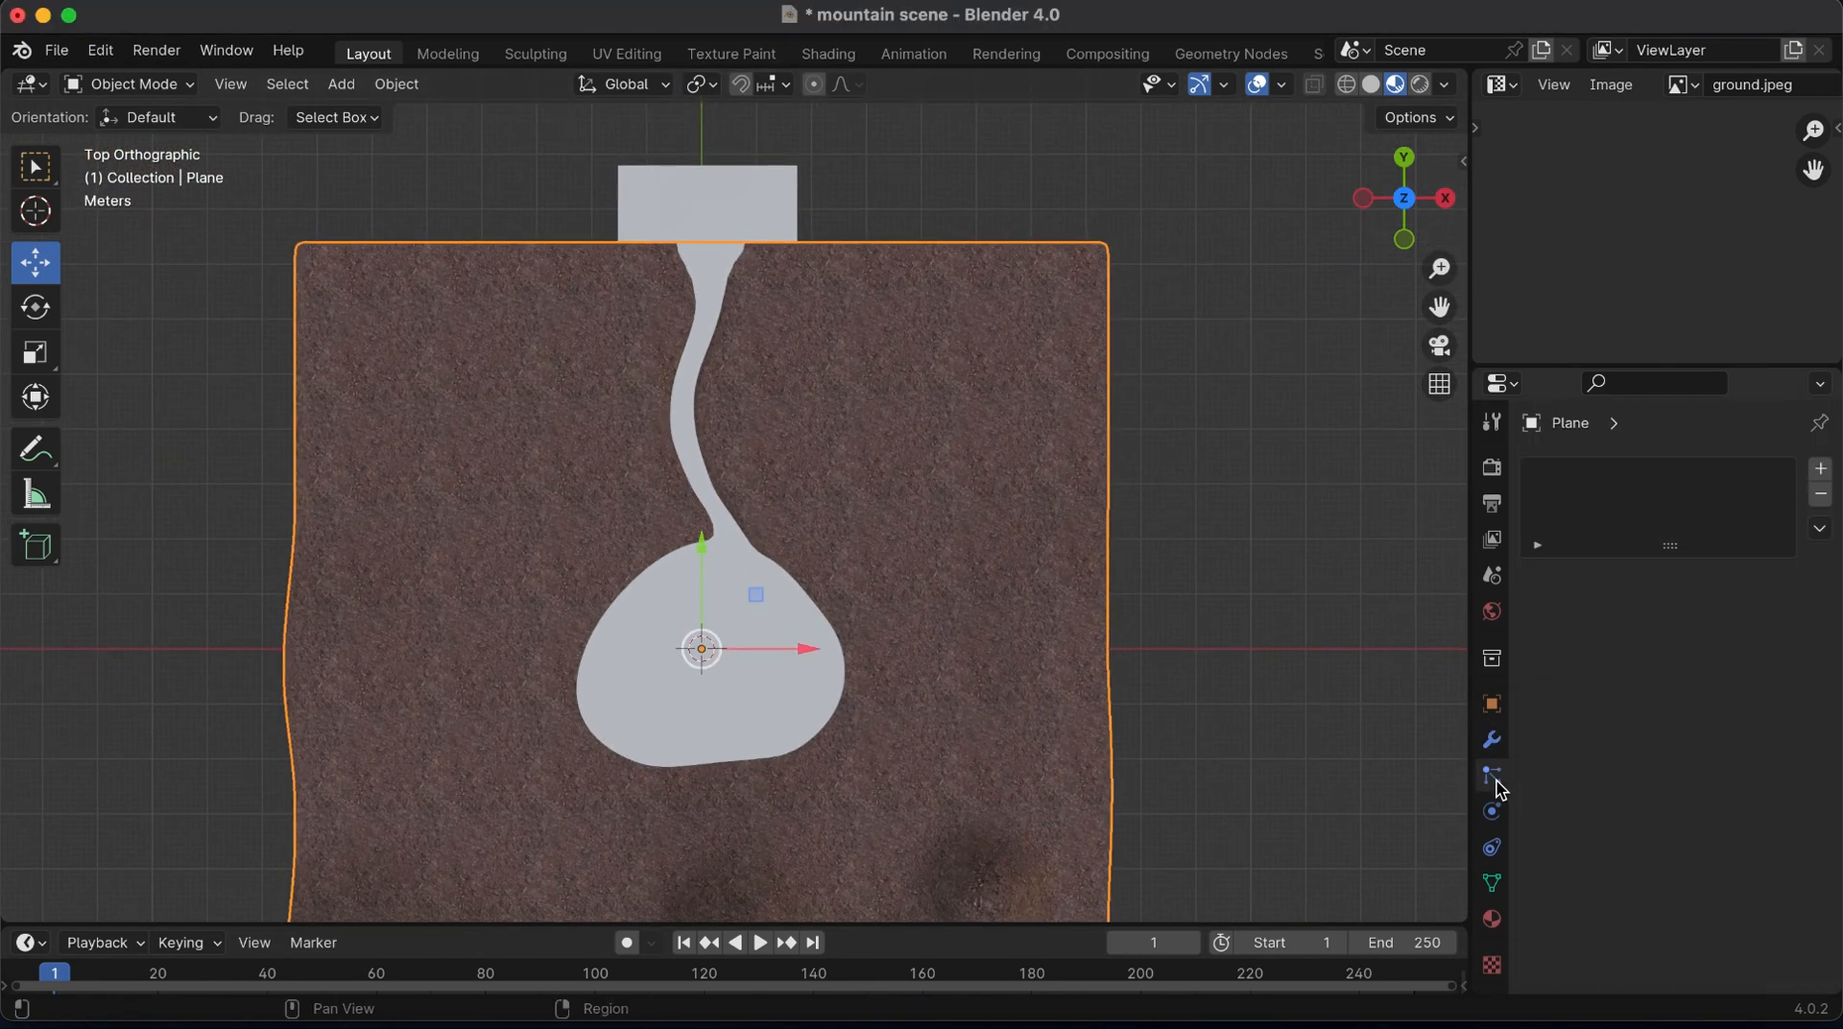
click(1370, 86)
click(1821, 469)
click(1753, 610)
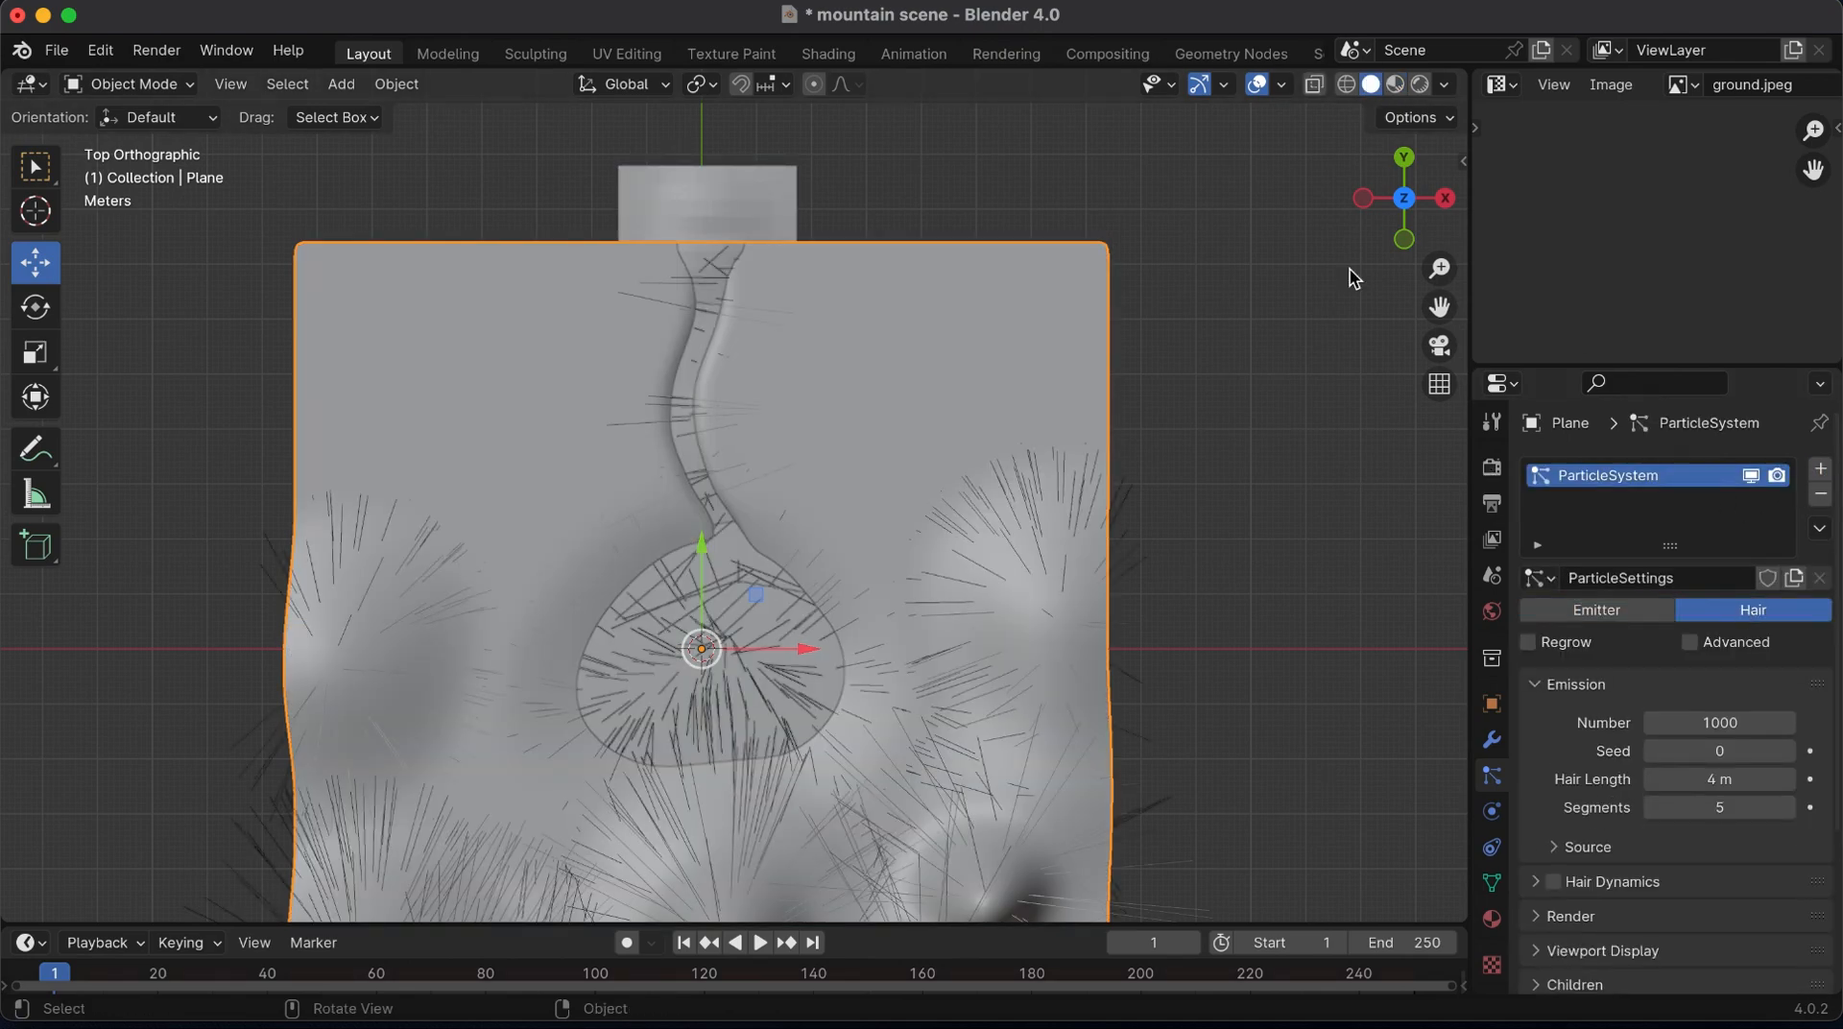
Set the particle hair length to 0.1 m after trying 0.4 m
drag(1385, 214, 1385, 309)
click(1719, 779)
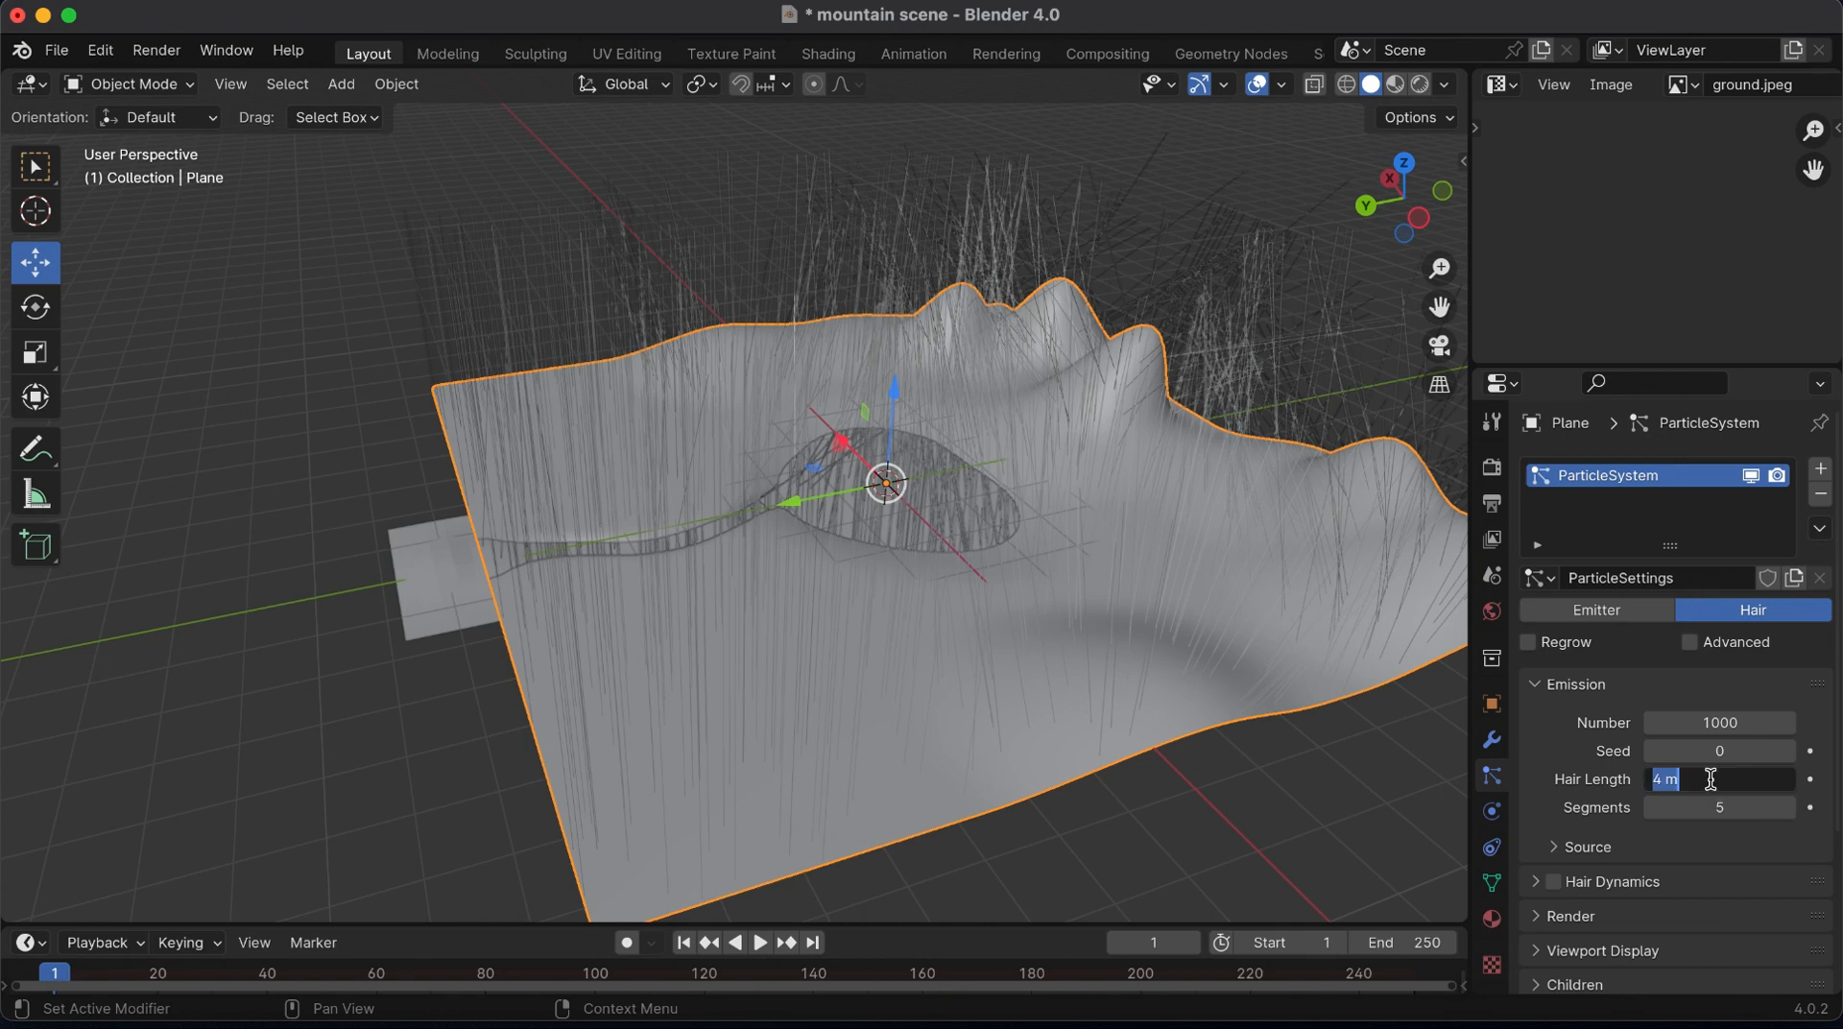
text(0.4)
key(Return)
drag(1432, 265, 1488, 207)
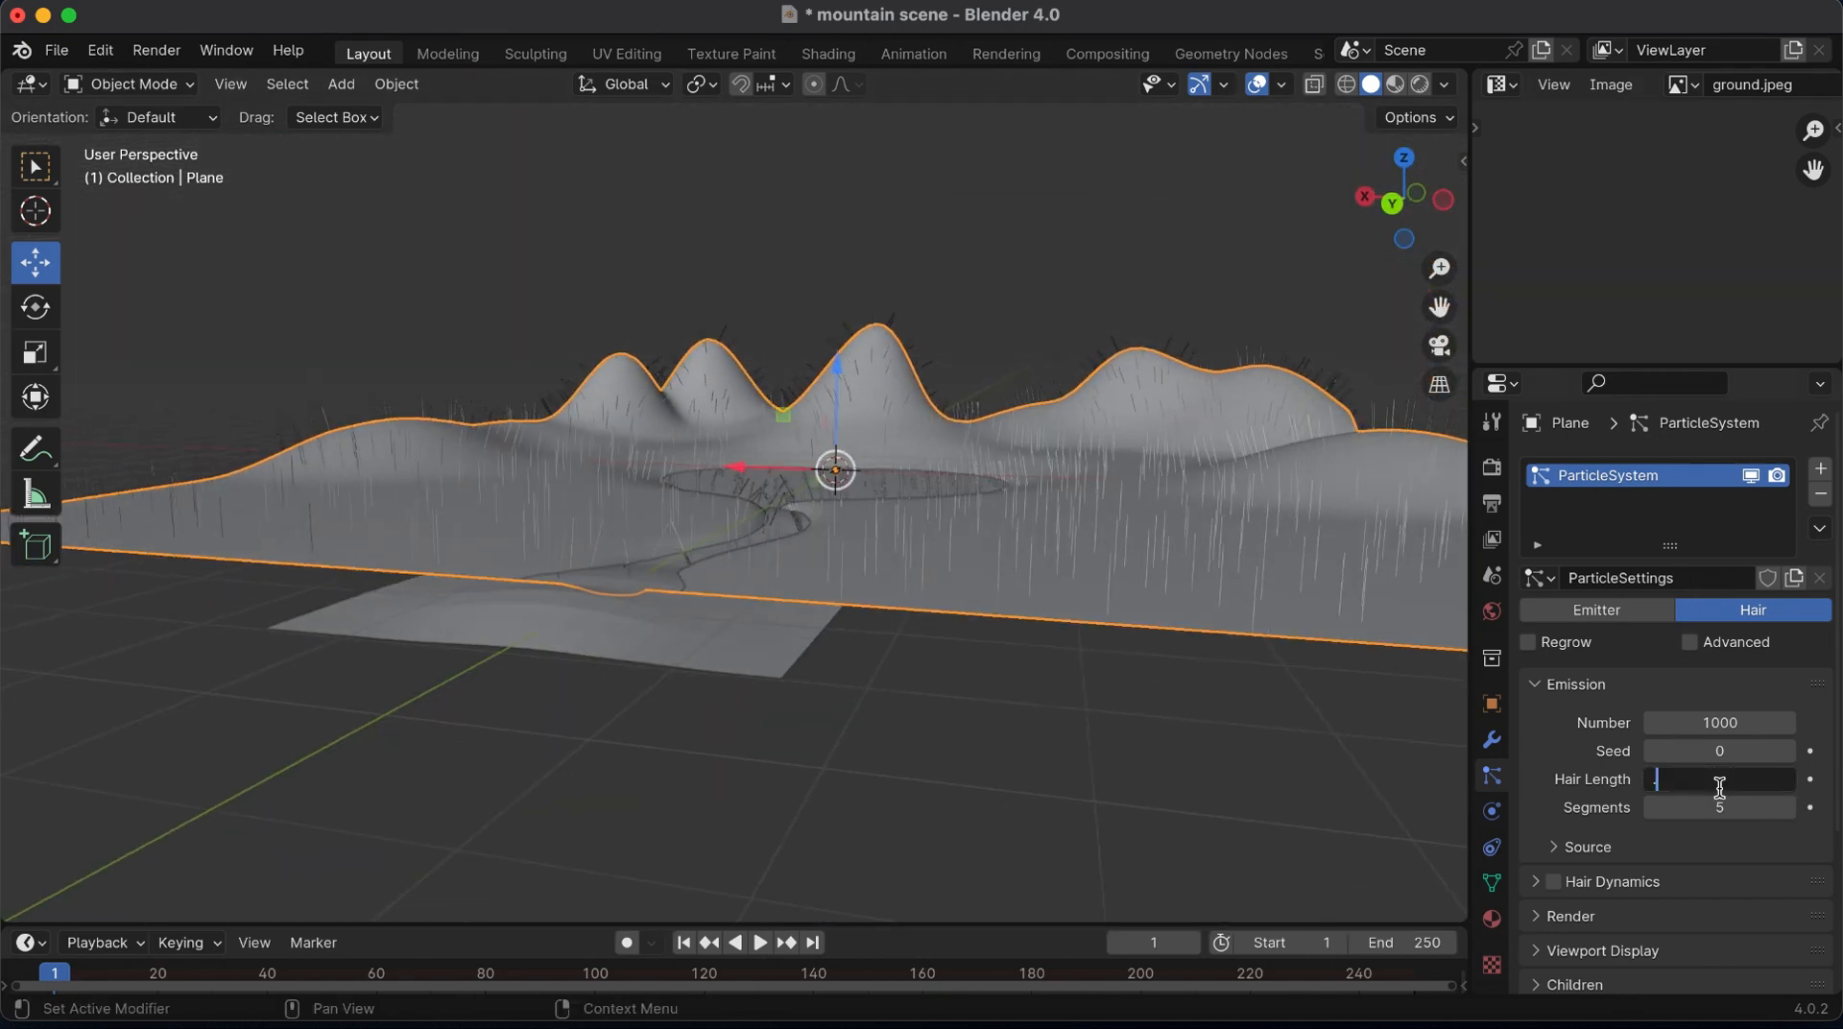
text(0.1)
key(Return)
Set the curve shape in the scene's render properties to Strip so the hairs have width
drag(1439, 268, 1460, 230)
click(1492, 467)
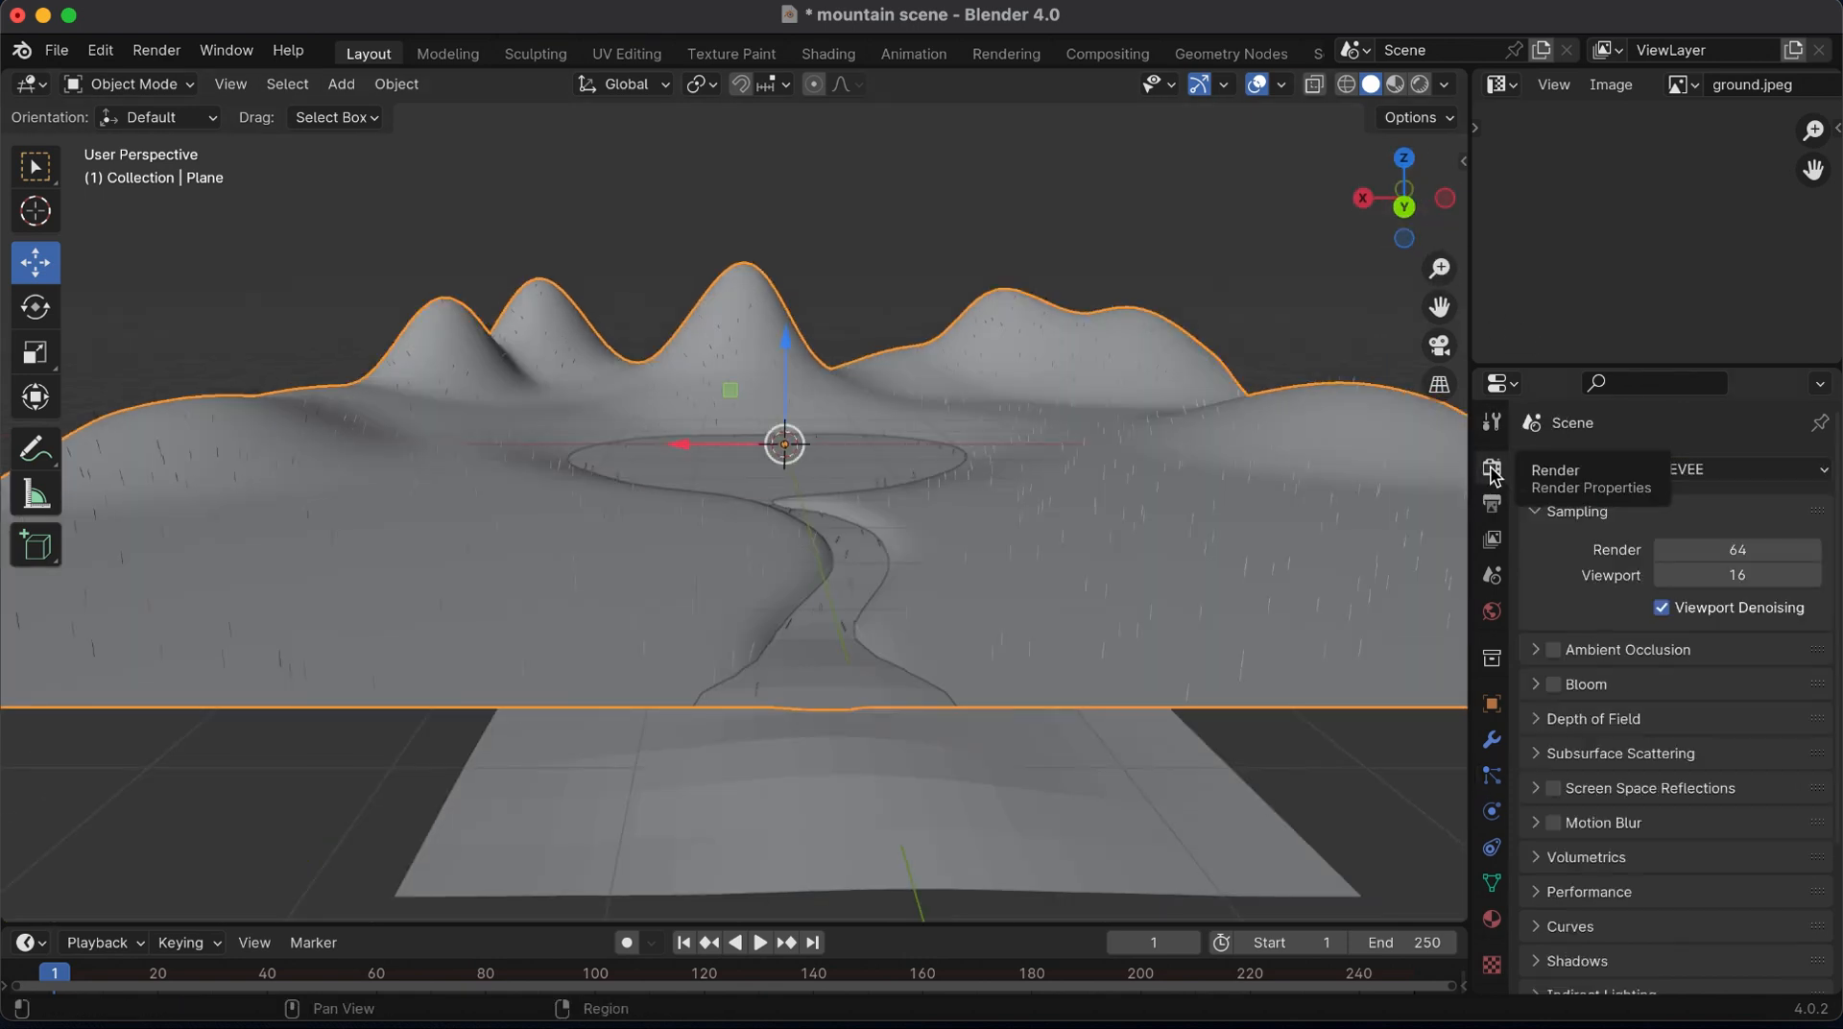
scroll(1548, 806, down, 3)
click(1548, 799)
click(1777, 841)
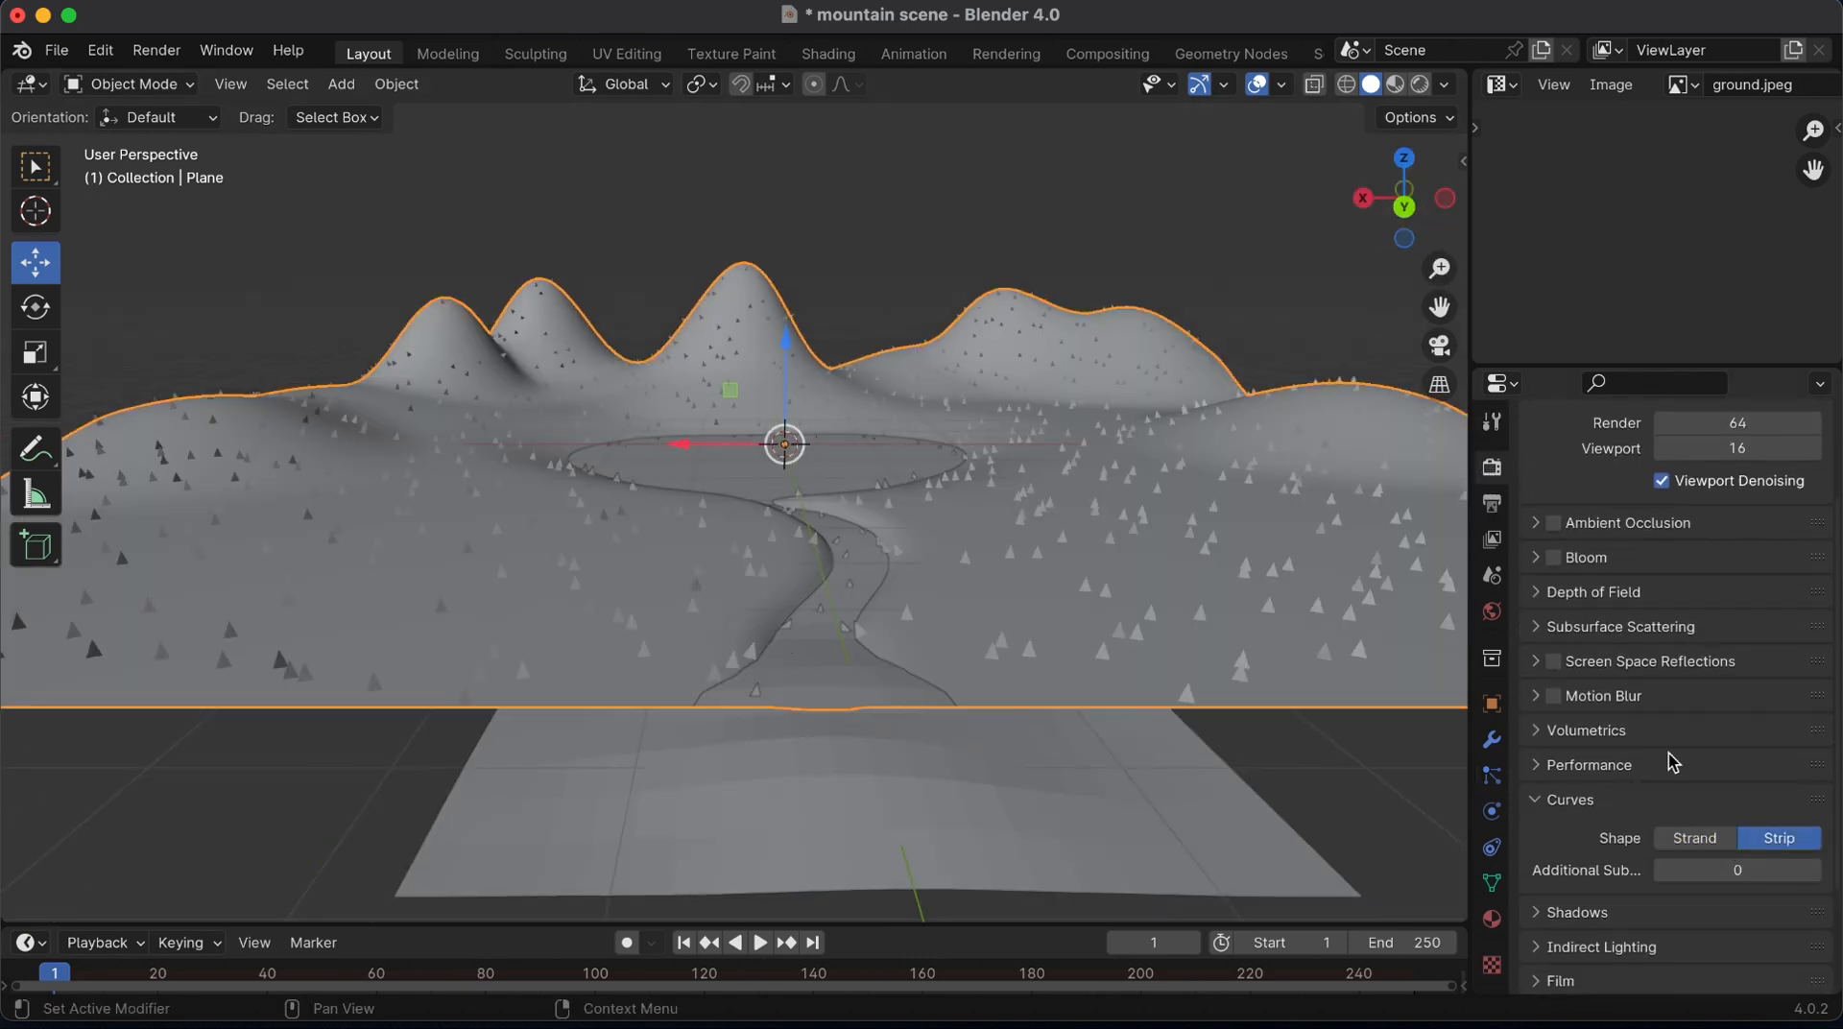
In the particle system's hair shape, set the tip diameter to 0.3 m and the root diameter to 0.6 m
click(1492, 776)
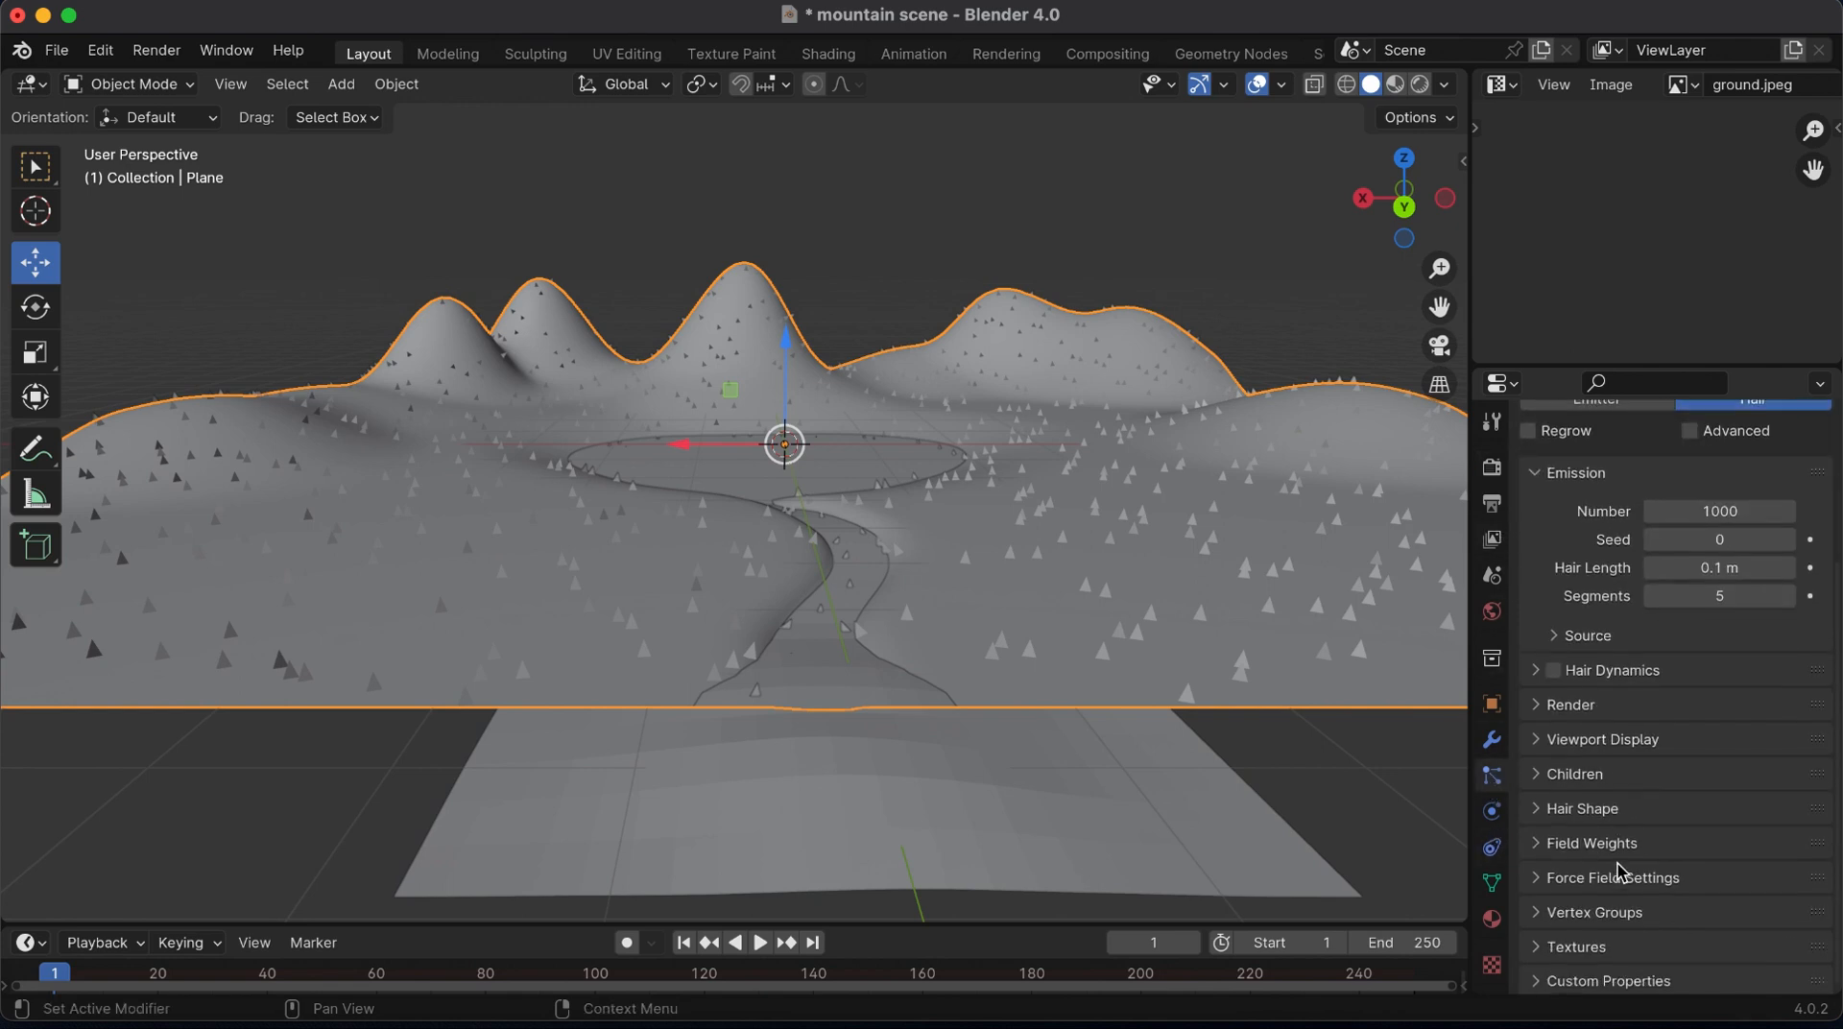
click(1556, 804)
click(1713, 900)
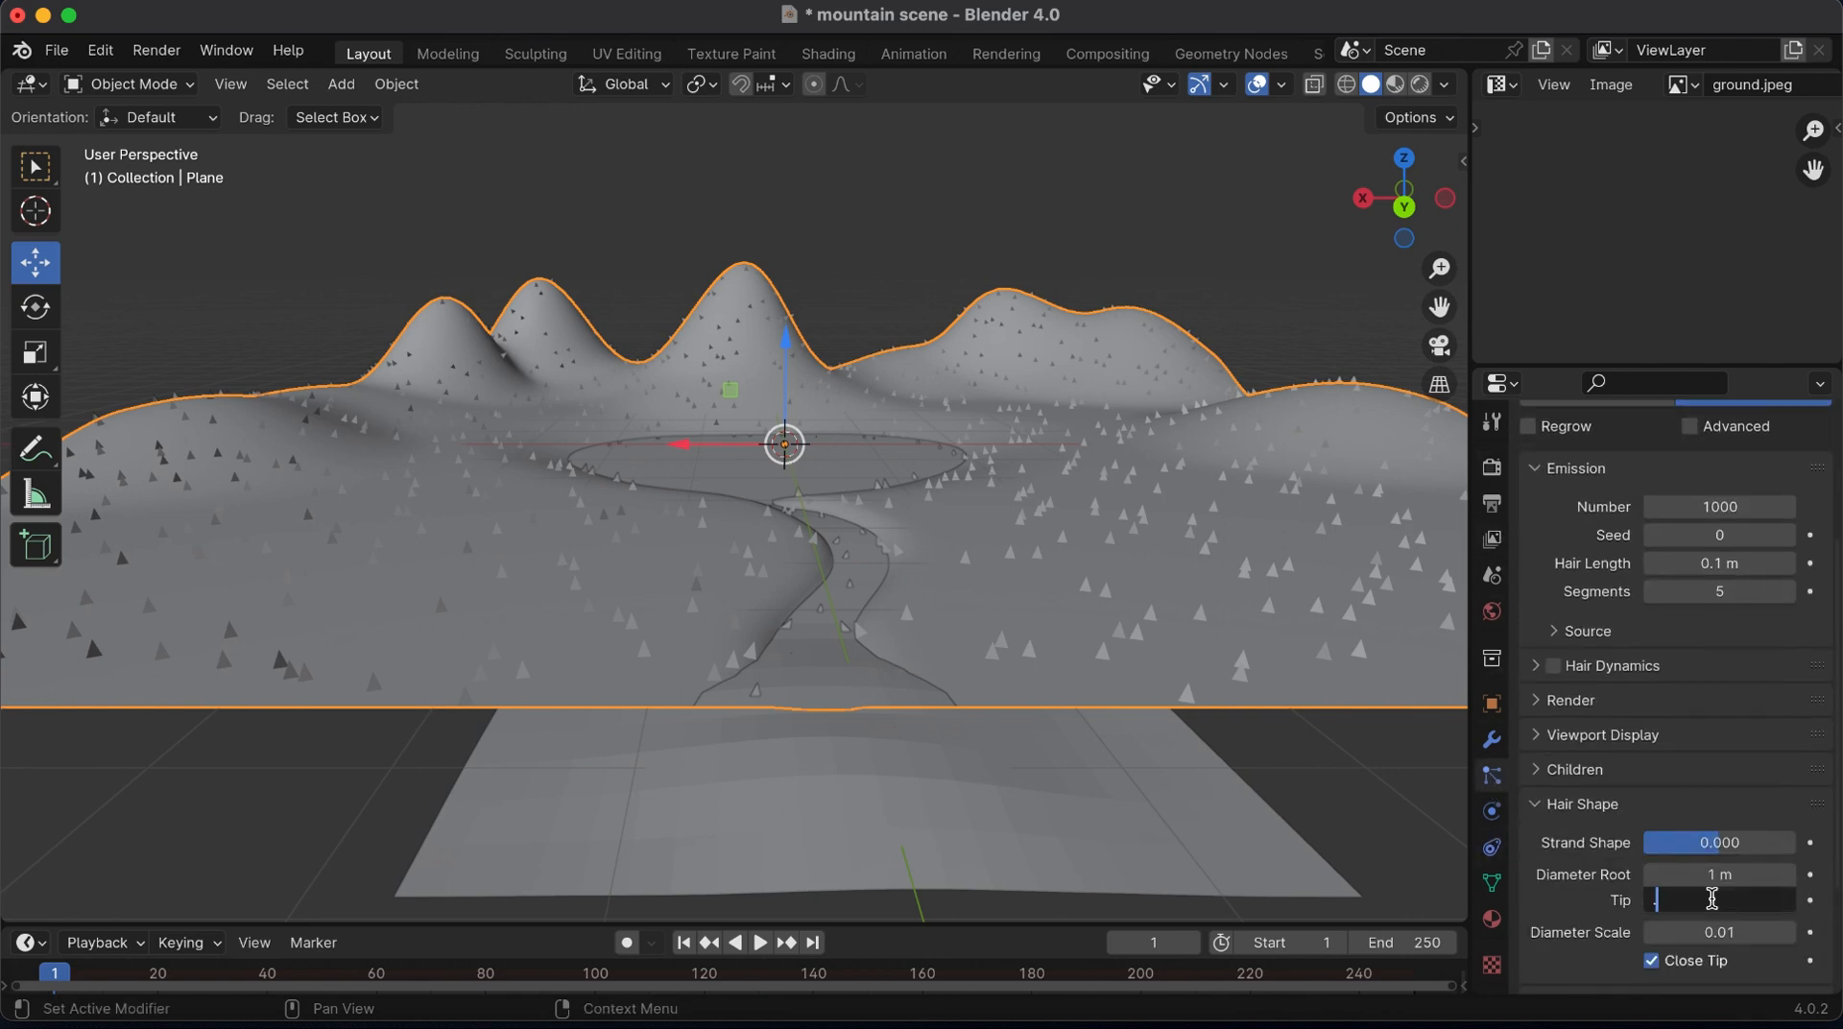
text(.3)
key(Return)
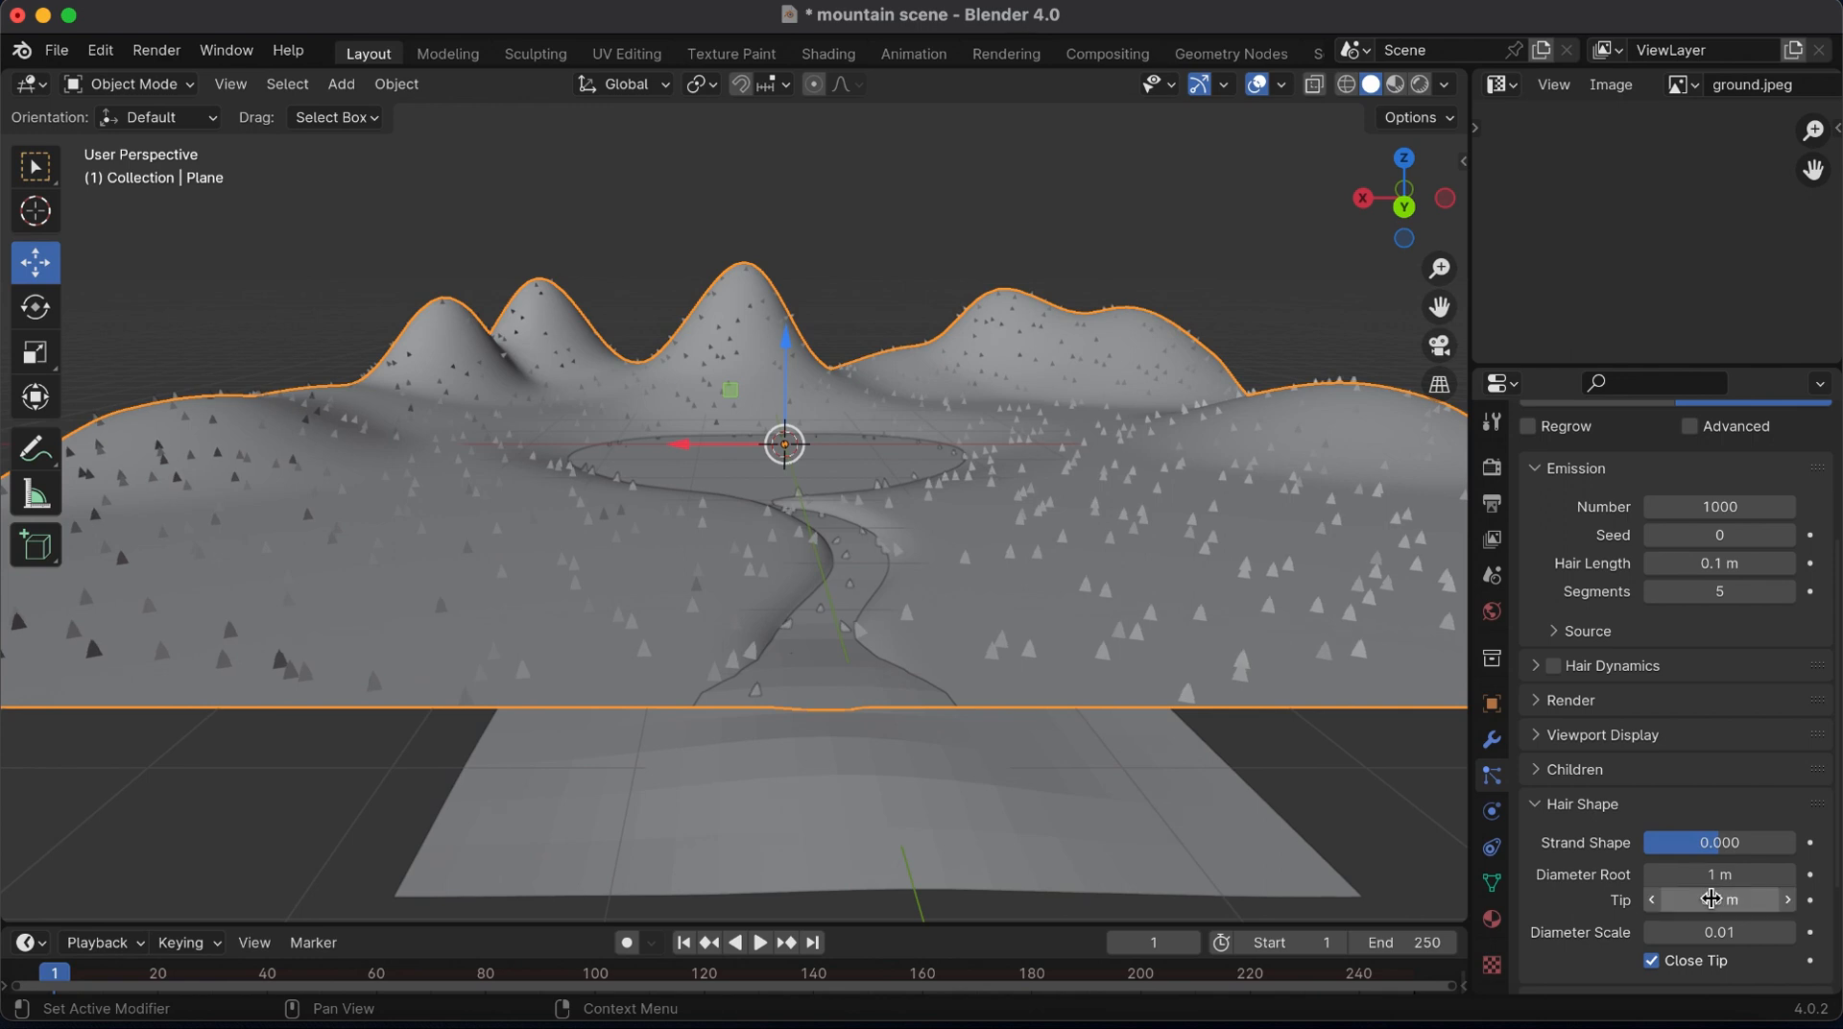
click(1714, 874)
key(Return)
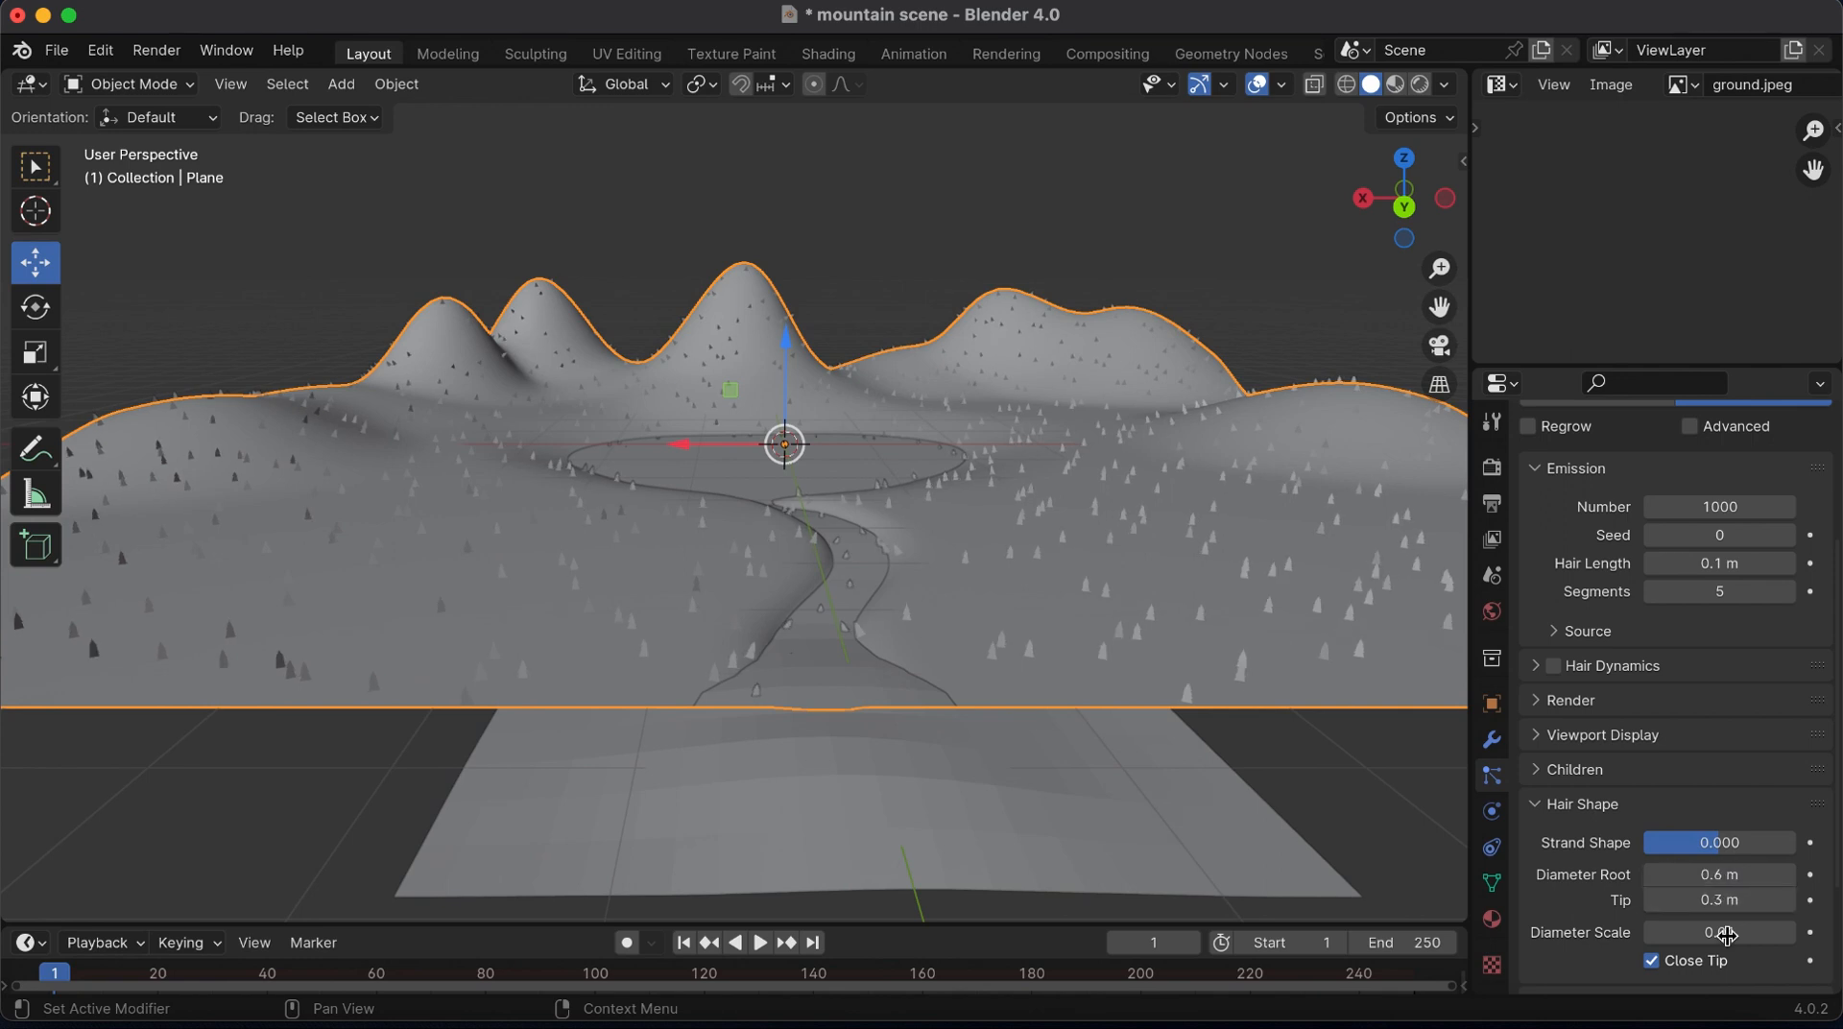
Turn off Close Tip for the hairs and set the hair length to 0.08 m
drag(1439, 270, 1368, 213)
click(1709, 564)
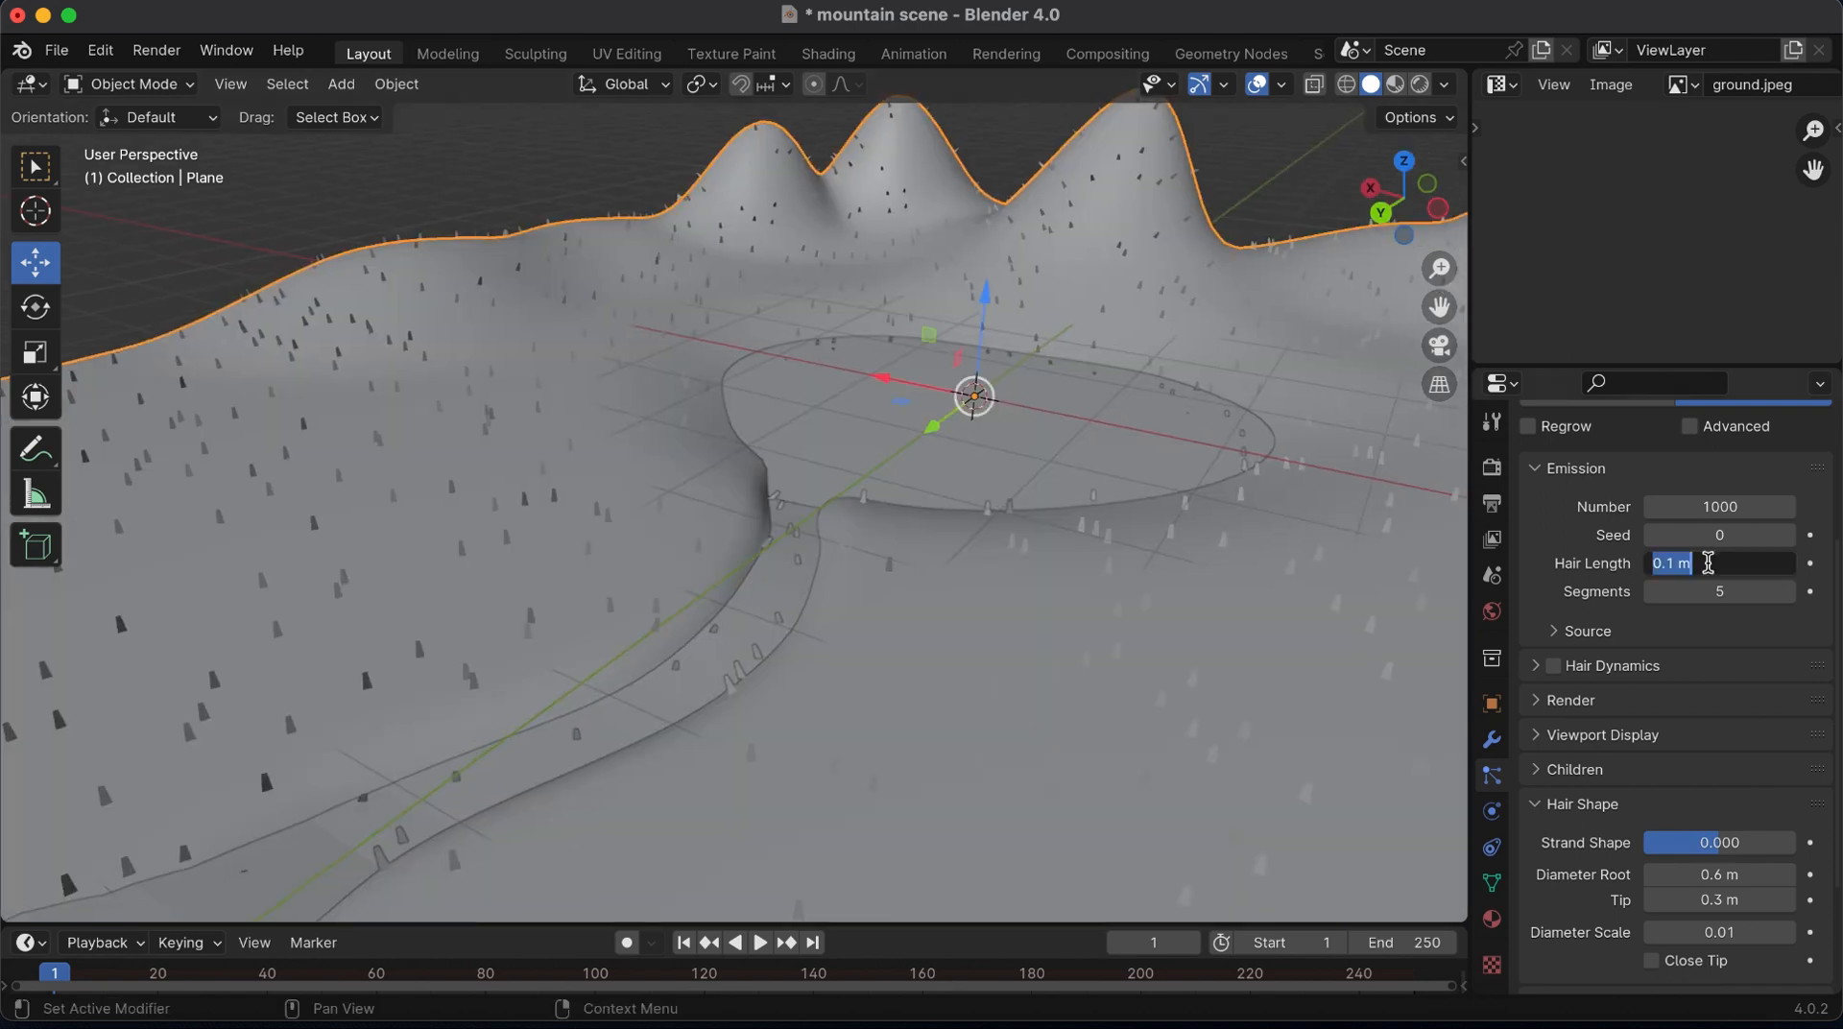
text(.08)
key(Return)
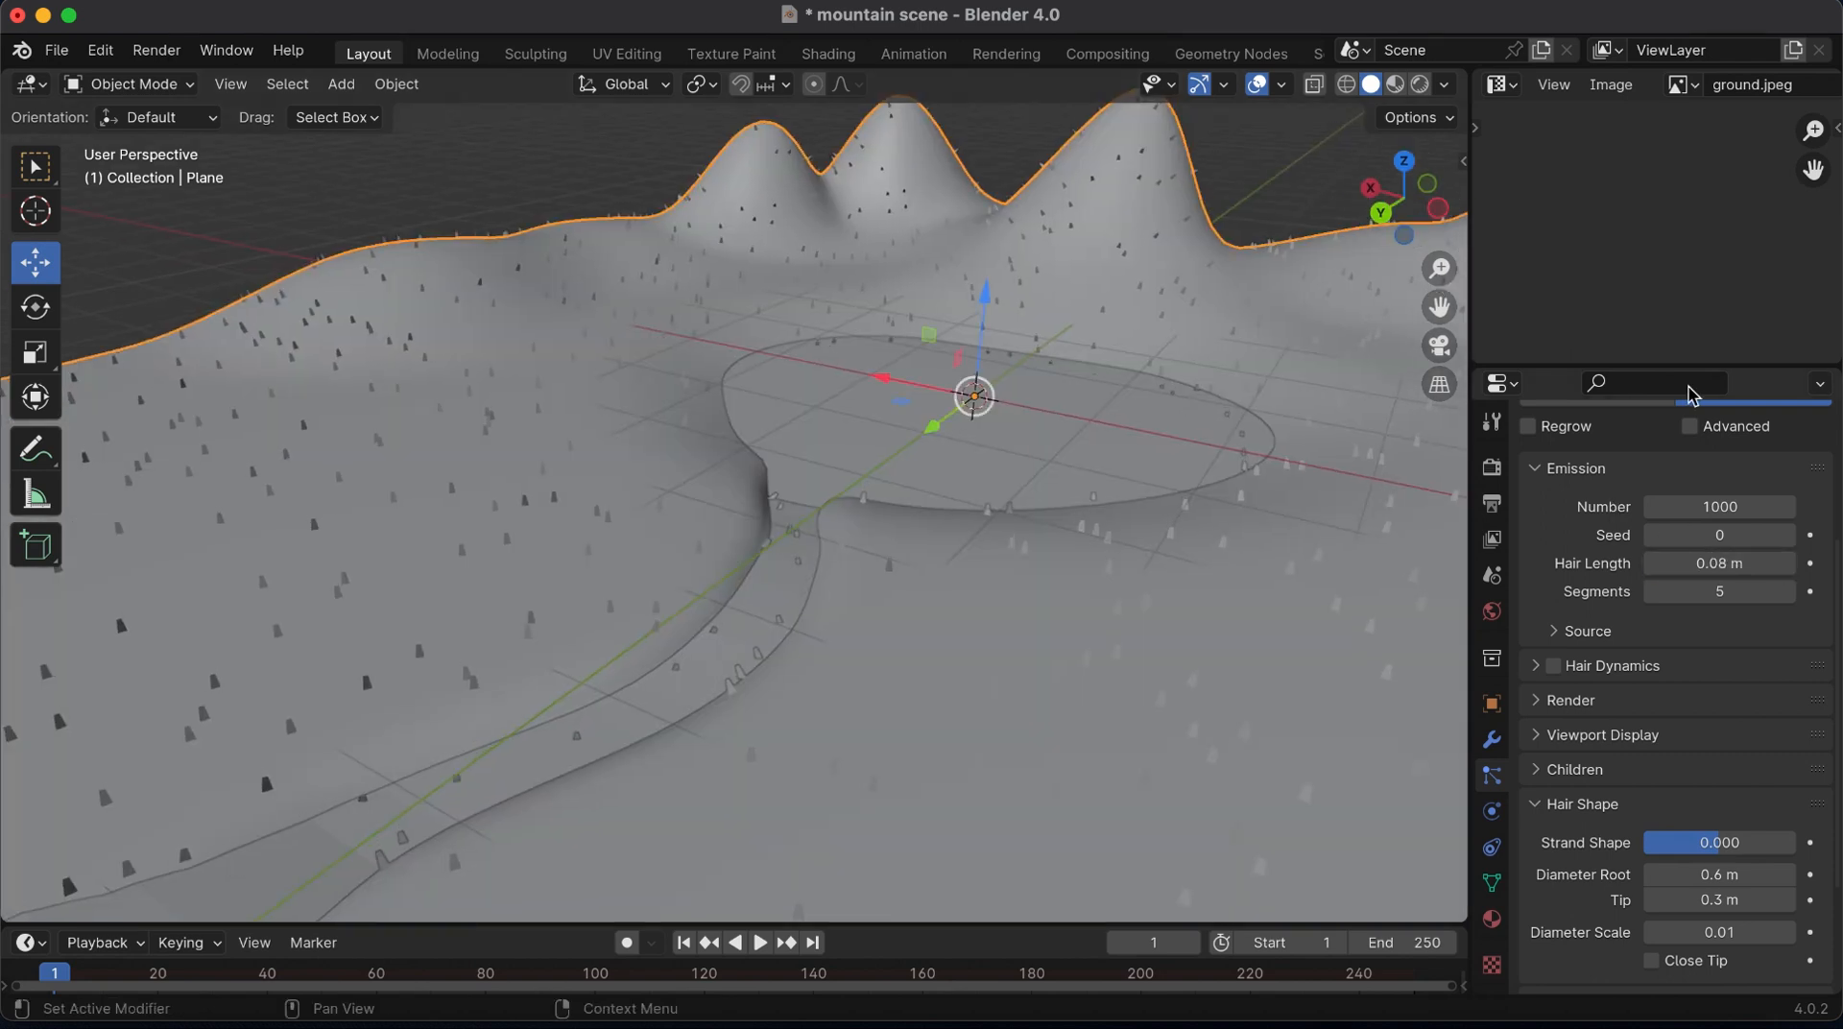
Set the hair's root diameter to 0.4 m
drag(1406, 197, 1387, 172)
click(1716, 874)
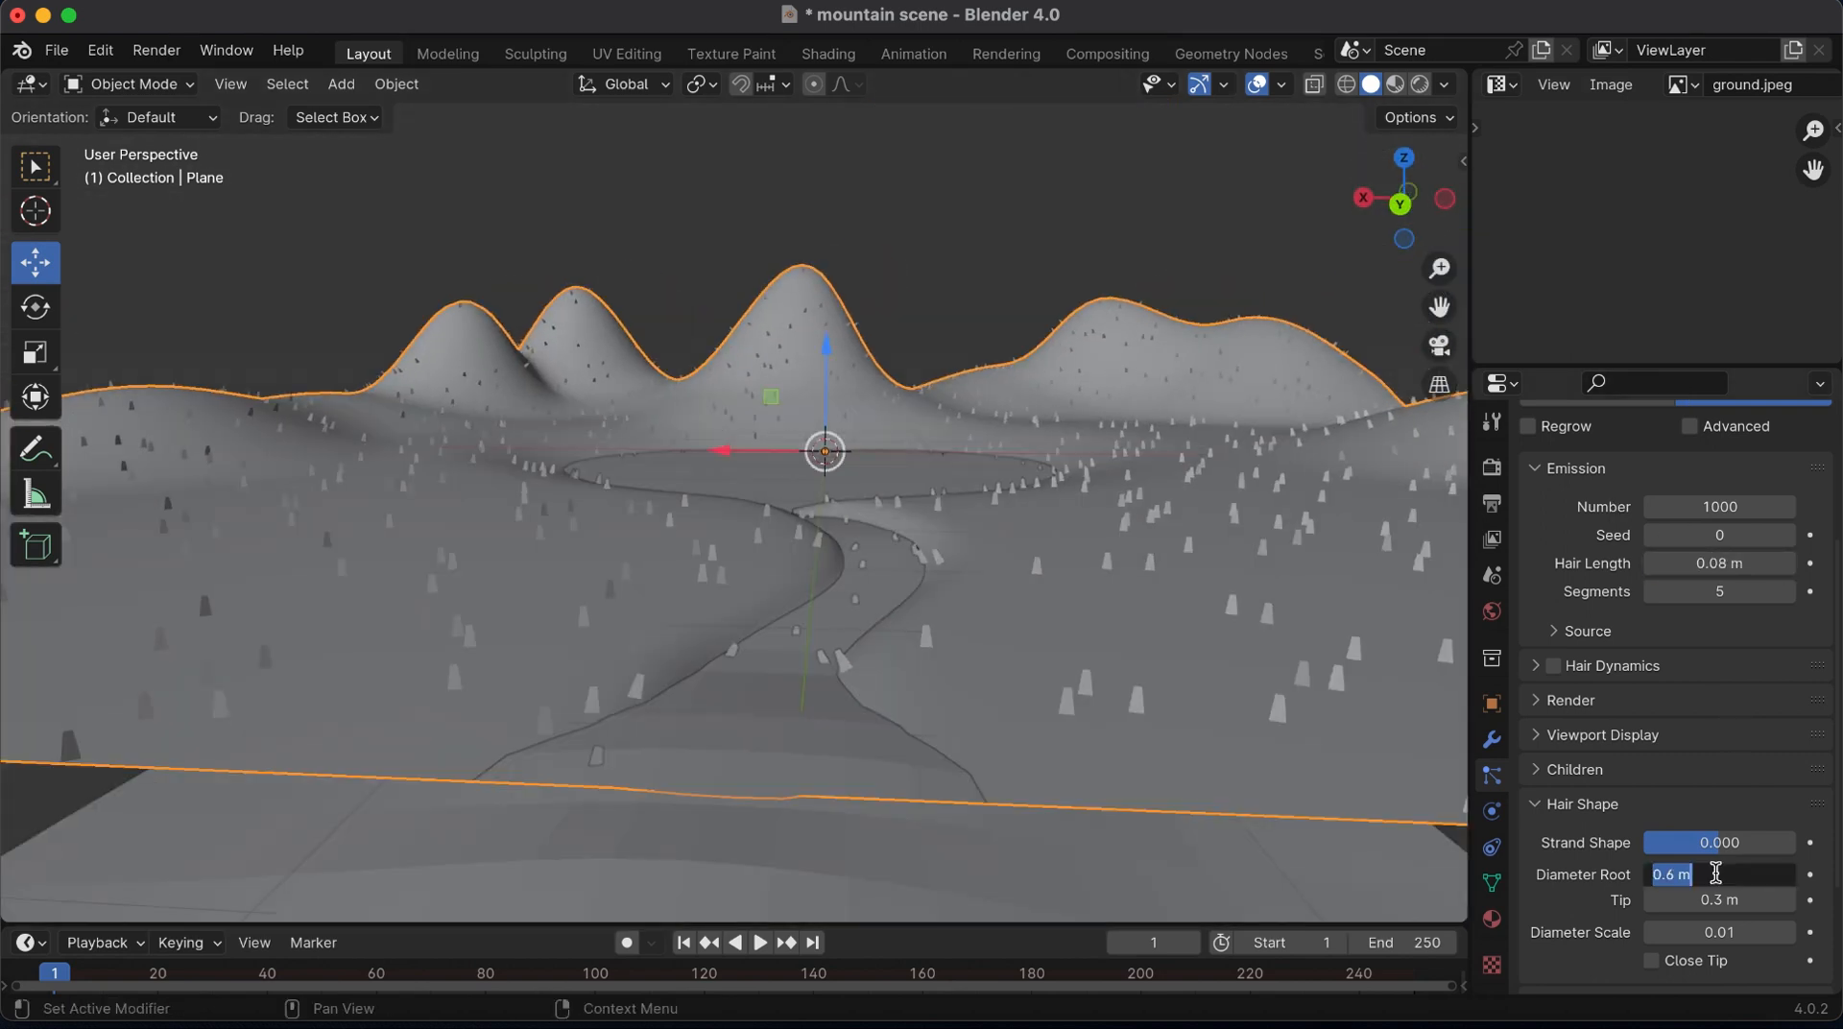
text(.4)
key(Return)
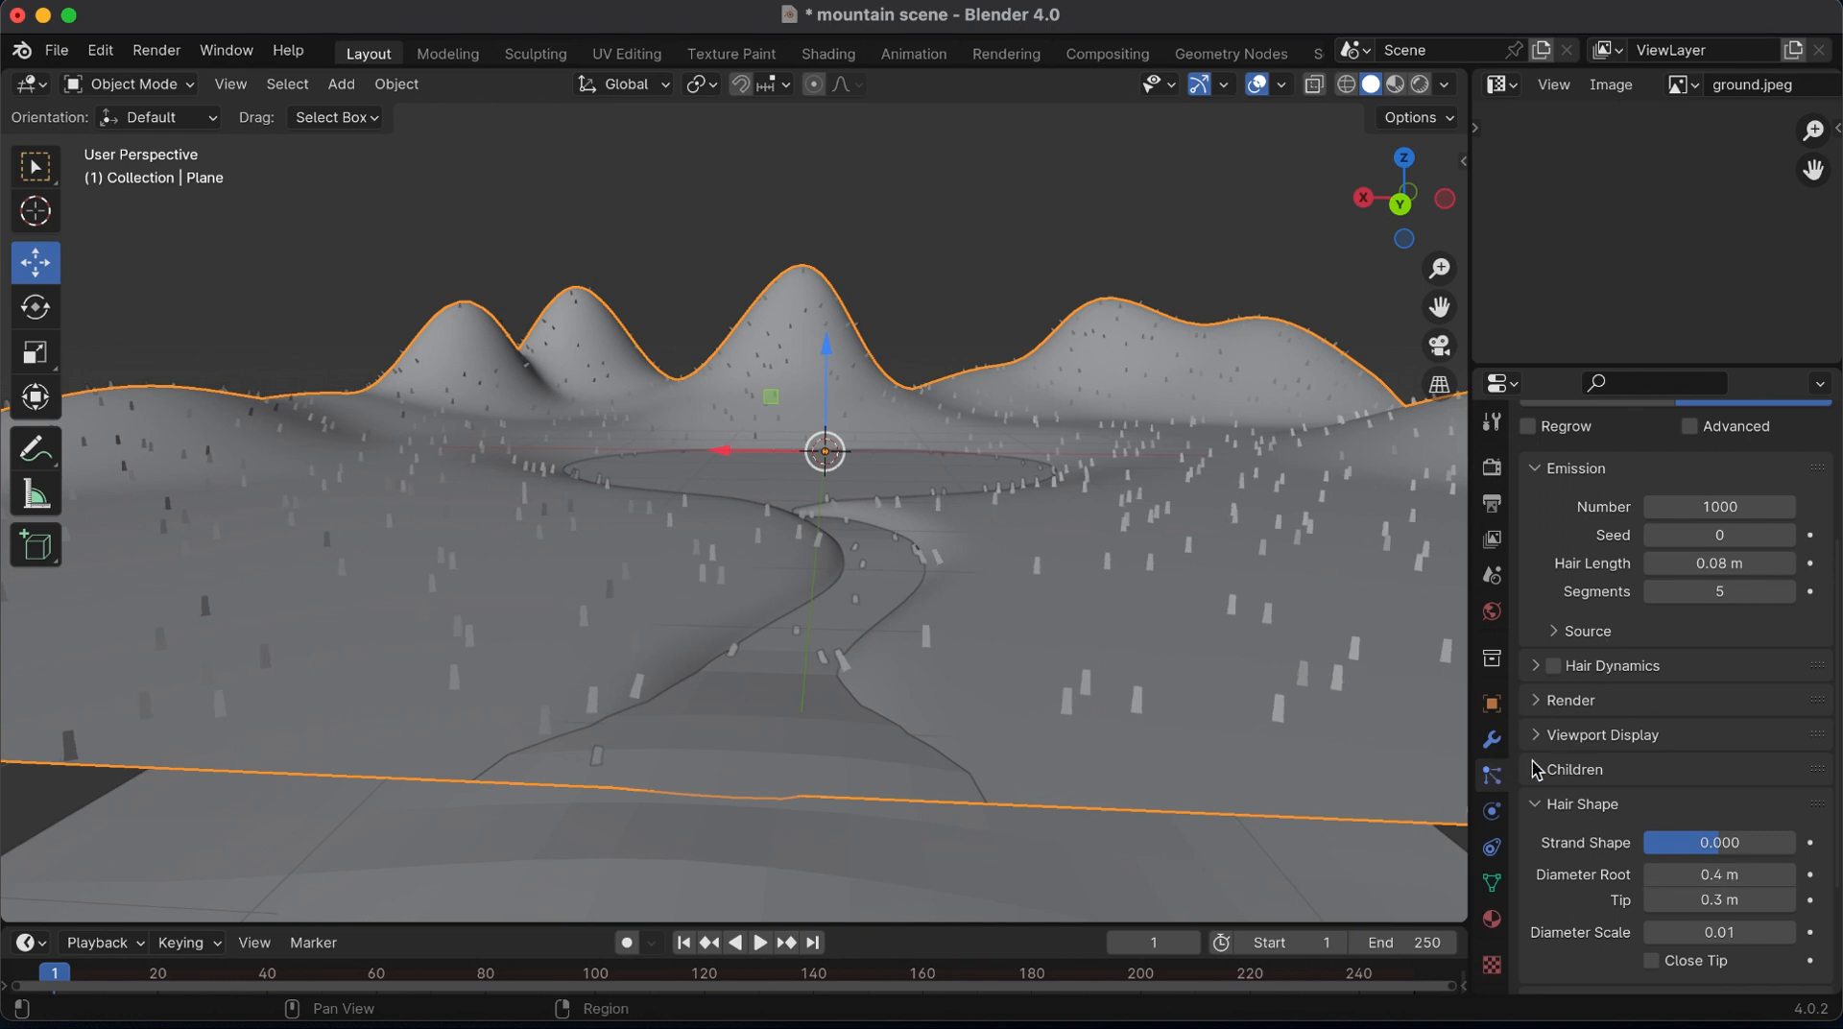
Enable the advanced hair settings and set the Brownian physics force to 0.04
scroll(1720, 743, up, 3)
scroll(1721, 743, down, 7)
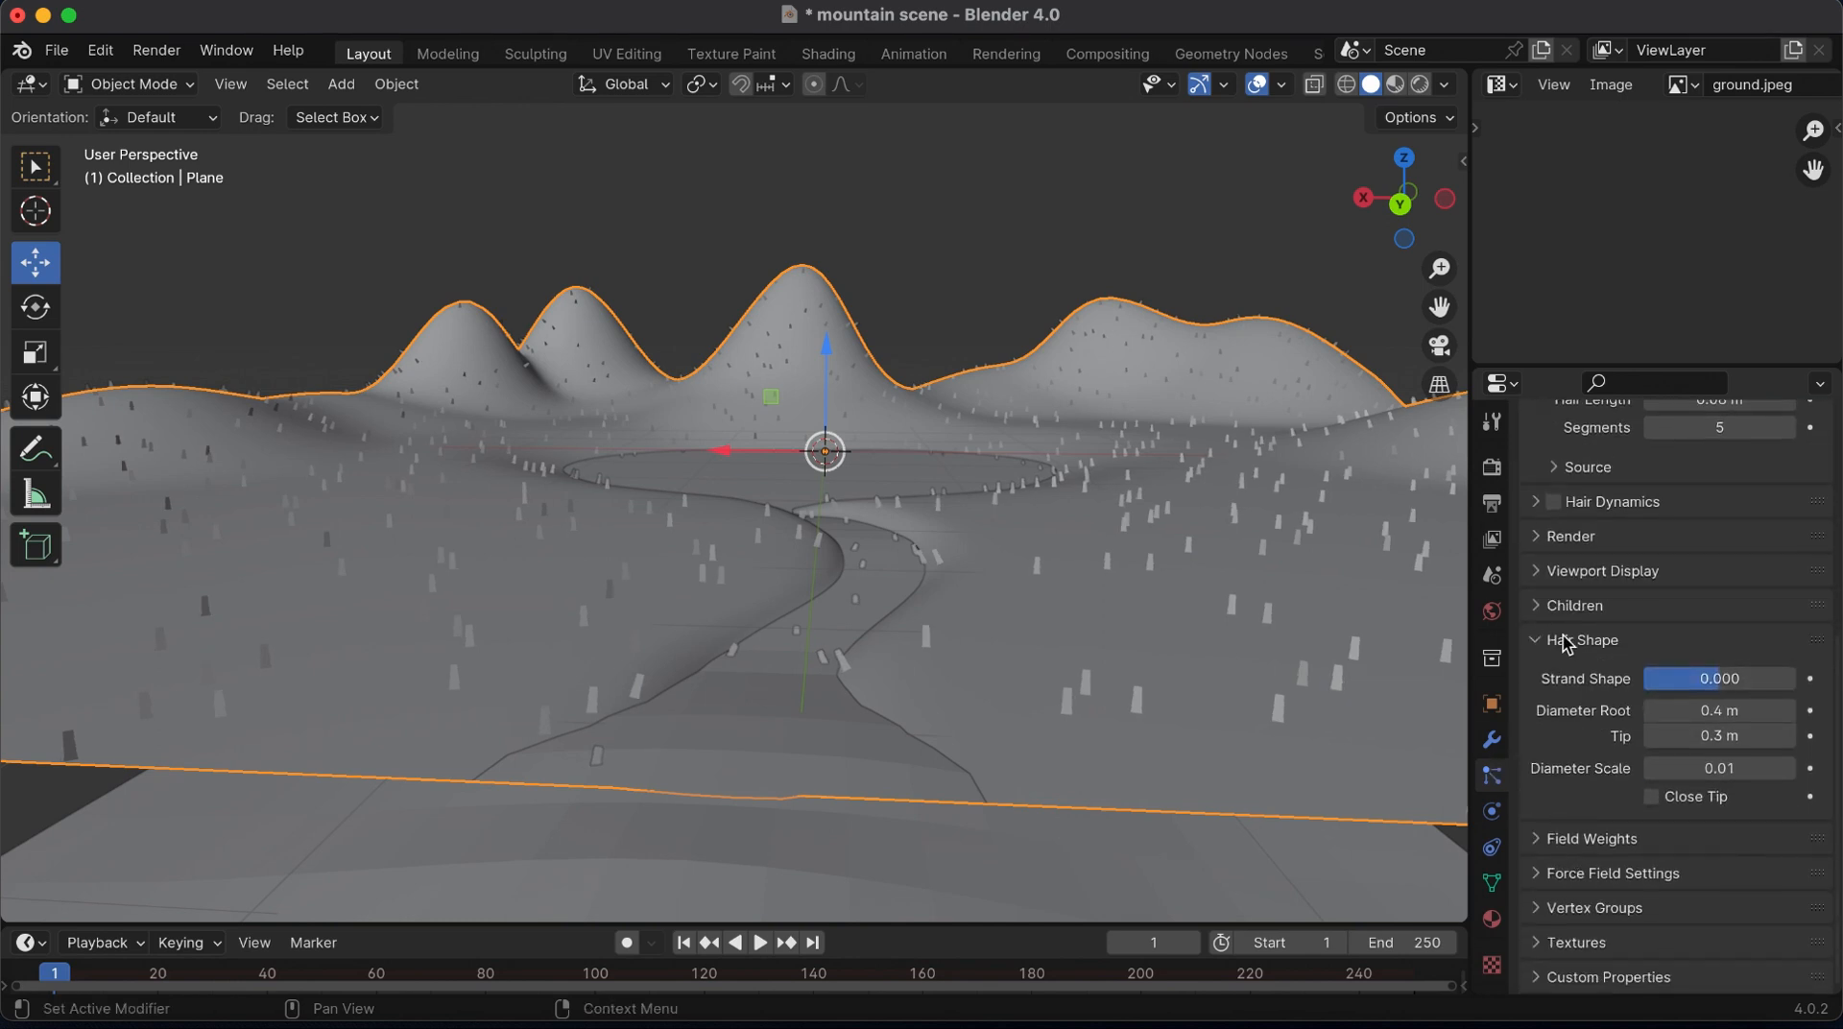
scroll(1543, 608, up, 10)
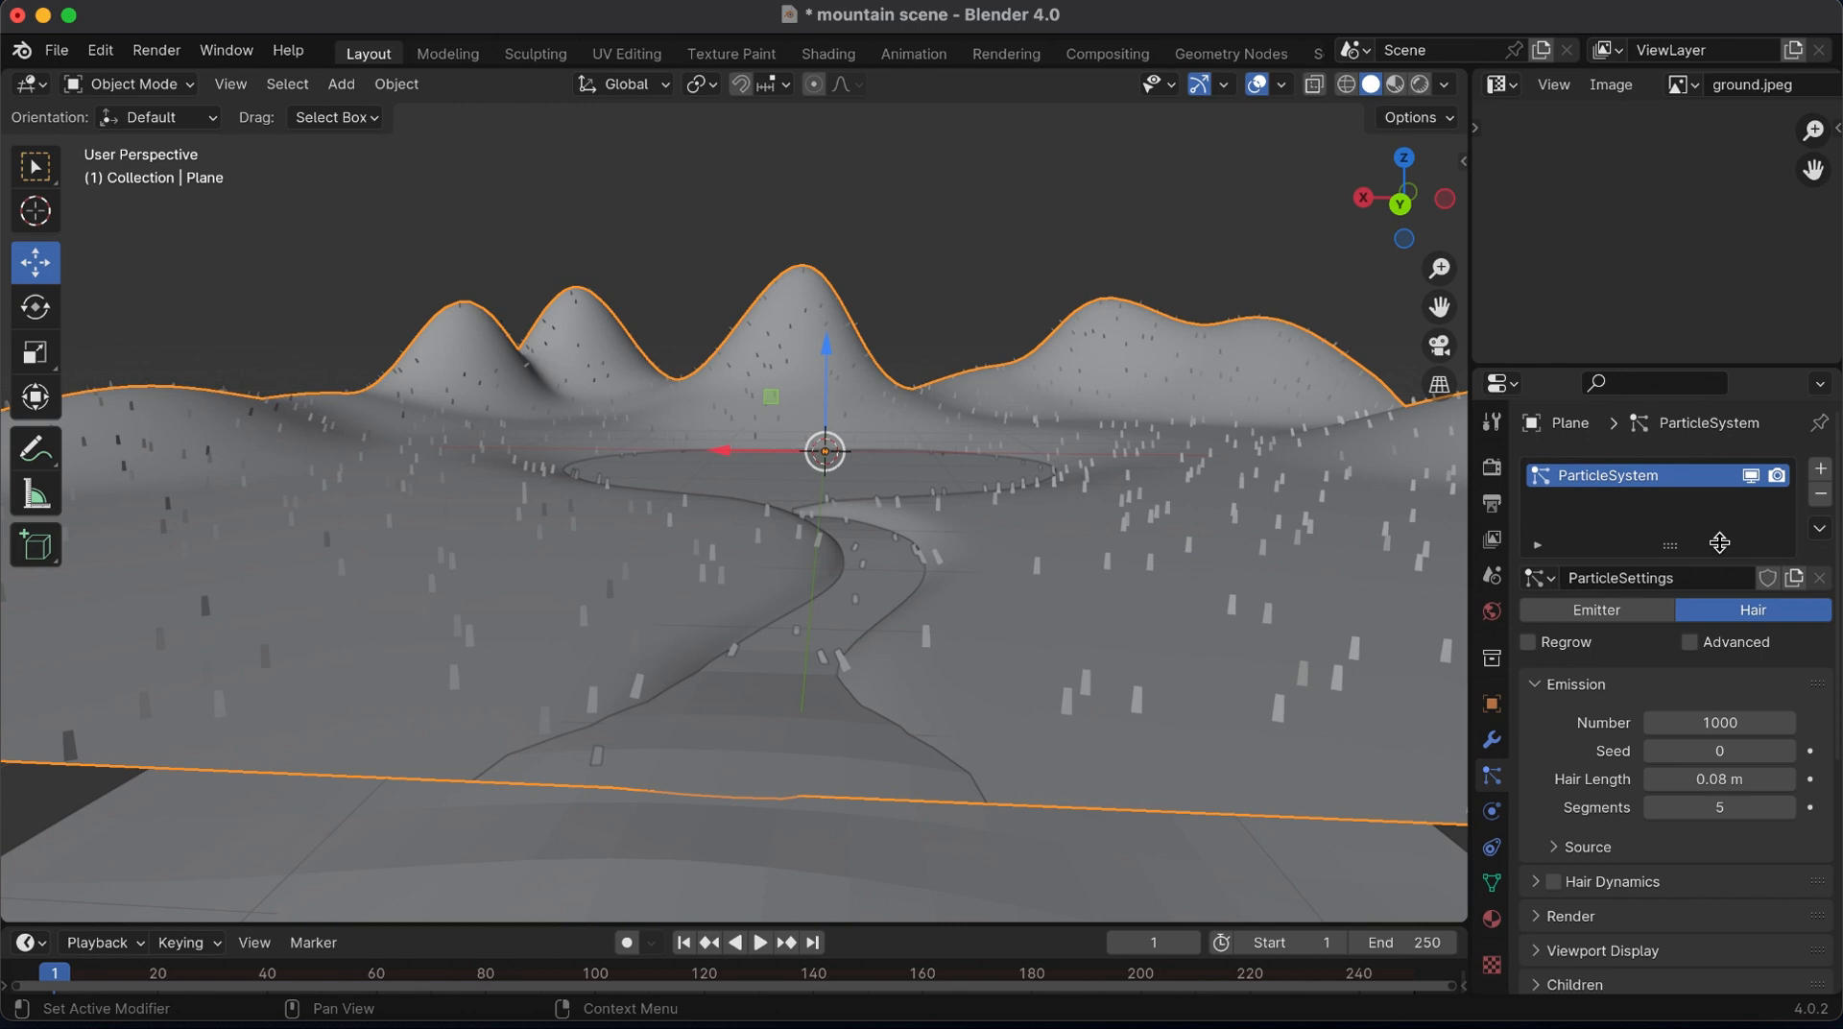
click(1690, 643)
scroll(1632, 648, down, 6)
click(1542, 745)
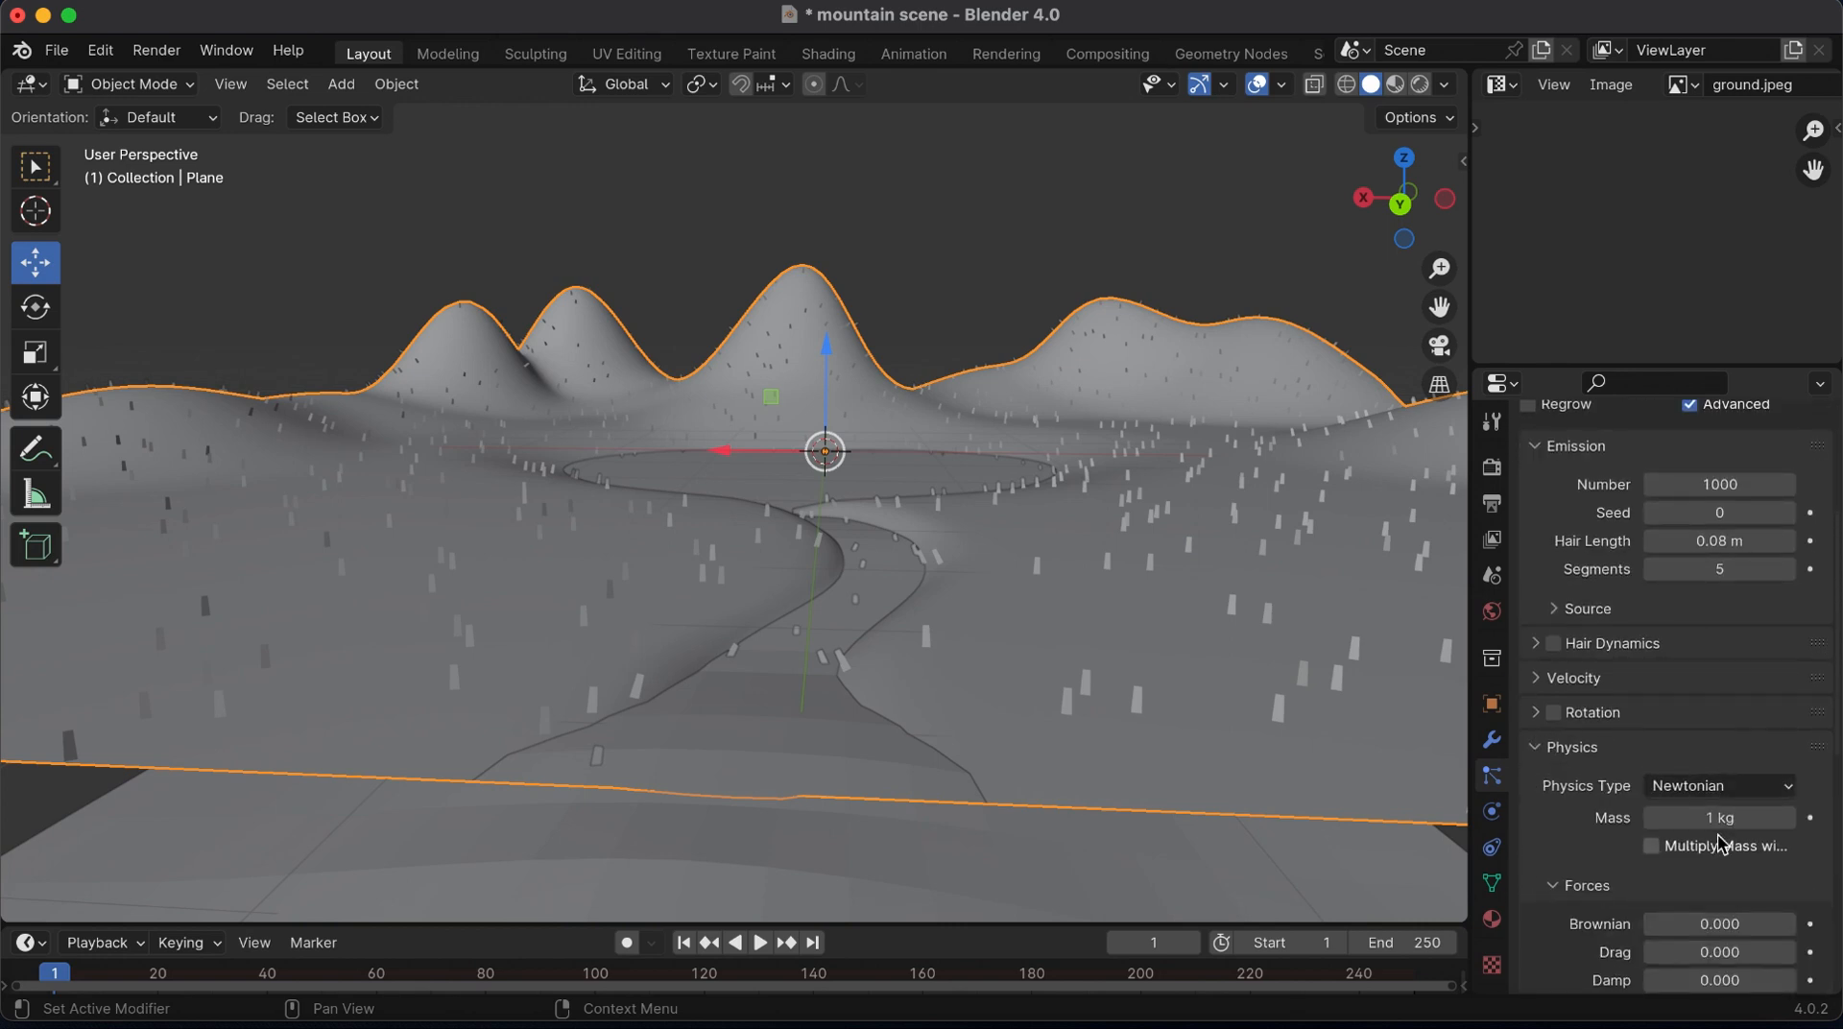
scroll(1547, 752, down, 4)
text(0.04)
key(Return)
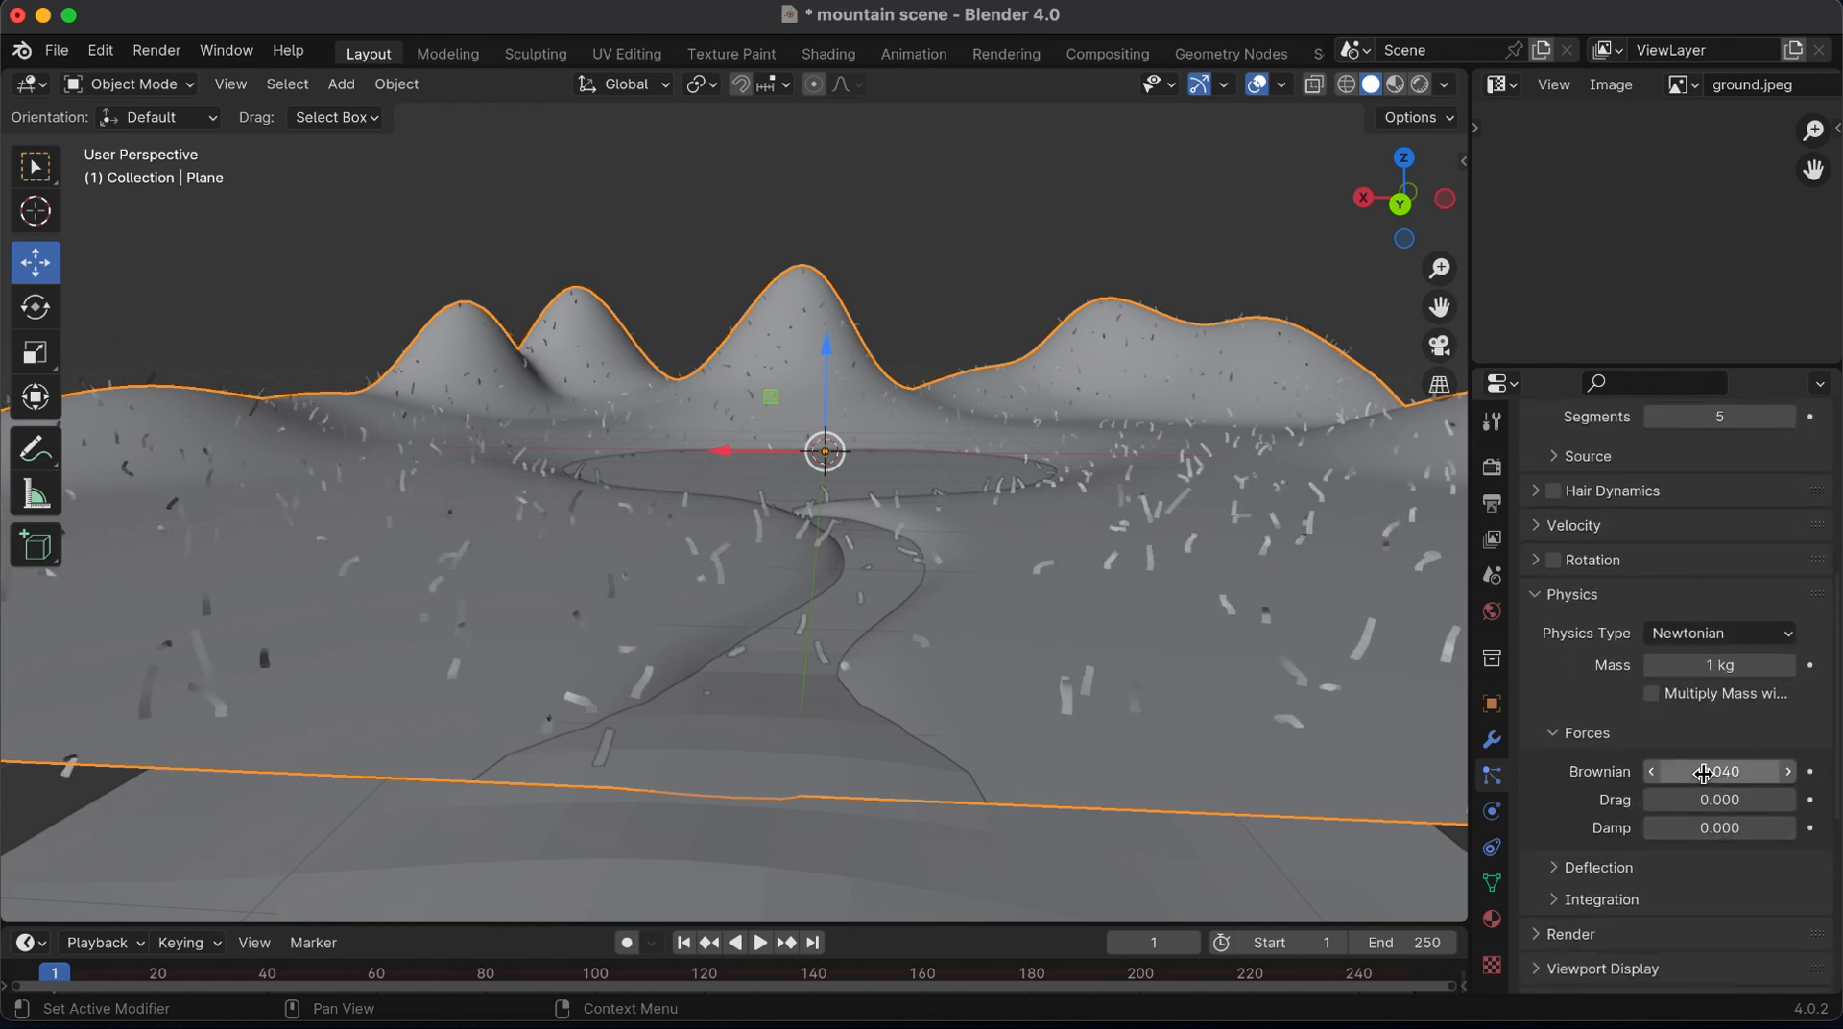
Set the hair physics damp force to 0.01 and the Brownian force to 0.02, after trying 0.004 for Brownian
click(1712, 827)
text(.01)
key(Return)
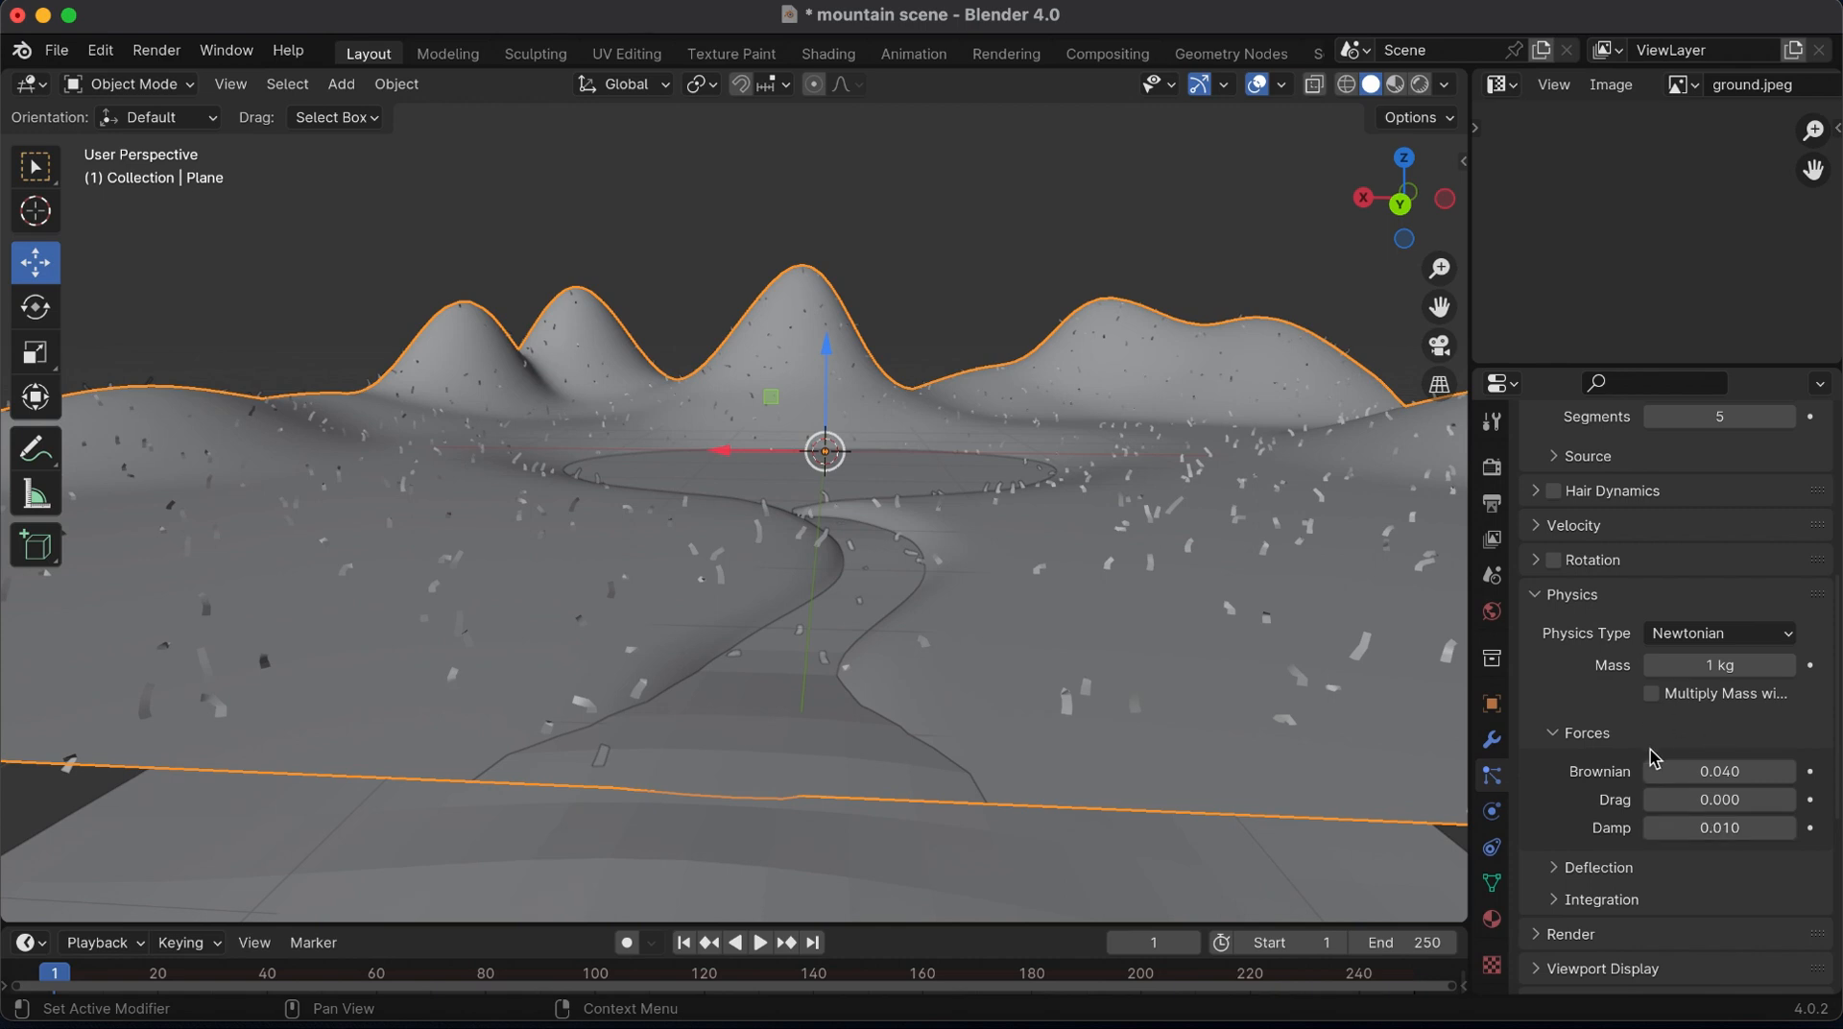
click(1735, 773)
text(.004)
key(Return)
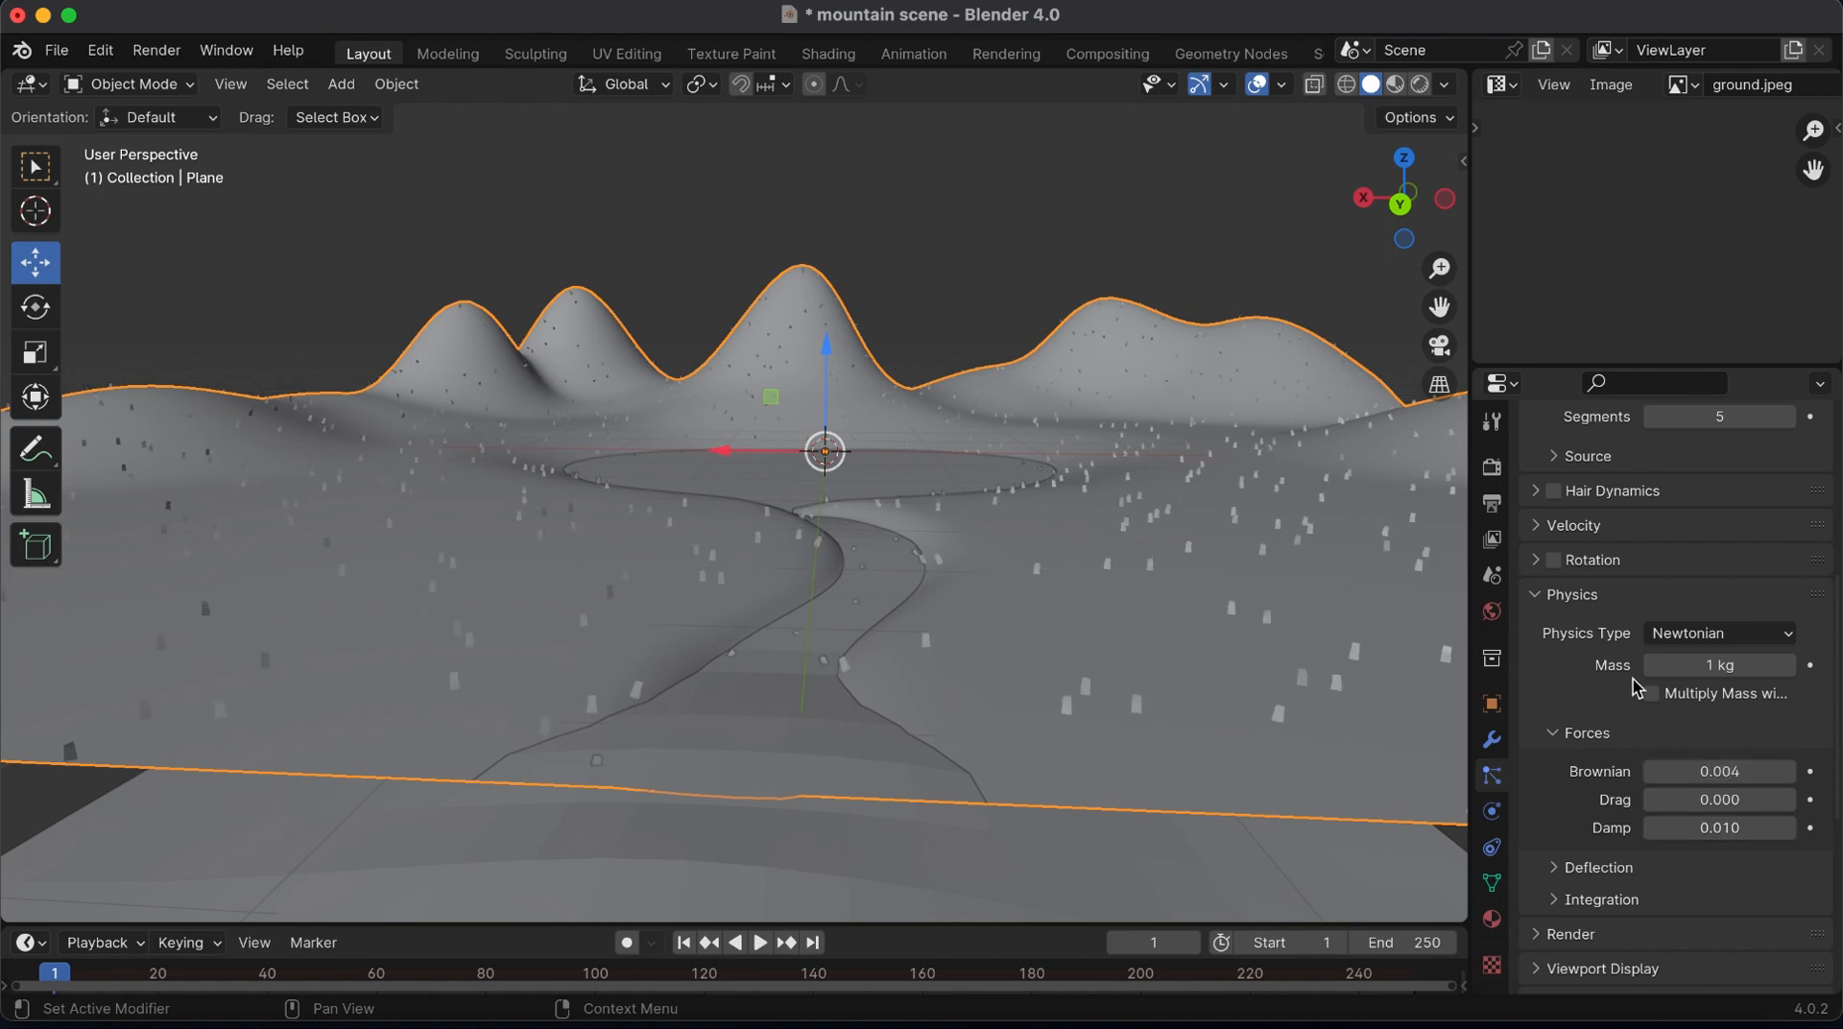
click(1723, 774)
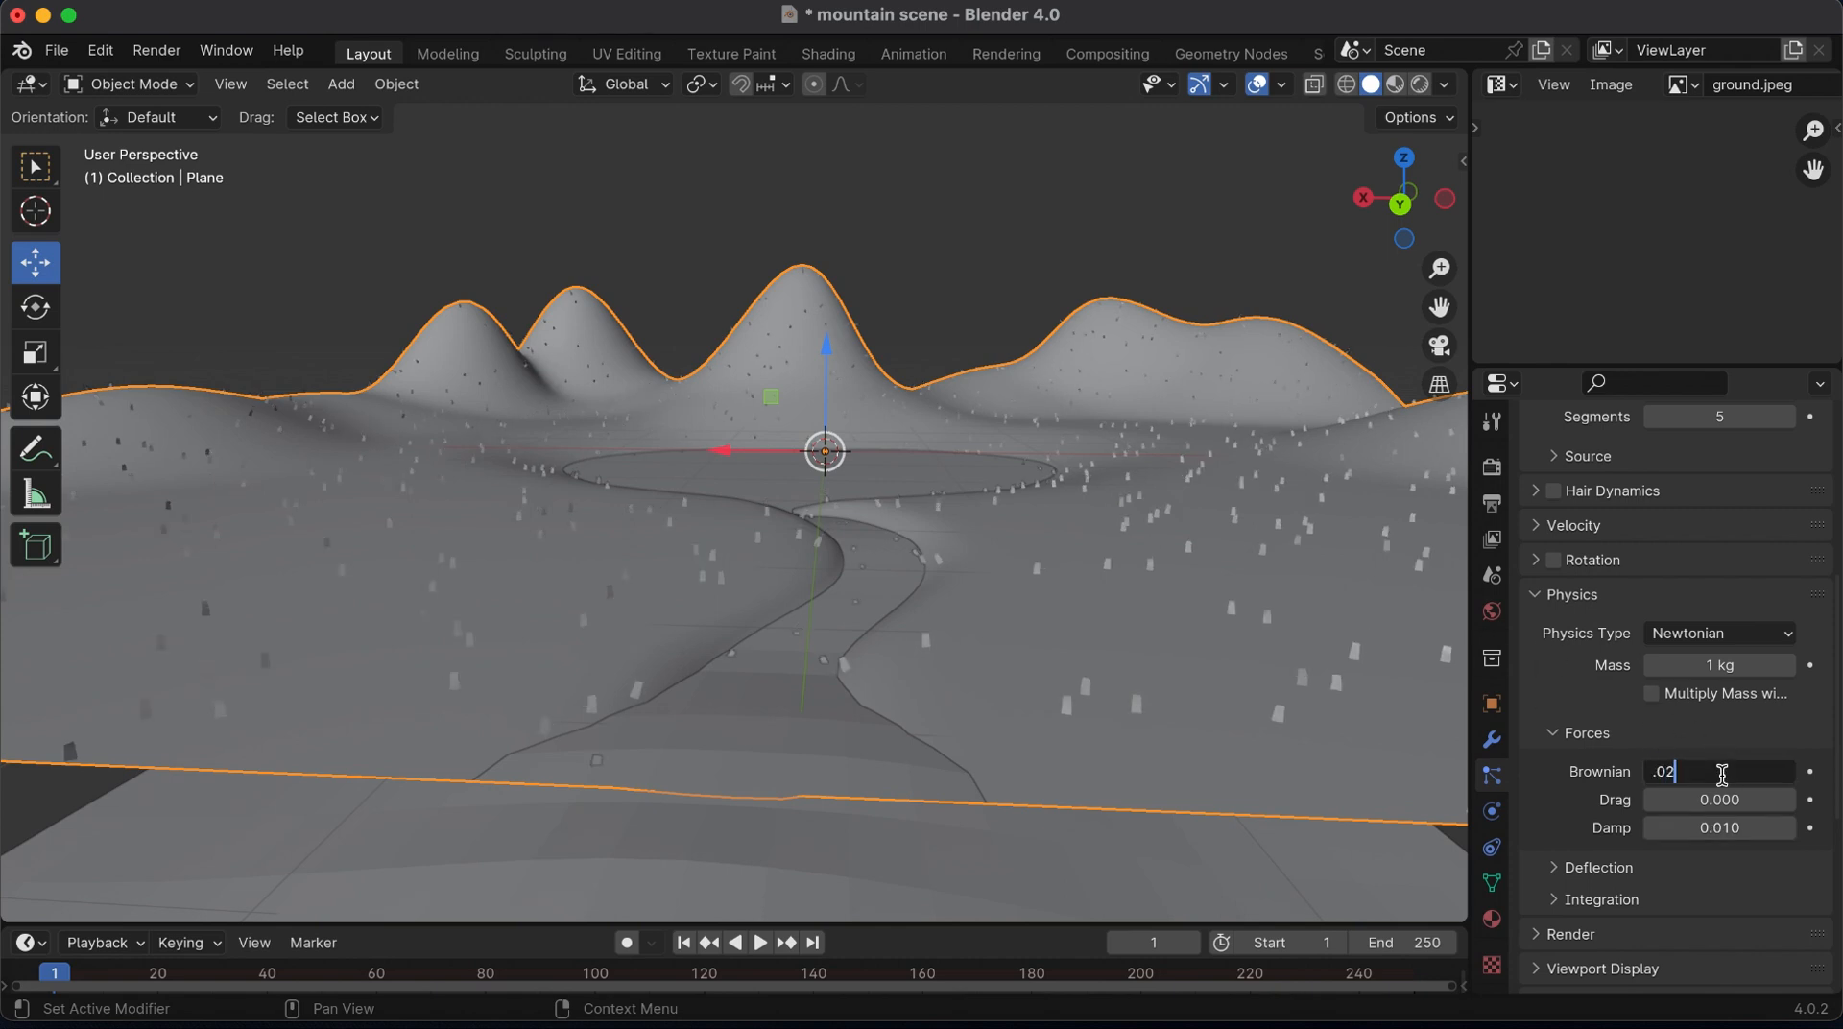
key(Return)
mouse_move(1404, 185)
mouse_down()
mouse_move(1536, 230)
mouse_move(1377, 188)
mouse_up()
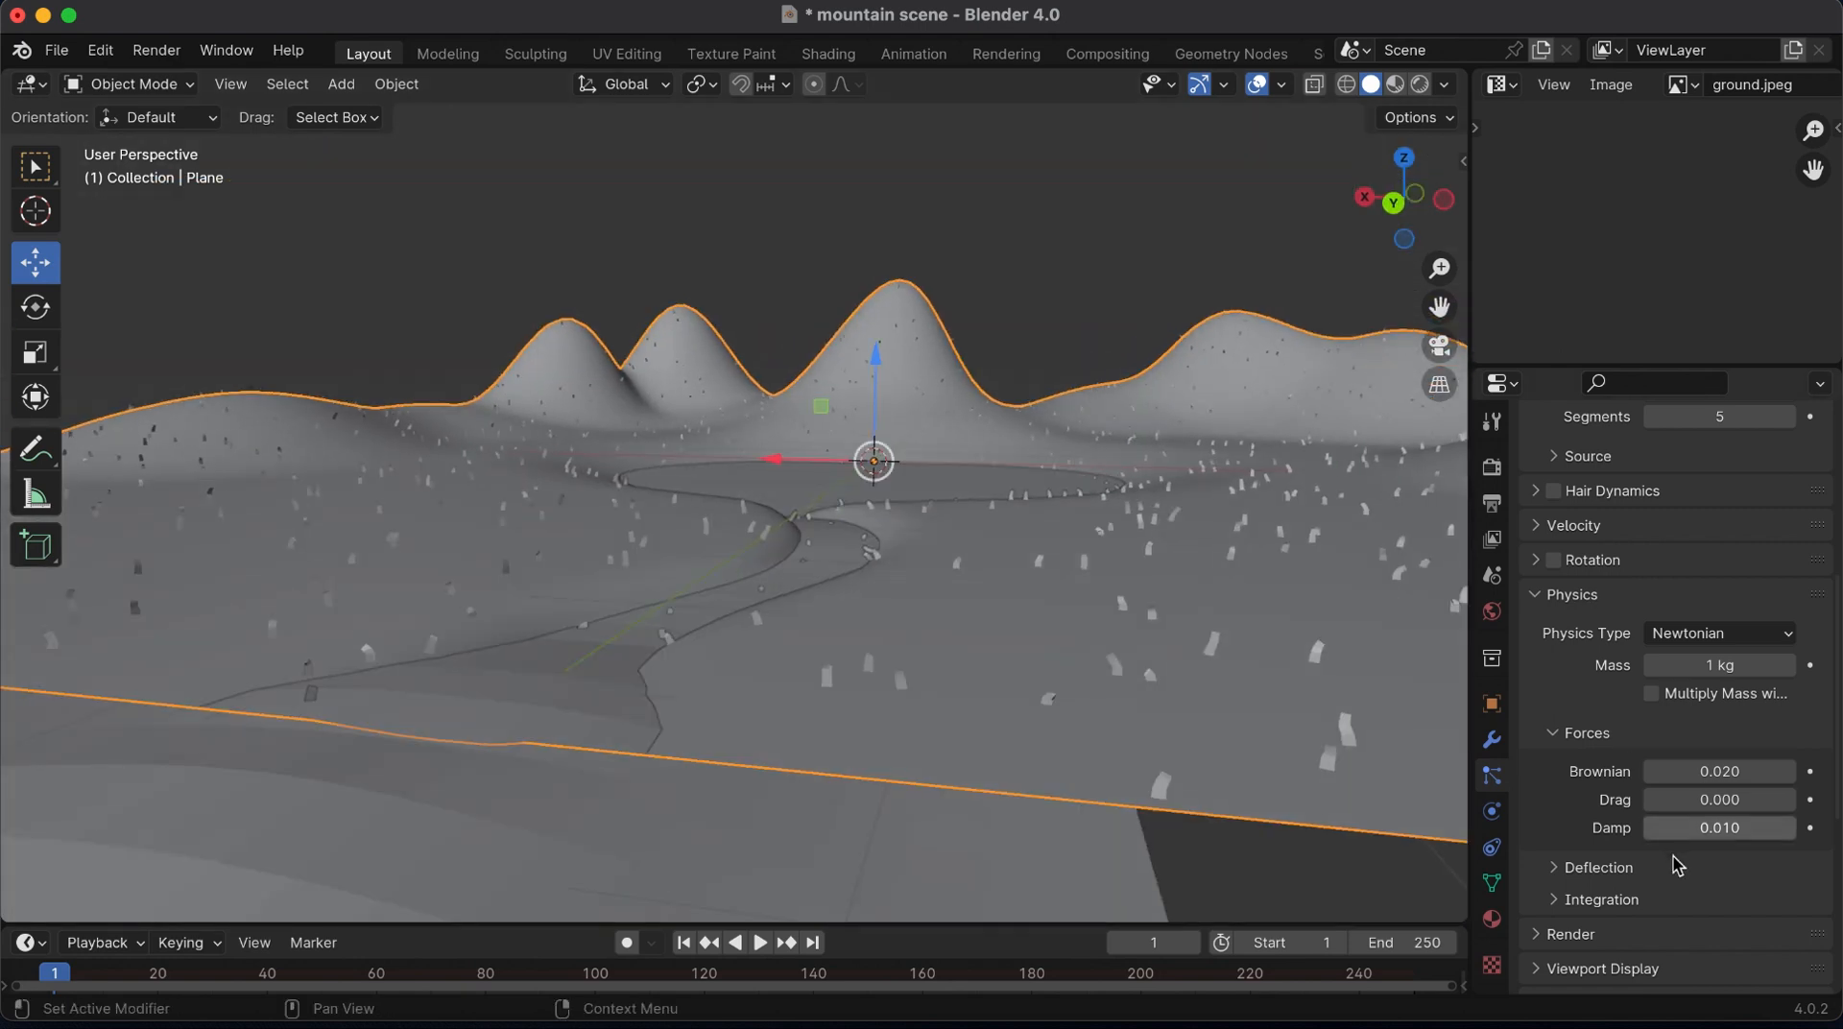
Add interpolated children to the hair particles and keep their display amount at 100
scroll(1677, 865, down, 10)
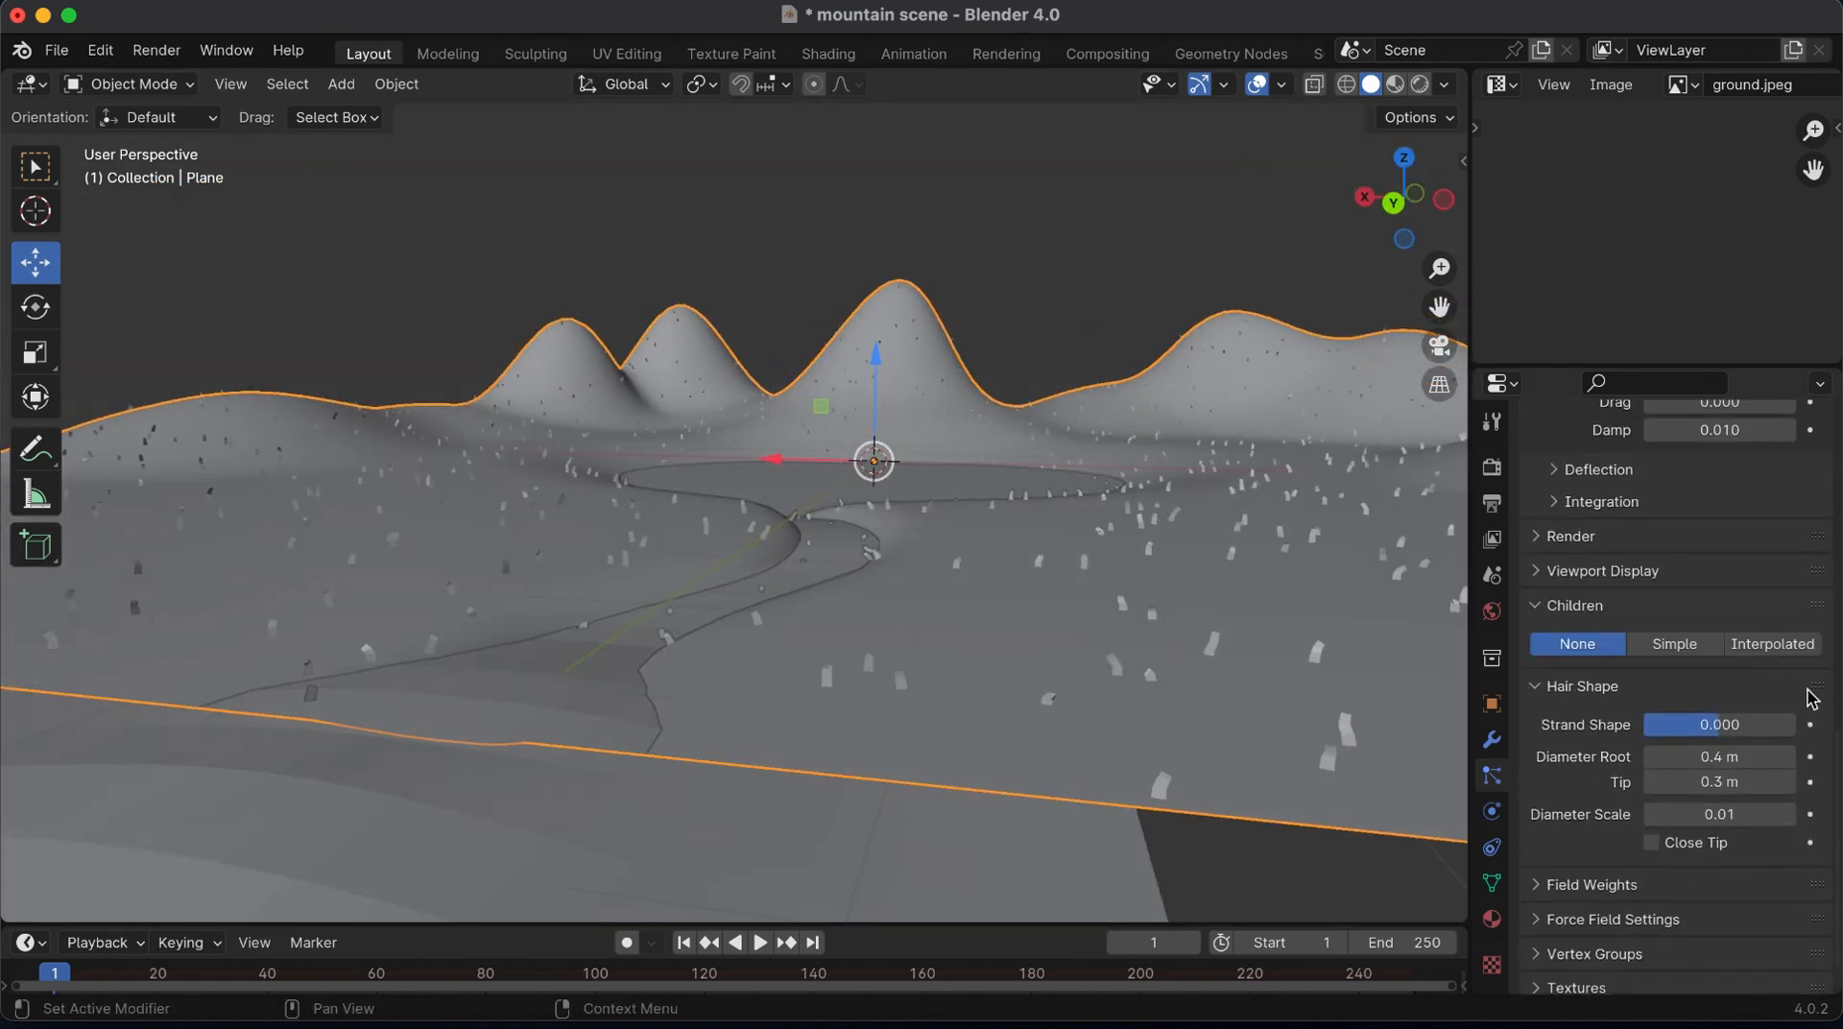
click(1772, 644)
click(1728, 677)
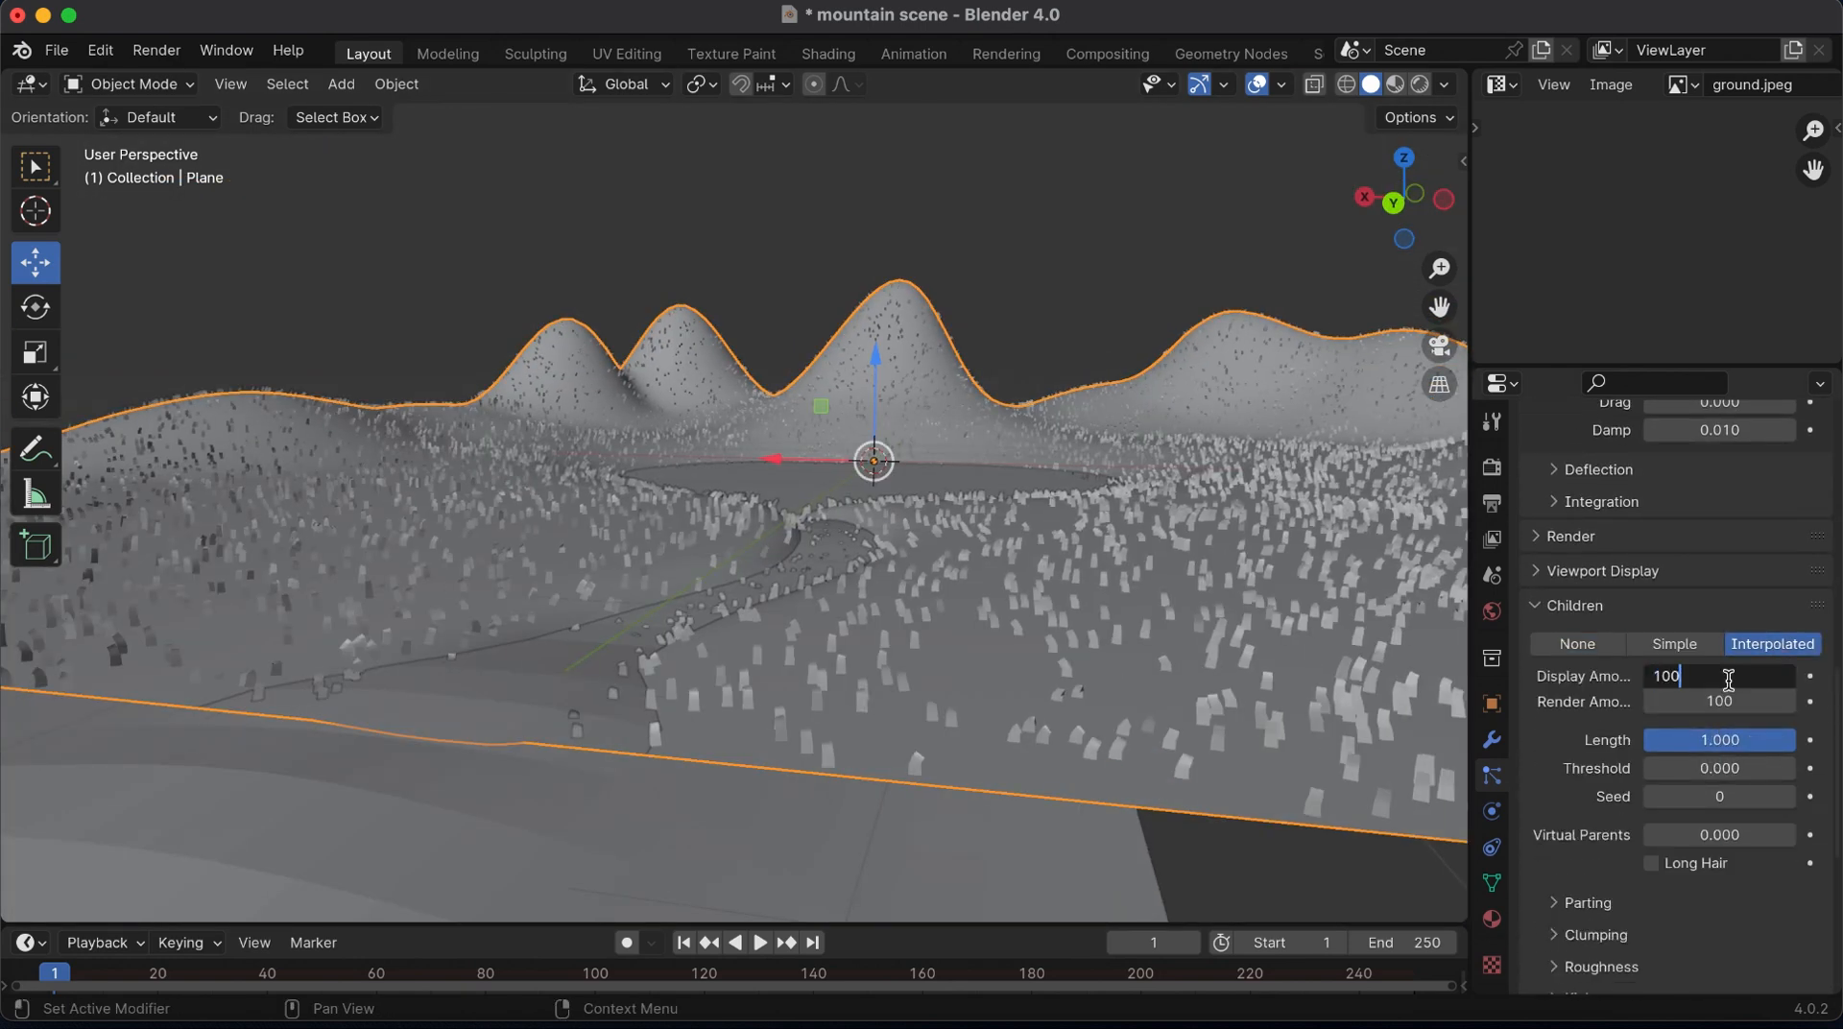
key(Return)
drag(1404, 192, 1439, 332)
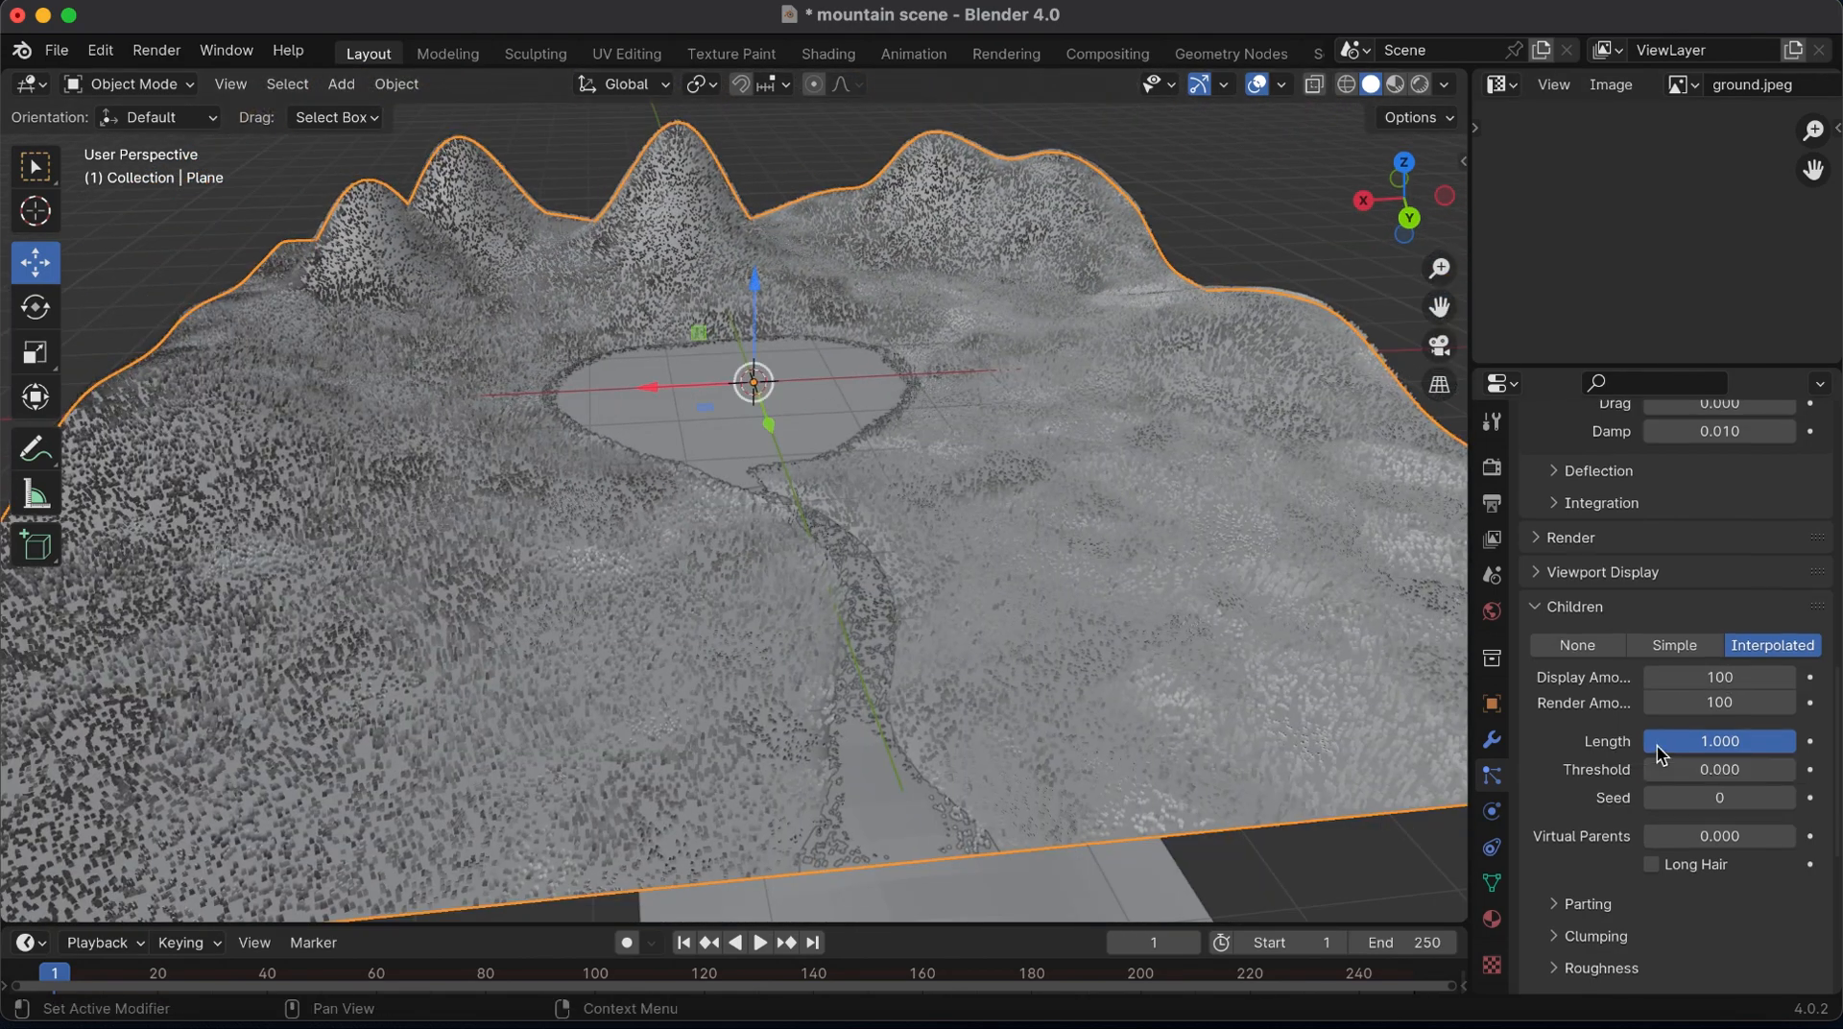
Set the number of emitted hair particles to 2000
scroll(1718, 576, up, 12)
click(1719, 517)
text(2000)
key(Return)
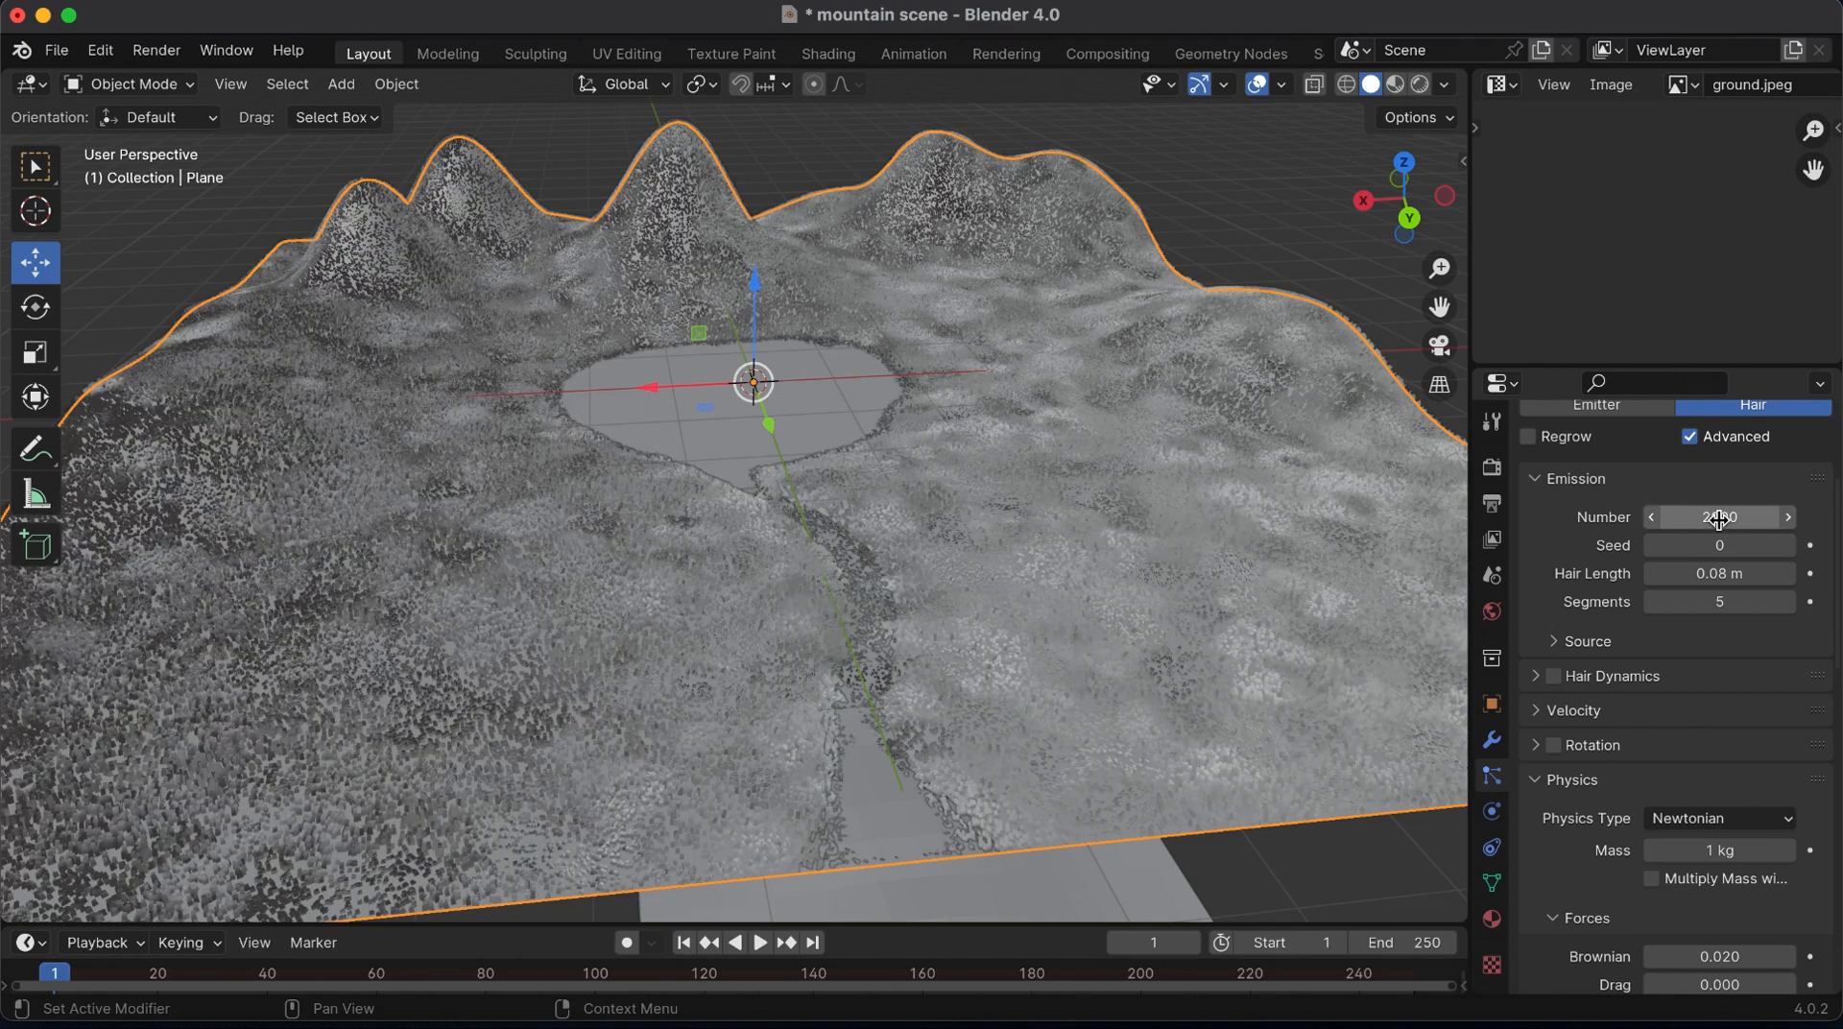
mouse_move(1439, 264)
mouse_down()
mouse_move(1439, 230)
mouse_move(1340, 116)
mouse_move(1439, 298)
mouse_up()
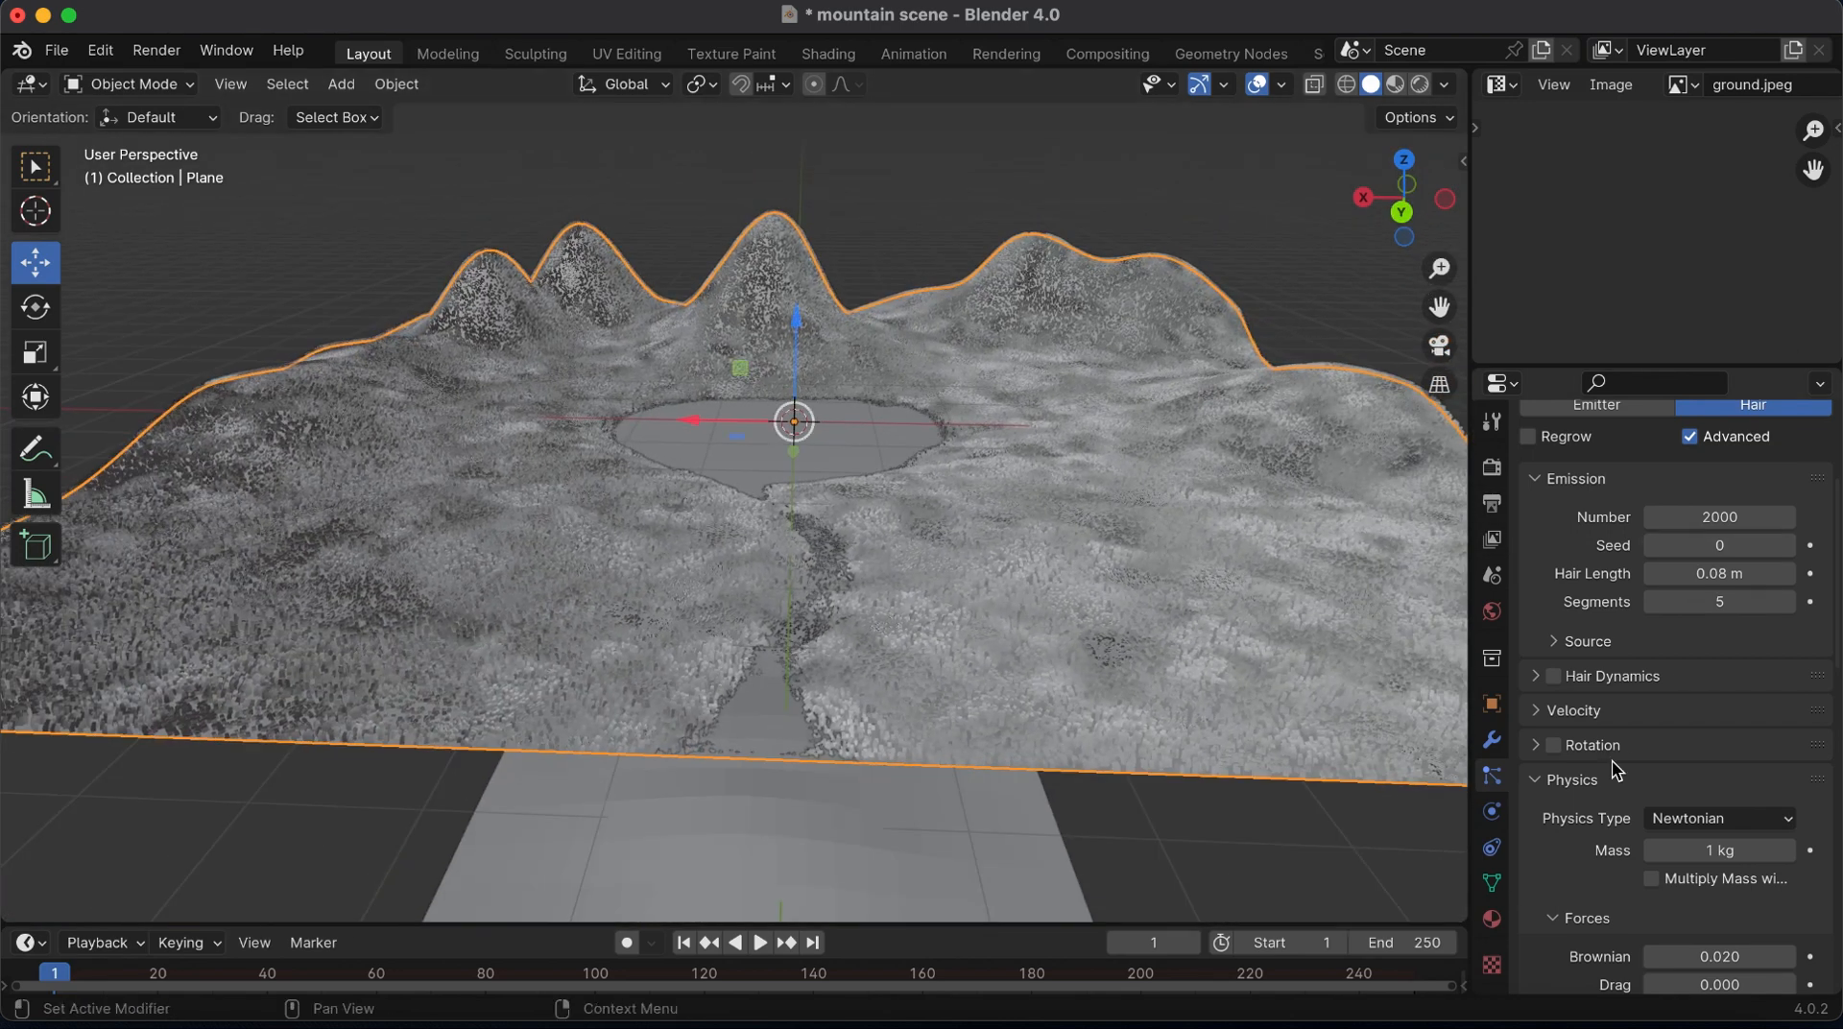
Limit the hair density to the vertex group named Group so no grass grows in the lake and river
scroll(1615, 765, down, 4)
scroll(1617, 766, up, 8)
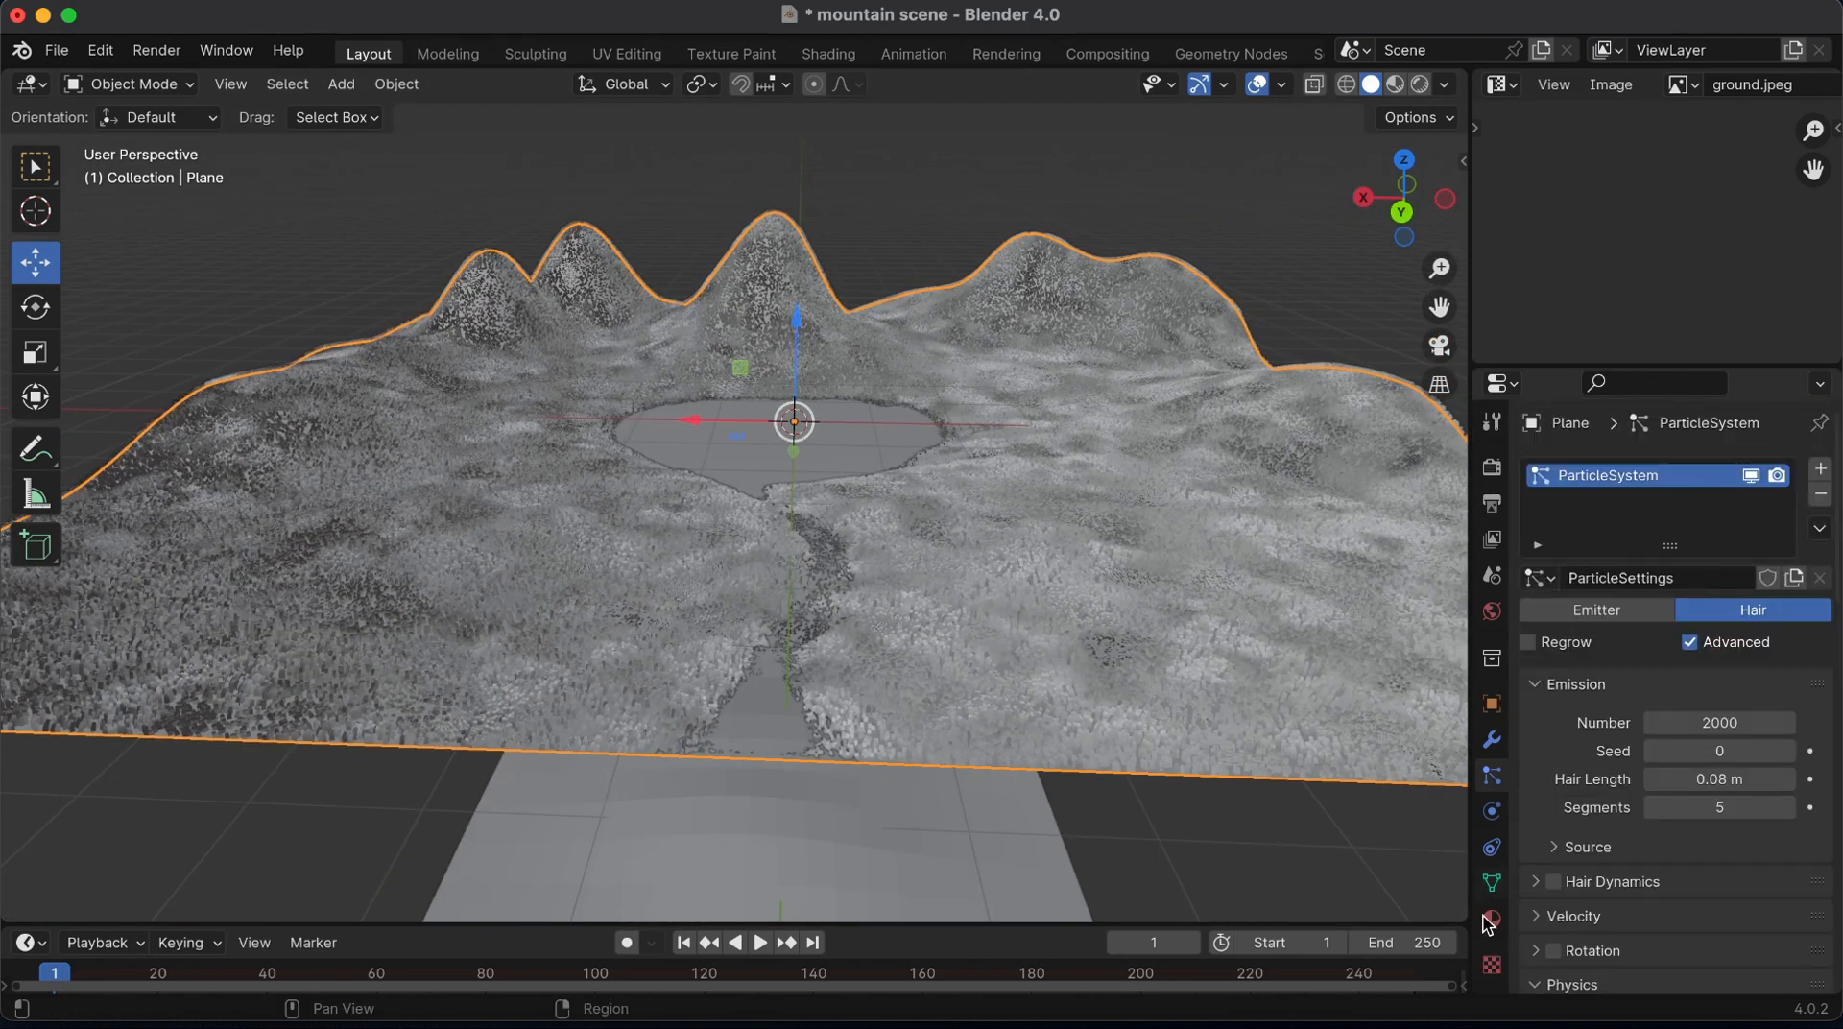
scroll(1532, 931, down, 15)
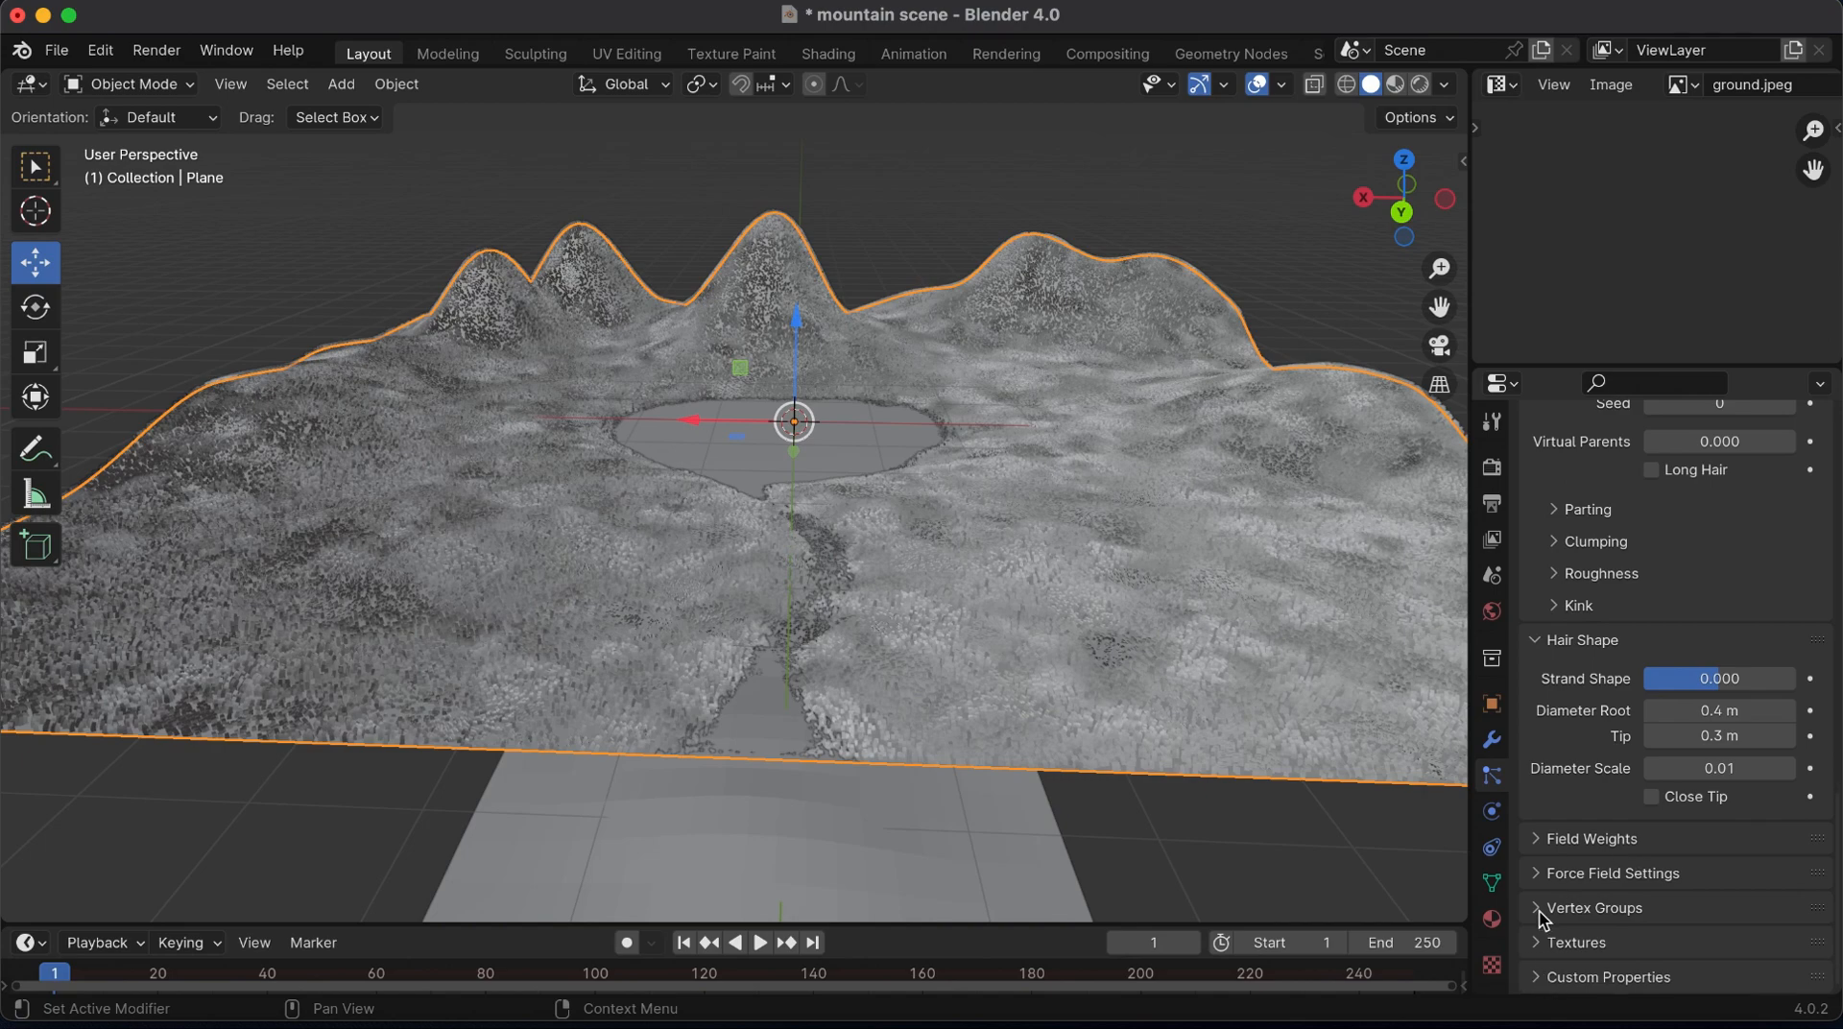
click(1541, 908)
scroll(1541, 912, down, 3)
click(1699, 806)
click(1588, 537)
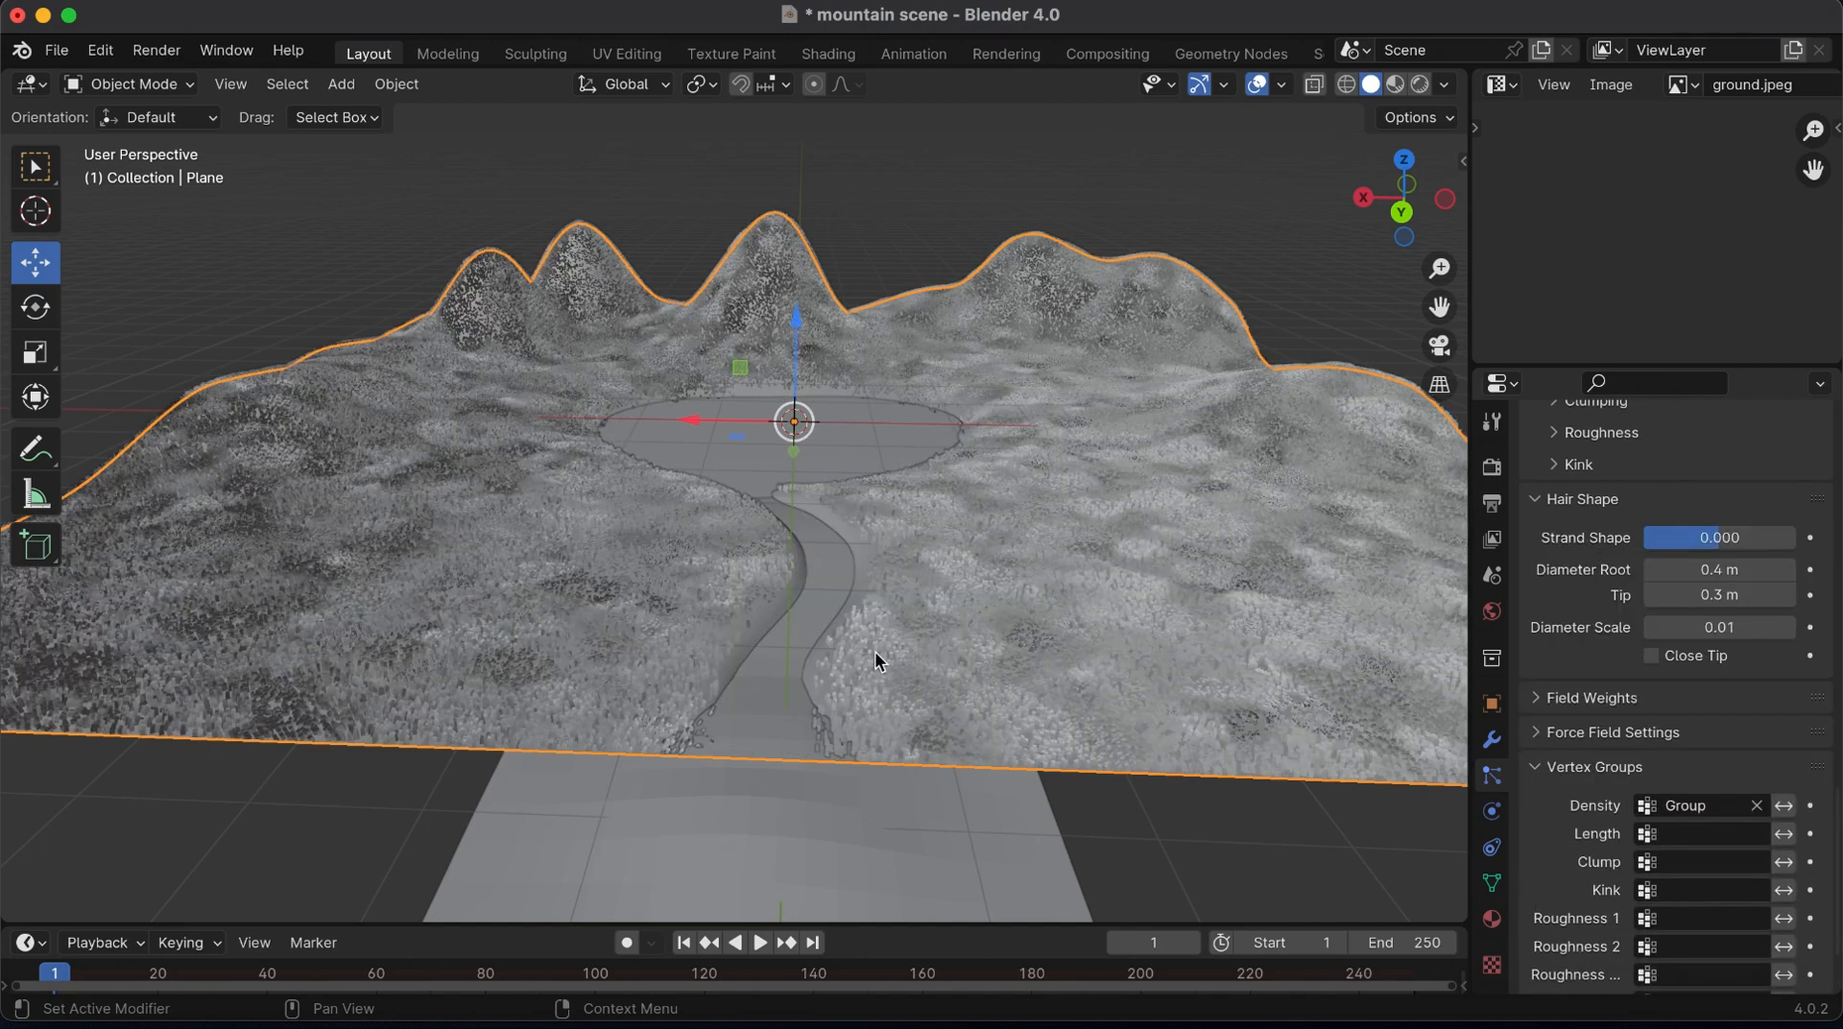
Apply smooth shading to the water plane that lies beneath the terrain
drag(1389, 196, 1394, 212)
click(594, 858)
right_click(599, 843)
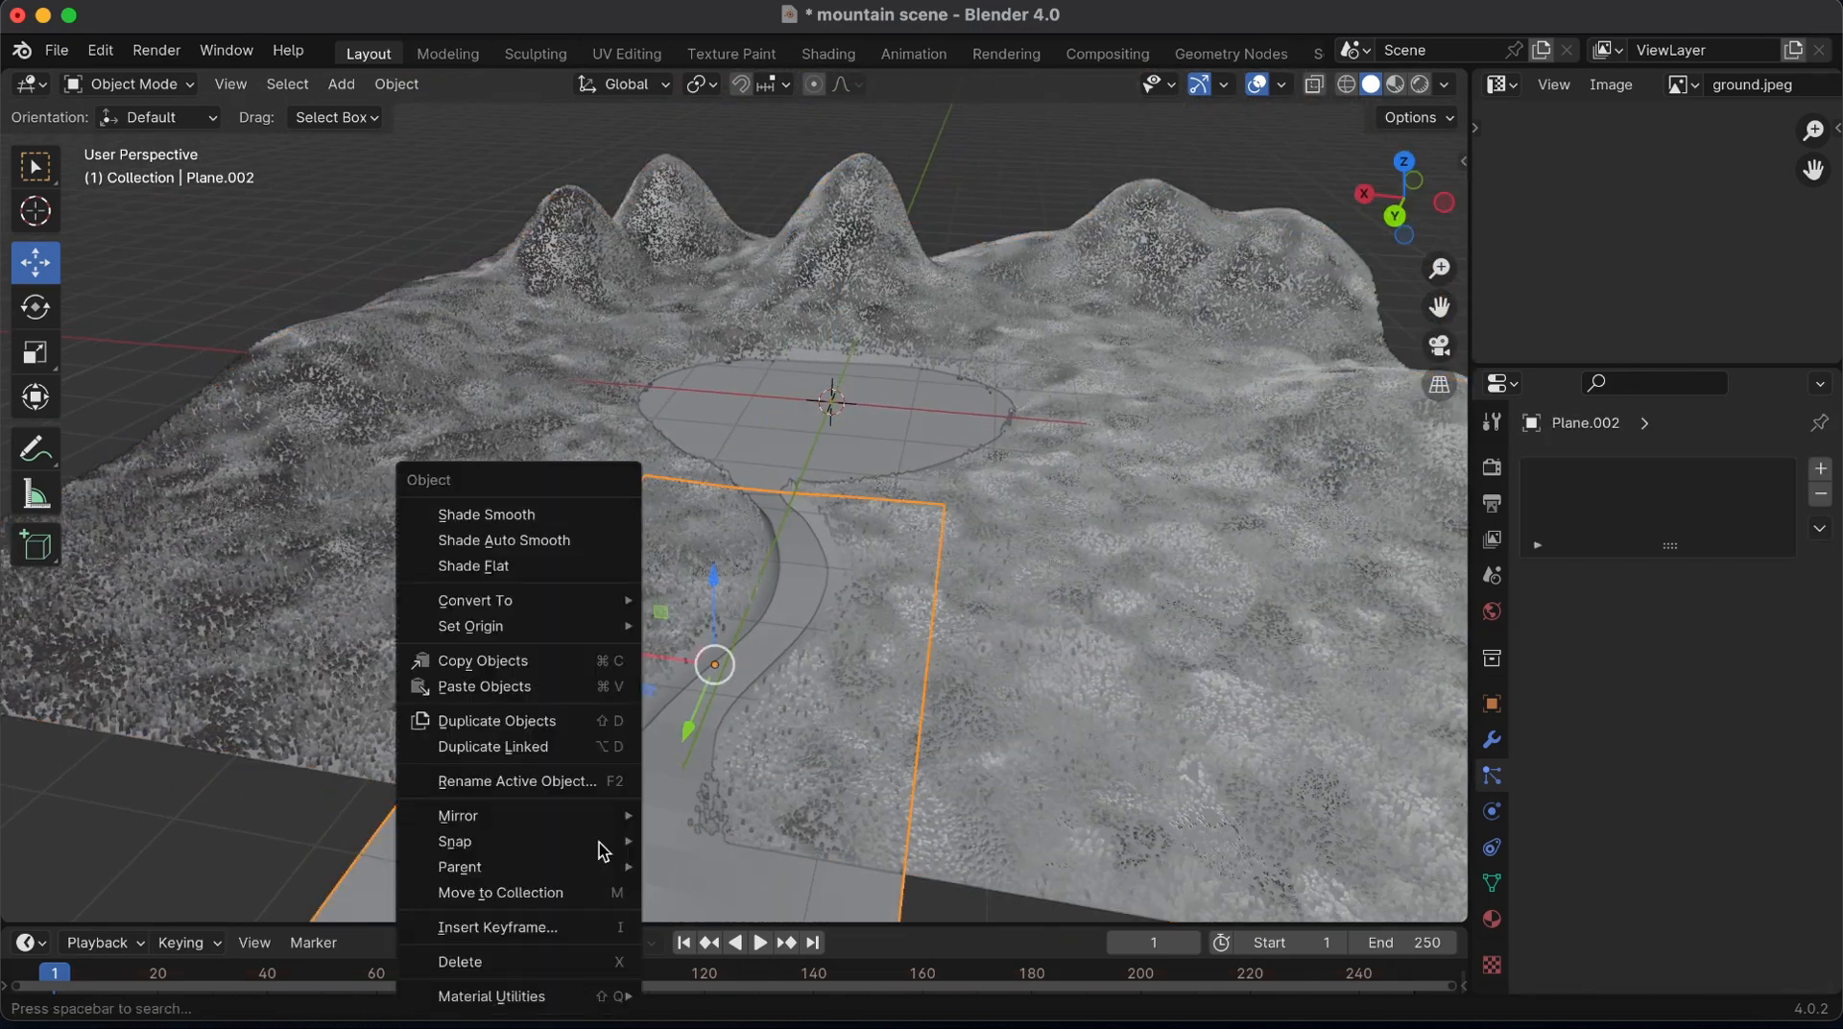
click(533, 522)
Select the terrain, display it in Material Preview and add a second material named grass to it
click(1179, 428)
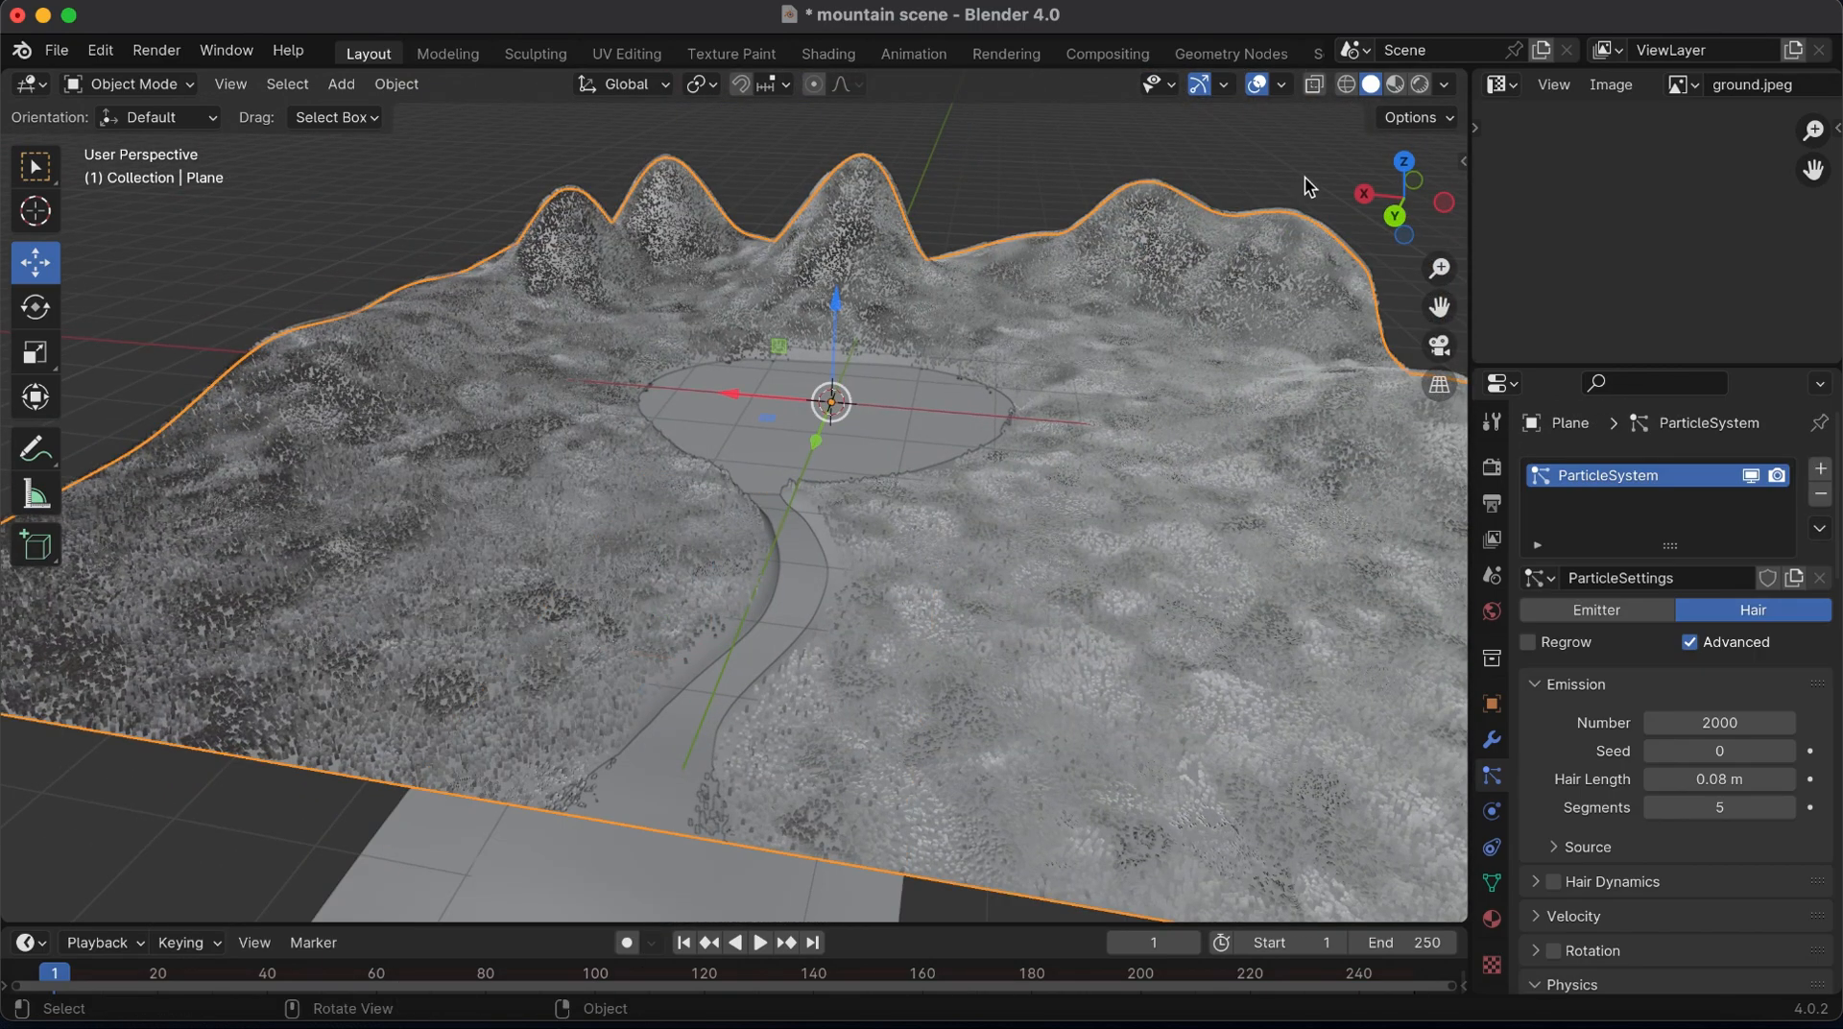
click(1401, 86)
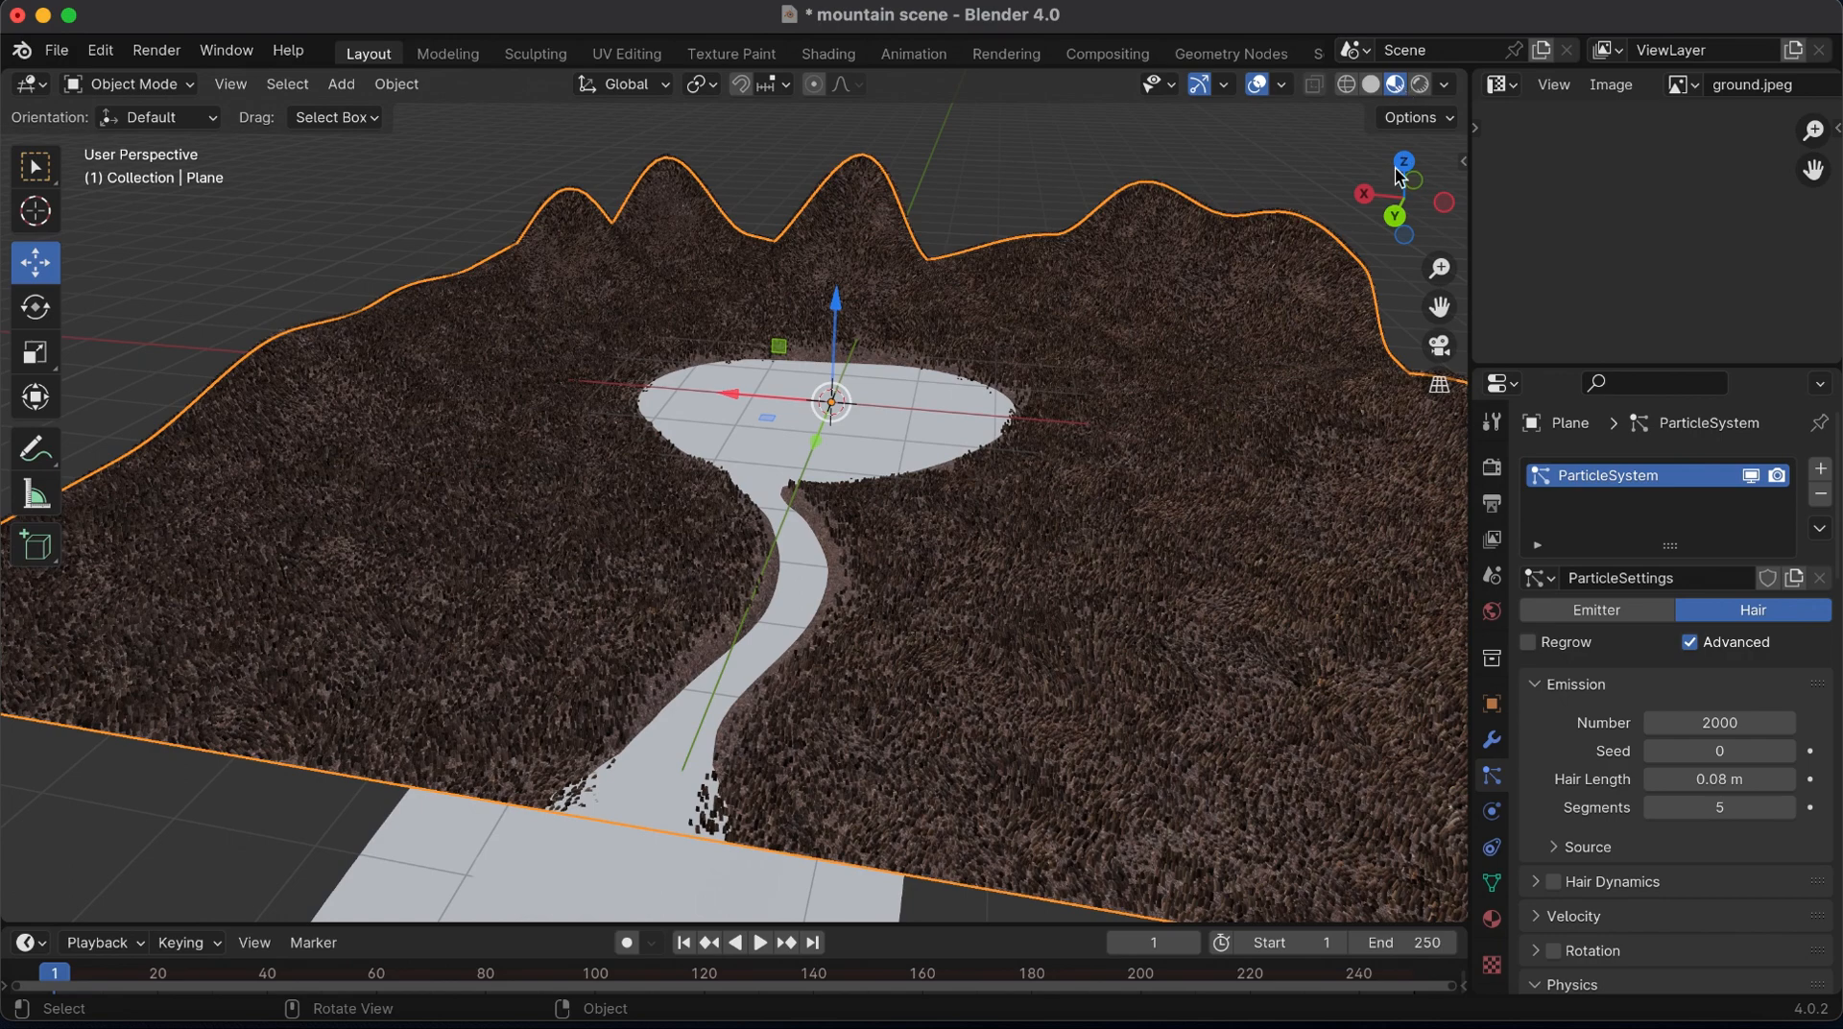
drag(1397, 200, 1419, 204)
click(1492, 919)
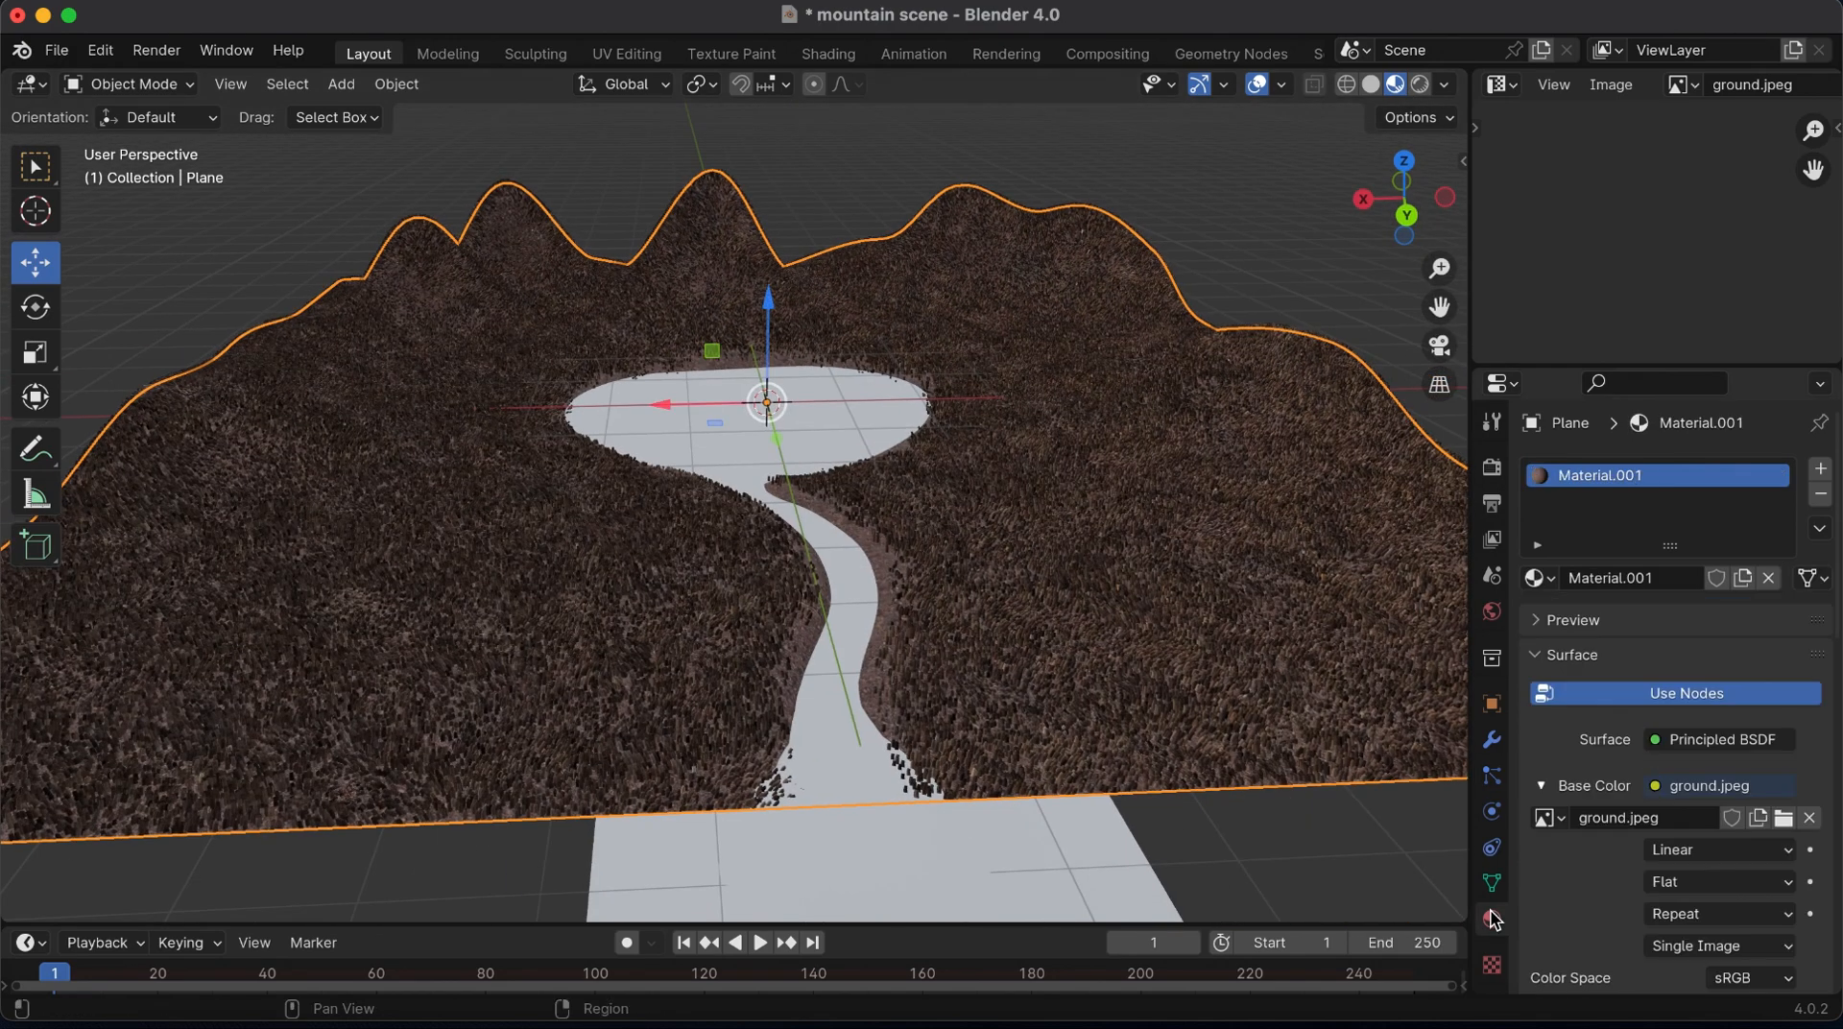
click(1822, 470)
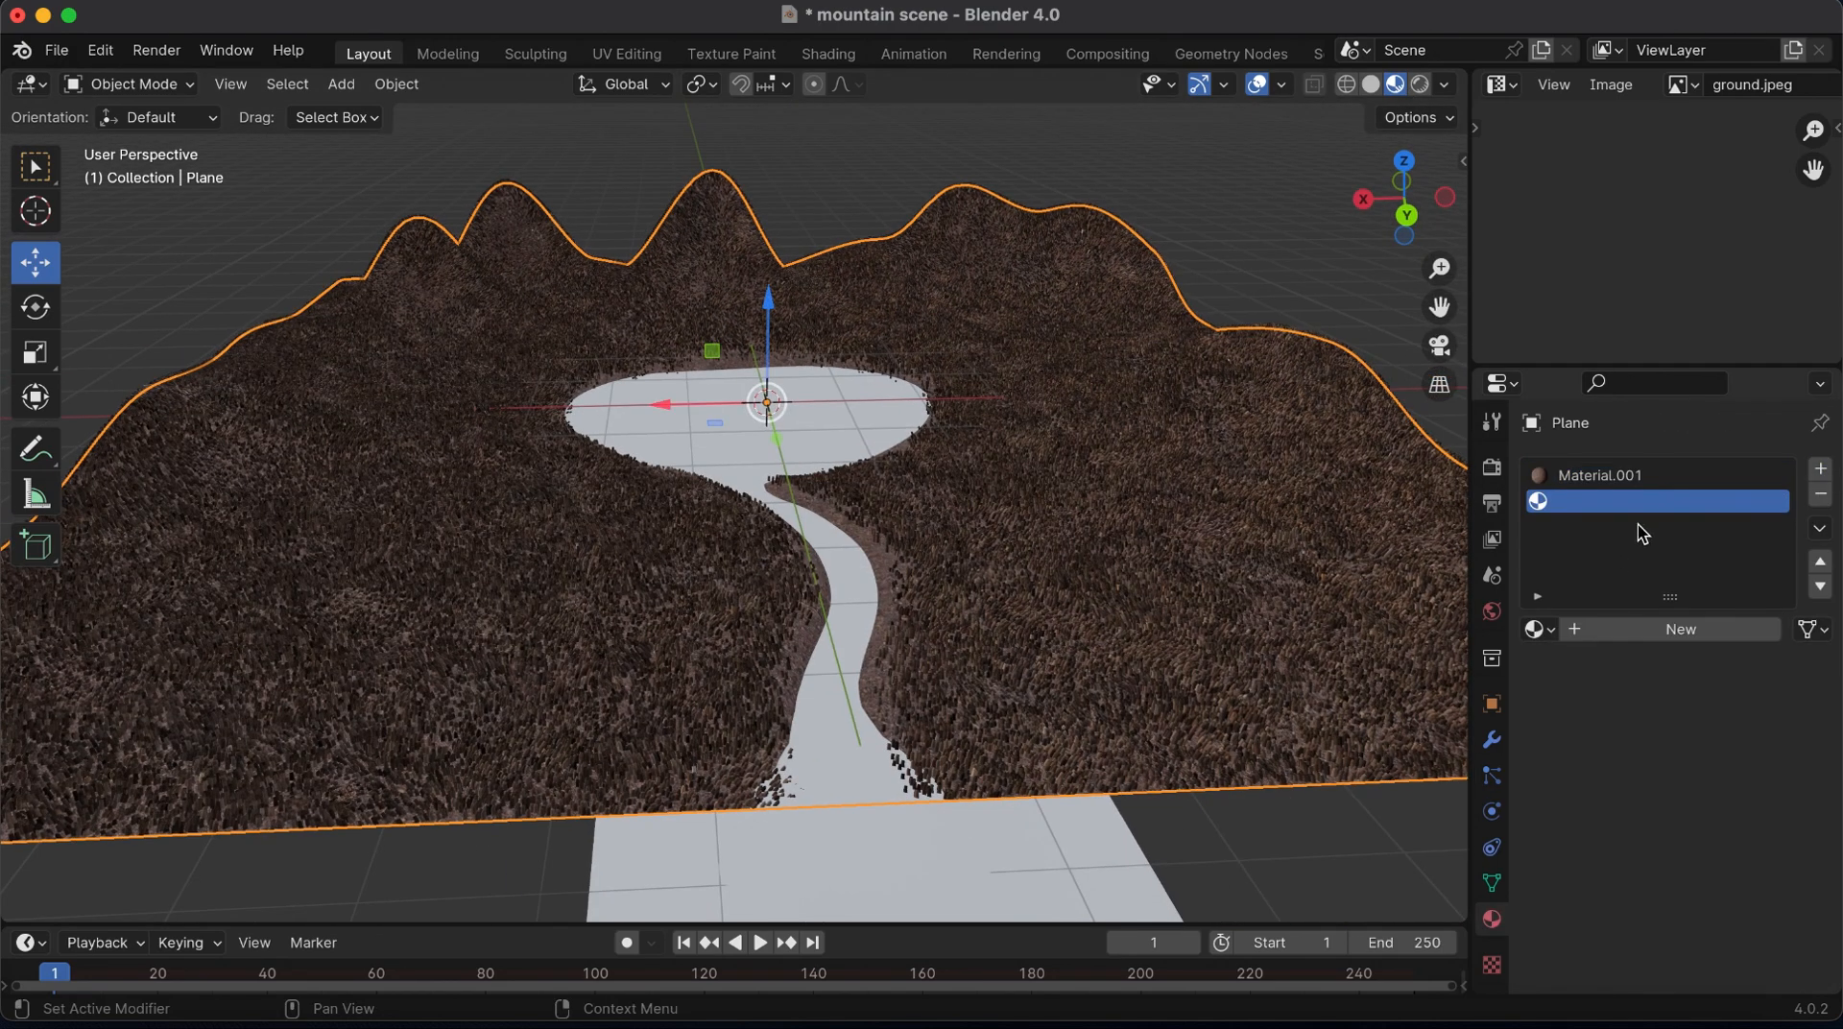
click(1673, 632)
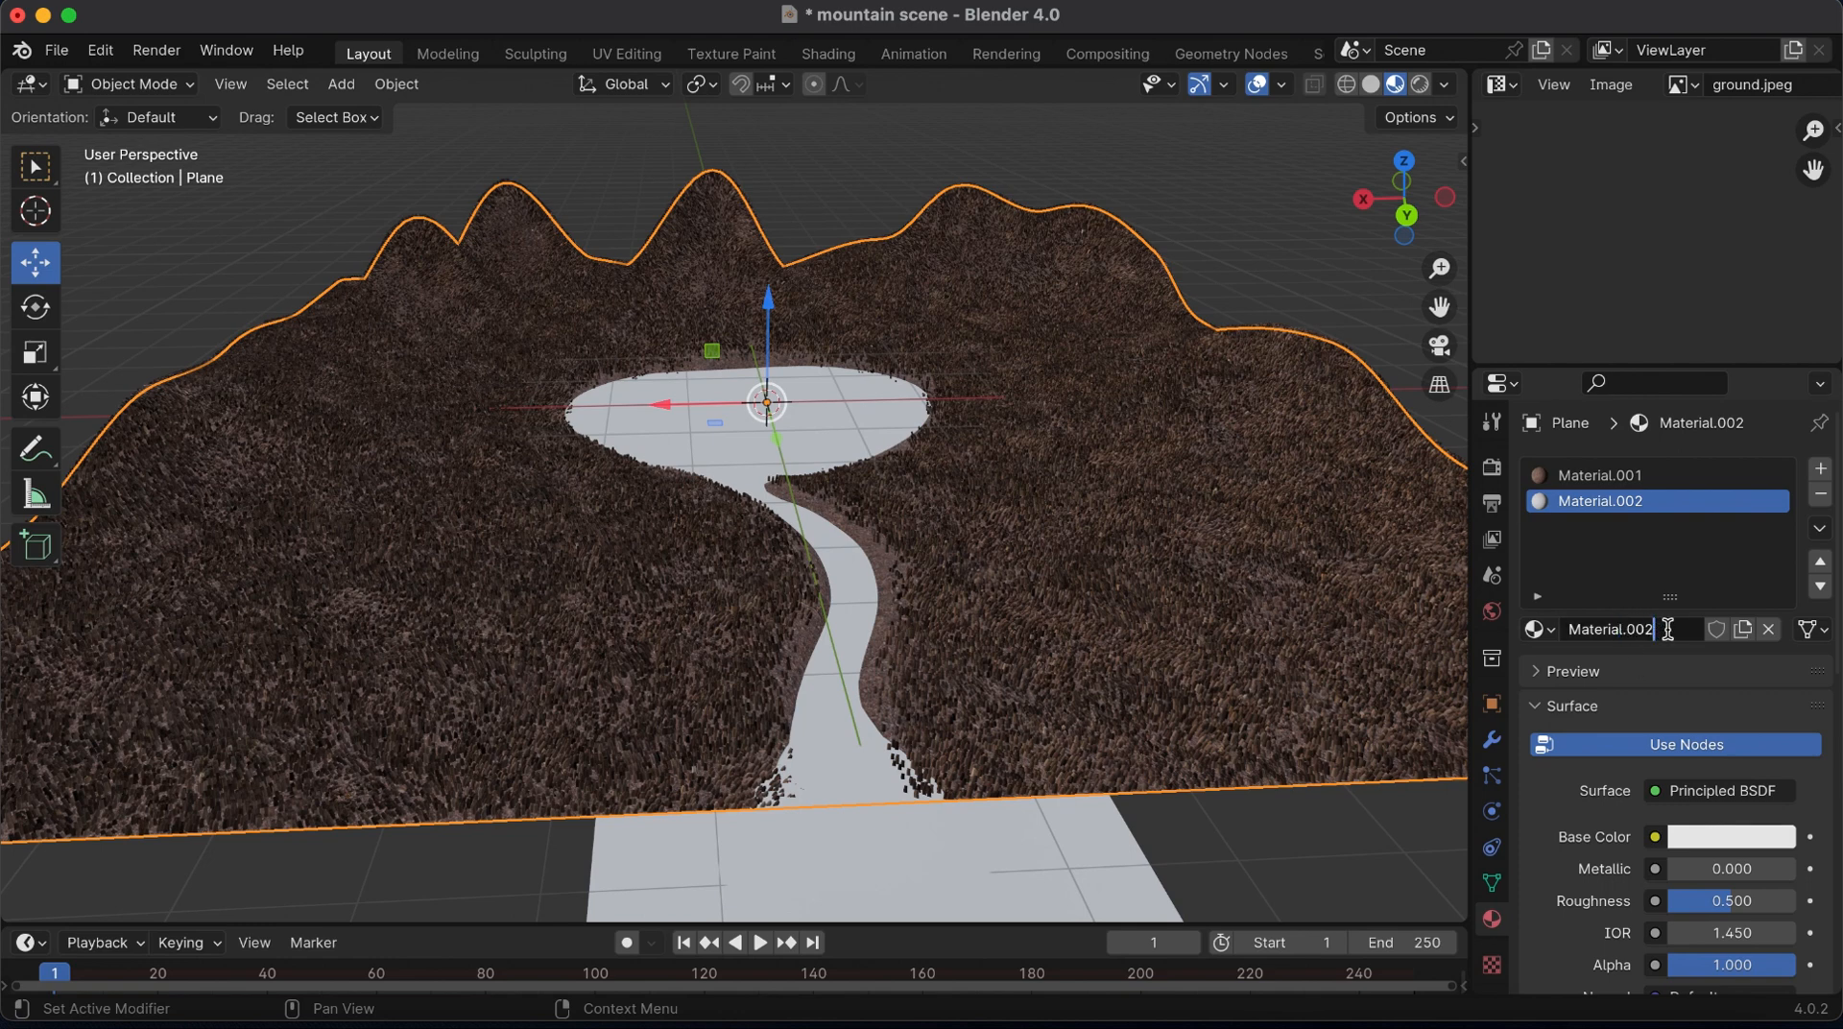
key(BackSpace)
key(BackSpace)
key(BackSpace)
key(BackSpace)
key(BackSpace)
key(BackSpace)
key(BackSpace)
key(BackSpace)
key(BackSpace)
key(BackSpace)
key(BackSpace)
key(BackSpace)
text(grass)
key(Return)
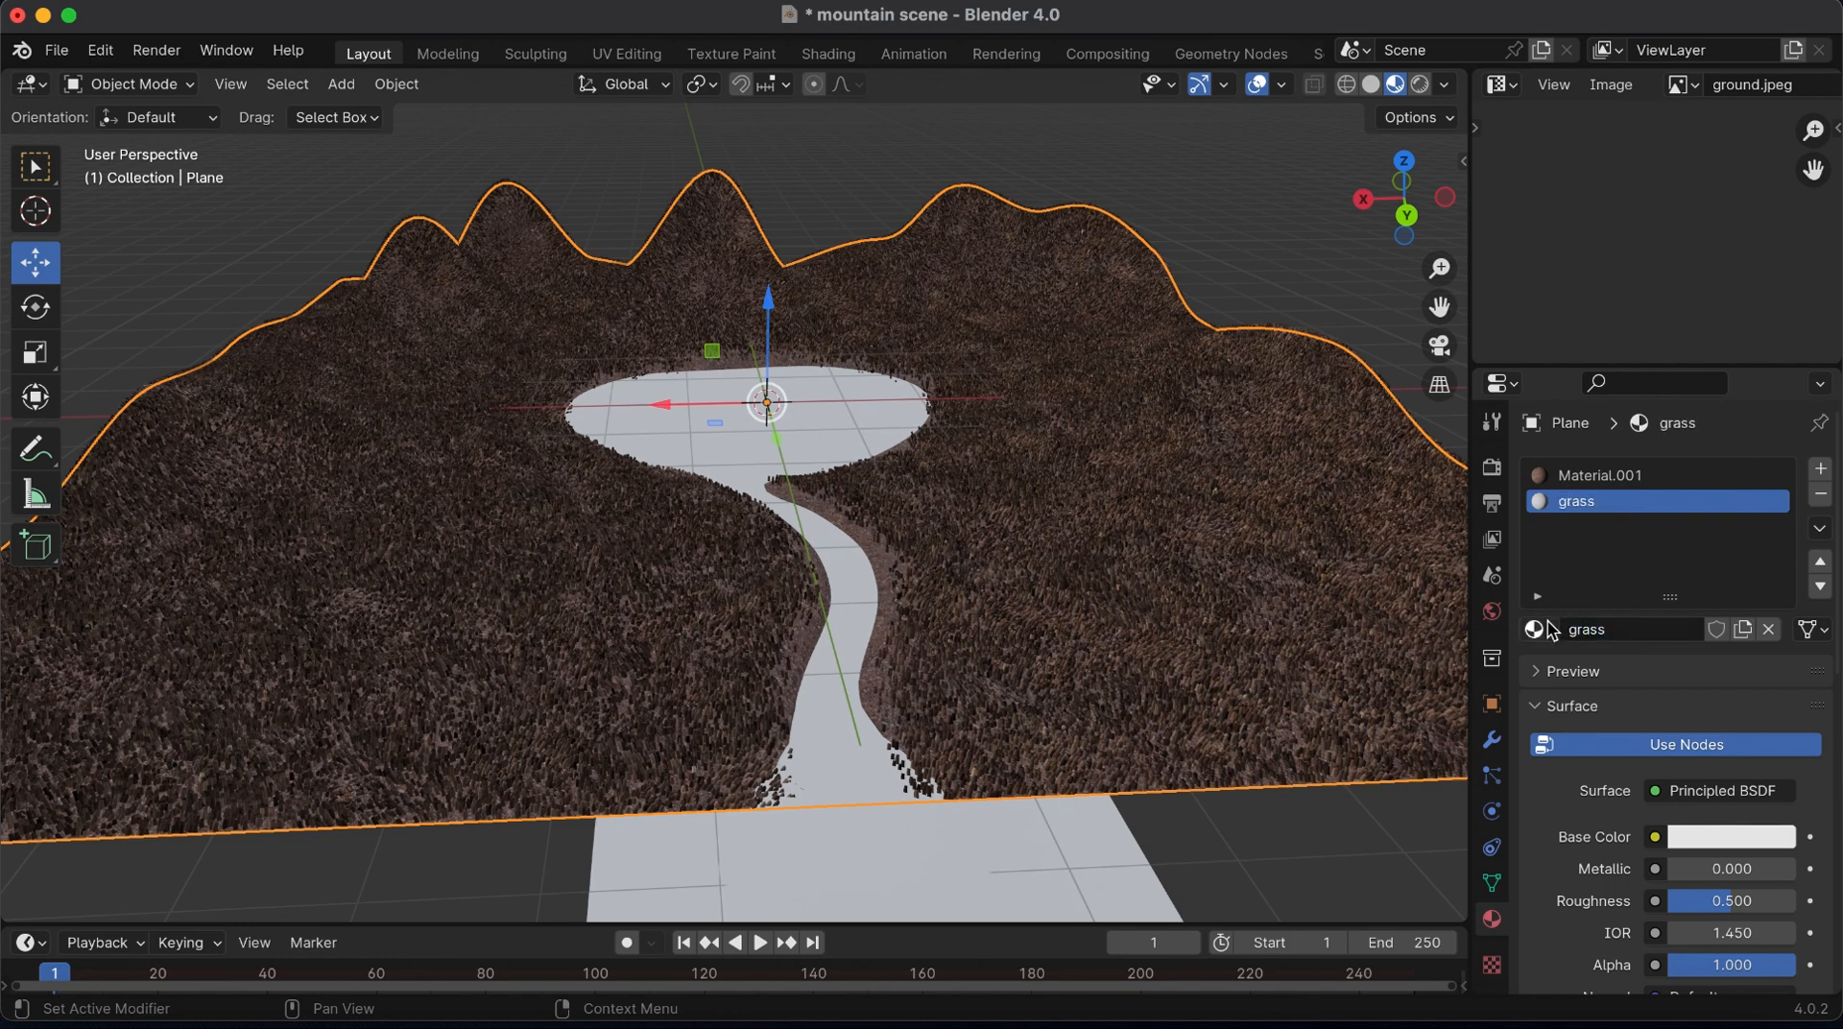
Set the grass material's base color to bright green, about hue 0.33, saturation 0.98 and value 0.81
click(1702, 844)
click(1606, 506)
drag(1582, 509, 1559, 510)
click(1774, 461)
mouse_move(1774, 461)
mouse_down()
mouse_move(1774, 497)
mouse_move(1774, 455)
mouse_up()
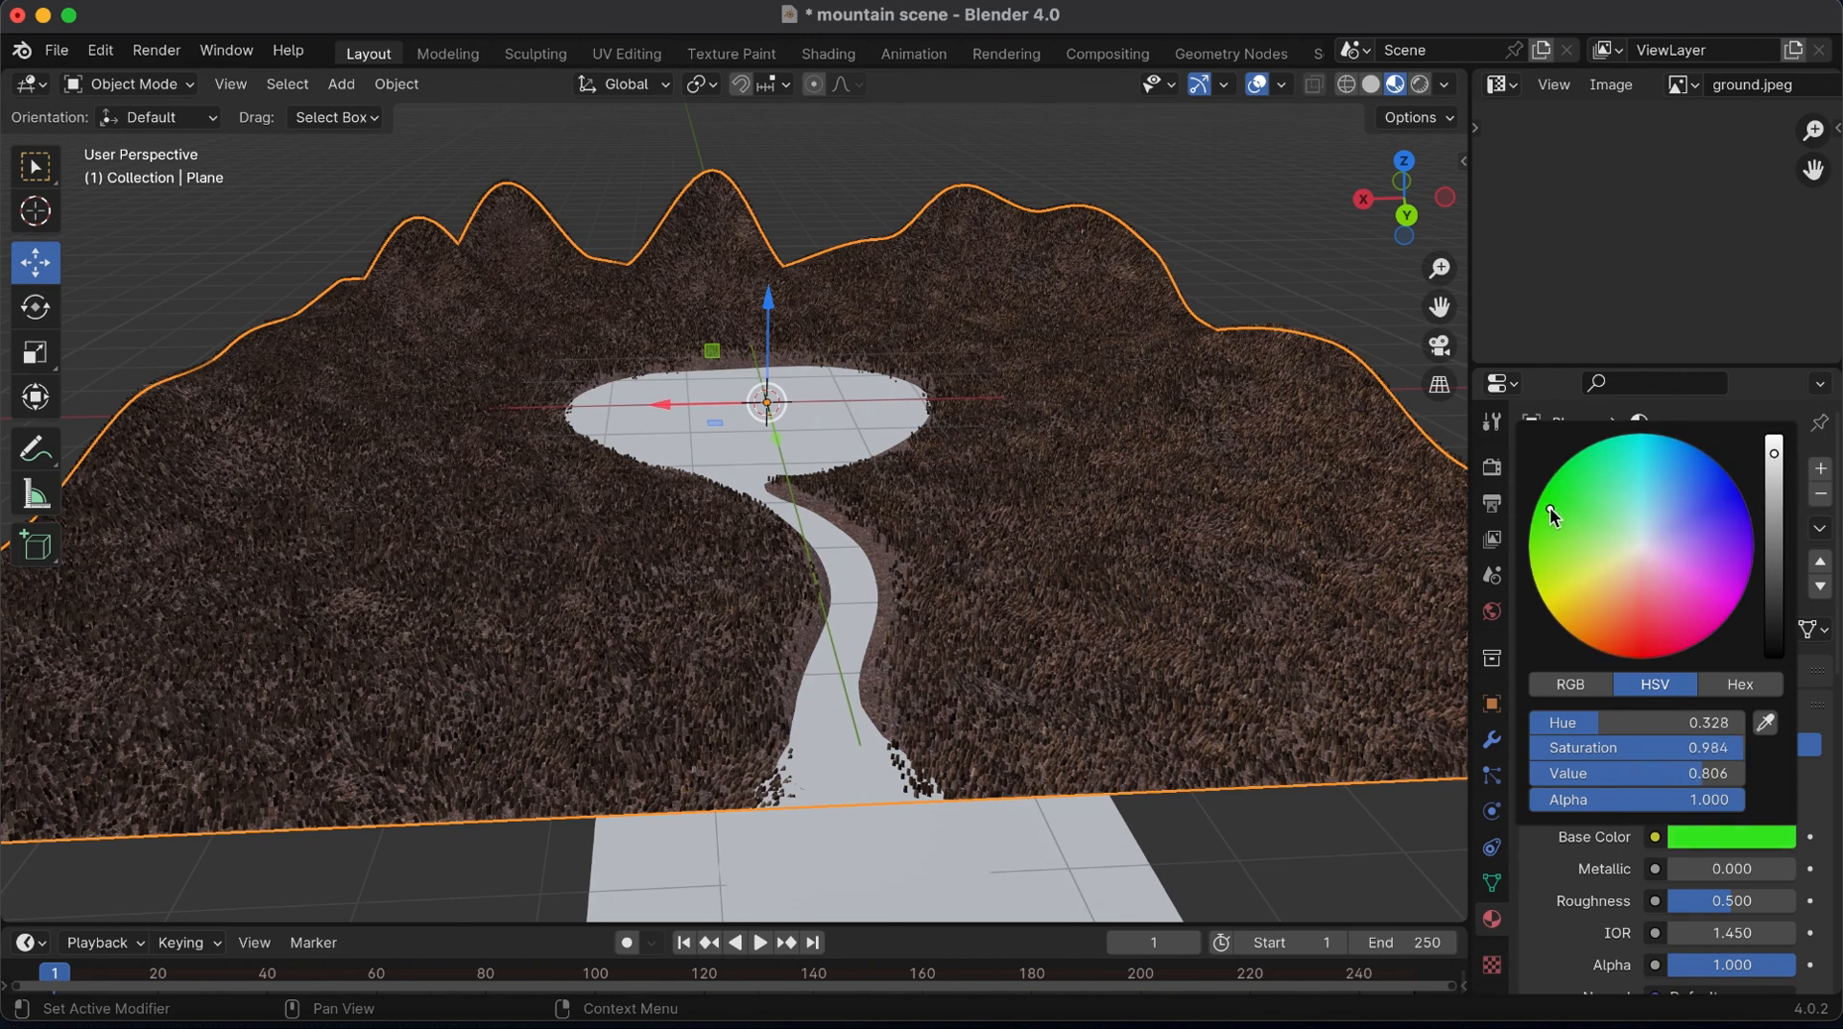
Assign the grass material to the hair particles in the particle system's render settings
click(1492, 776)
scroll(1644, 868, down, 6)
scroll(1644, 868, down, 2)
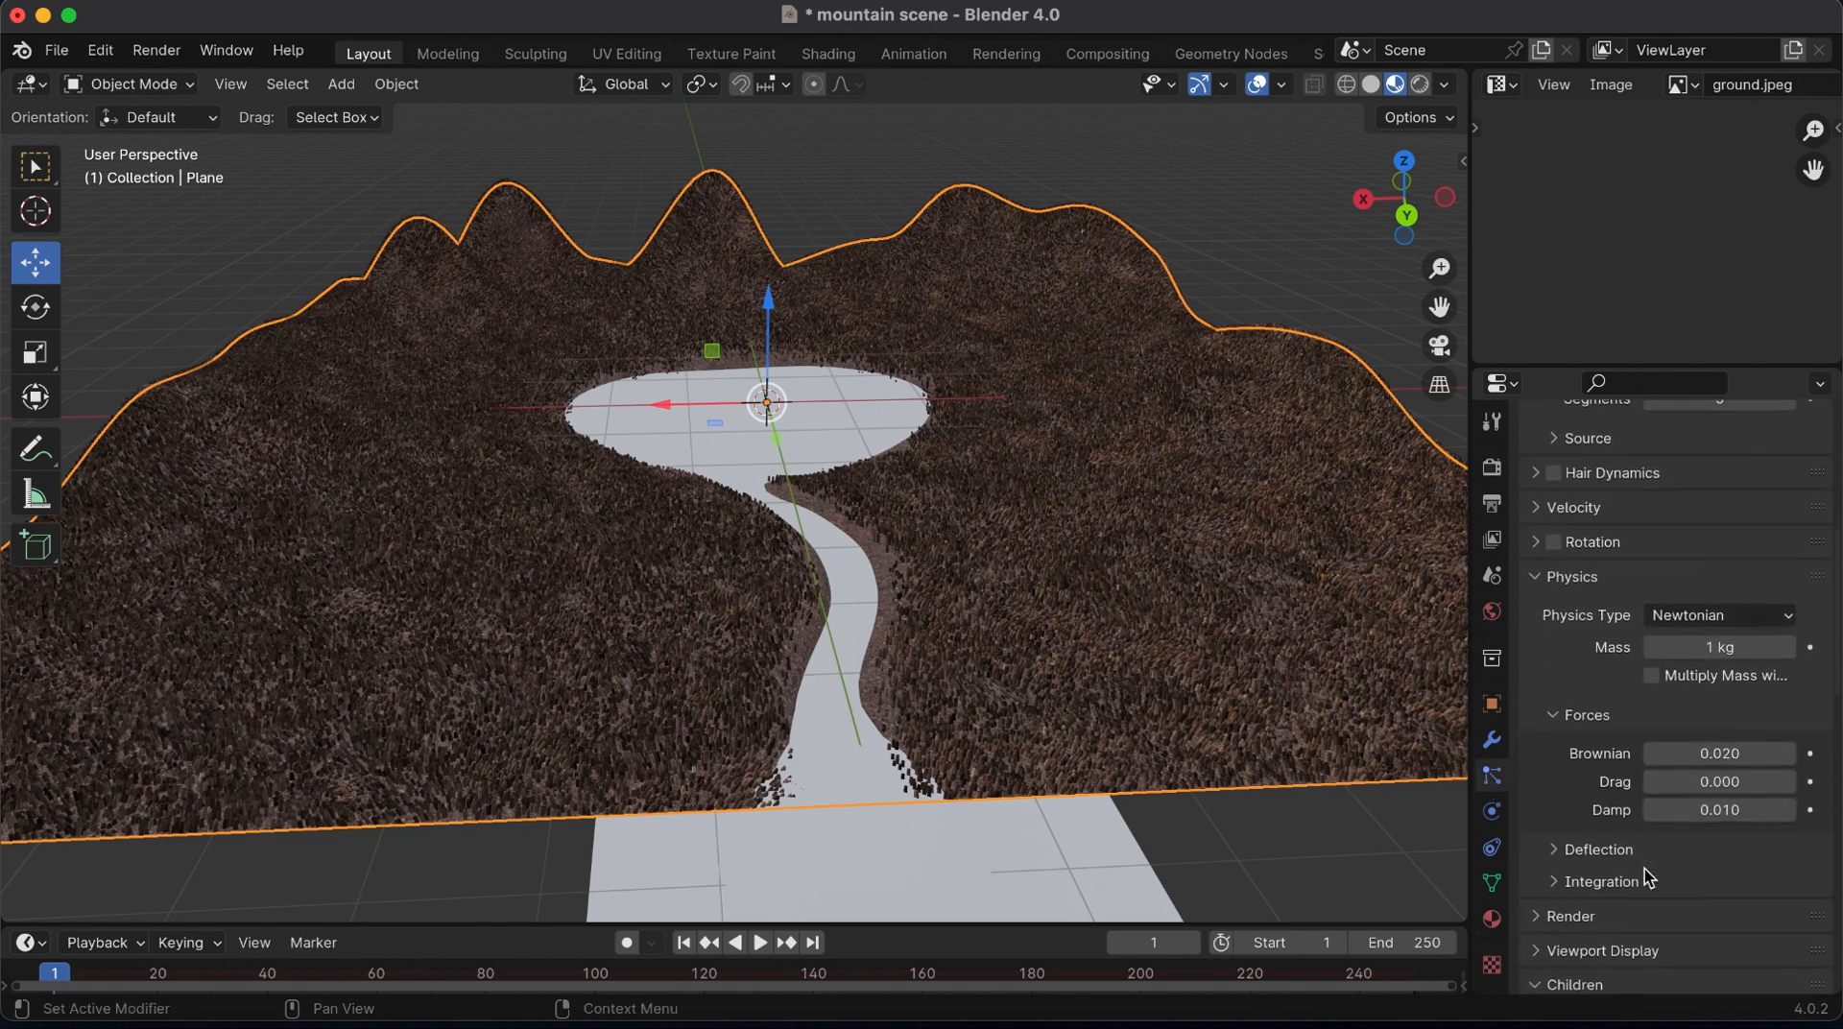
click(1543, 897)
scroll(1542, 896, down, 3)
click(1716, 861)
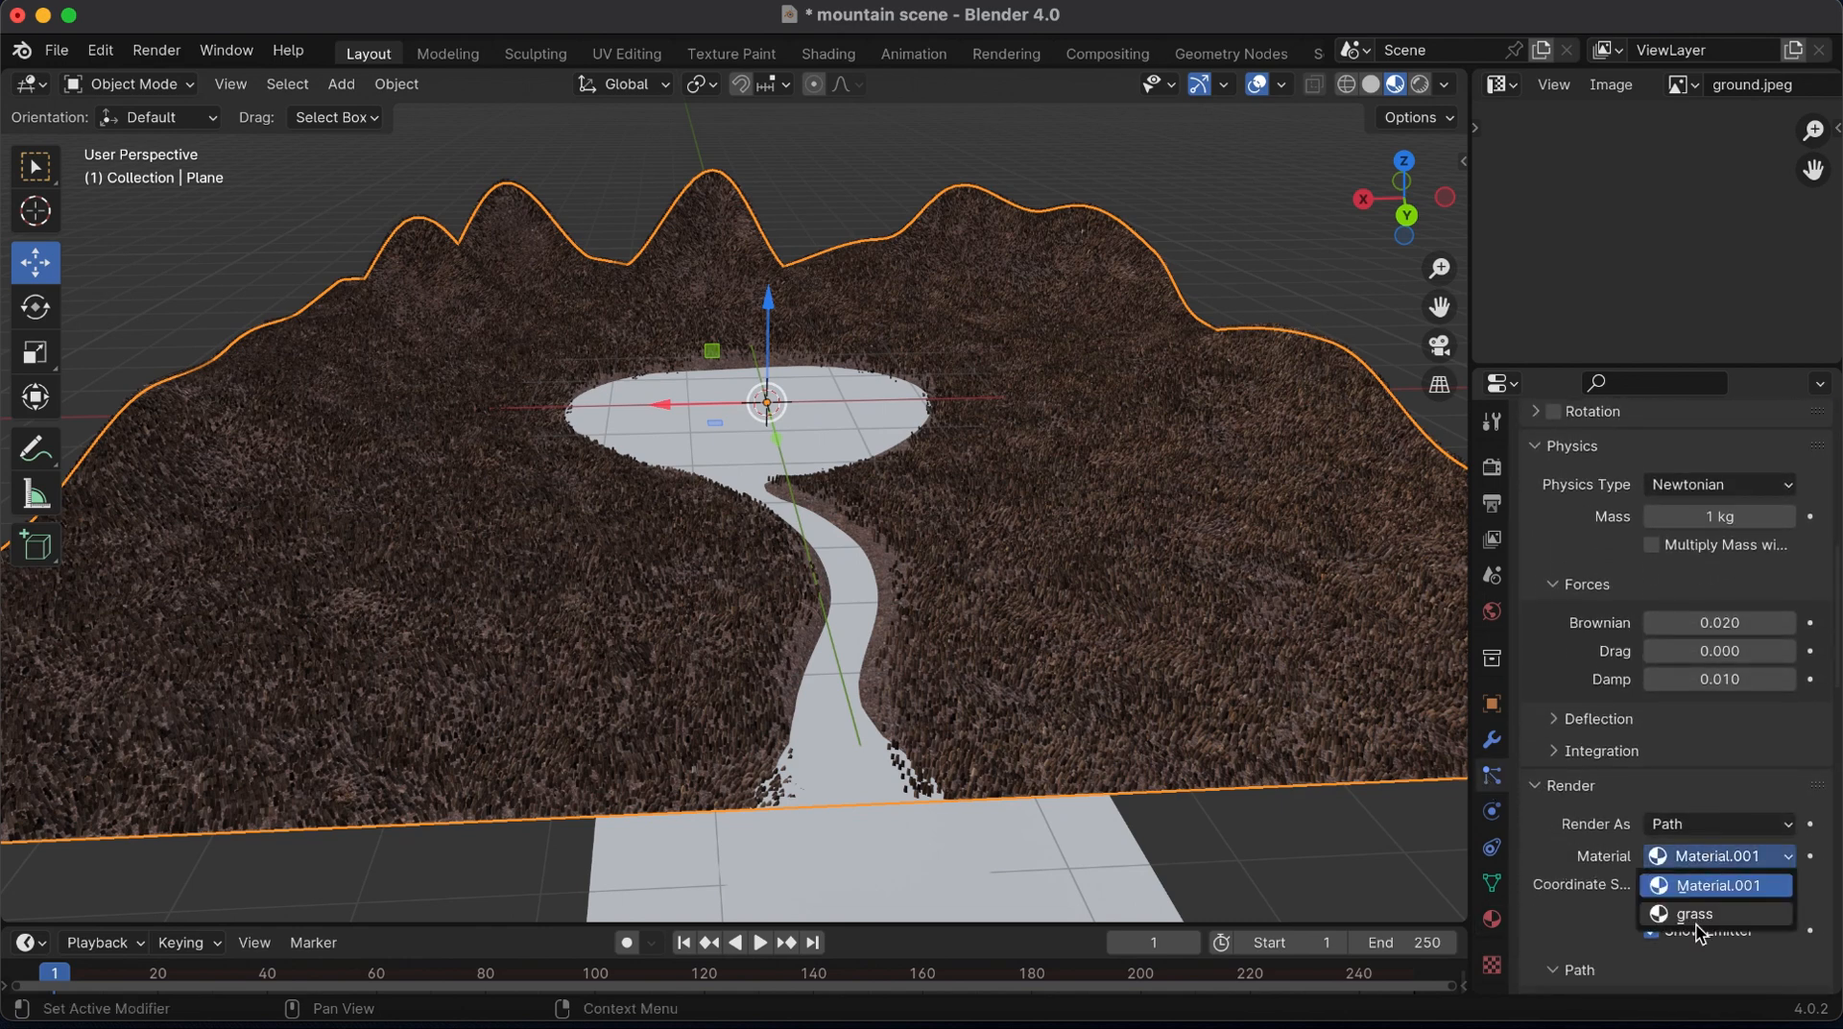
click(1698, 928)
drag(1438, 270, 1438, 252)
Enable ambient occlusion for the scene with a distance of 20 m and a factor of 2
click(1496, 468)
scroll(1579, 461, up, 3)
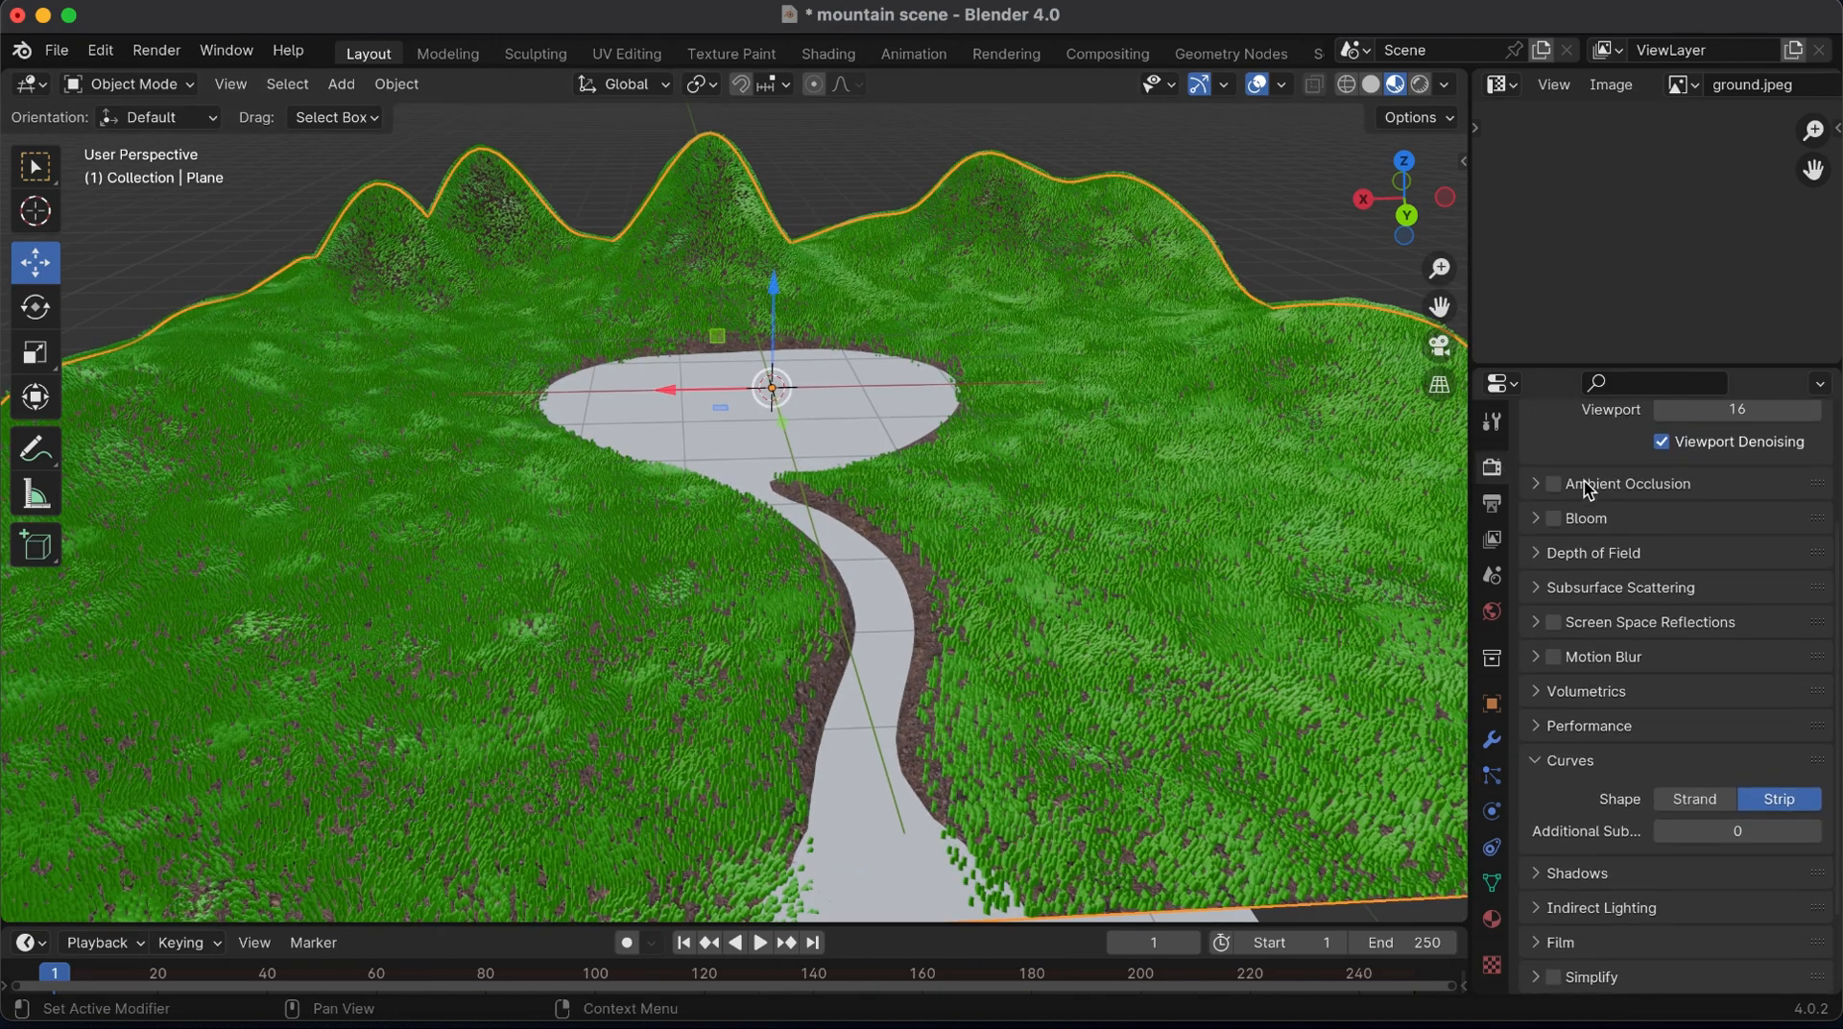
click(1555, 502)
click(1613, 502)
click(1673, 539)
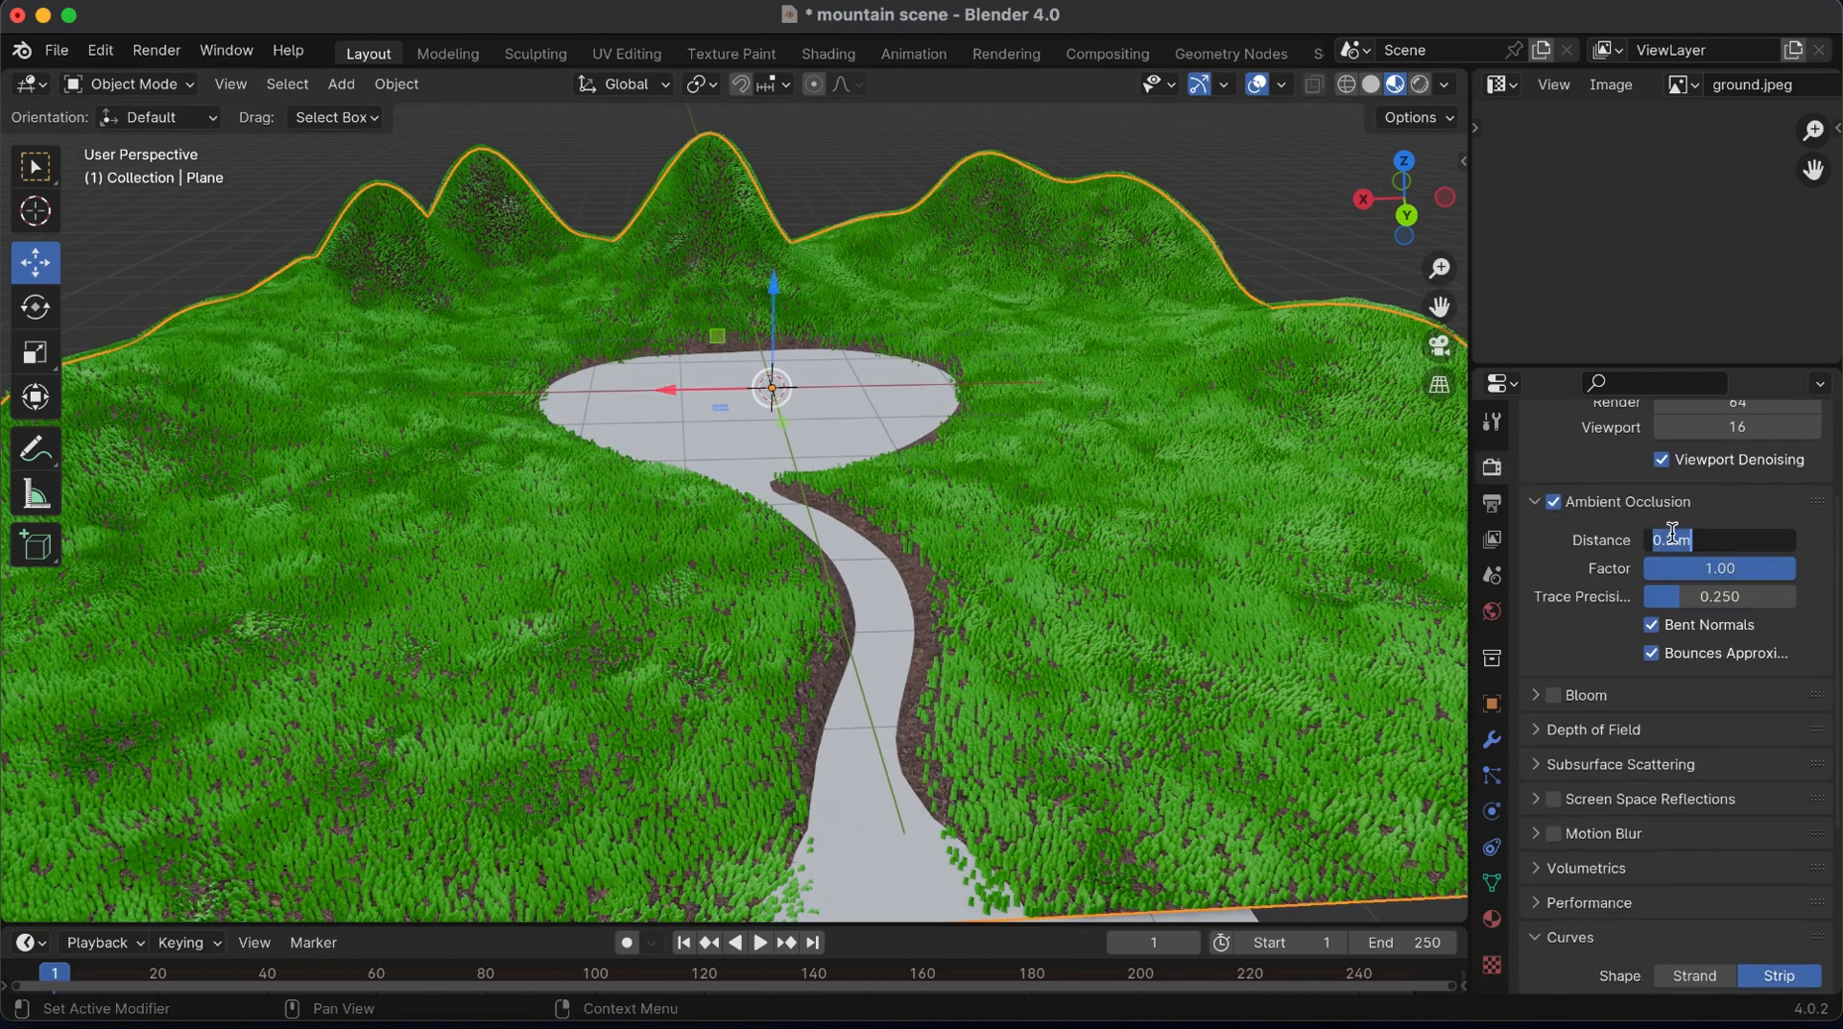
key(Return)
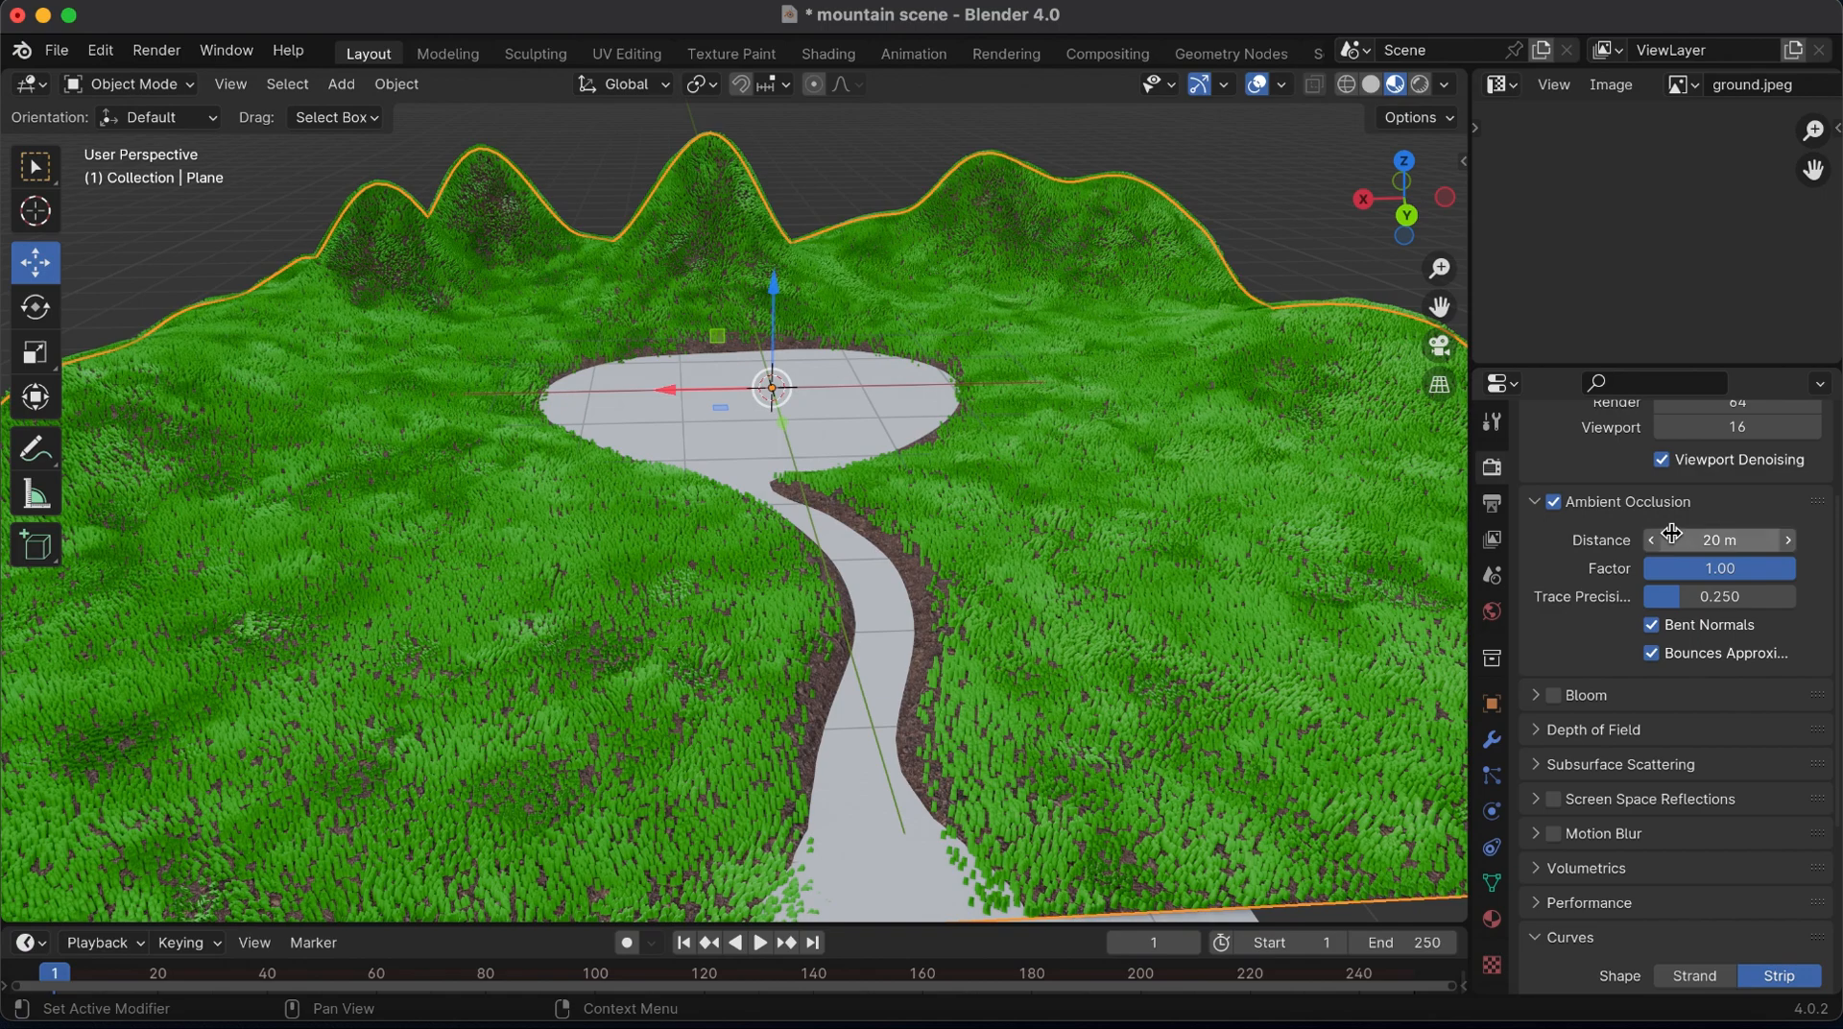
click(1732, 573)
text(2)
key(Return)
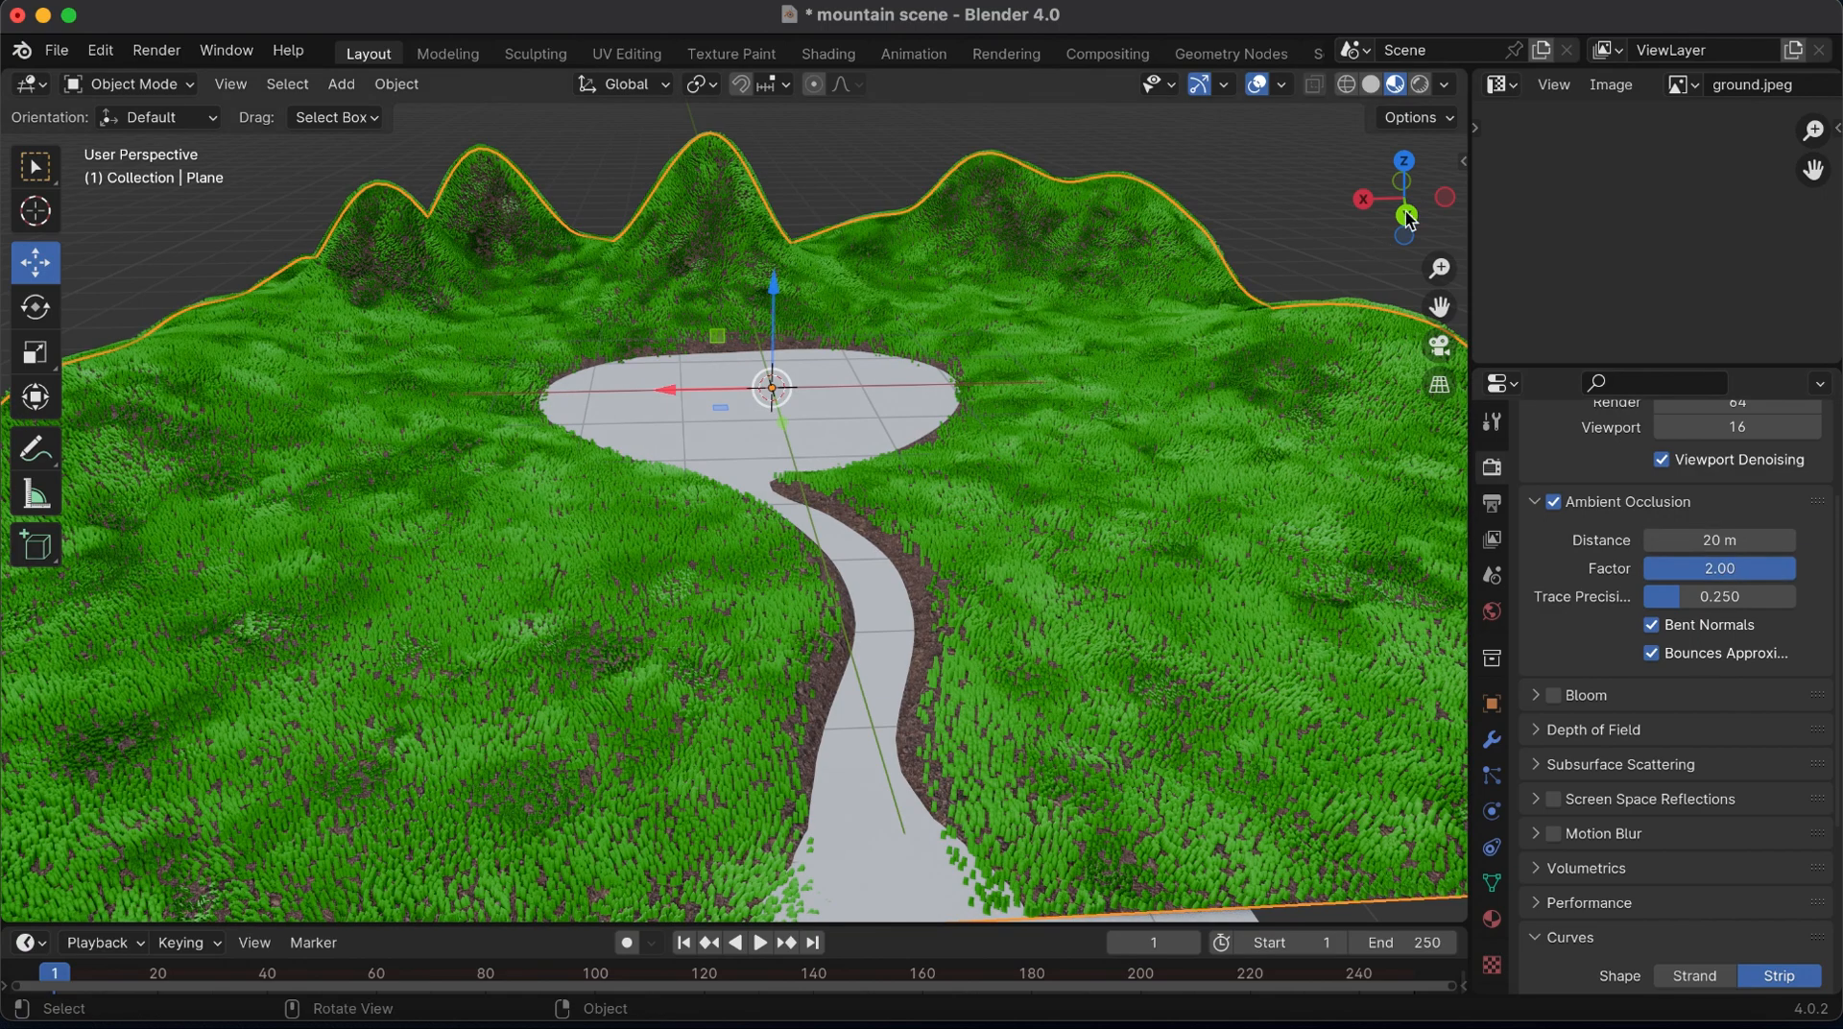
drag(1405, 199, 1301, 242)
Darken the grass material's green base color slightly by lowering its brightness
click(1493, 920)
click(1707, 682)
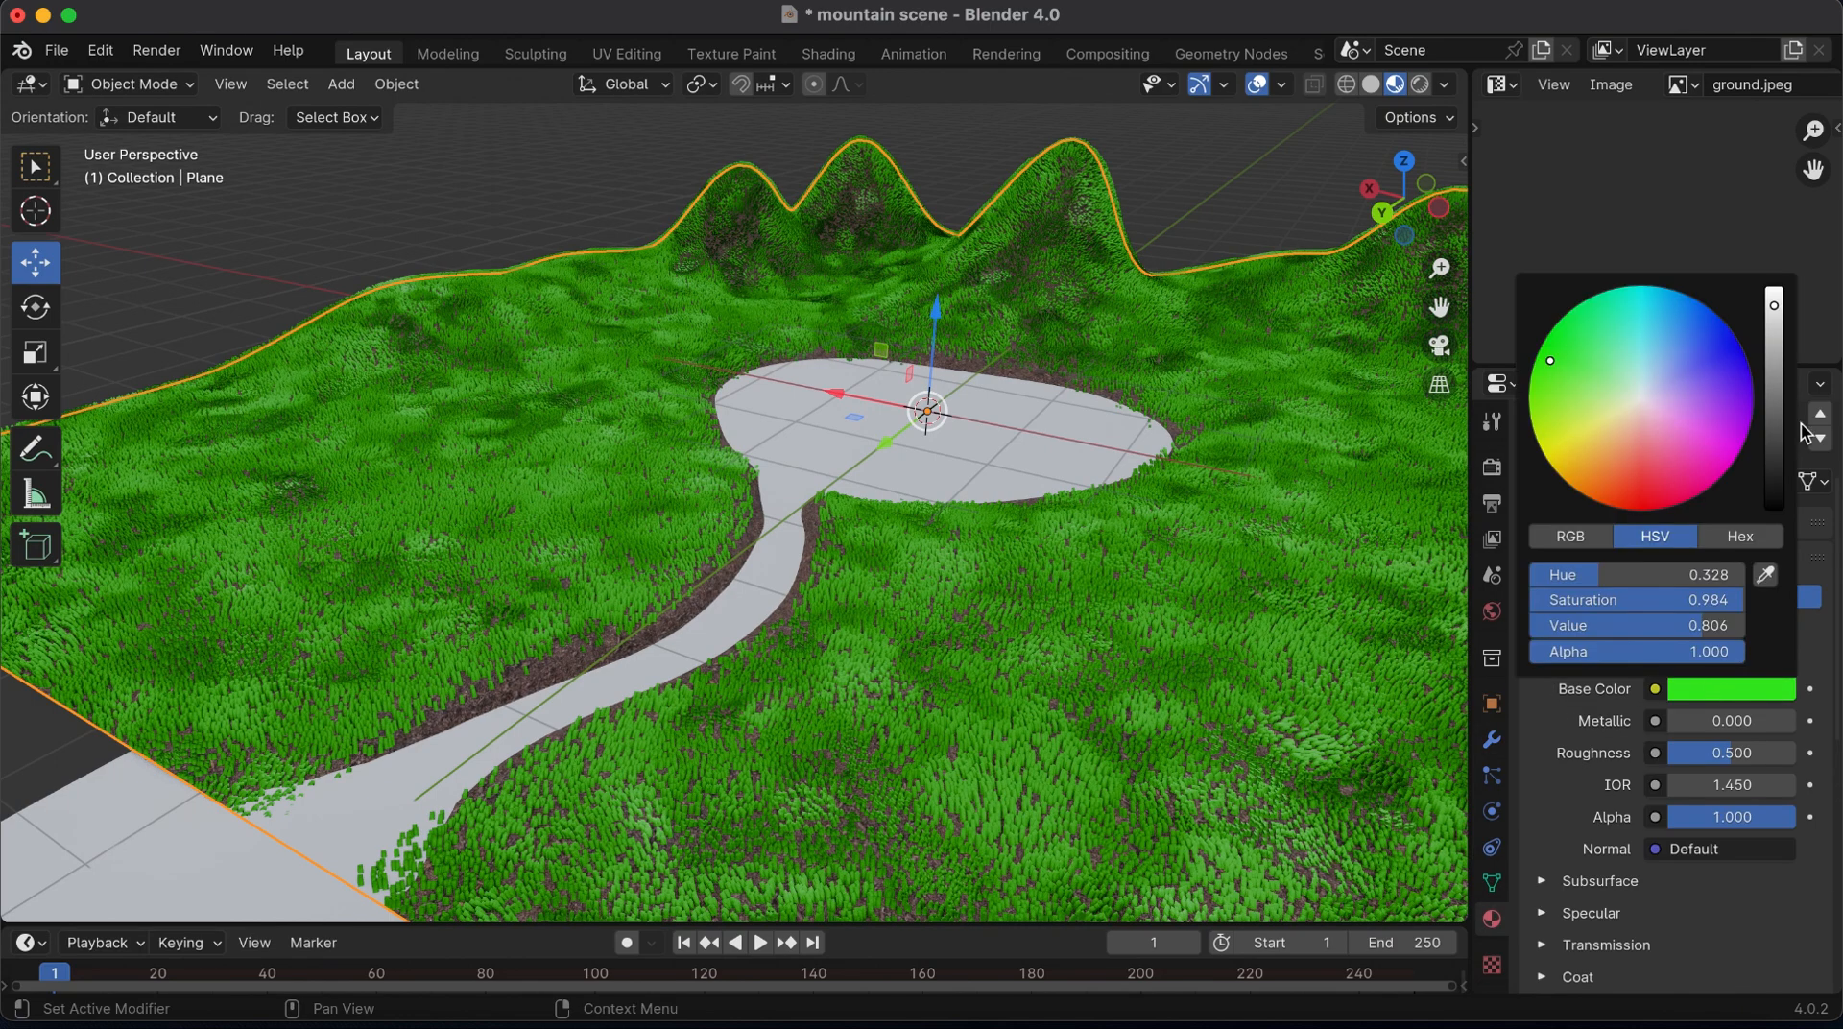
drag(1774, 304, 1774, 343)
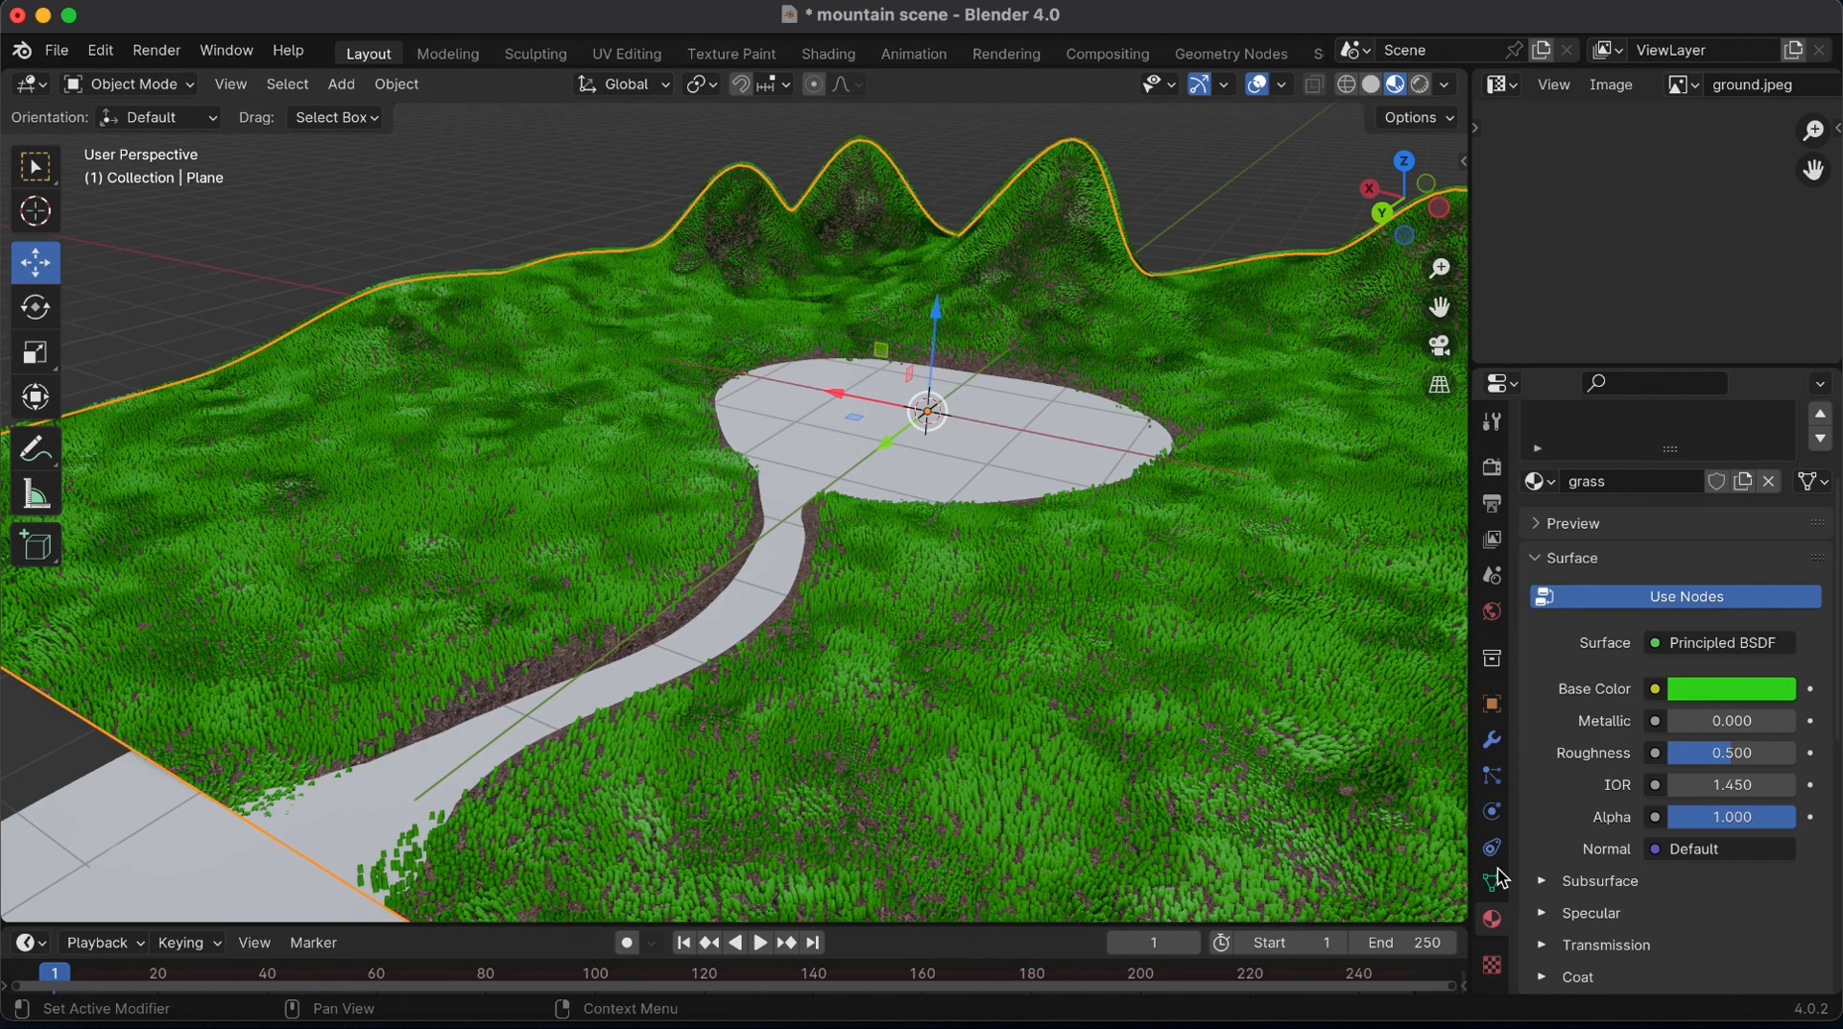
drag(1423, 215, 1465, 200)
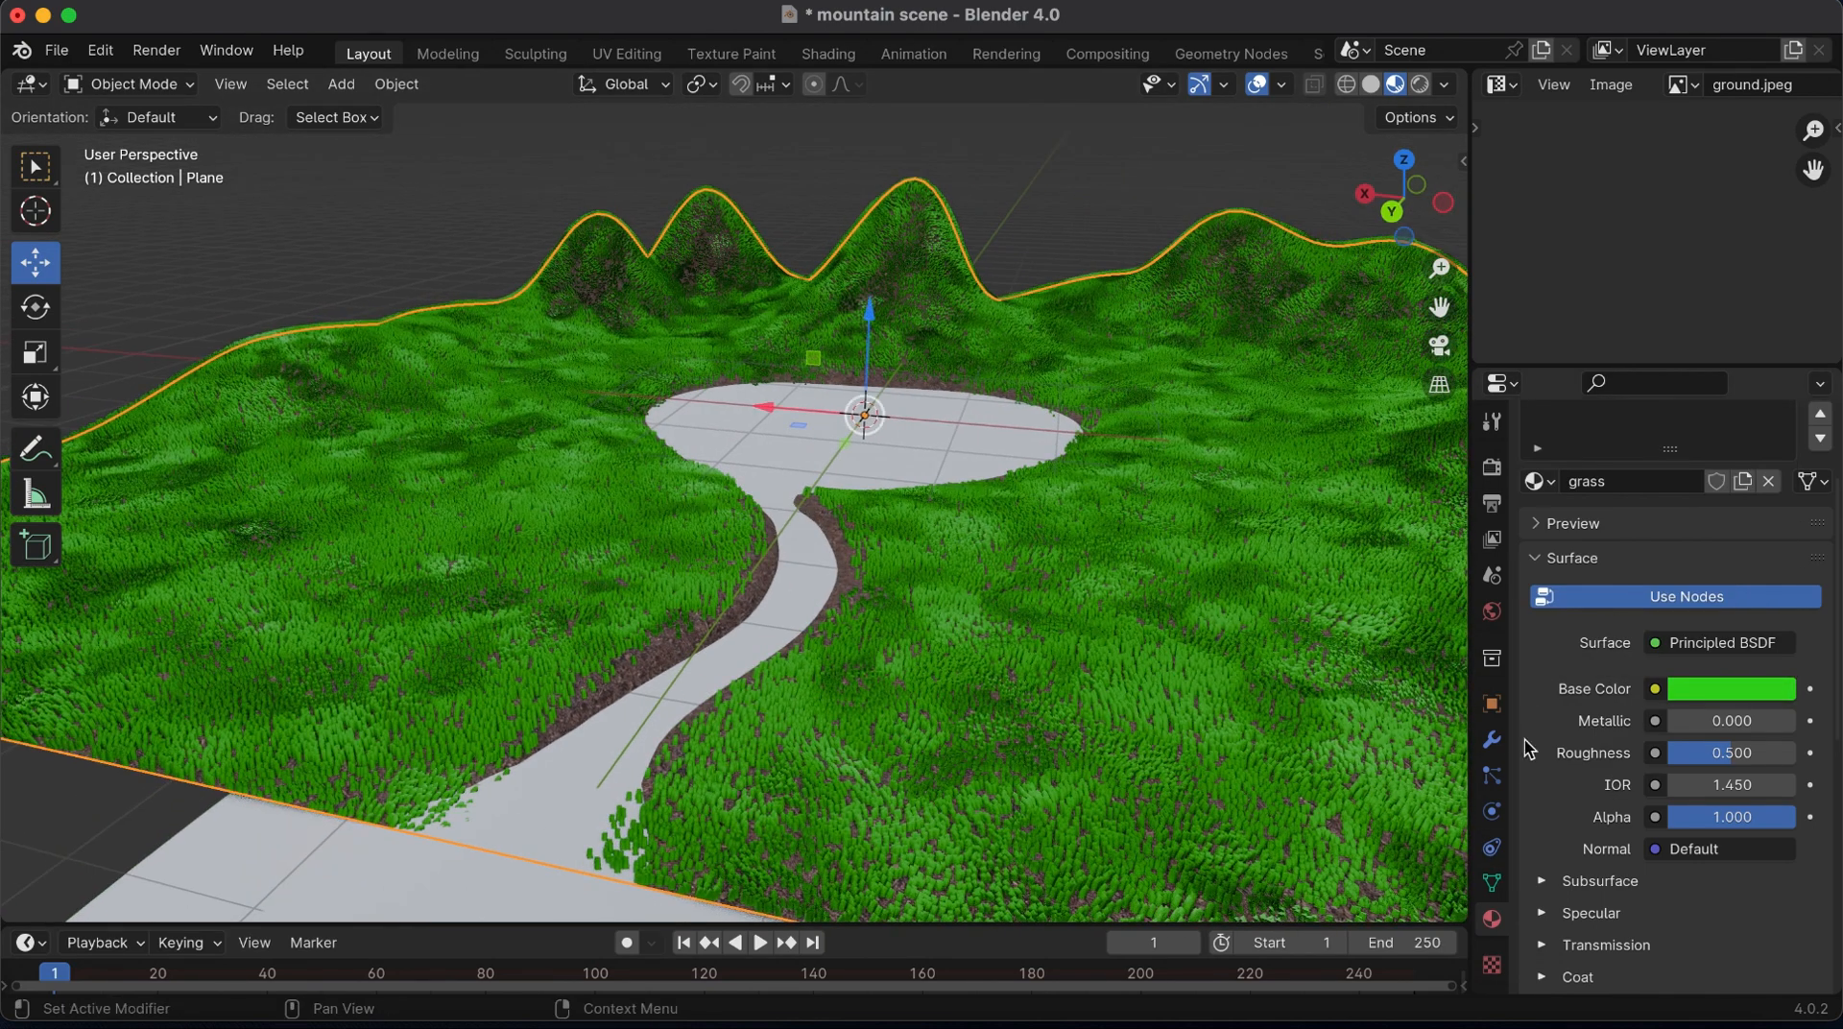
Set the clump value of the grass particle system's interpolated children to about -0.198
click(1492, 776)
click(1371, 85)
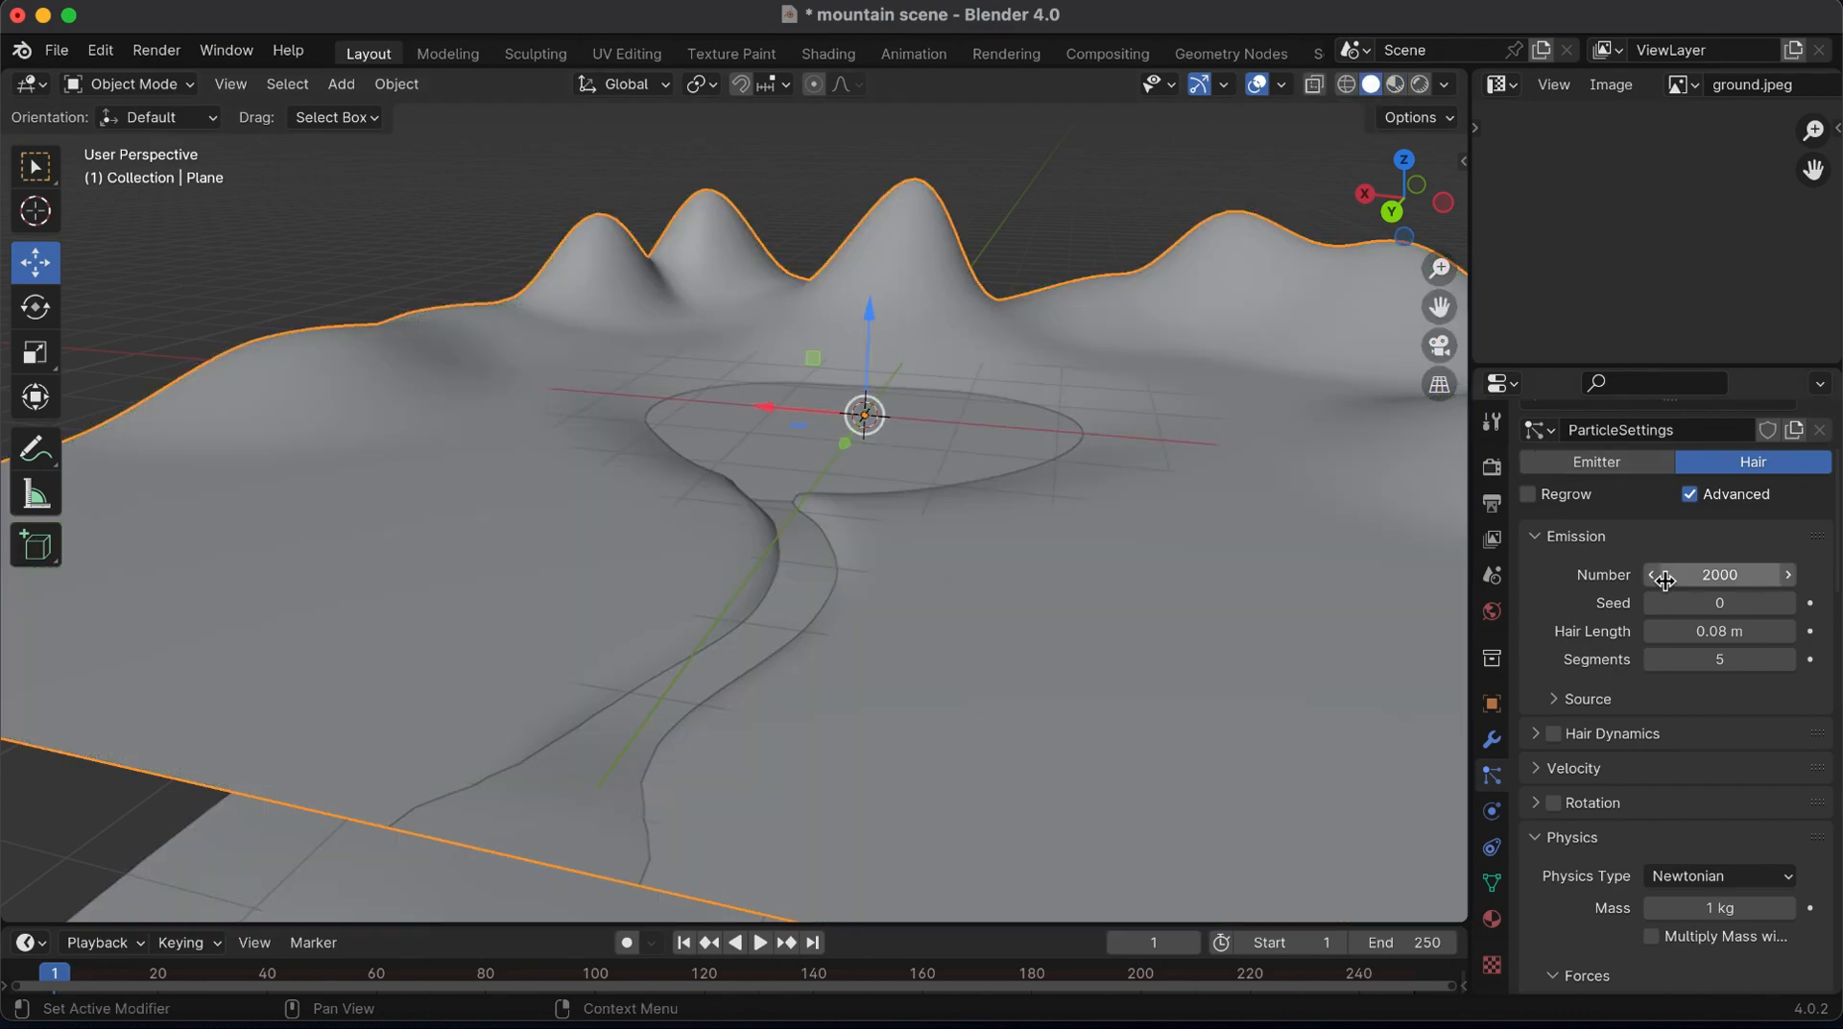
drag(1404, 211, 1406, 242)
click(1394, 85)
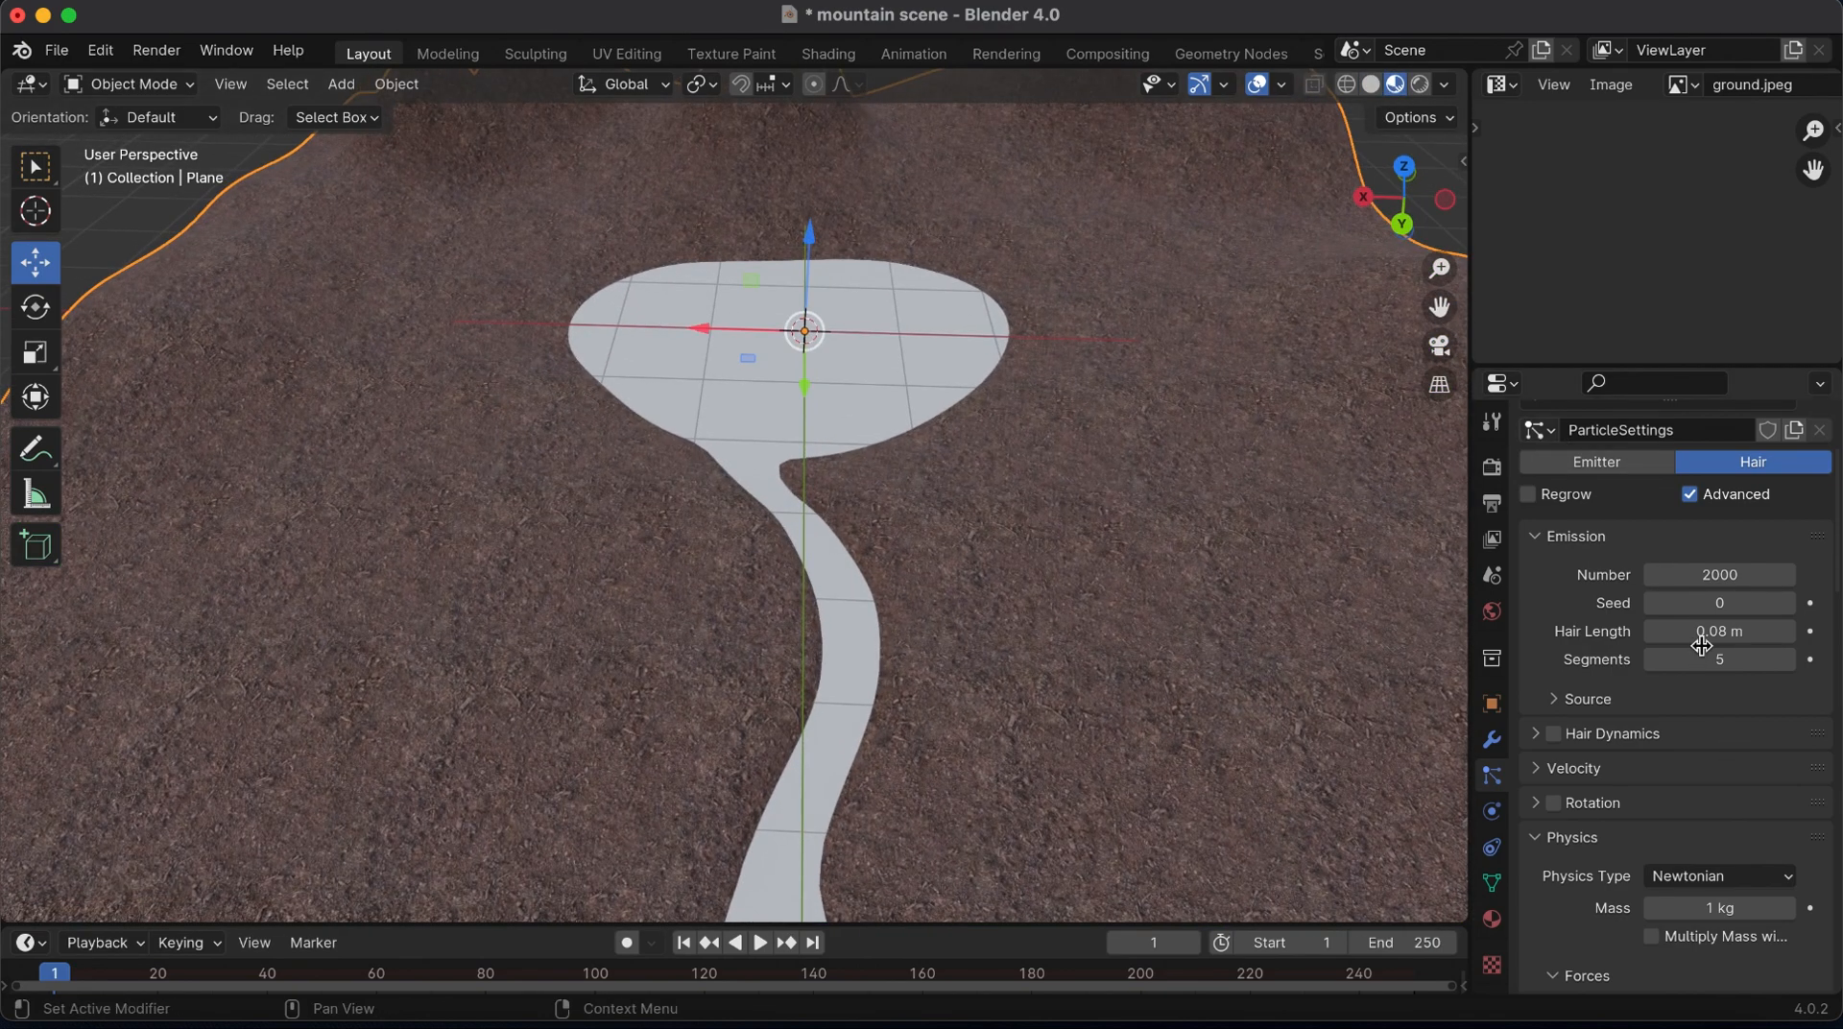
scroll(1701, 645, up, 3)
scroll(1704, 672, down, 10)
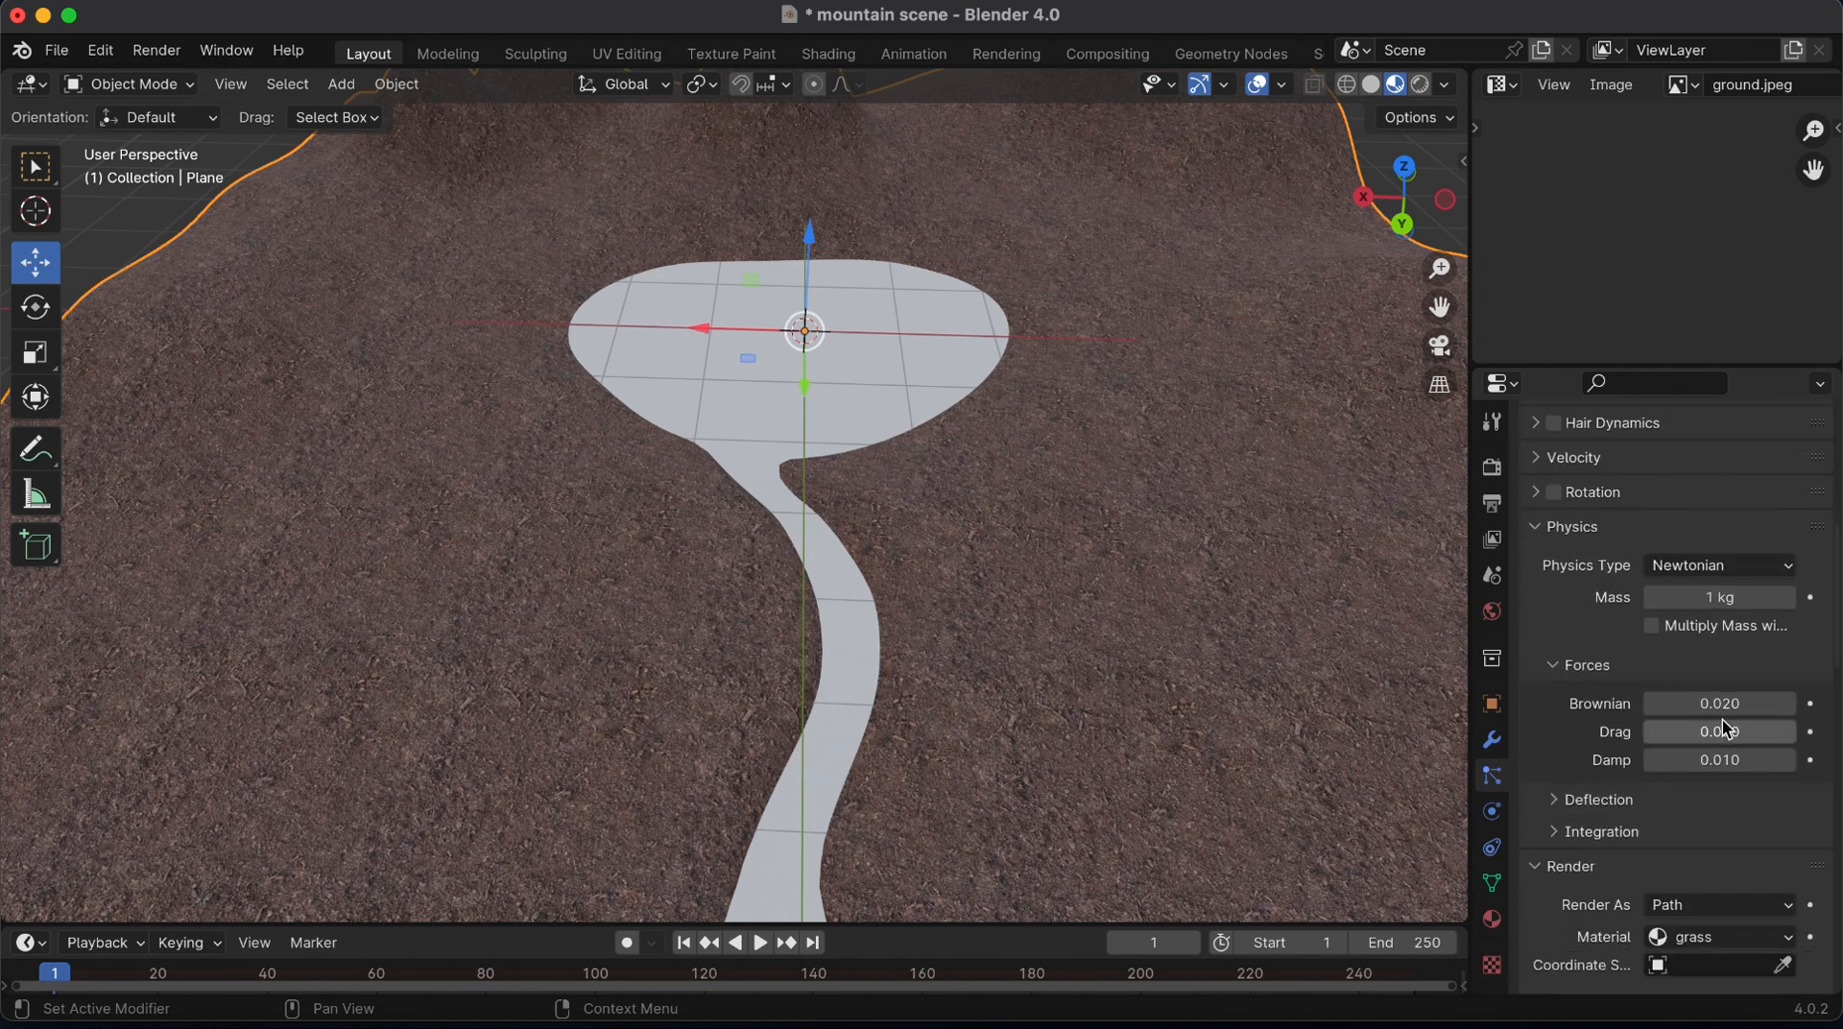
scroll(1723, 720, down, 12)
click(1373, 86)
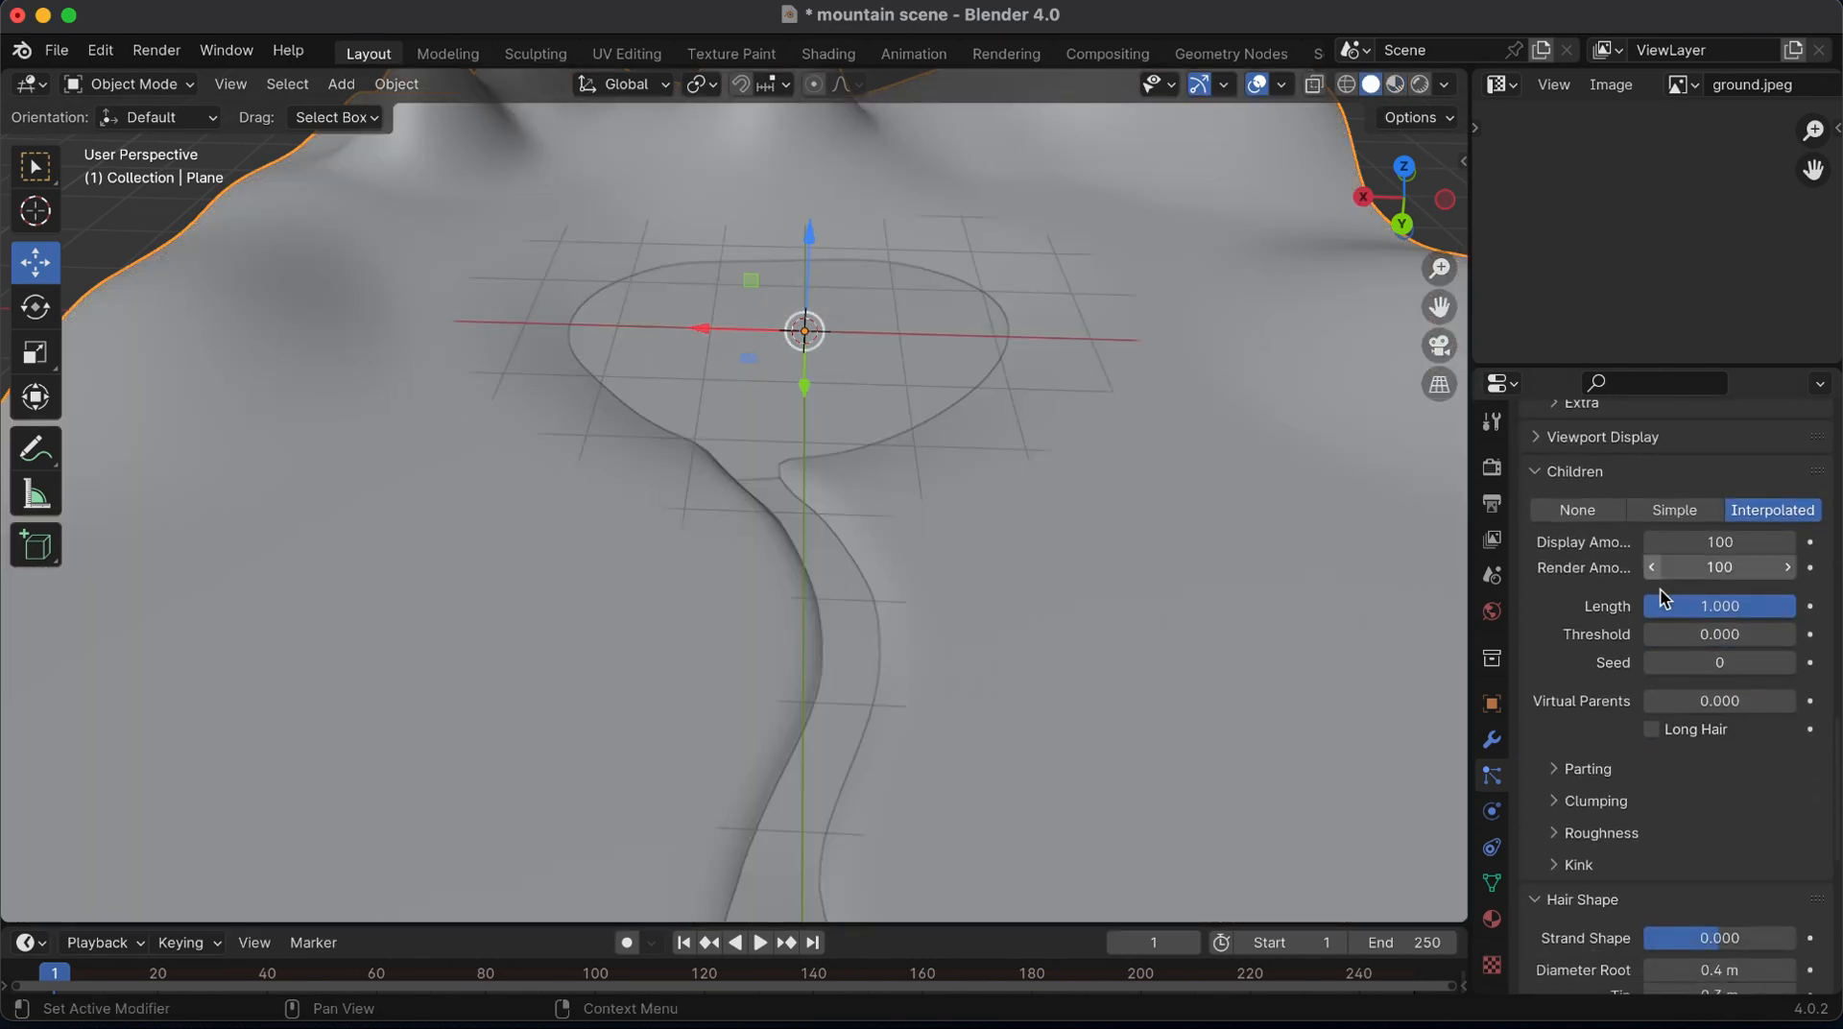
scroll(1697, 814, down, 2)
scroll(1699, 814, up, 7)
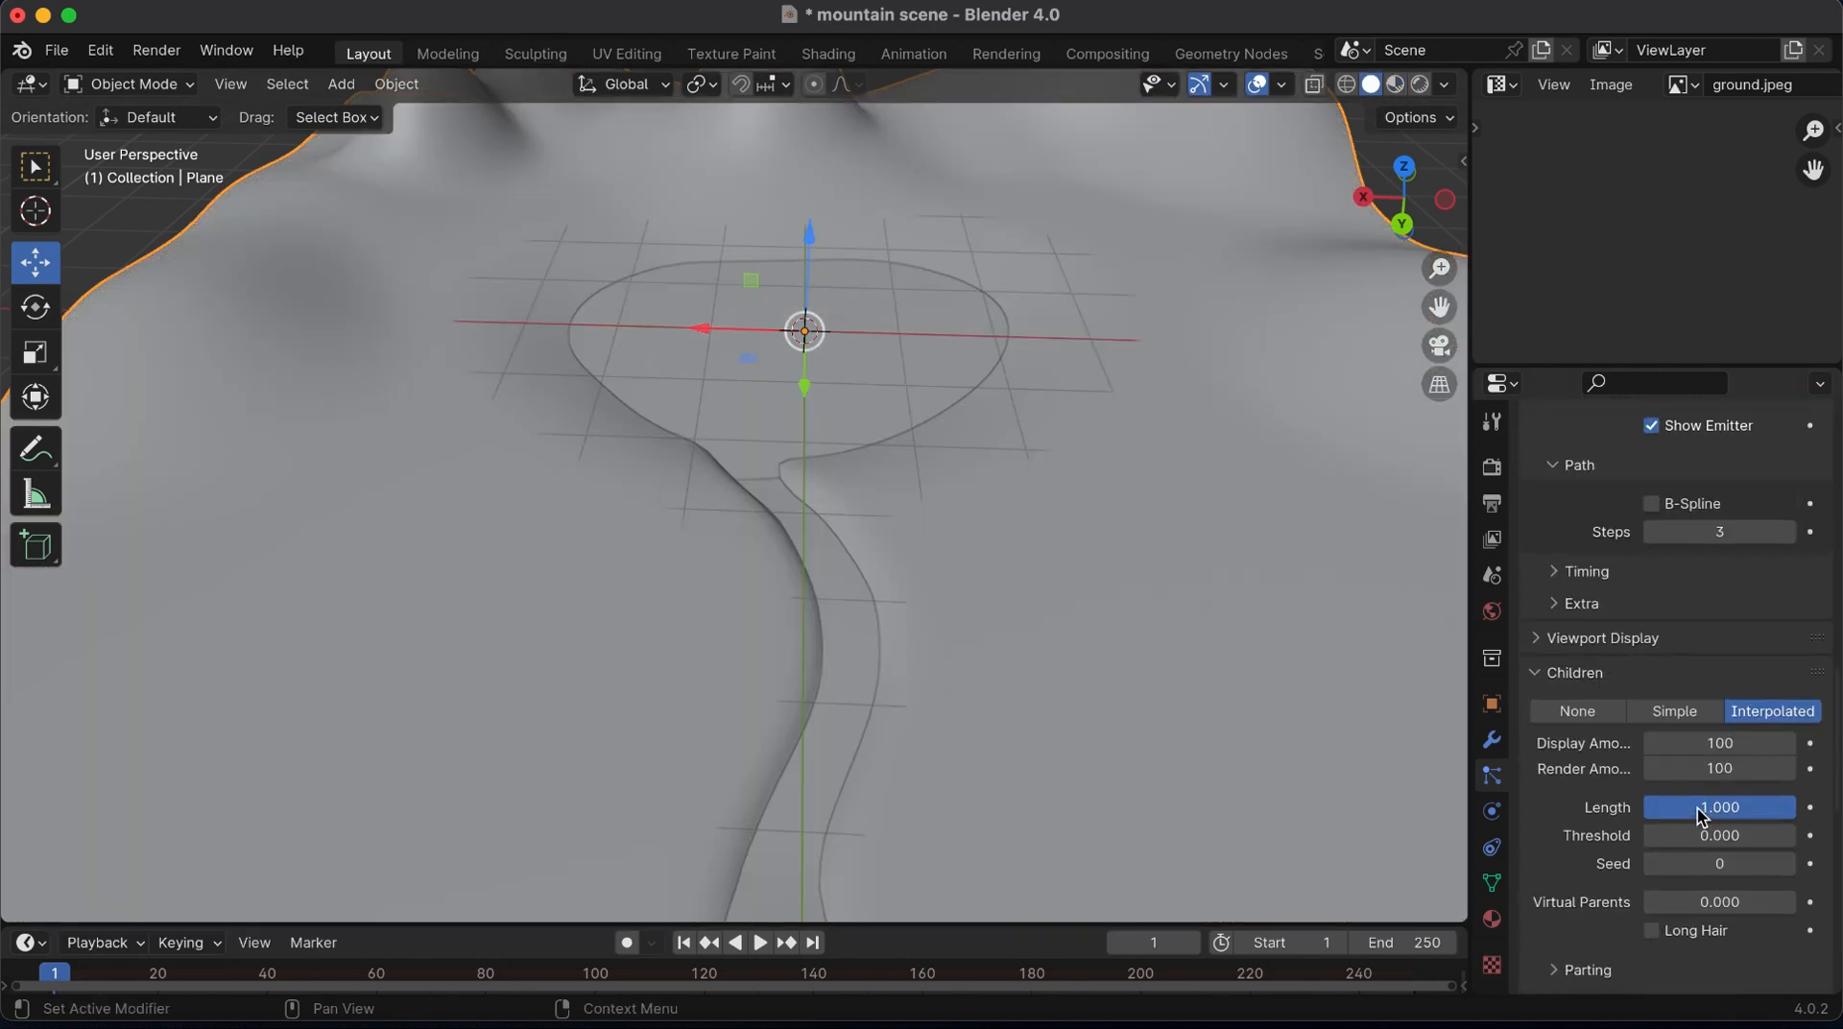
scroll(1701, 816, down, 5)
click(1565, 724)
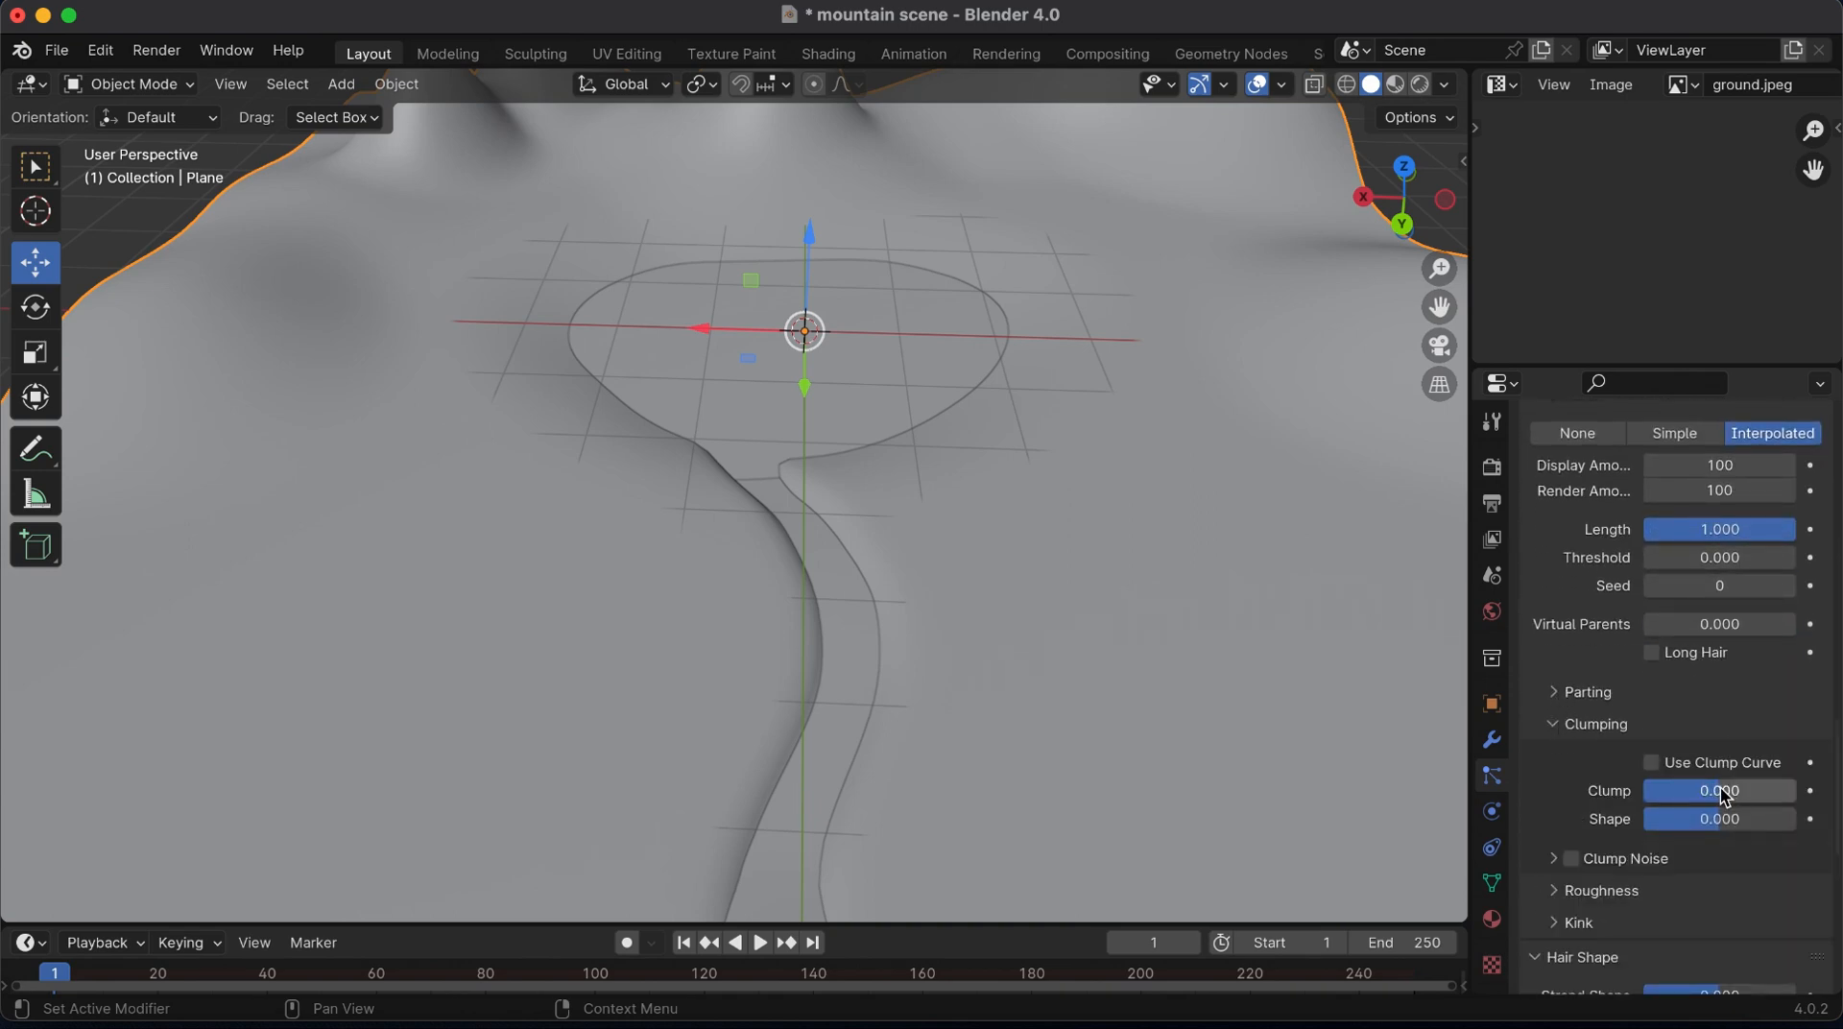
drag(1725, 797, 1701, 797)
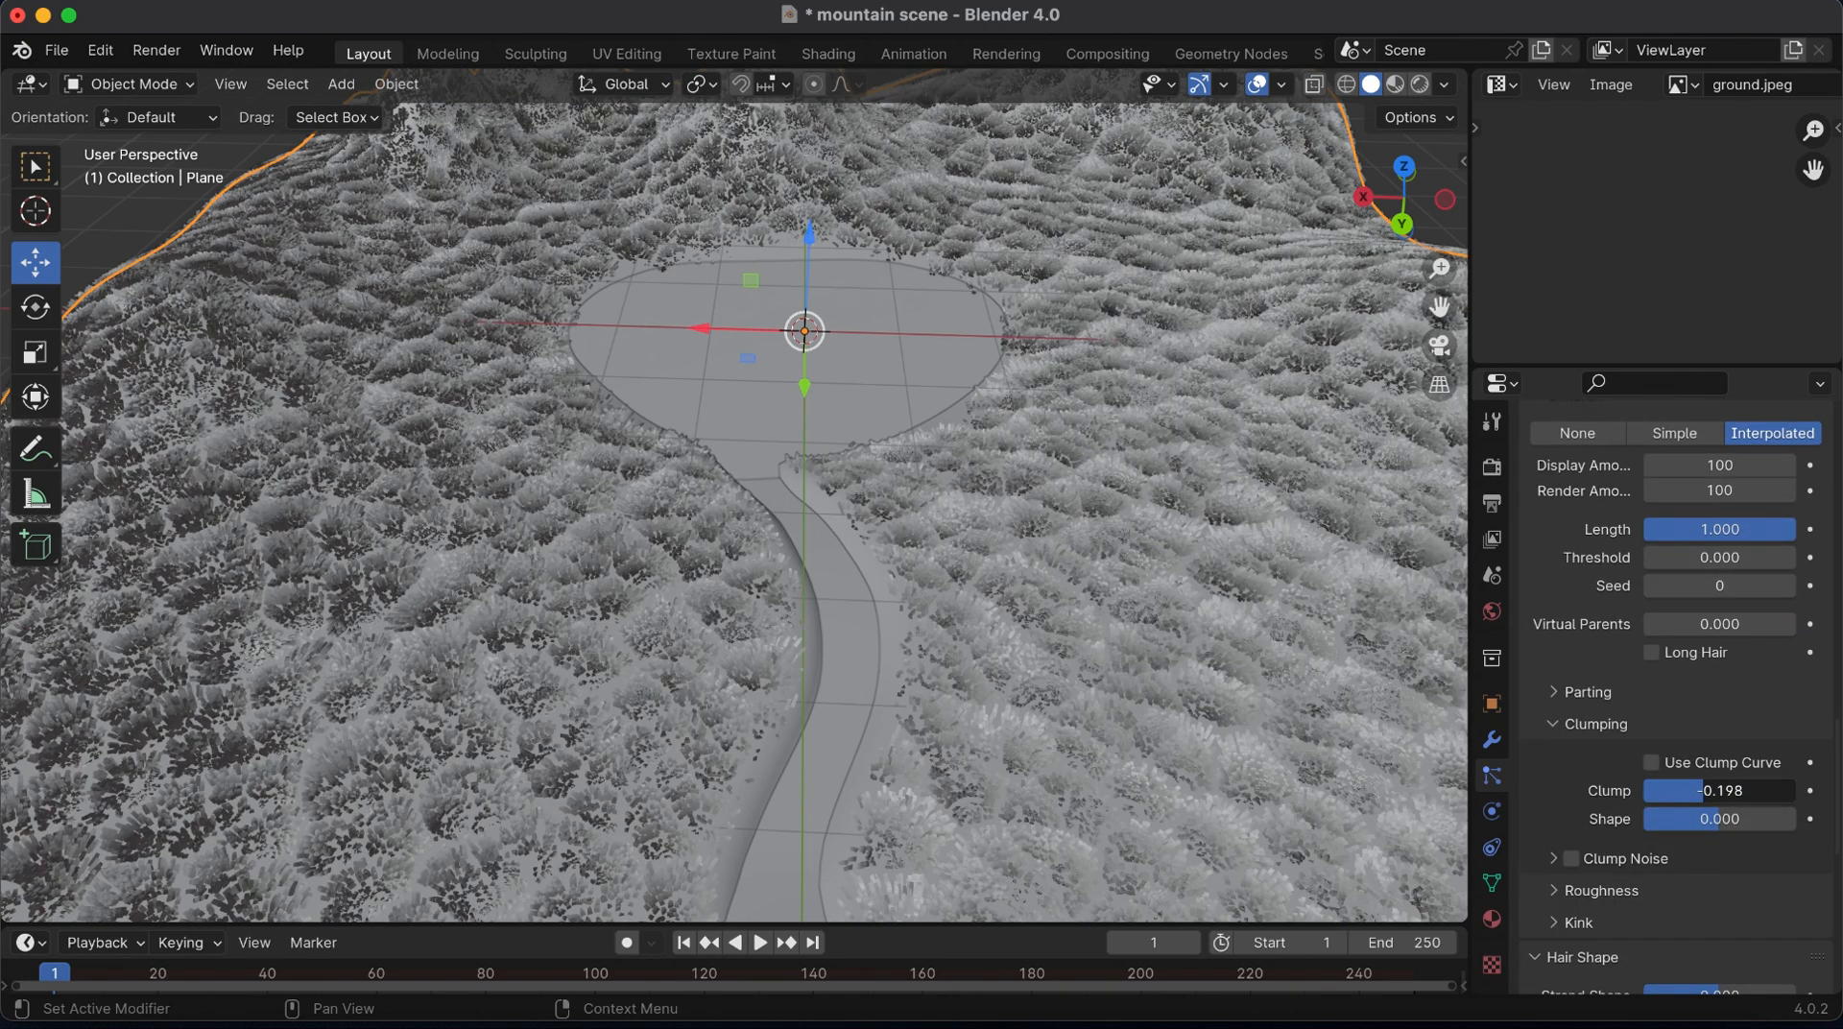
scroll(1701, 797, down, 3)
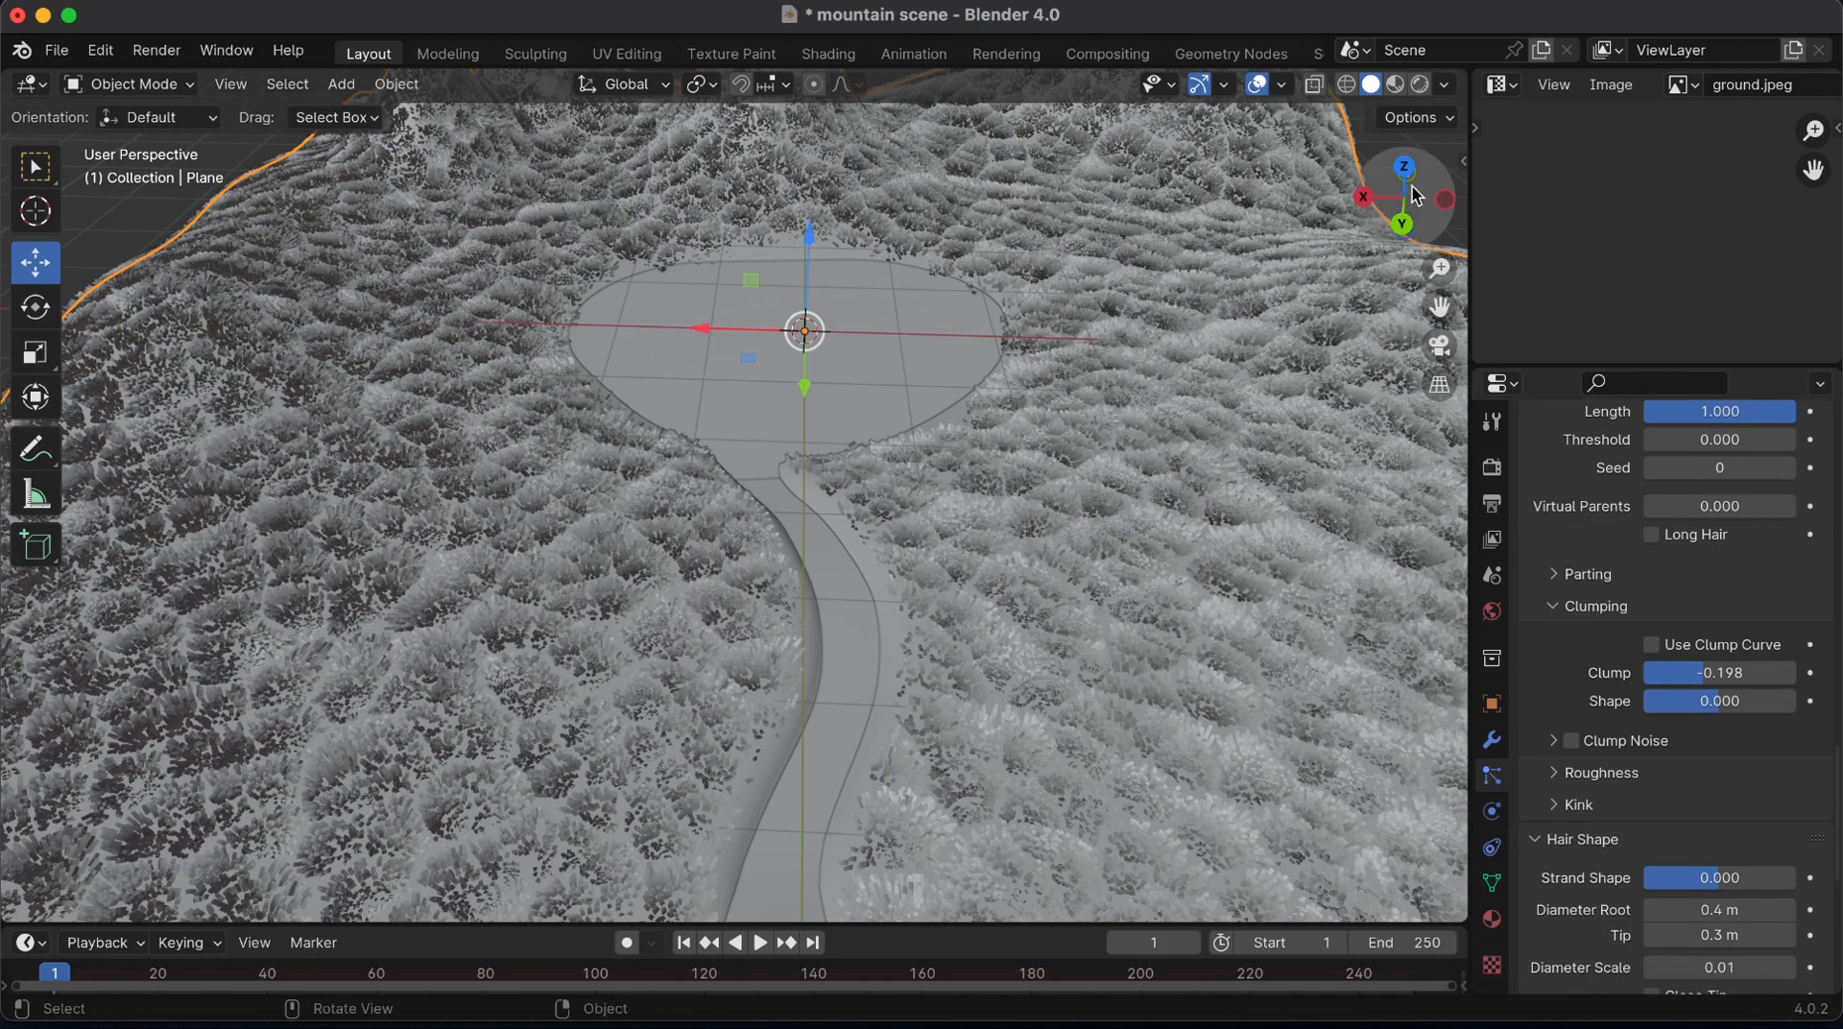
Give the river plane a new material with a blue base color: hue 0.583, saturation 0.964, value 0.800
mouse_move(1403, 198)
mouse_down()
mouse_move(1401, 172)
mouse_move(1403, 206)
mouse_move(1261, 242)
mouse_up()
click(1395, 85)
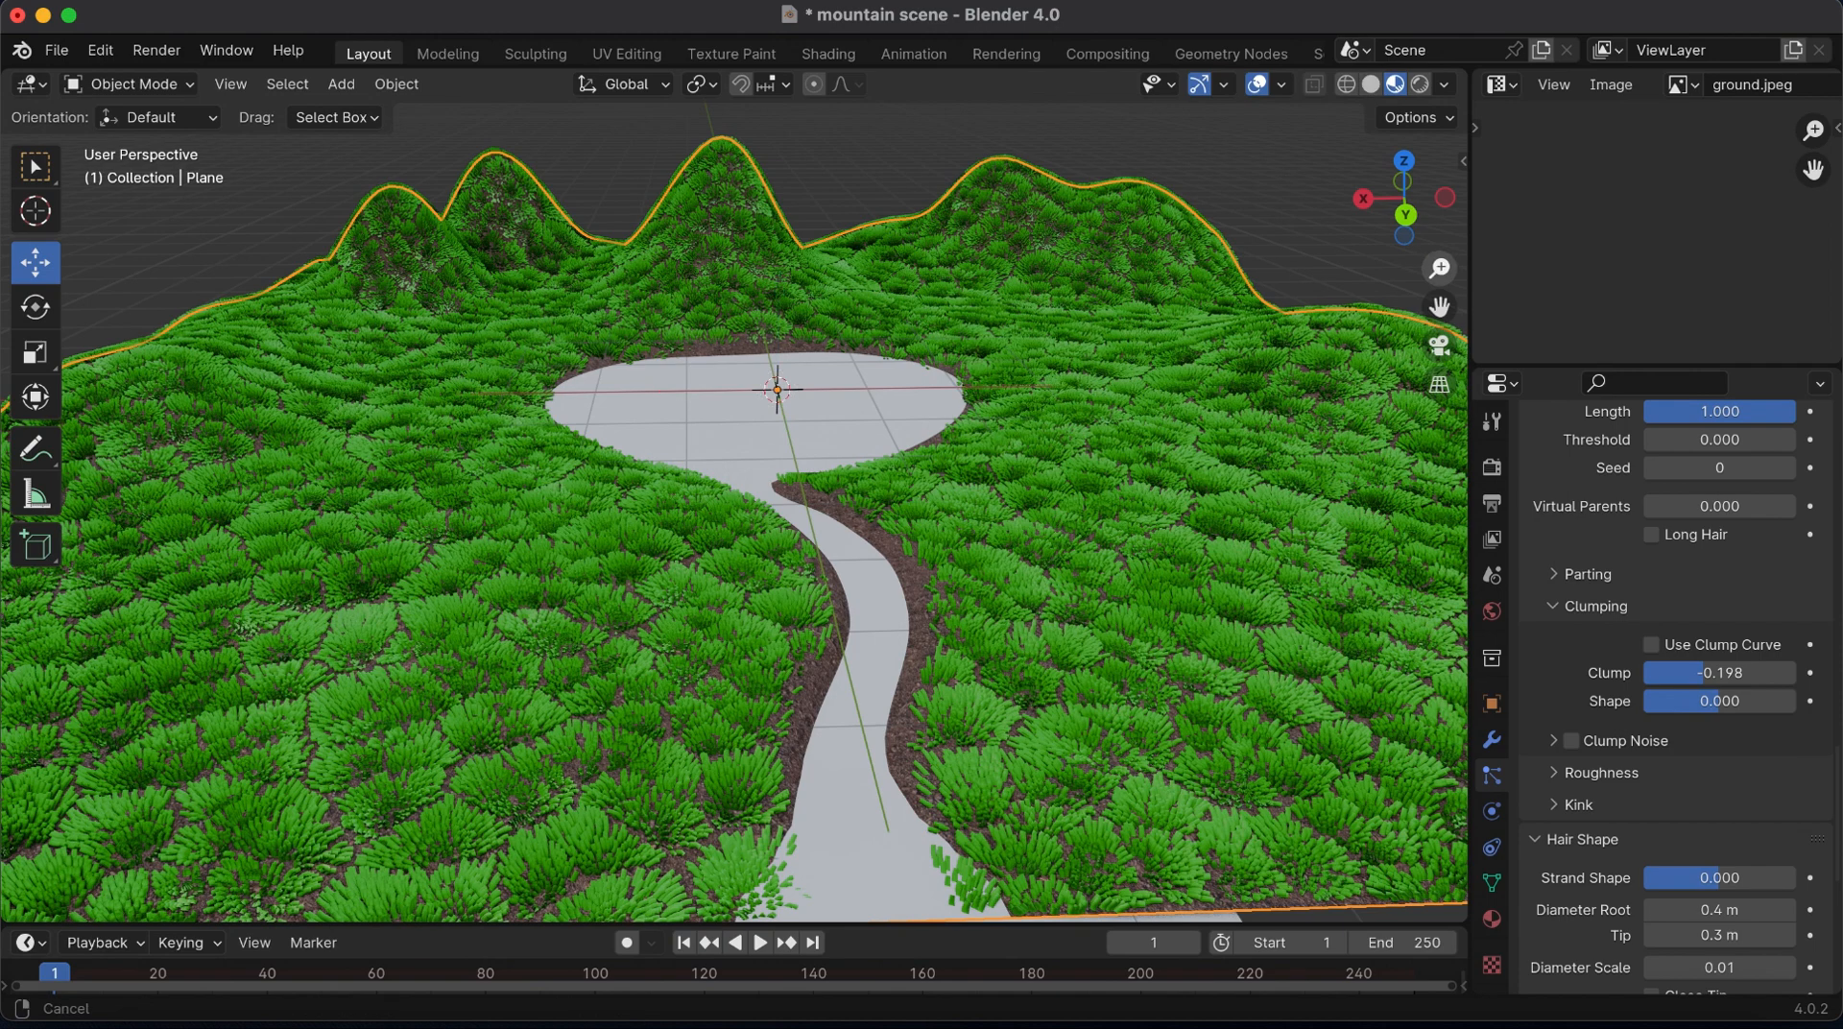
drag(1440, 276, 1440, 326)
click(864, 799)
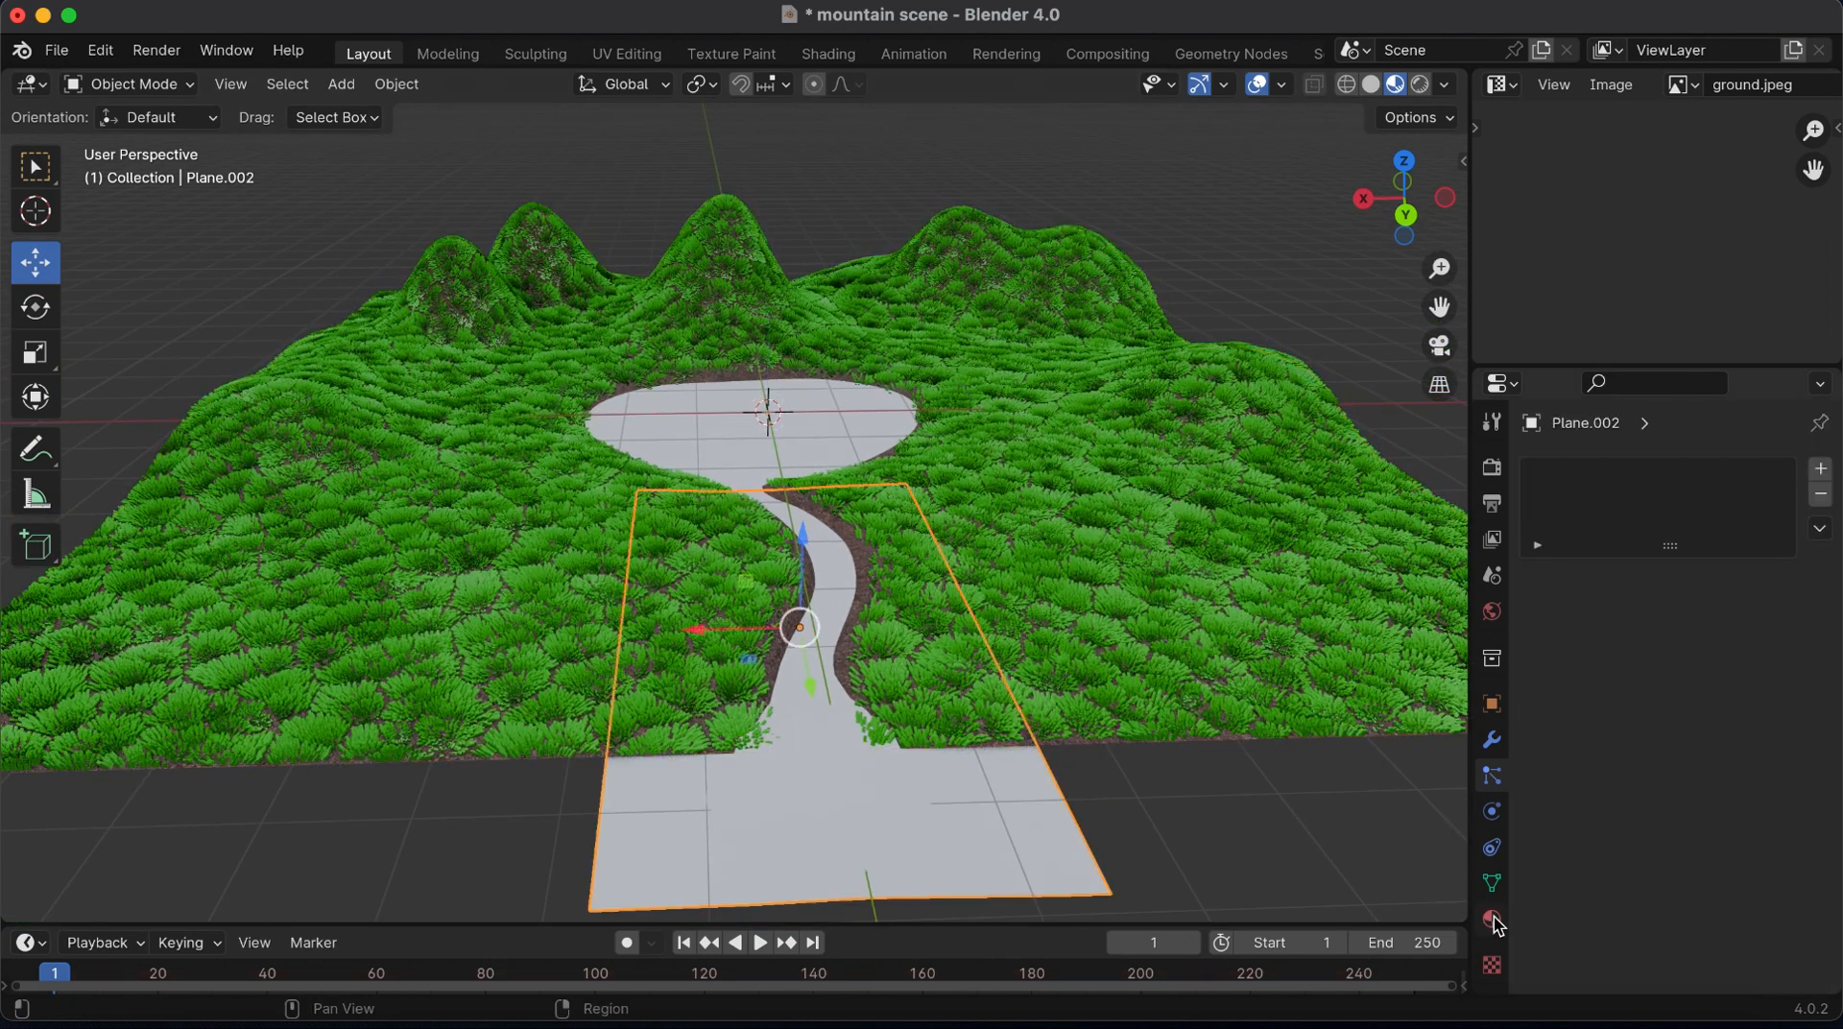
click(1494, 922)
click(1632, 576)
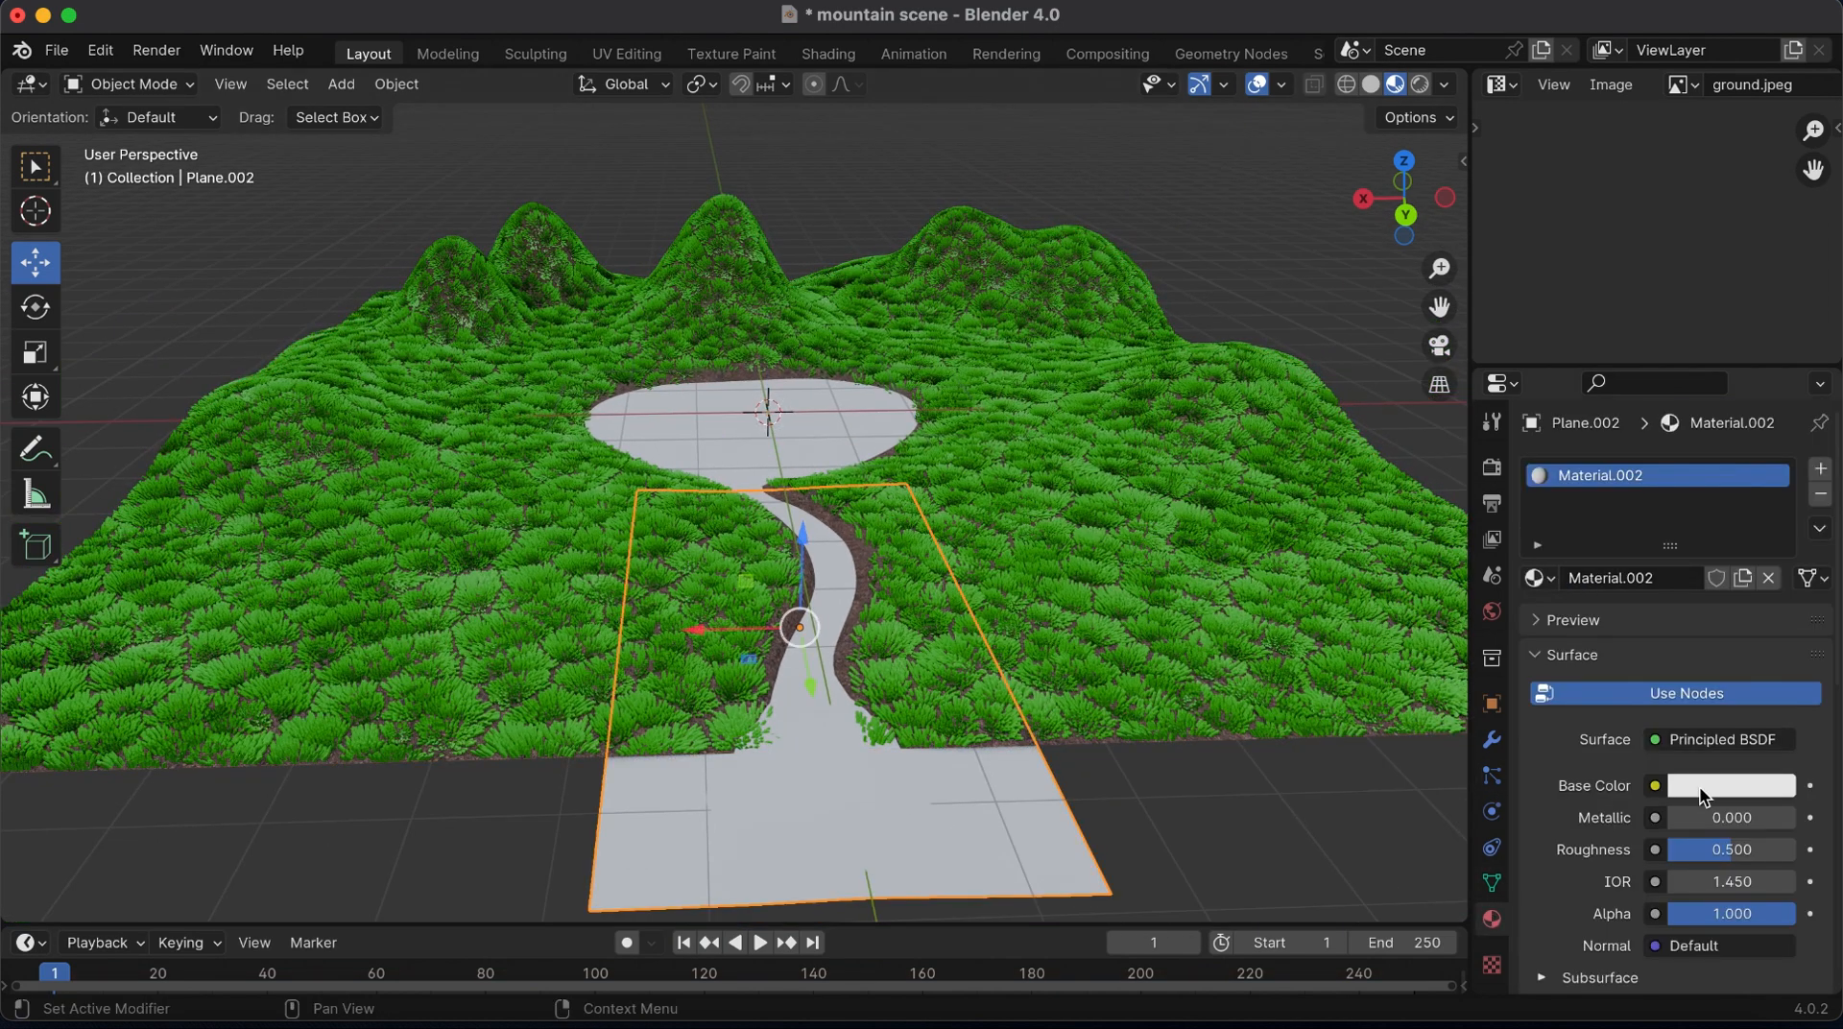
click(1702, 797)
click(1671, 409)
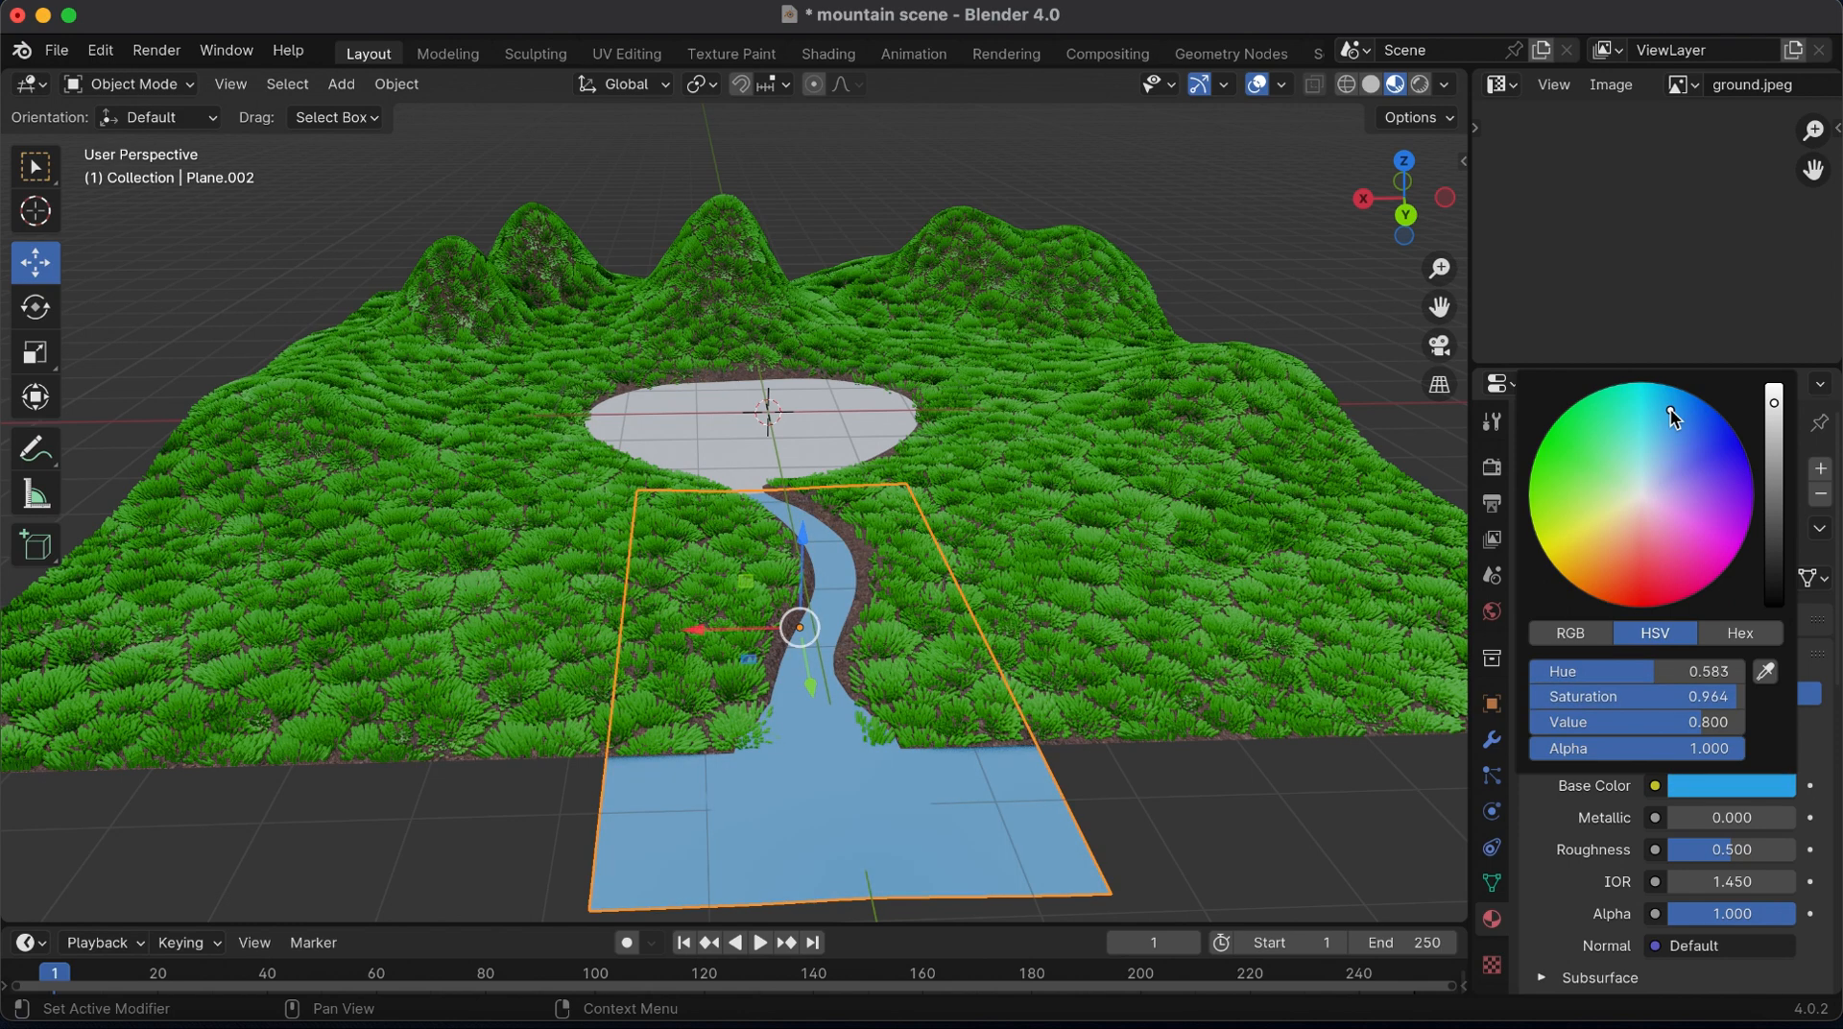
Assign the river's blue material, Material.002, to the lake plane
click(821, 422)
click(1556, 587)
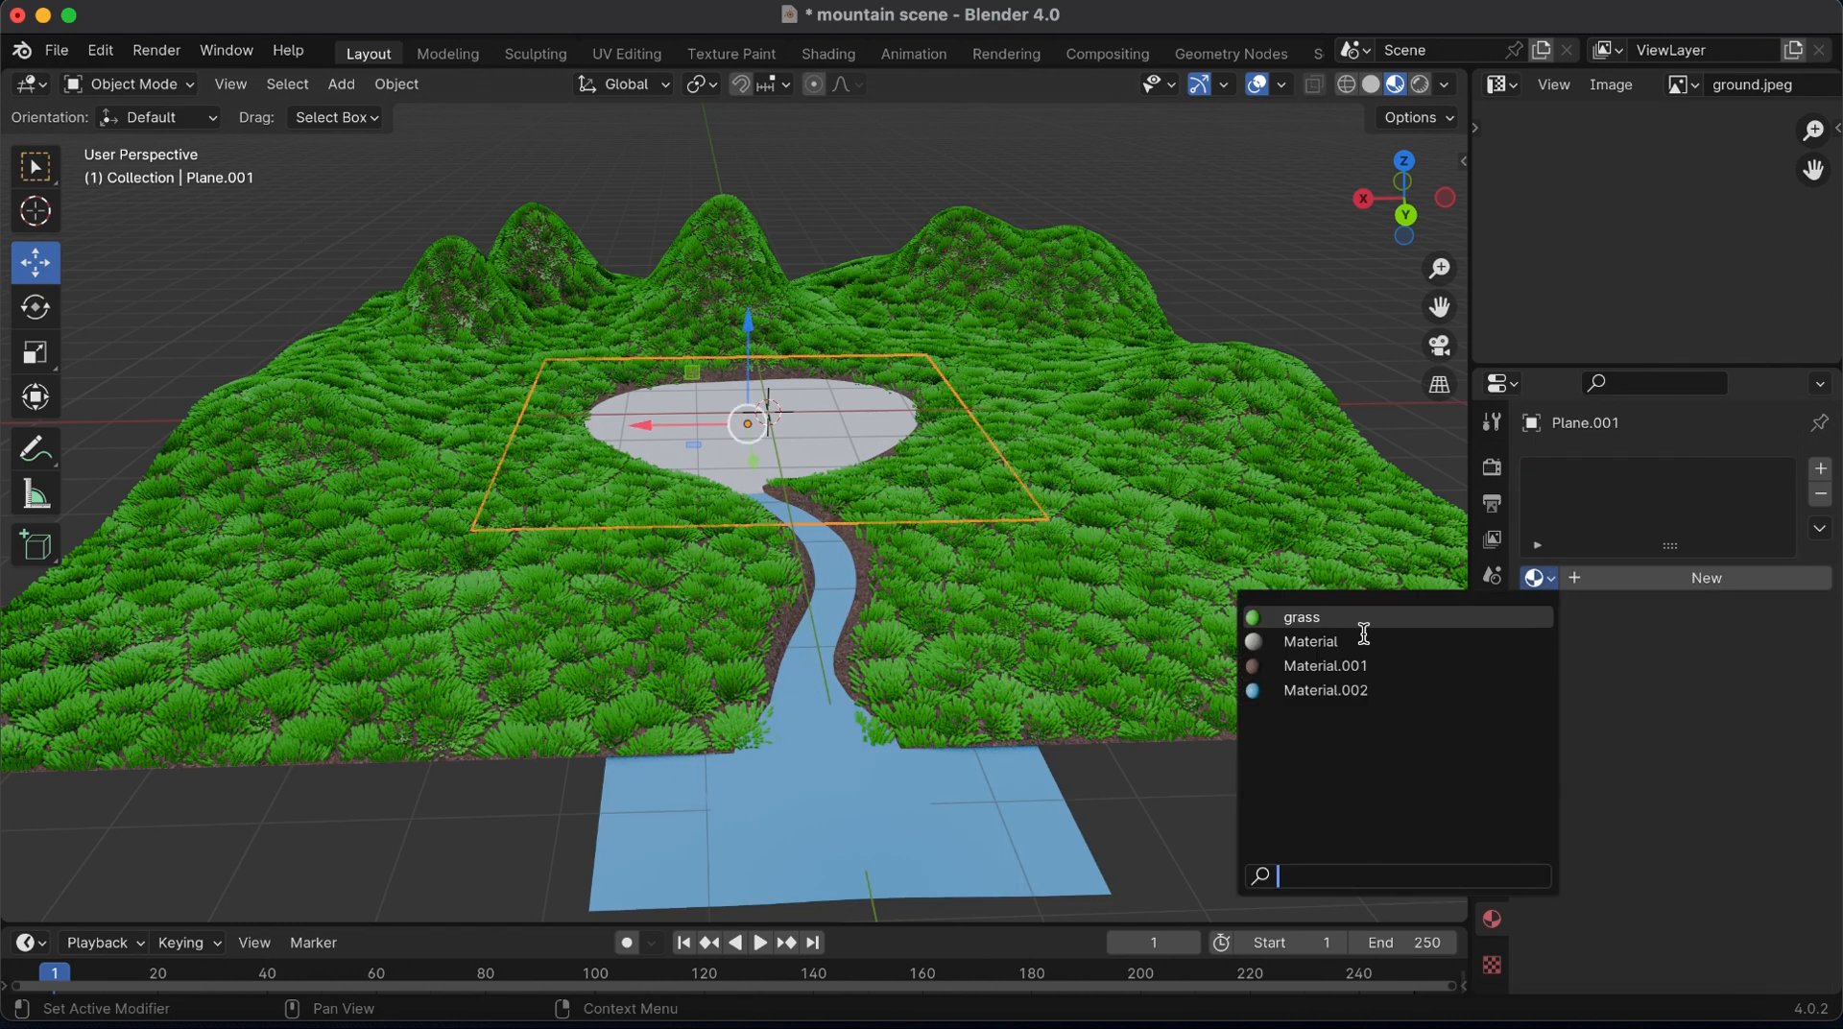
click(1309, 696)
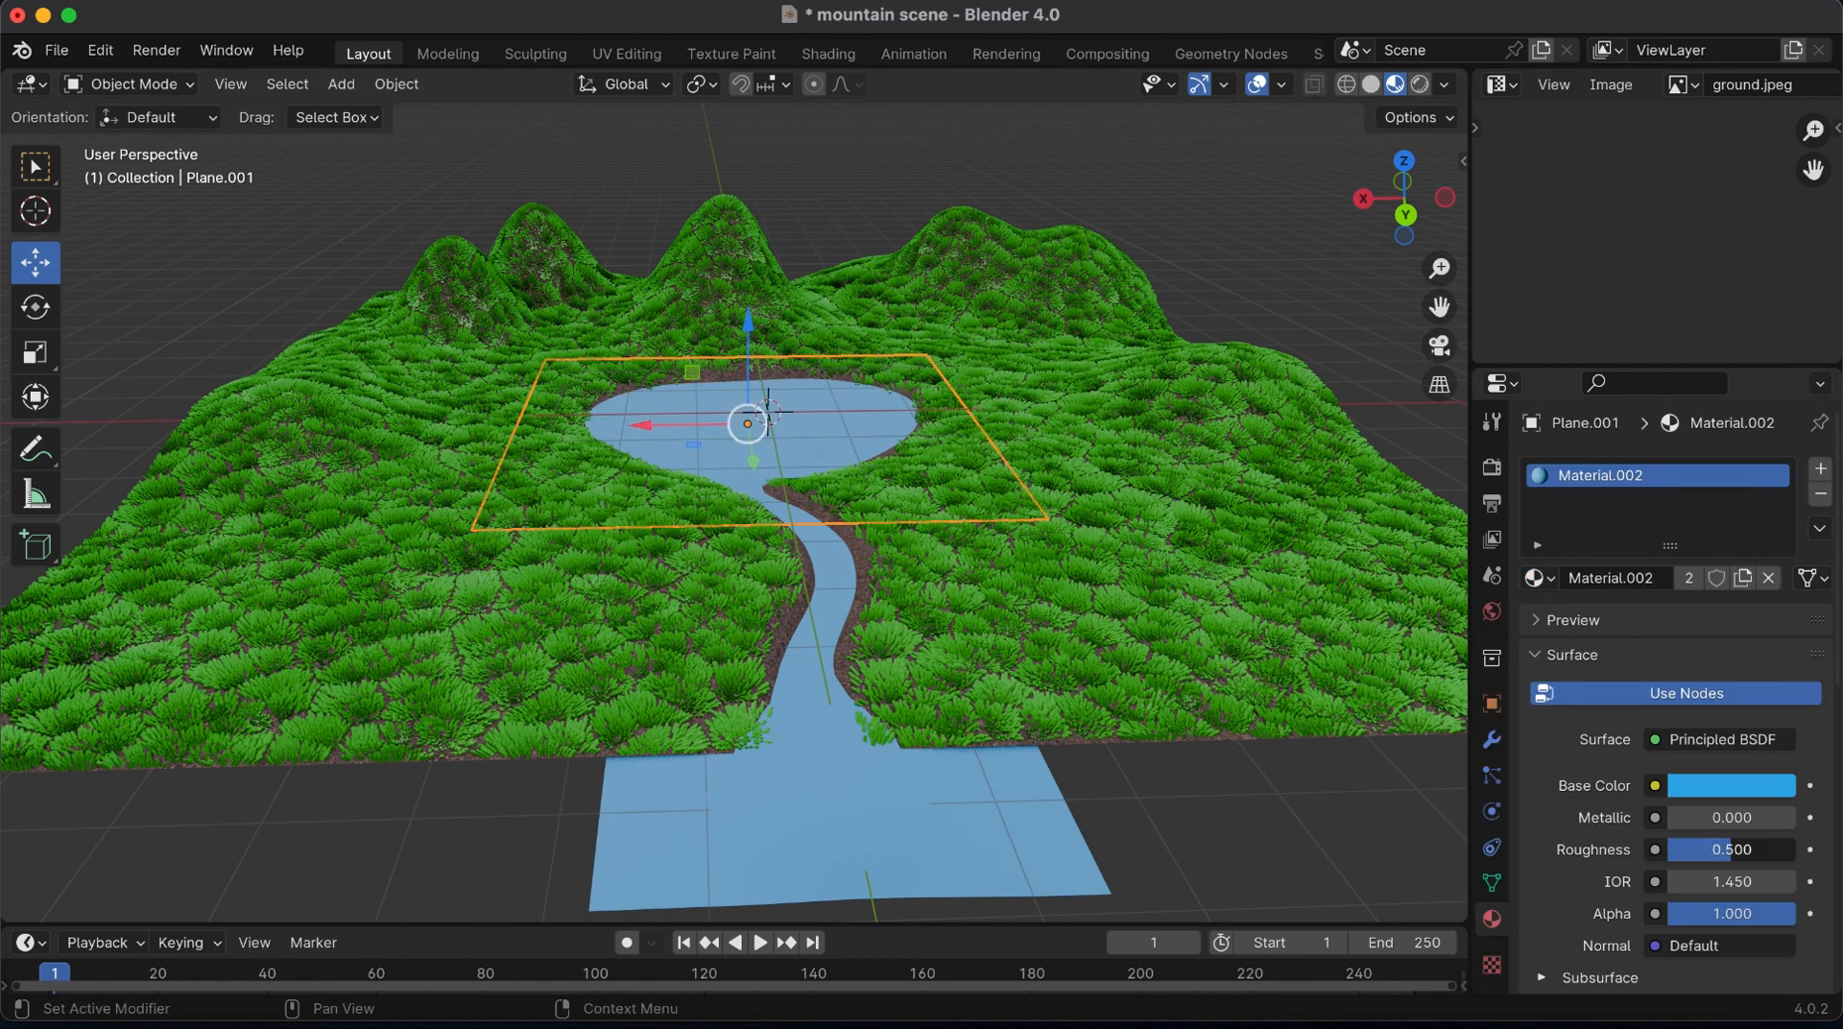
Brighten the water material's base color to cyan with about hue 0.535, saturation 0.992 and value 1.000, and adjust its roughness
click(1745, 795)
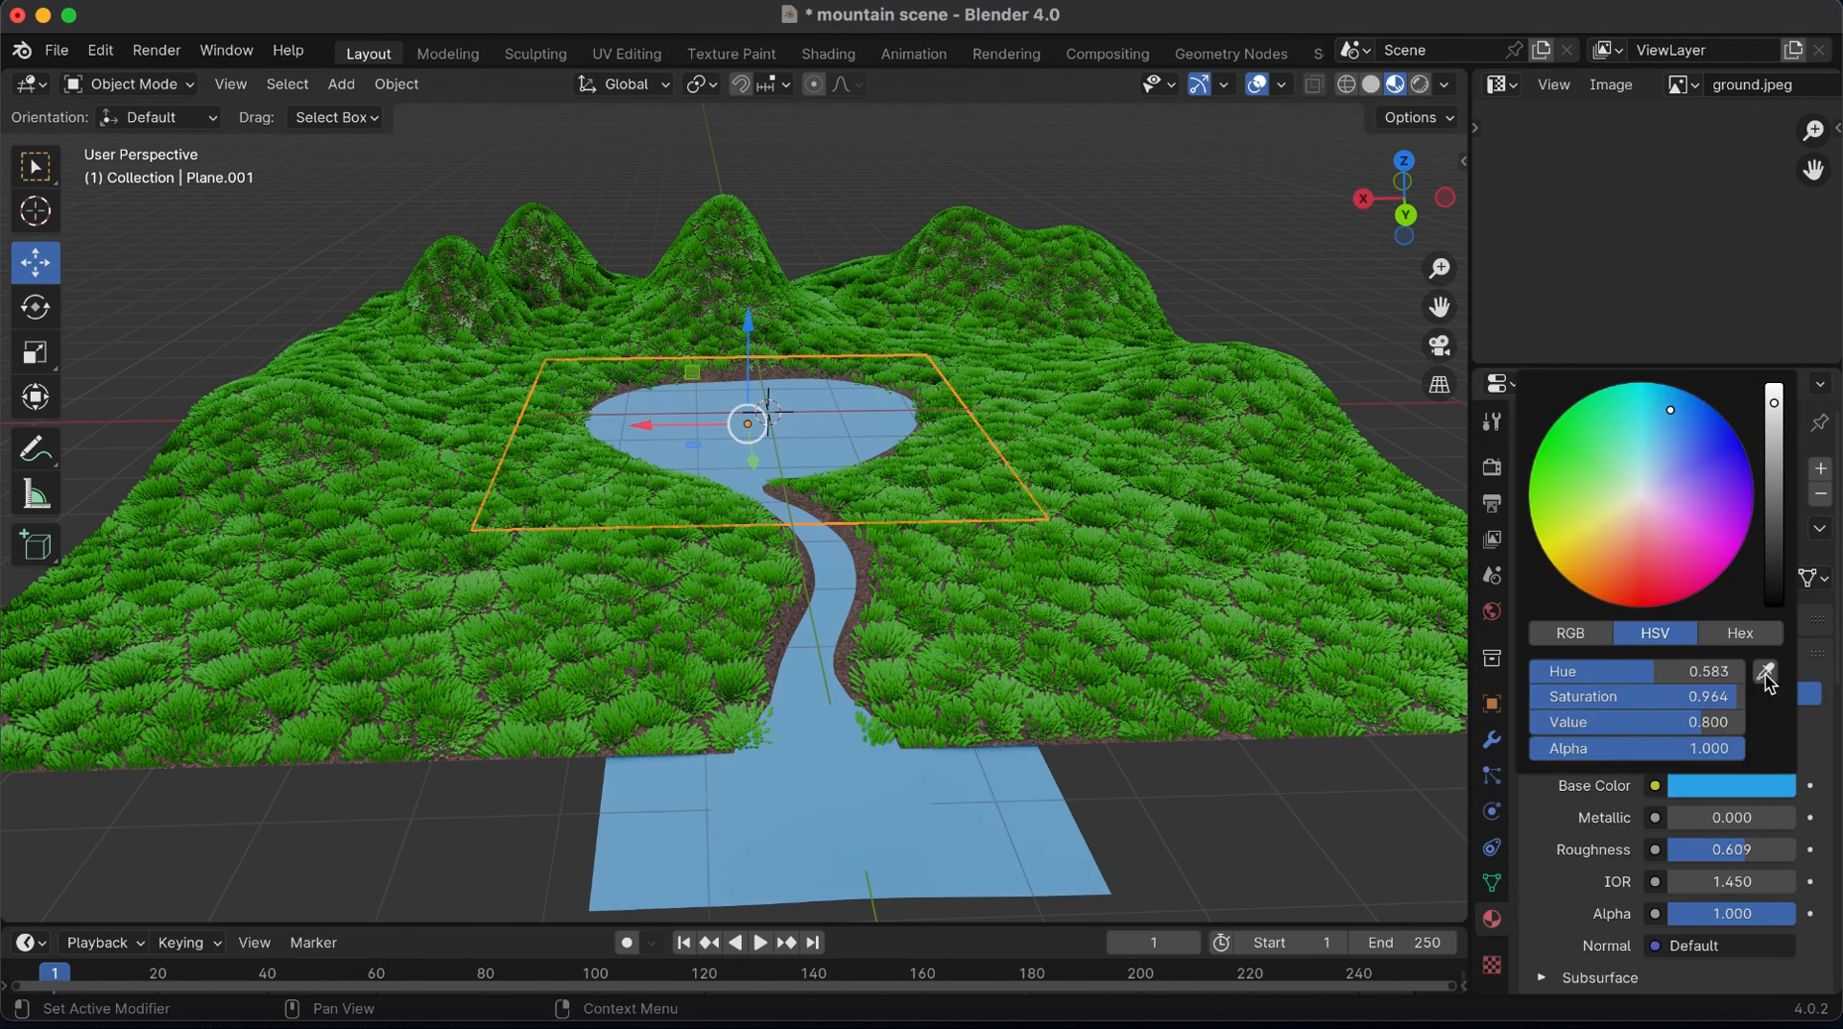
click(1773, 388)
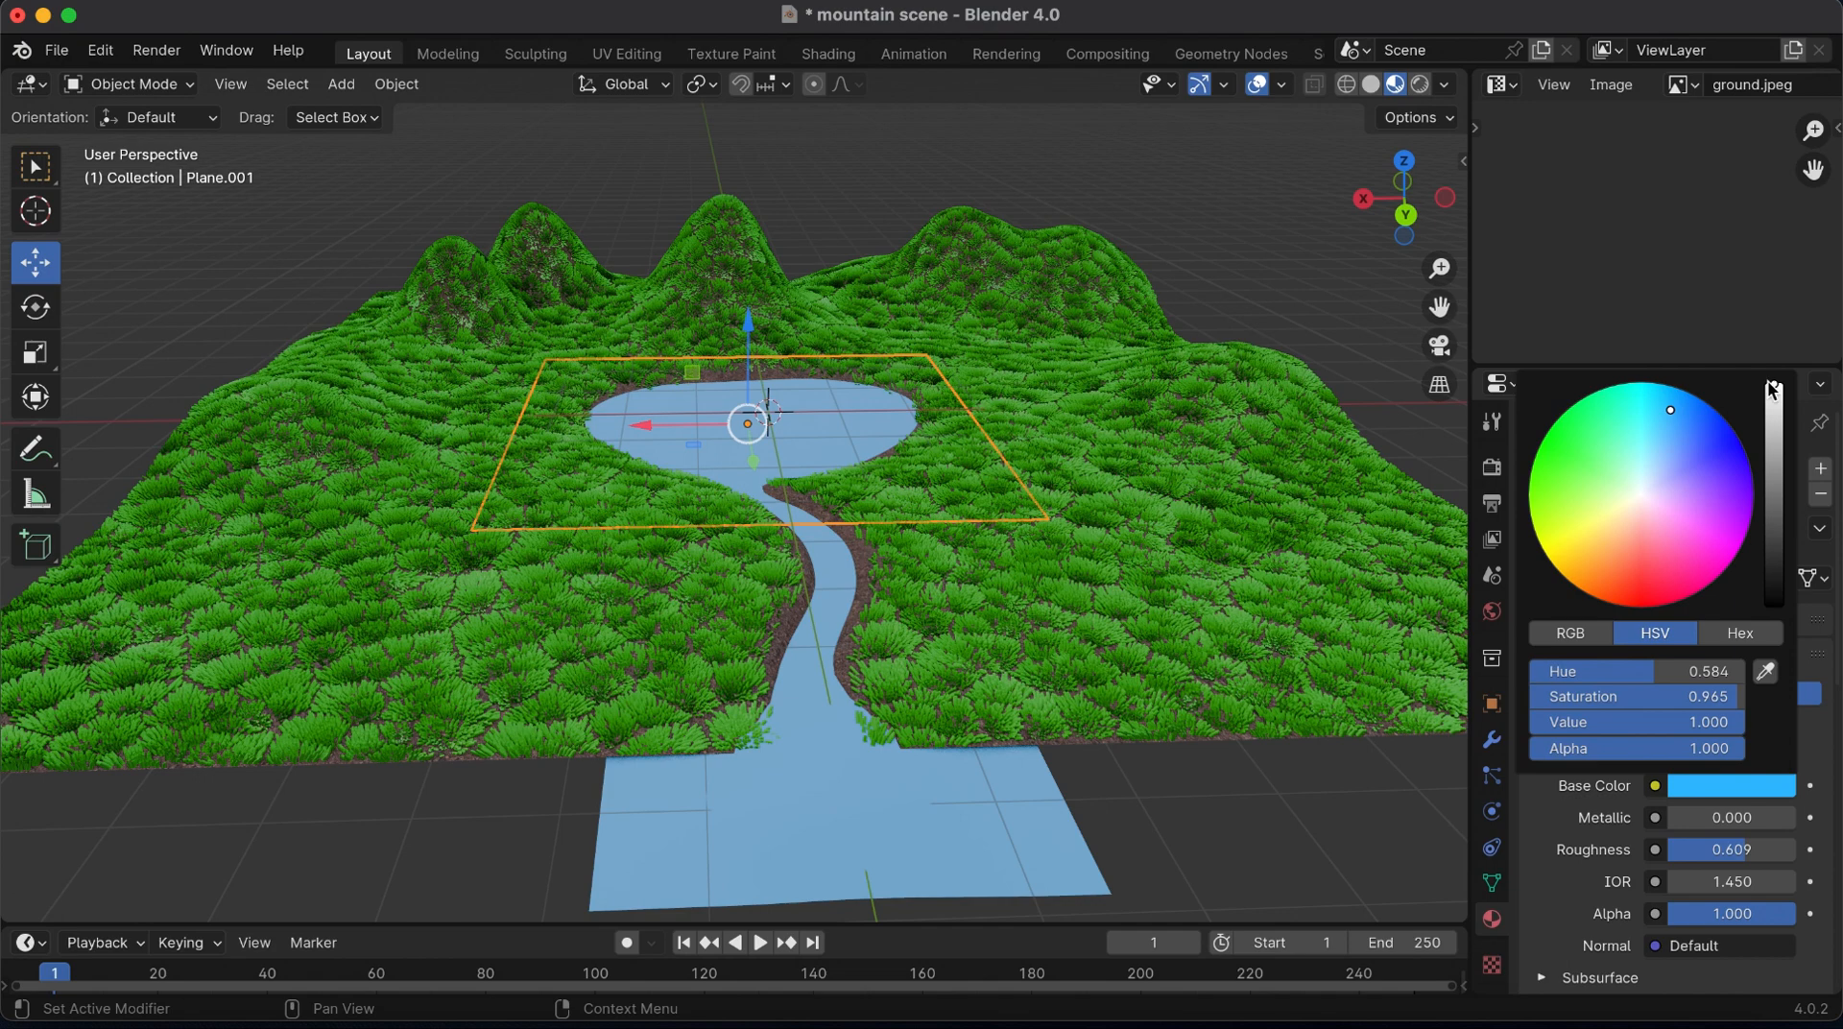
click(1646, 407)
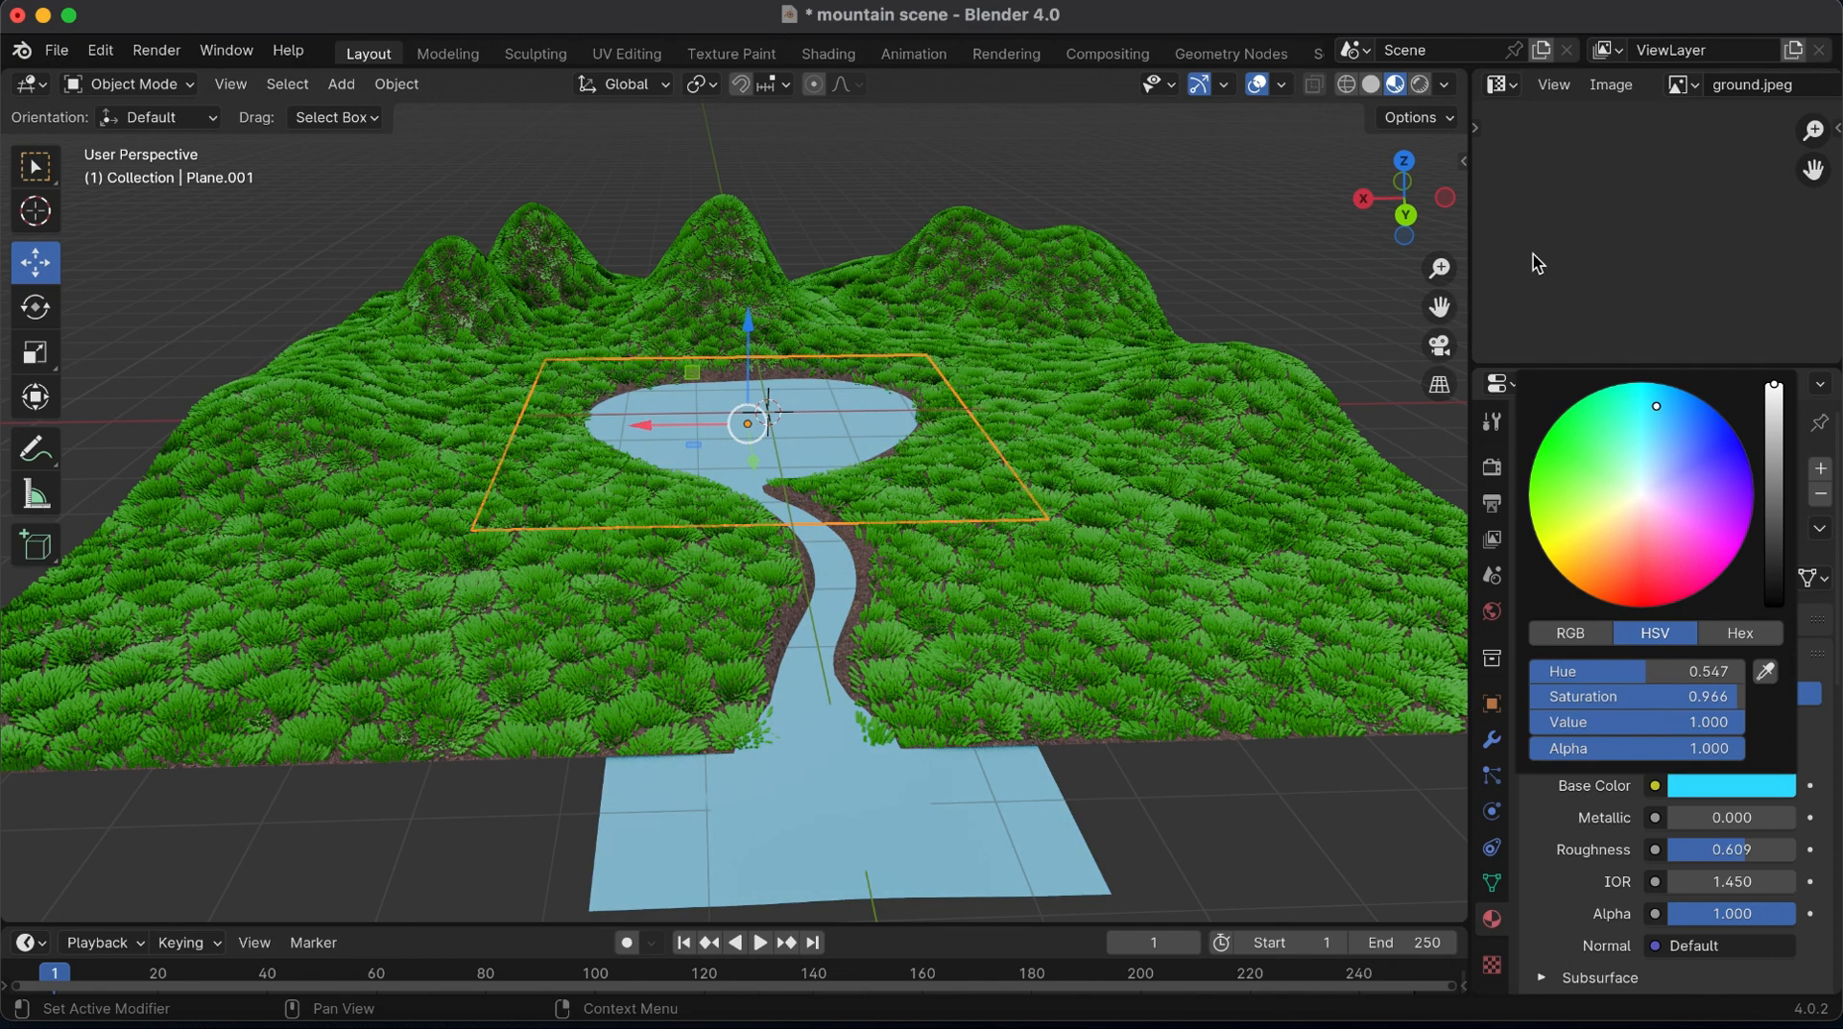
mouse_move(1398, 192)
mouse_down()
mouse_move(1407, 219)
mouse_move(1400, 196)
mouse_up()
click(1745, 796)
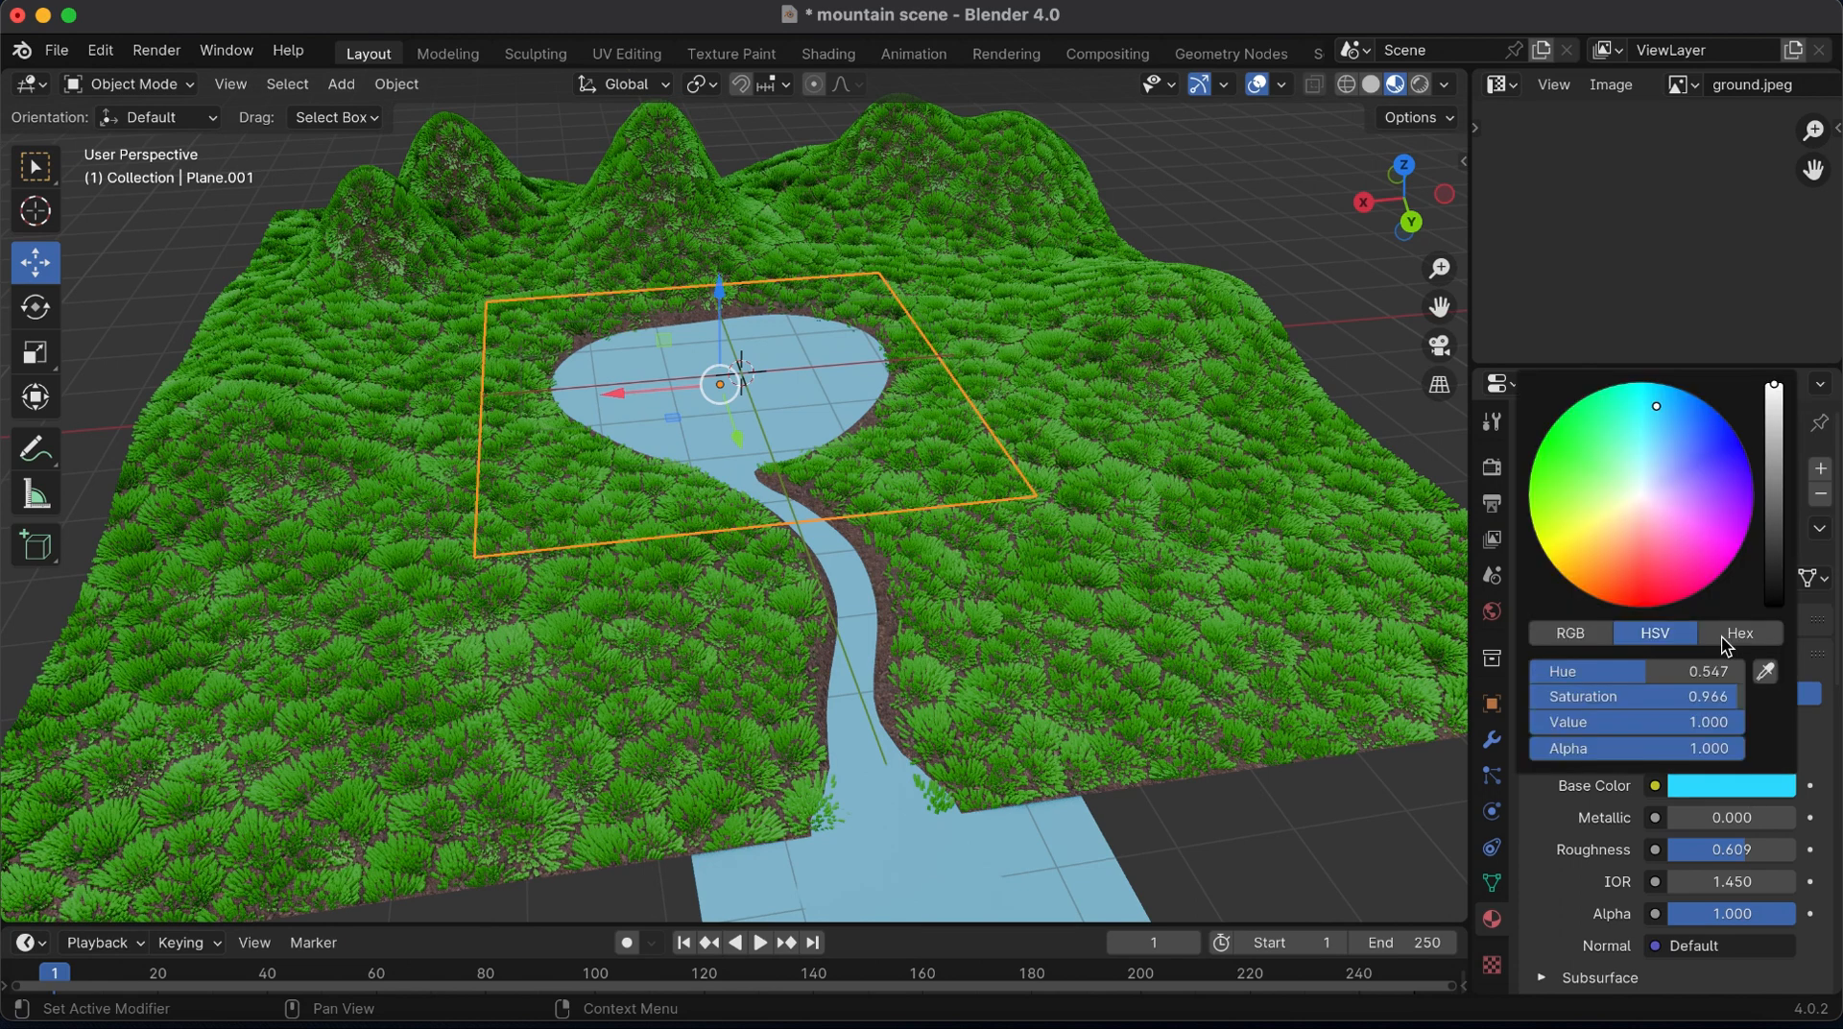
click(1645, 424)
click(1647, 399)
click(1654, 395)
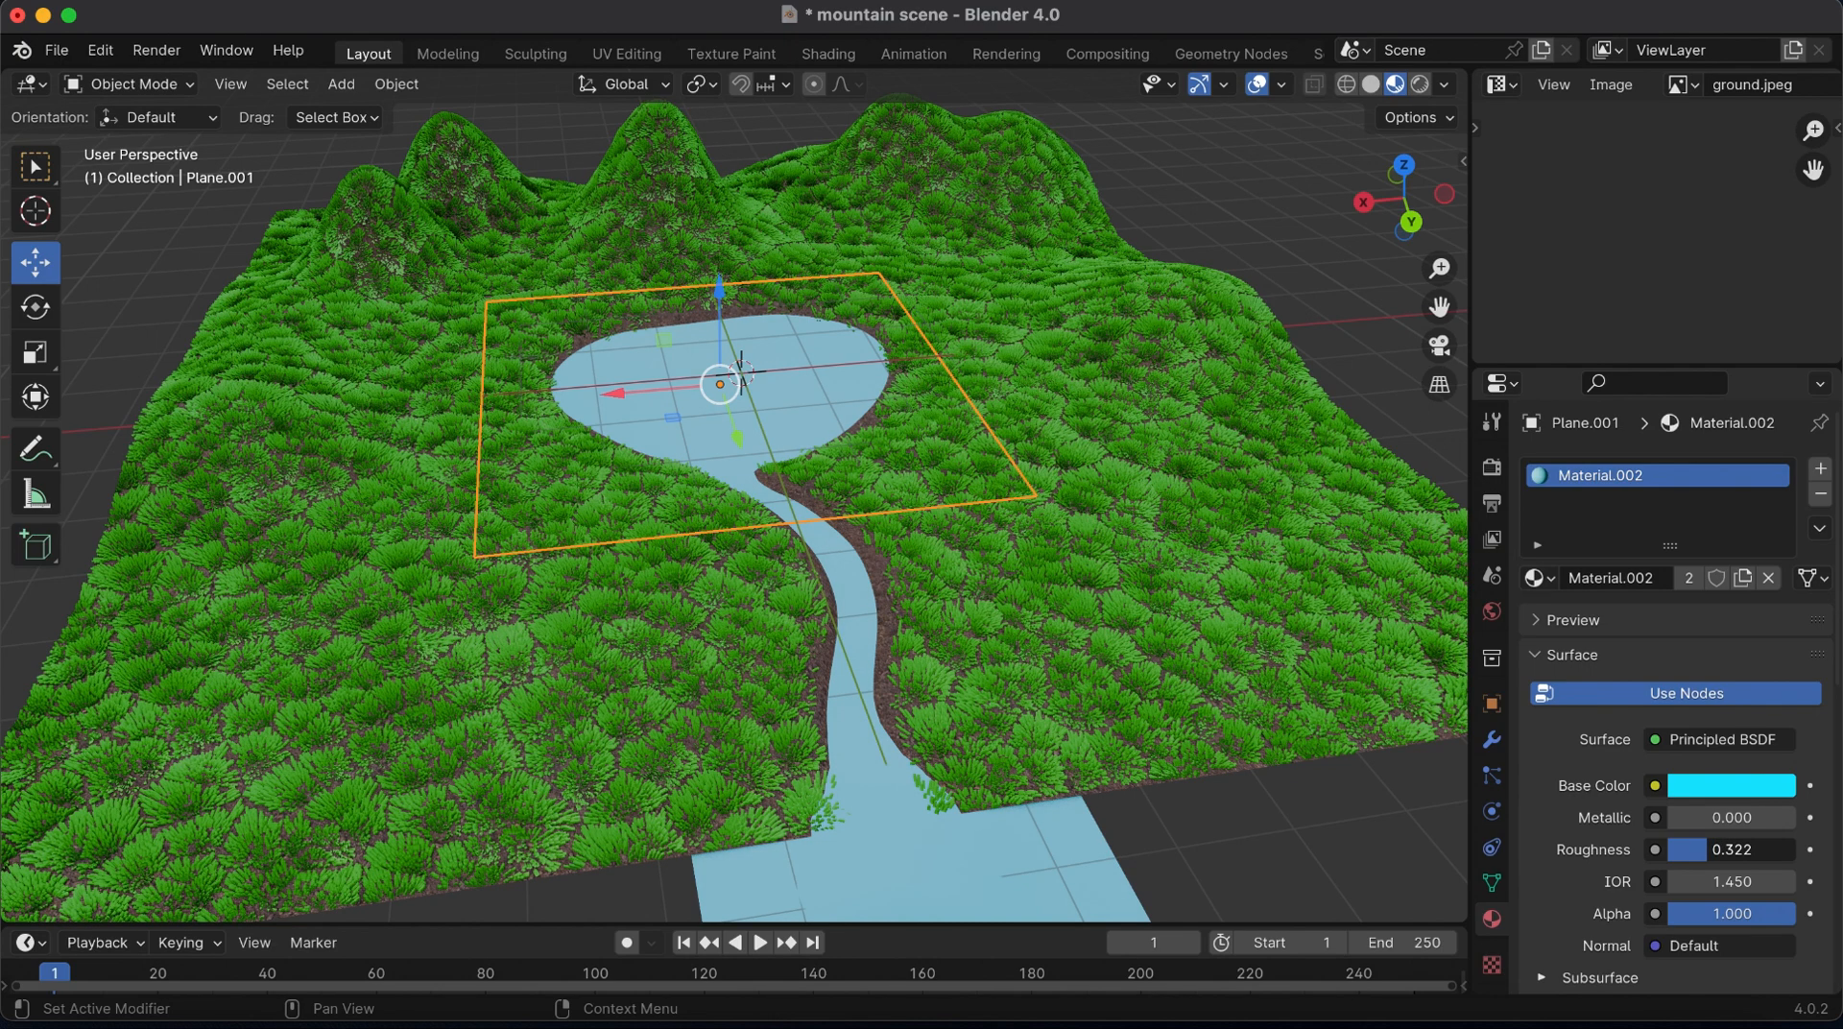
Hide the viewport overlays and shift the water material's base color from cyan to a deeper sky blue
click(1257, 83)
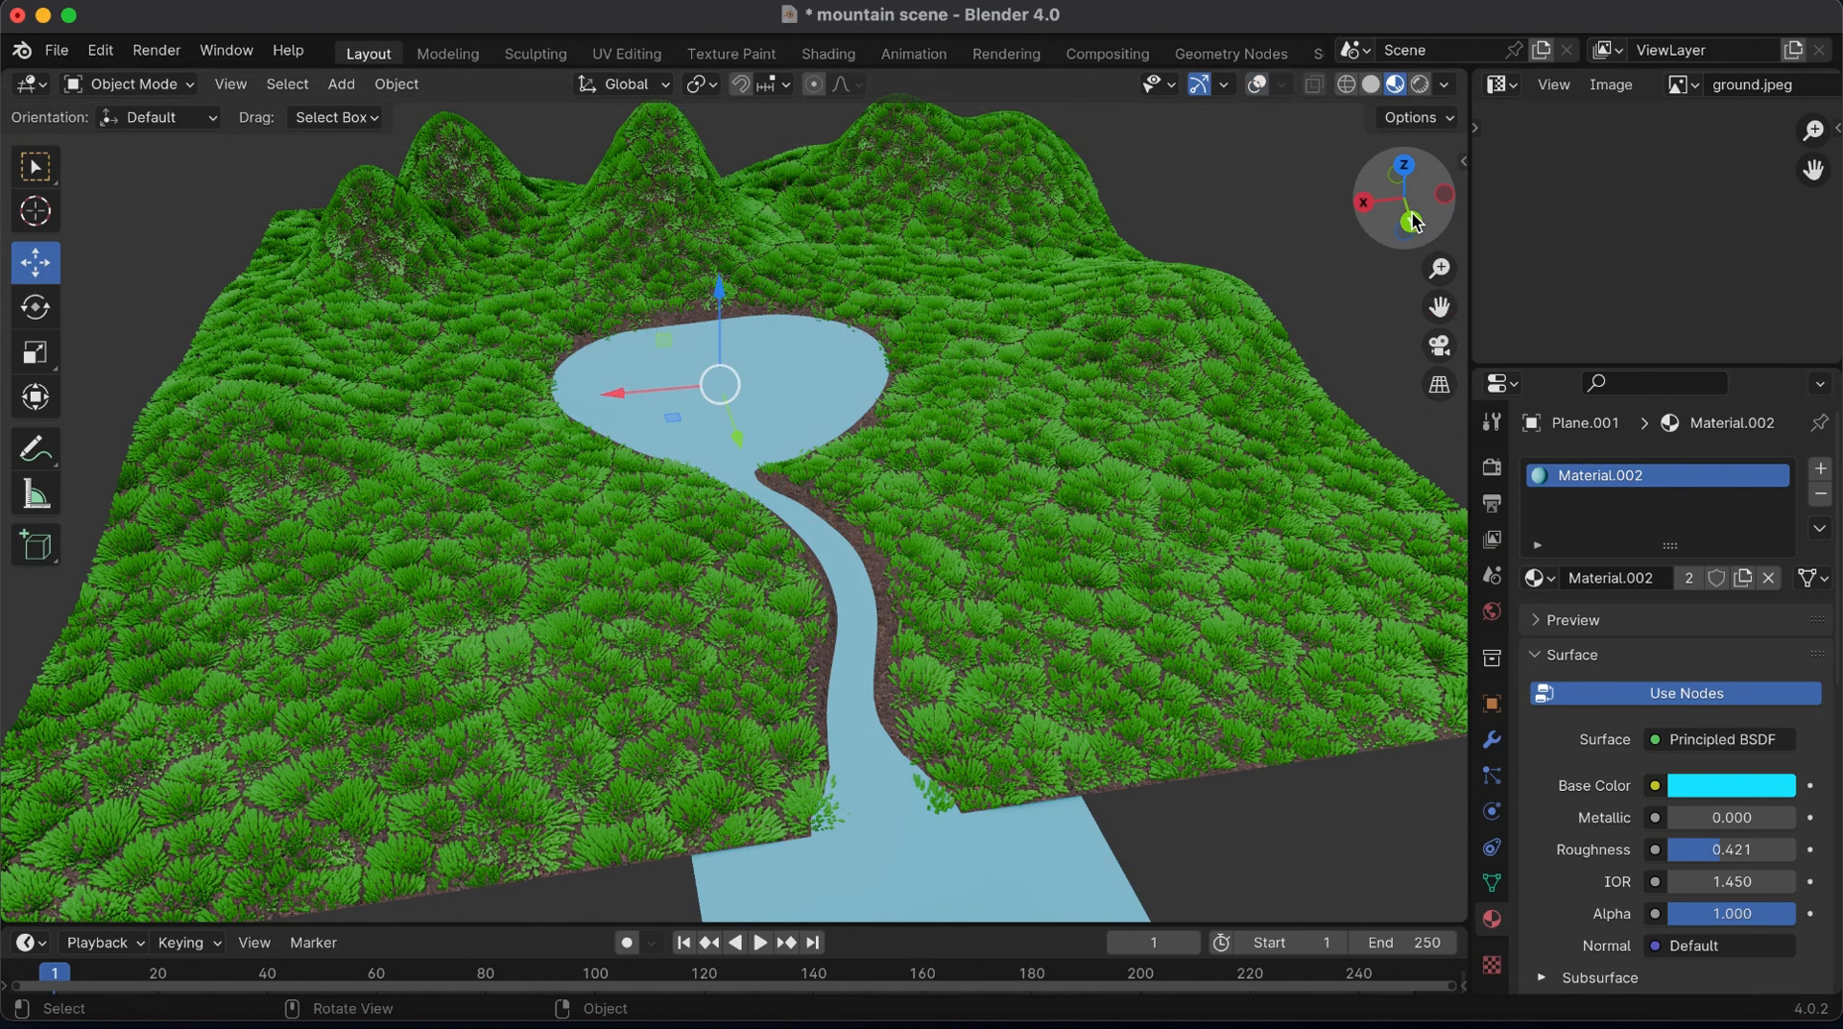
drag(1415, 222, 1432, 217)
click(1738, 787)
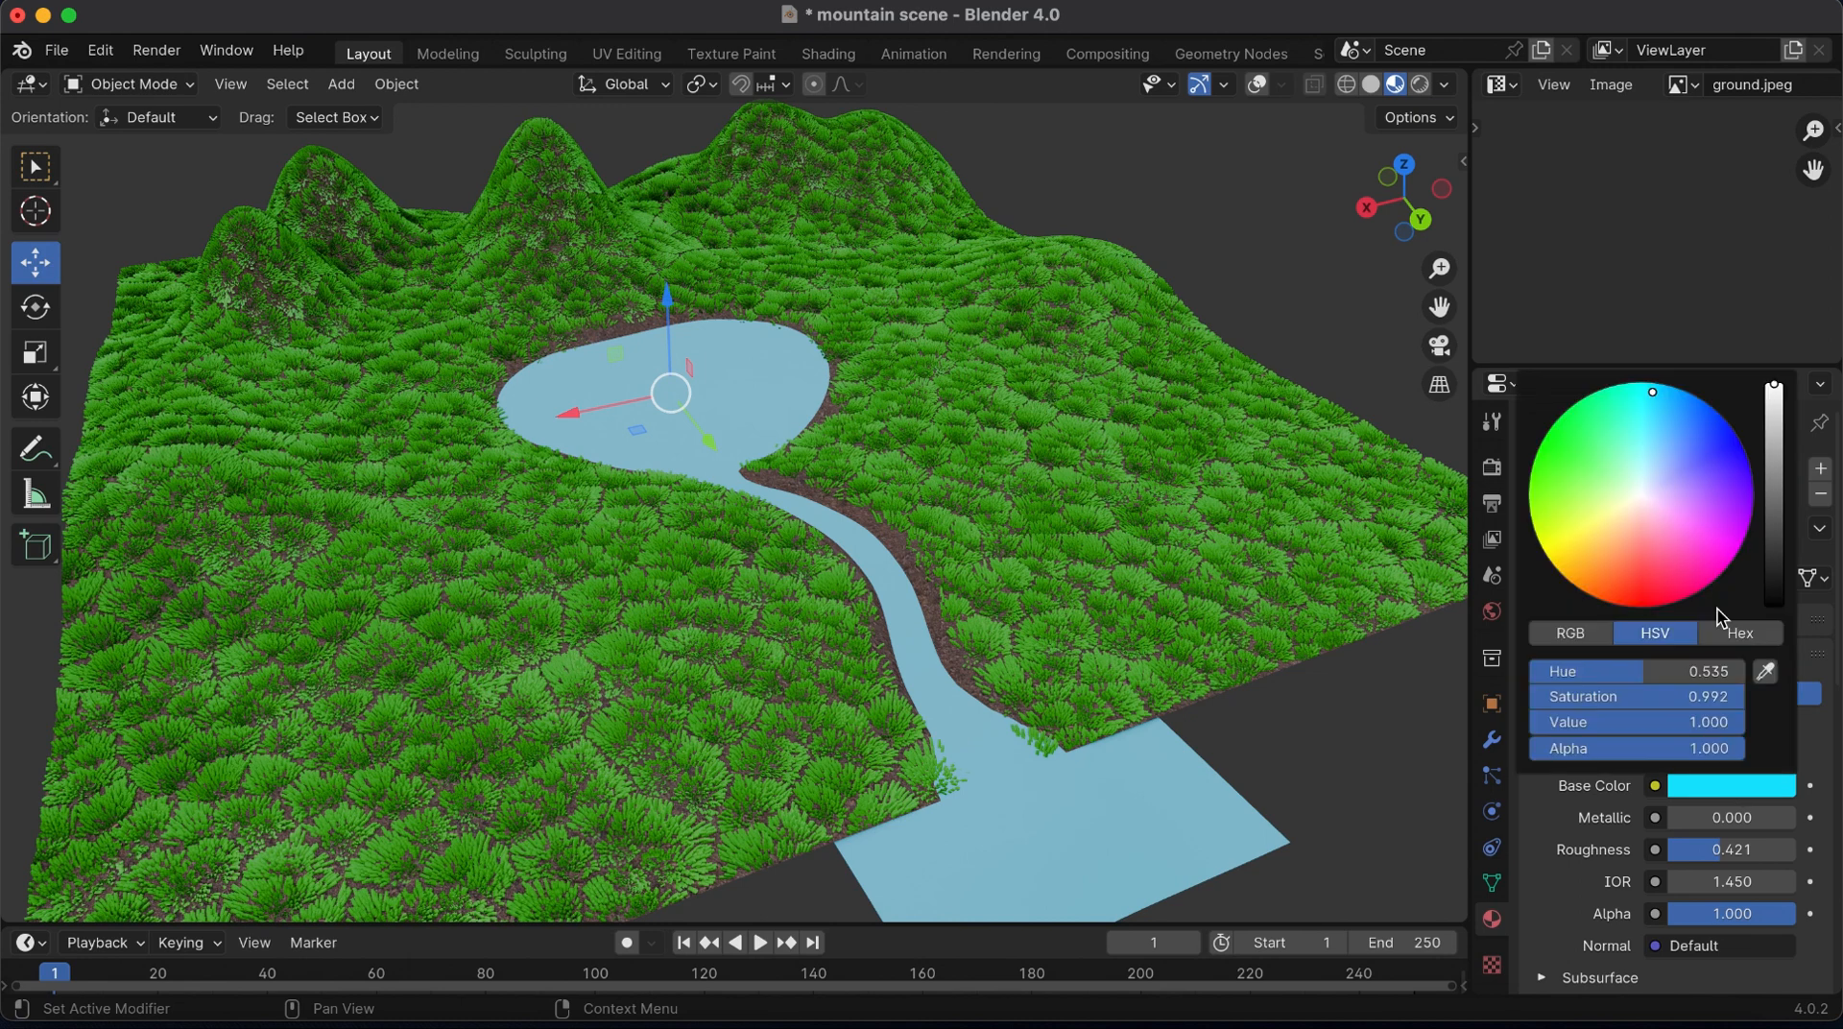
click(1677, 422)
click(1682, 399)
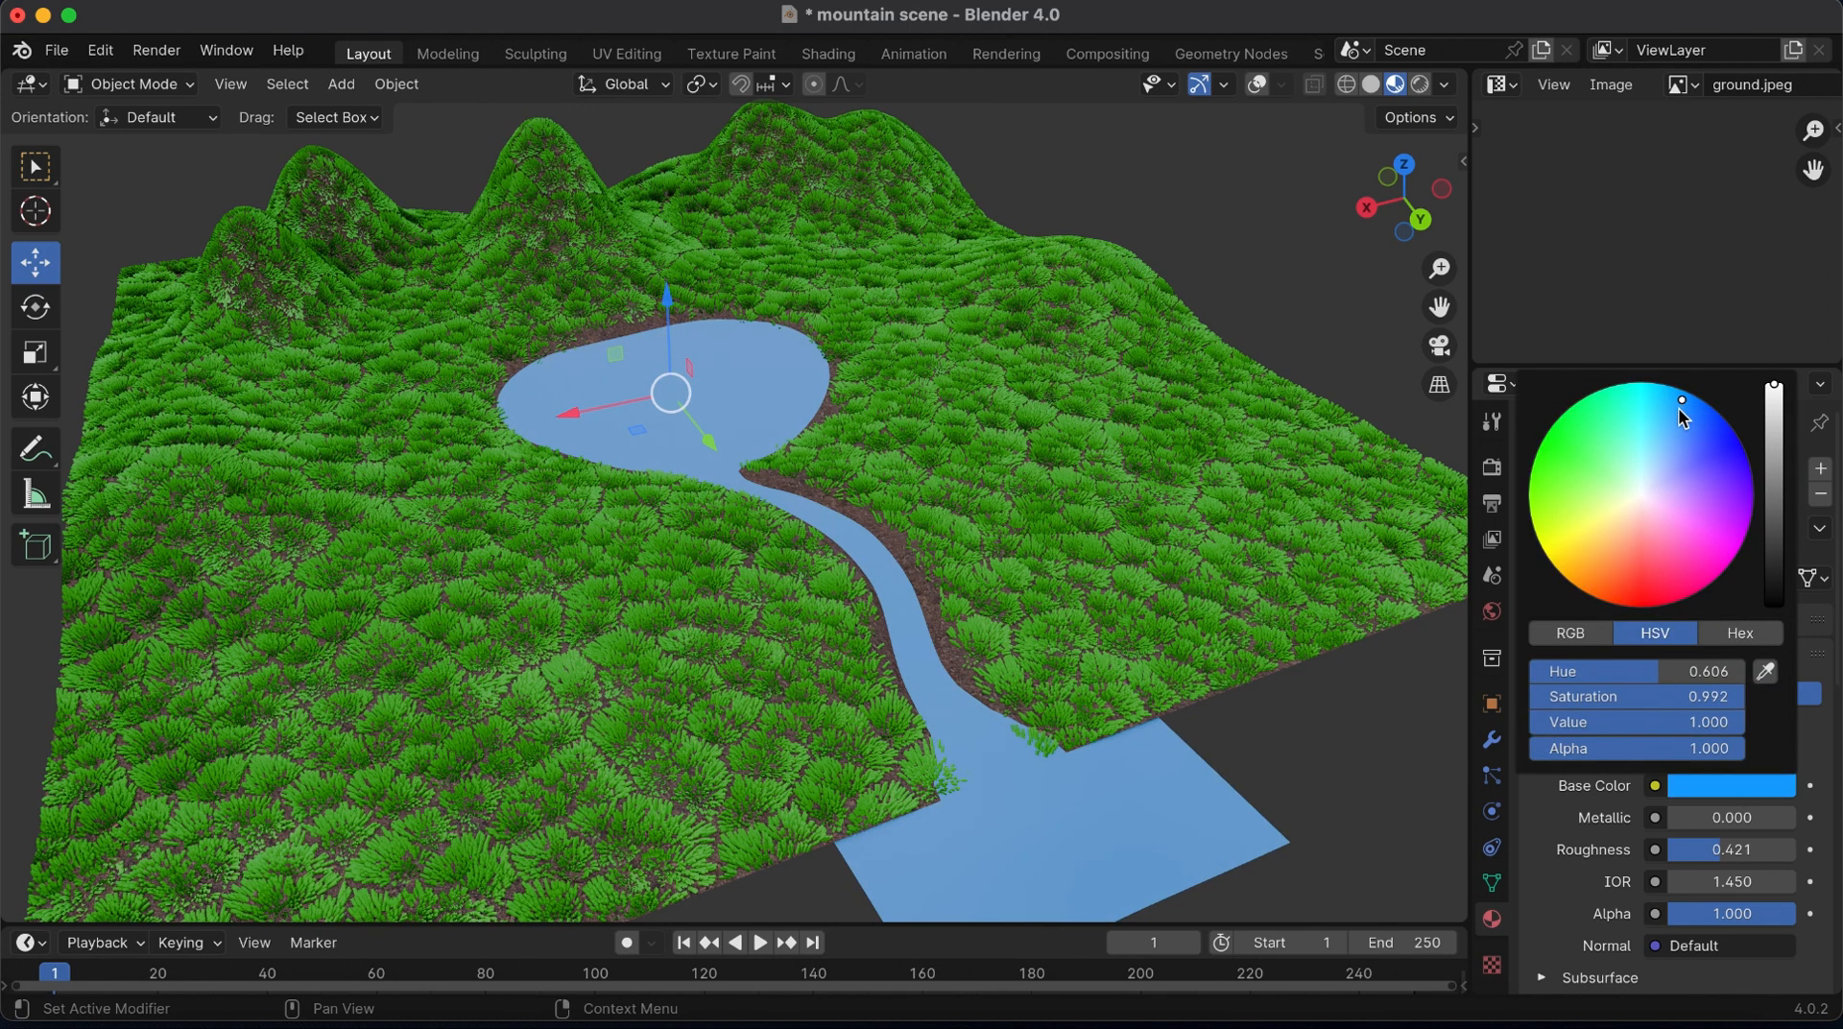
click(1661, 422)
click(1670, 411)
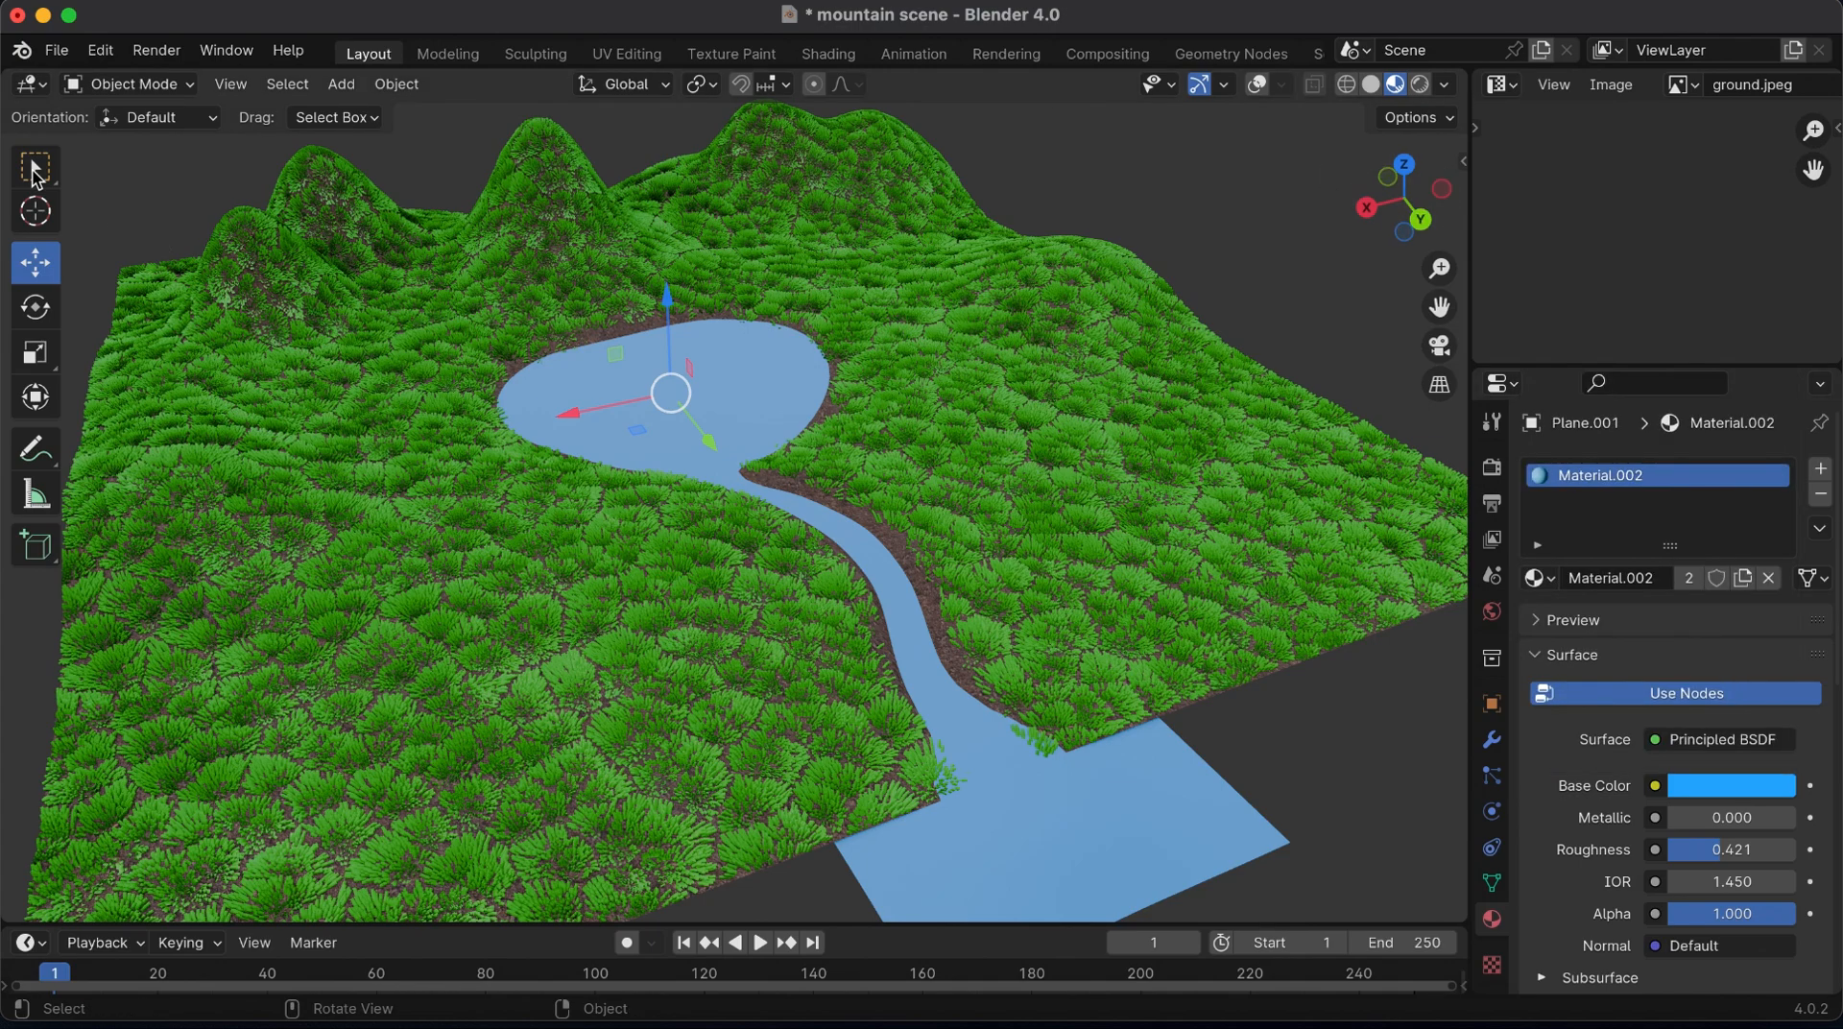
Switch to the Select Box tool and set the water material's roughness to 1.000
key(w)
drag(1394, 248, 1277, 259)
drag(1713, 849, 1797, 850)
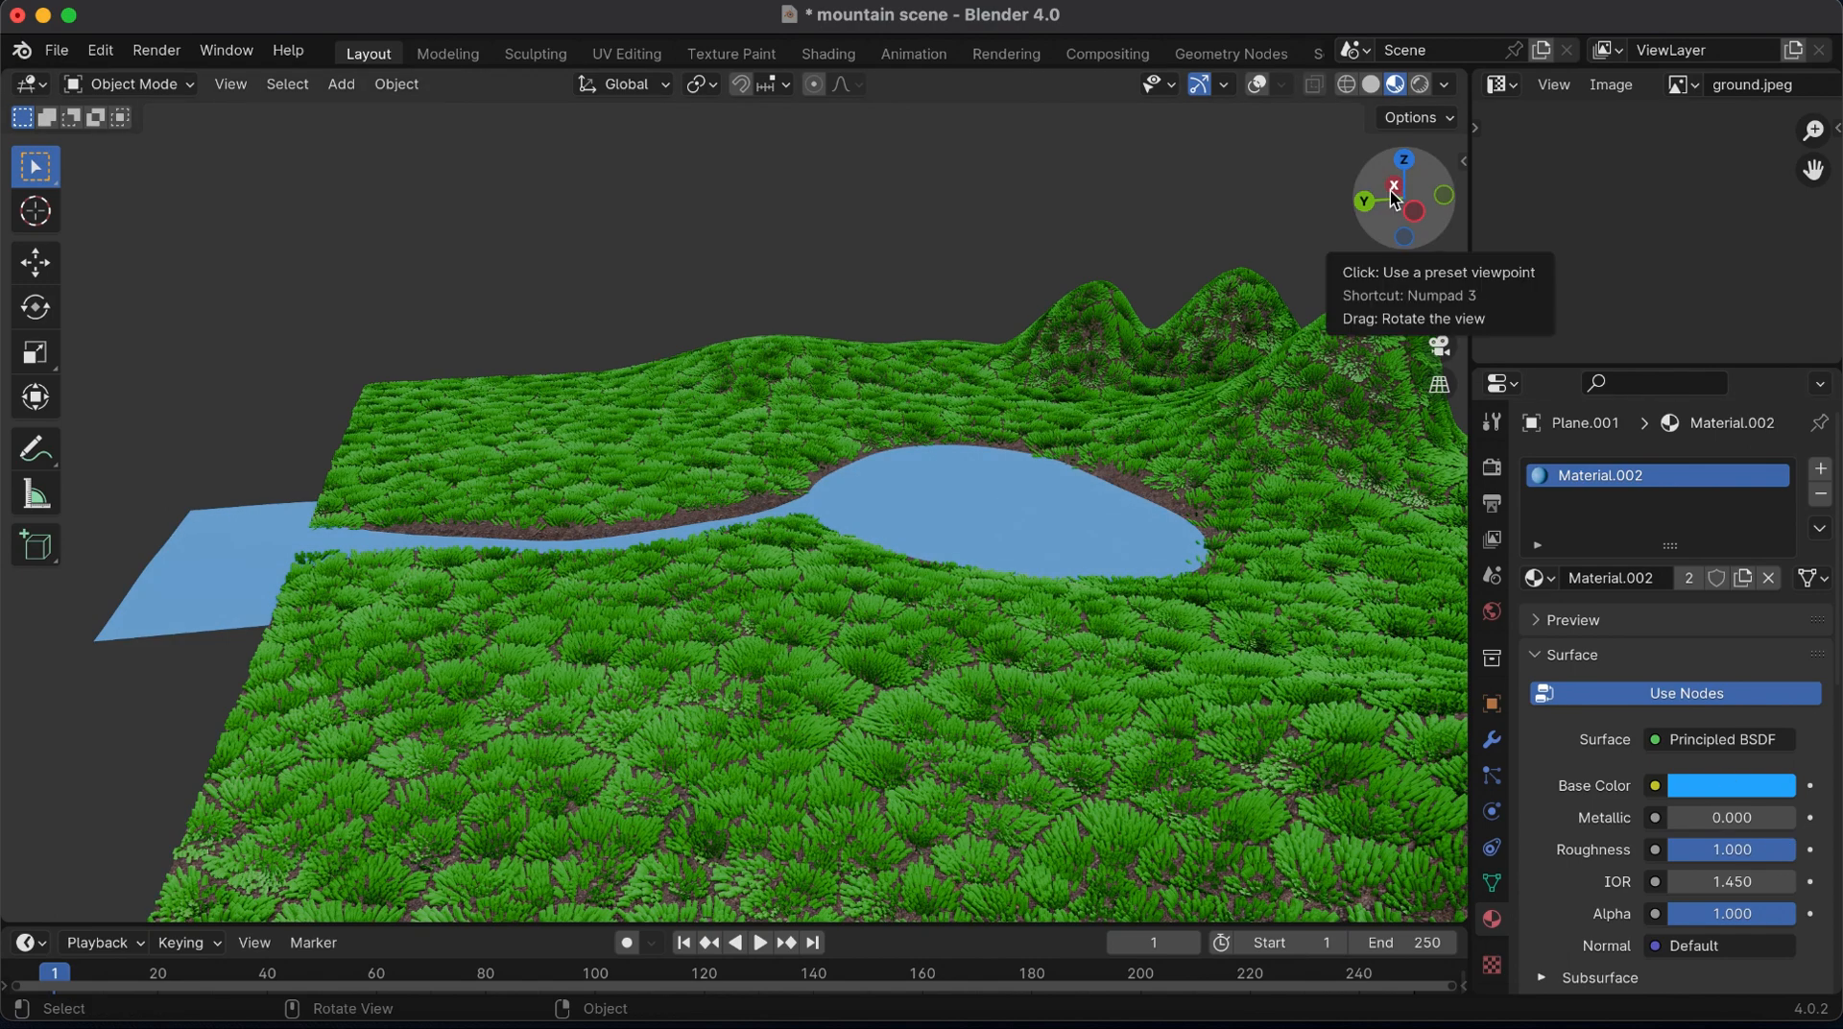
Show the overlays again in solid shading and snap the 3D cursor to the selected river plane
drag(1392, 197, 1380, 93)
click(1372, 85)
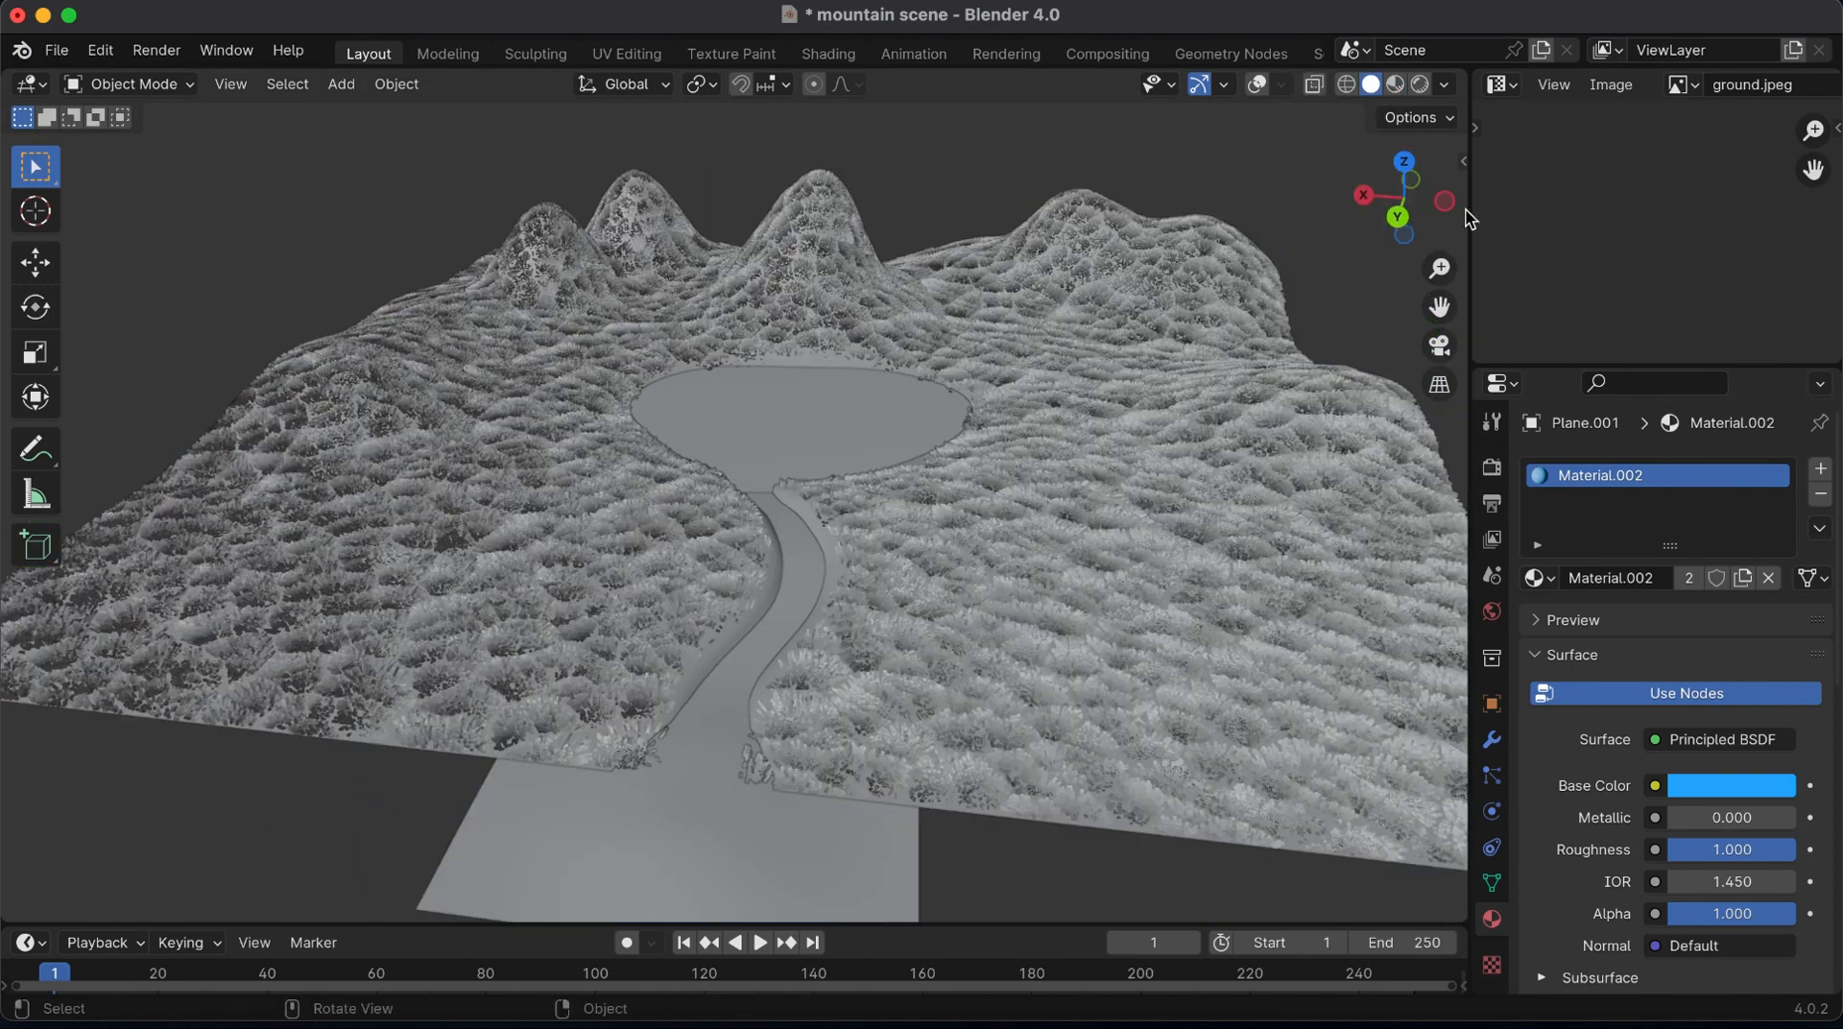
mouse_move(1403, 188)
mouse_down()
mouse_move(1439, 267)
mouse_move(1439, 234)
mouse_up()
drag(1439, 307, 1399, 304)
click(1258, 85)
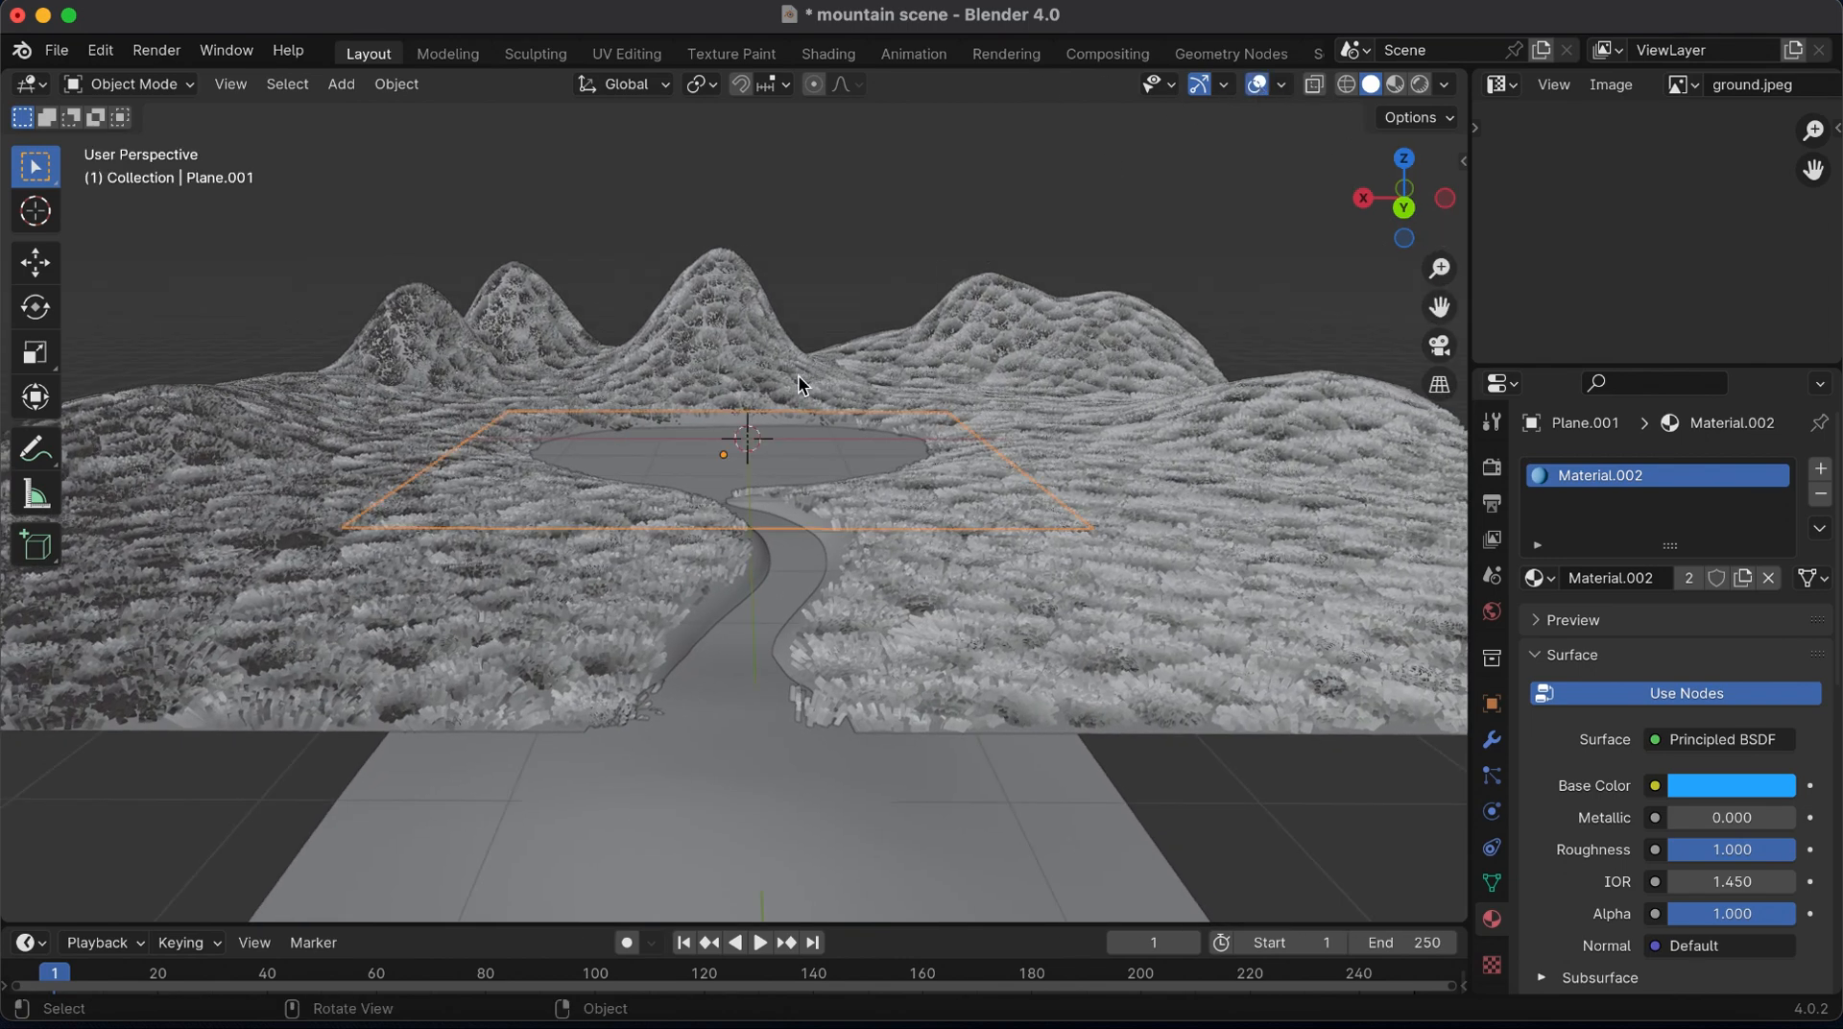
click(659, 649)
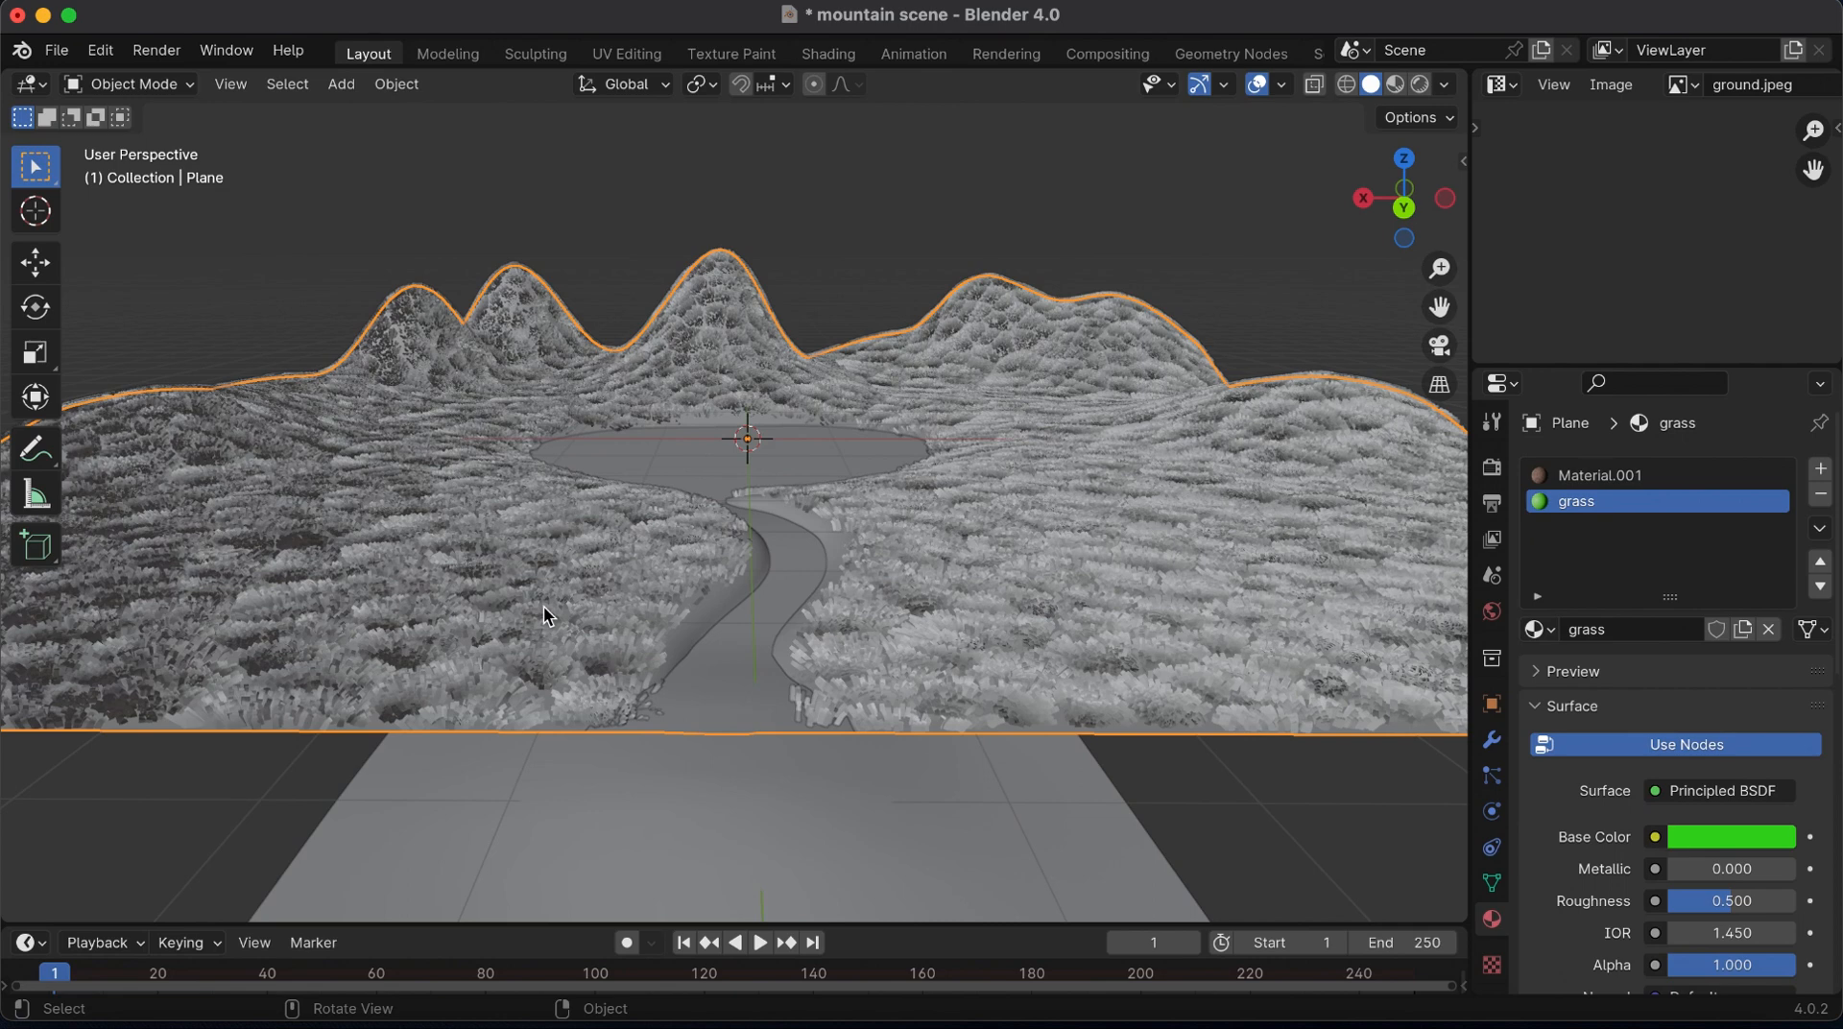
click(754, 619)
key(shift+s)
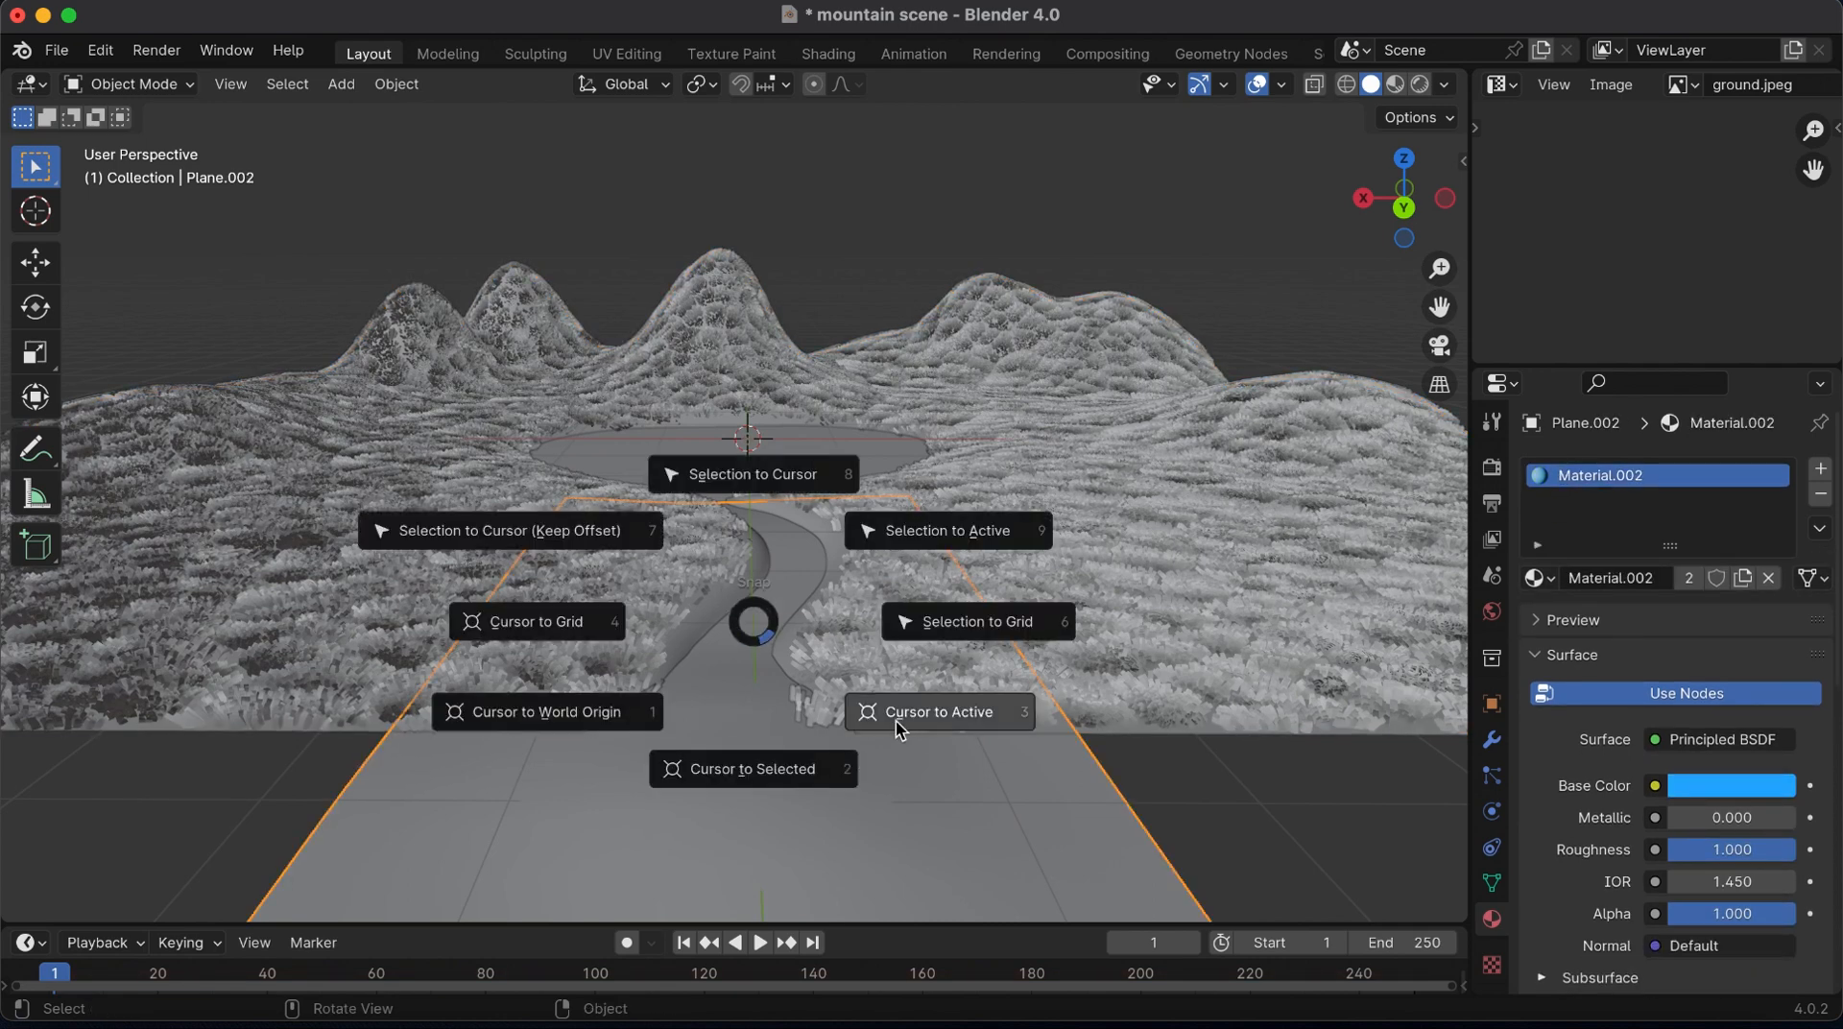
click(770, 774)
Add a plane at the 3D cursor and rotate it 90° around the global X axis
key(shift+a)
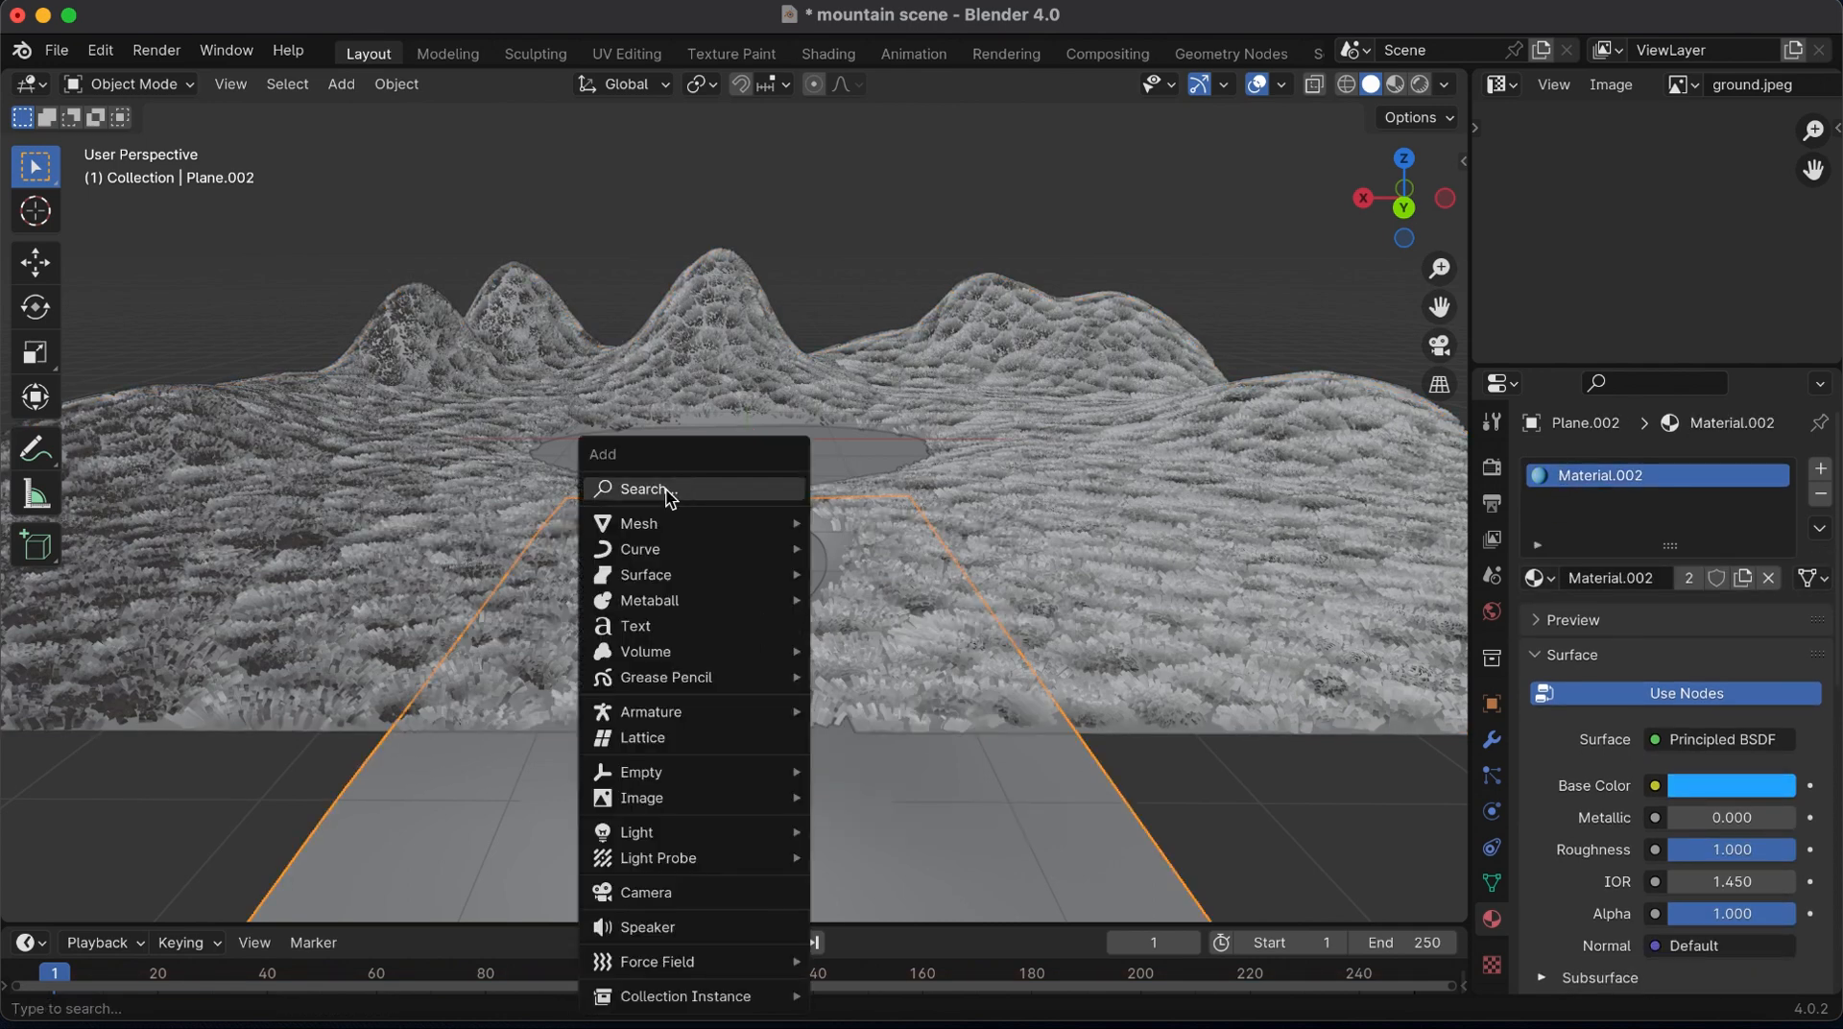
click(877, 526)
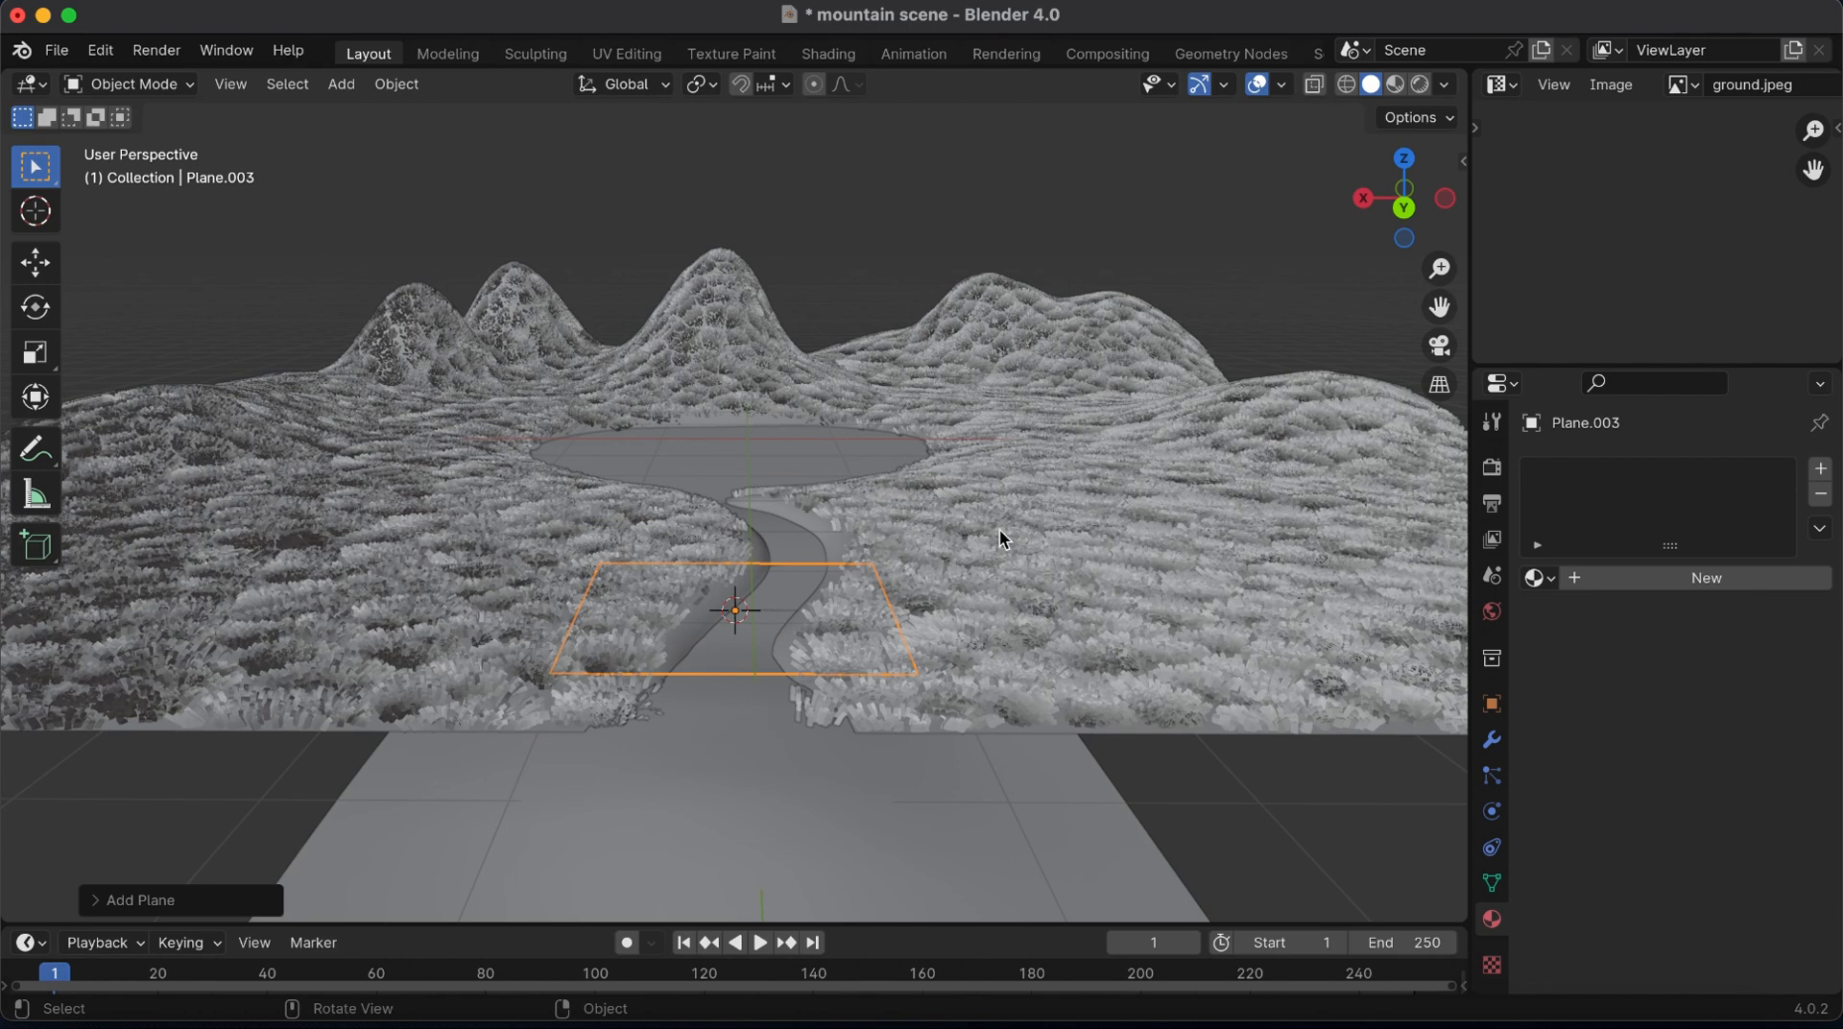
click(36, 262)
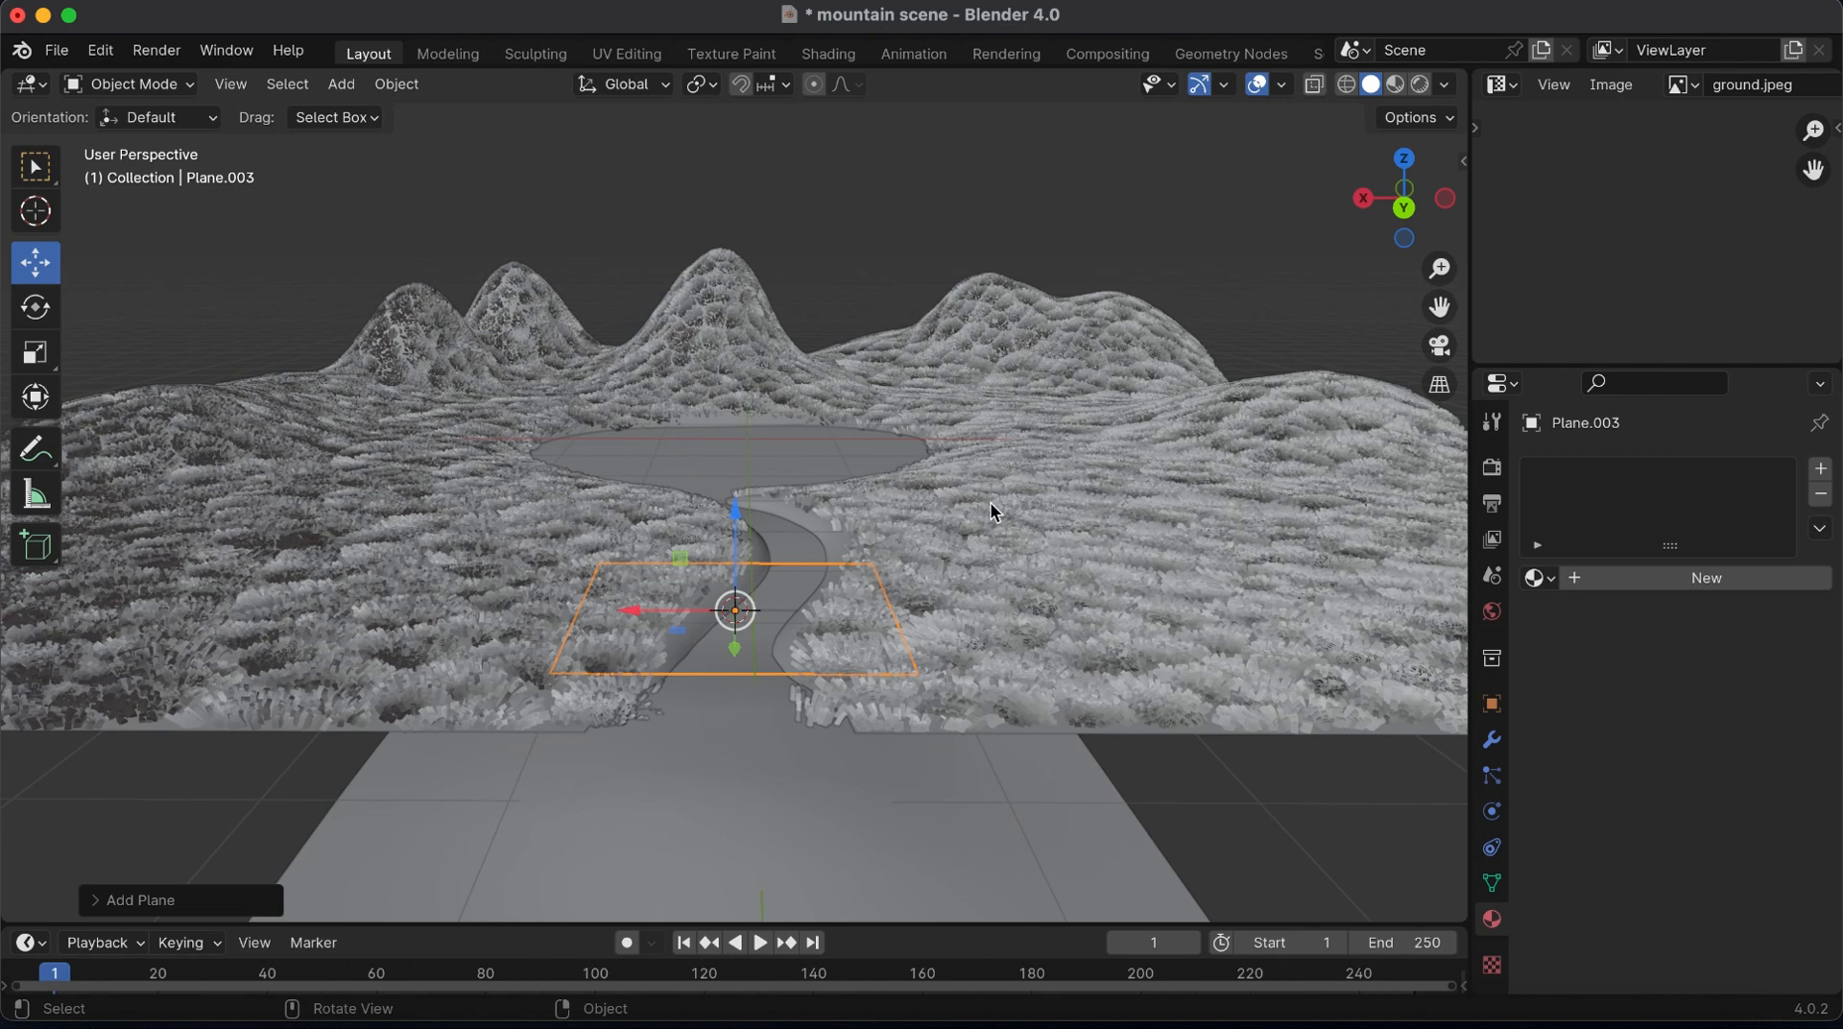
text(rx)
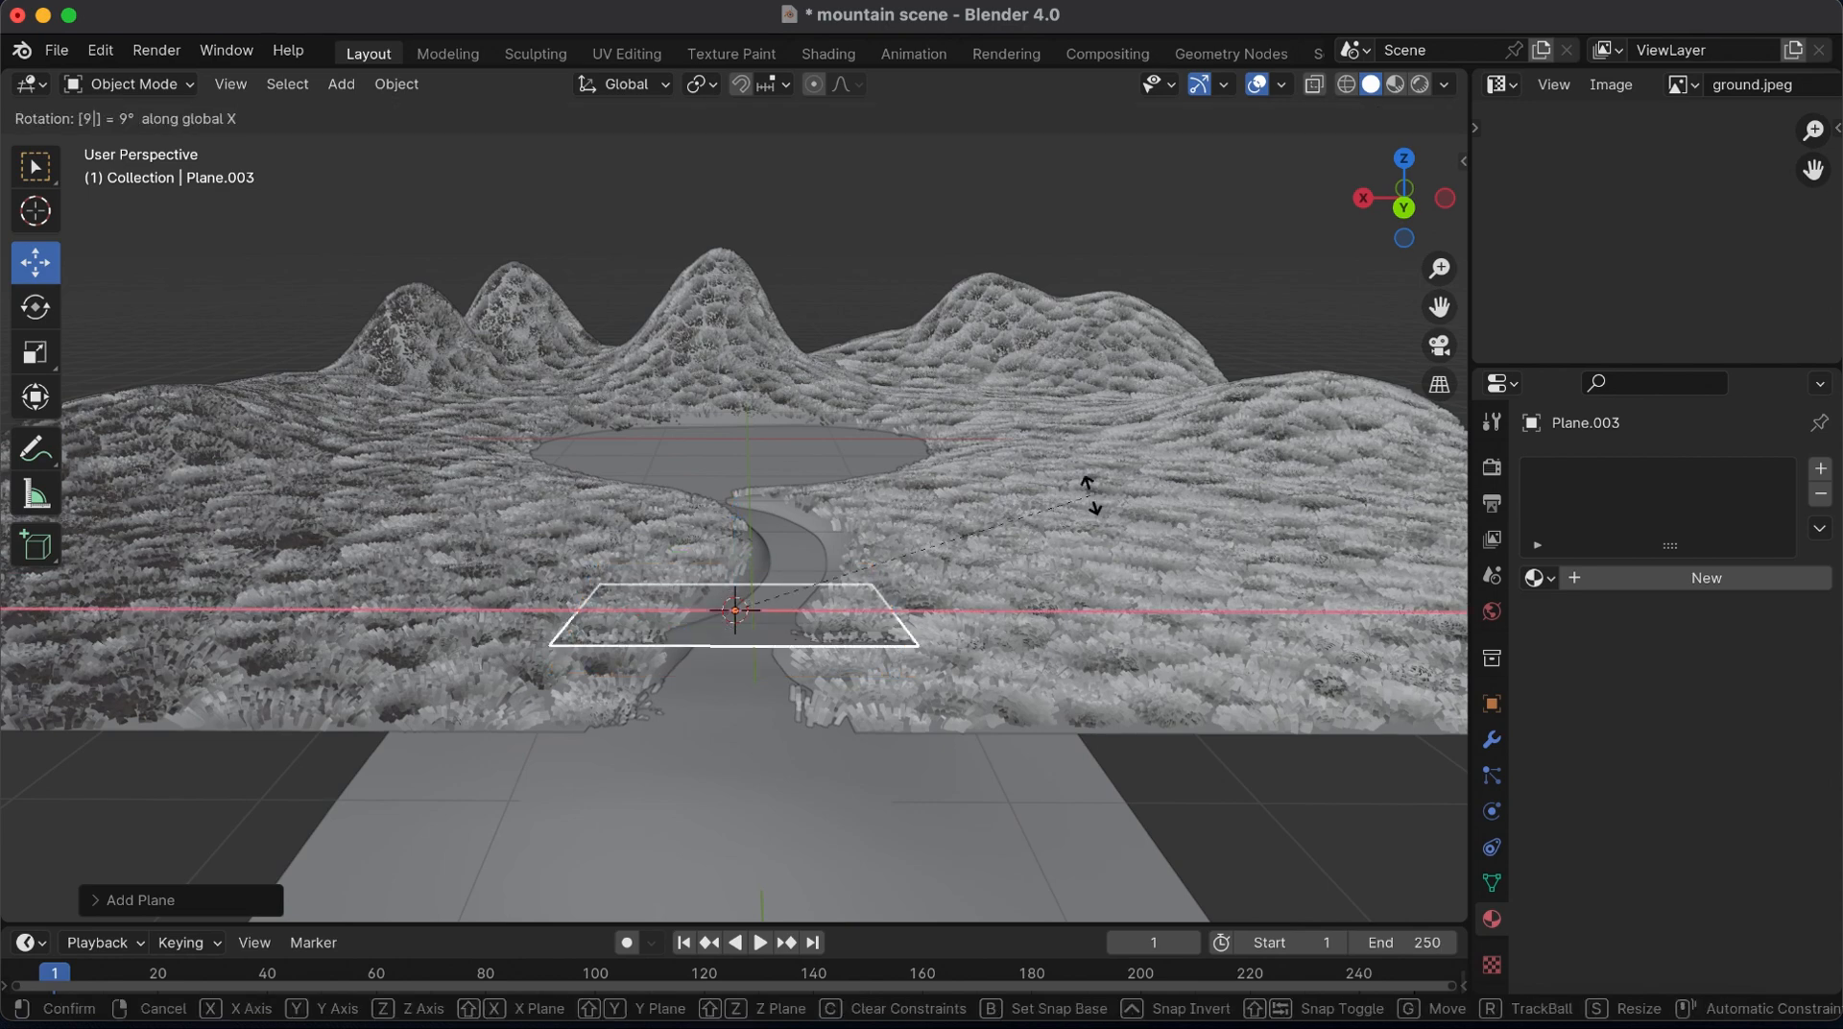
text(90)
key(Return)
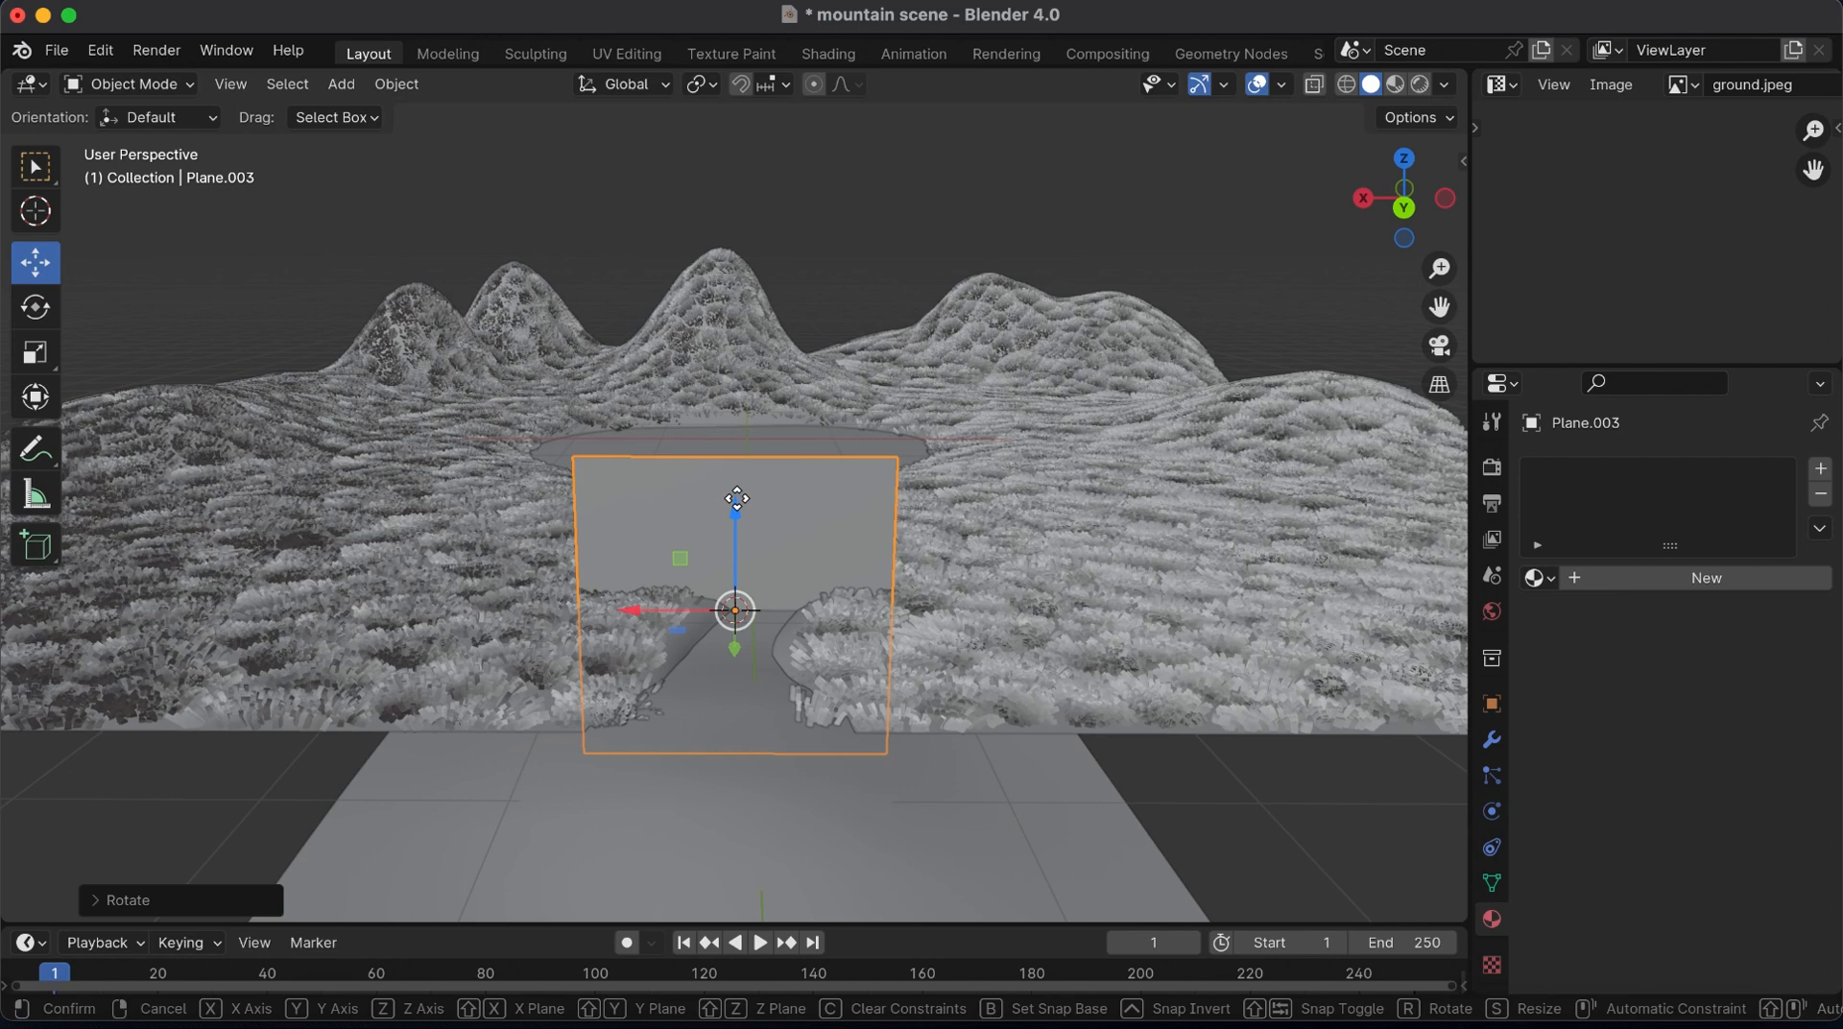
Raise the upright plane along Z so it stands above the river, and save the file
drag(736, 514, 736, 279)
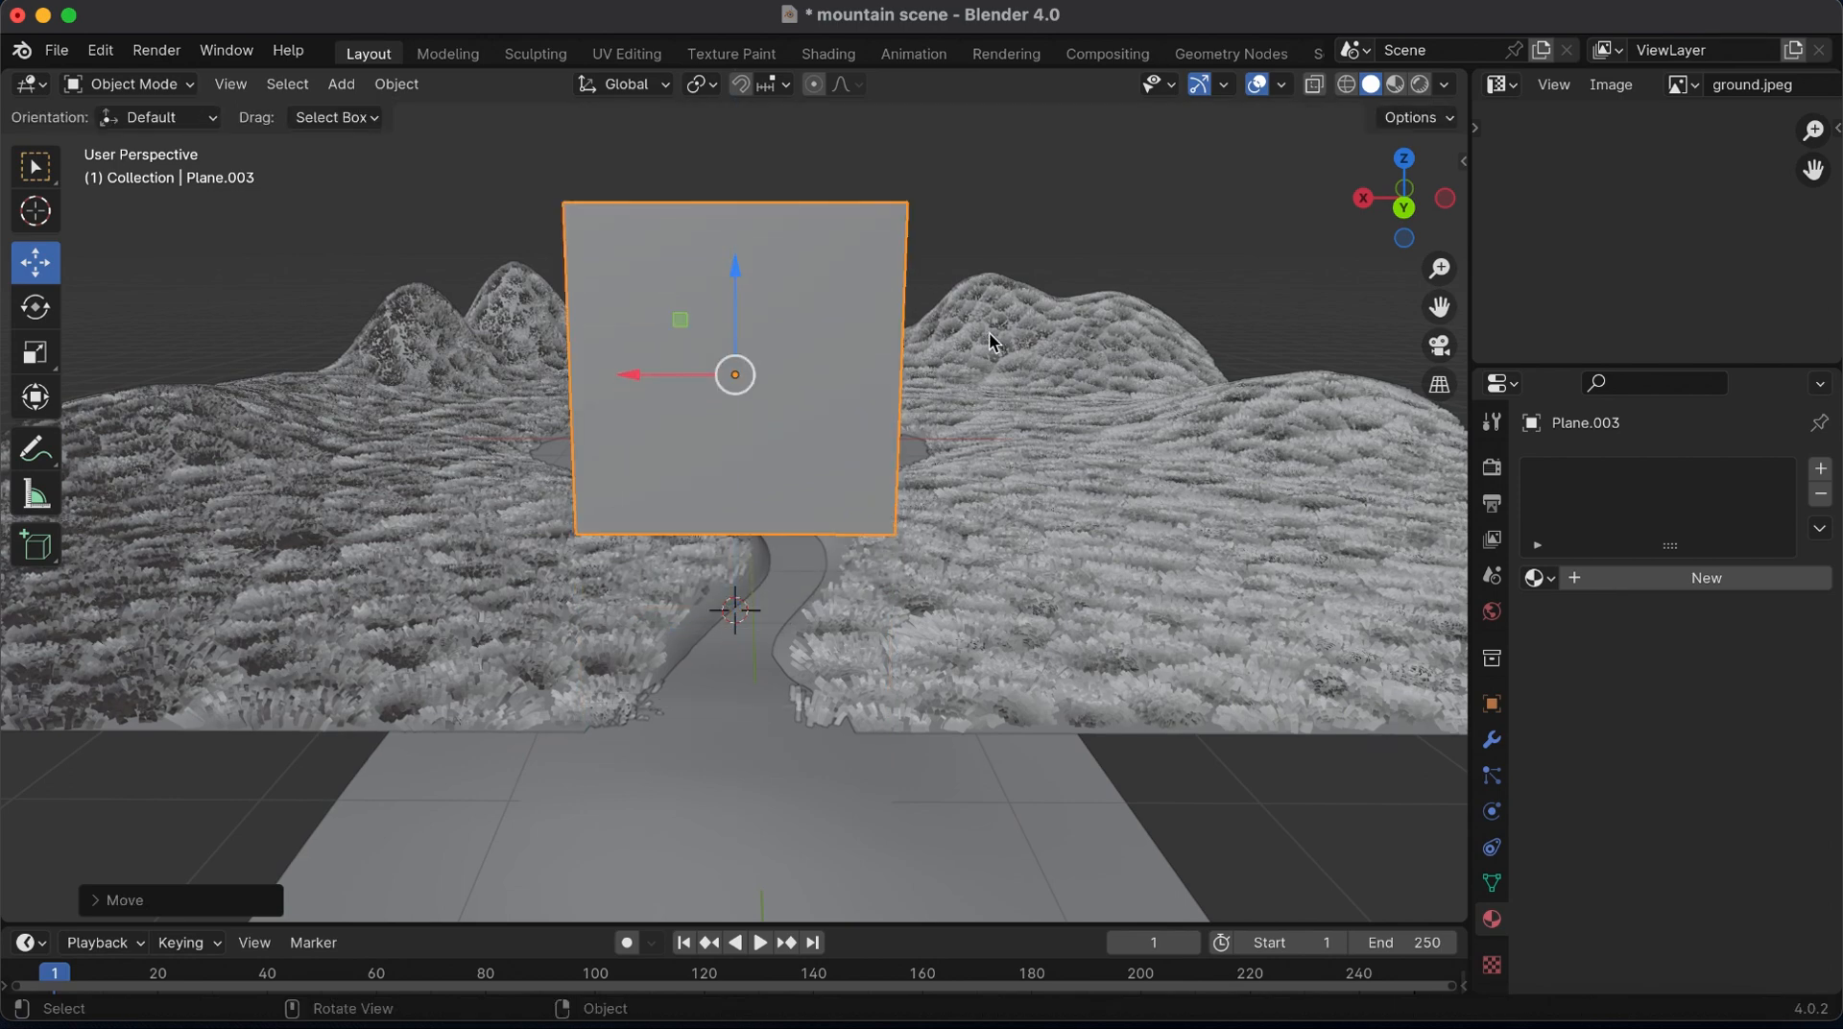
key(super+s)
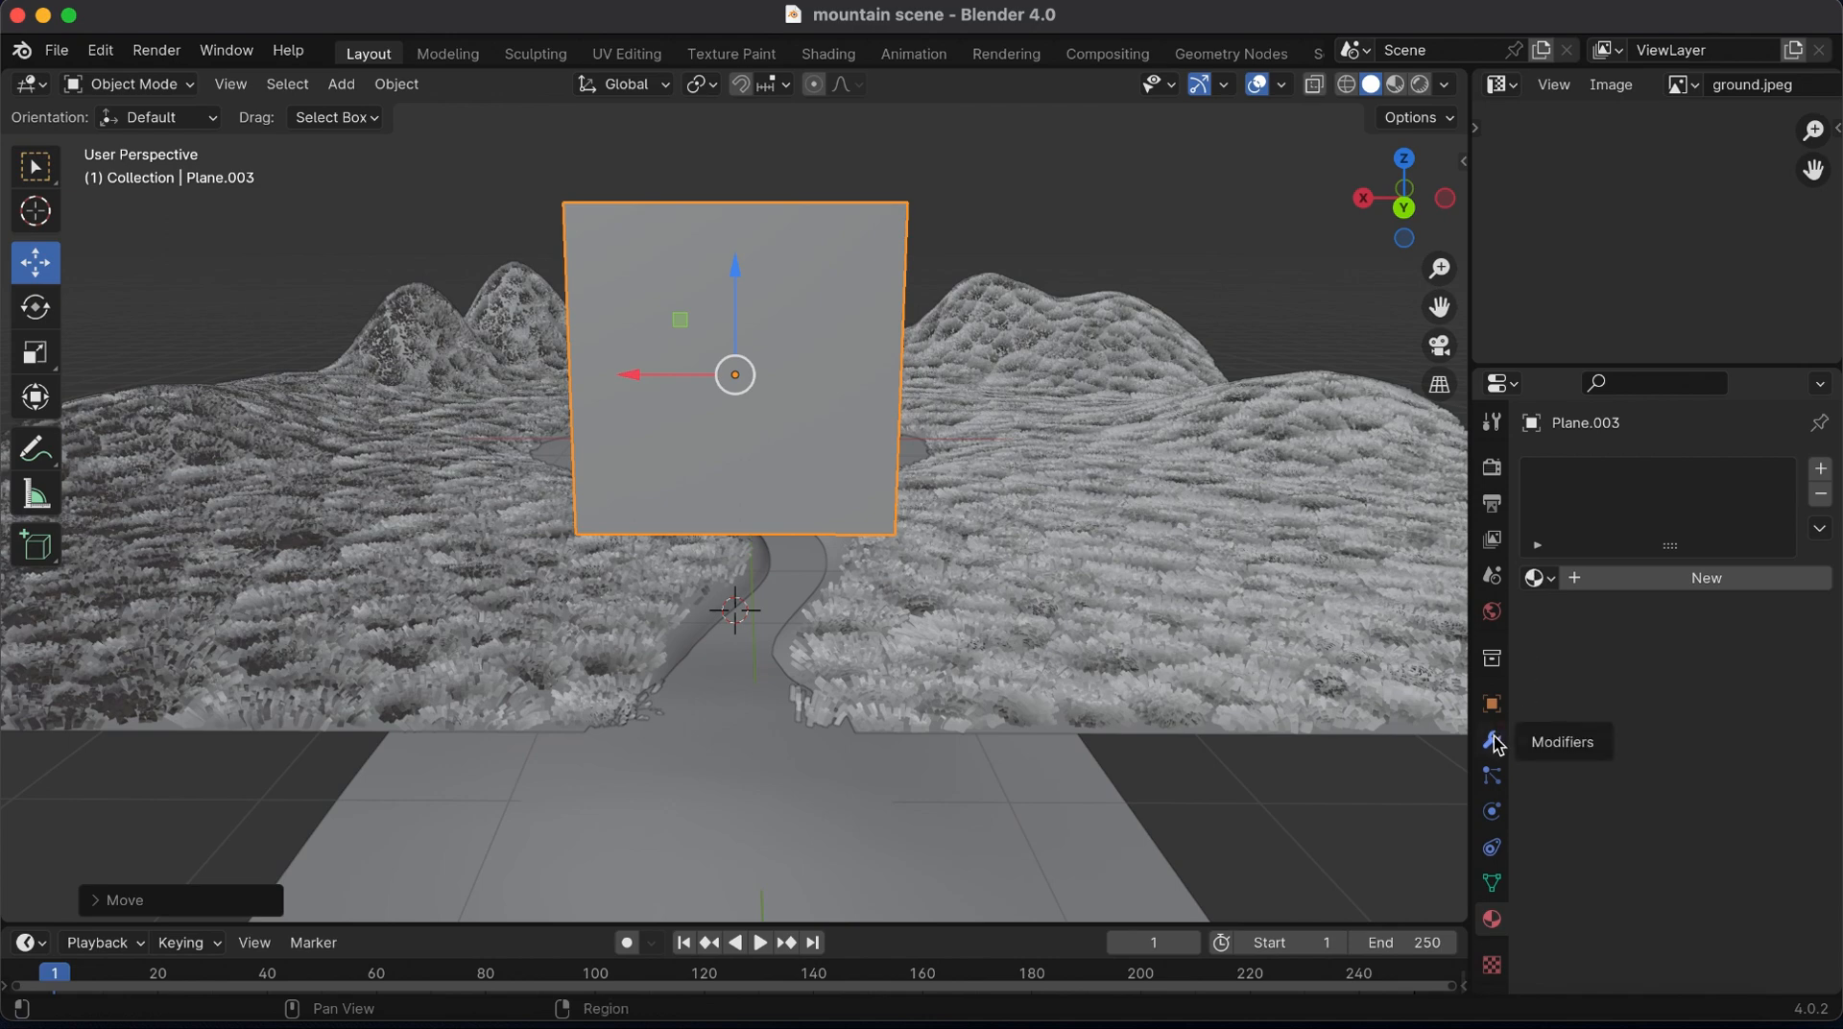
Give the upright plane a new material with an Image Texture as base color and open the image file browser
click(1584, 578)
click(1655, 786)
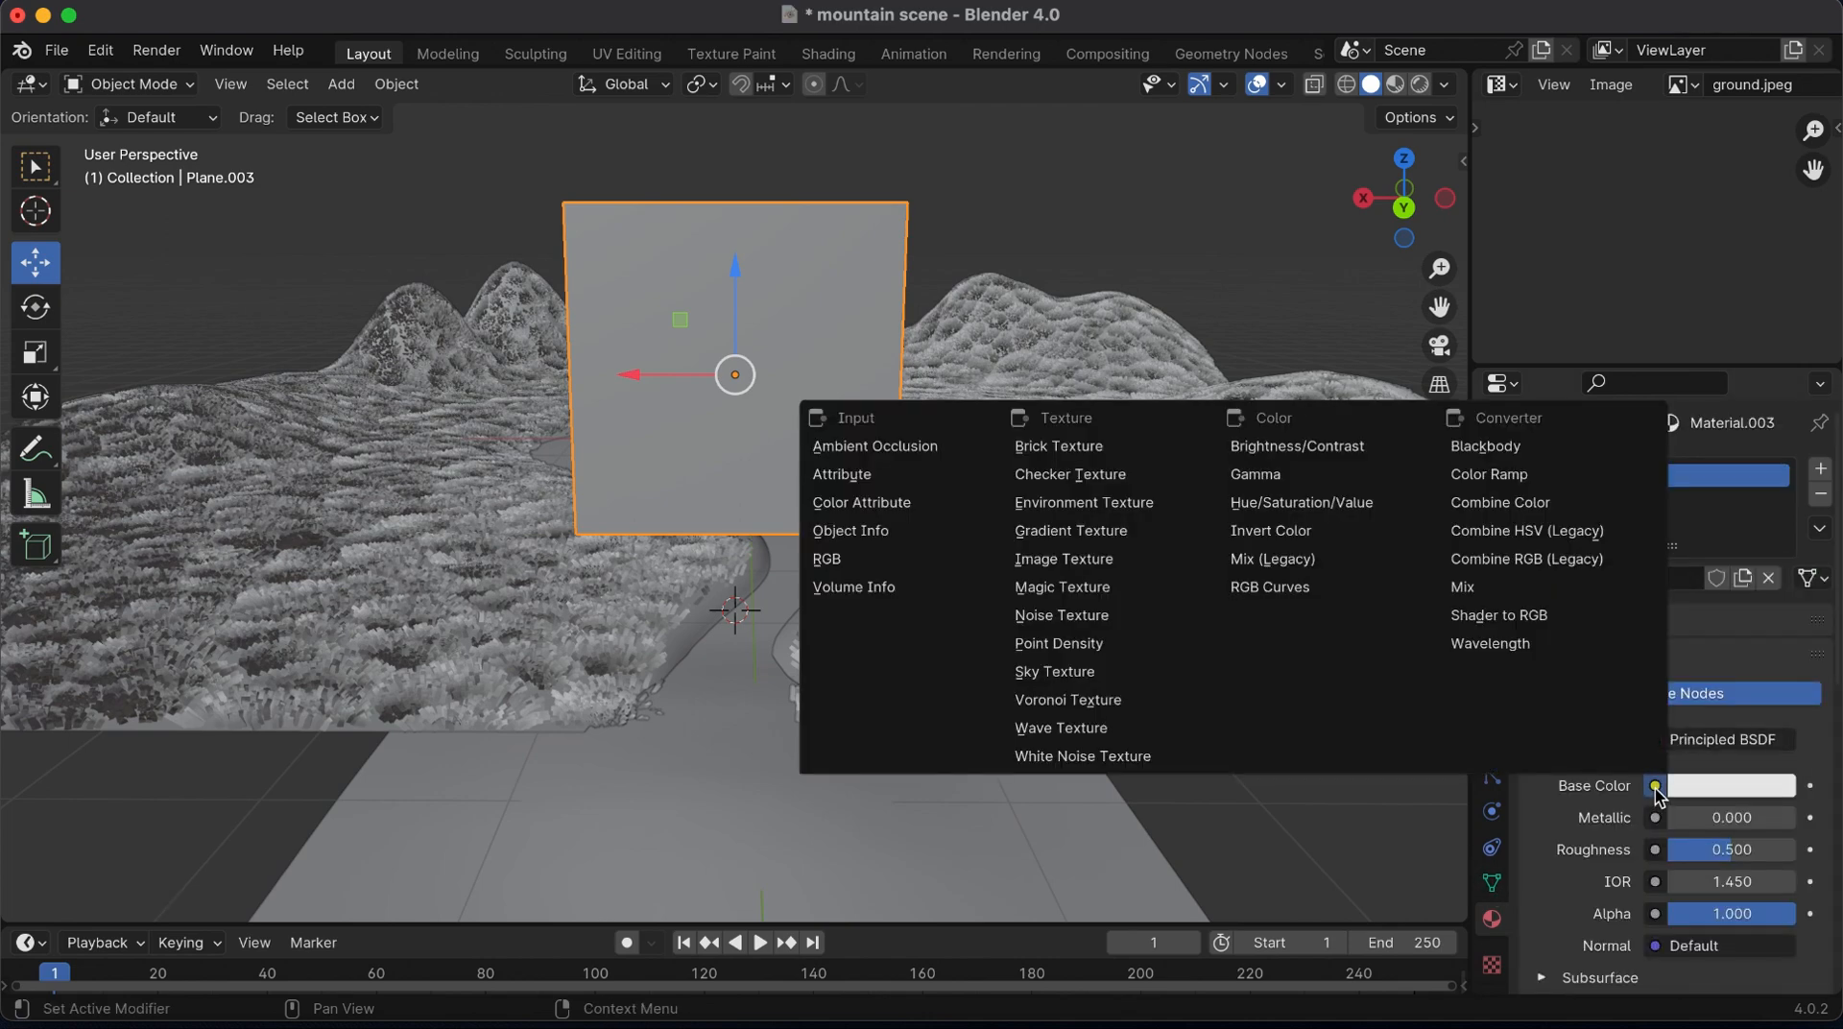
click(1089, 565)
click(1739, 818)
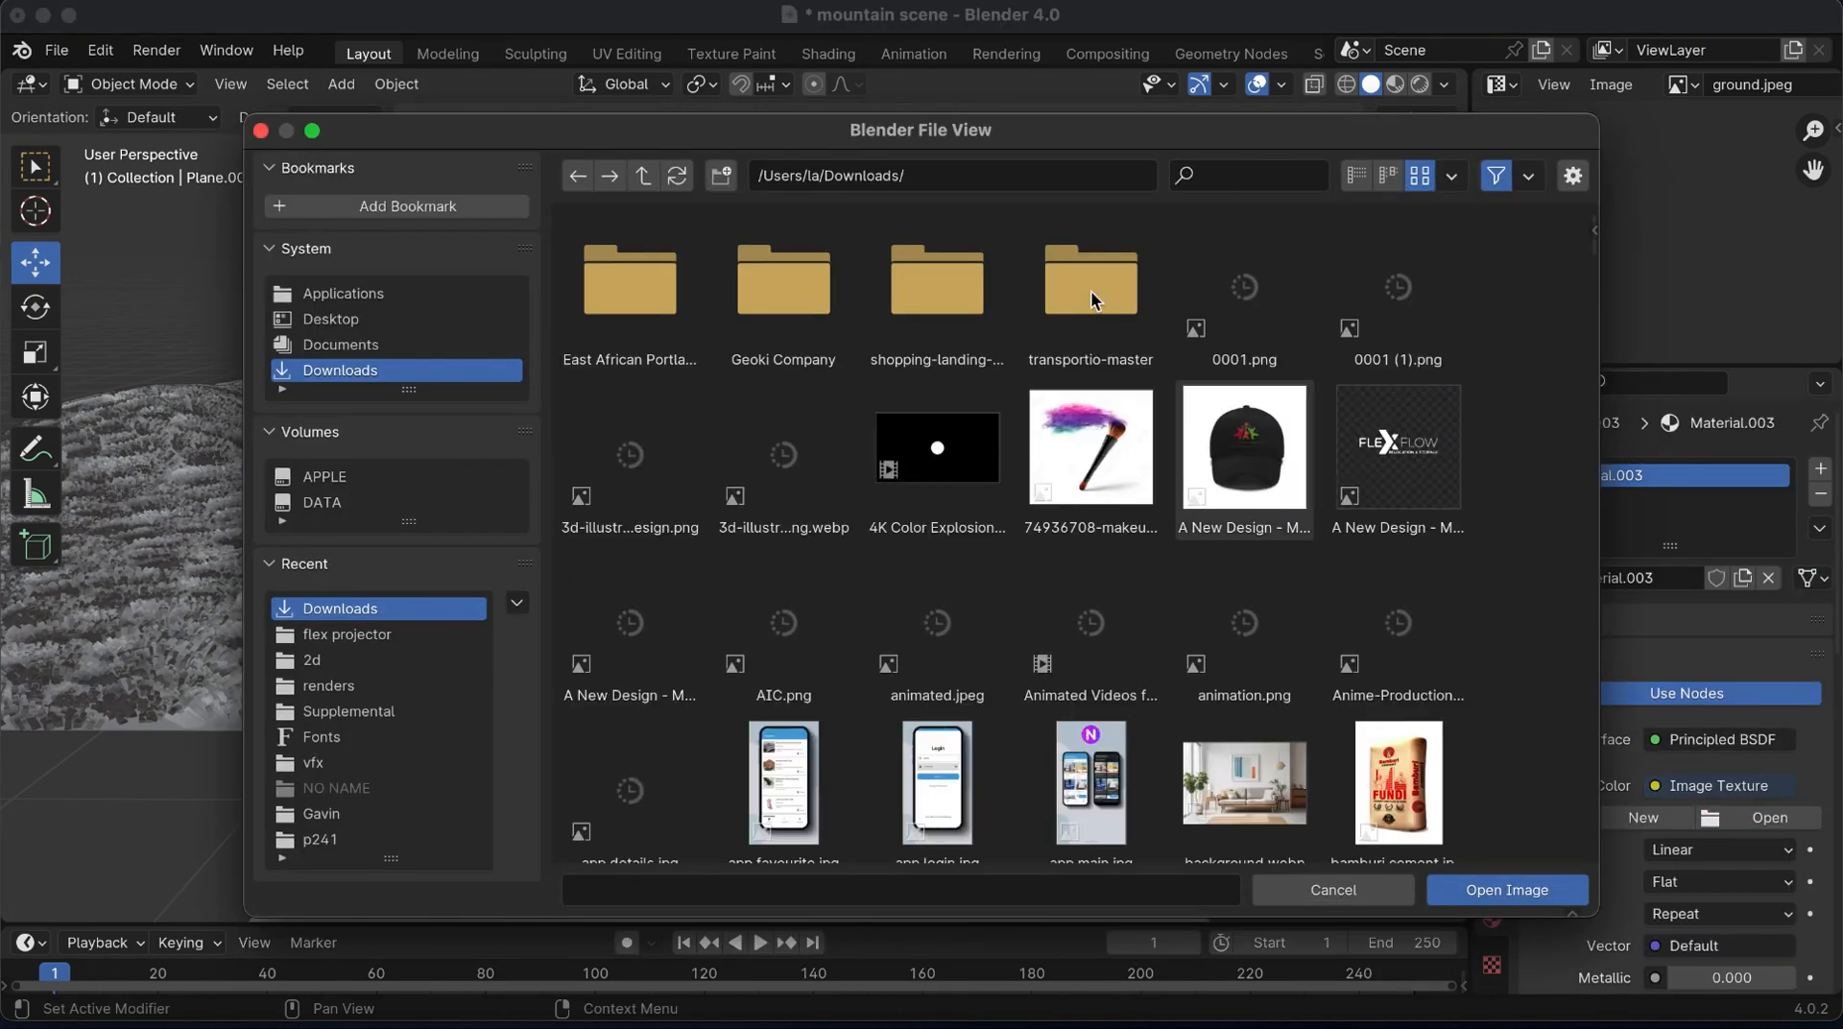
Filter the Downloads folder by "bu" and load buish.png as the plane's base color image
text(tre)
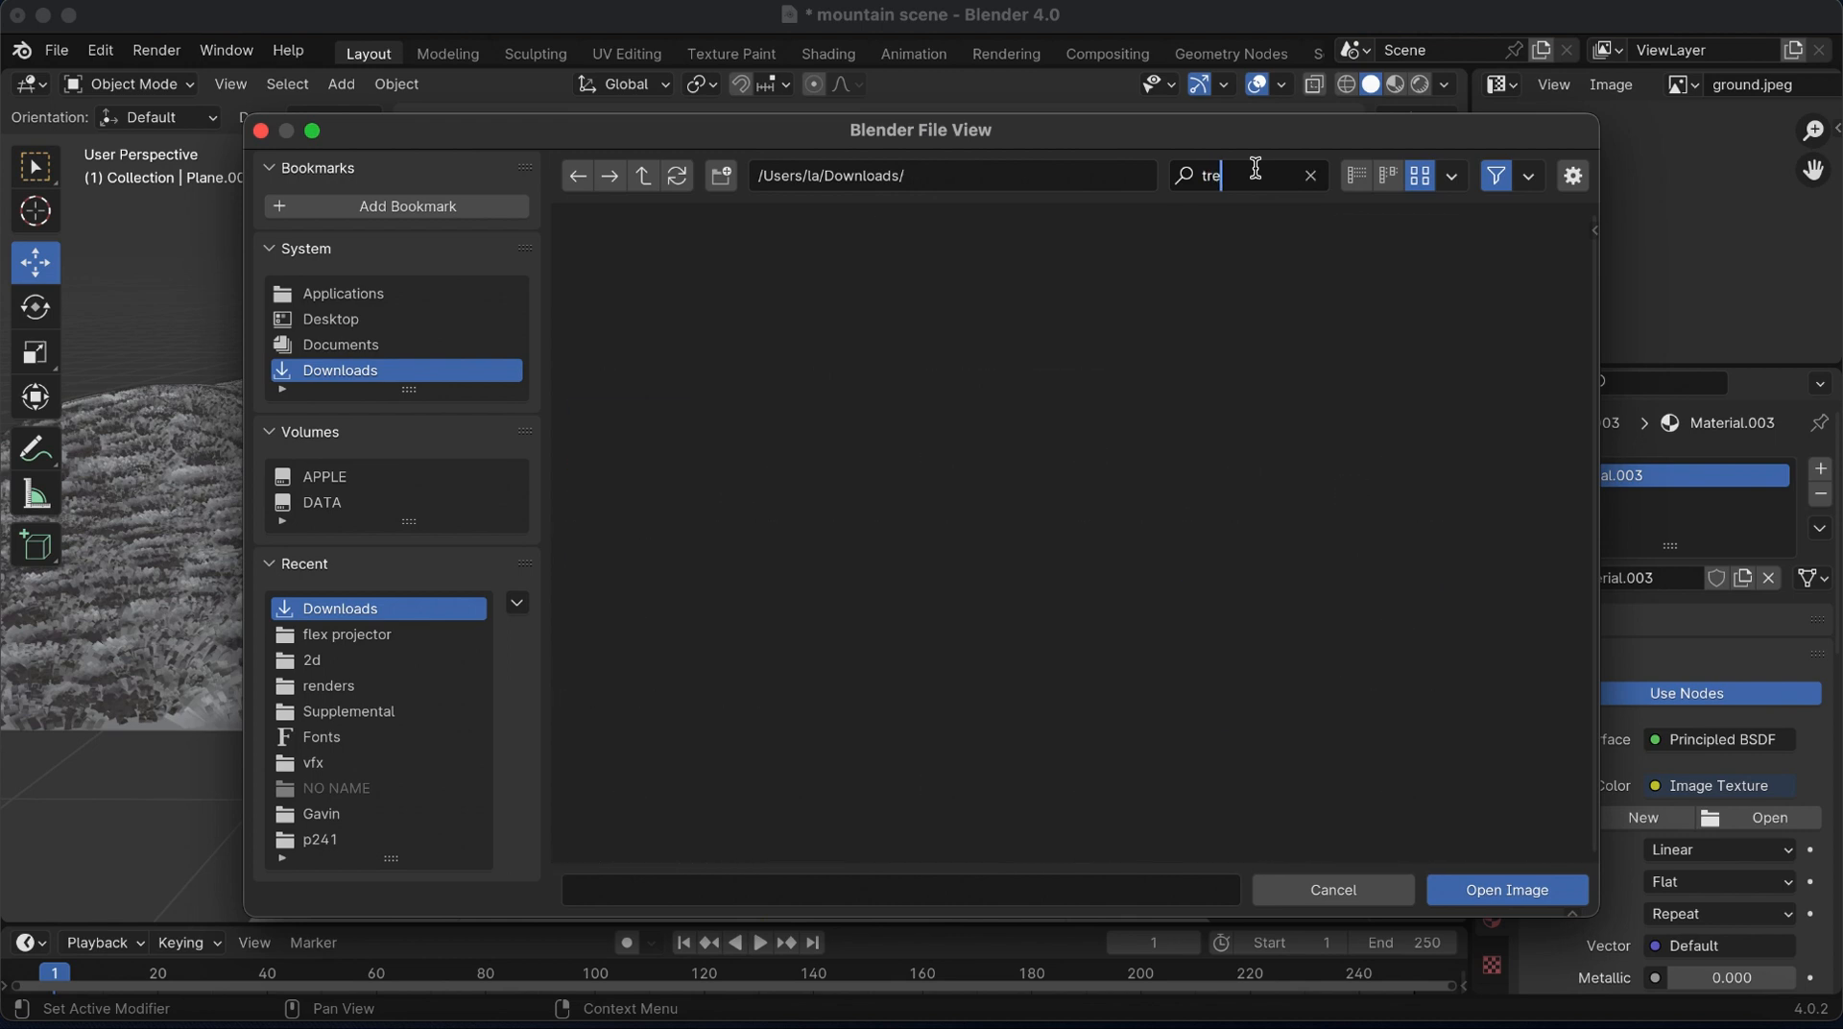
key(BackSpace)
key(BackSpace)
key(BackSpace)
text(sh)
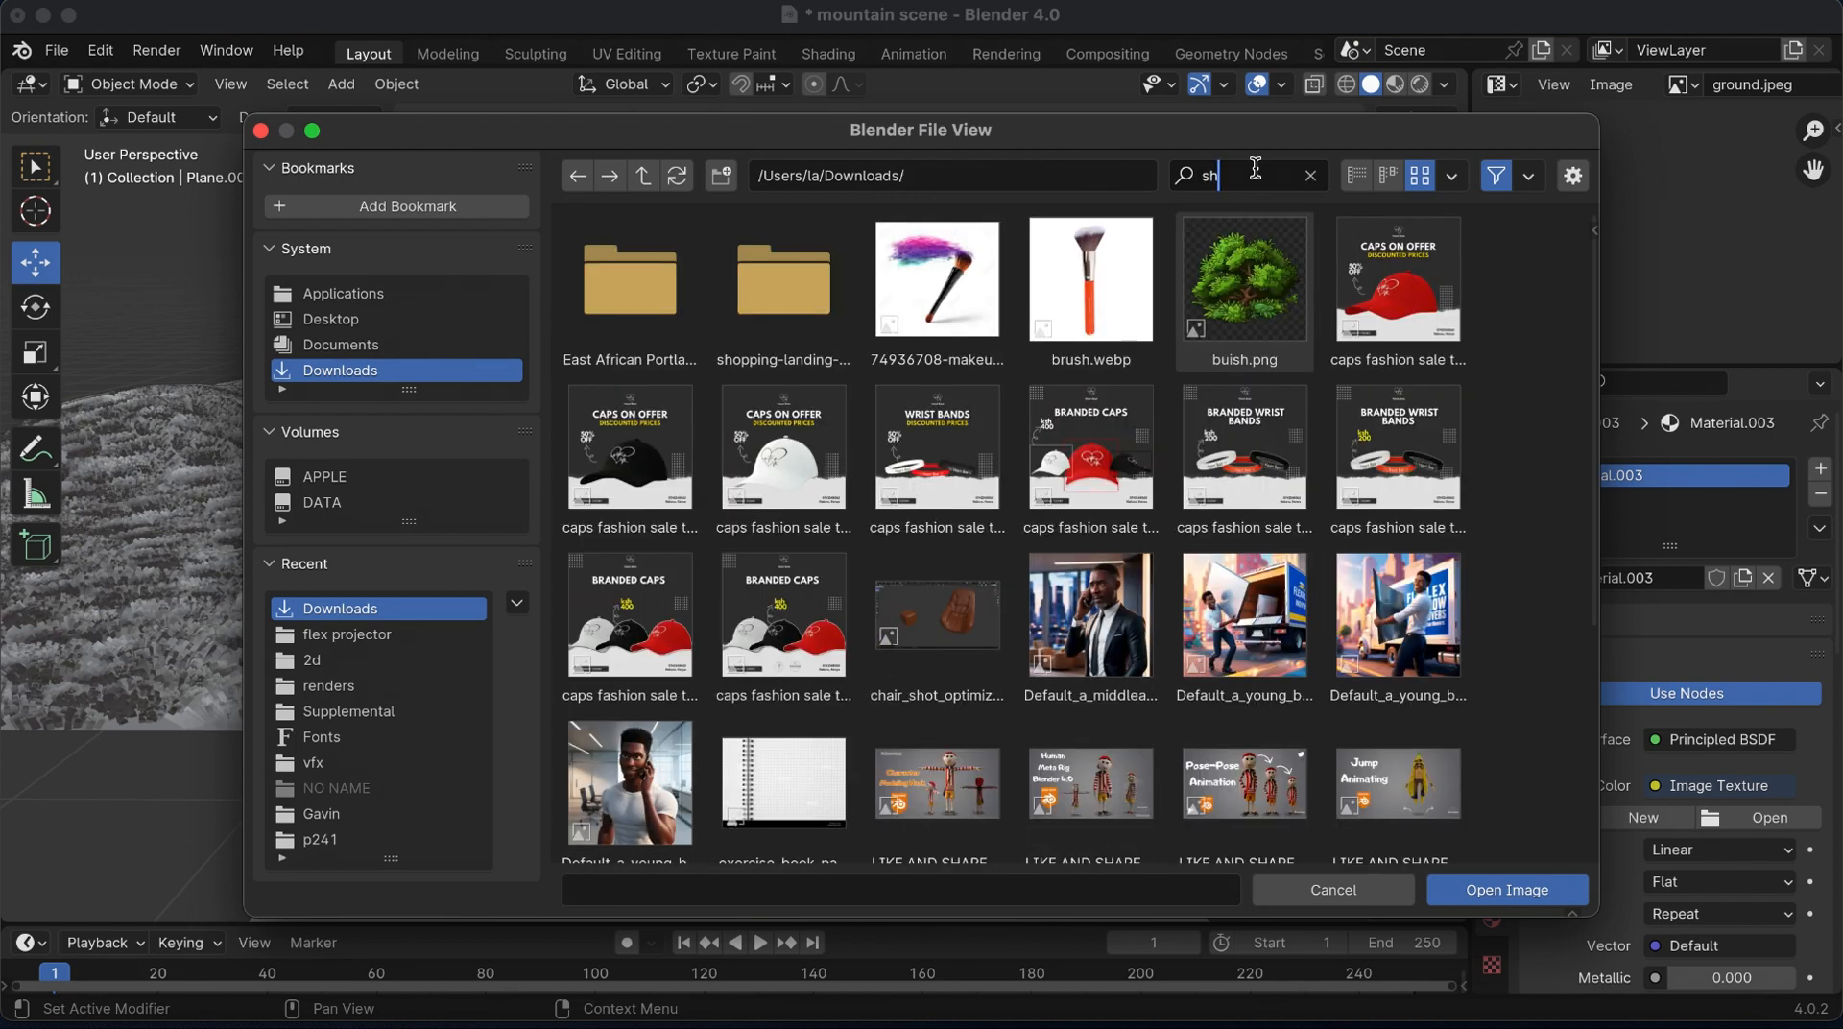
key(BackSpace)
text(bus)
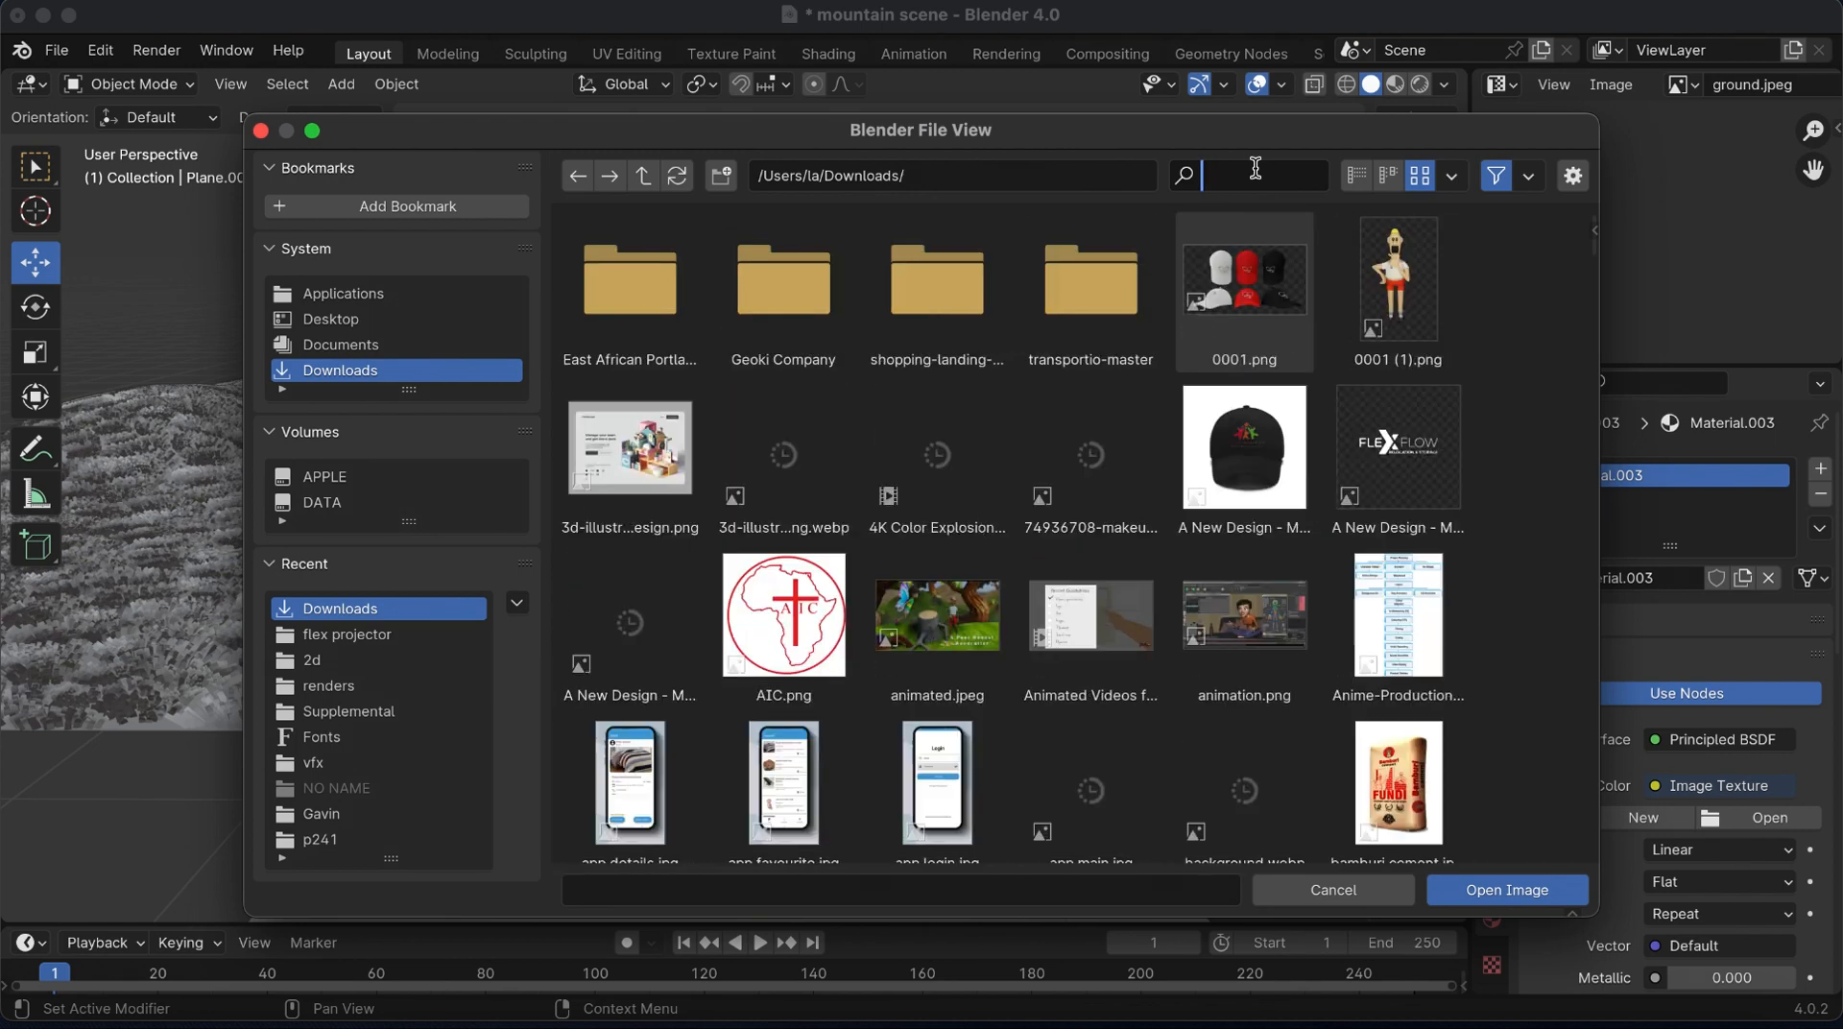
key(BackSpace)
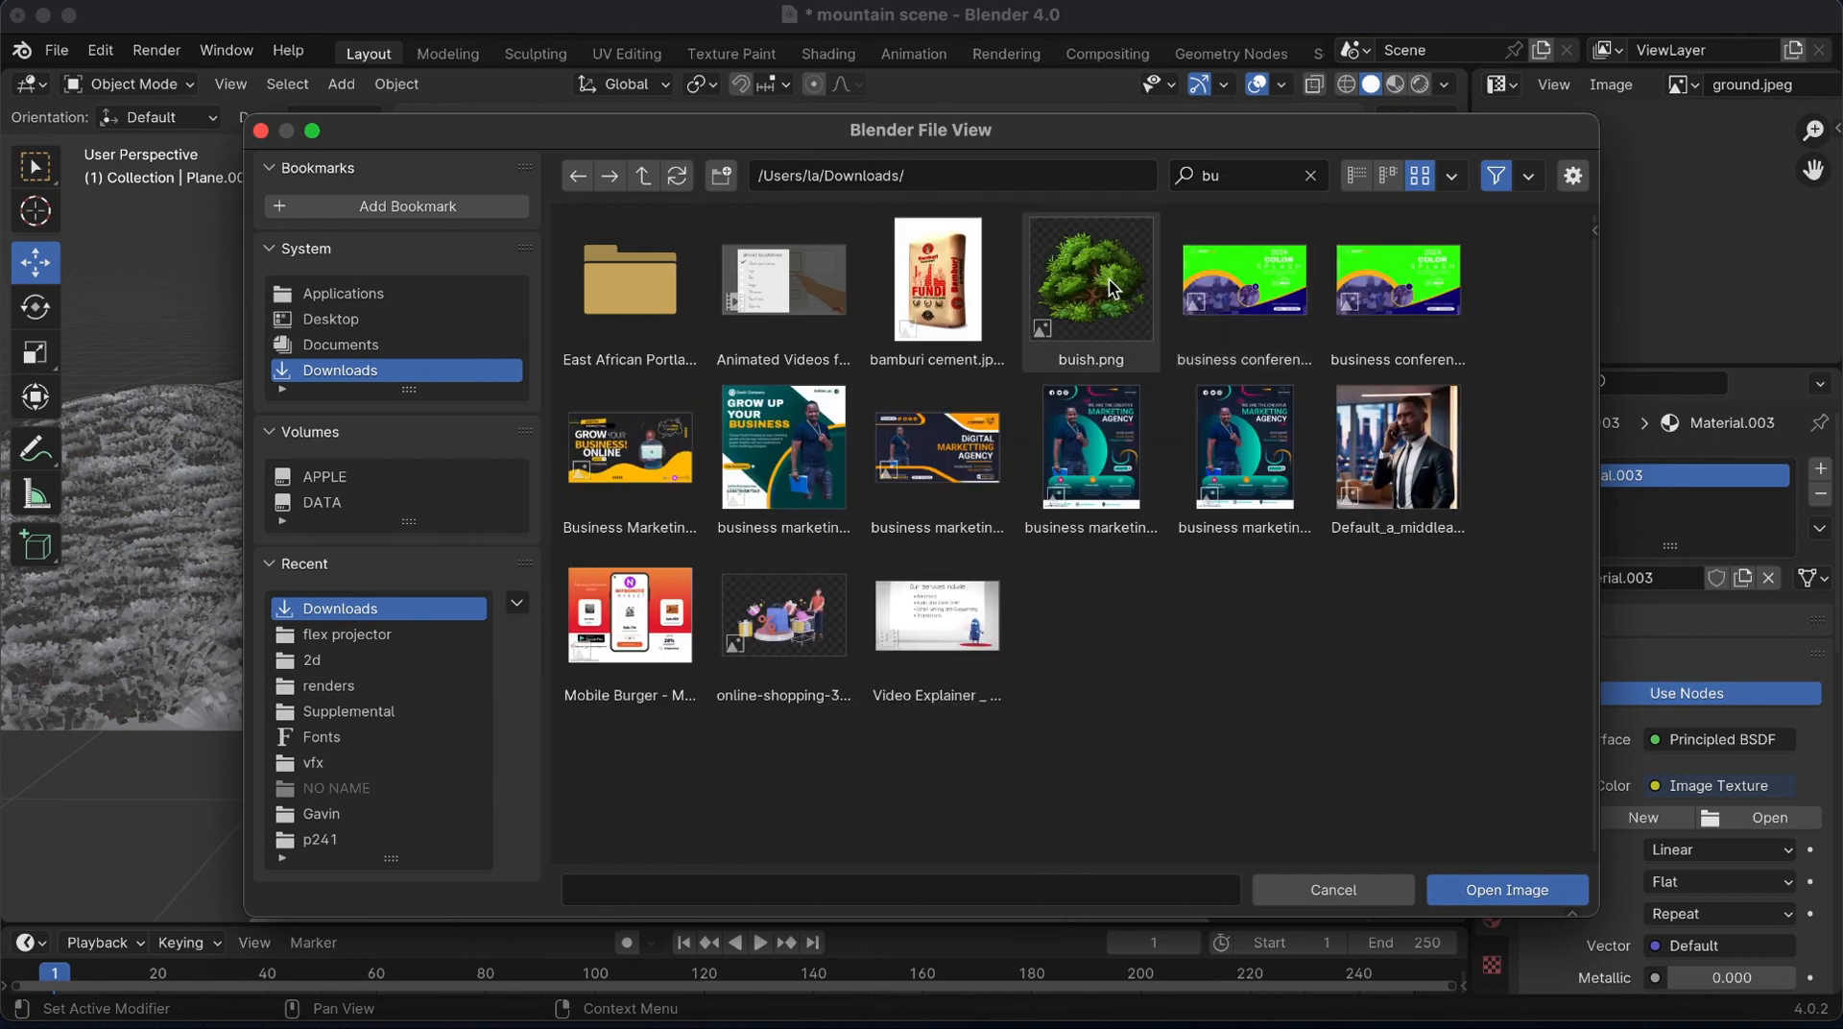
click(1106, 280)
click(1532, 889)
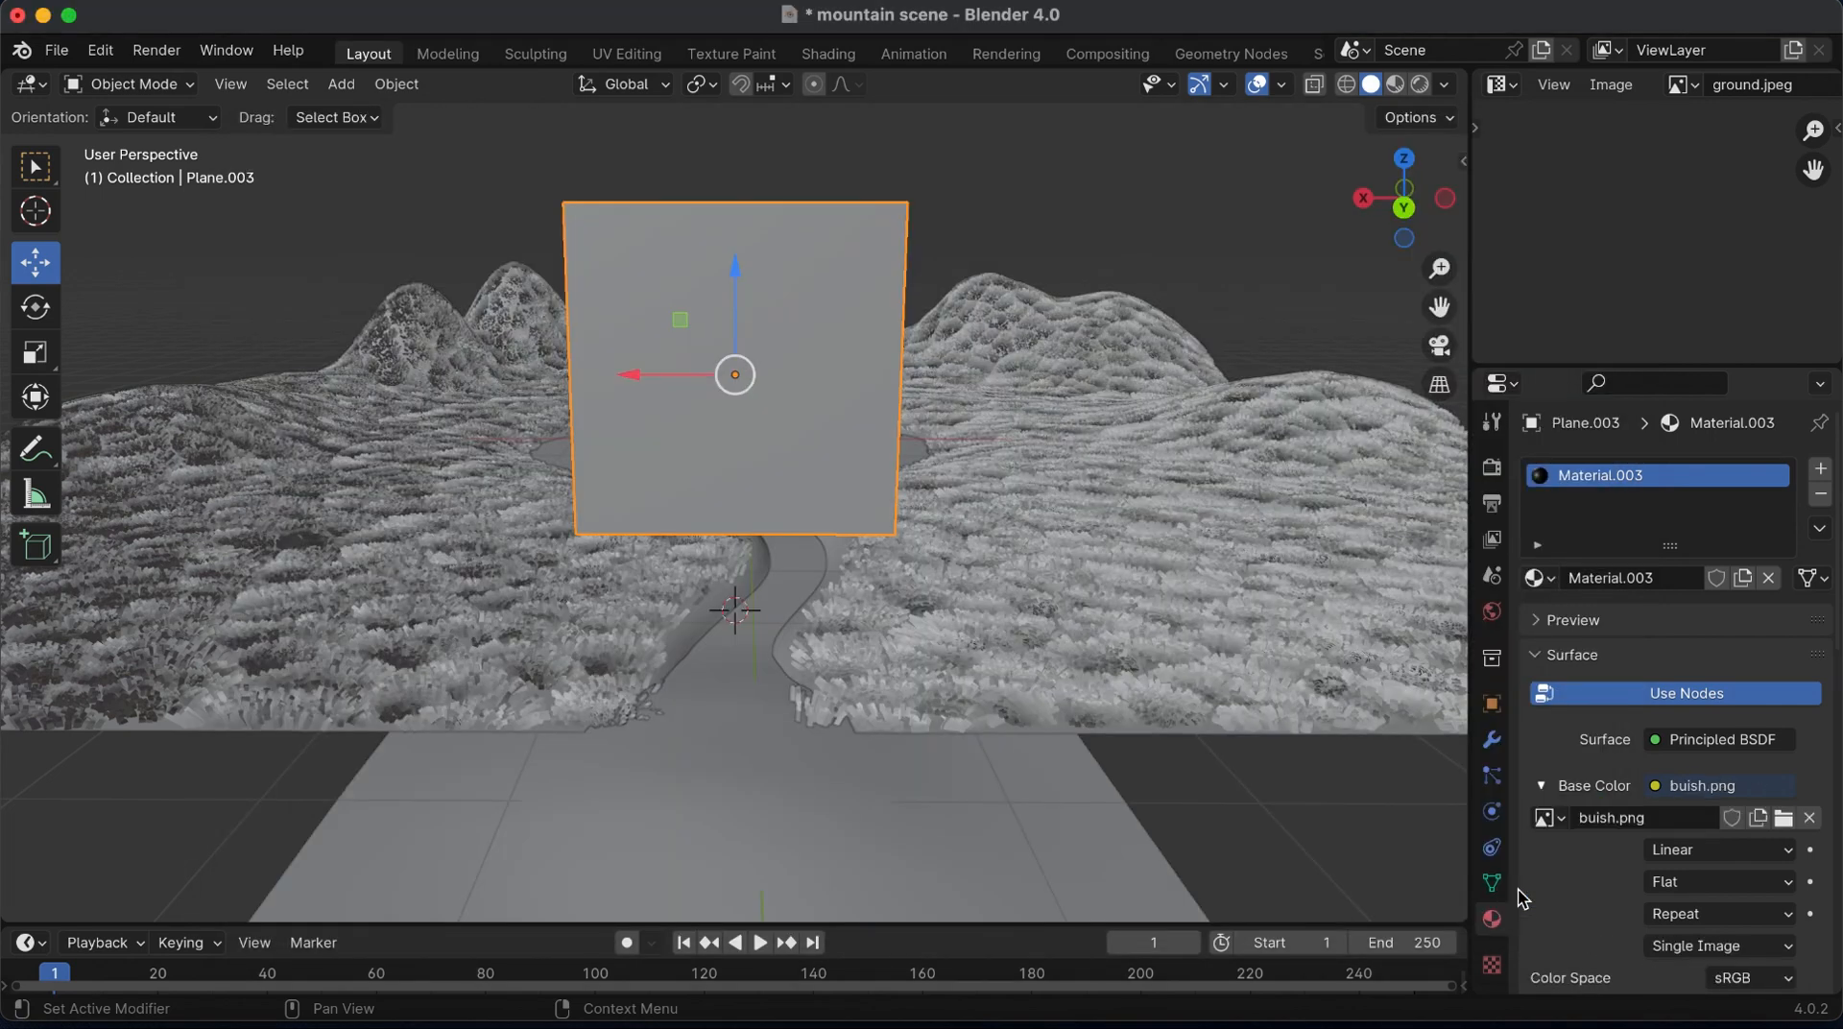
Show the scene in Material Preview, enlarge the side editor area and change the UV editor to the Shader Editor
click(1397, 86)
drag(1471, 295, 1289, 316)
drag(1440, 368, 1440, 475)
click(1320, 85)
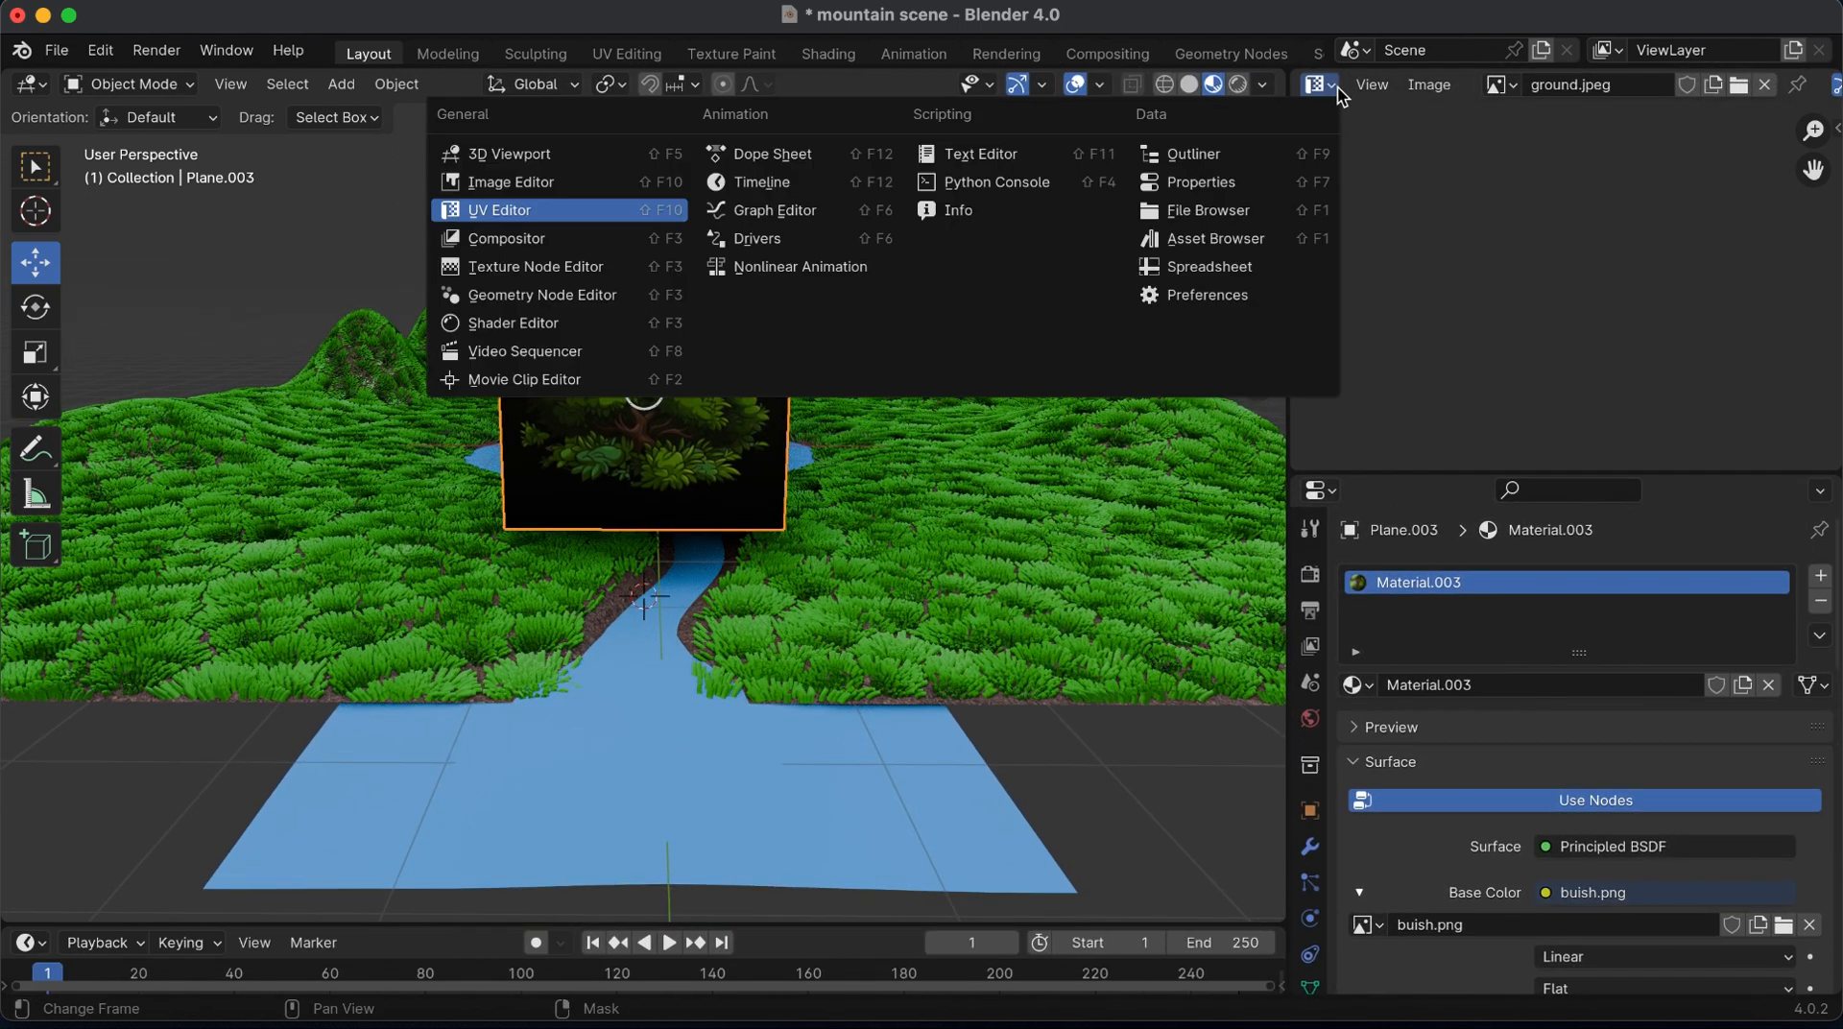
click(513, 323)
key(n)
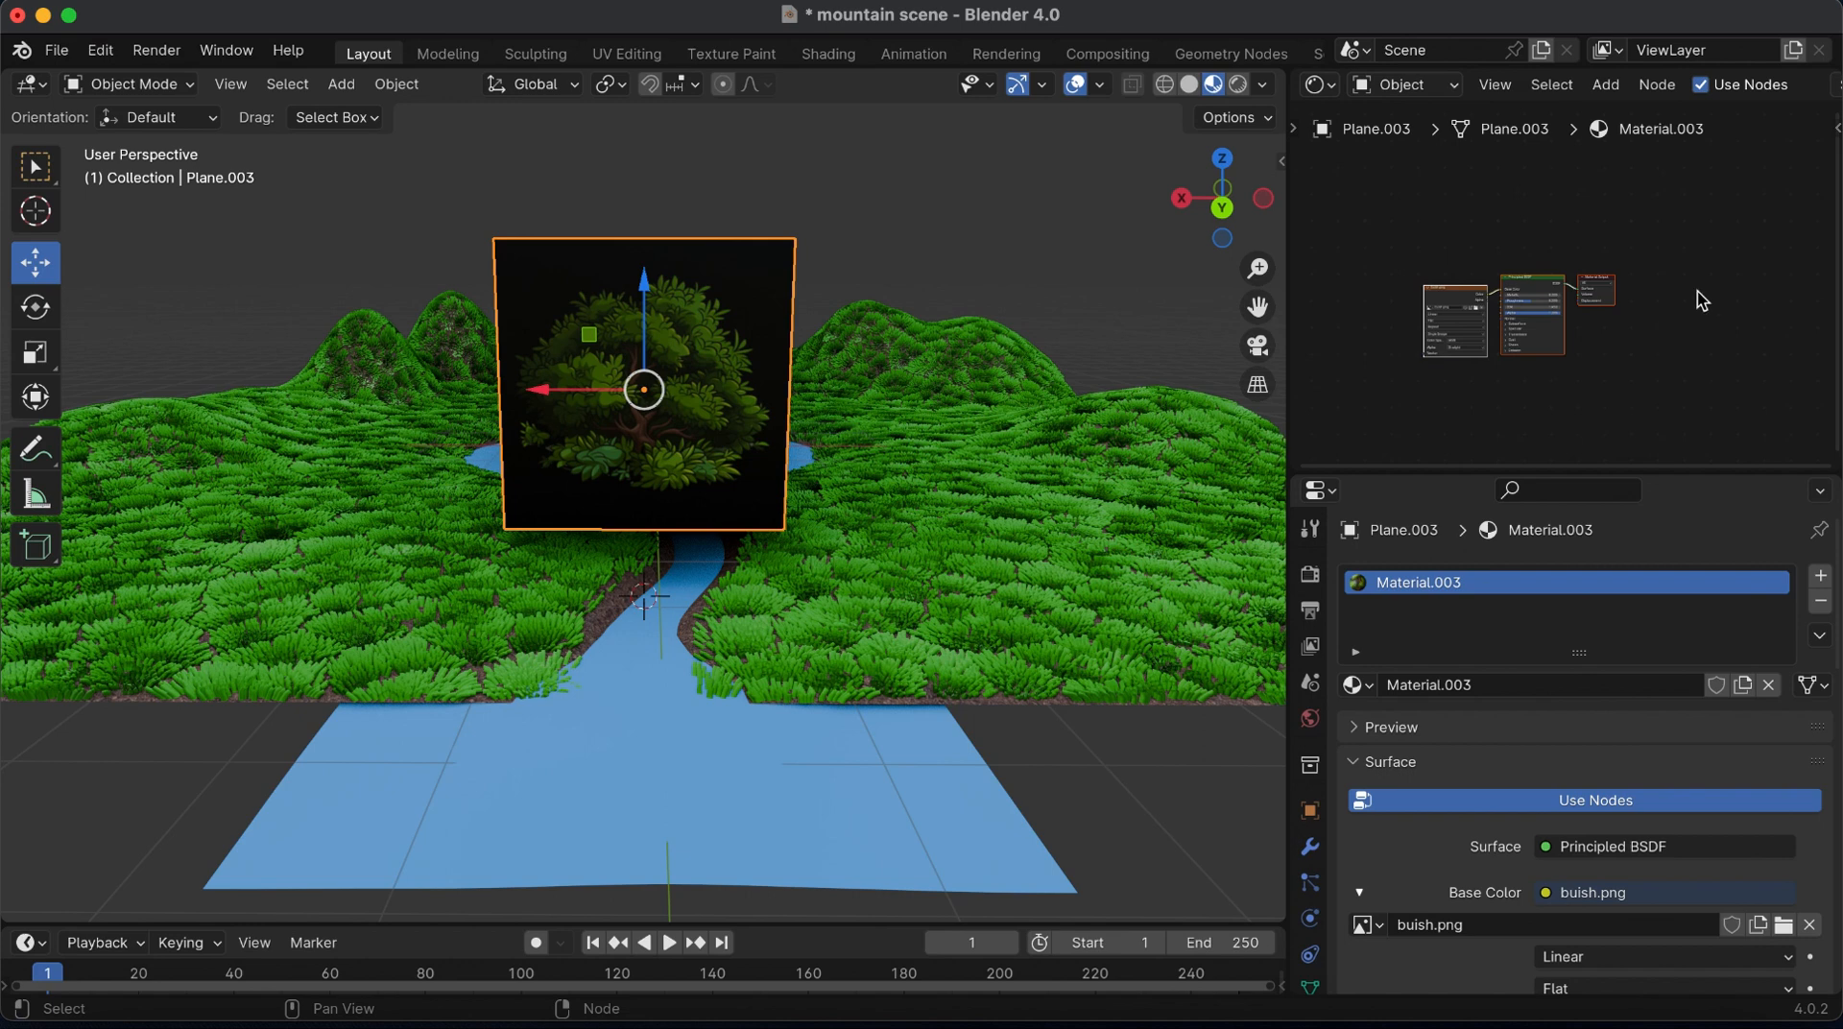
Connect the buish.png texture node's Alpha output to the Alpha input of the Principled BSDF
scroll(1695, 297, up, 8)
click(1410, 207)
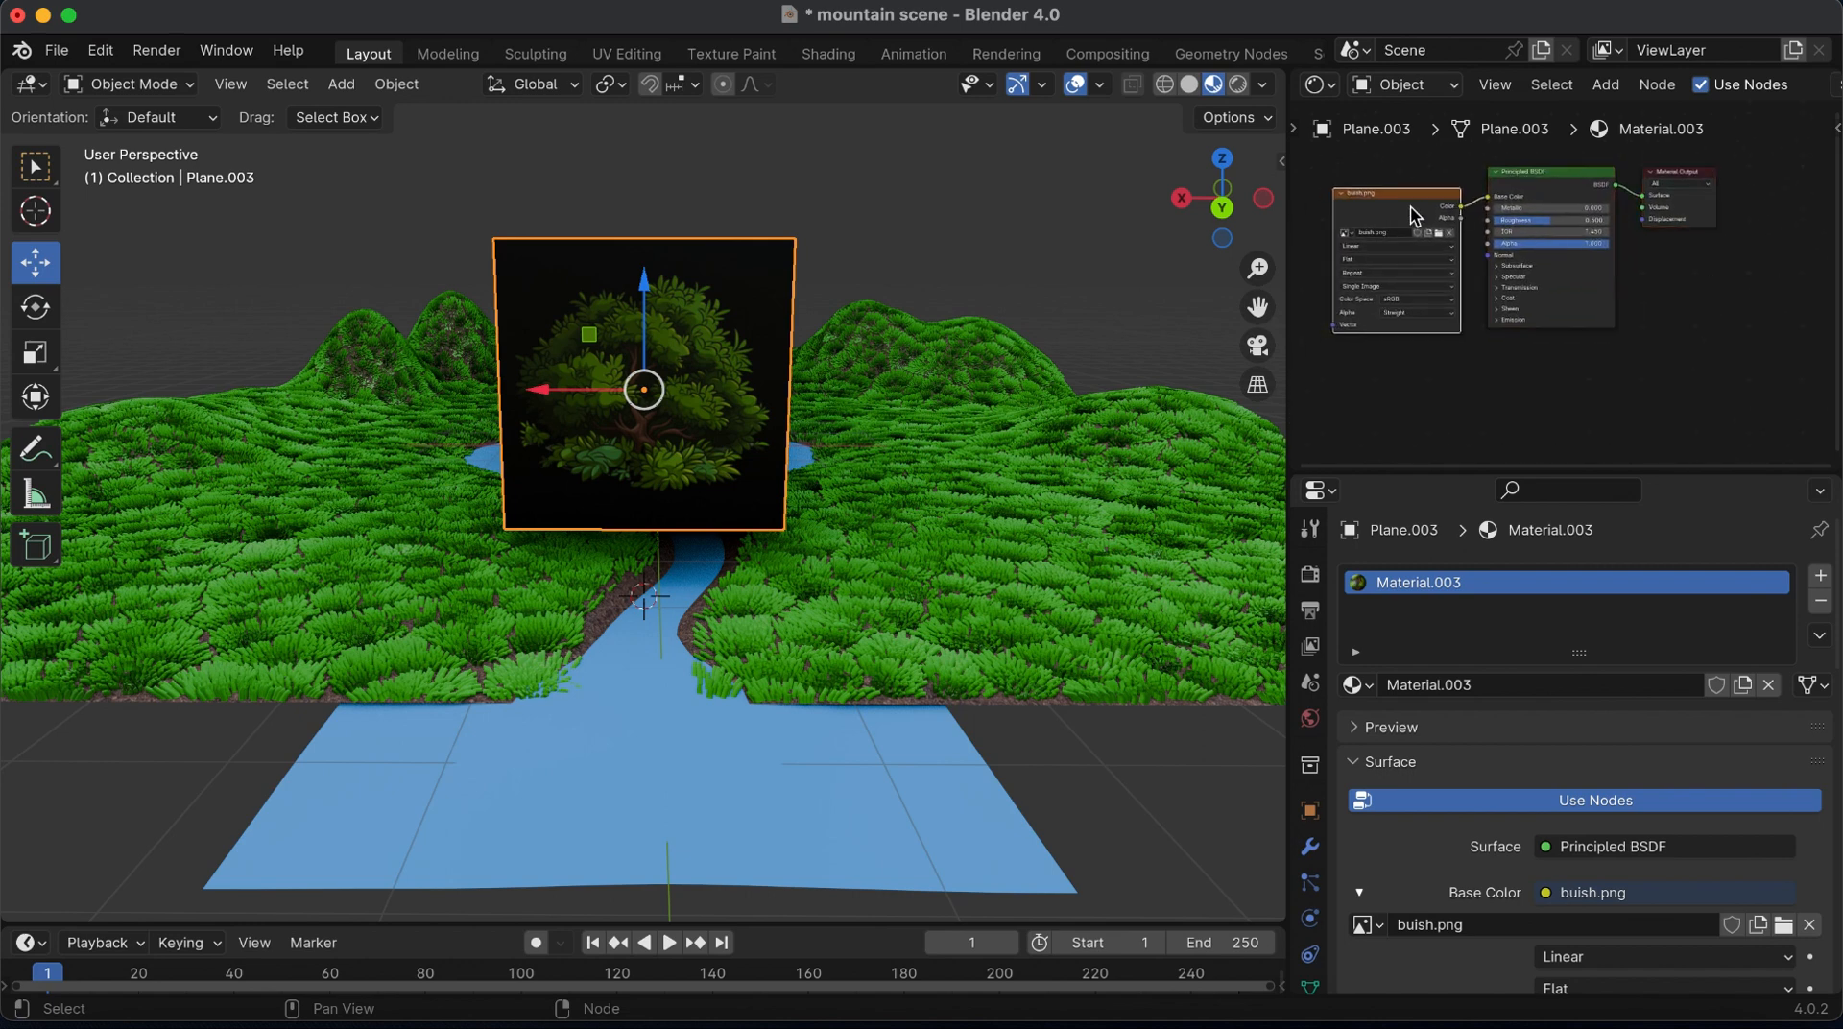
drag(1408, 208, 1488, 245)
Set both the blend mode and the shadow mode of the bush material to Alpha Clip
scroll(1557, 859, down, 8)
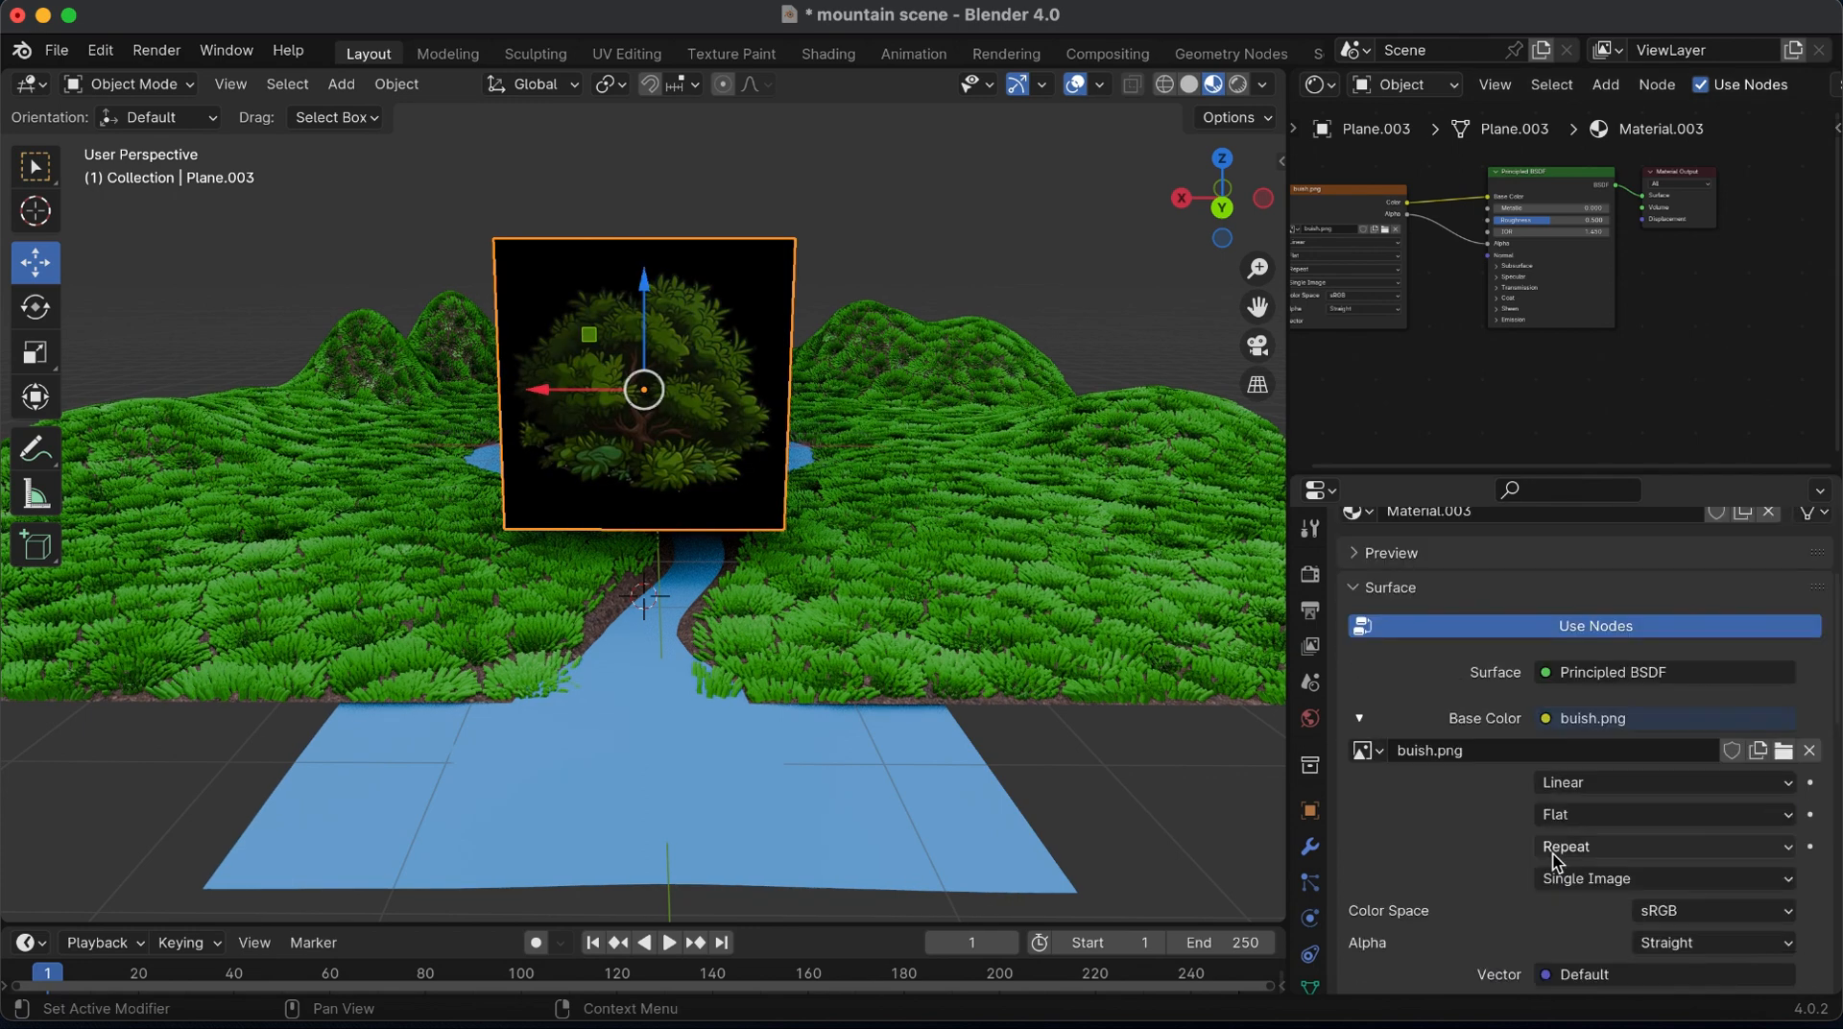
scroll(1555, 857, down, 10)
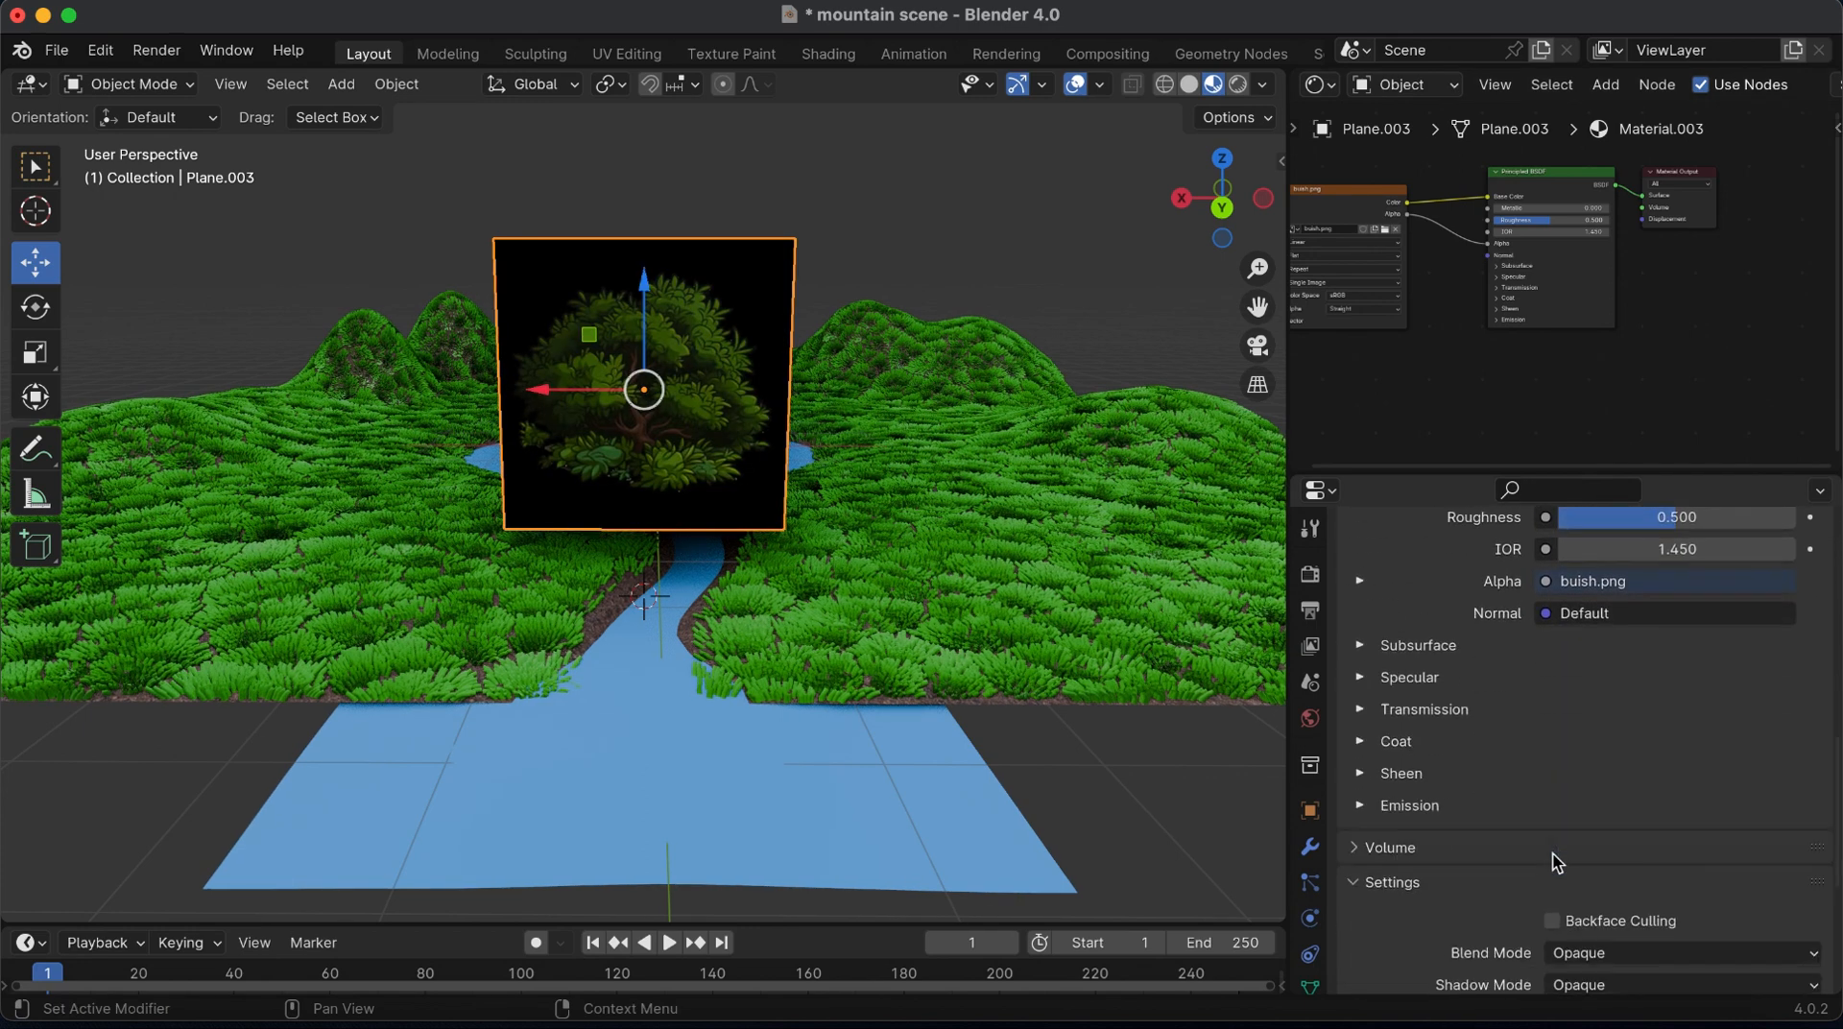
click(1777, 898)
click(1617, 809)
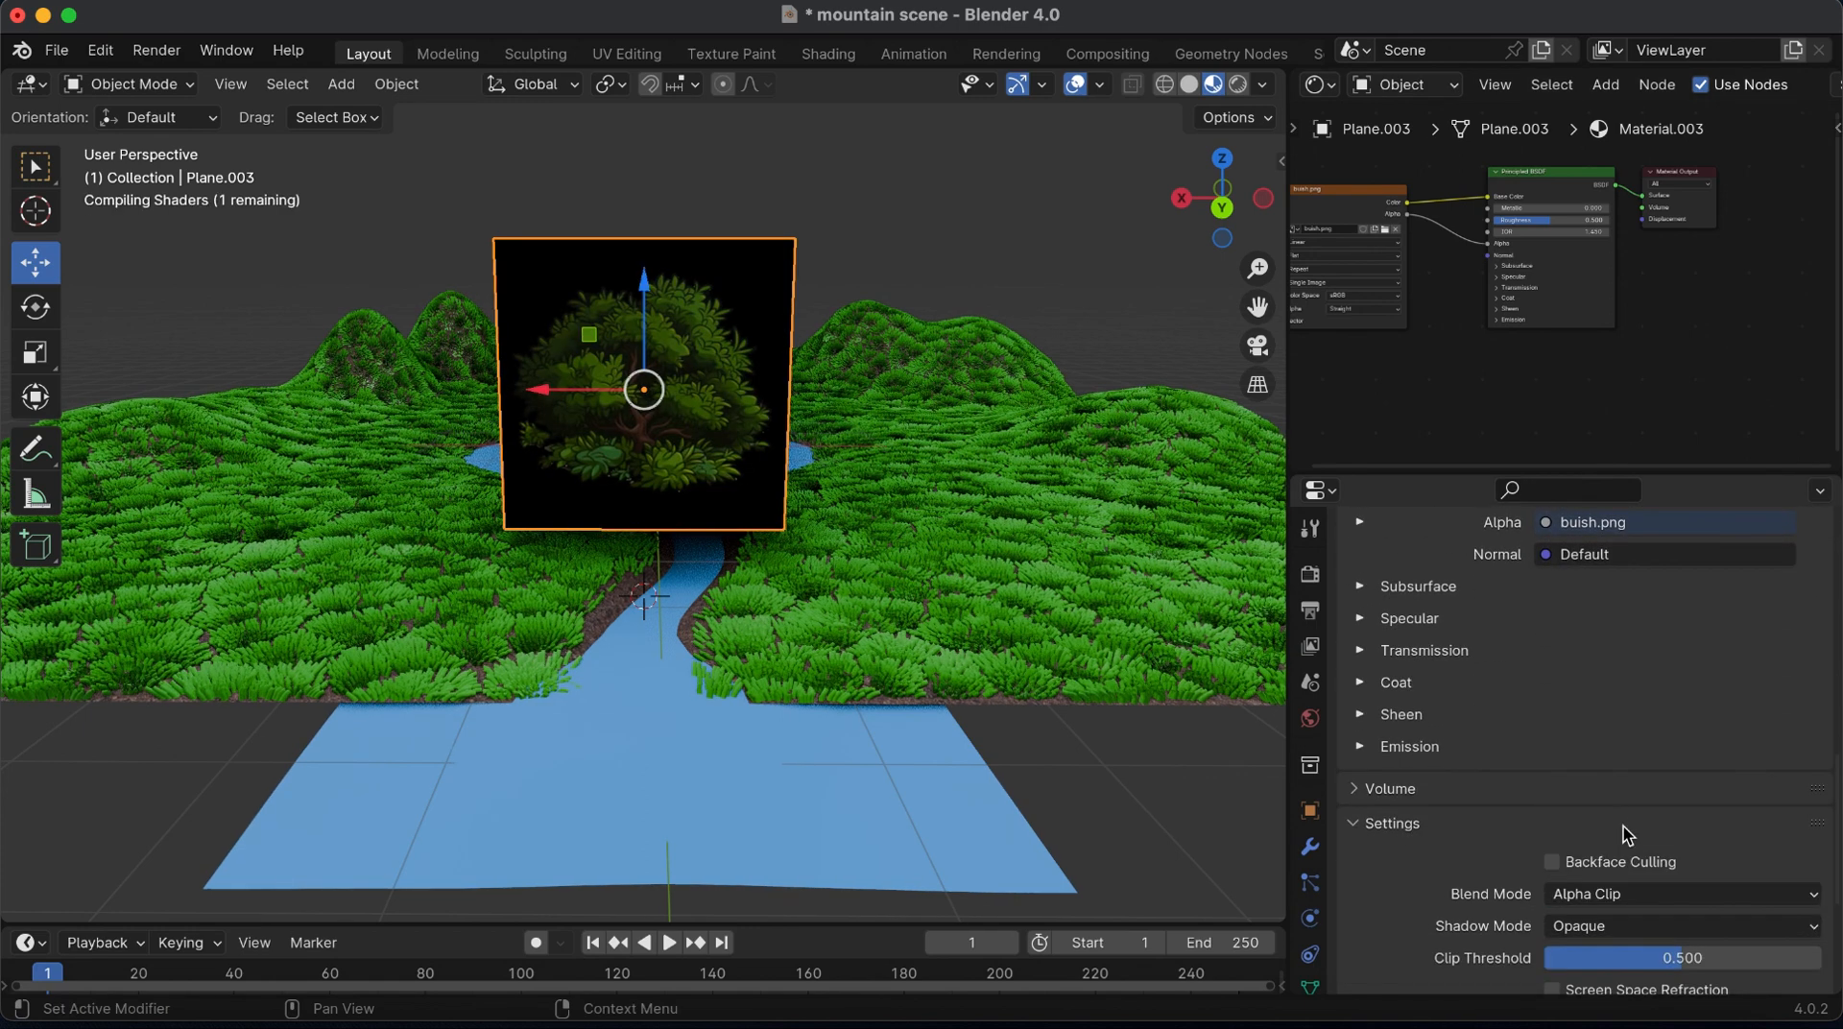
click(1651, 925)
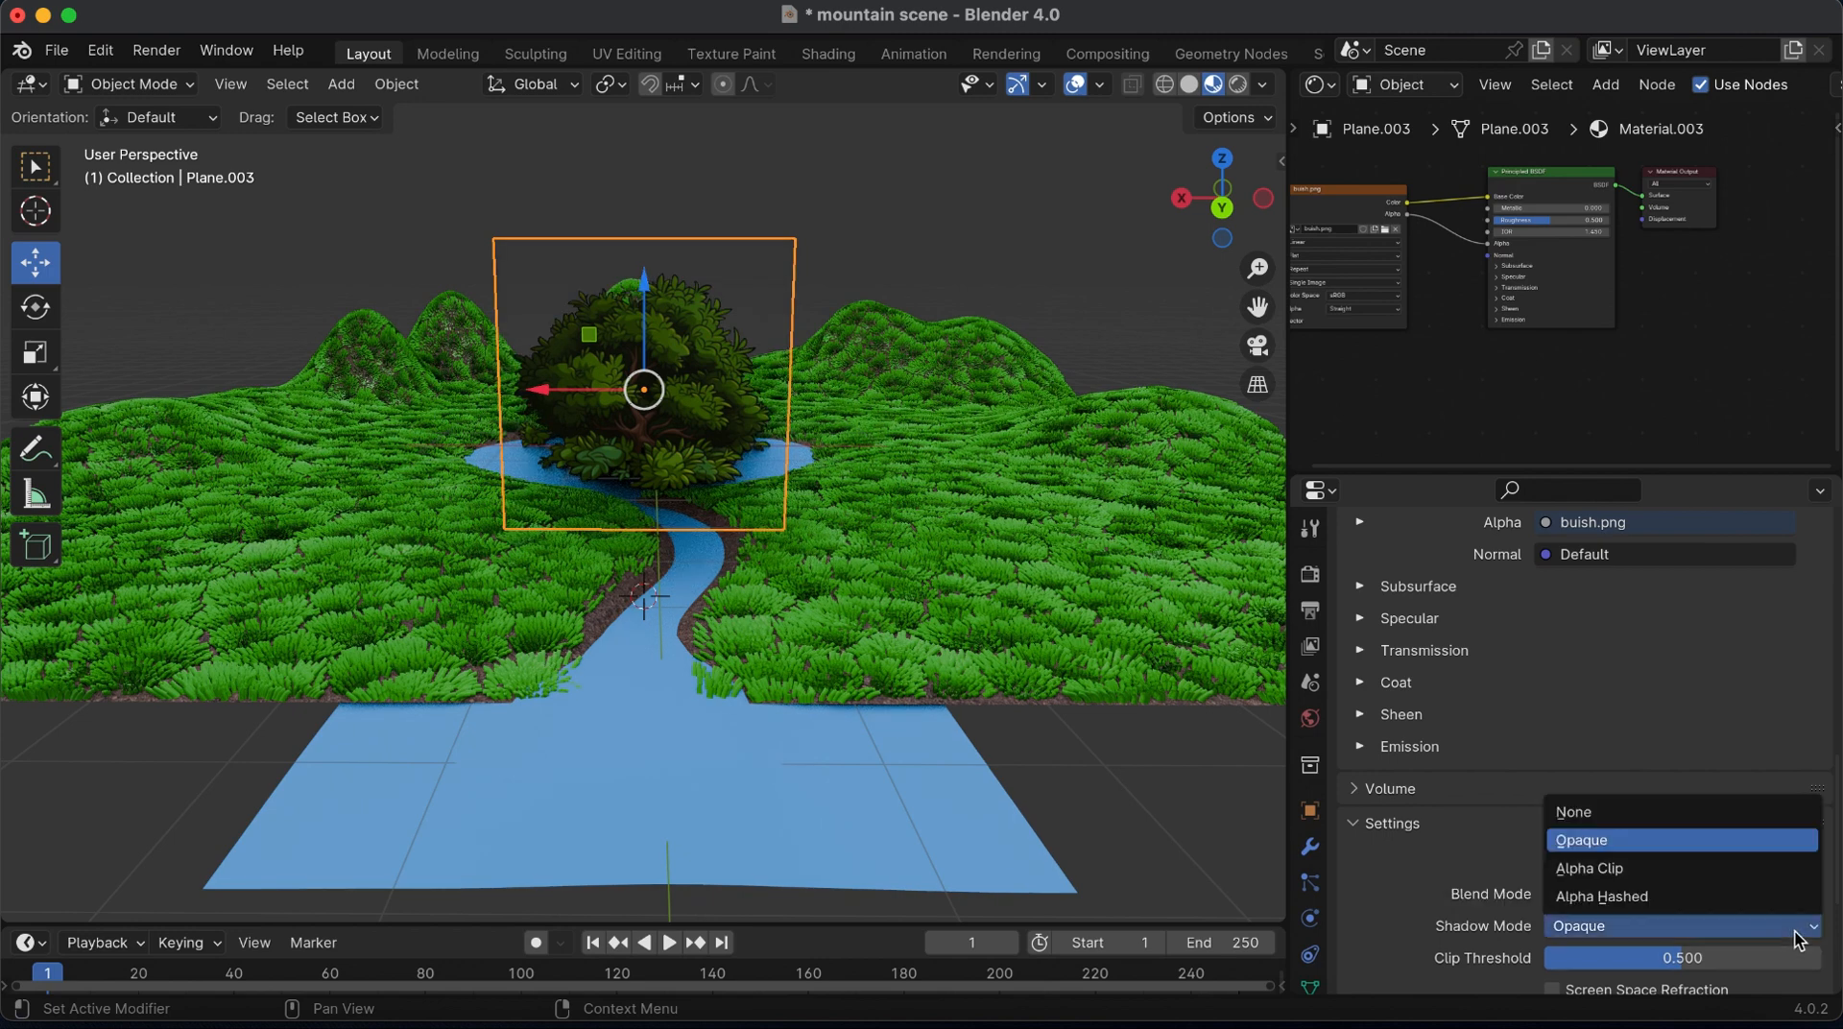
click(1622, 874)
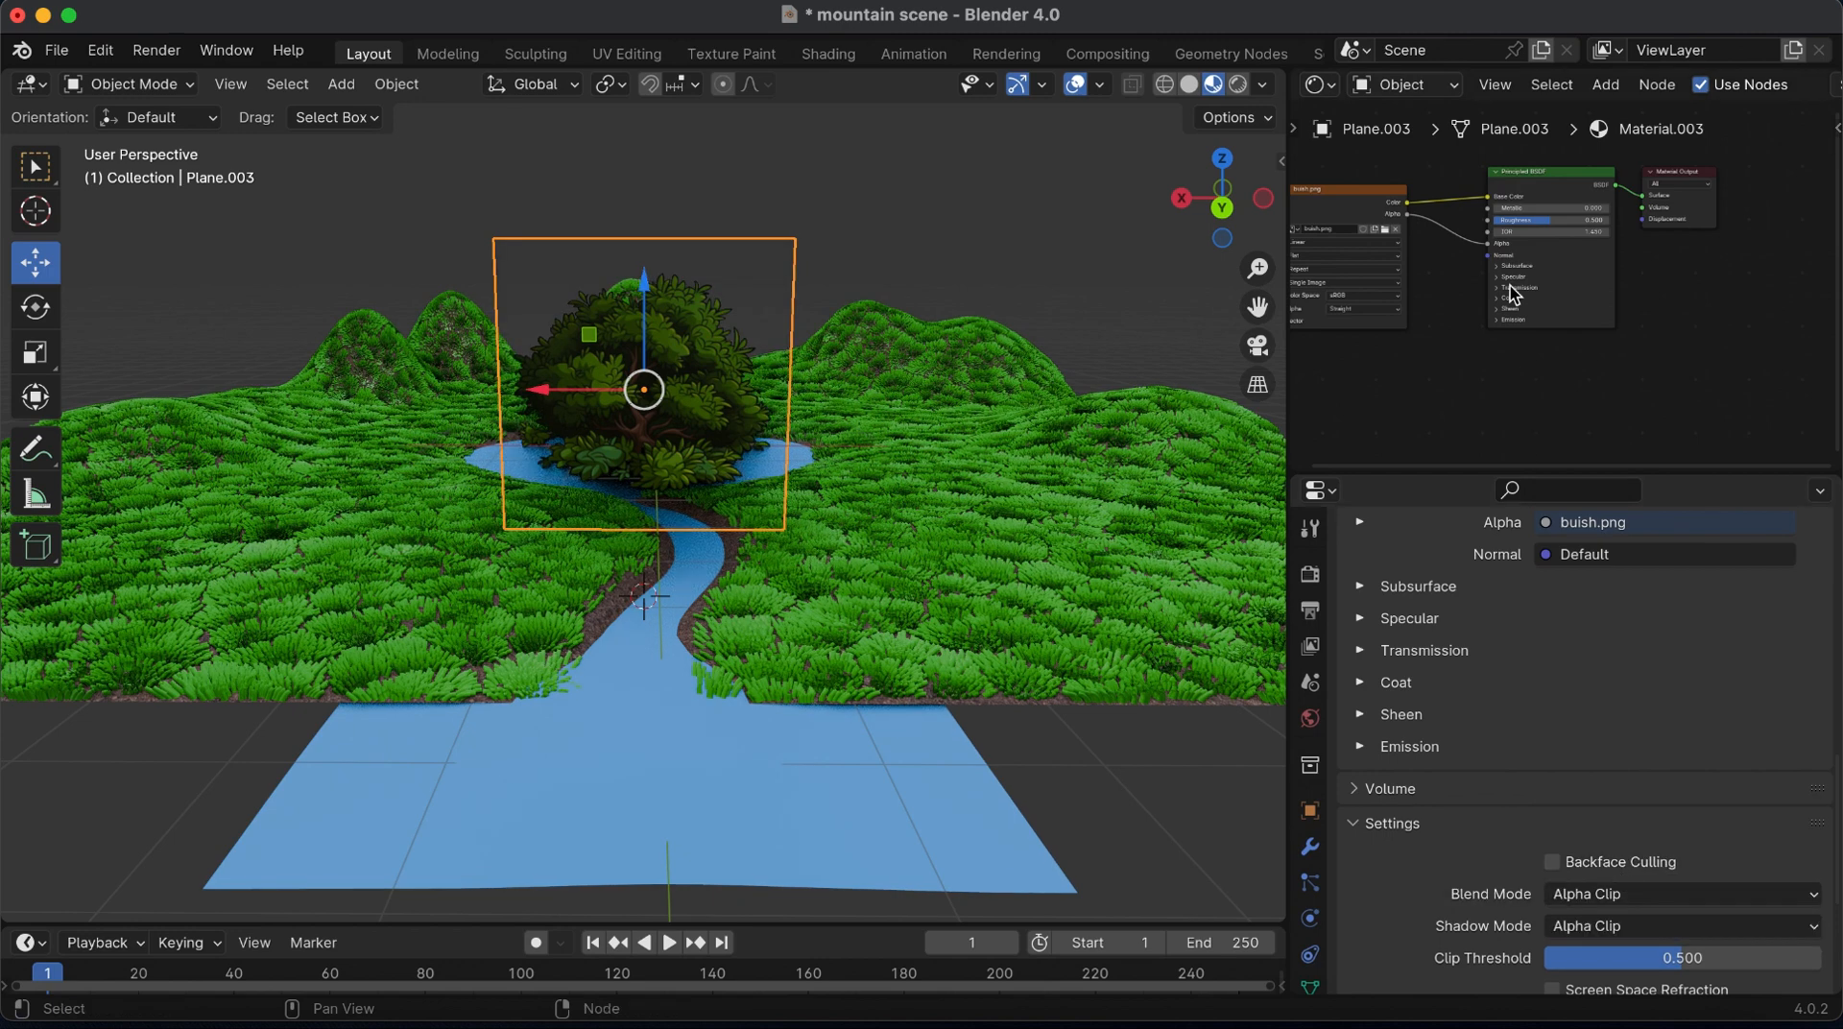
Connect the bush image's Color output to the Emission color and set the emission strength to 0.2
click(1502, 321)
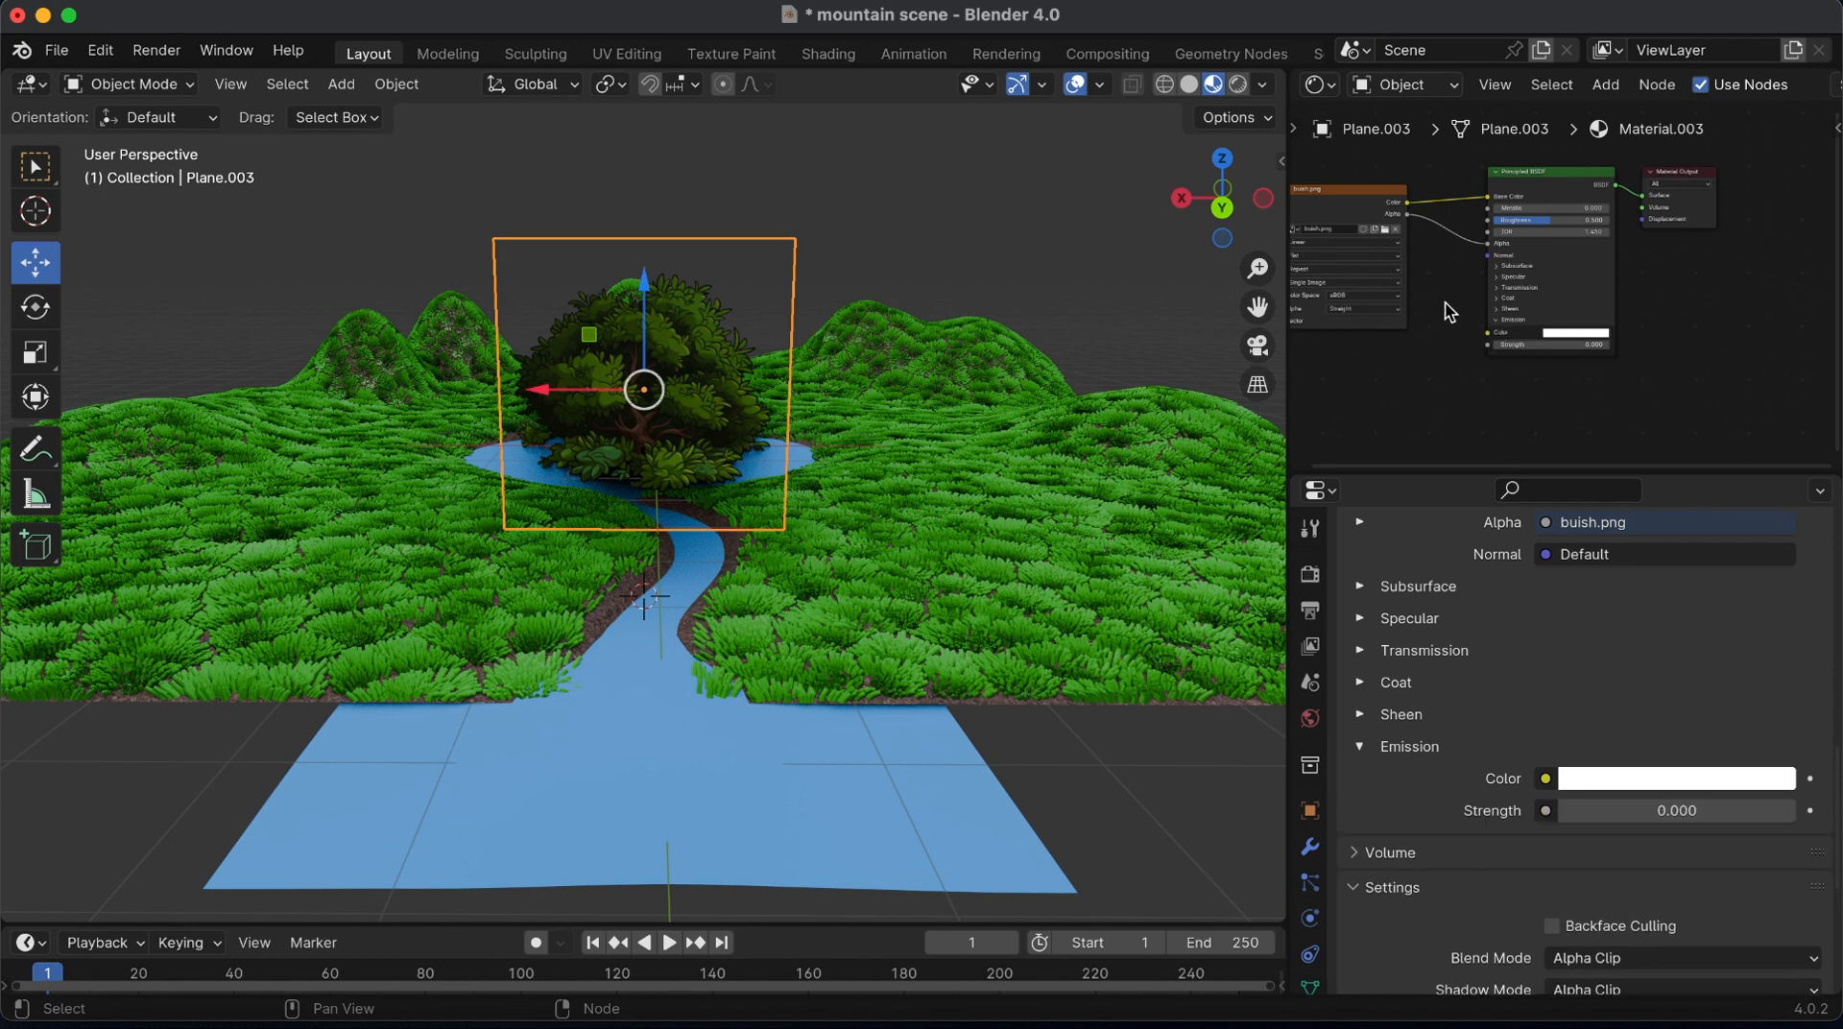
drag(1407, 203, 1488, 333)
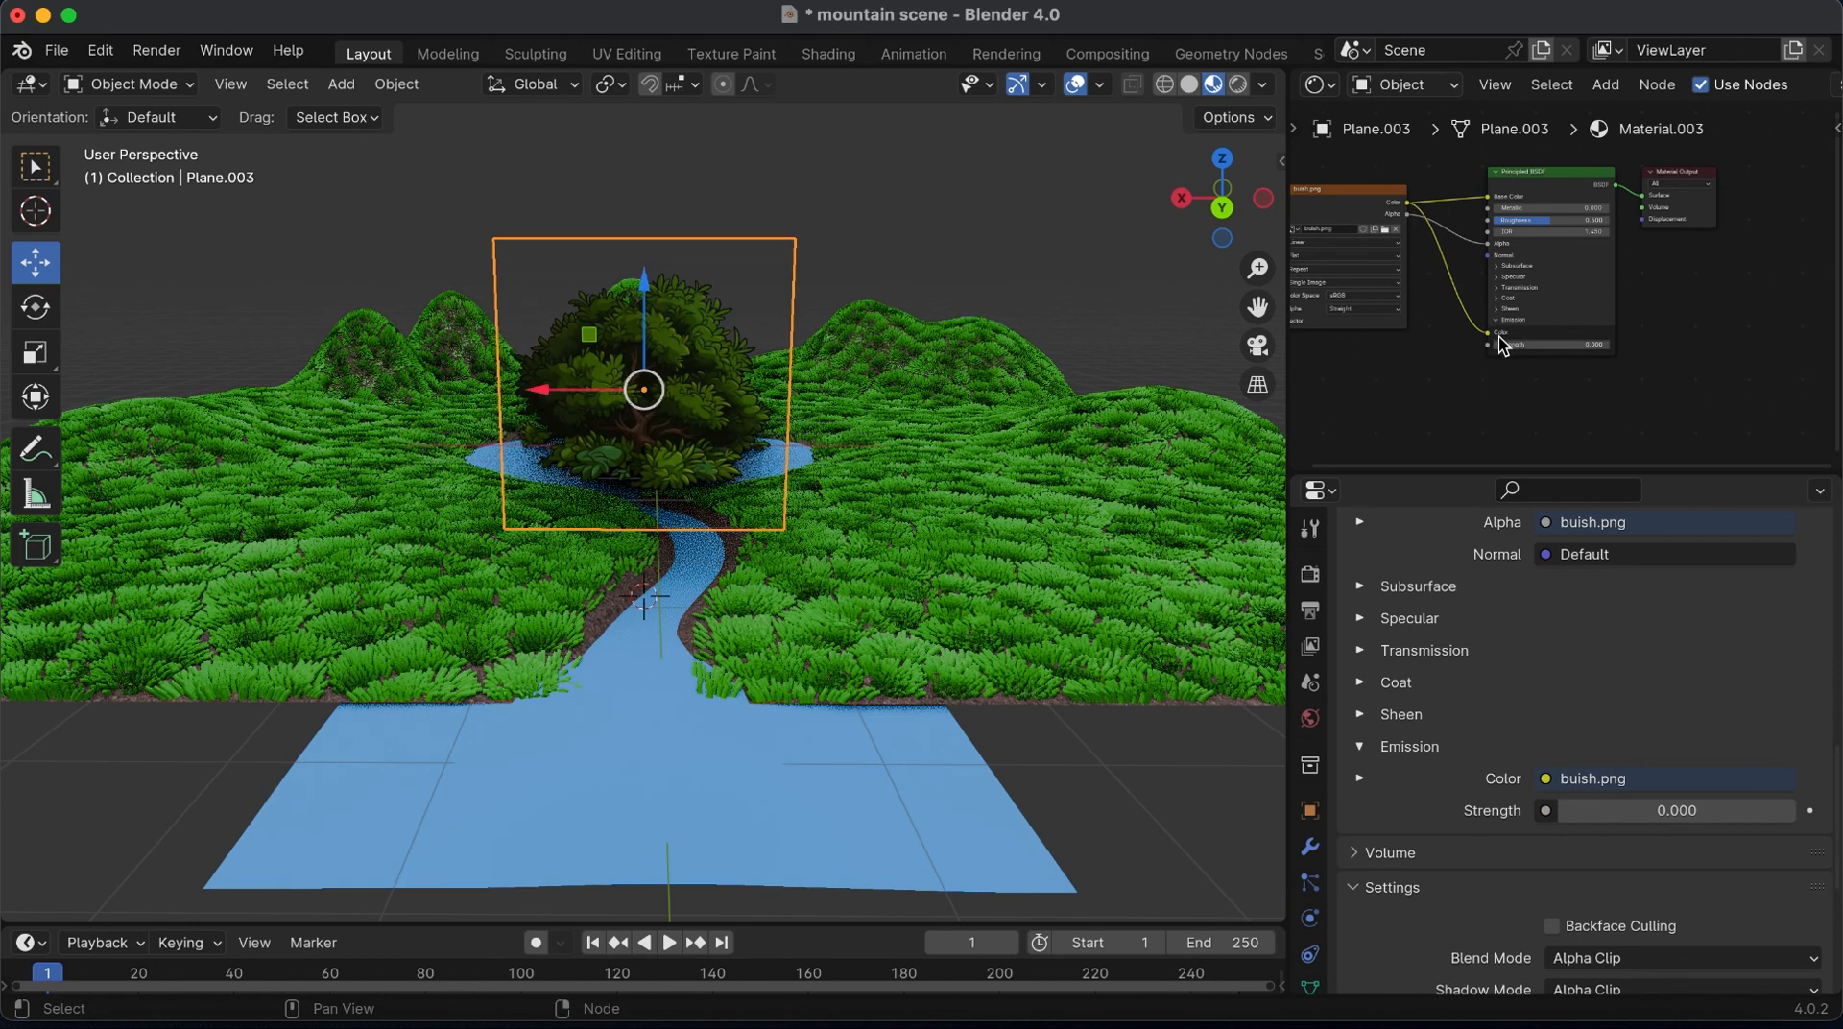
text(0.2)
key(Return)
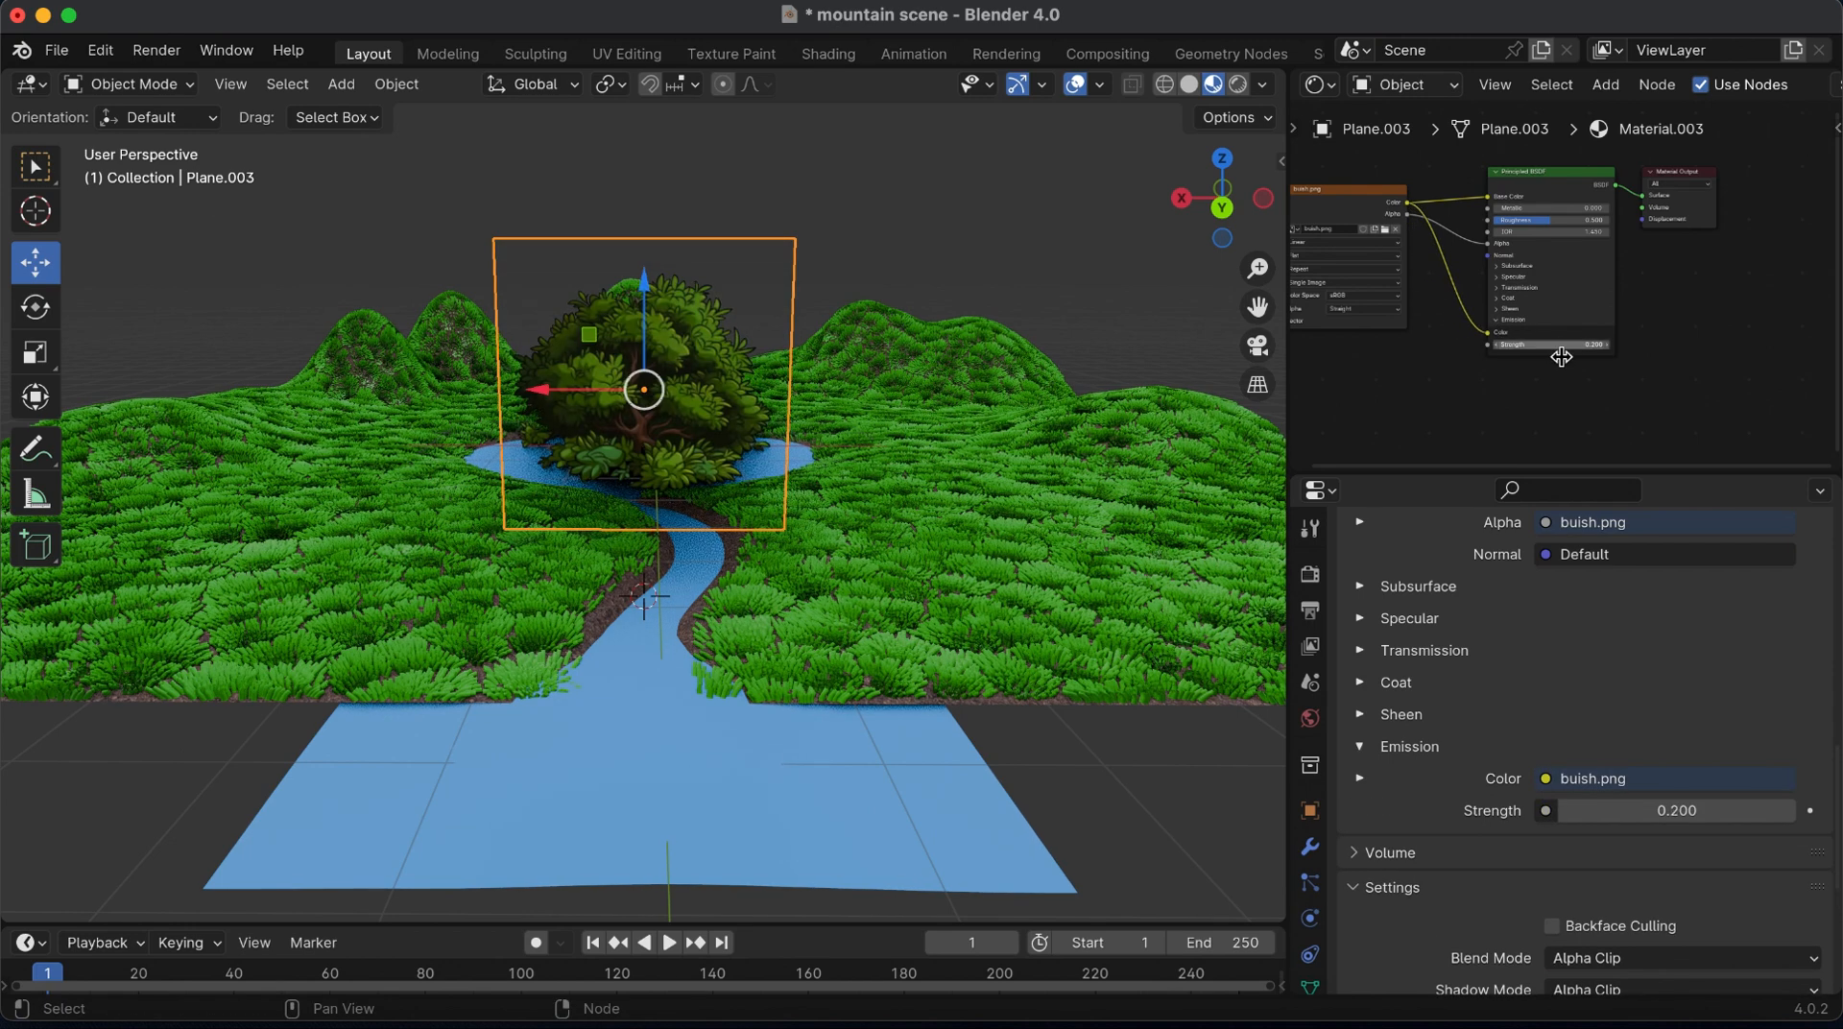
Try an emission strength of 1 on the bush material and settle on 0.5
scroll(1569, 288, up, 1)
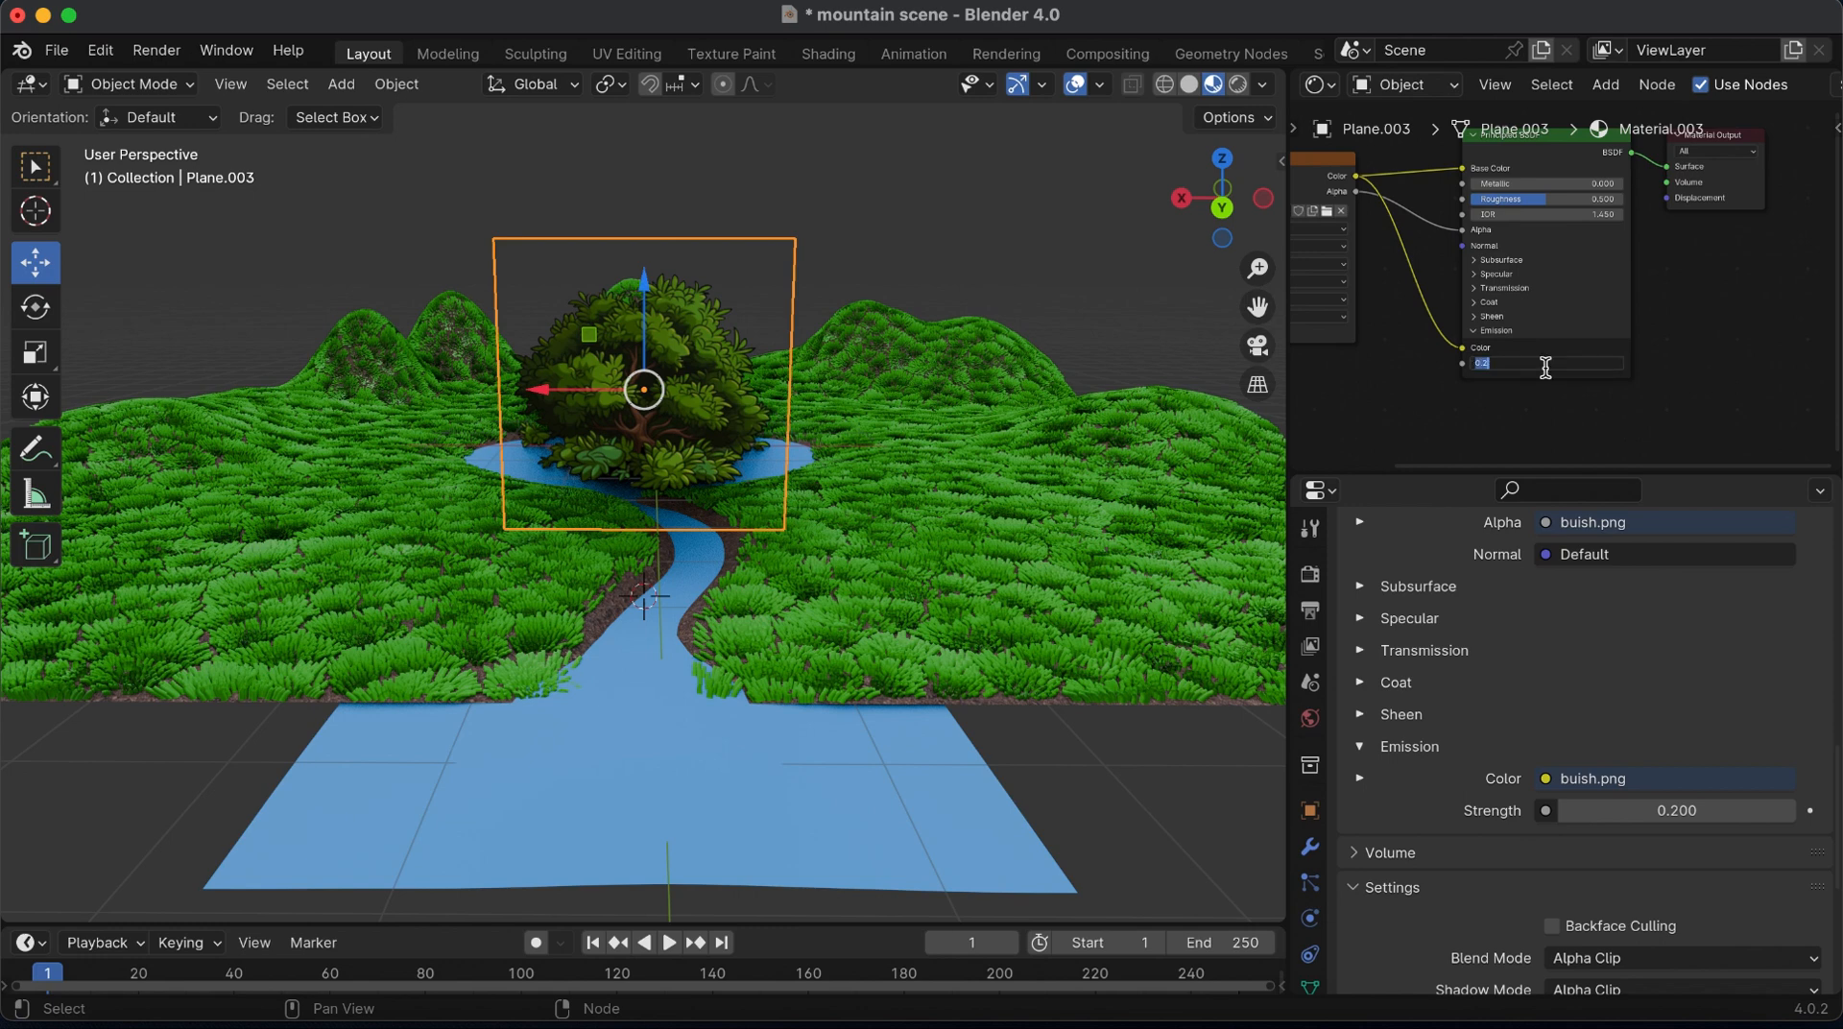
text(1)
key(Return)
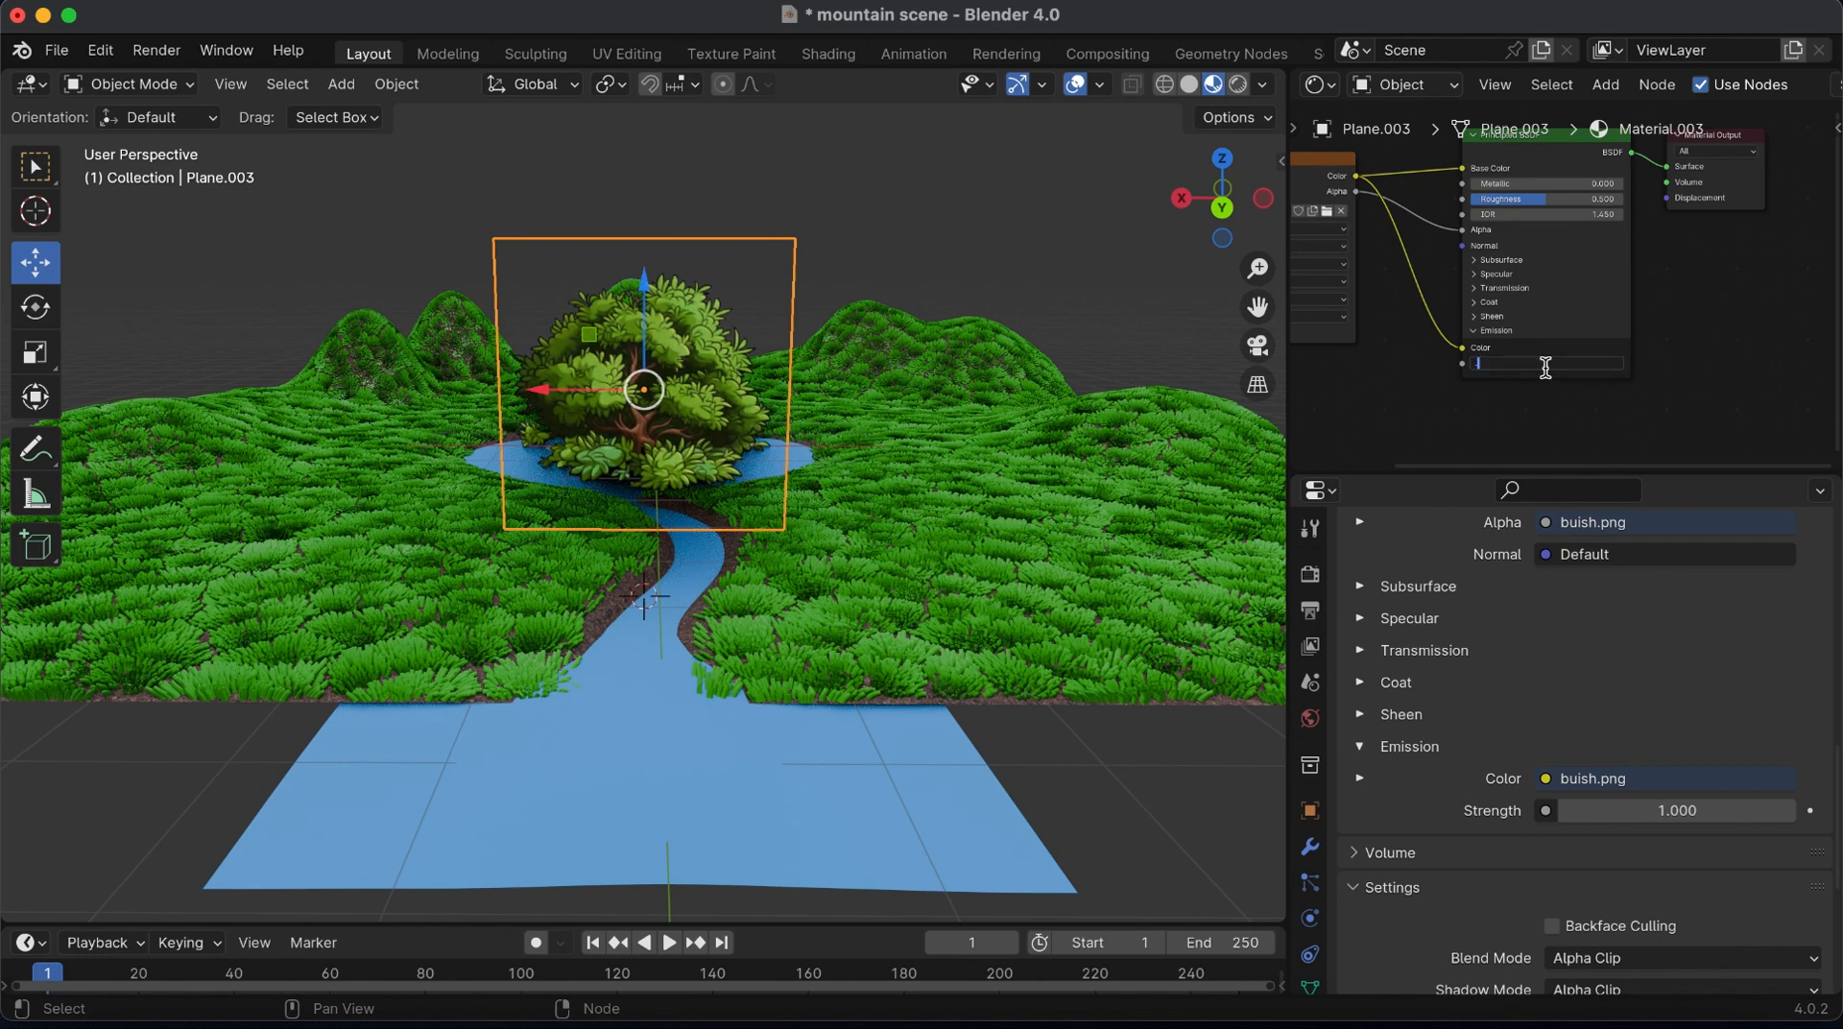
key(Return)
Scale up the bush plane, move it along X to the river's left bank, lower it to the grass and preview its material
click(1188, 84)
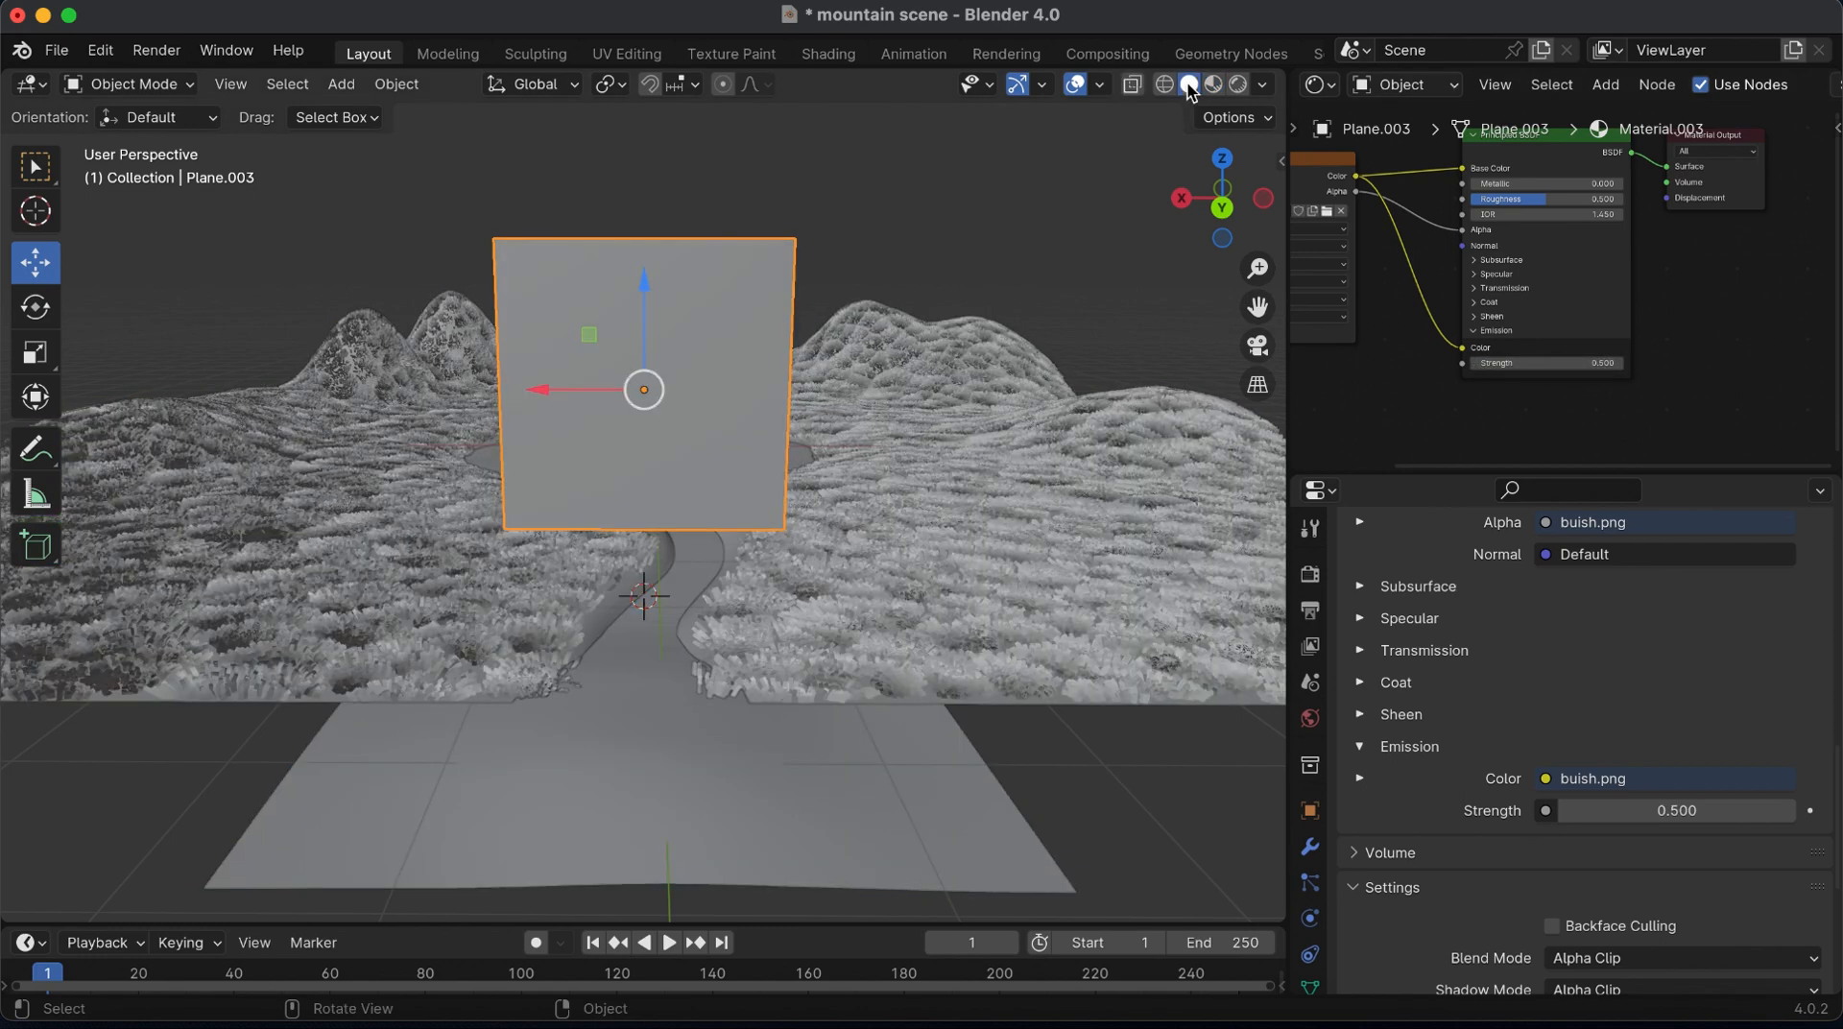
key(s)
click(946, 502)
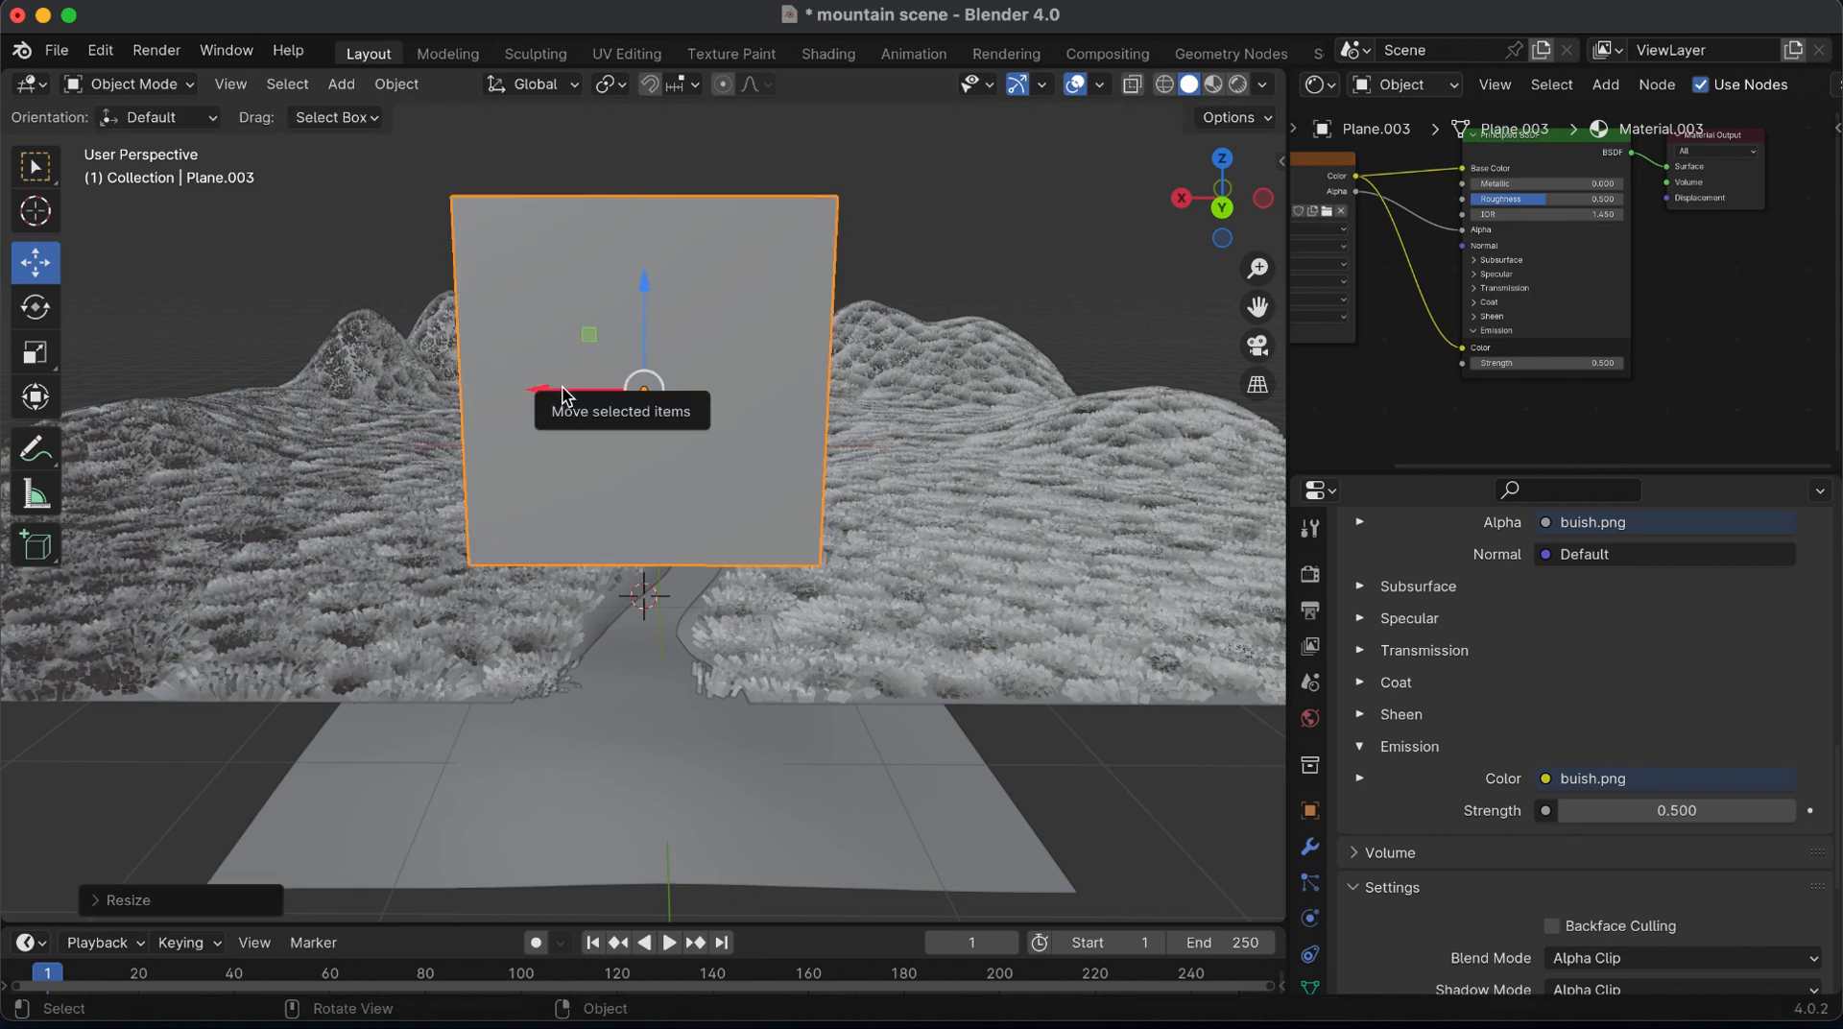
drag(564, 394, 299, 384)
drag(385, 289, 385, 362)
click(1214, 85)
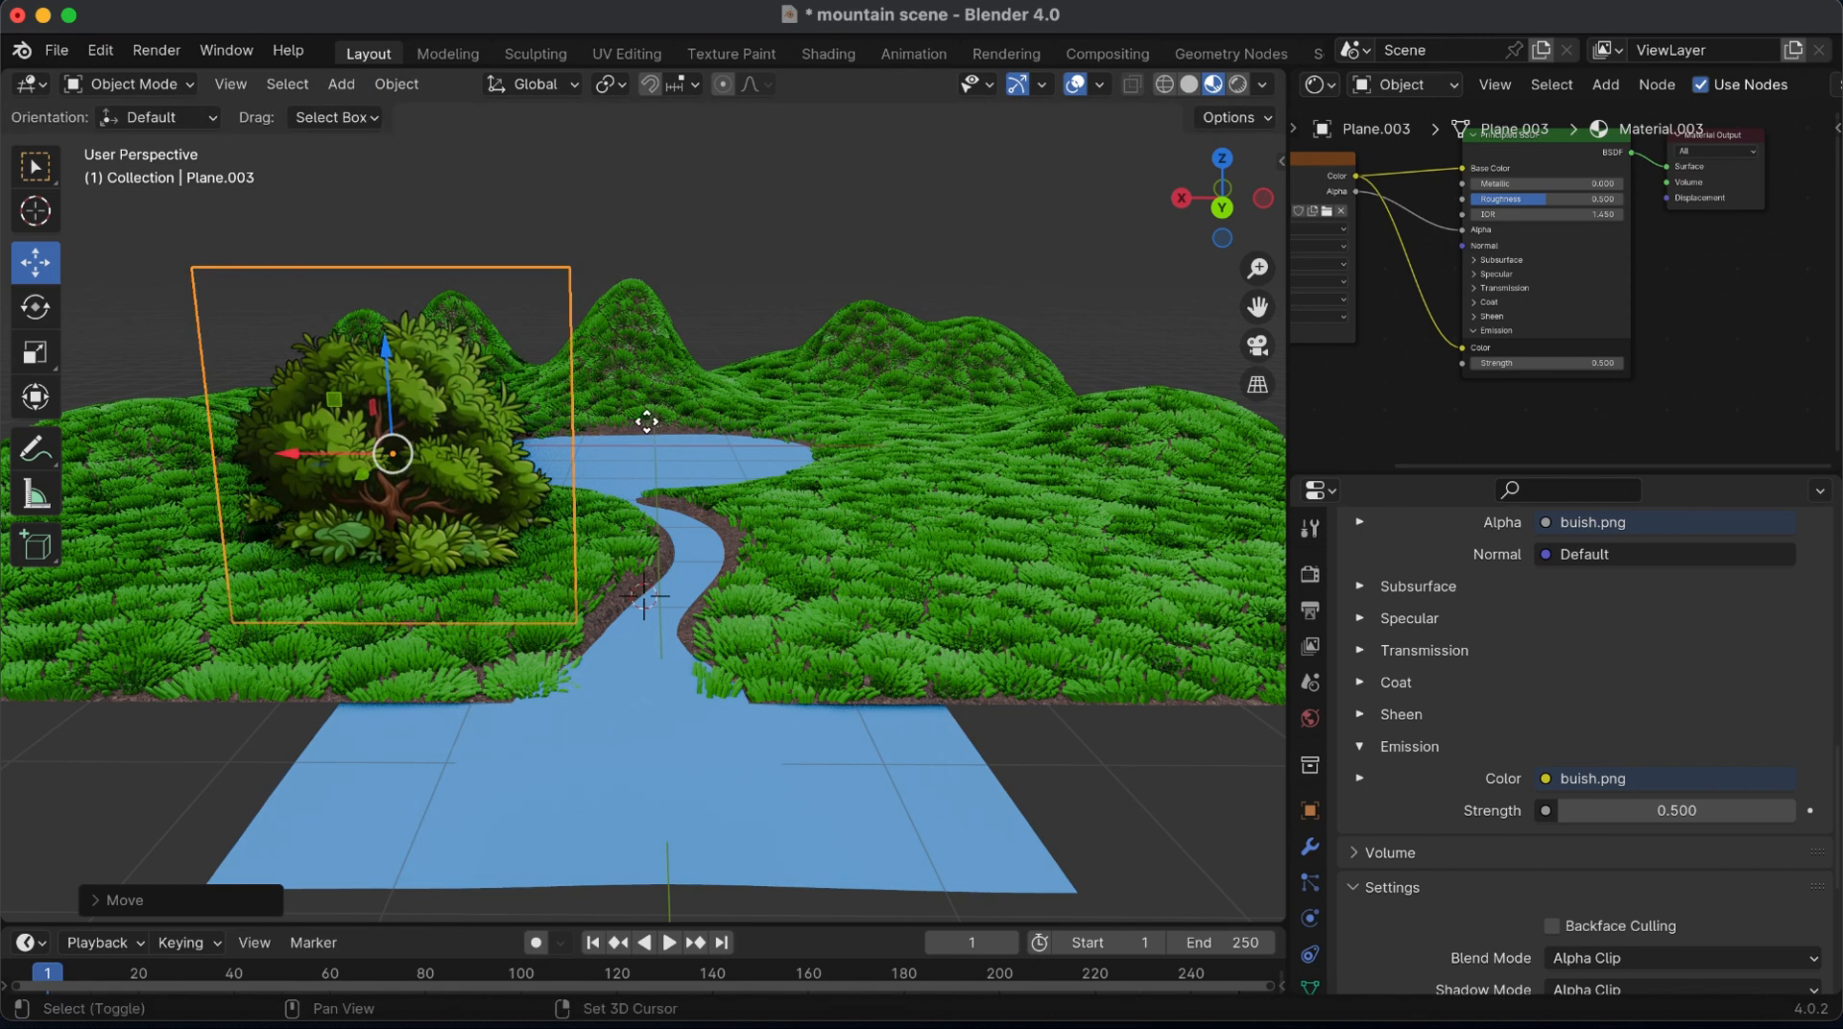
Duplicate the bush along the X axis by about 4 m onto the opposite bank of the river
key(shift+d)
key(x)
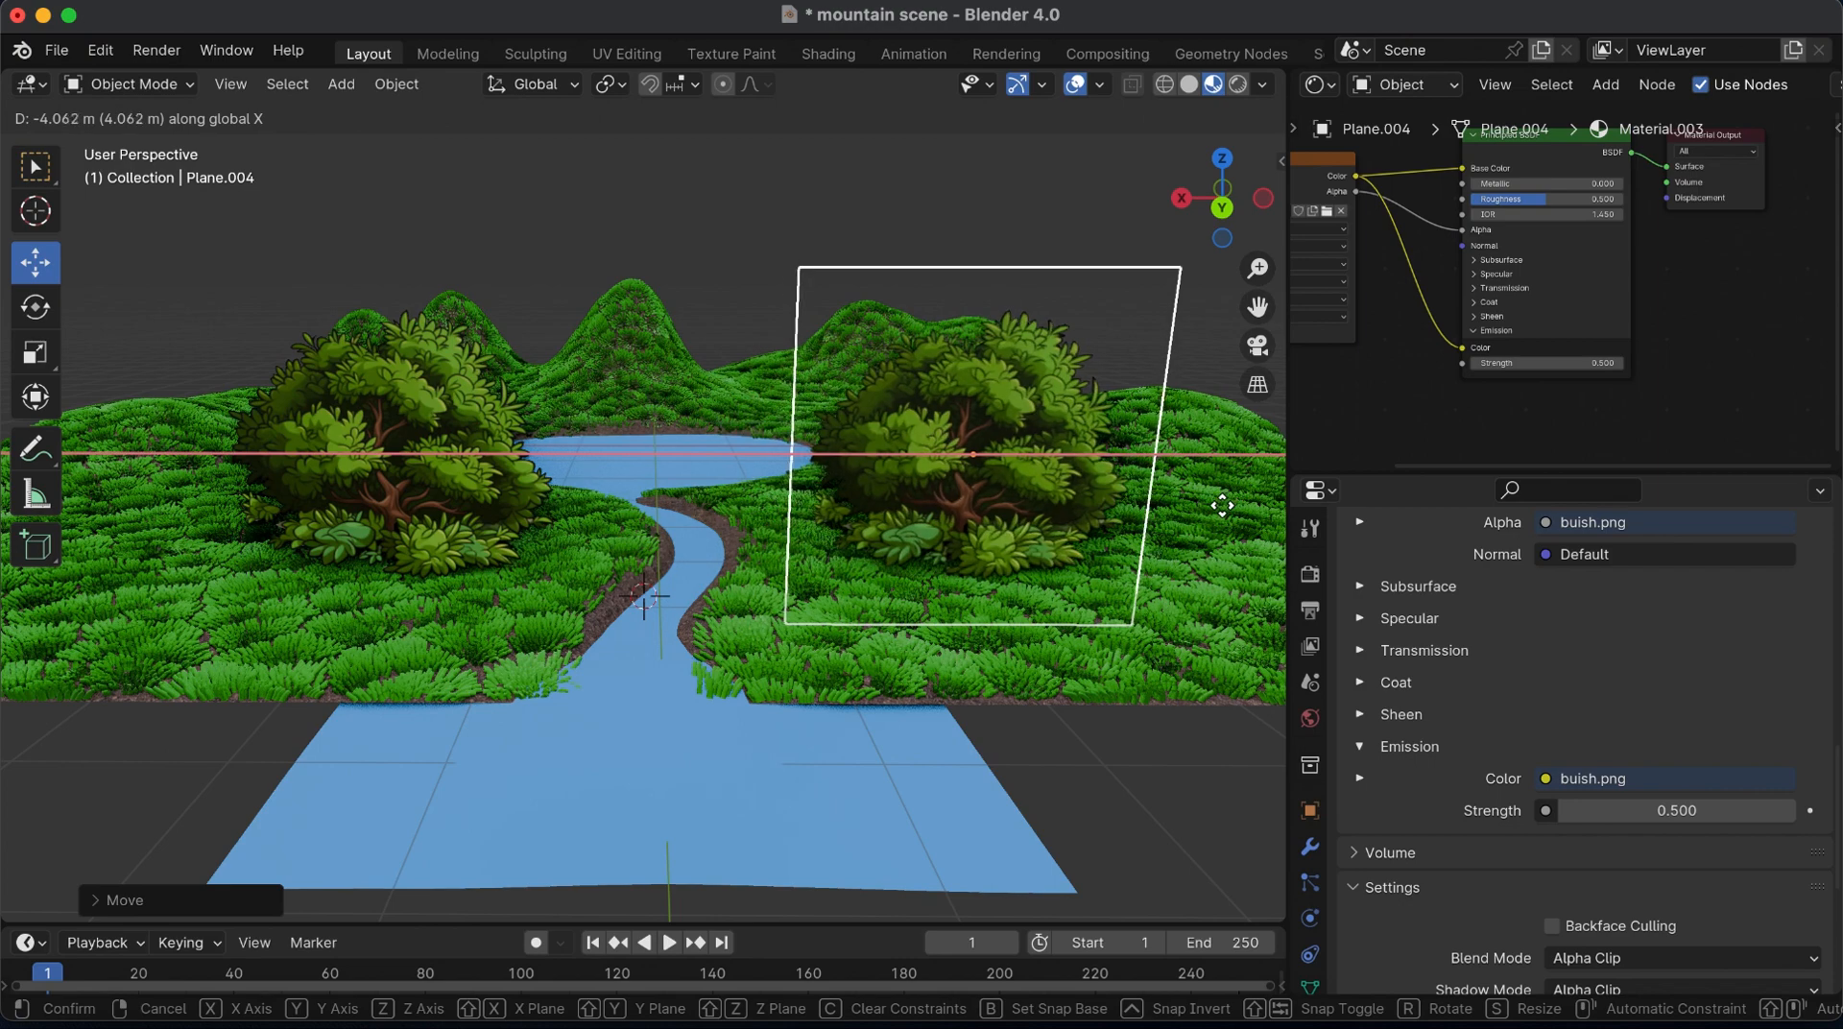
click(1217, 506)
In top view with solid shading, duplicate the bush about 4.5 m back beside the lake, and copy that one across to the lake's other side
drag(1258, 268, 1258, 317)
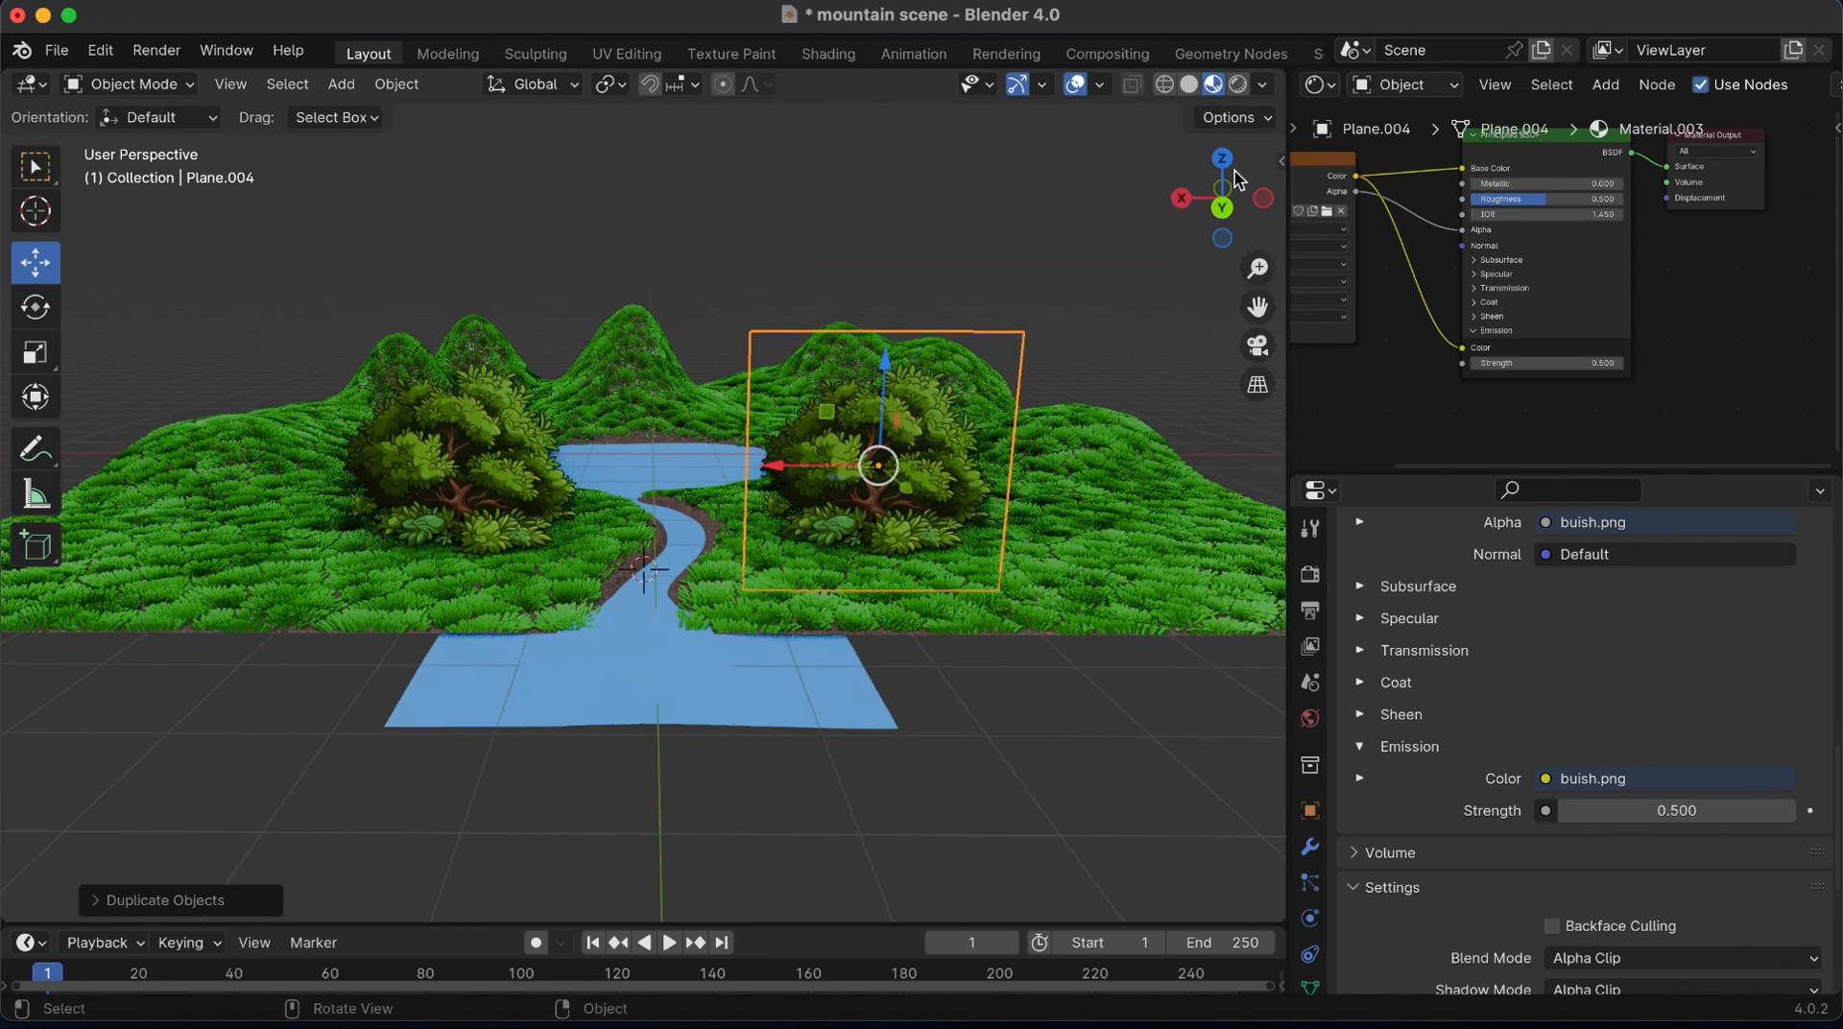
click(1224, 161)
click(1188, 84)
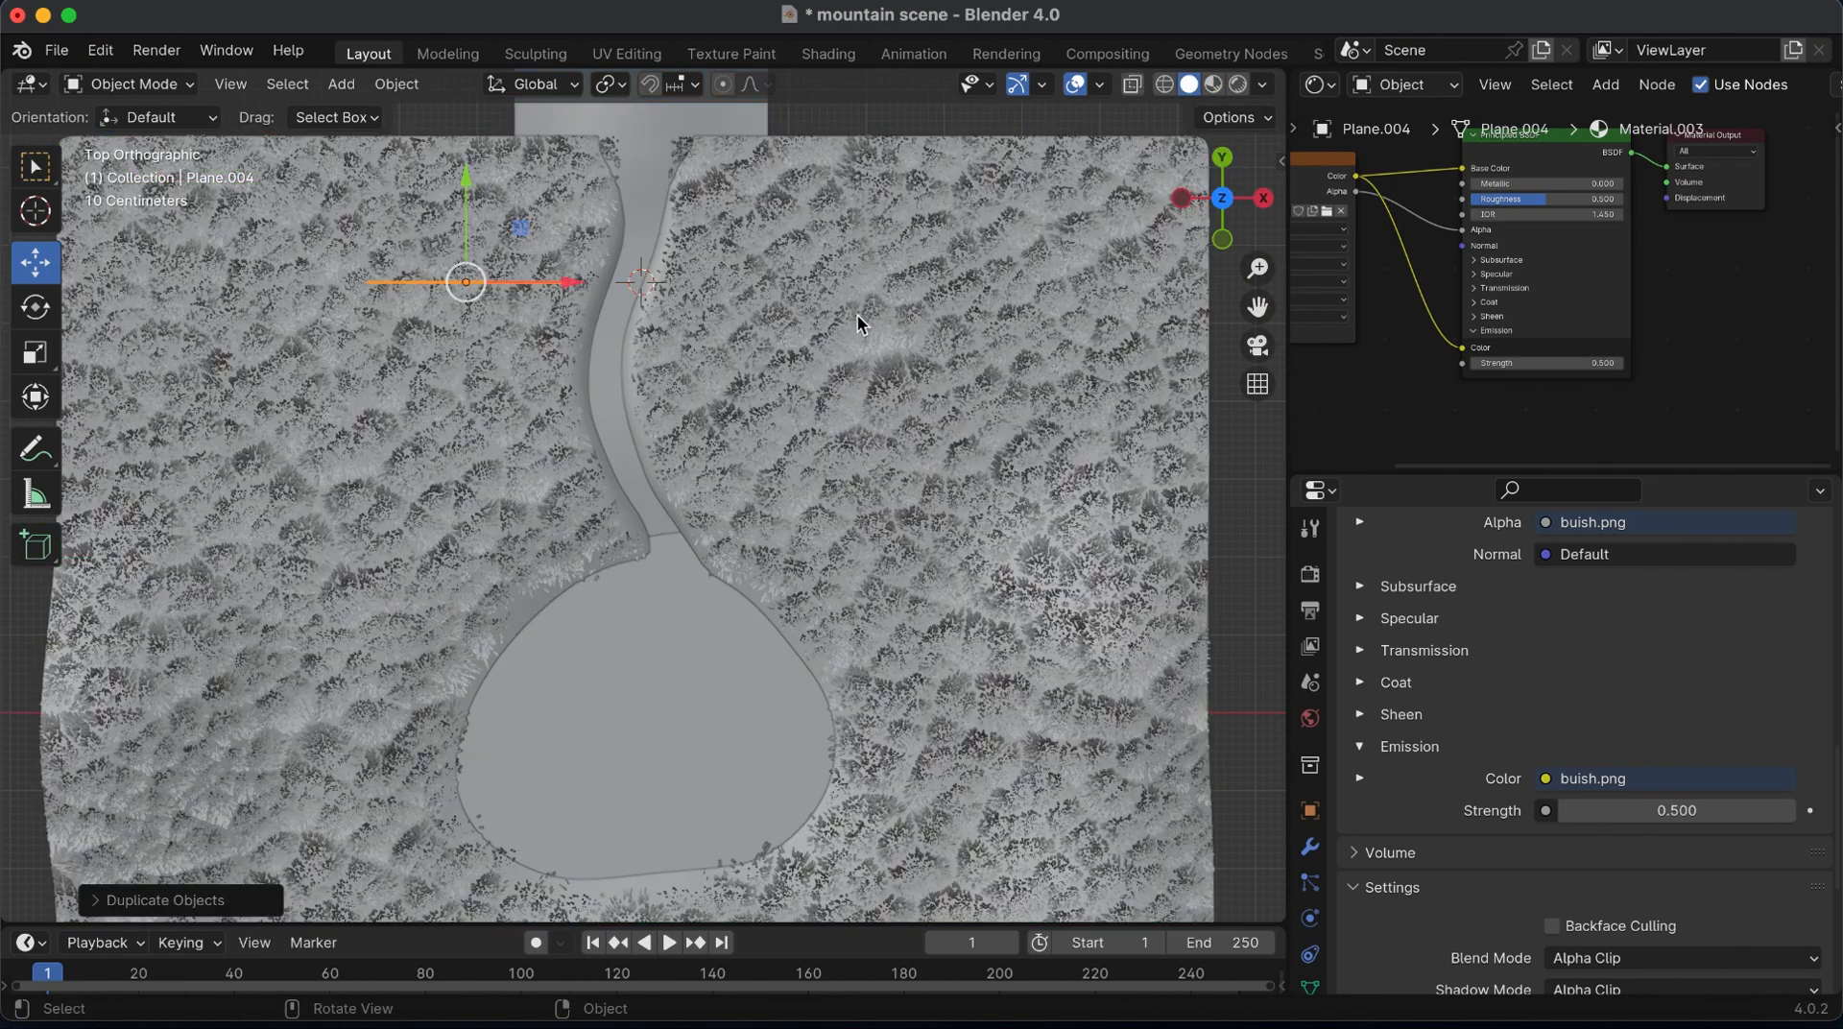
key(shift+d)
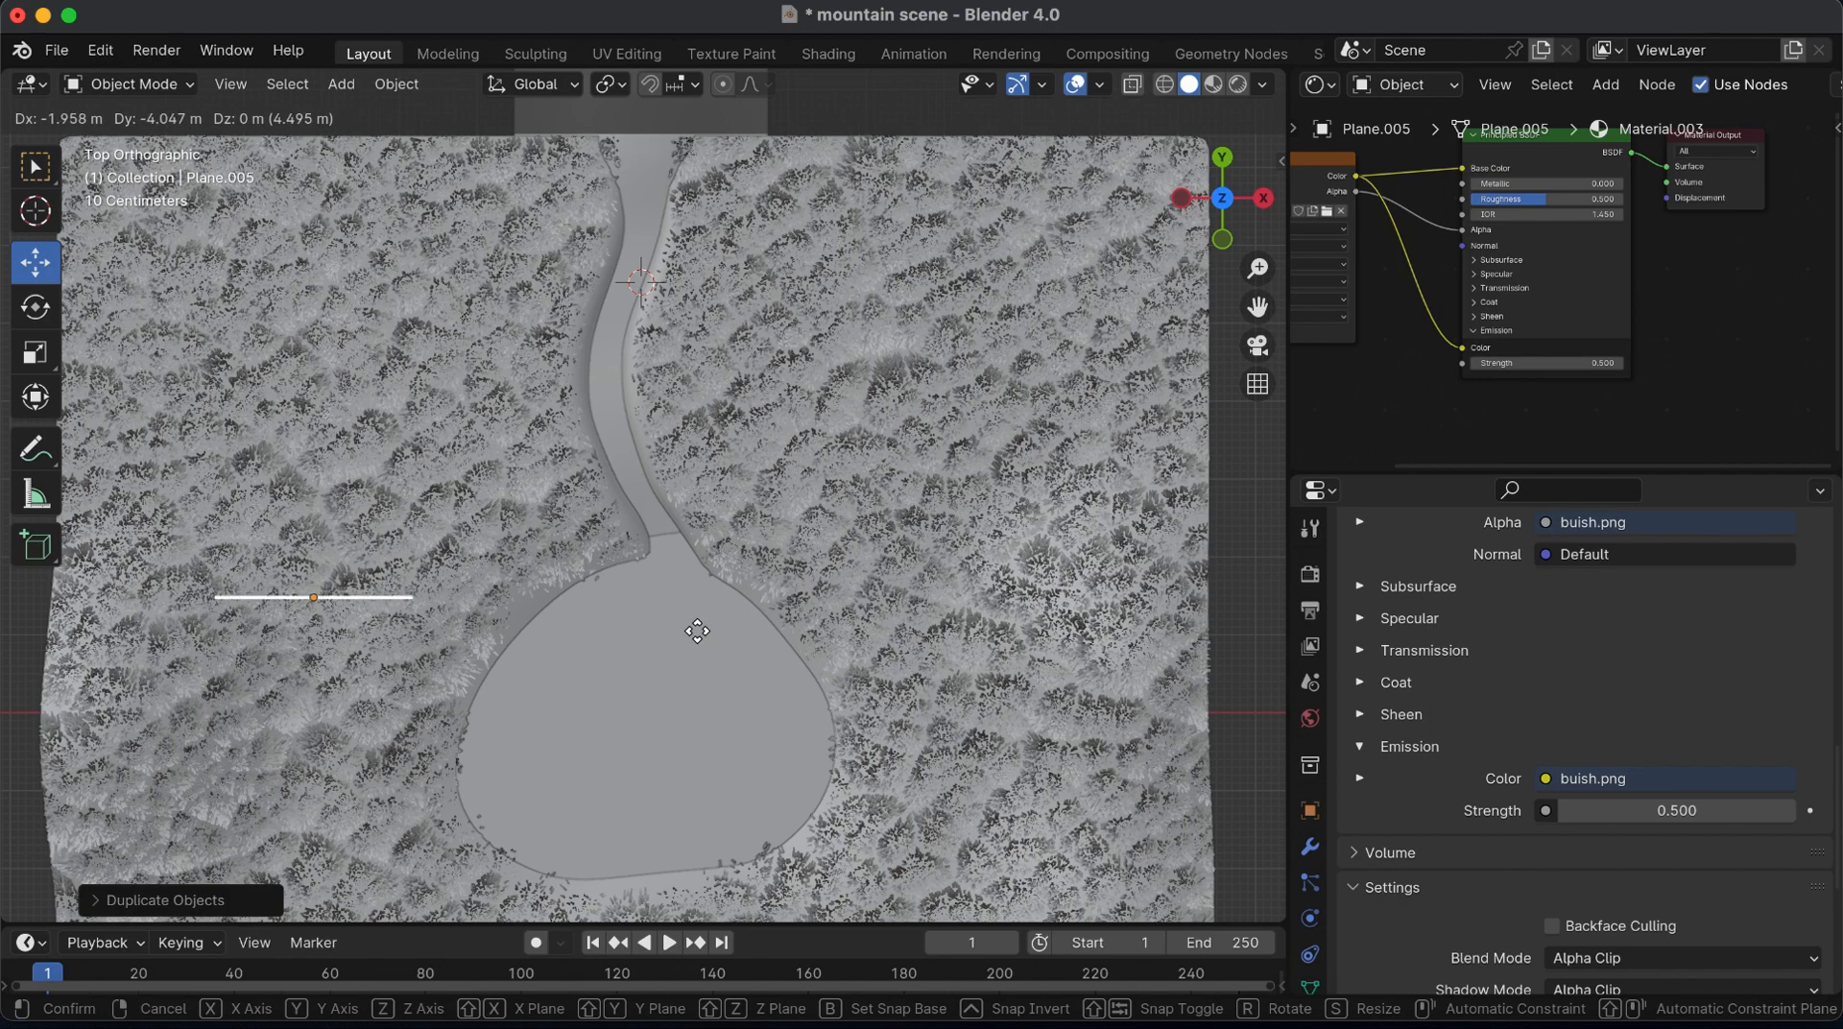
click(698, 630)
key(shift+d)
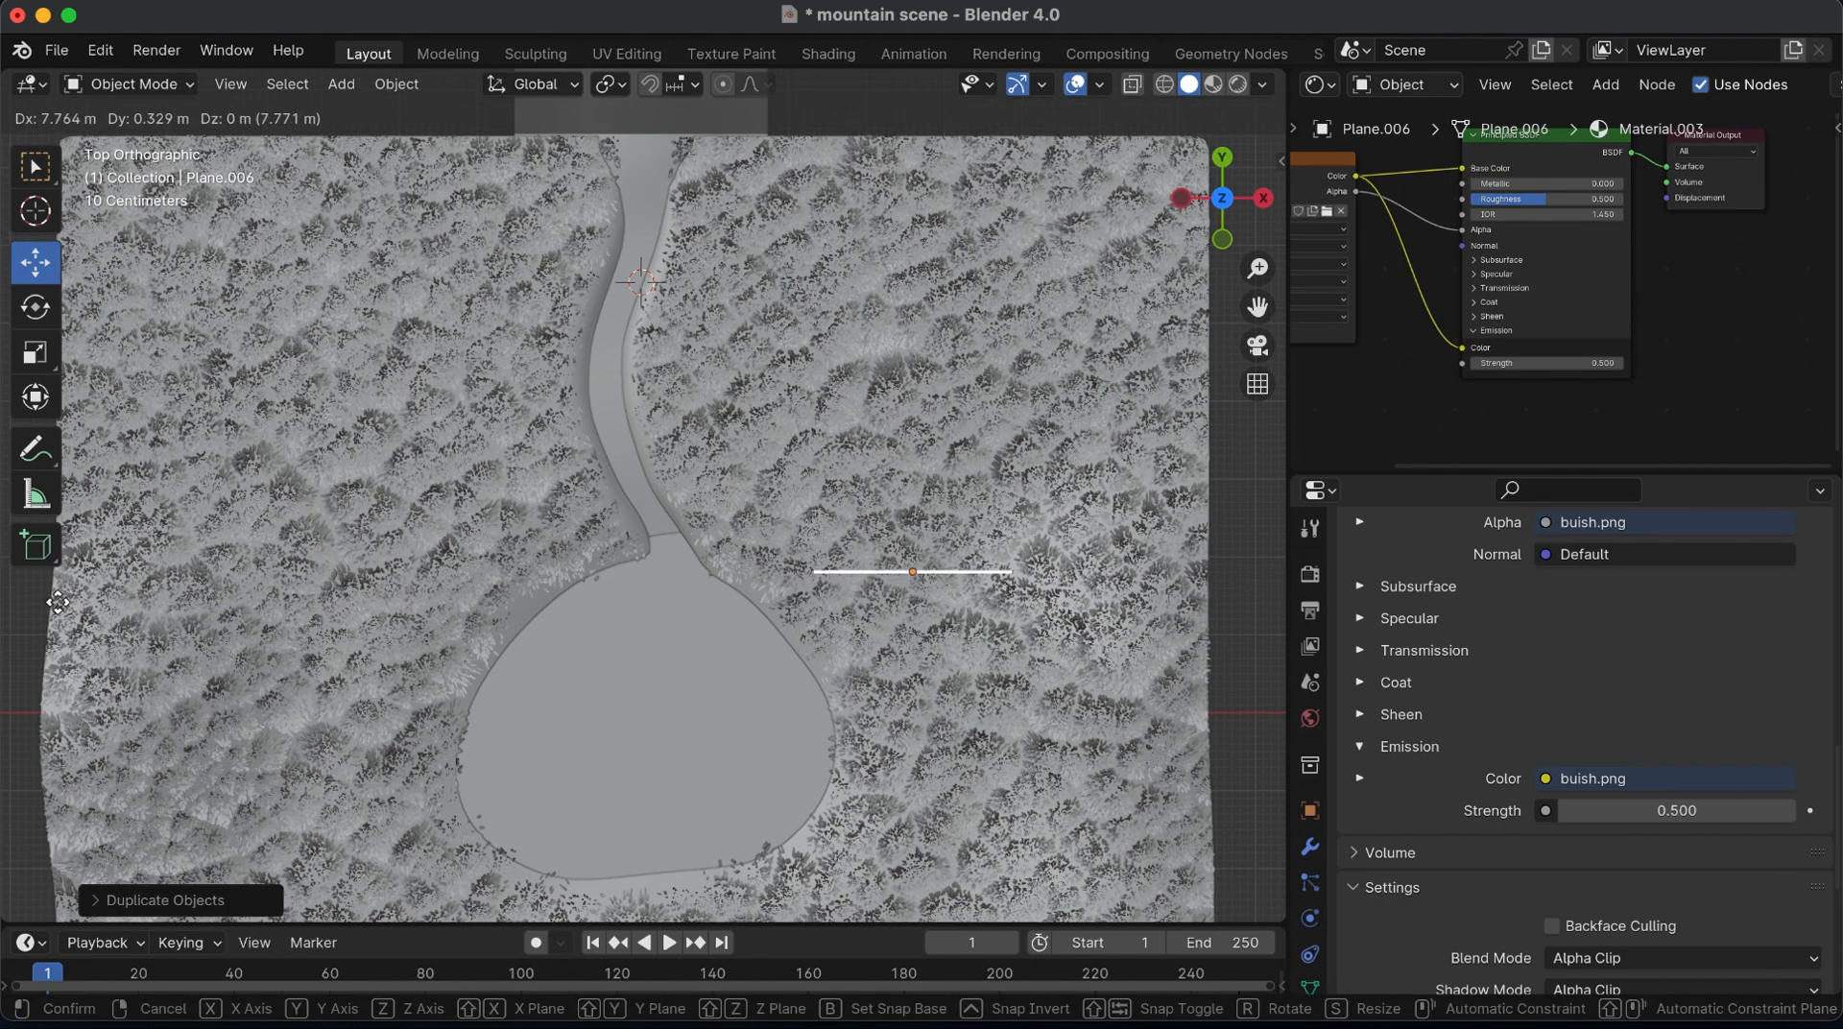
click(106, 595)
Return to a perspective Material Preview and move the newest bush copy outward along X, away from the front bush
mouse_move(1201, 197)
mouse_down()
mouse_move(1236, 123)
mouse_move(1440, 39)
mouse_move(1221, 202)
mouse_up()
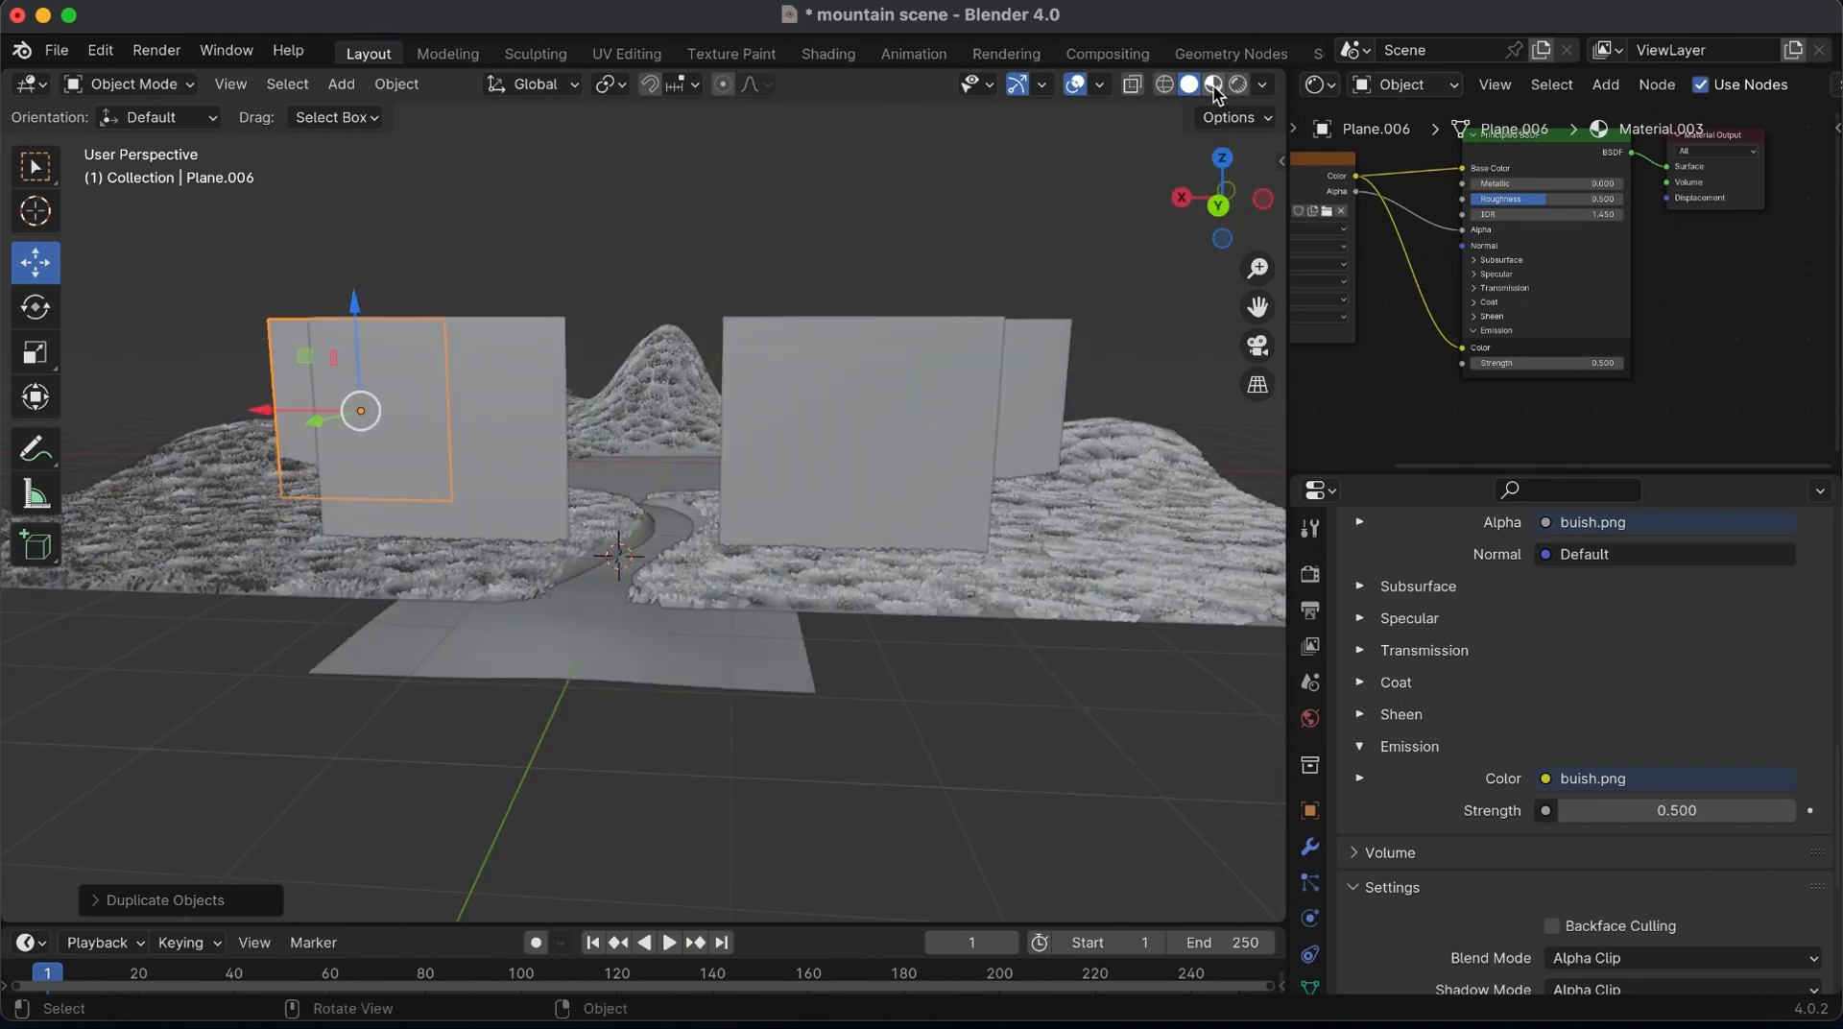
click(1215, 87)
drag(283, 408, 181, 399)
Move the rear bush on the right bank outward along X, scale it down and adjust its height on the hill
click(999, 397)
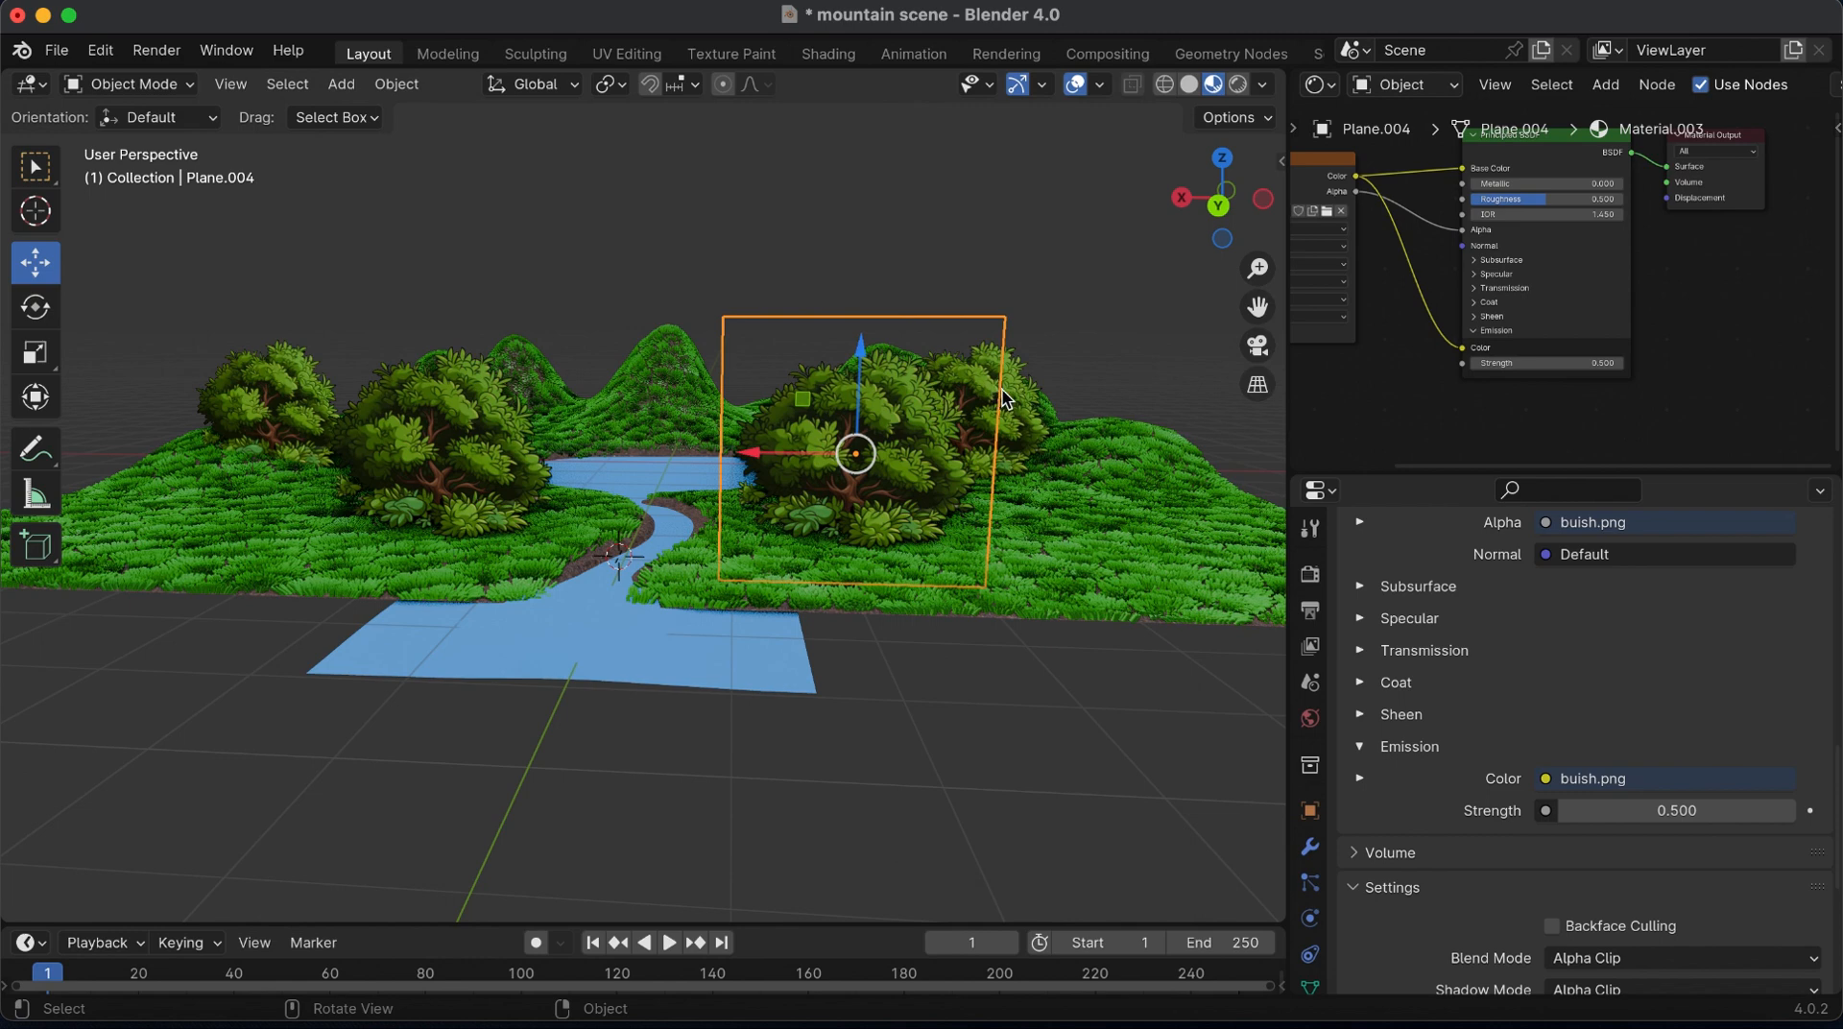
click(1029, 399)
drag(914, 411, 1012, 412)
key(s)
click(1157, 538)
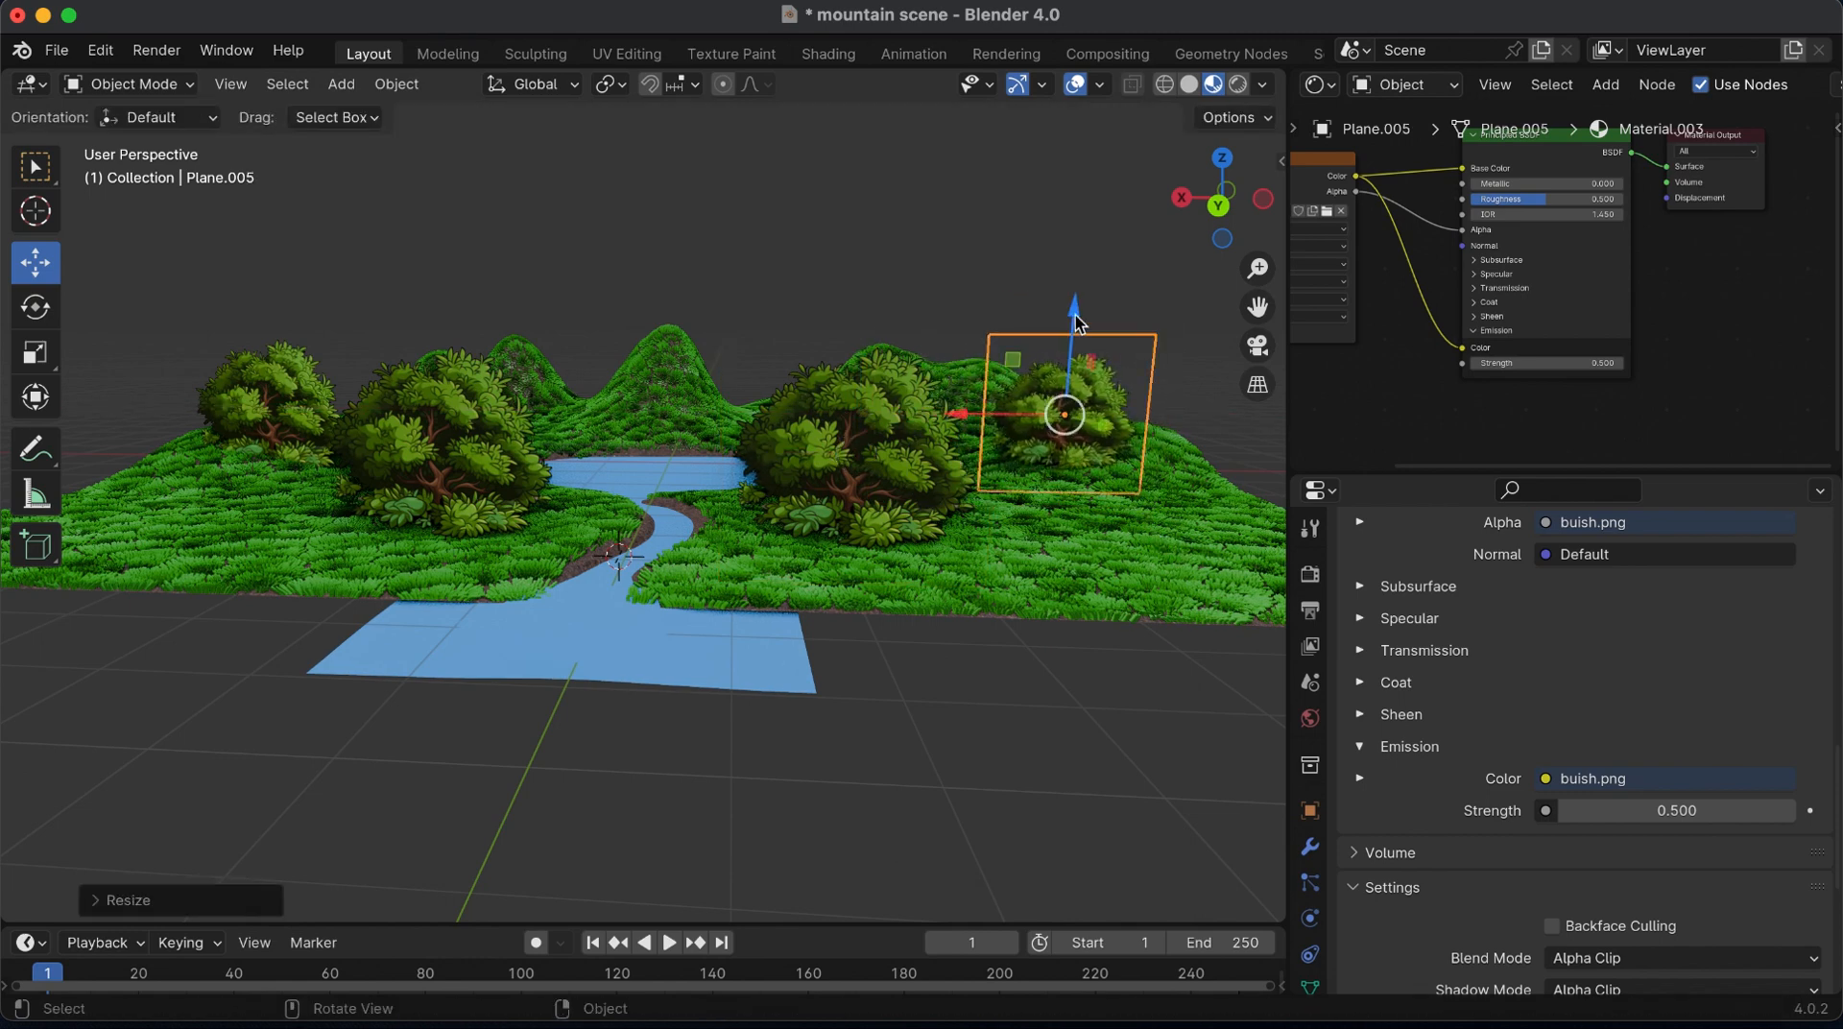
drag(1079, 324, 1076, 327)
From the back view in solid shading, add a camera, make it the active view and show its transform values
click(281, 384)
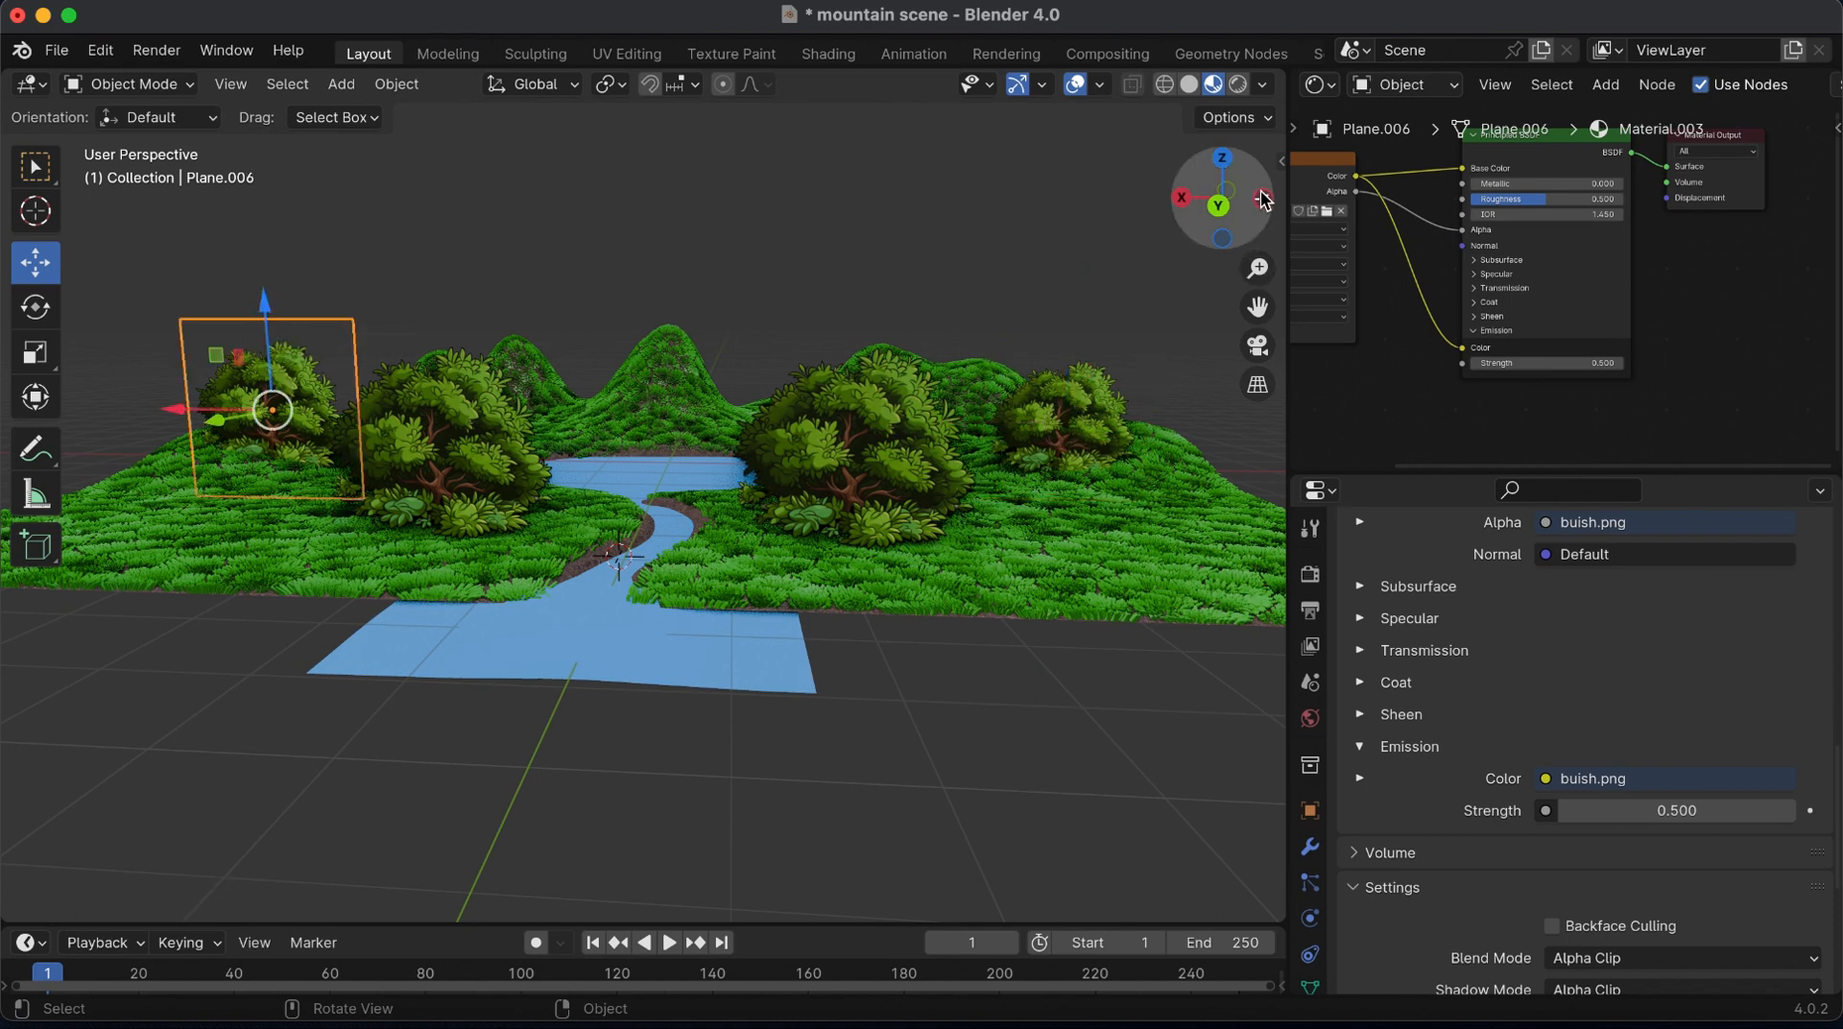
click(1189, 199)
click(1182, 199)
click(1188, 83)
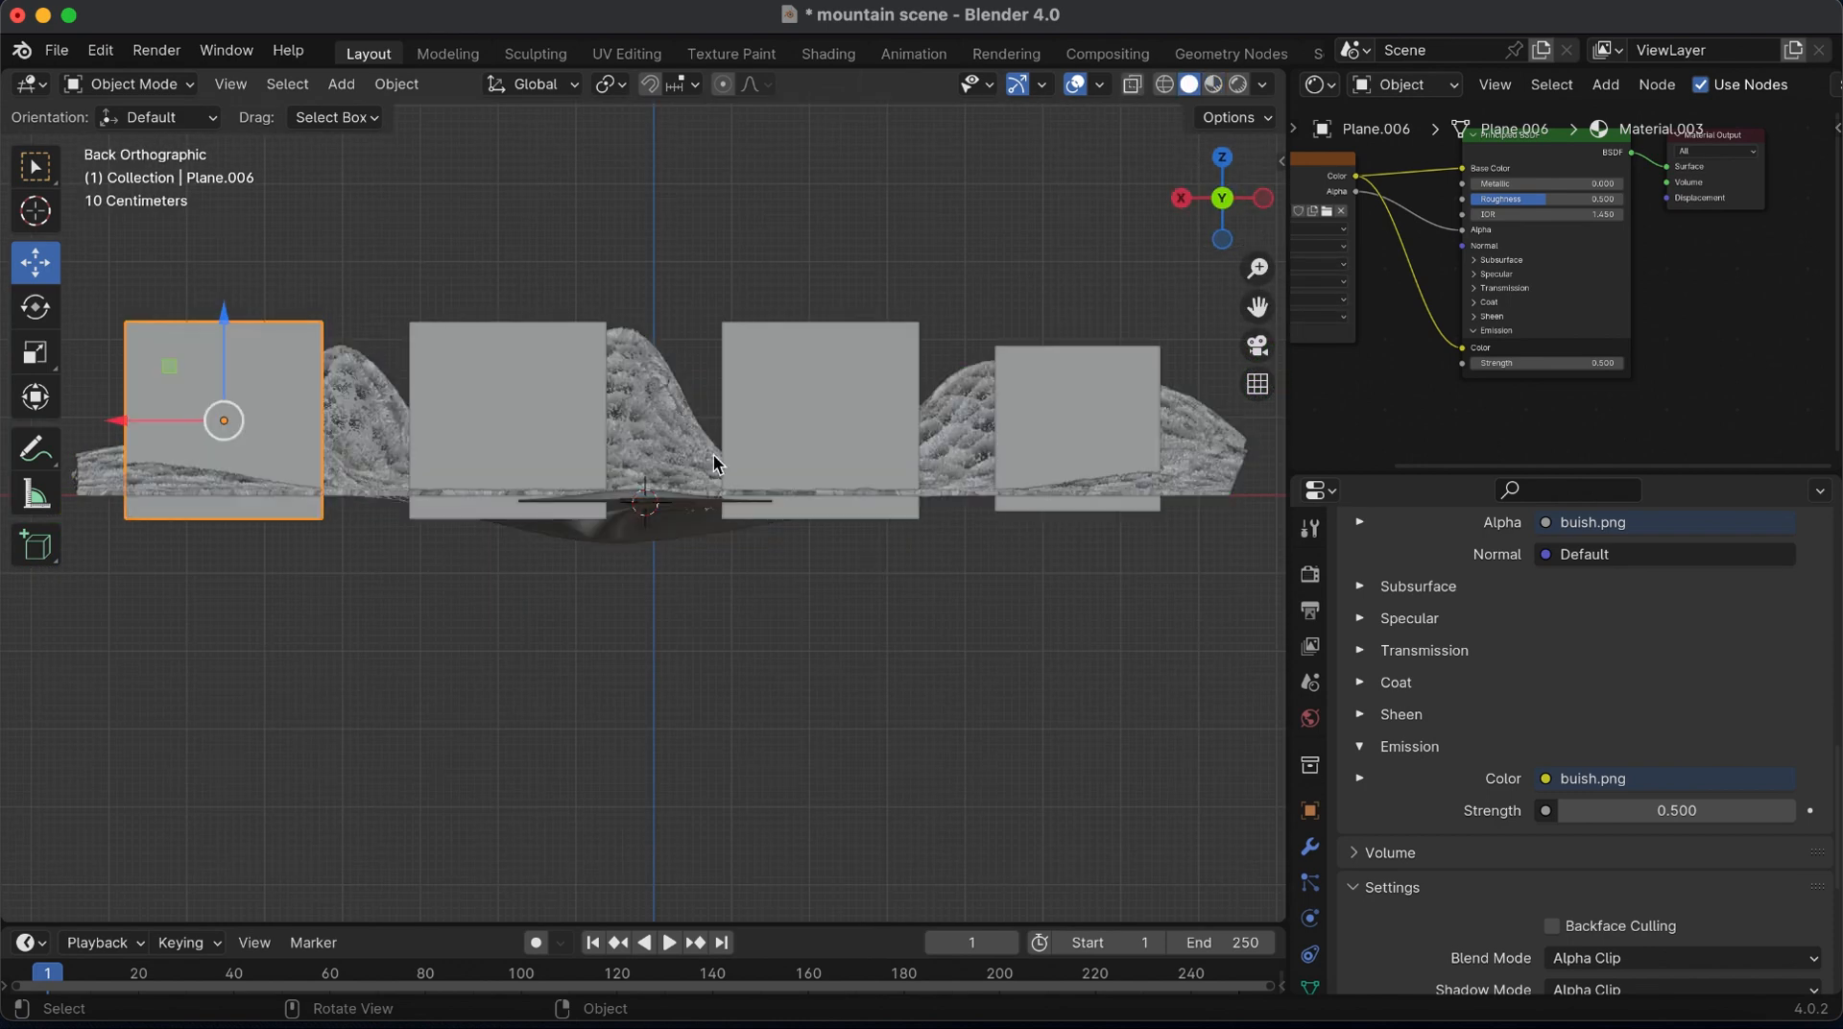
key(shift+a)
mouse_move(678, 502)
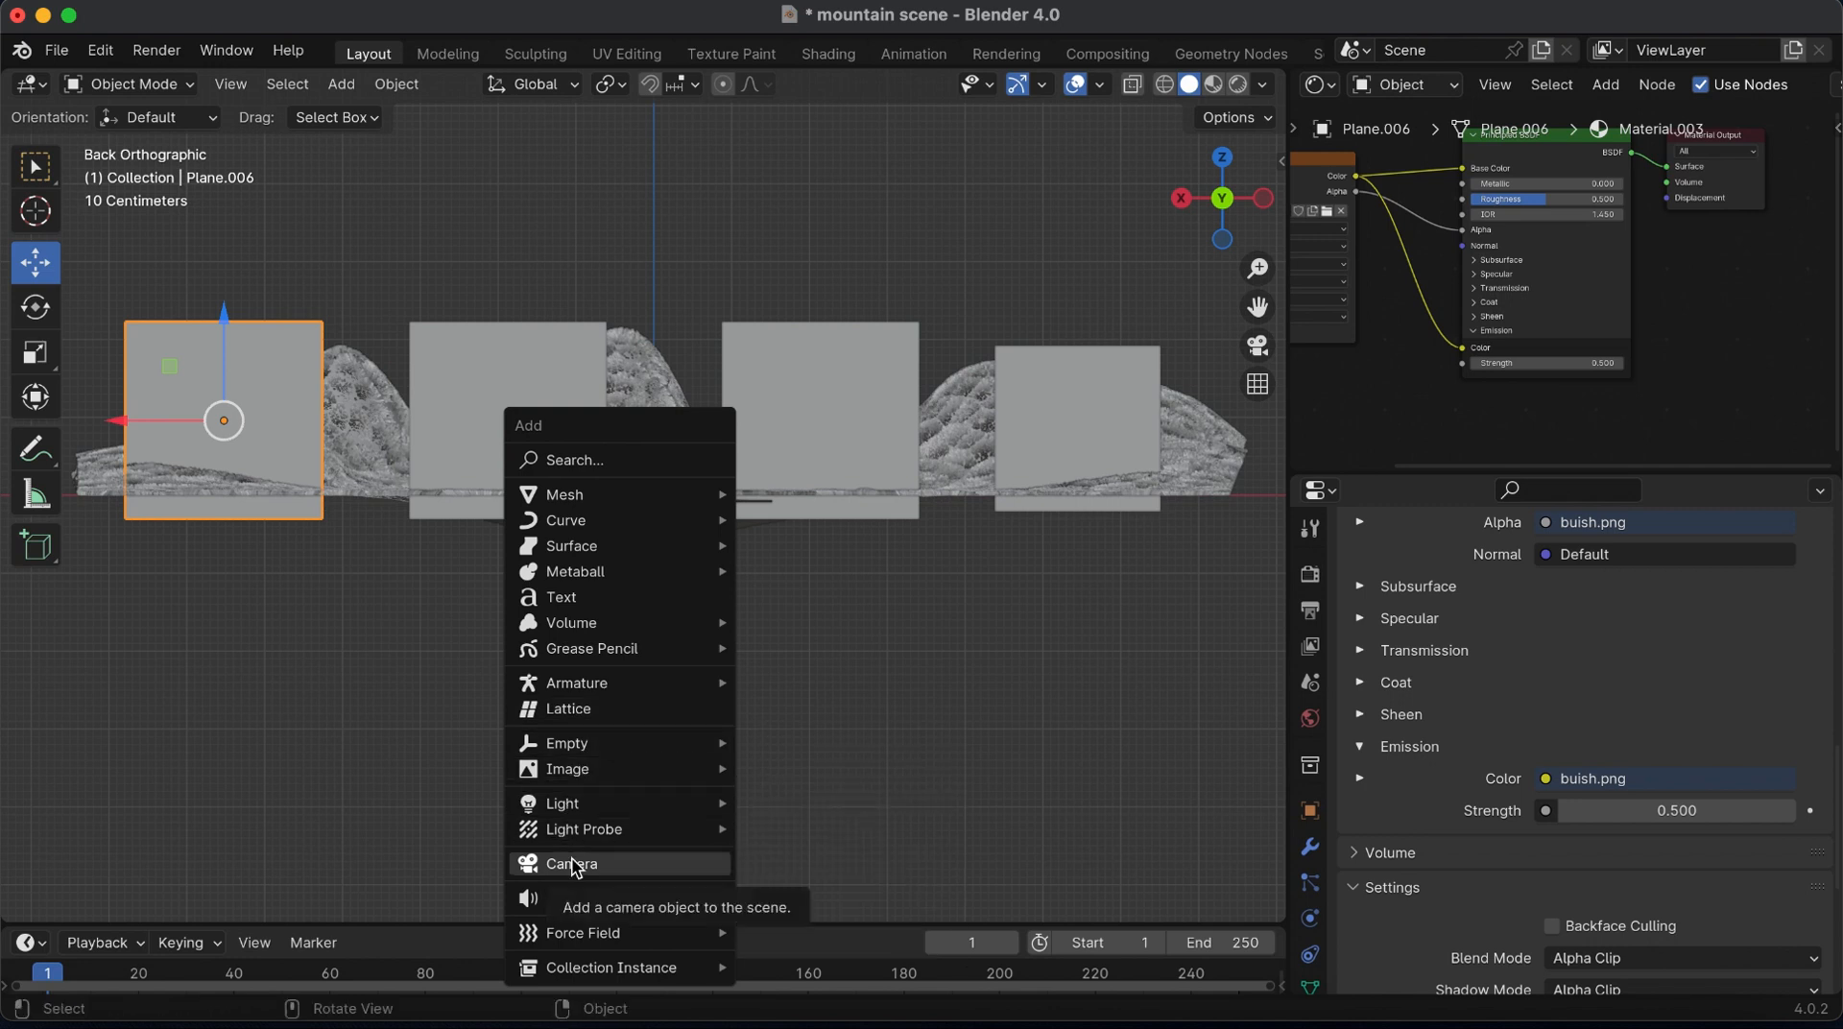
click(576, 863)
key(ctrl+KP_0)
key(n)
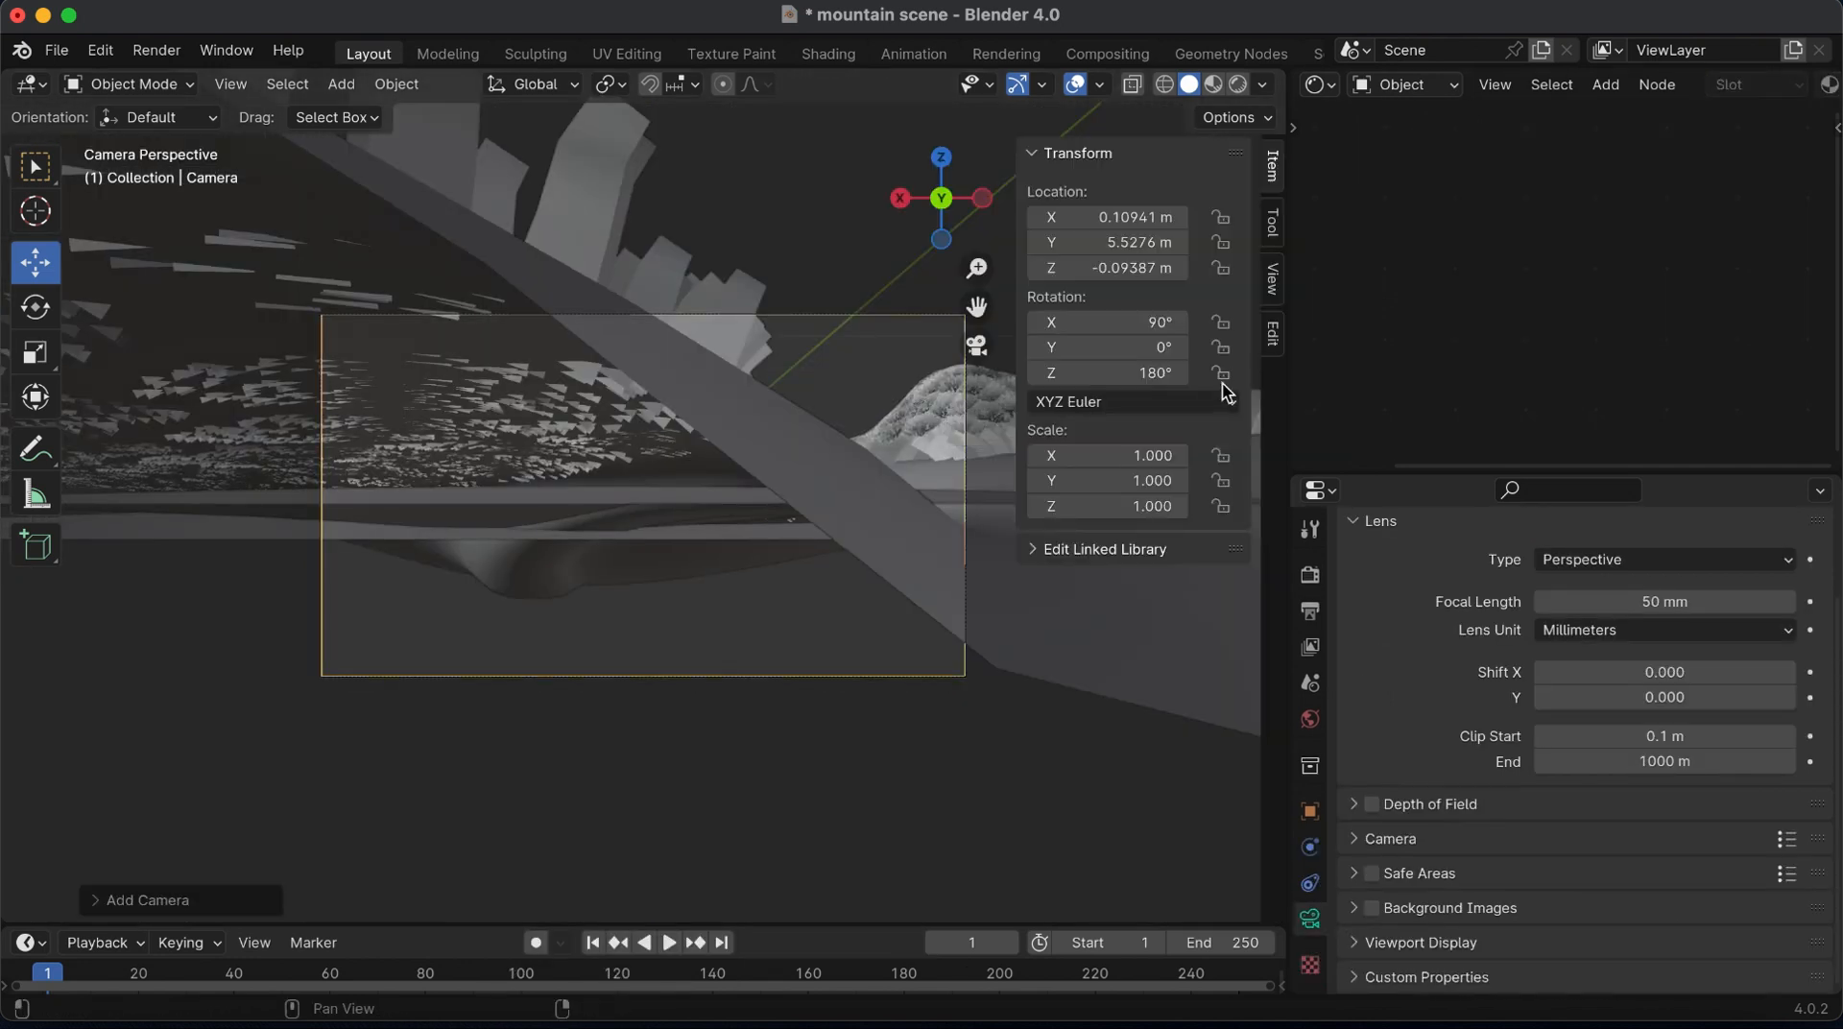
Lock the camera to the view and frame the river and lake between the two front bushes
click(1276, 278)
click(1131, 471)
key(n)
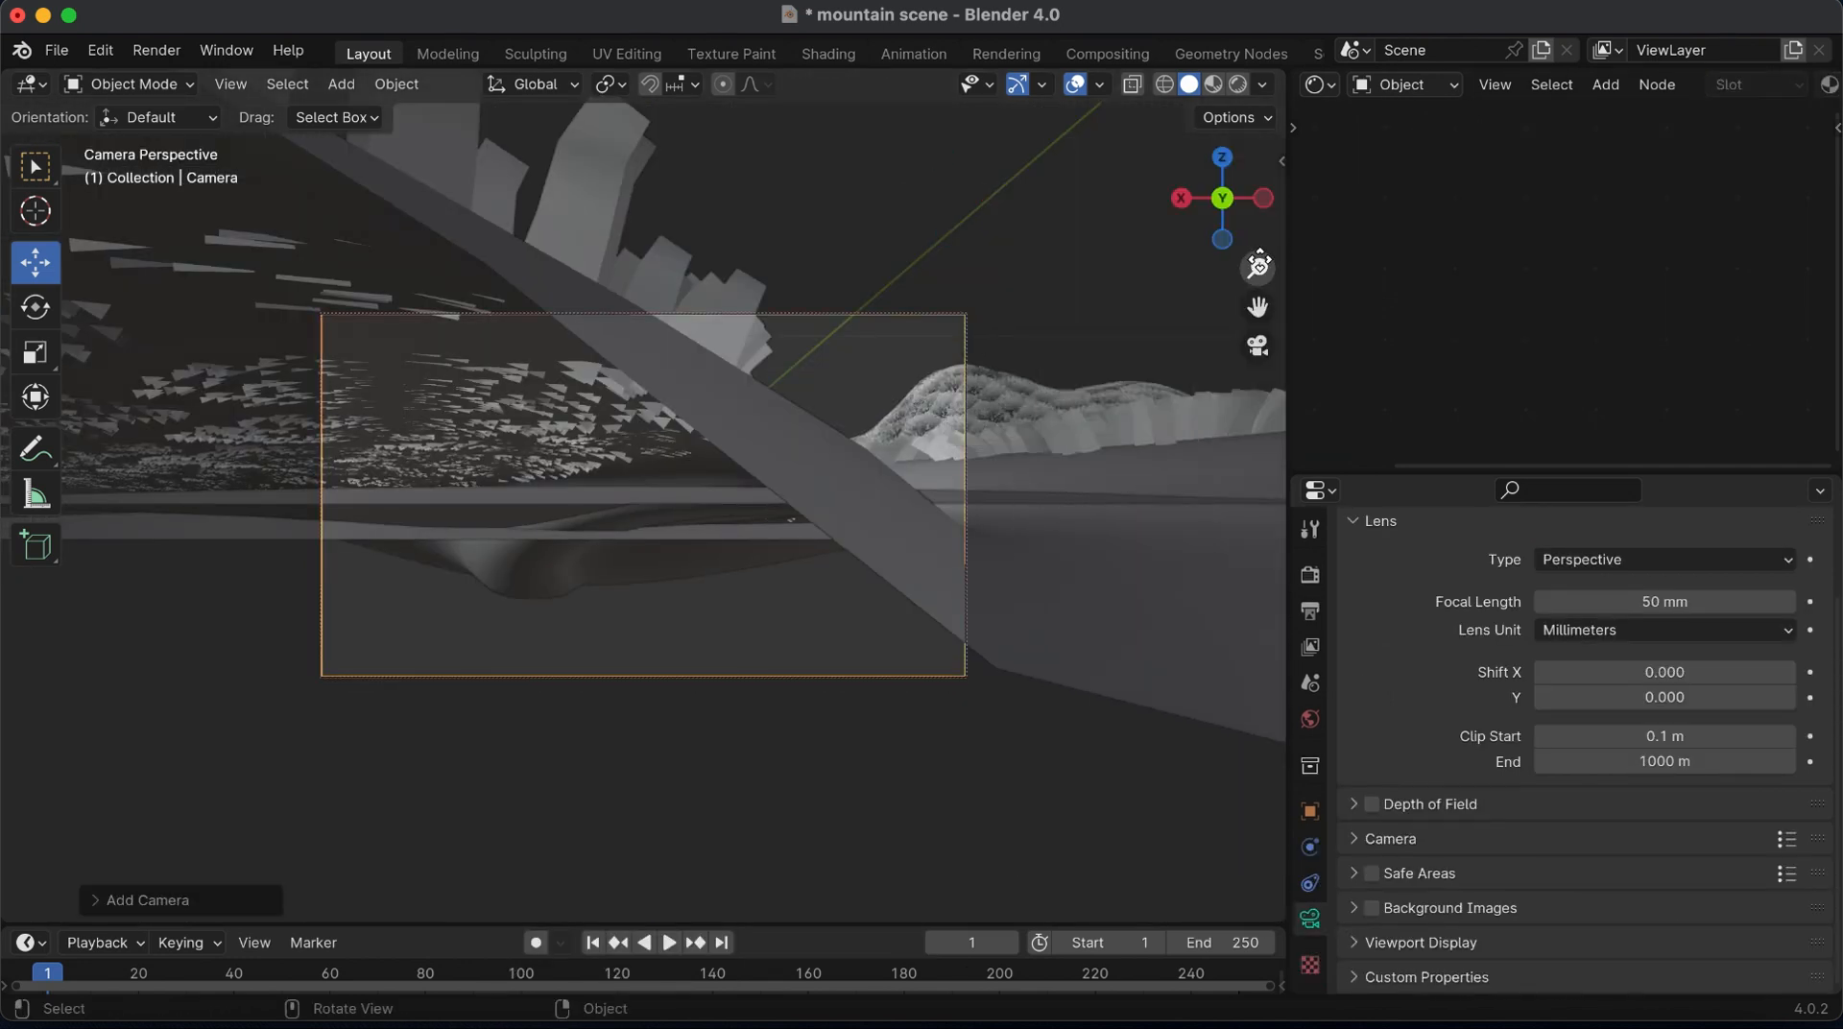
drag(1257, 269, 1257, 410)
drag(1258, 307, 1266, 450)
drag(1256, 269, 1256, 234)
Set the camera's focal length to 34 mm, switch to Material Preview, and unlock the camera from the view
drag(1650, 602, 1590, 602)
click(1215, 85)
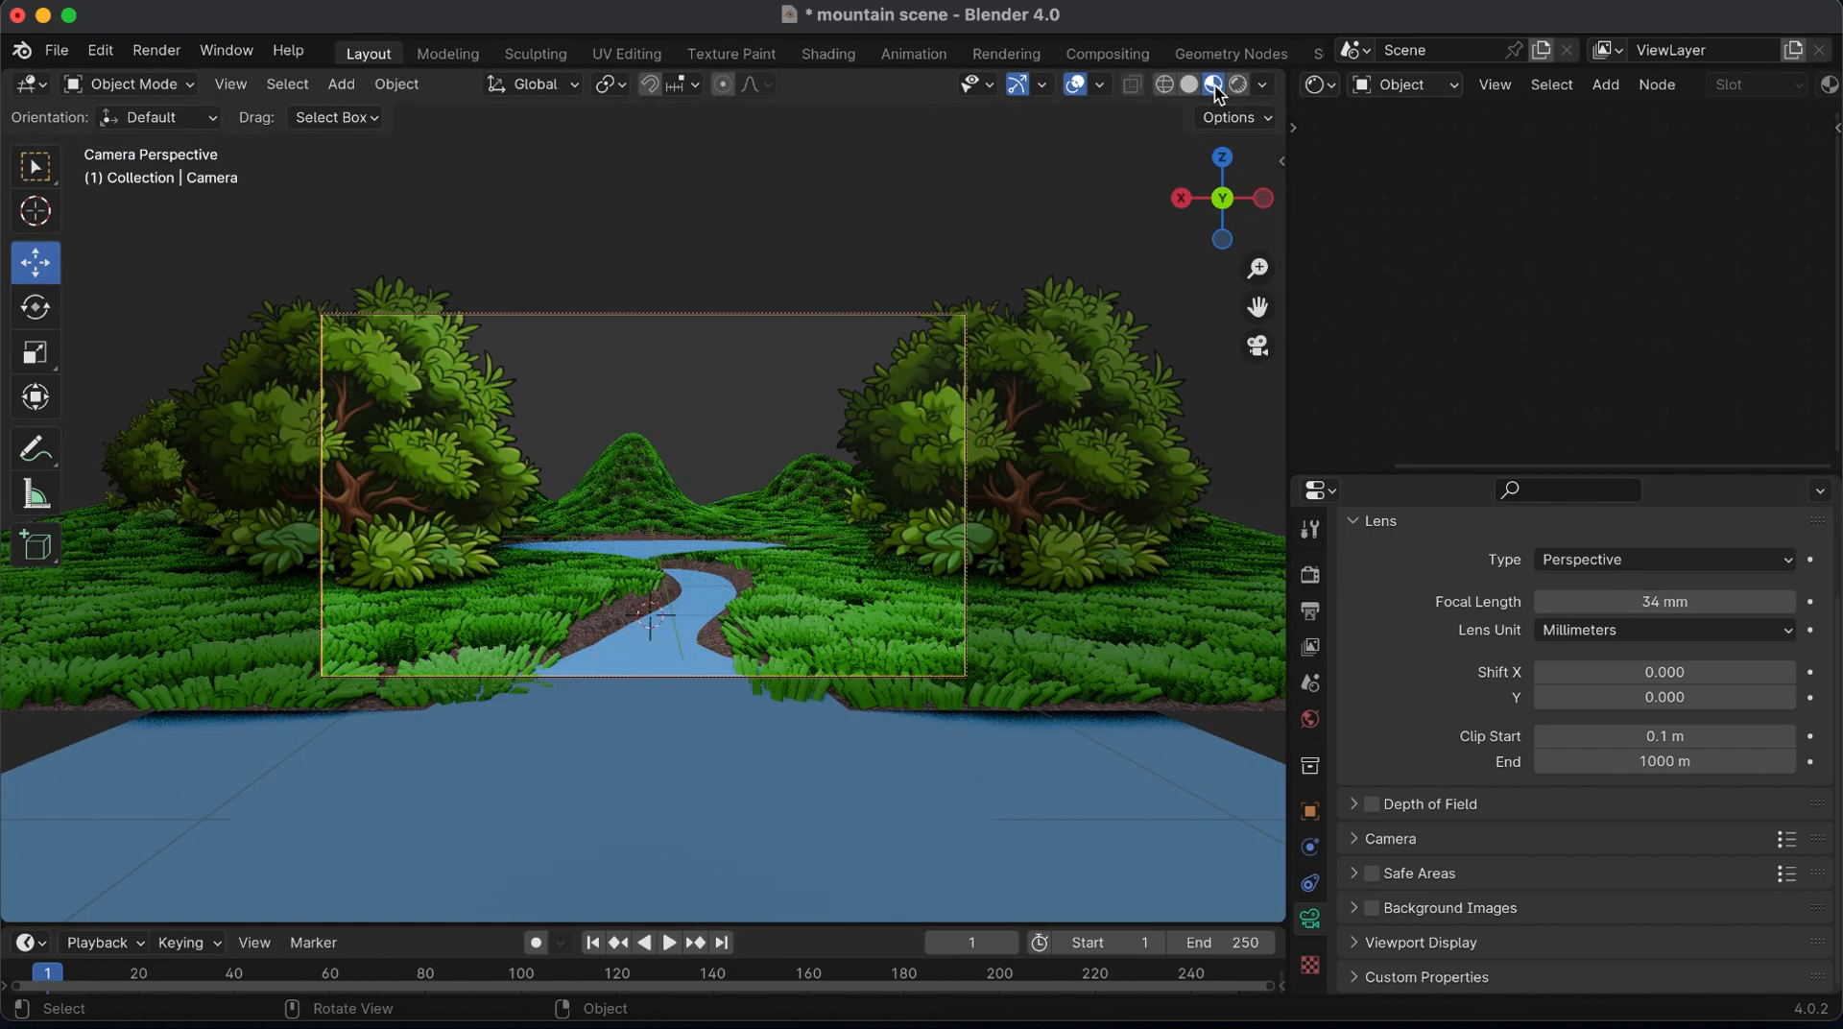
key(n)
click(1127, 473)
key(n)
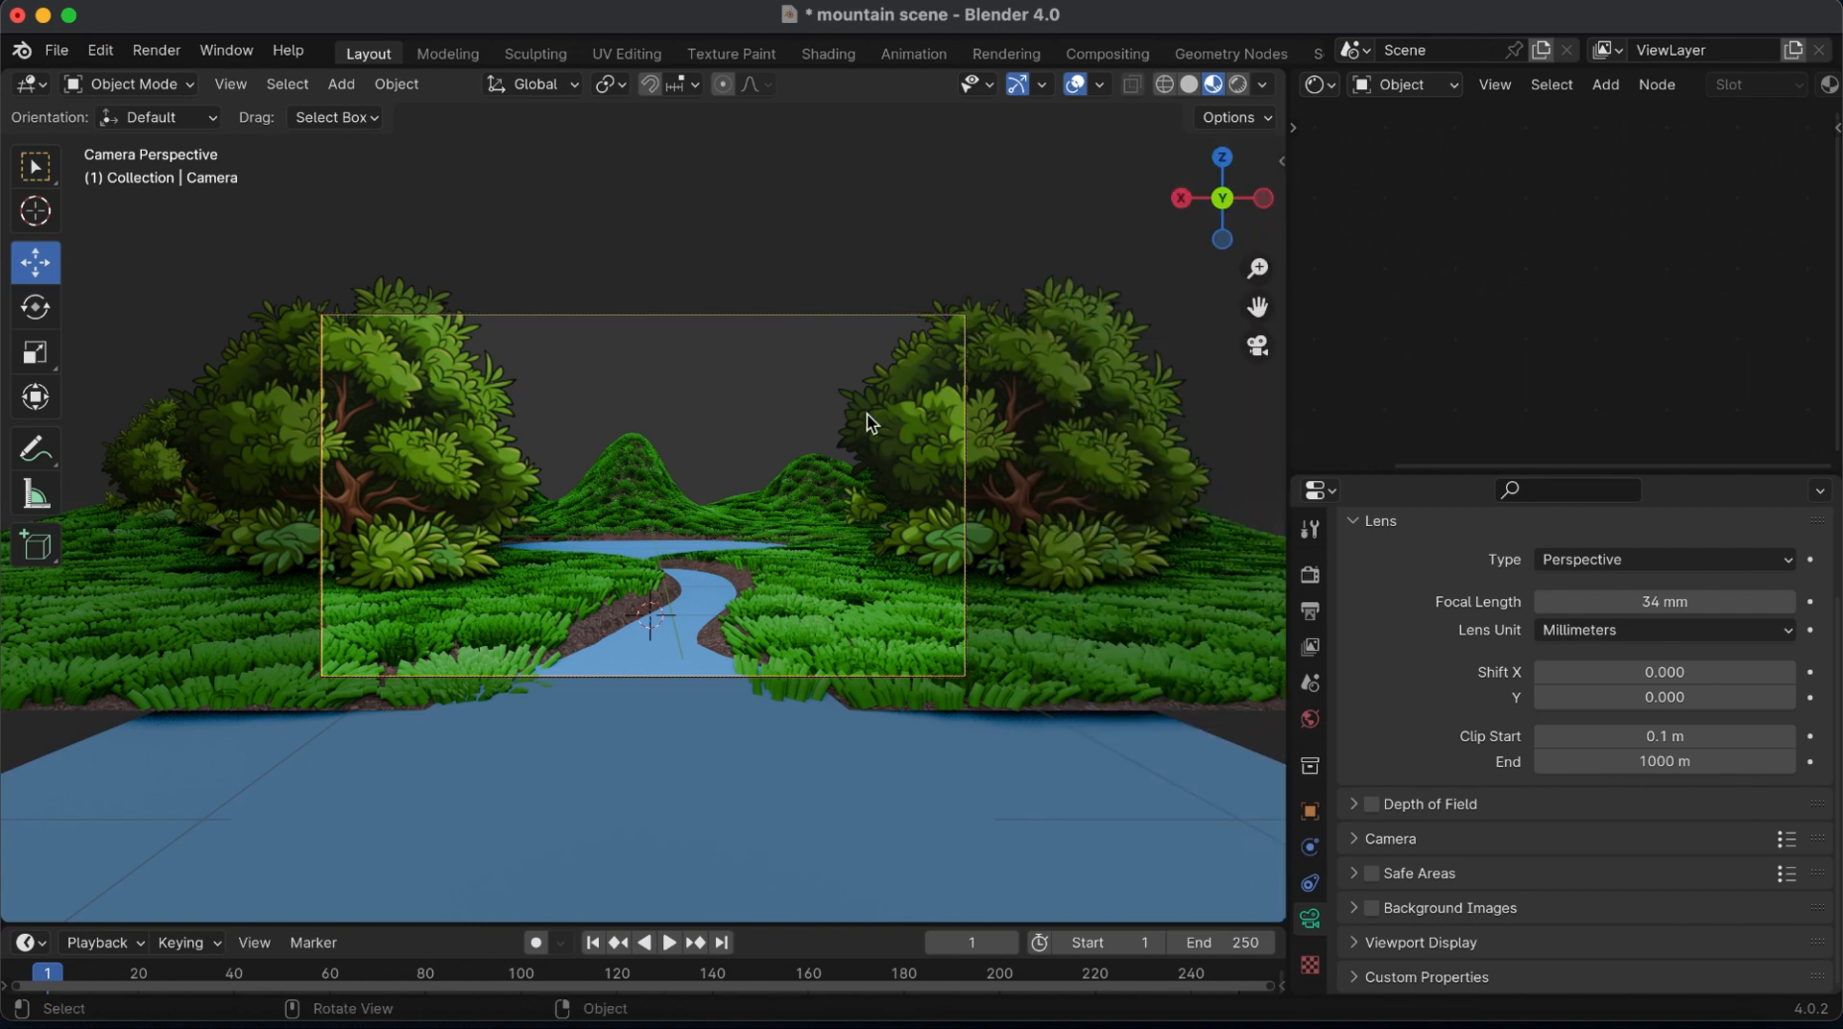
Leave the camera view and turn the Properties editor into a second 3D viewport showing the camera view in Material Preview without overlays
scroll(643, 518, up, 4)
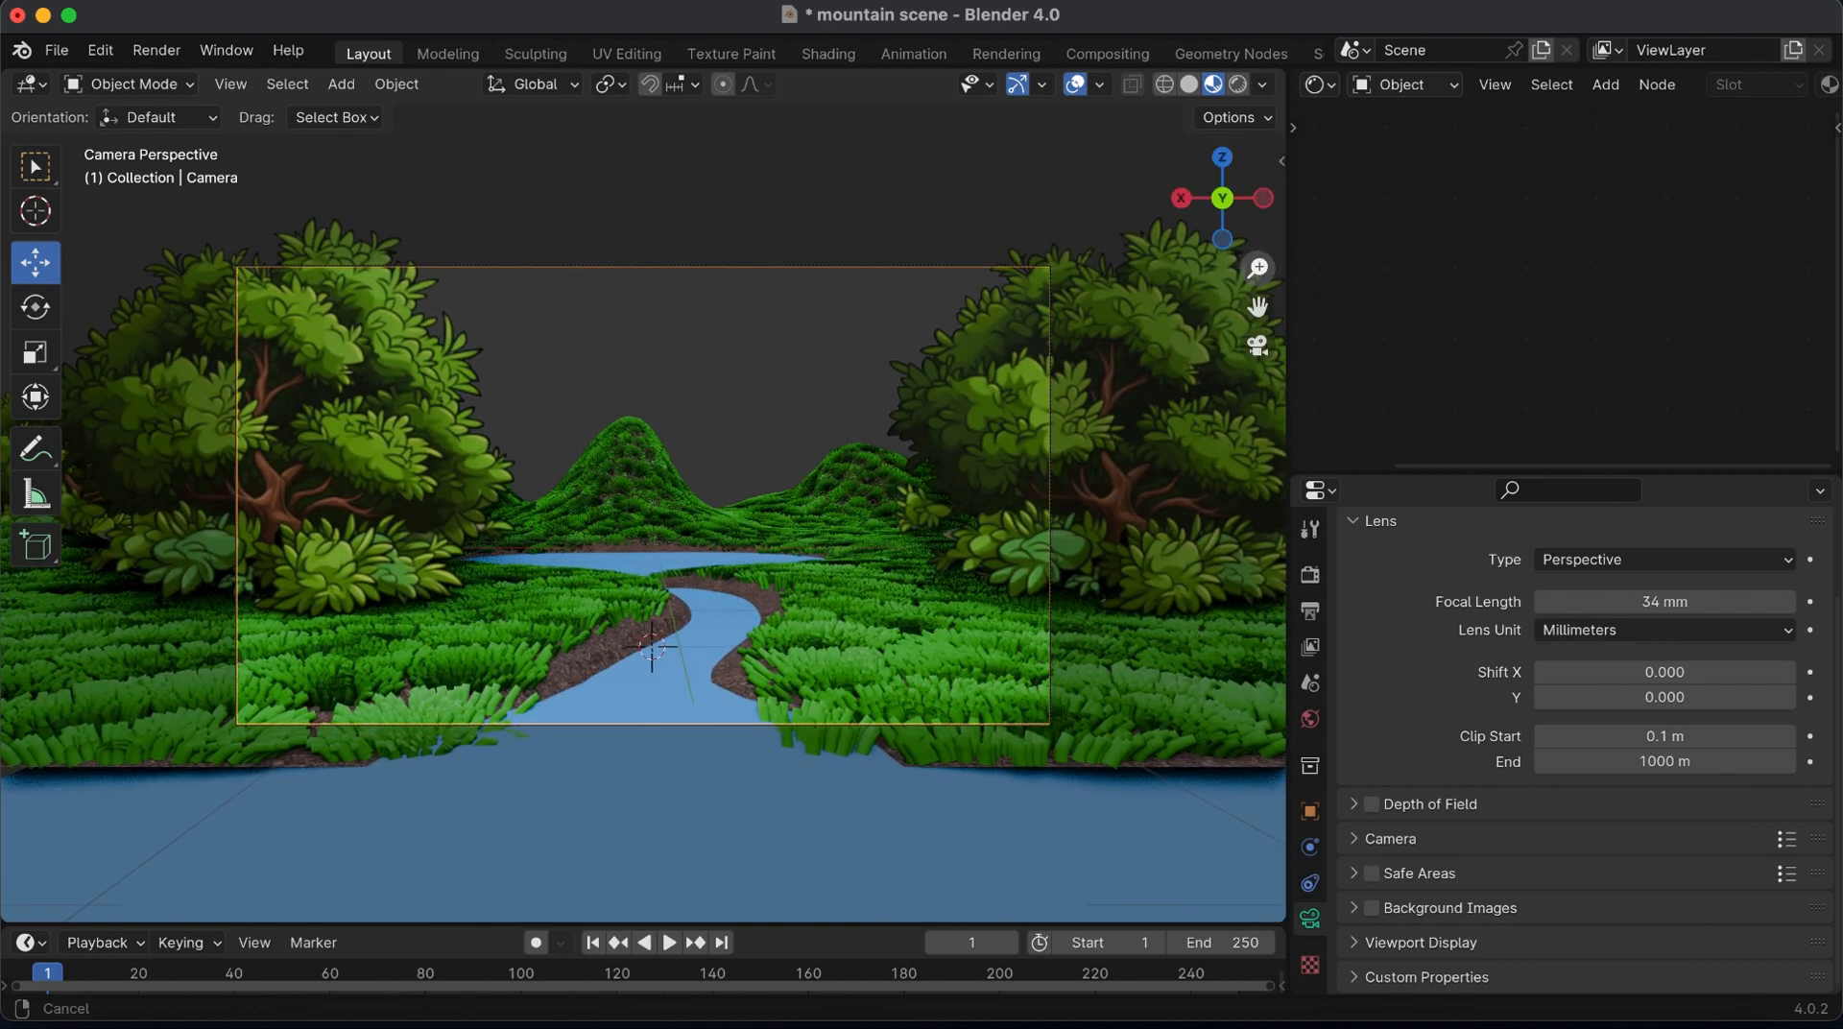
drag(1258, 265, 1368, 502)
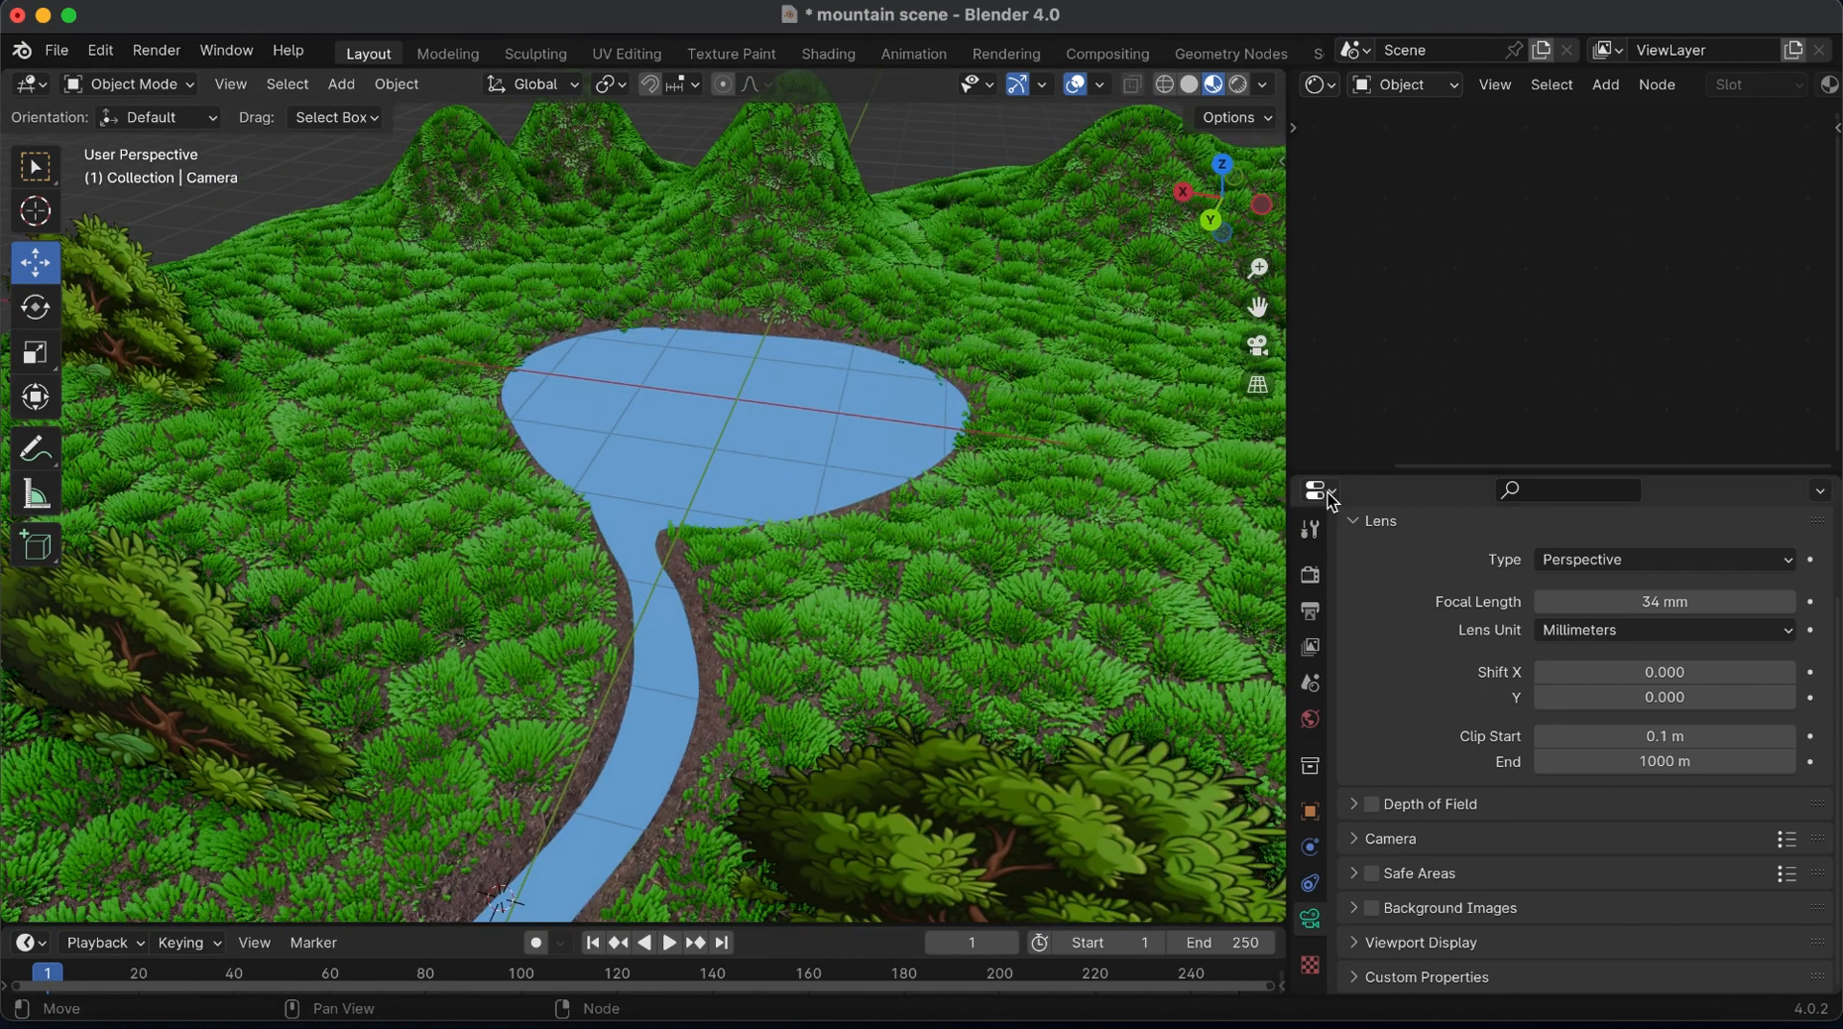
click(1330, 498)
click(527, 555)
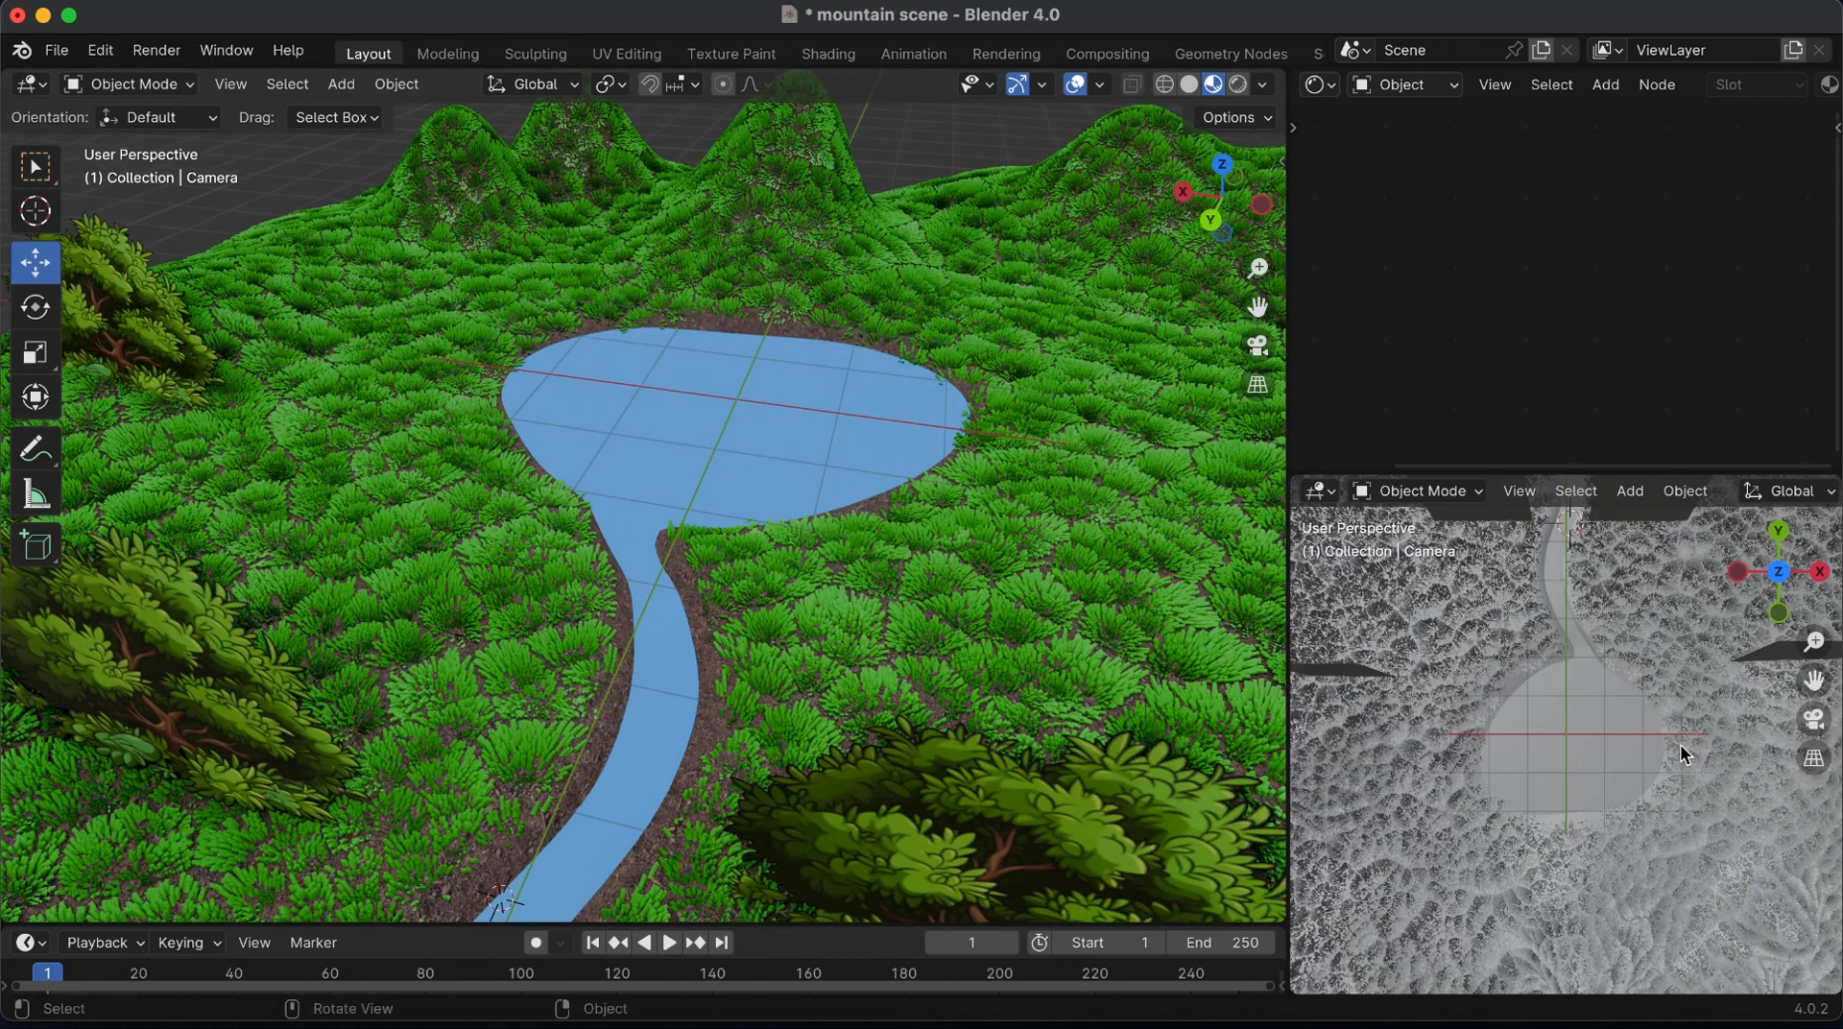
click(1813, 720)
scroll(1757, 492, down, 5)
click(1776, 492)
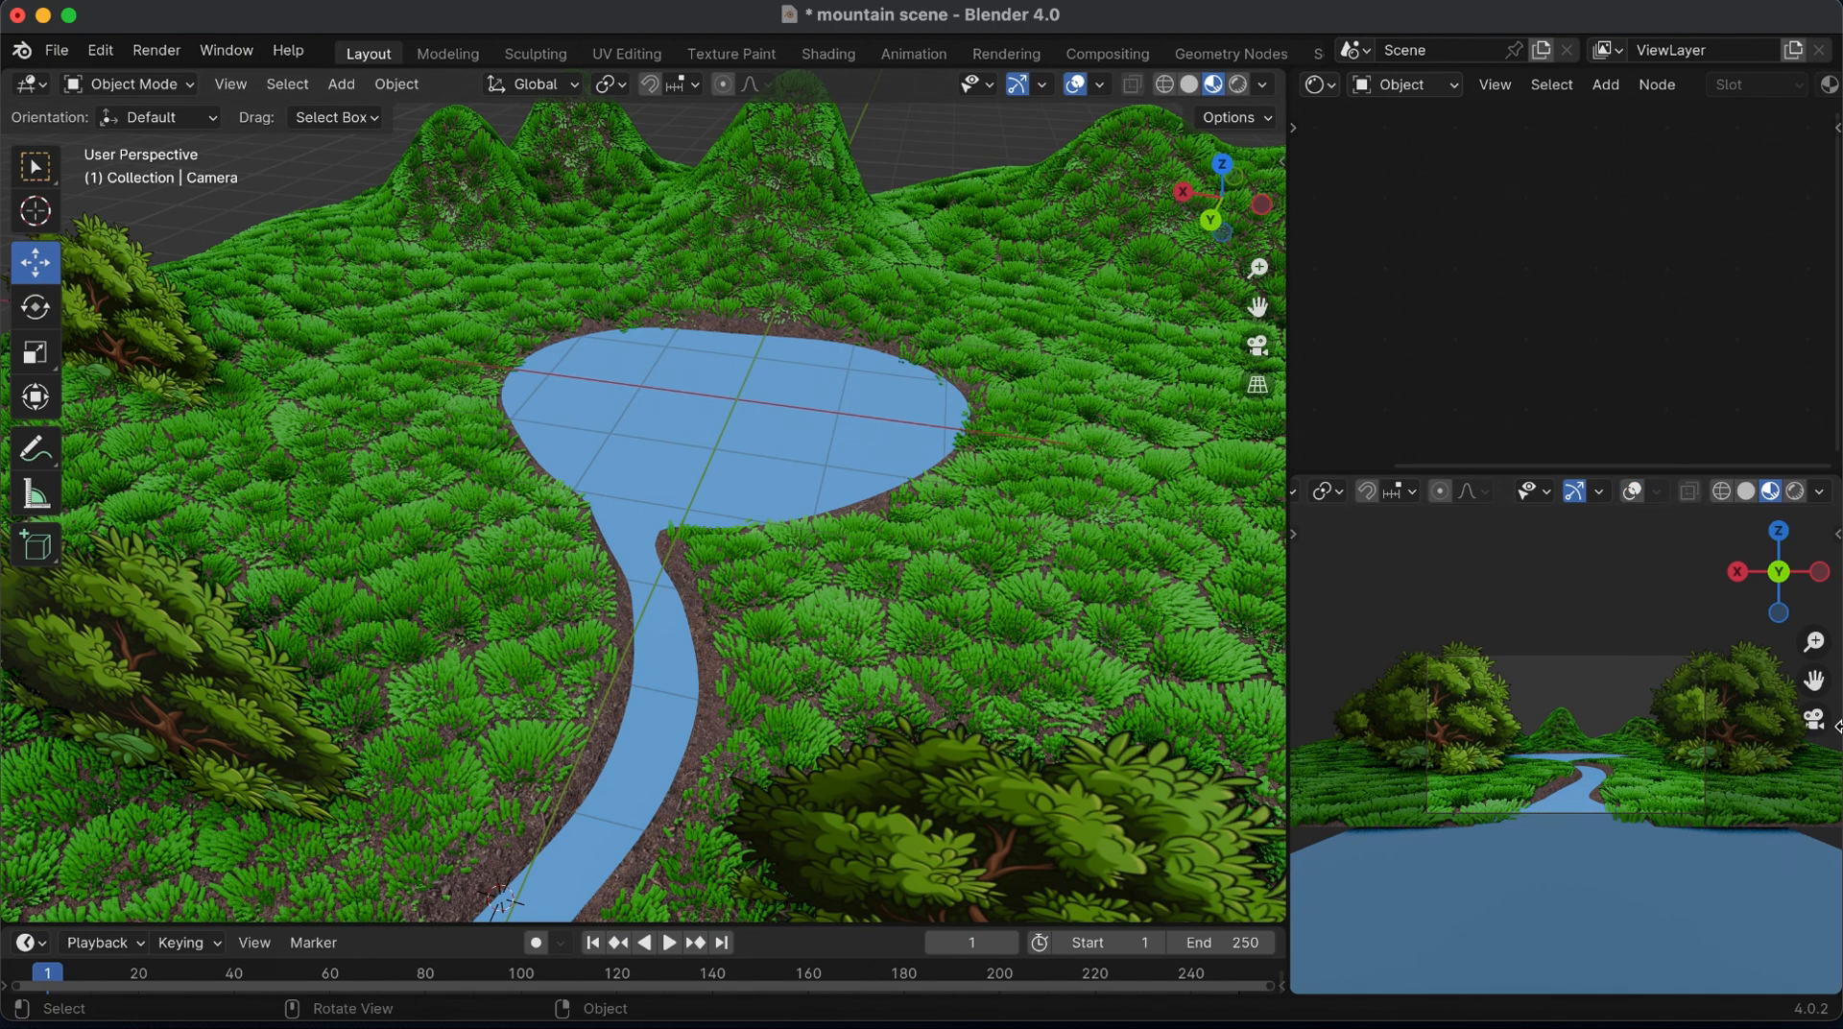
drag(1814, 641, 1813, 611)
drag(1813, 681, 1835, 680)
In solid shading, select the rear bush plane beside the lake and move it in top view to the central mountain behind the lake
mouse_move(1258, 269)
mouse_down()
mouse_move(1258, 329)
mouse_move(1258, 274)
mouse_up()
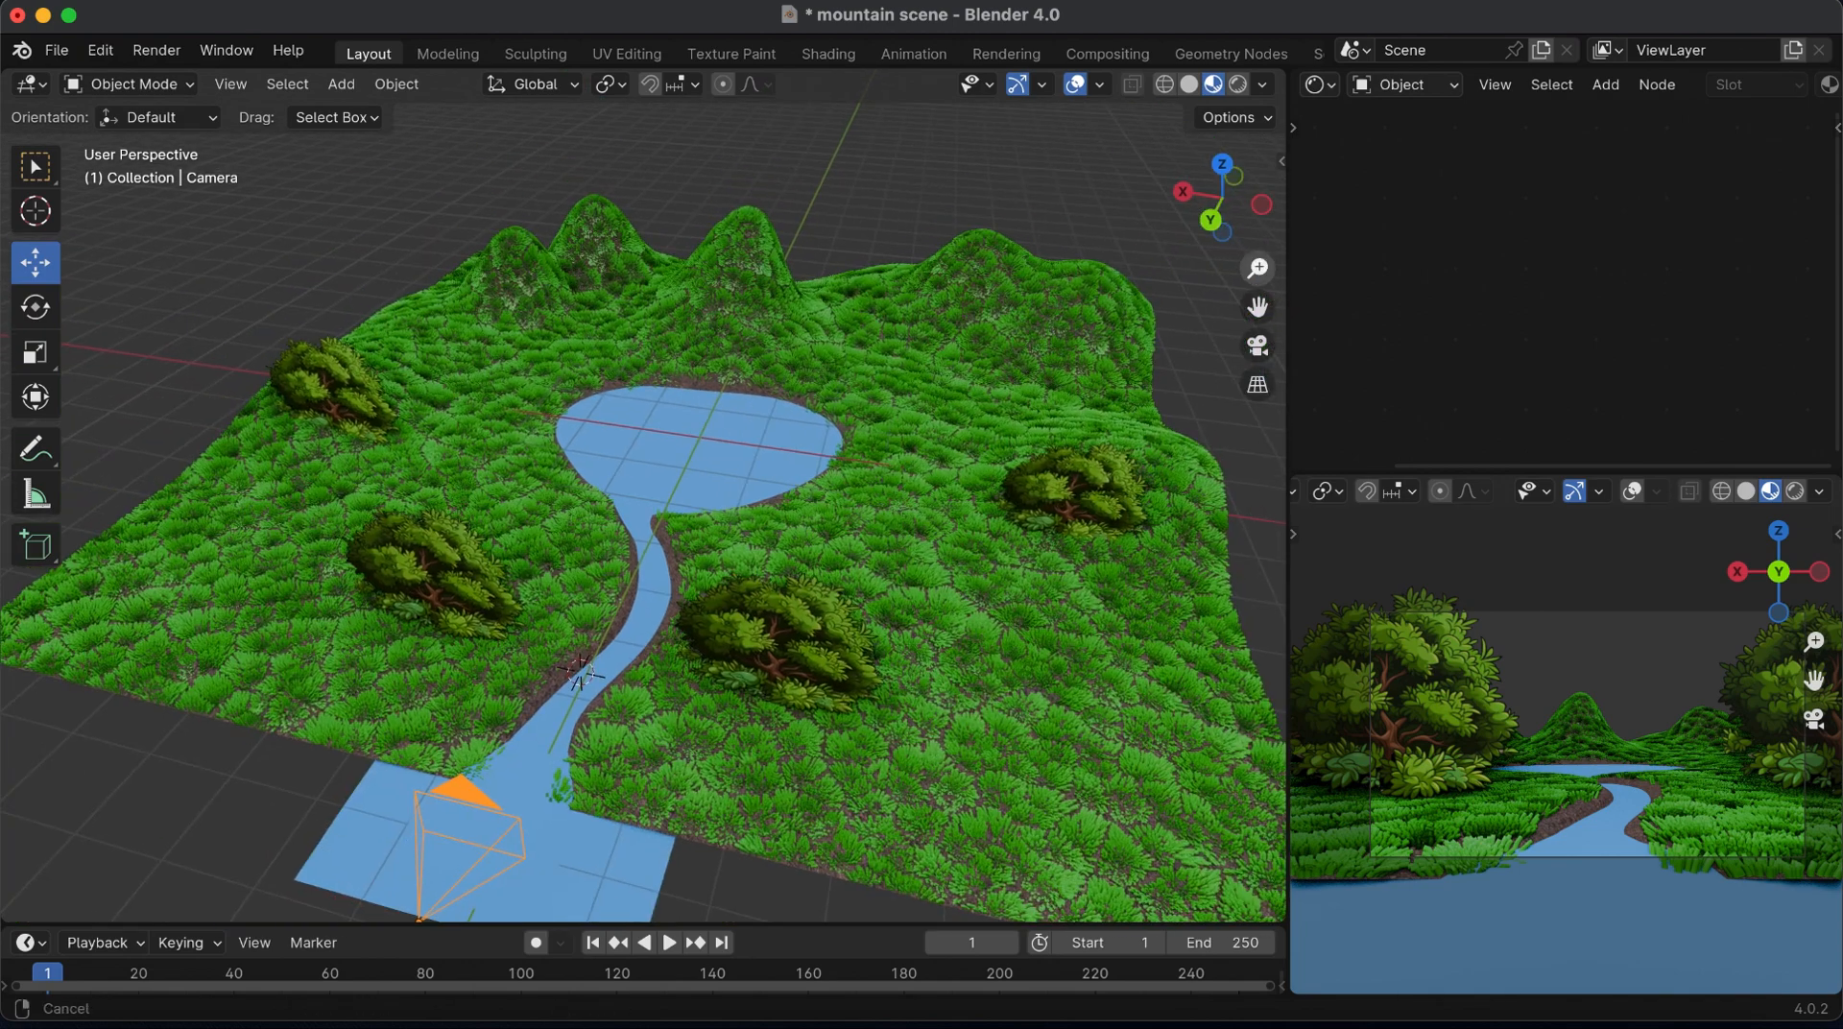
click(1190, 85)
drag(1227, 204, 996, 568)
click(979, 773)
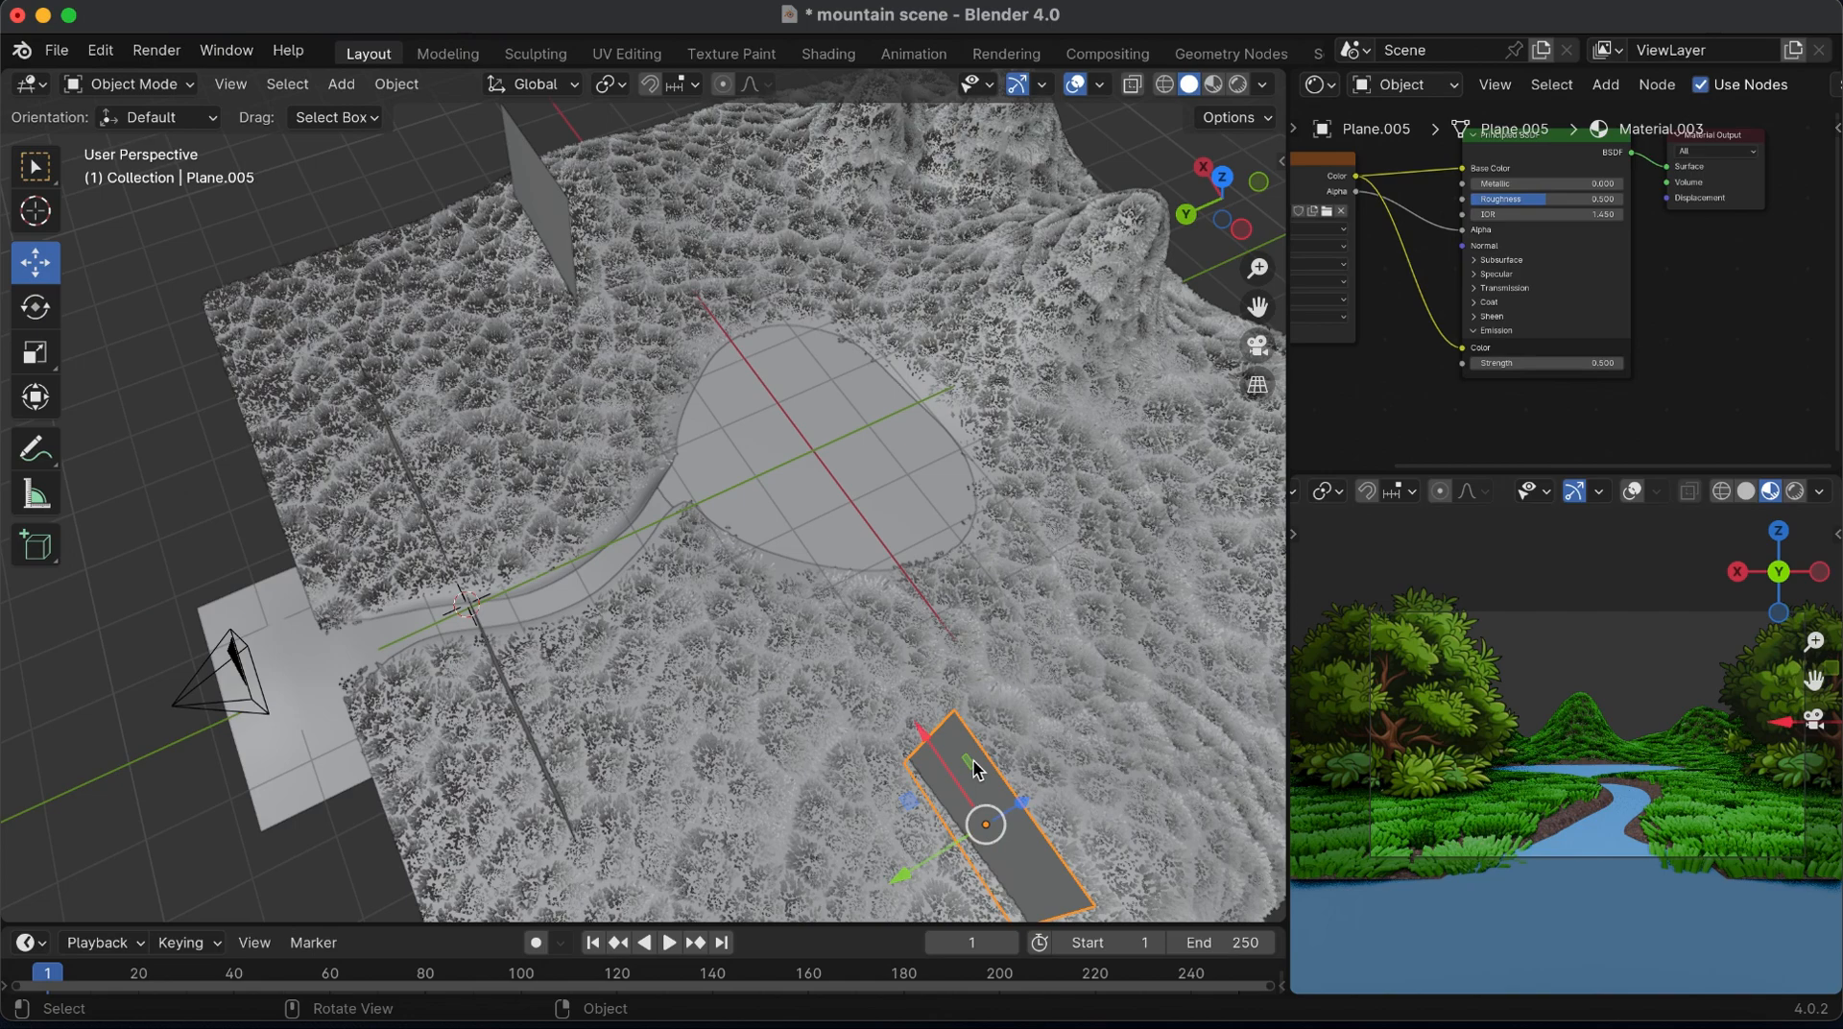
click(1222, 177)
drag(1257, 306, 1318, 6)
drag(1257, 269, 1257, 417)
key(g)
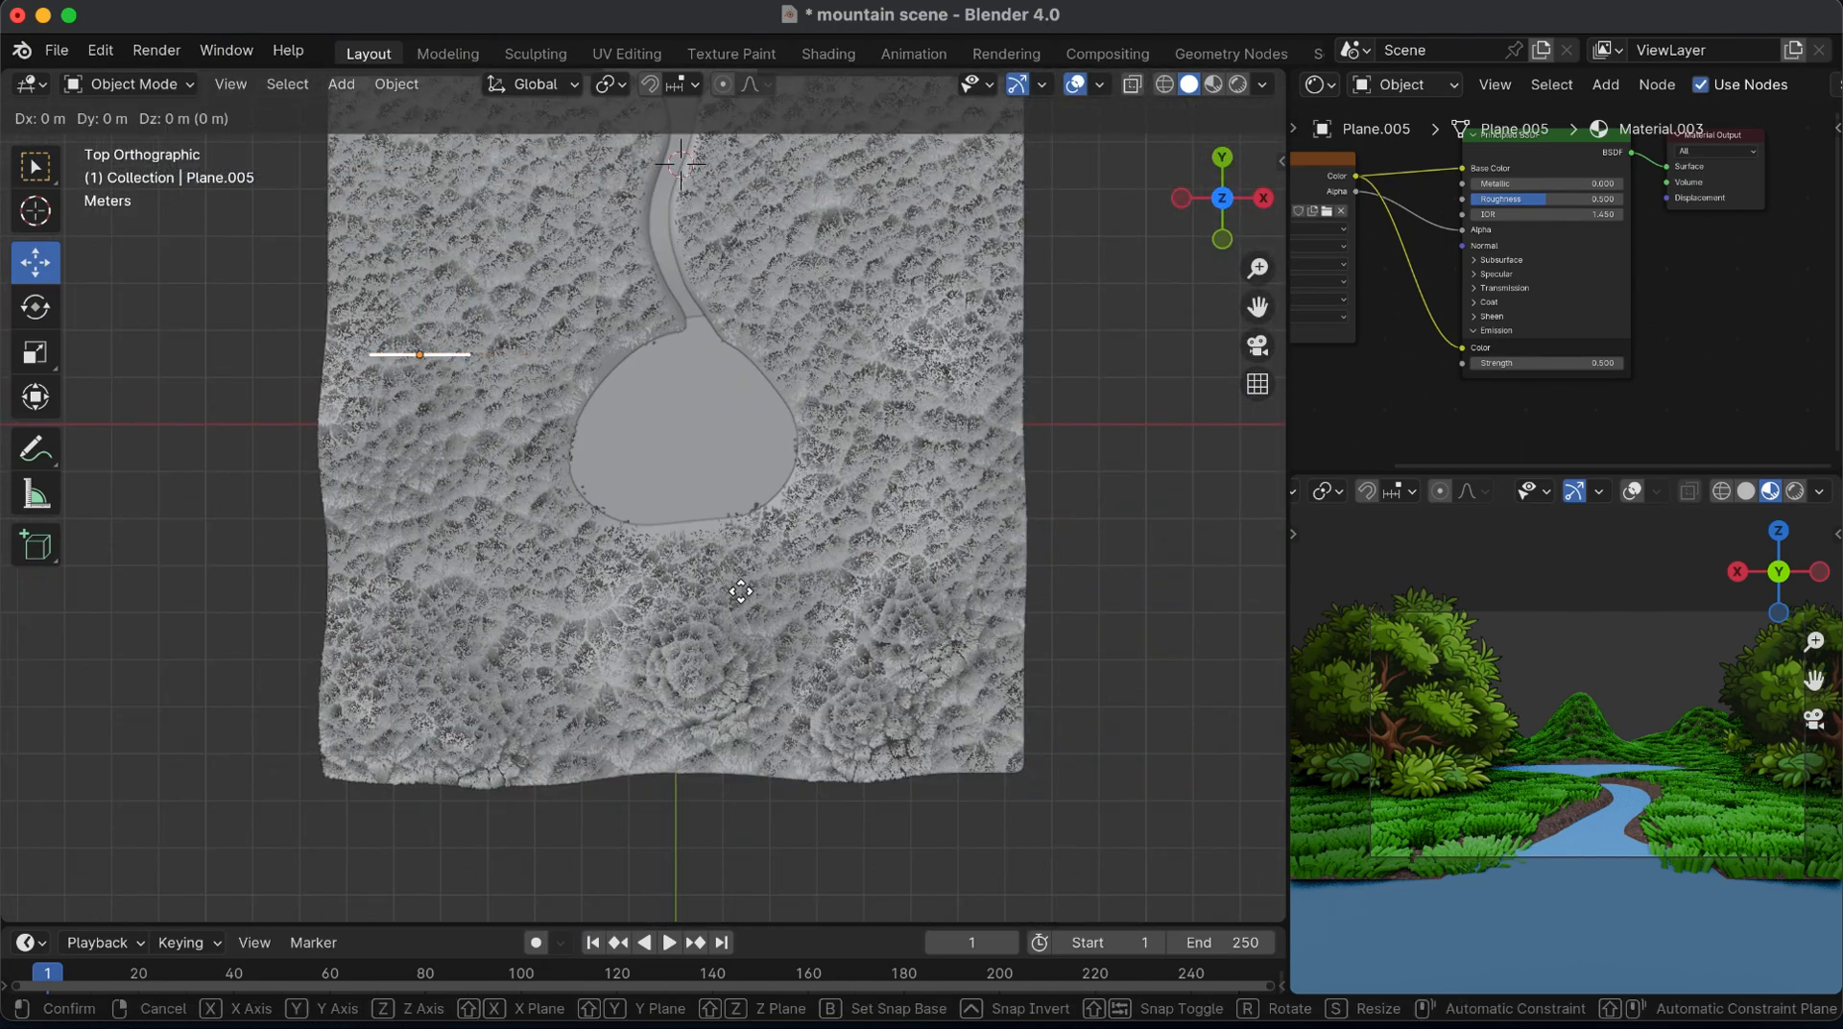
click(911, 826)
Rotate the relocated bush plane around the global Y axis to tilt it with the mountain slope, and scale it down
mouse_move(1185, 202)
mouse_down()
mouse_move(1188, 216)
mouse_move(1183, 197)
mouse_up()
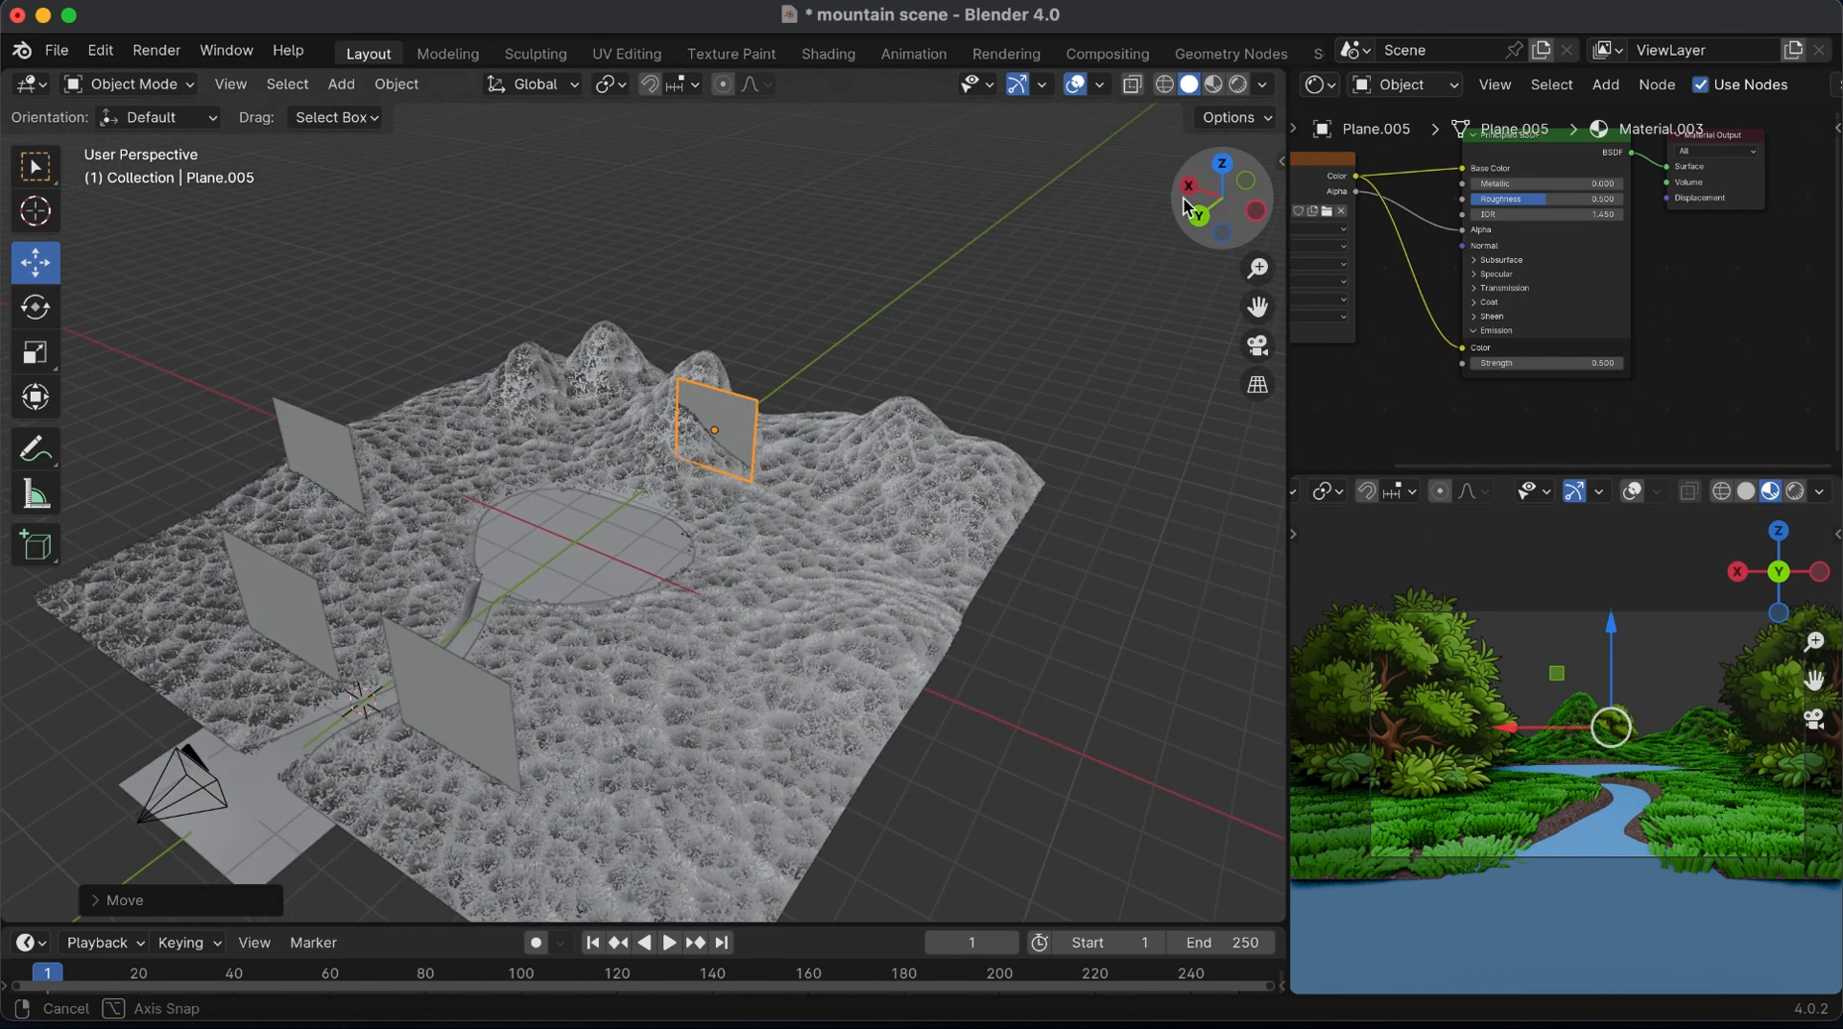
key(r)
key(x)
key(y)
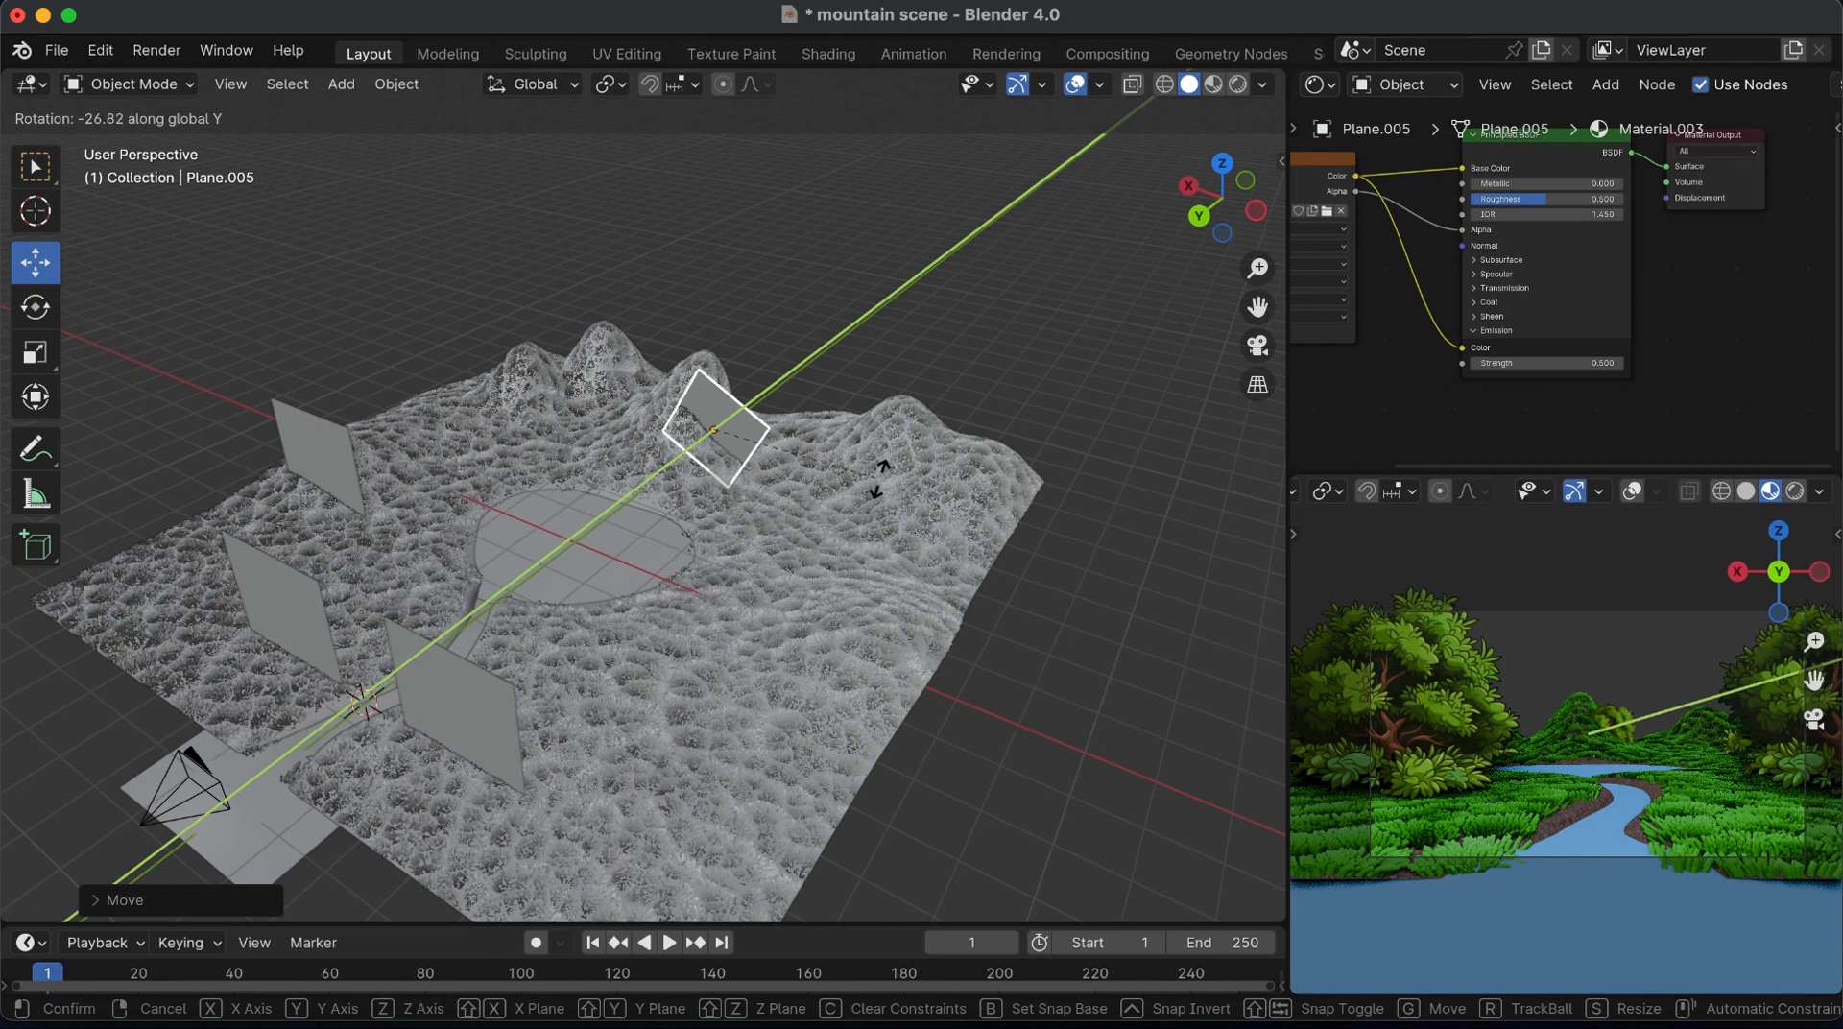
click(900, 514)
key(s)
click(901, 527)
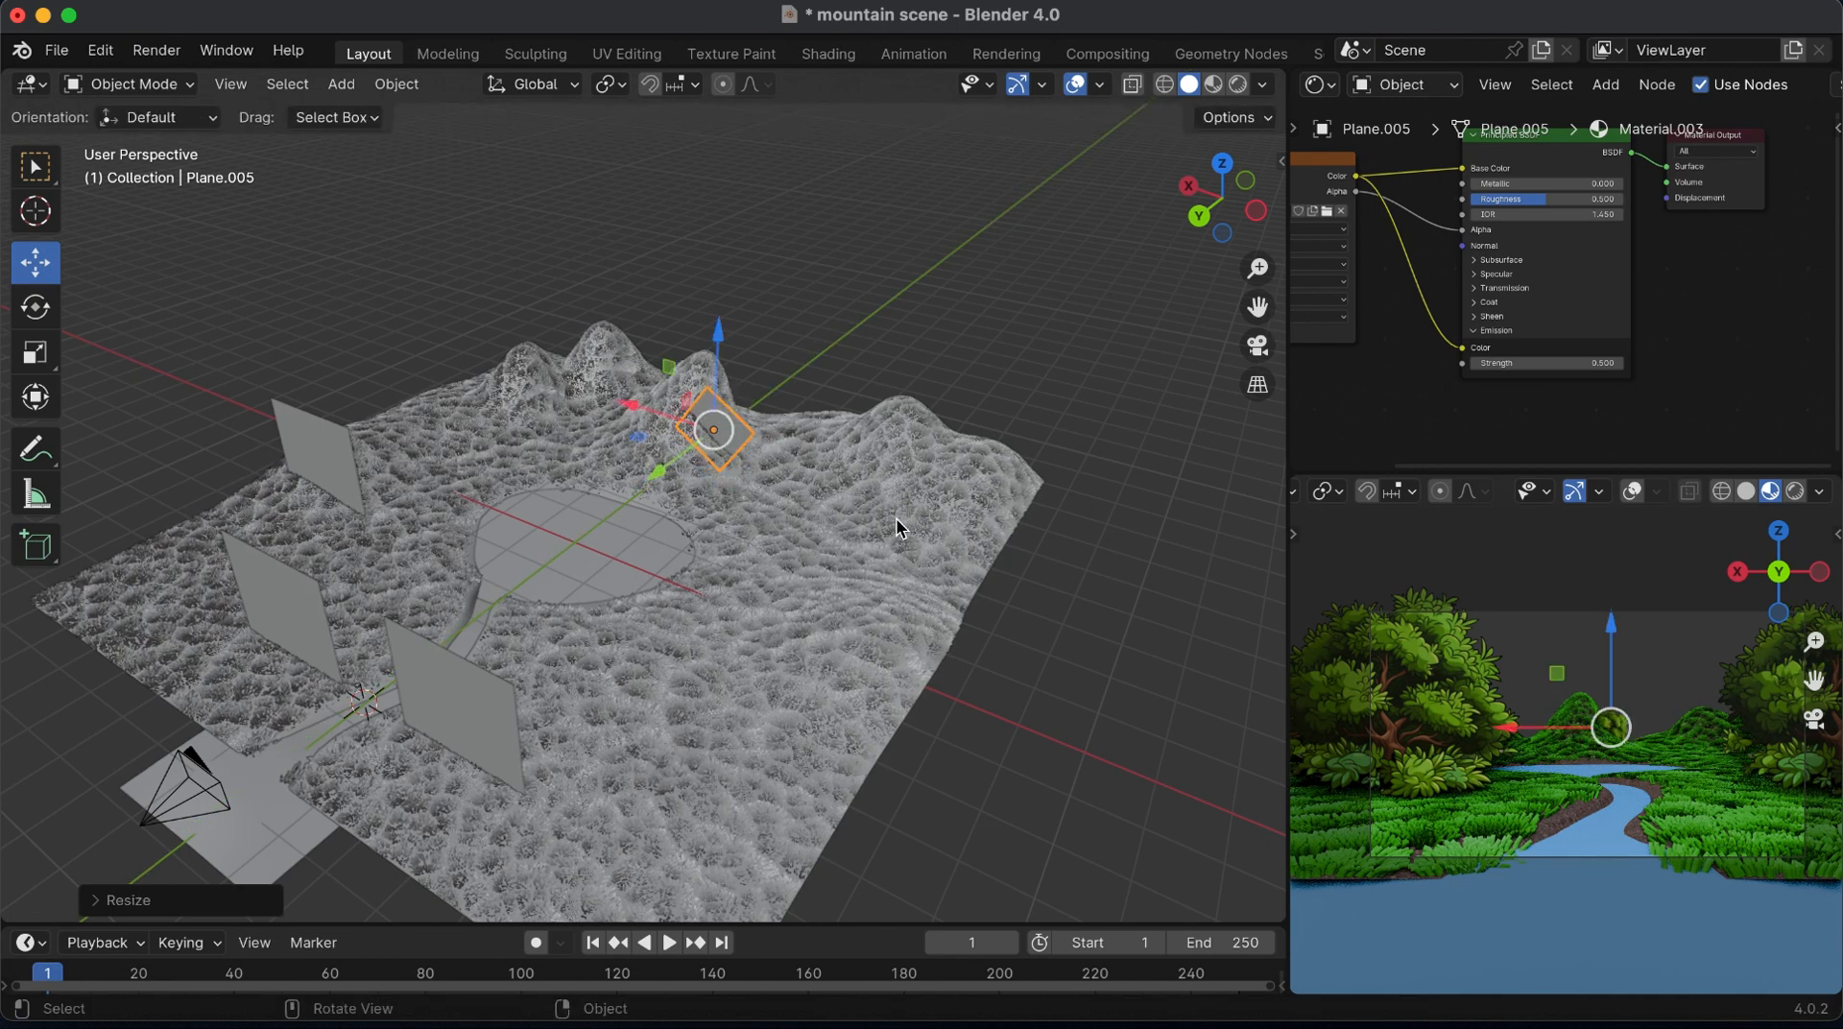
Set the transform orientation to Normal and raise the tilted bush slightly along its own Y axis
click(566, 85)
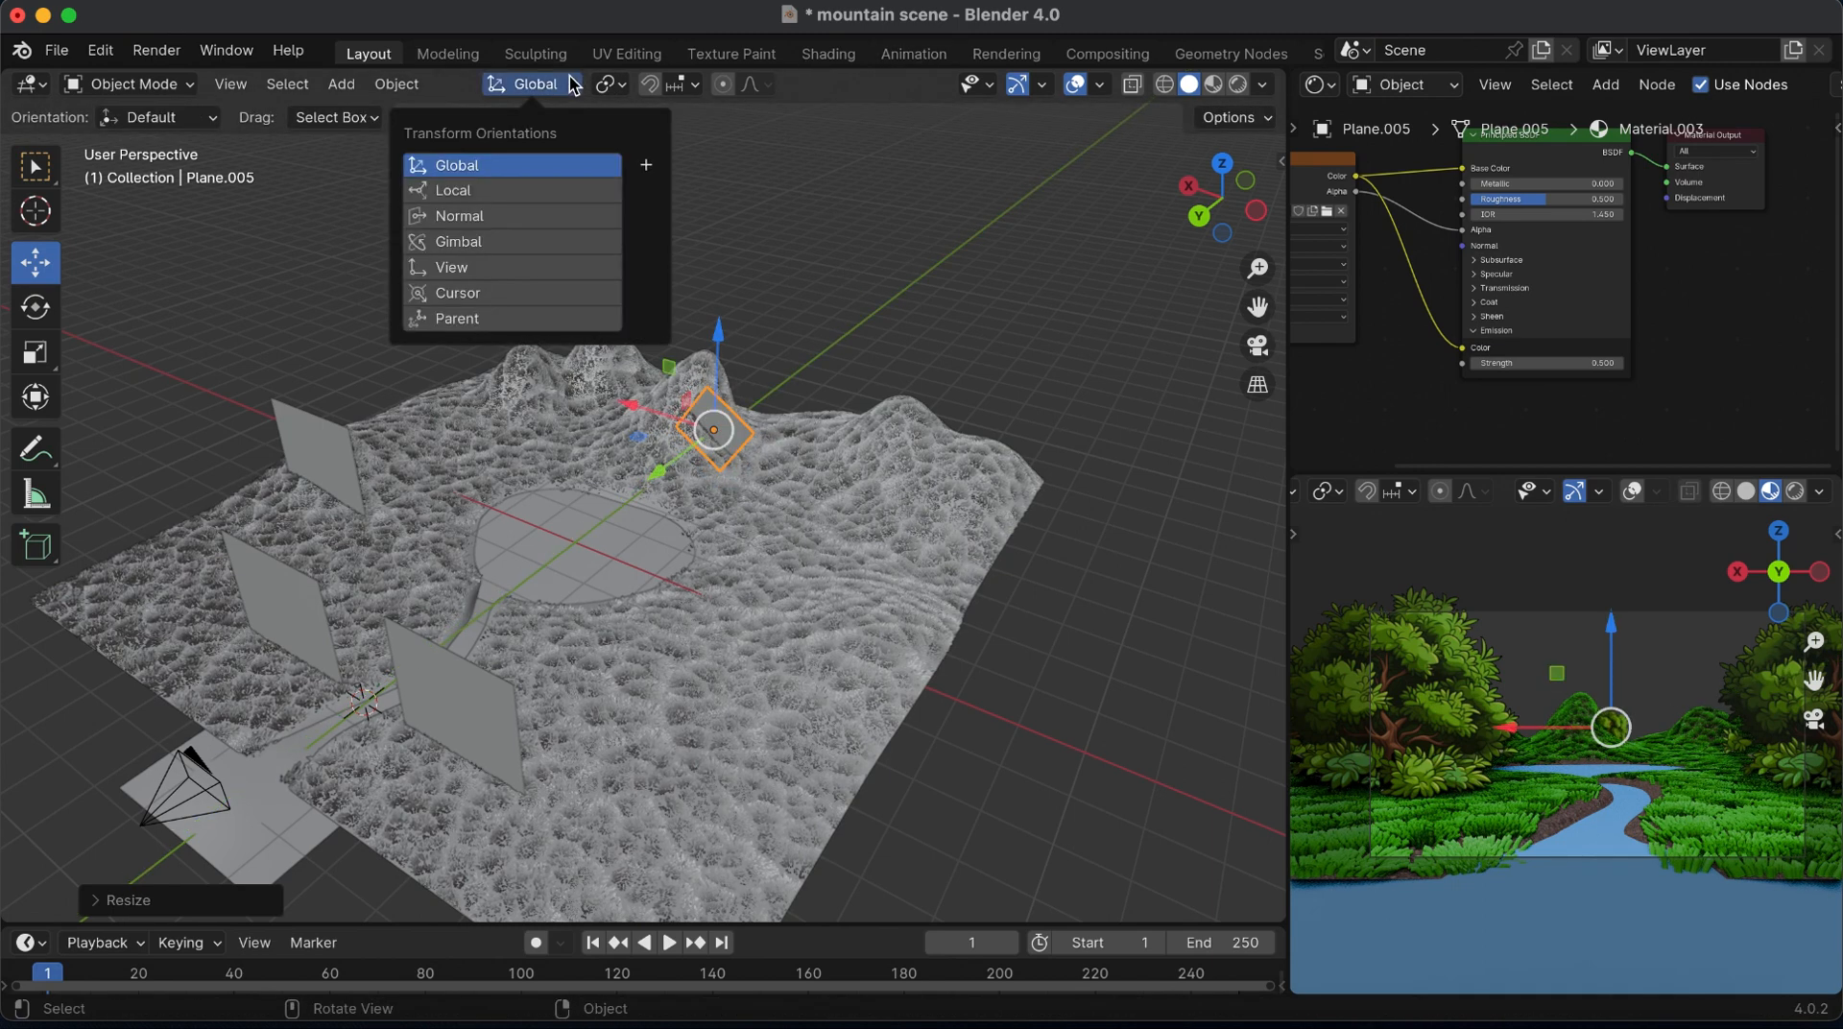
click(481, 224)
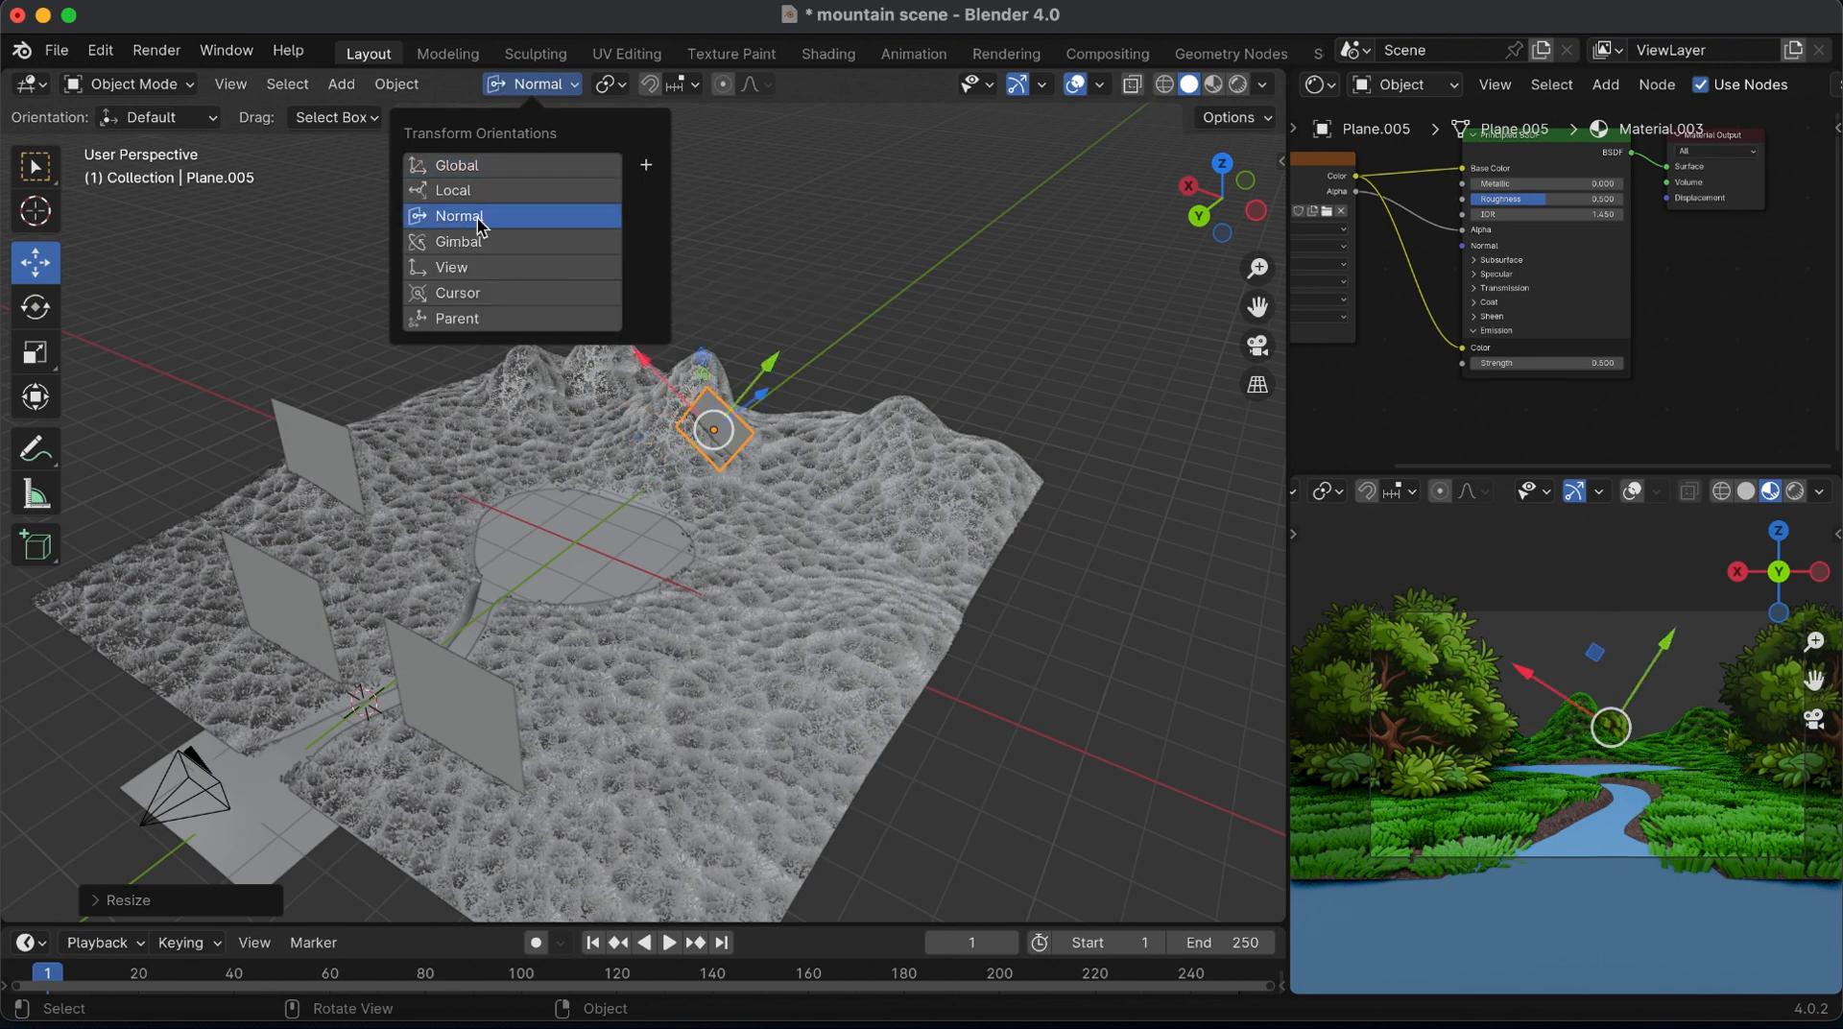
drag(1218, 200, 1284, 200)
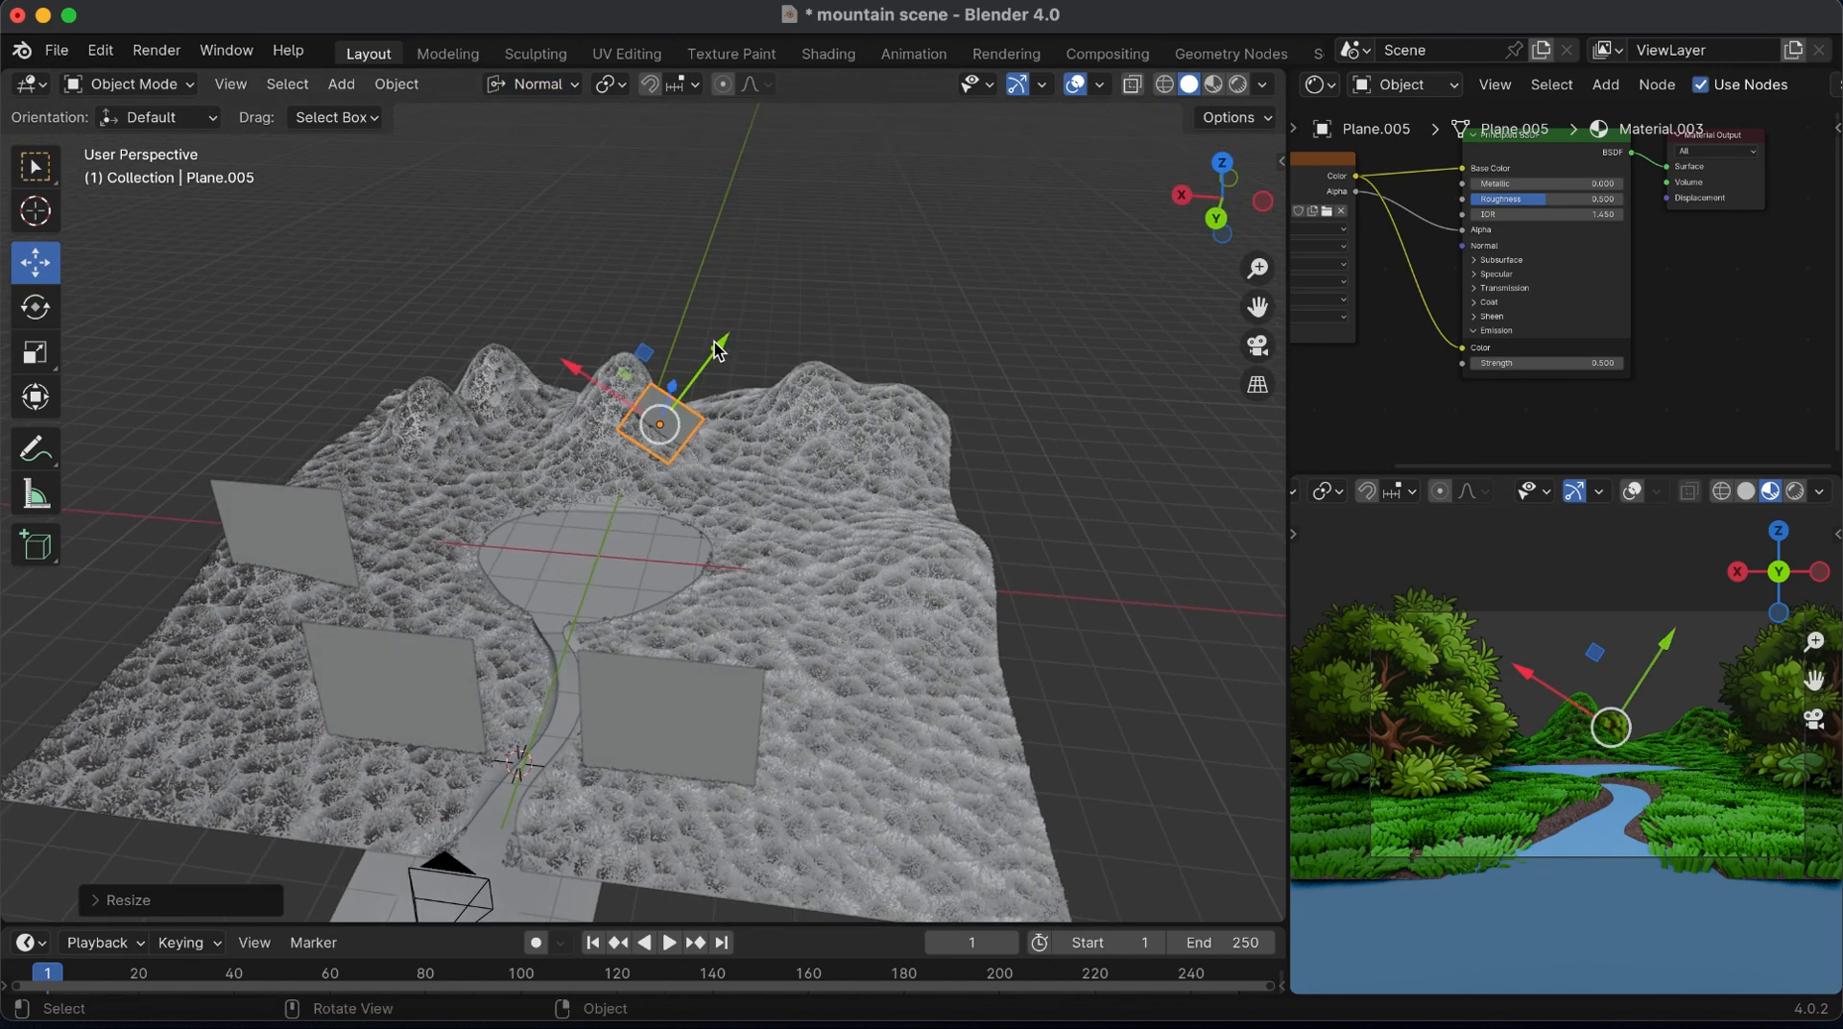
mouse_move(718, 351)
mouse_down()
mouse_move(731, 305)
mouse_move(736, 337)
mouse_up()
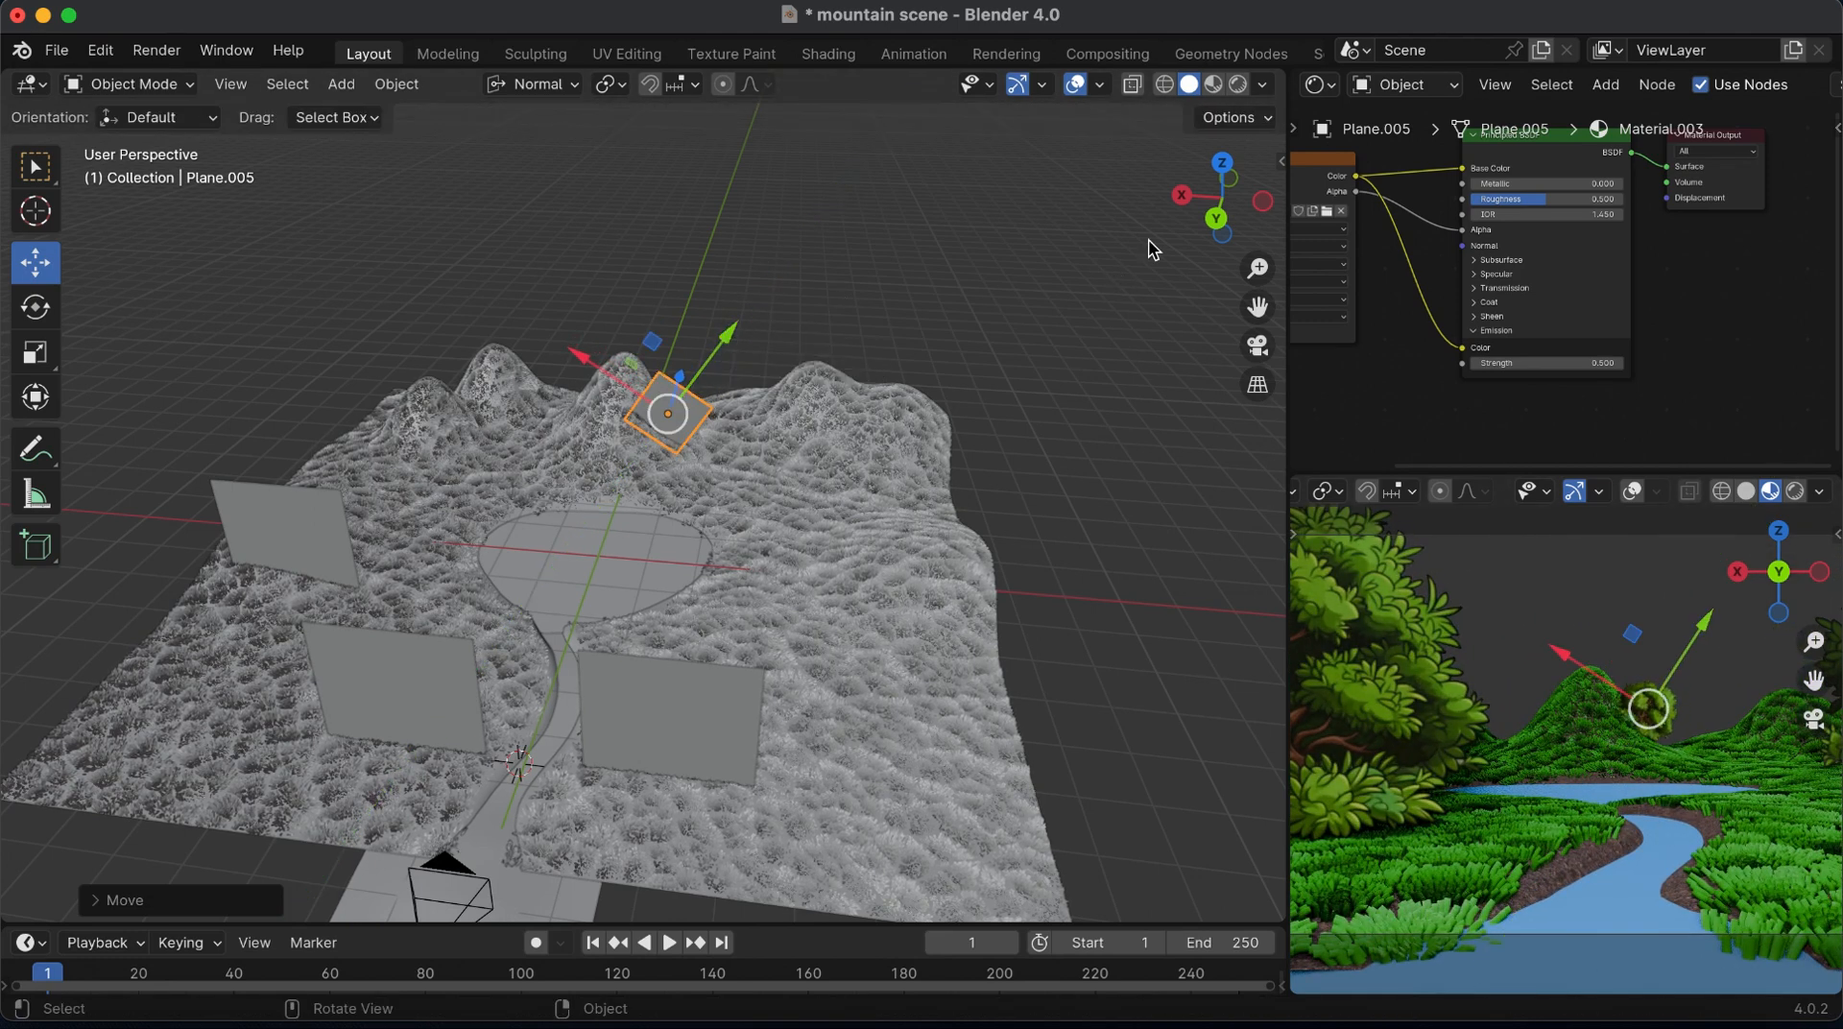
From the back view, duplicate the tilted bush onto the mountain's peak, rotate it nearly upright and lower it along its own Y axis
click(1256, 201)
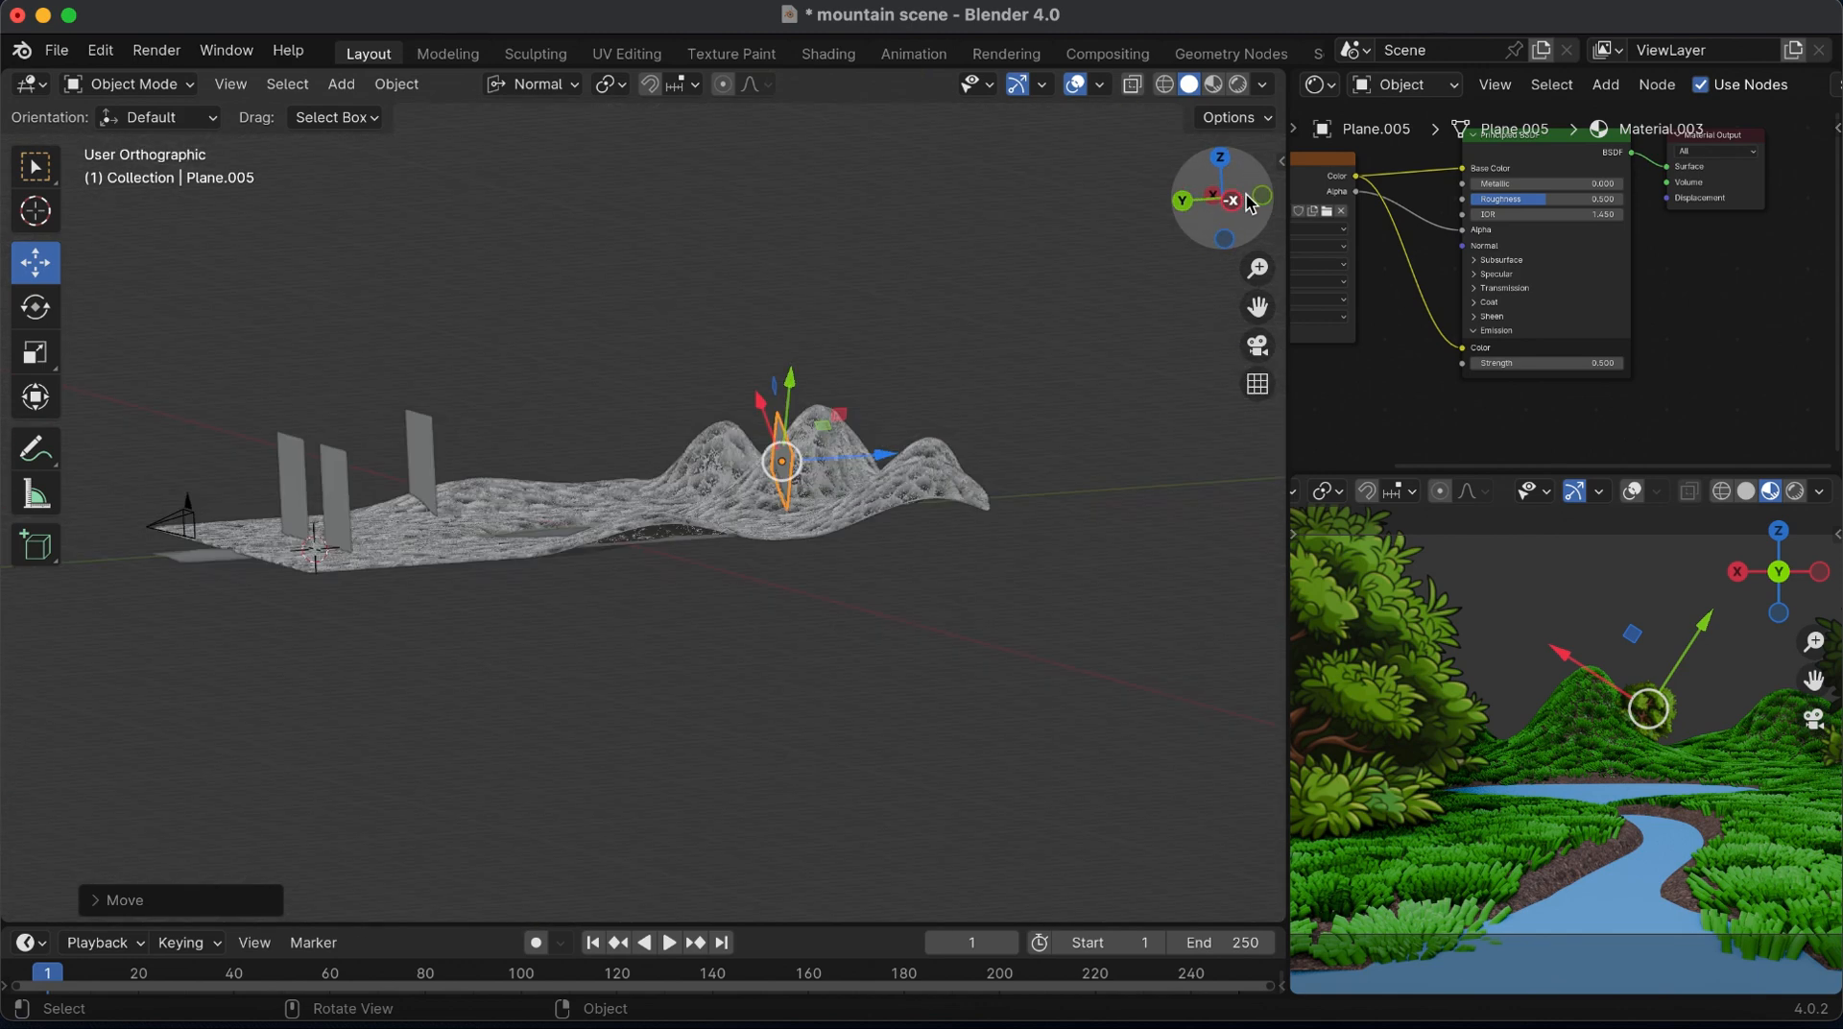
key(shift+d)
click(695, 307)
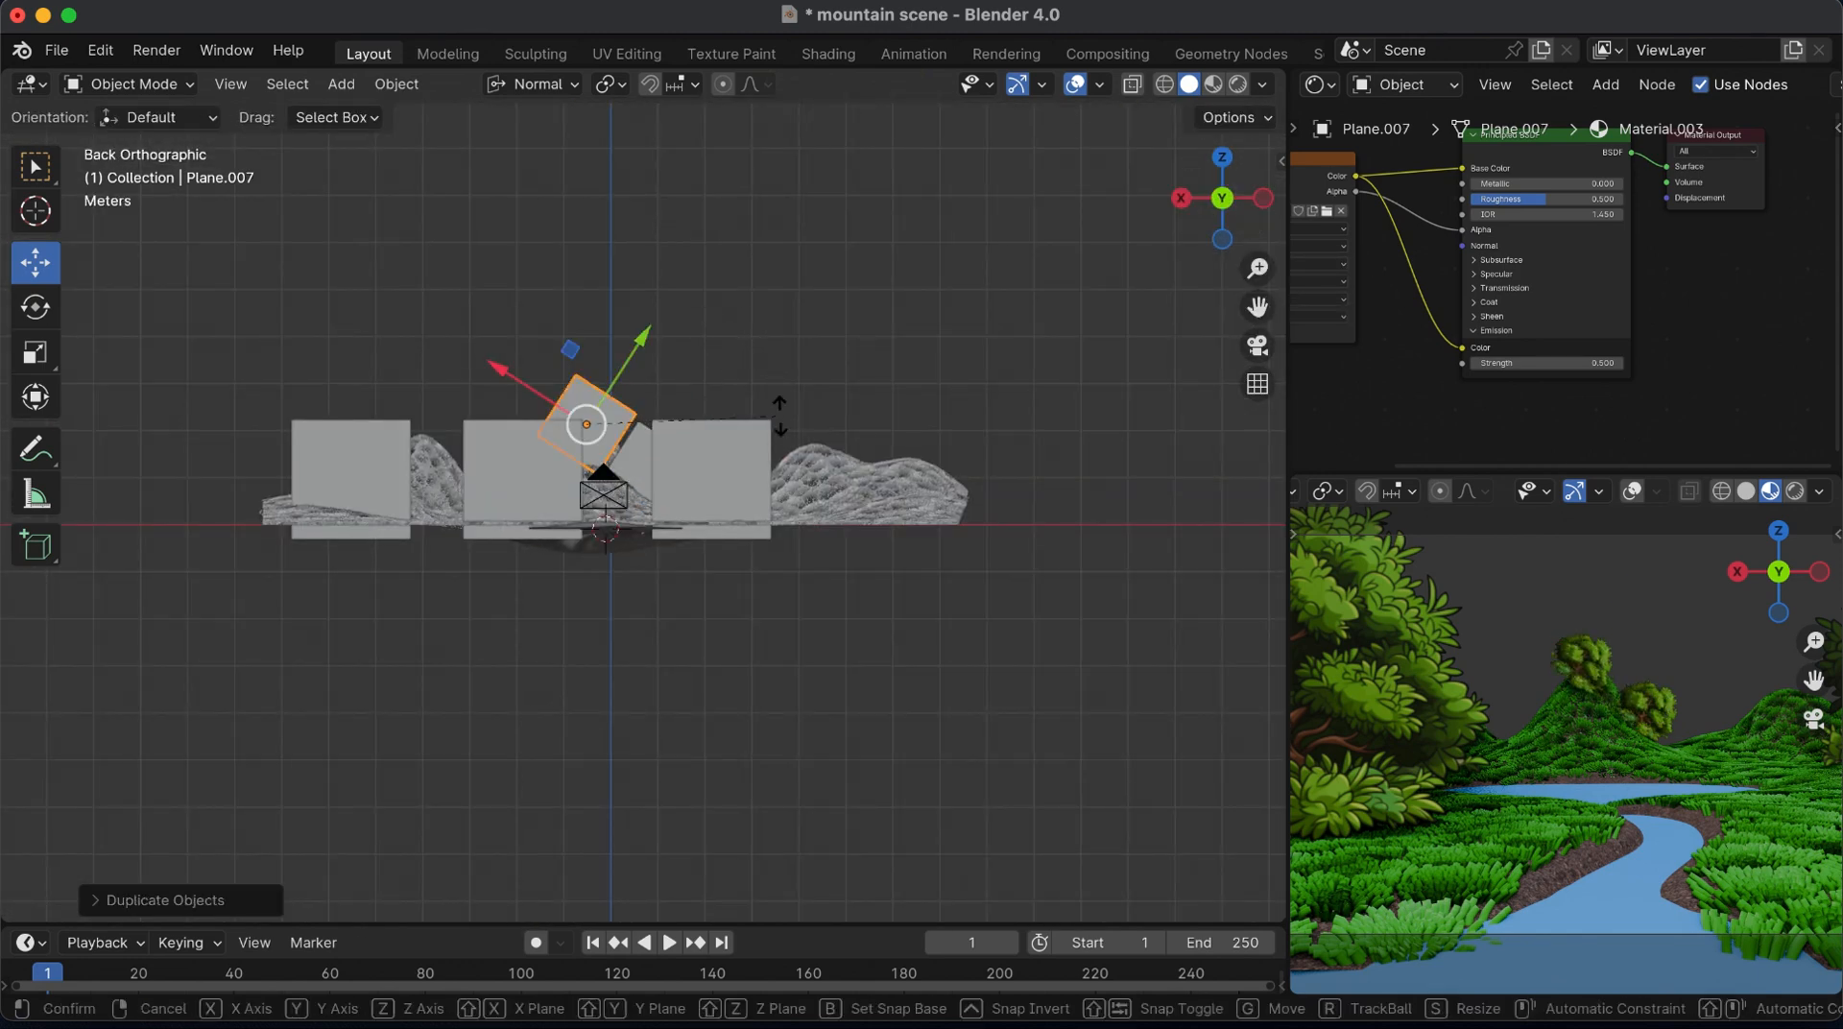
key(r)
click(717, 291)
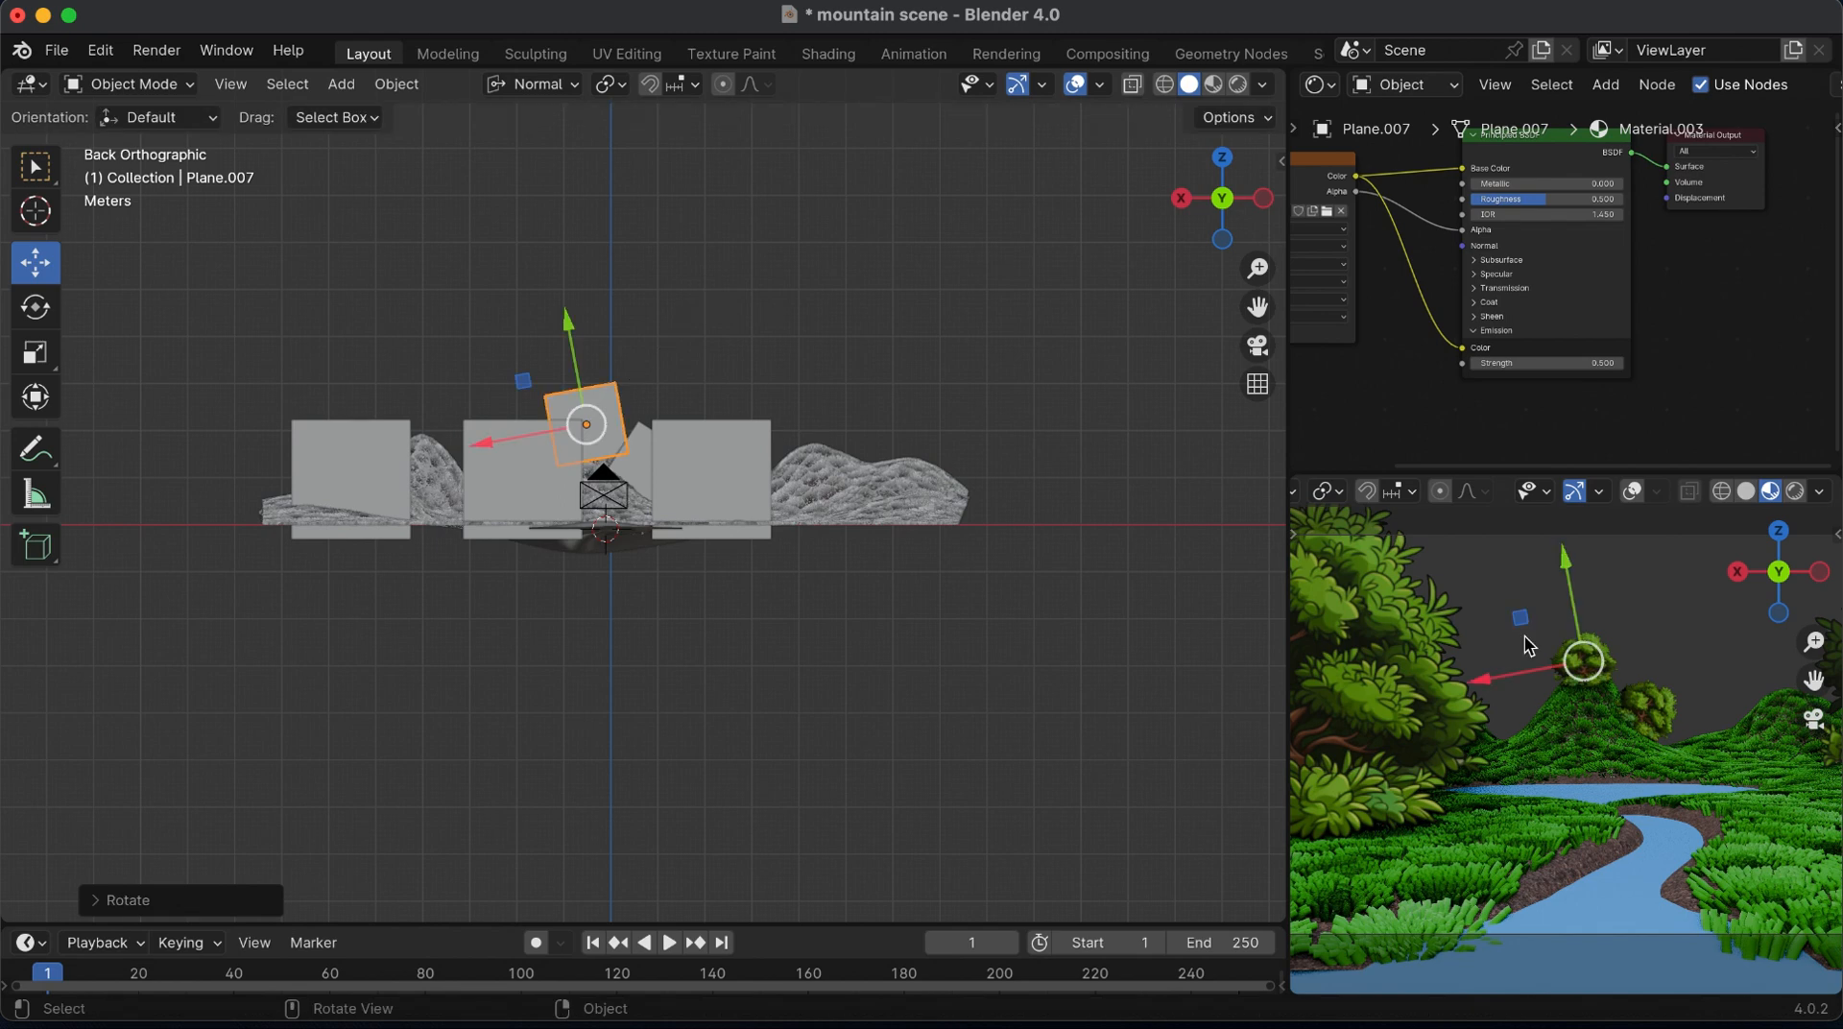
drag(564, 320, 568, 328)
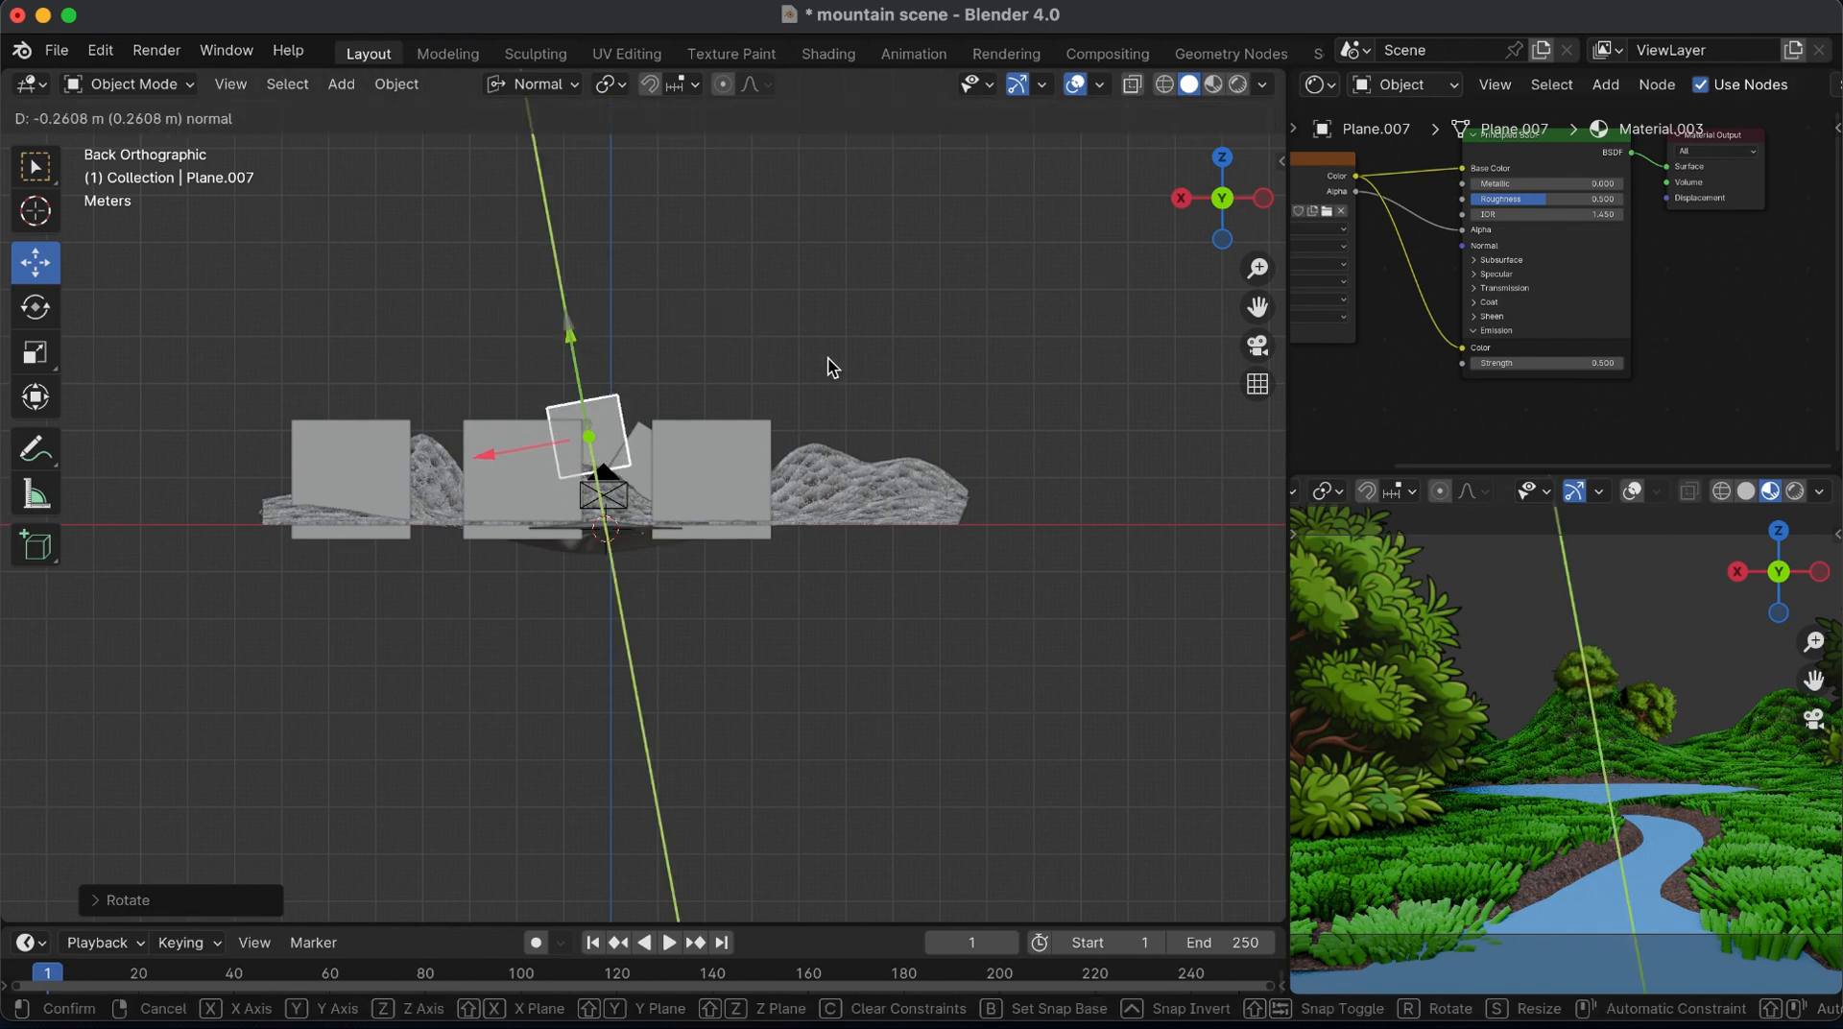
drag(831, 367, 828, 366)
key(r)
click(842, 401)
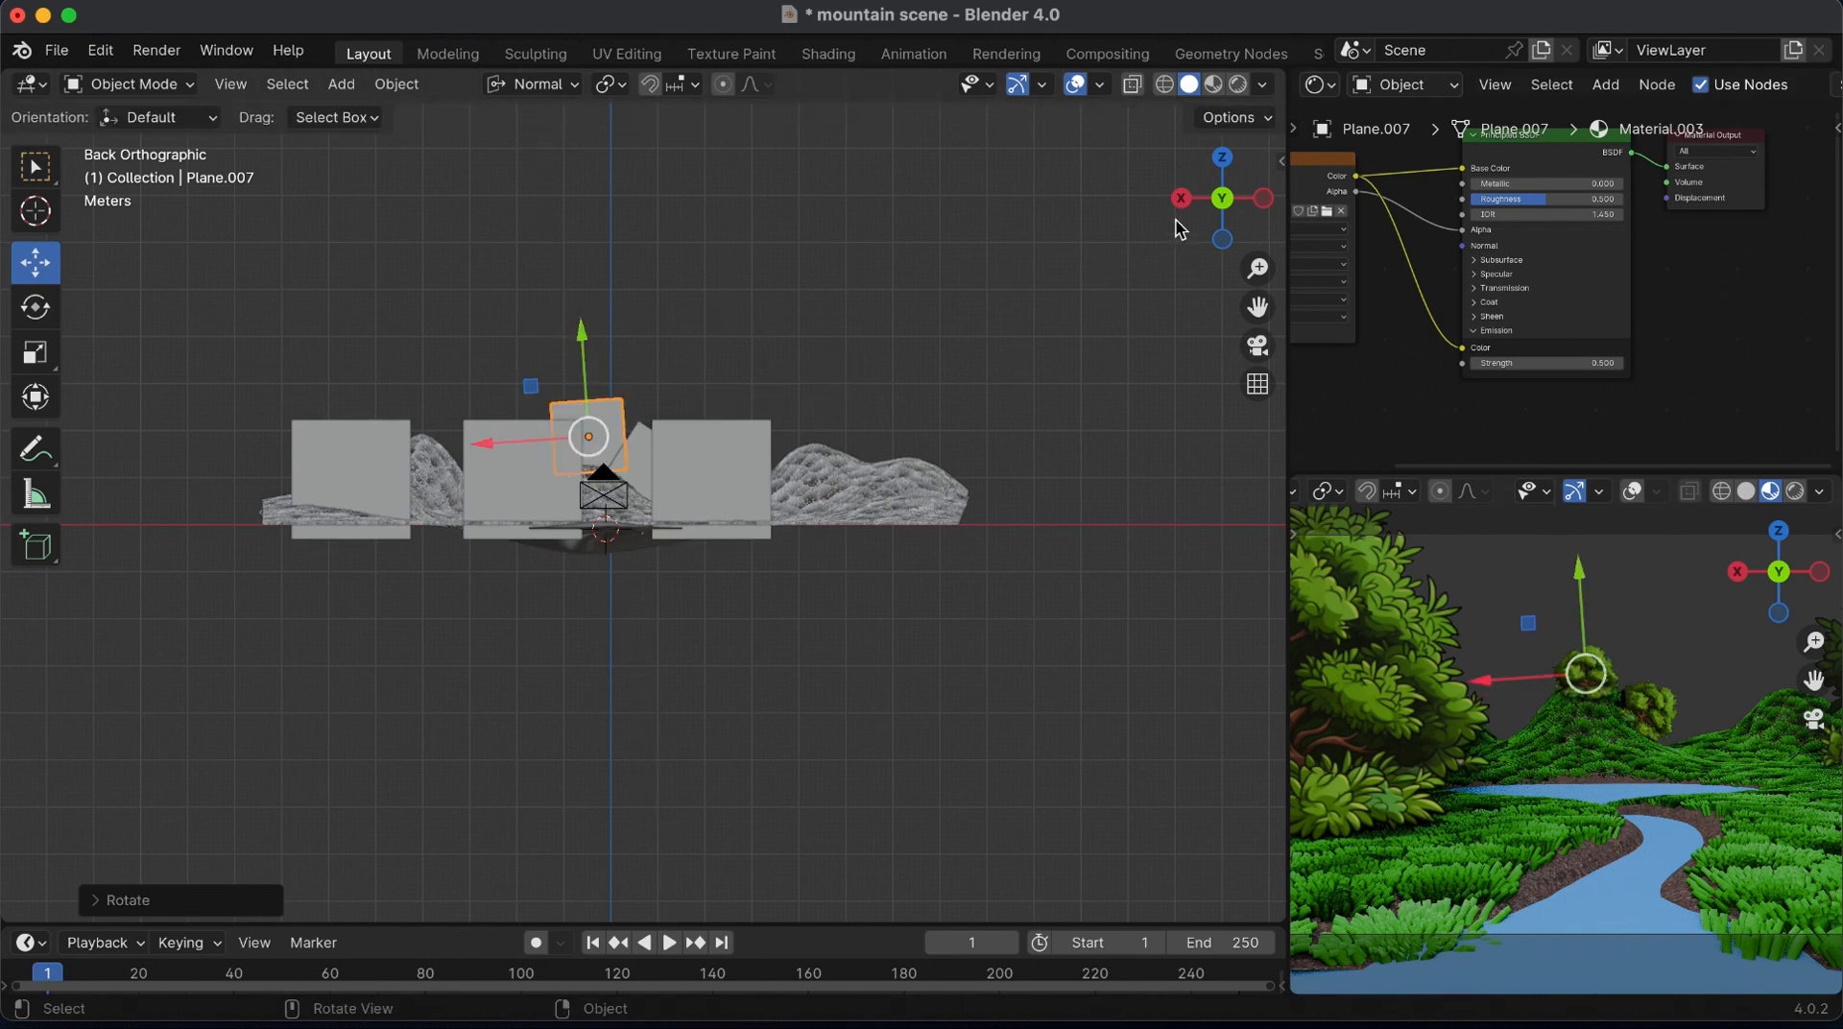
From the right side view, tilt the peak bush about 5° and adjust its depth against the mountain
click(1182, 198)
key(r)
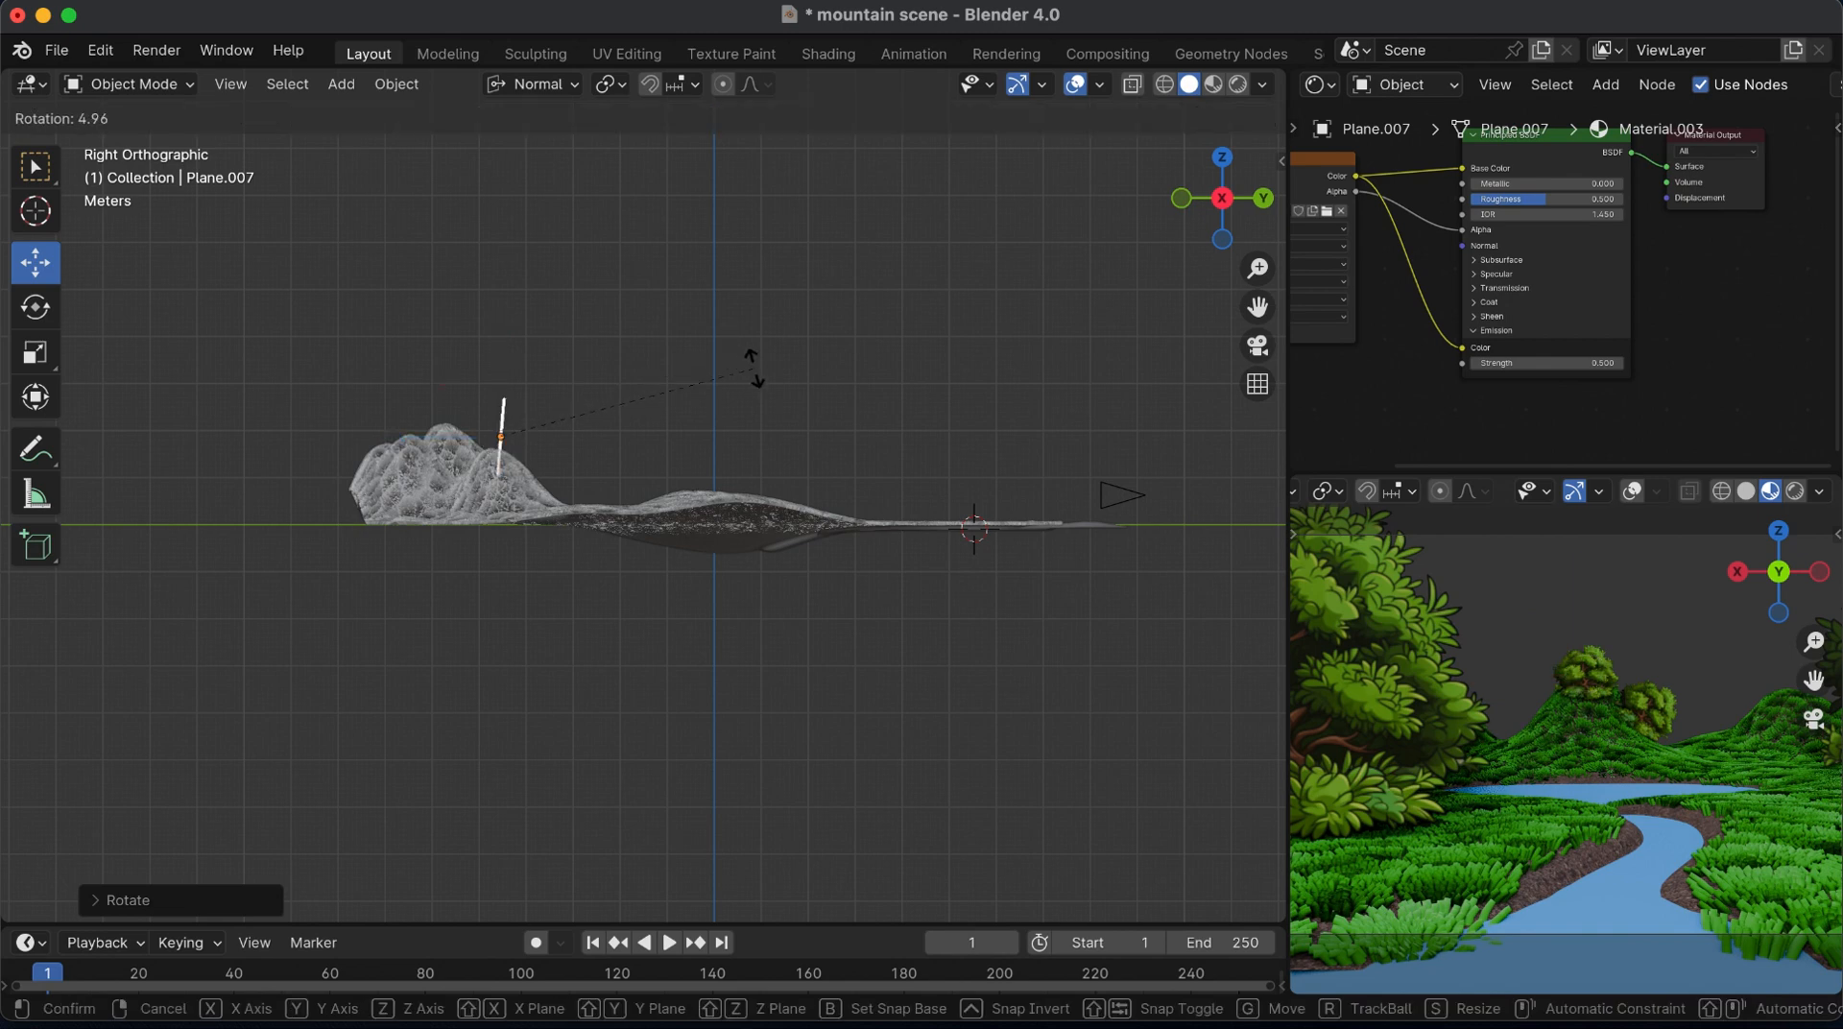
click(753, 367)
drag(445, 440, 588, 422)
From the back view, duplicate the peak bush to the mountain's left slope, tilt it outward and move it against the slope
click(1264, 198)
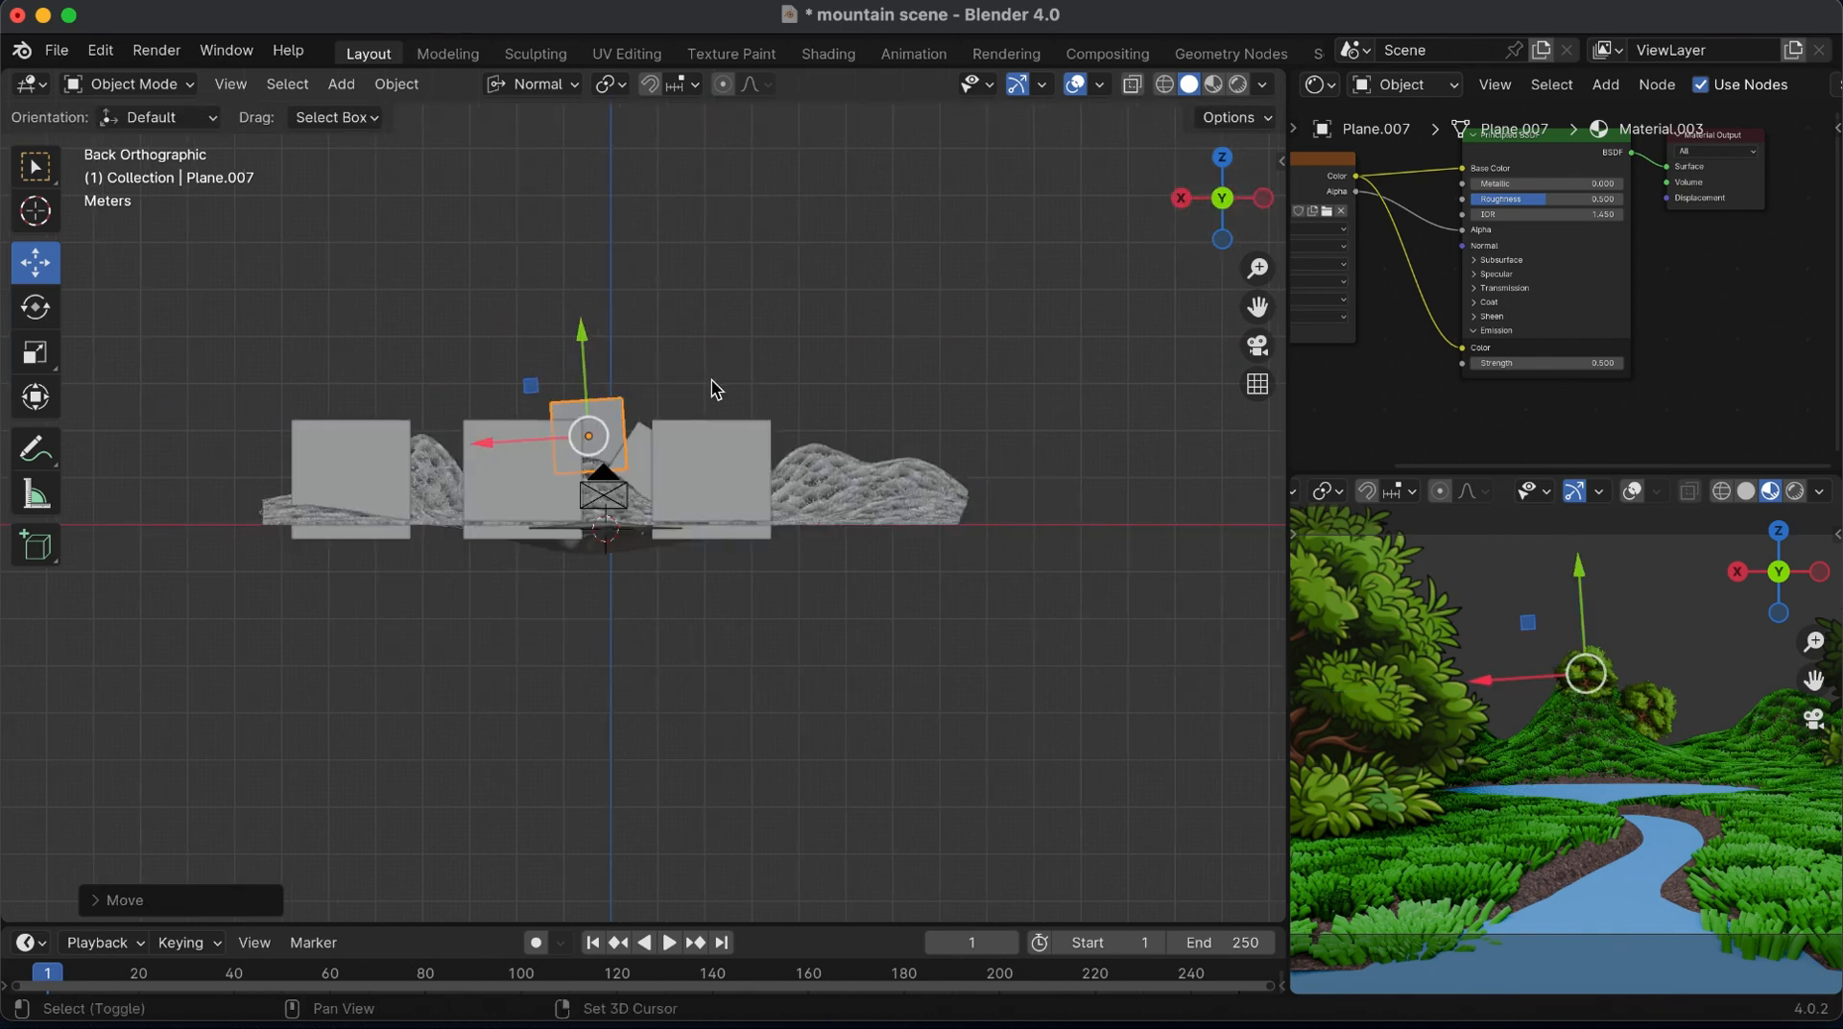
key(shift+d)
click(630, 399)
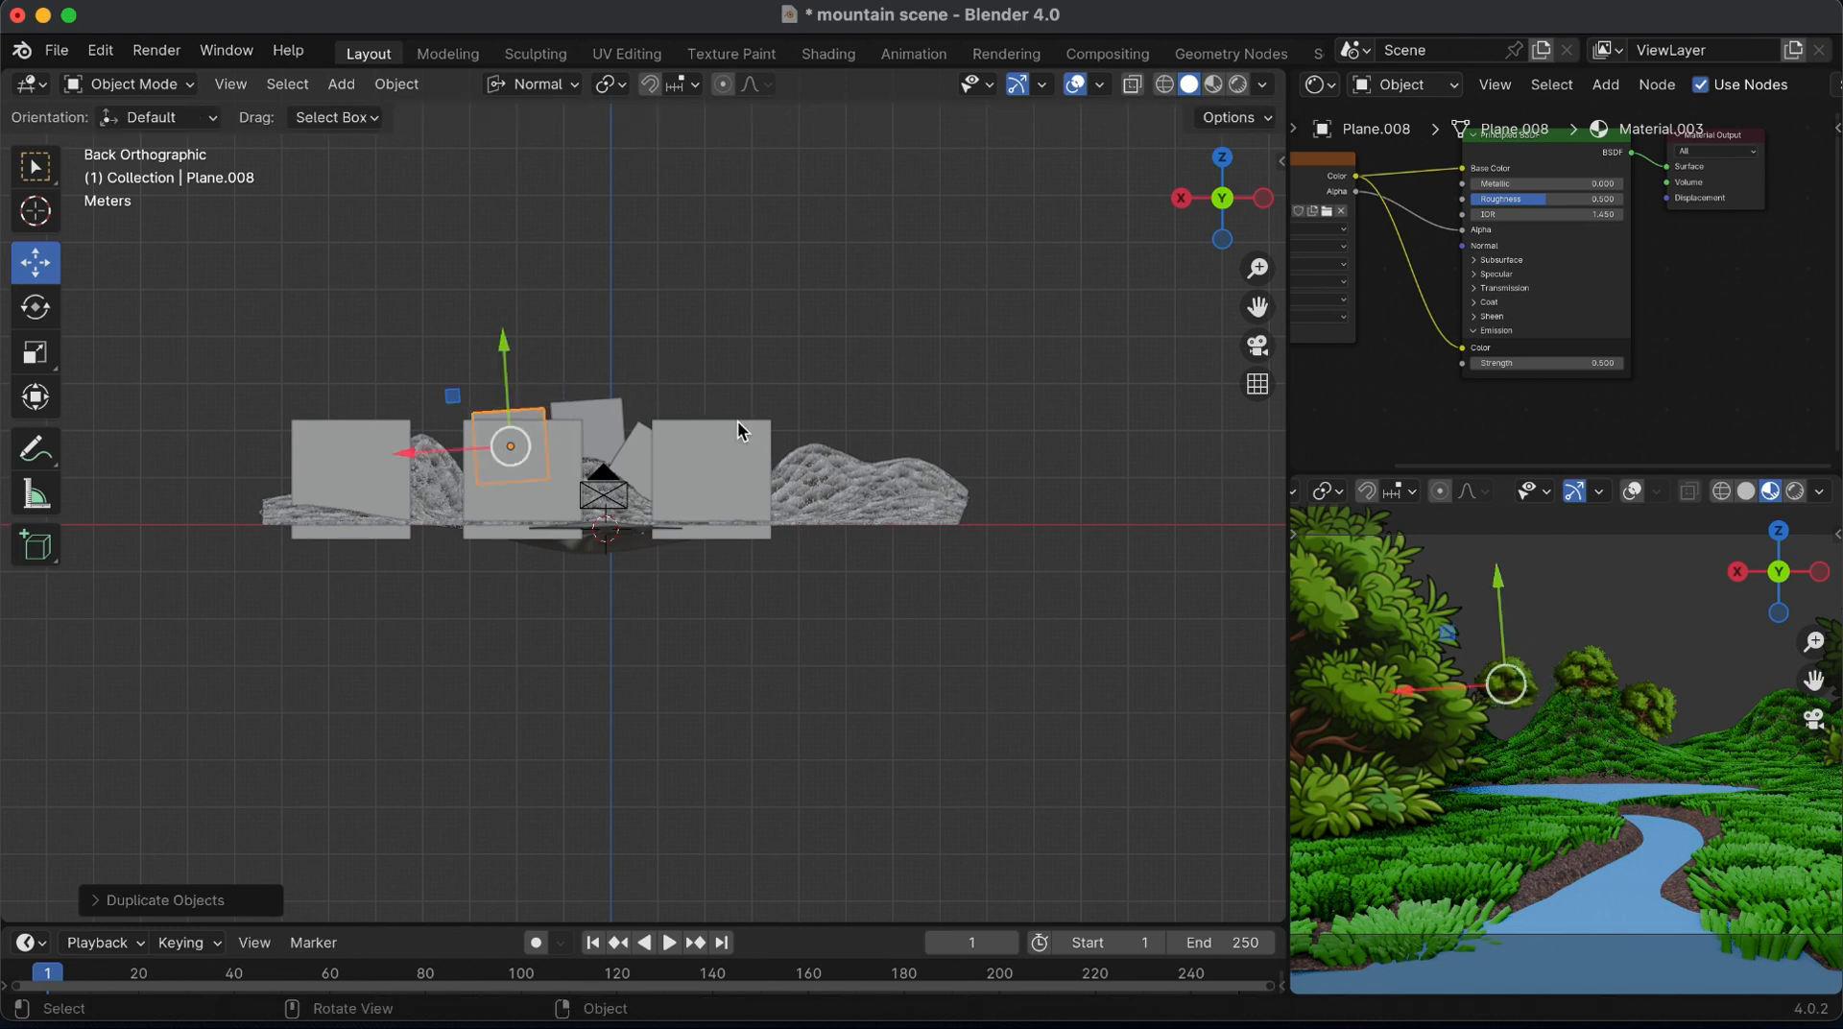
key(r)
click(615, 351)
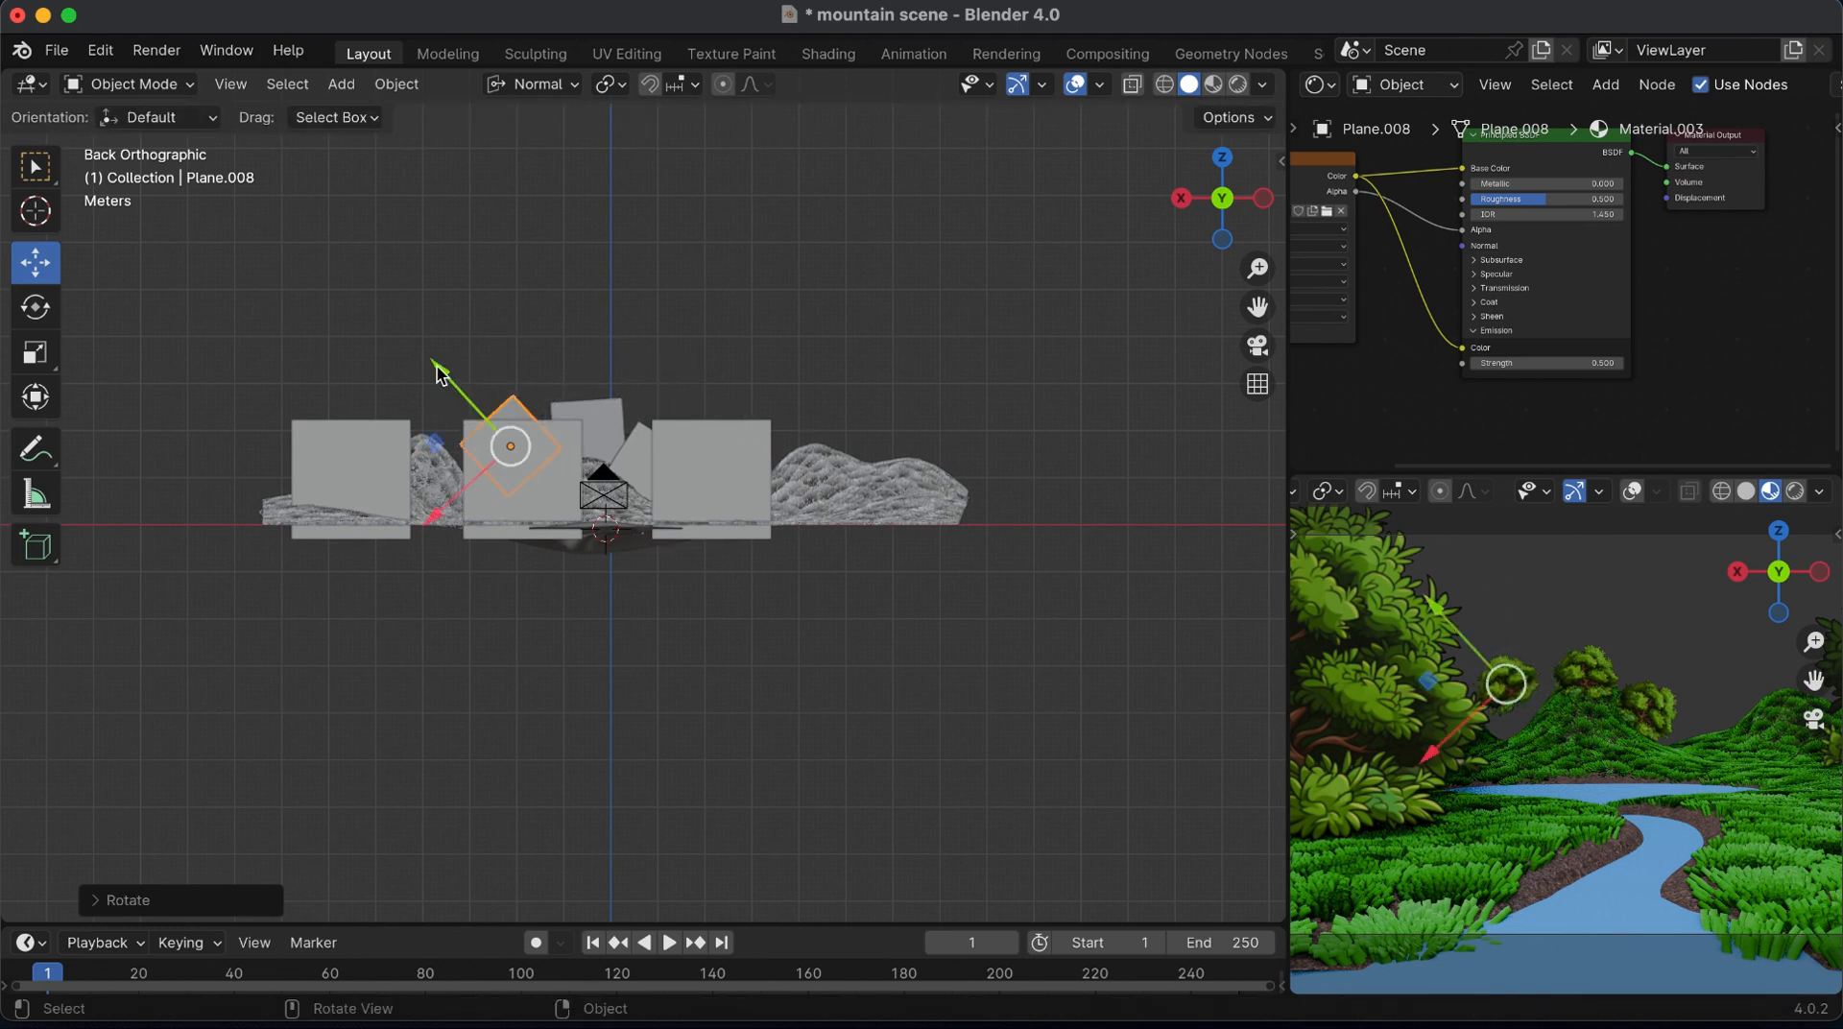
drag(452, 379, 464, 389)
drag(461, 529, 460, 519)
Reselect the left-slope bush, fine-tune its rotation by about 3° and sink it slightly into the slope
click(711, 430)
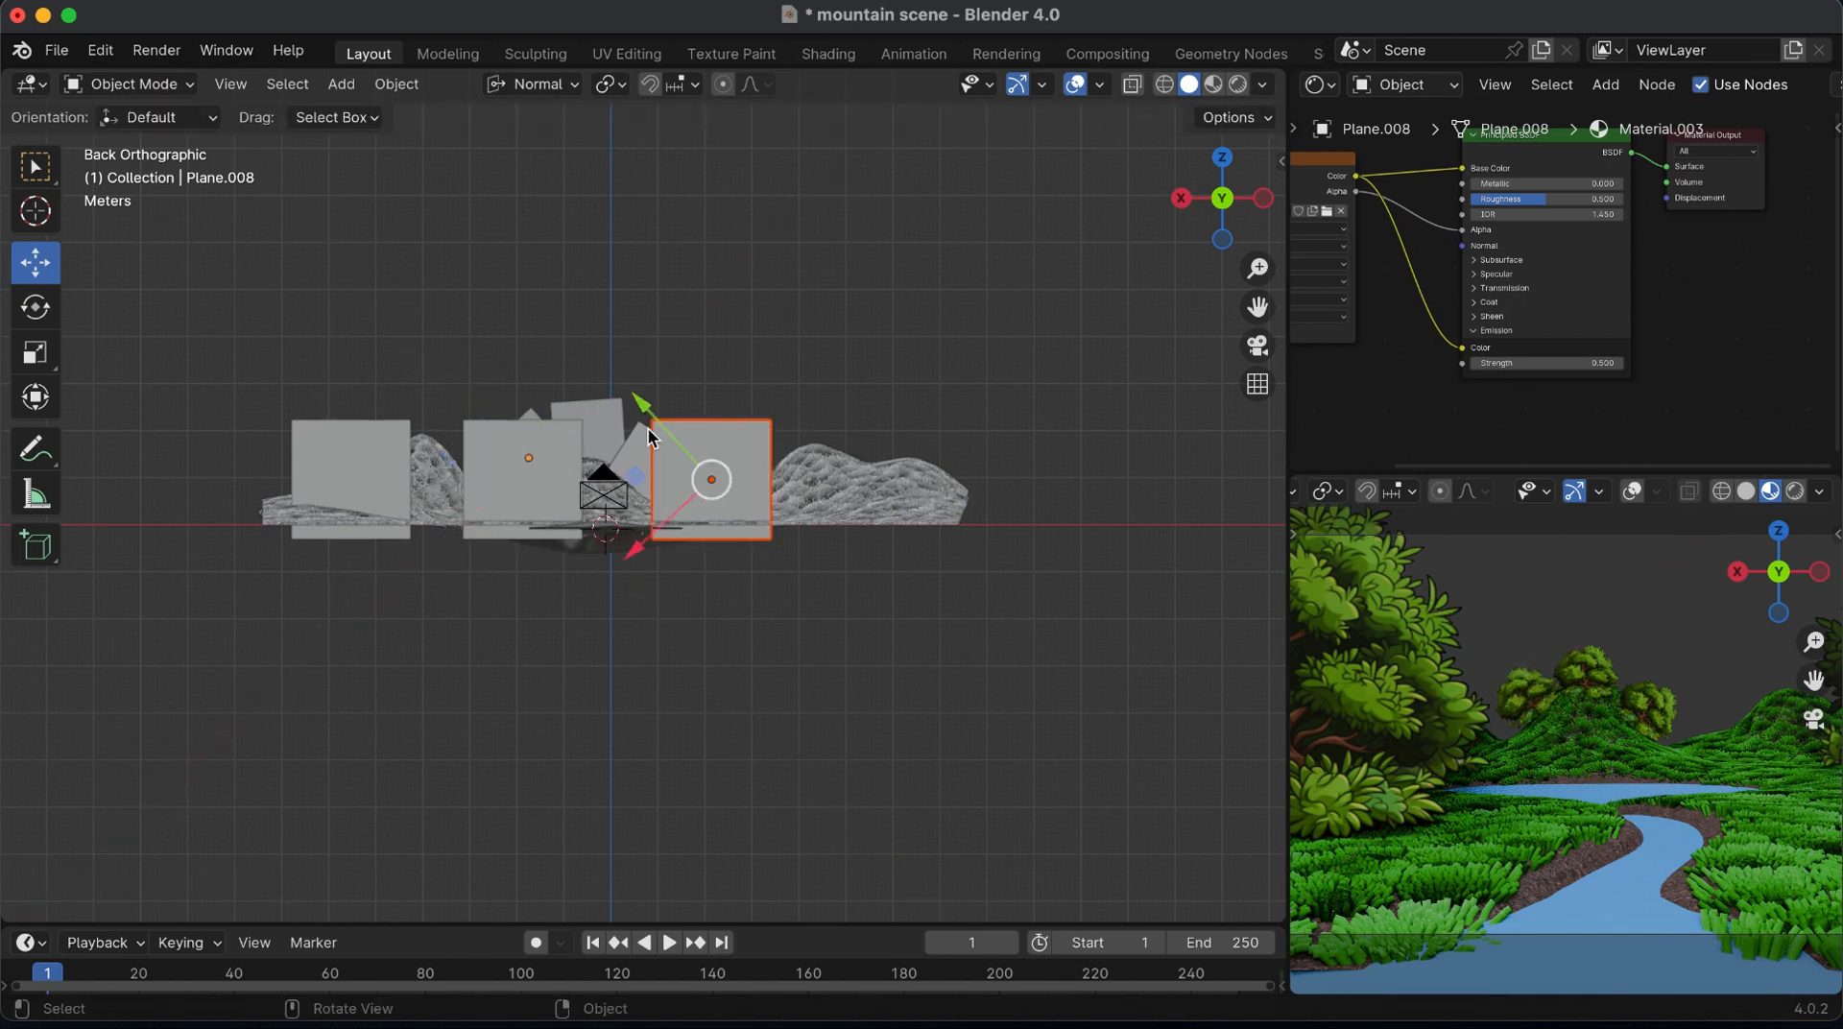
click(537, 413)
key(r)
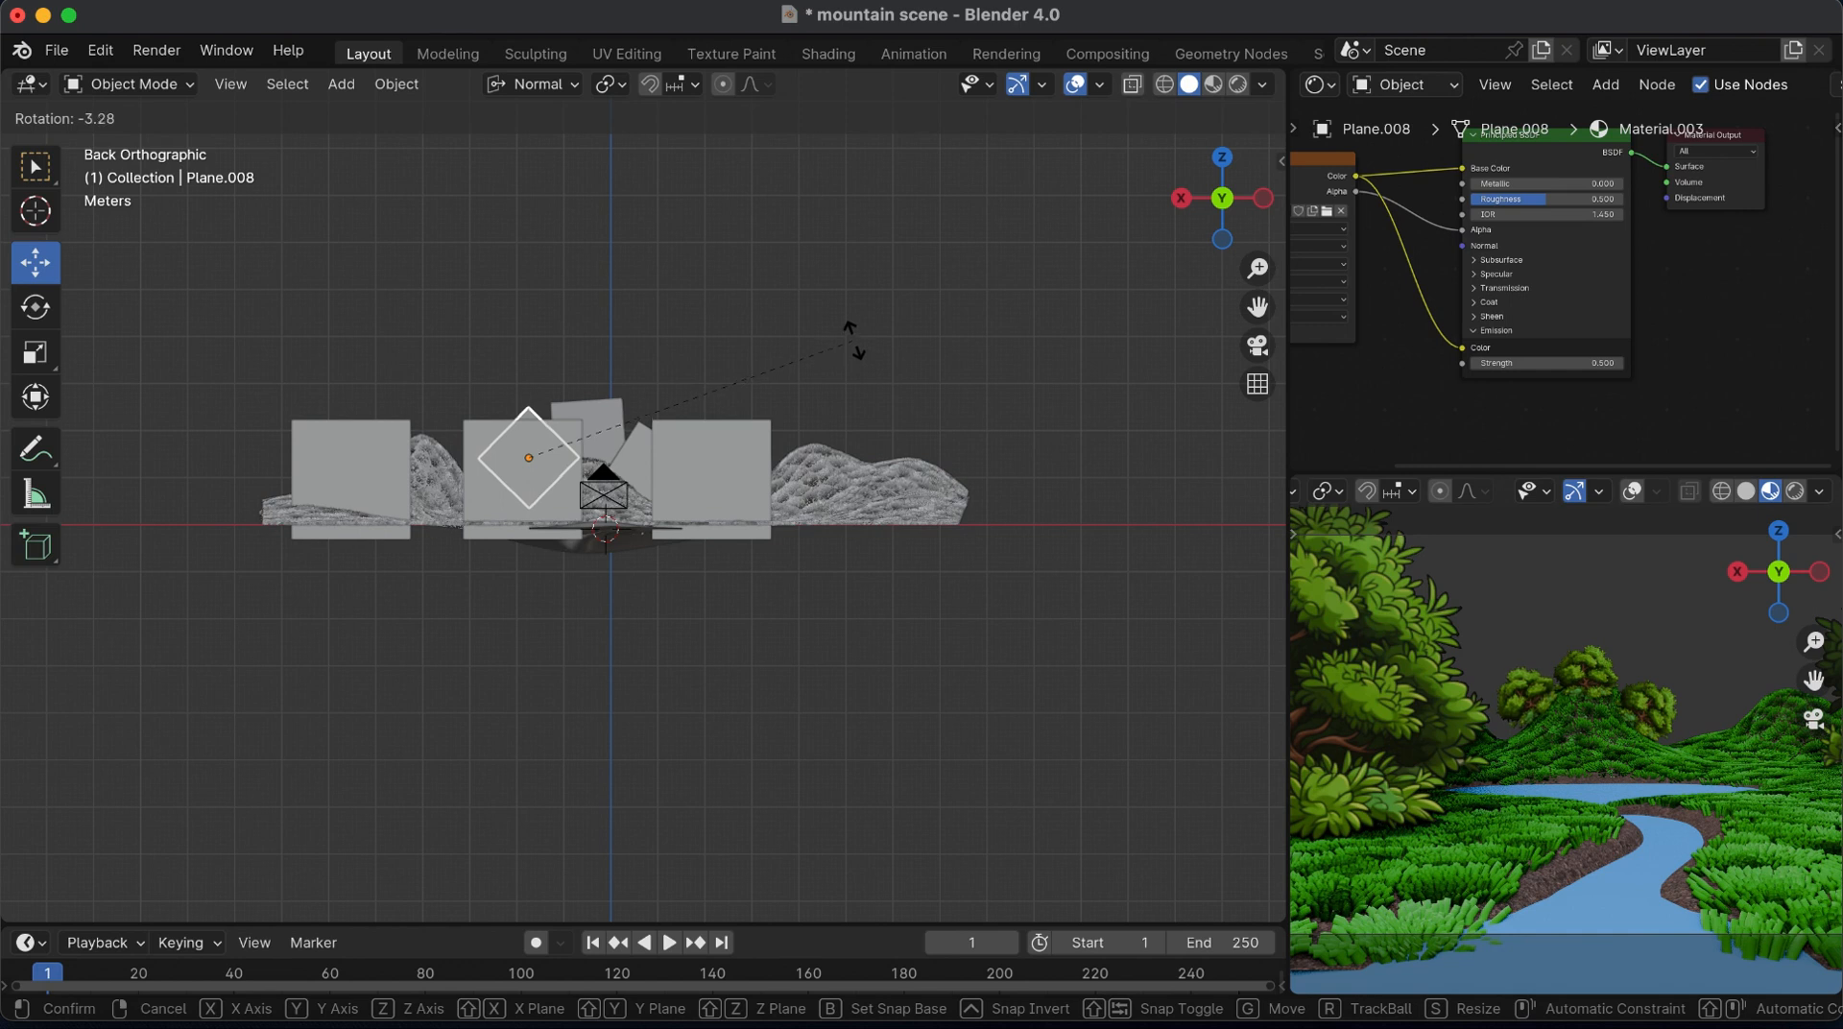
click(854, 341)
drag(464, 392, 469, 395)
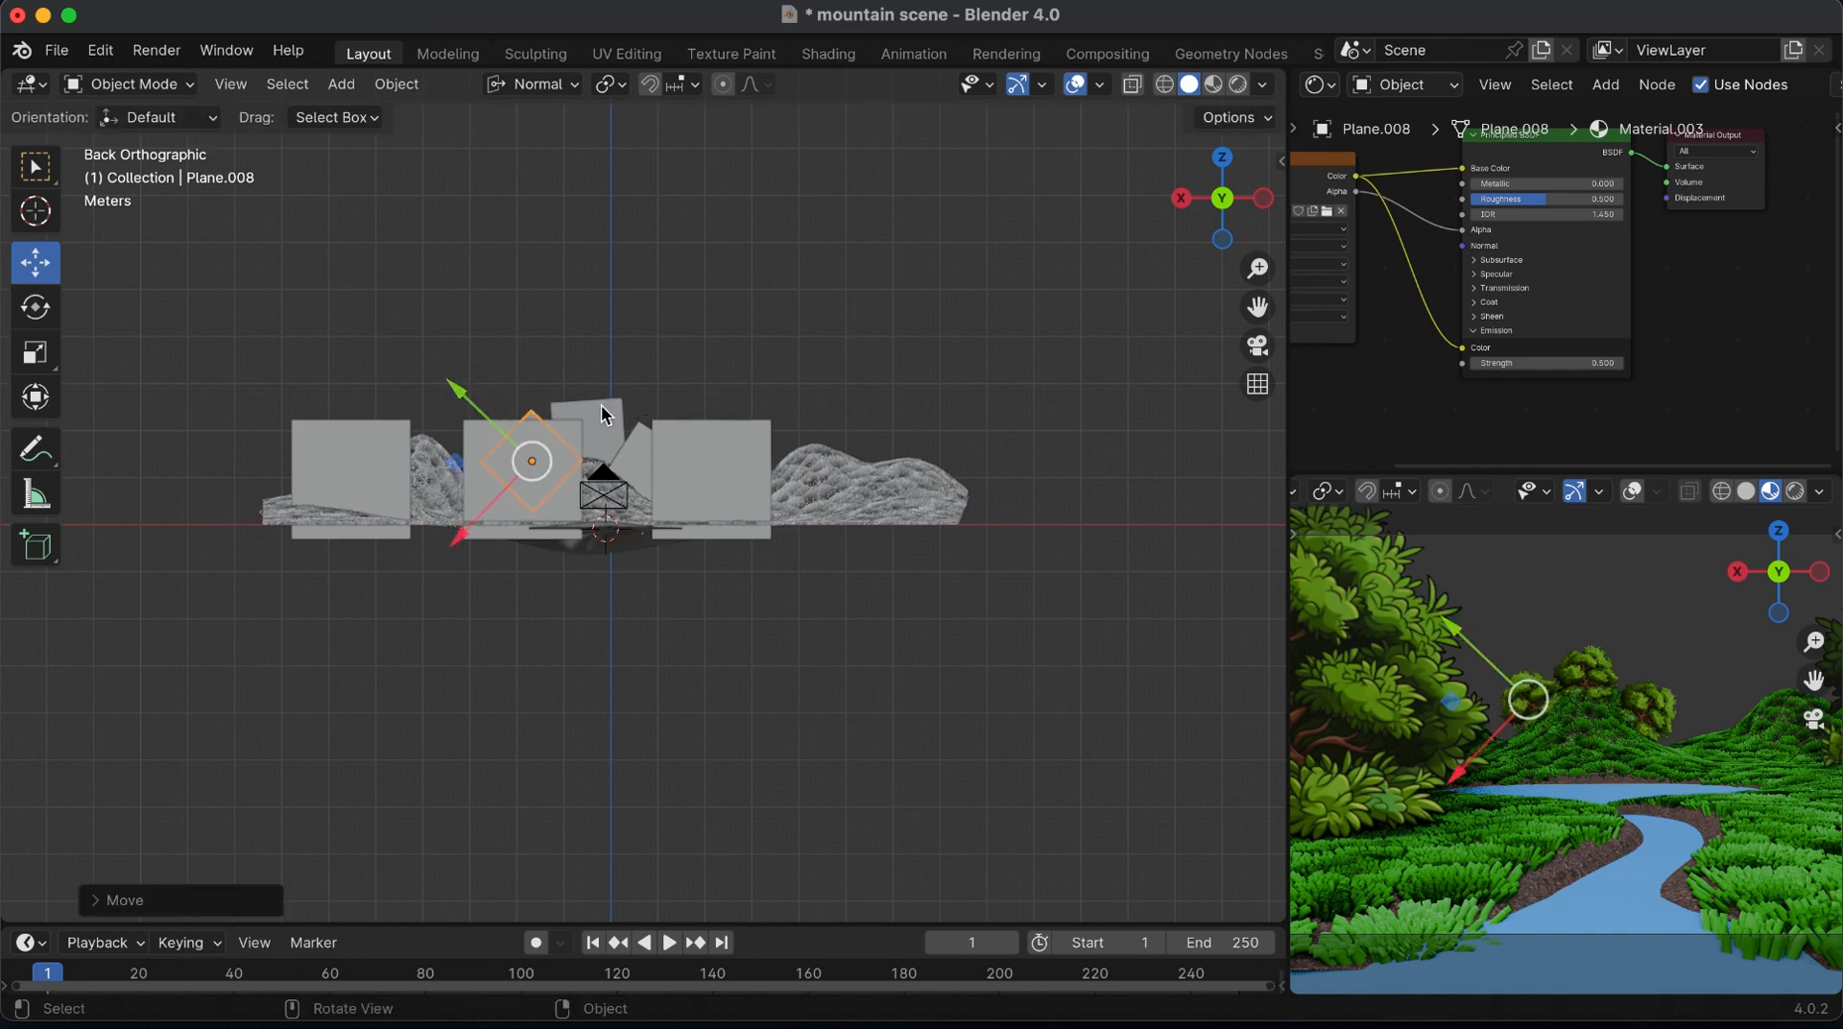
Duplicate the peak bush about 2 m across and down to the right of the mountain
click(607, 413)
key(shift+d)
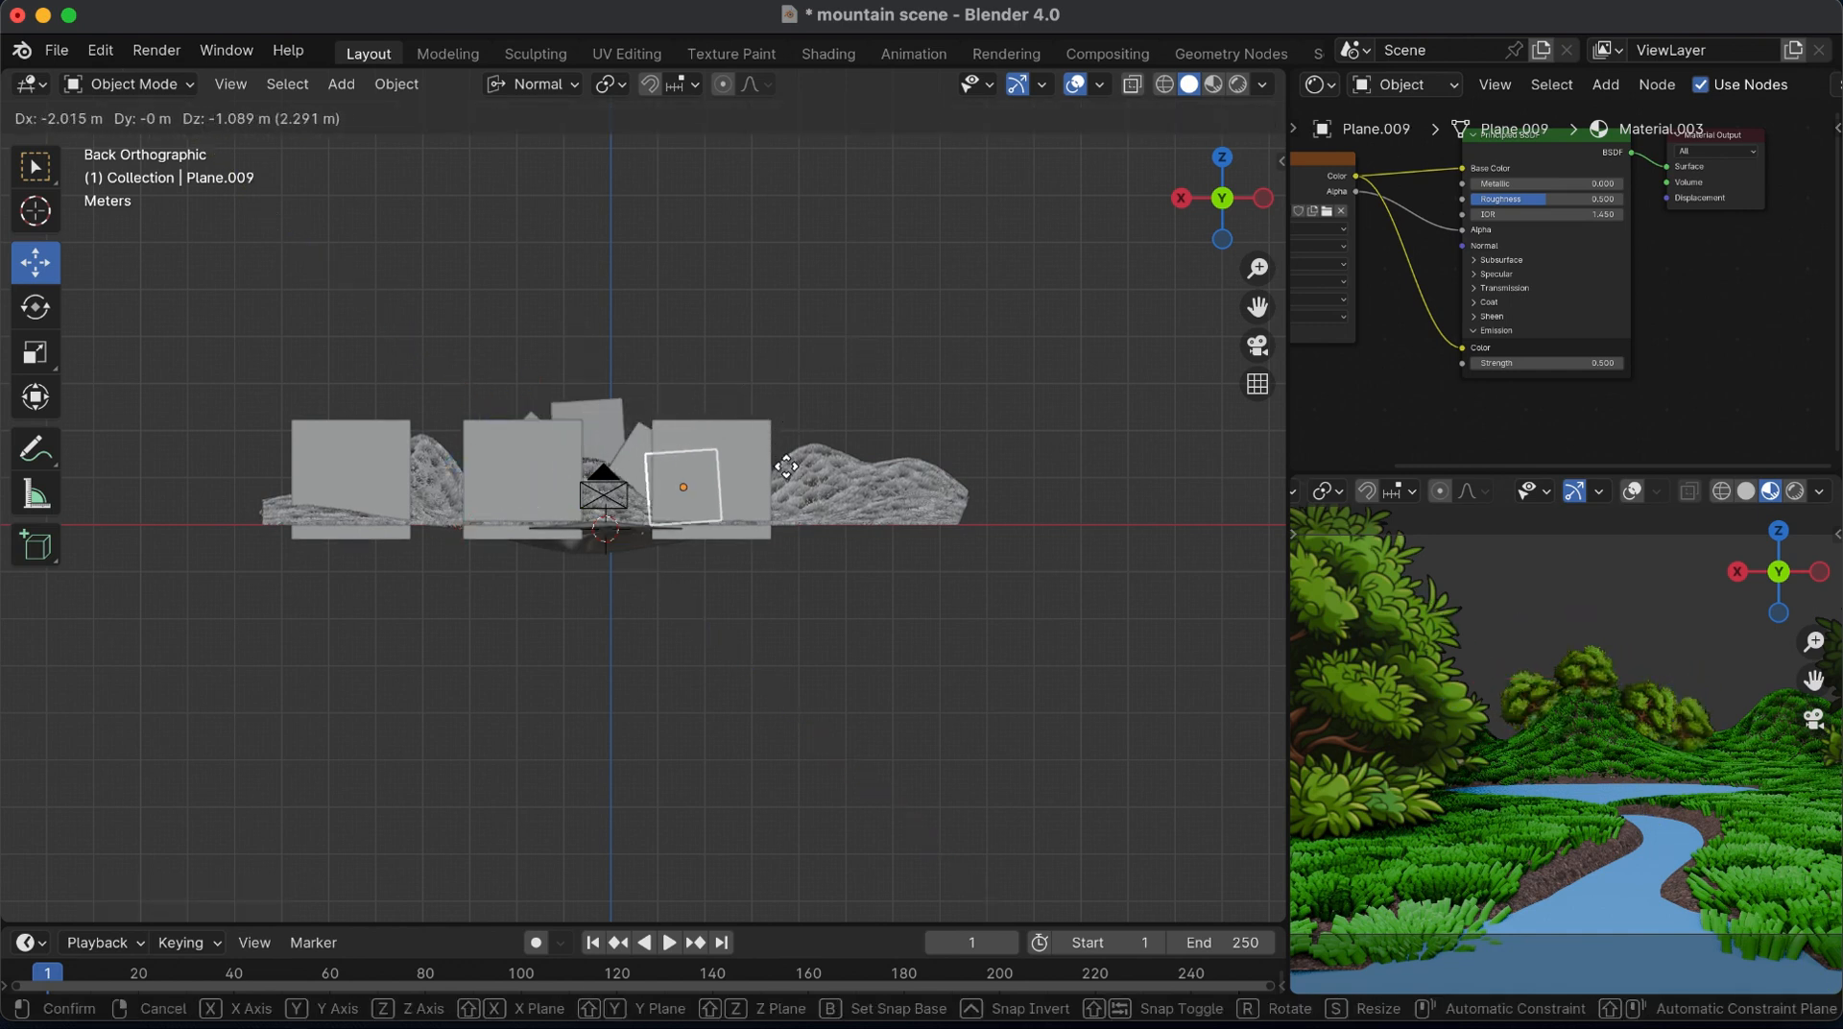
click(811, 445)
Duplicate that right-hand bush about 1 m farther out, scale the copy to about 0.9 and lower it slightly
key(shift+d)
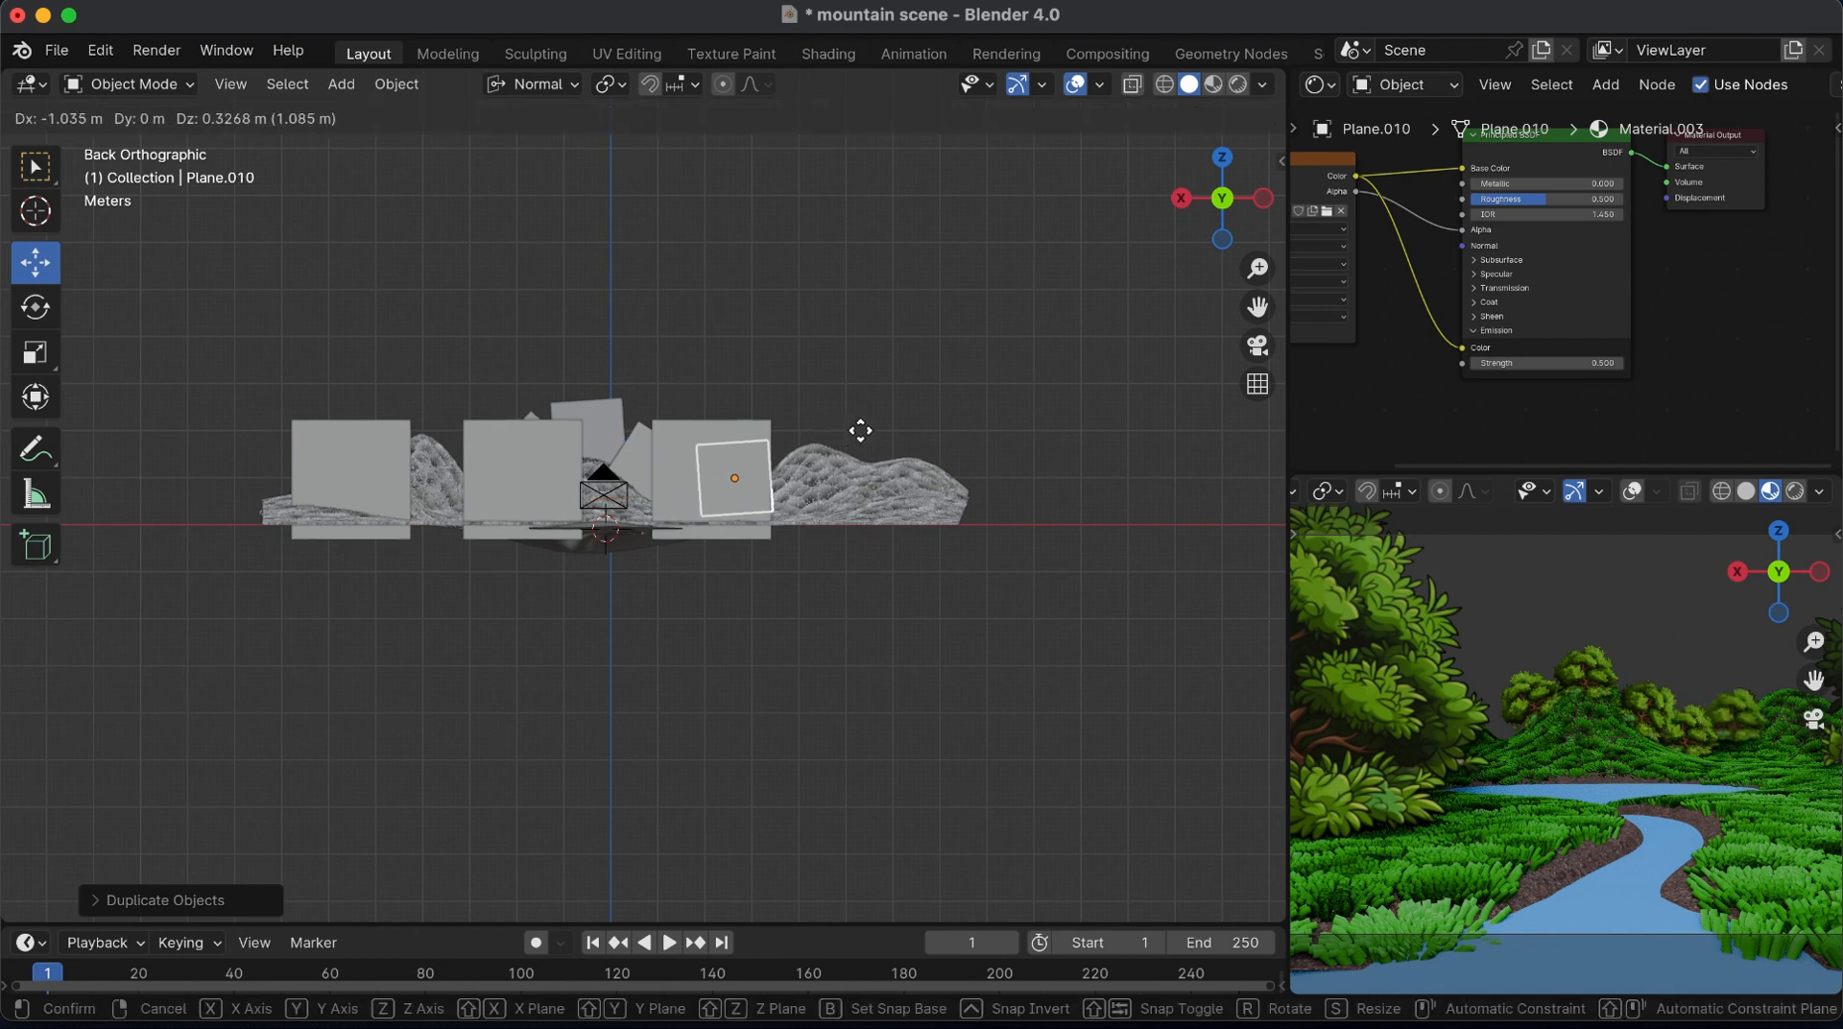
click(937, 443)
key(s)
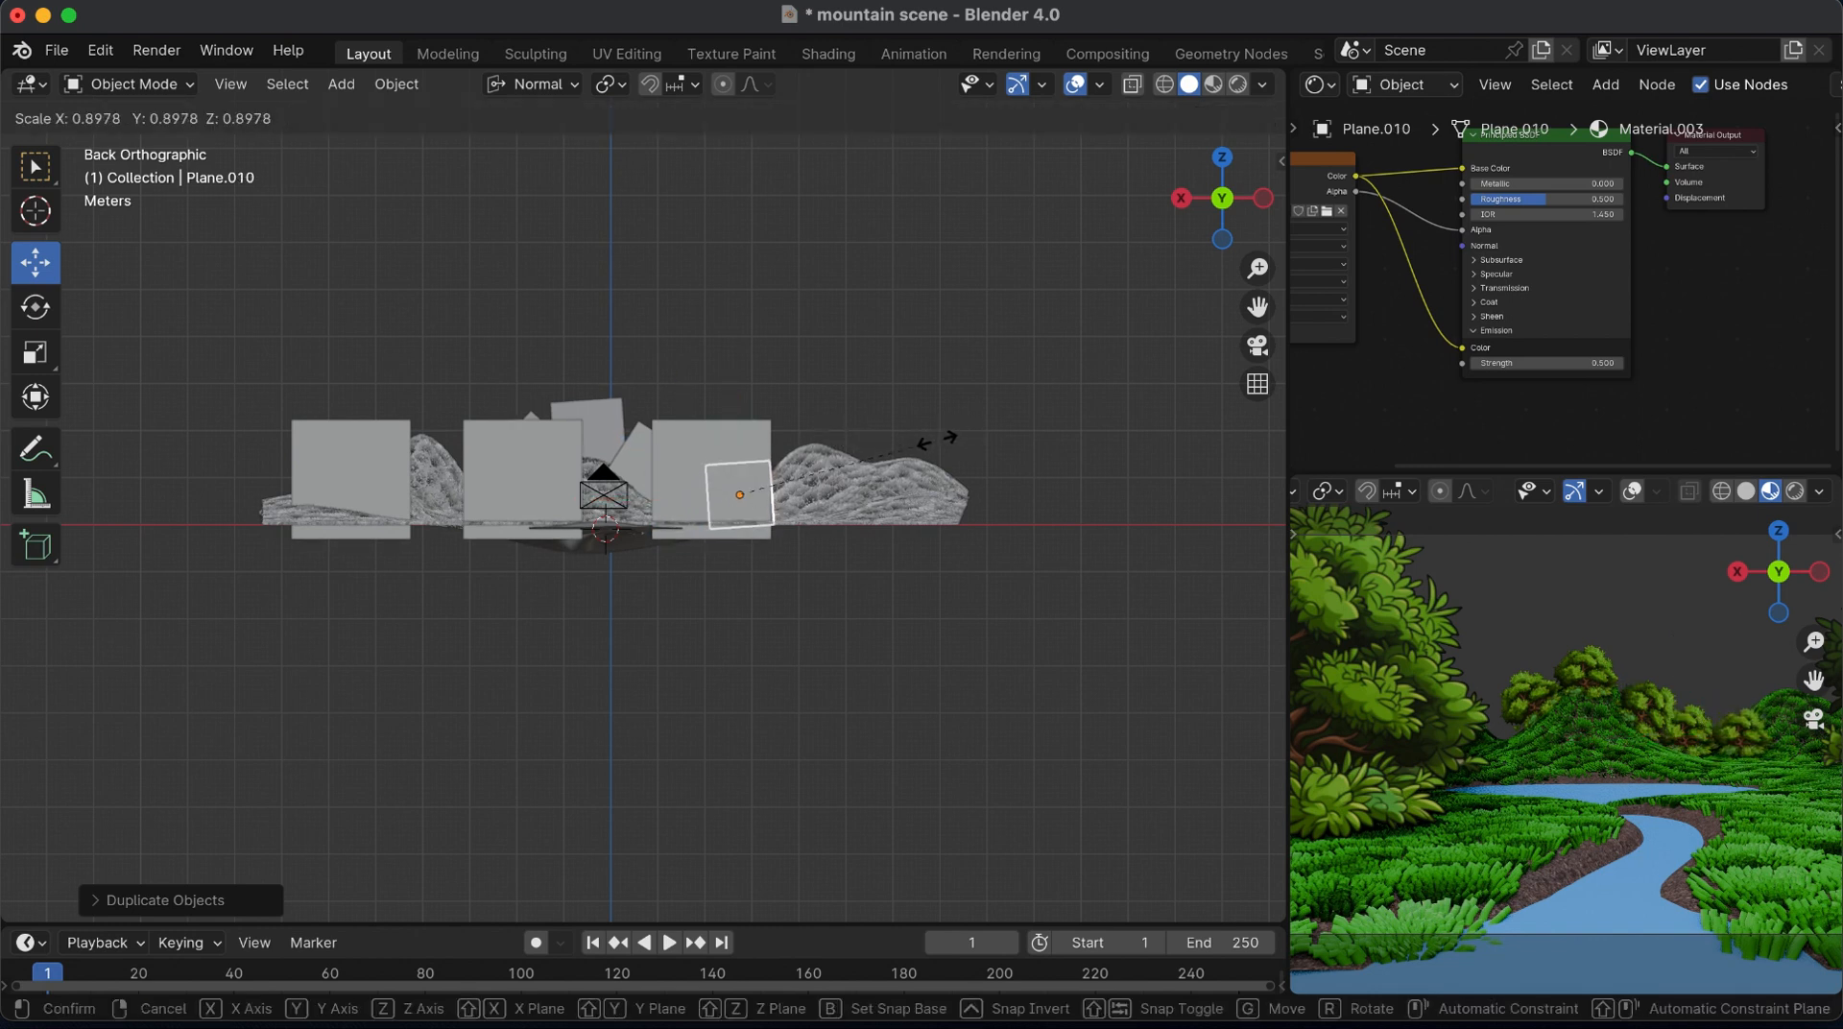
click(935, 441)
drag(731, 401, 731, 405)
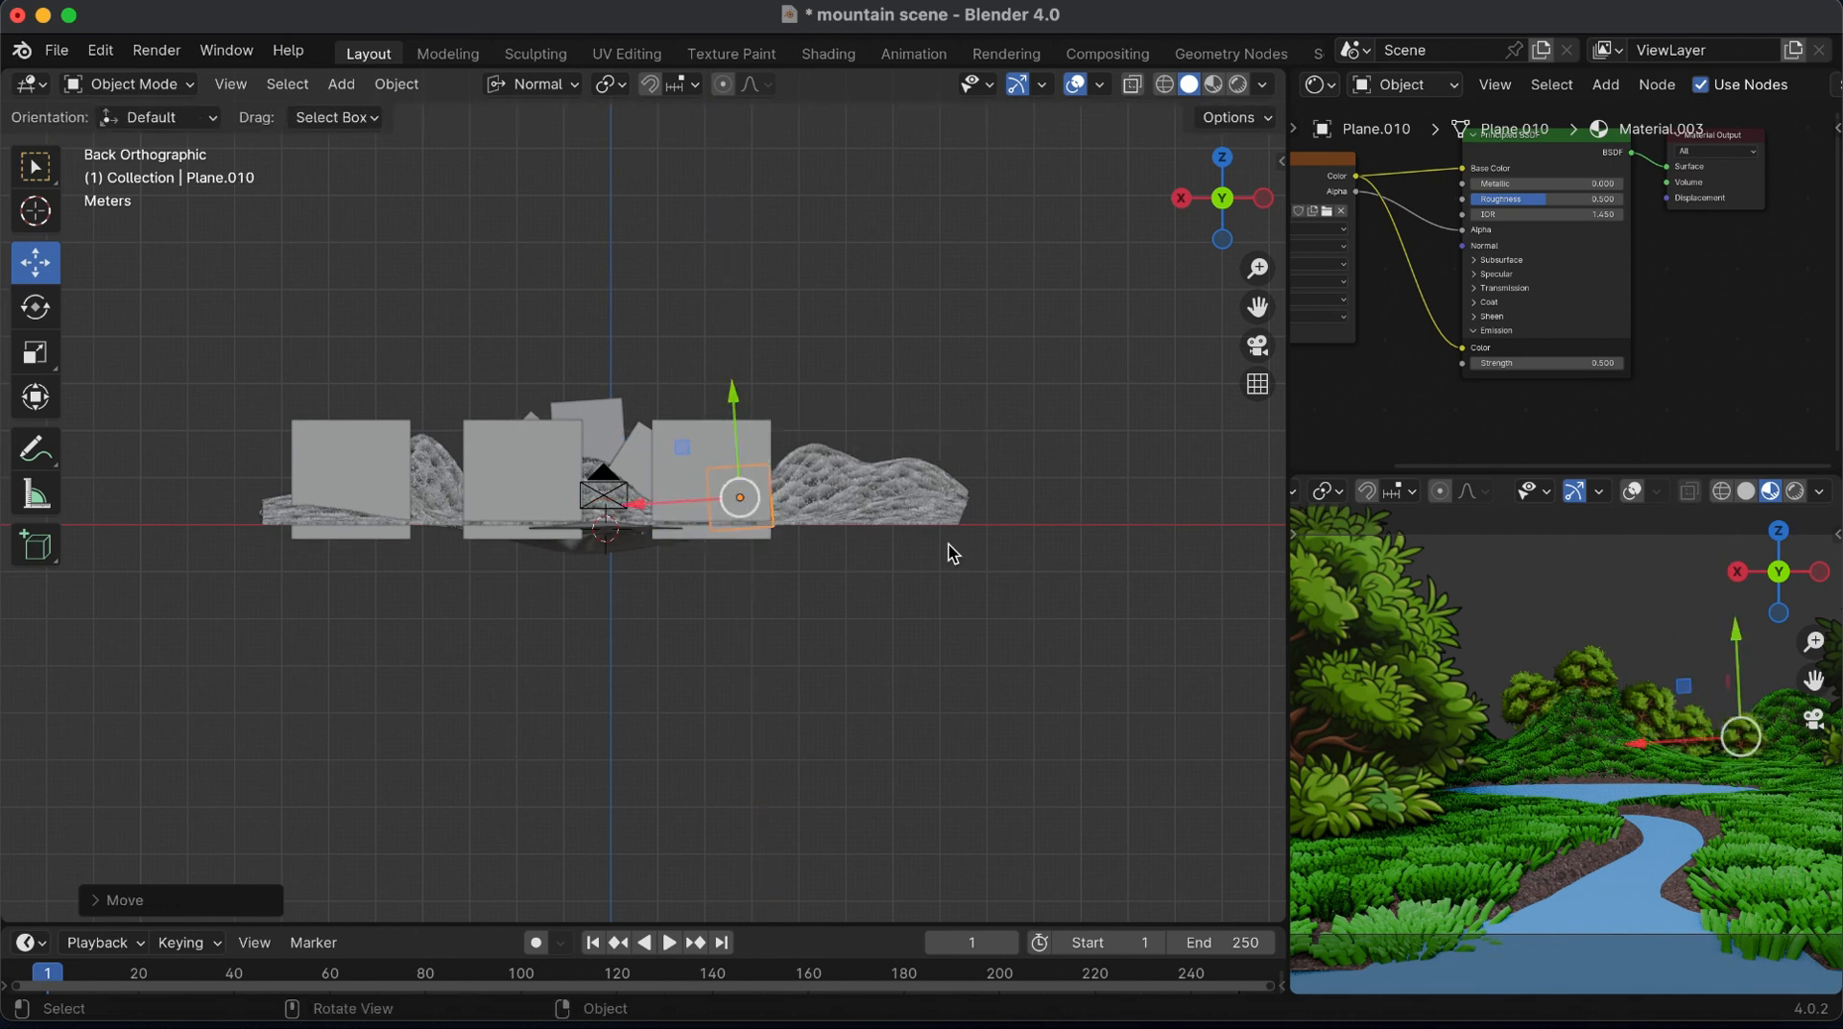
Select the inner of the two right-hand bushes, resize it and lower it slightly along its own Y axis
click(1692, 720)
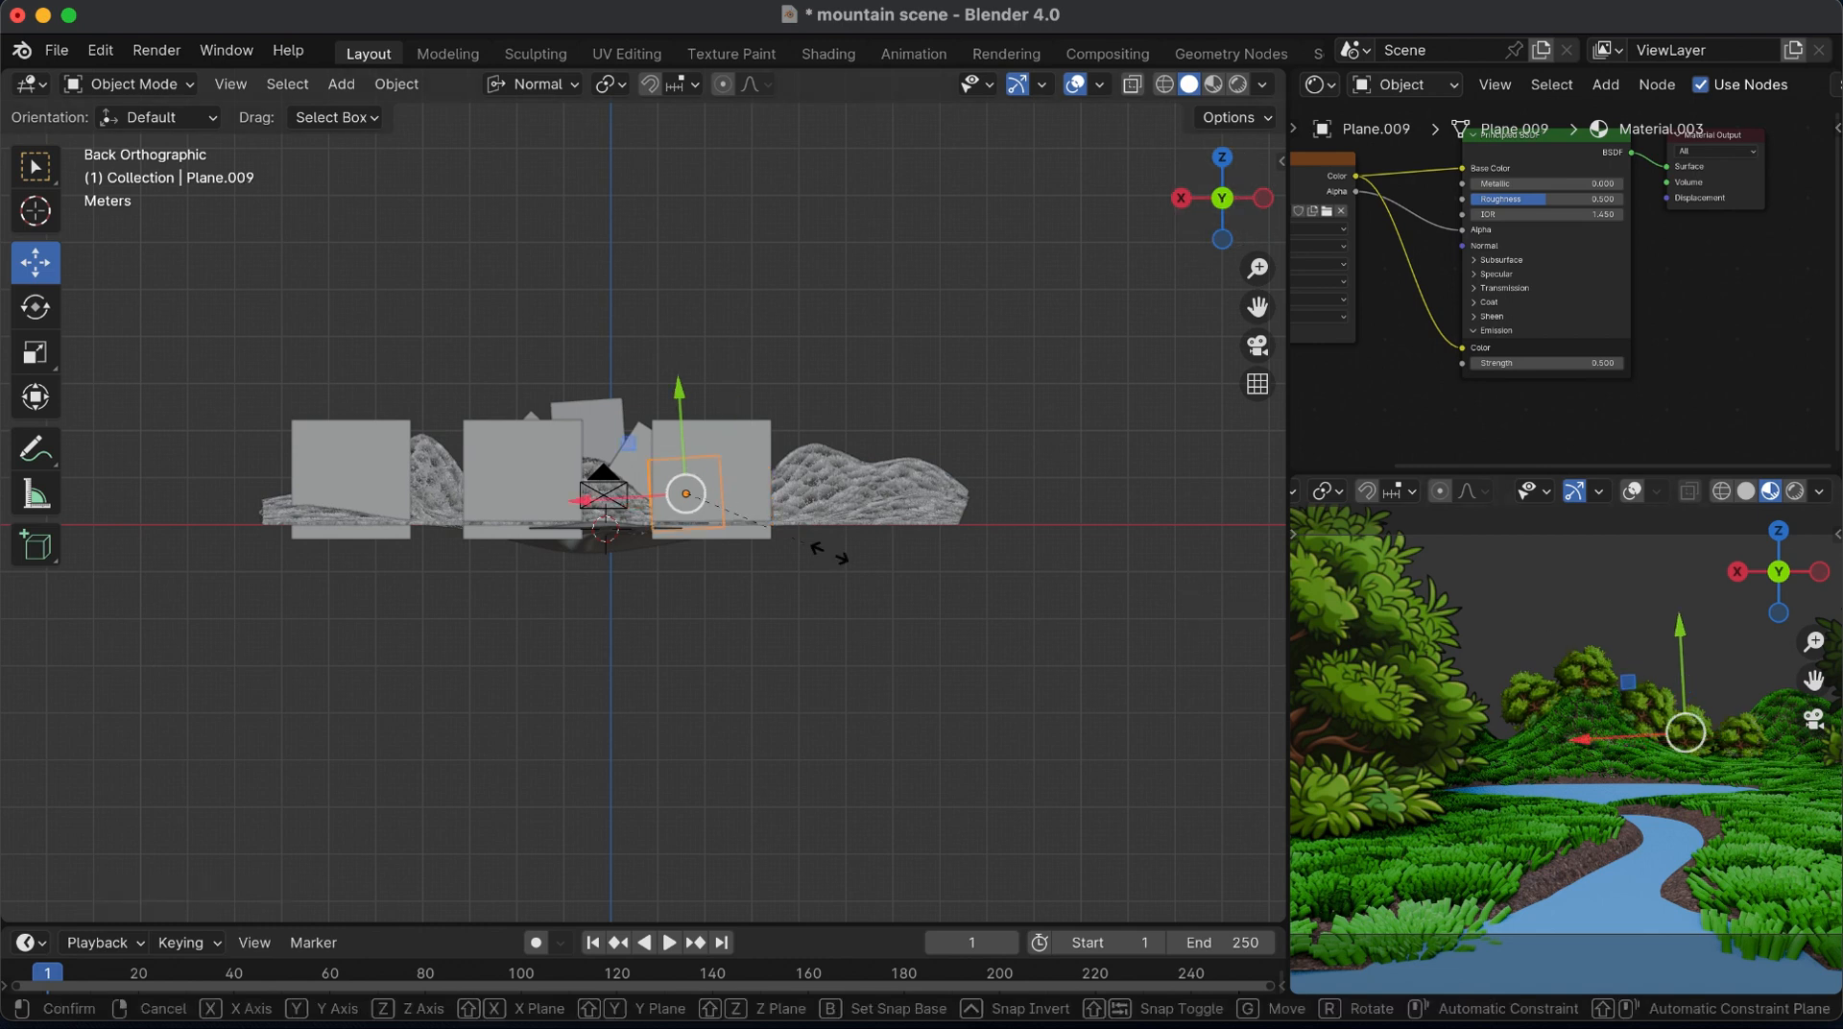
key(s)
click(626, 377)
drag(679, 394, 683, 395)
Duplicate the inner right-hand bush to the opposite side of the mountain, and duplicate that copy about 6.5 m back across
key(shift+d)
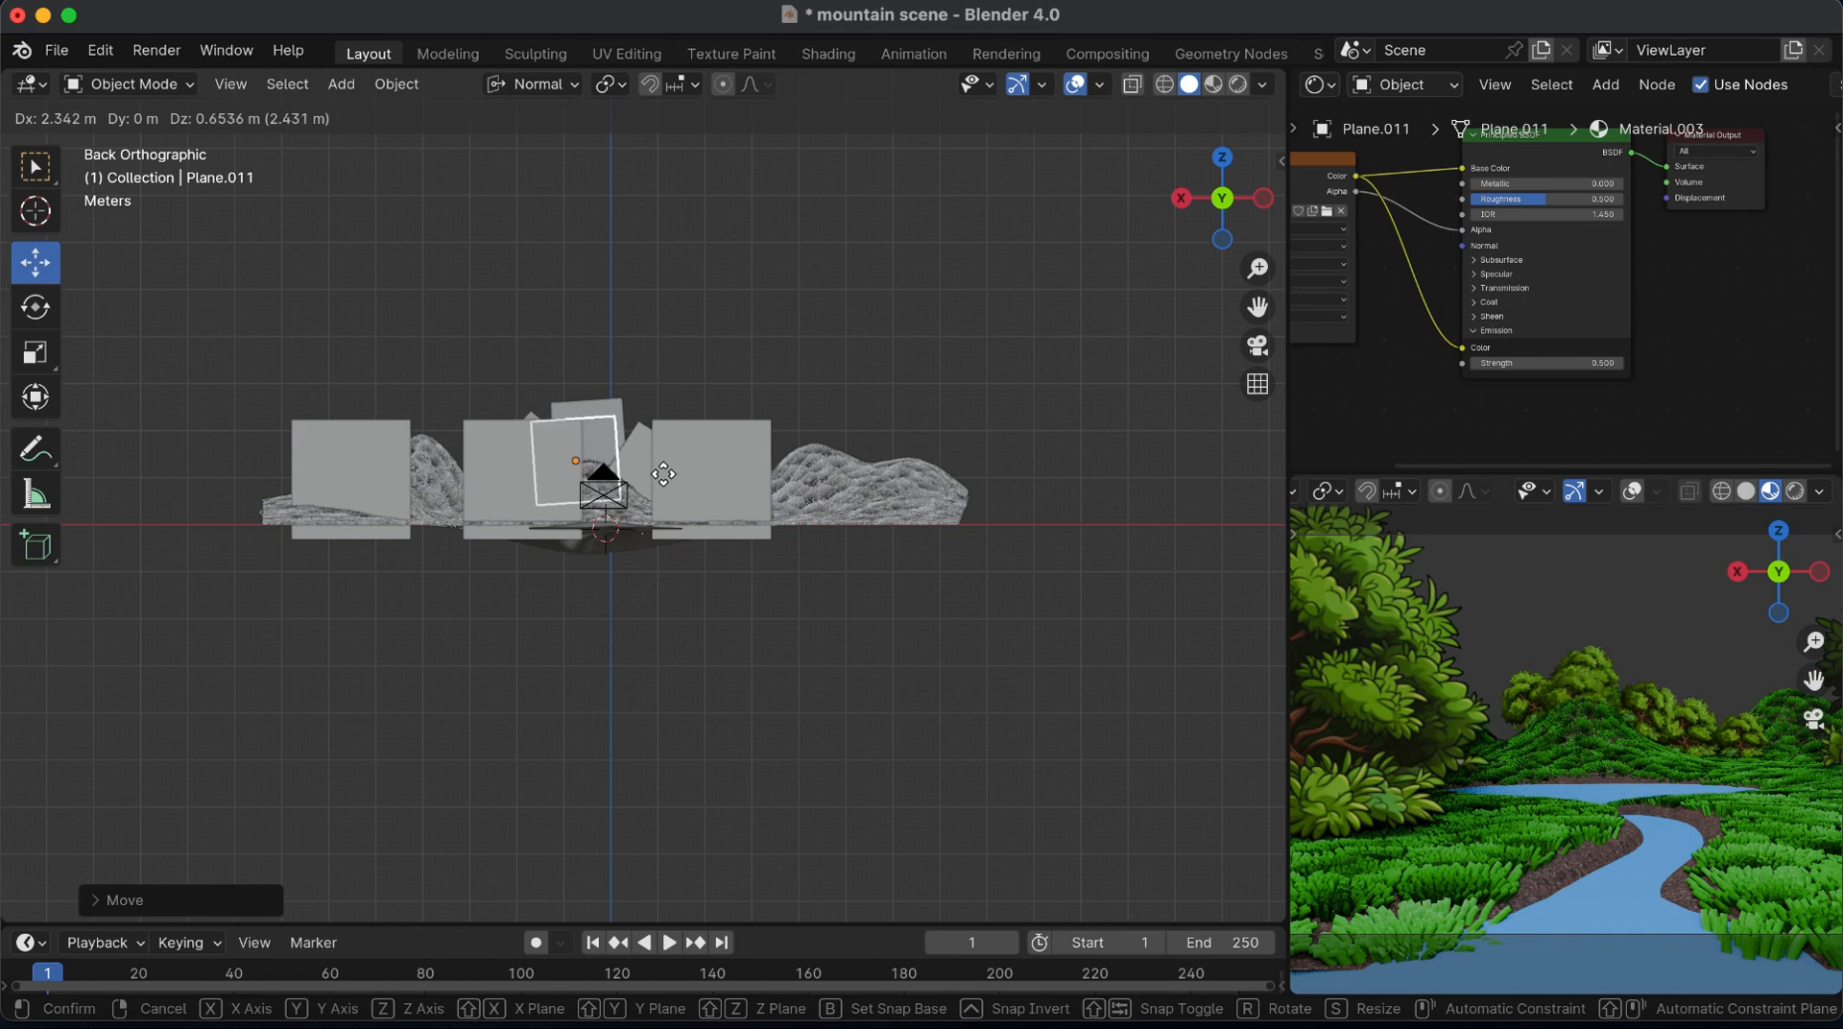
click(536, 481)
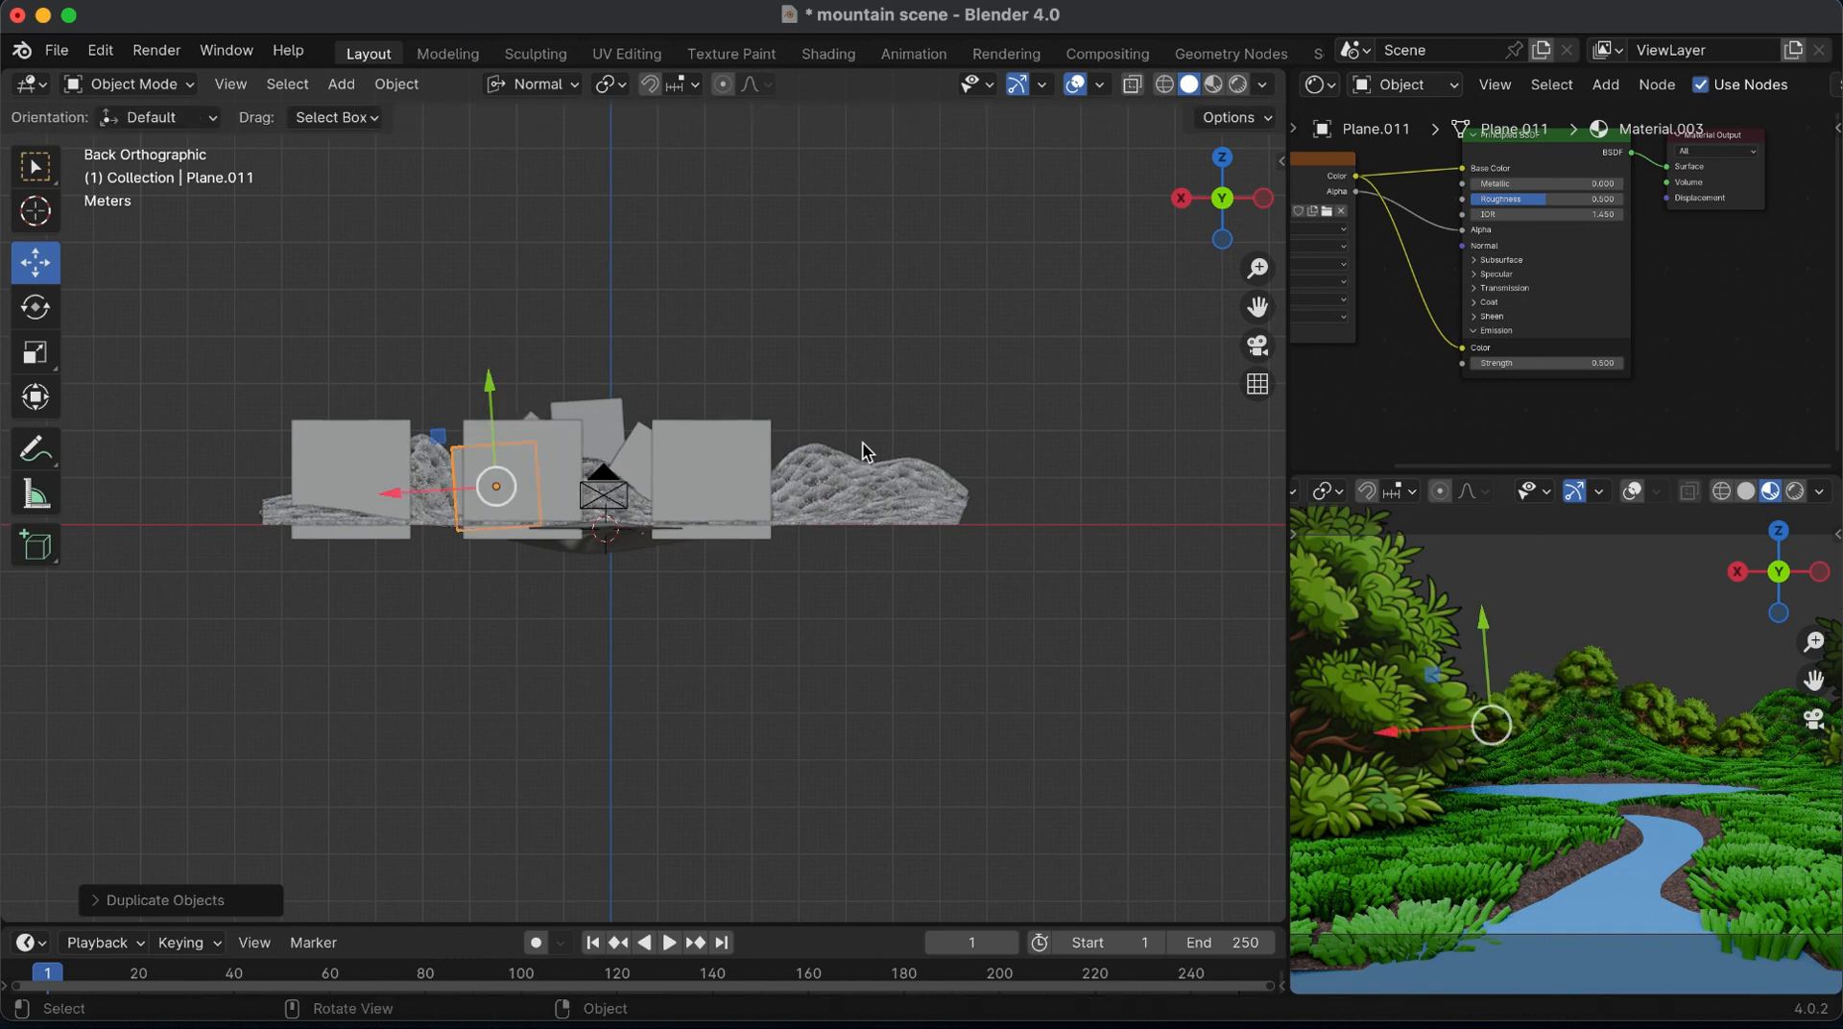
key(shift+d)
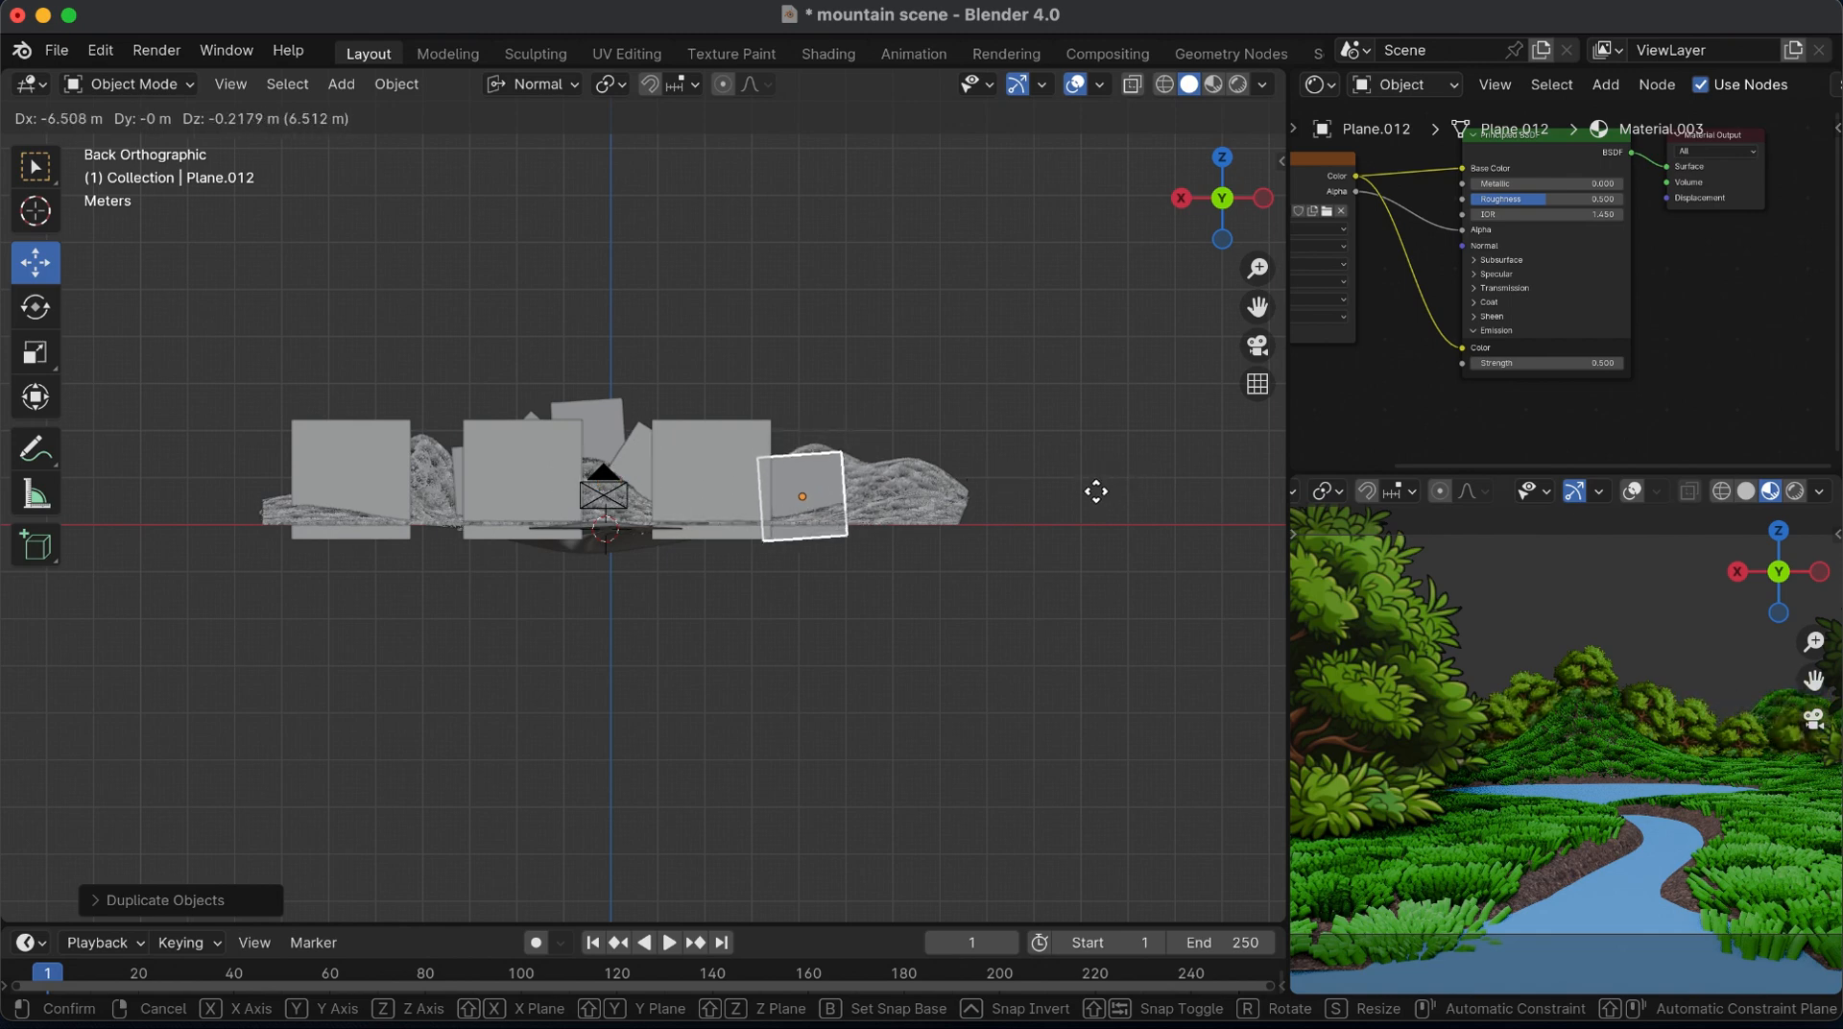
click(1100, 501)
Duplicate the newest bush toward the camera in top view and place the copy centrally on the lake's far shore
click(1223, 158)
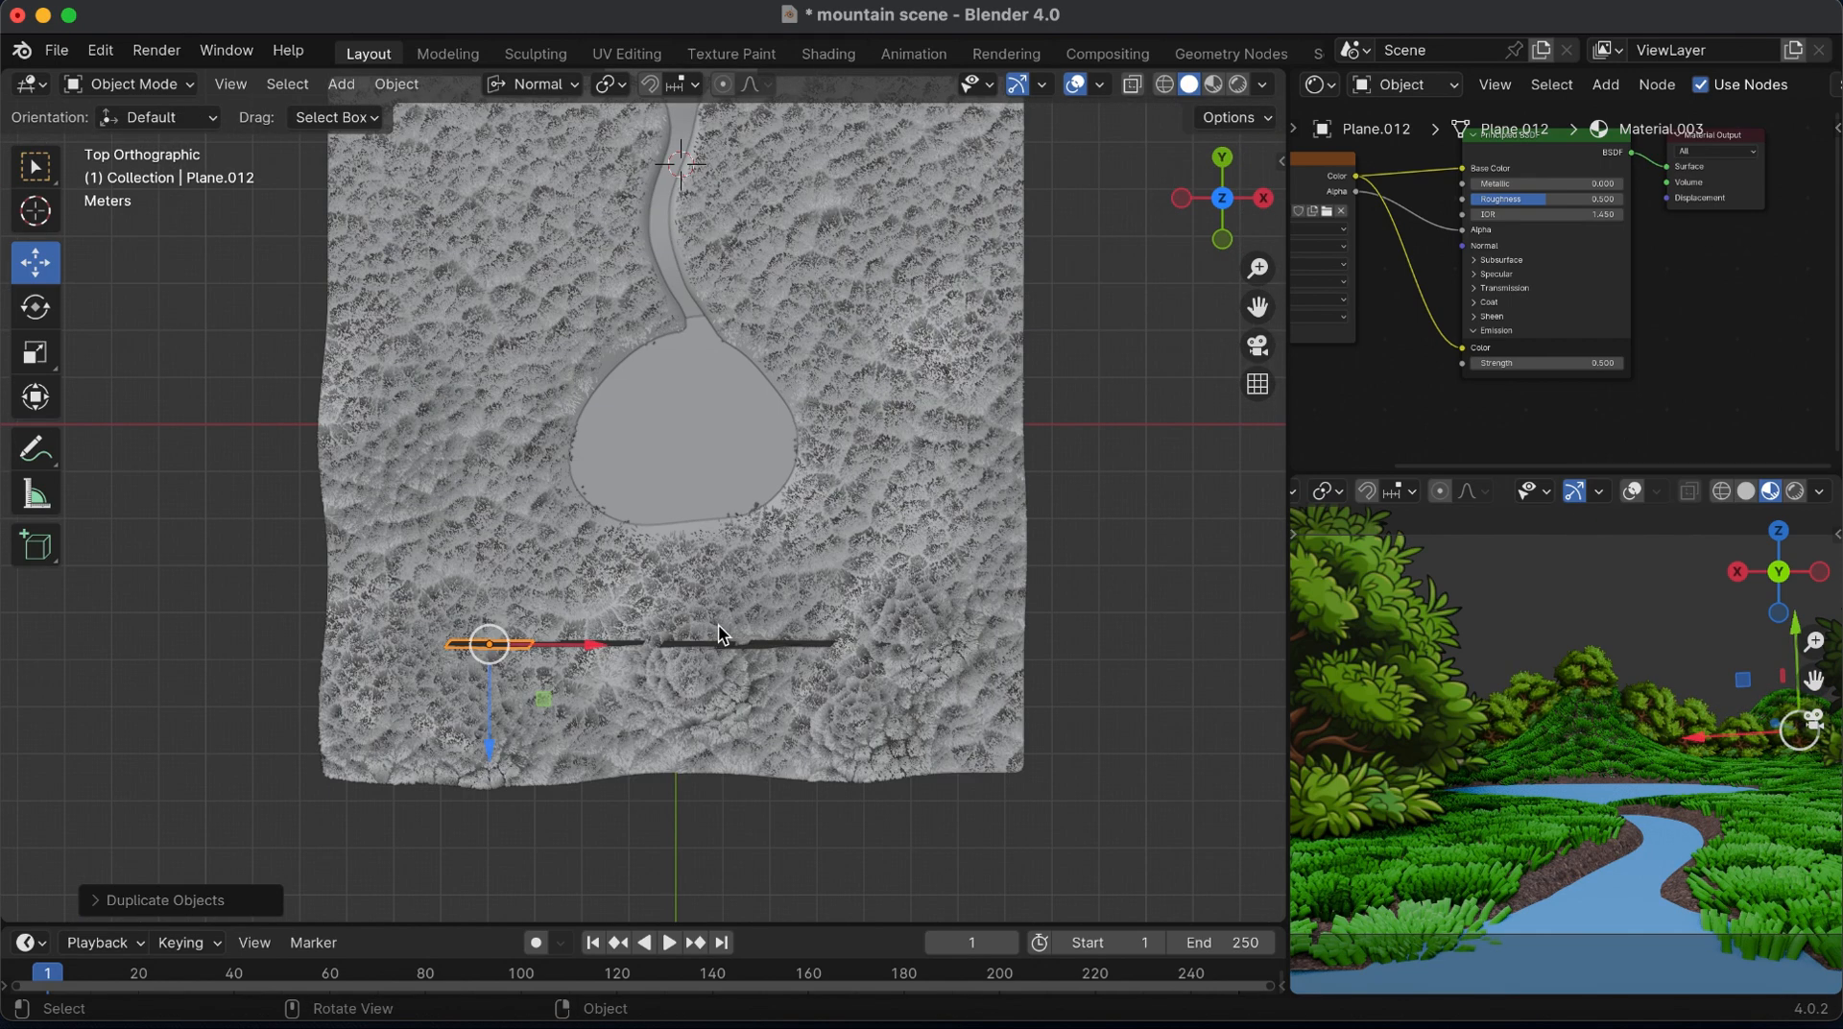
key(shift+d)
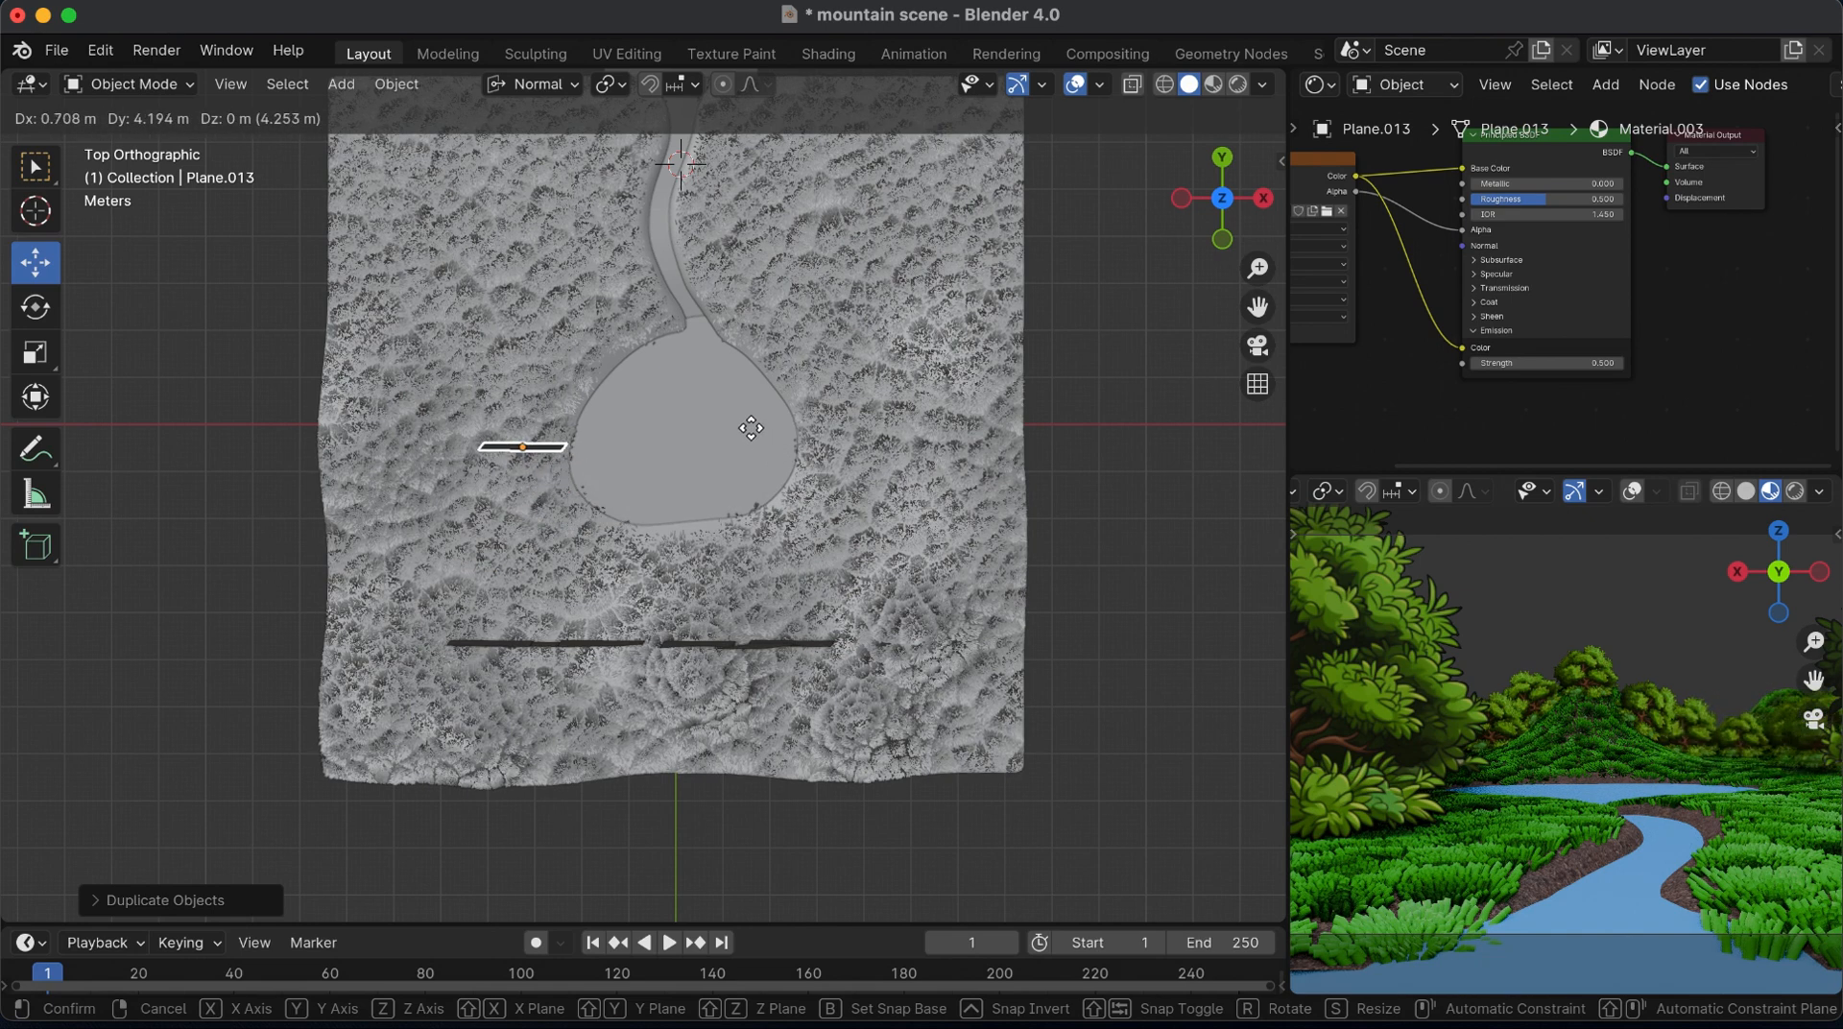
click(772, 449)
drag(1816, 682, 1754, 683)
key(g)
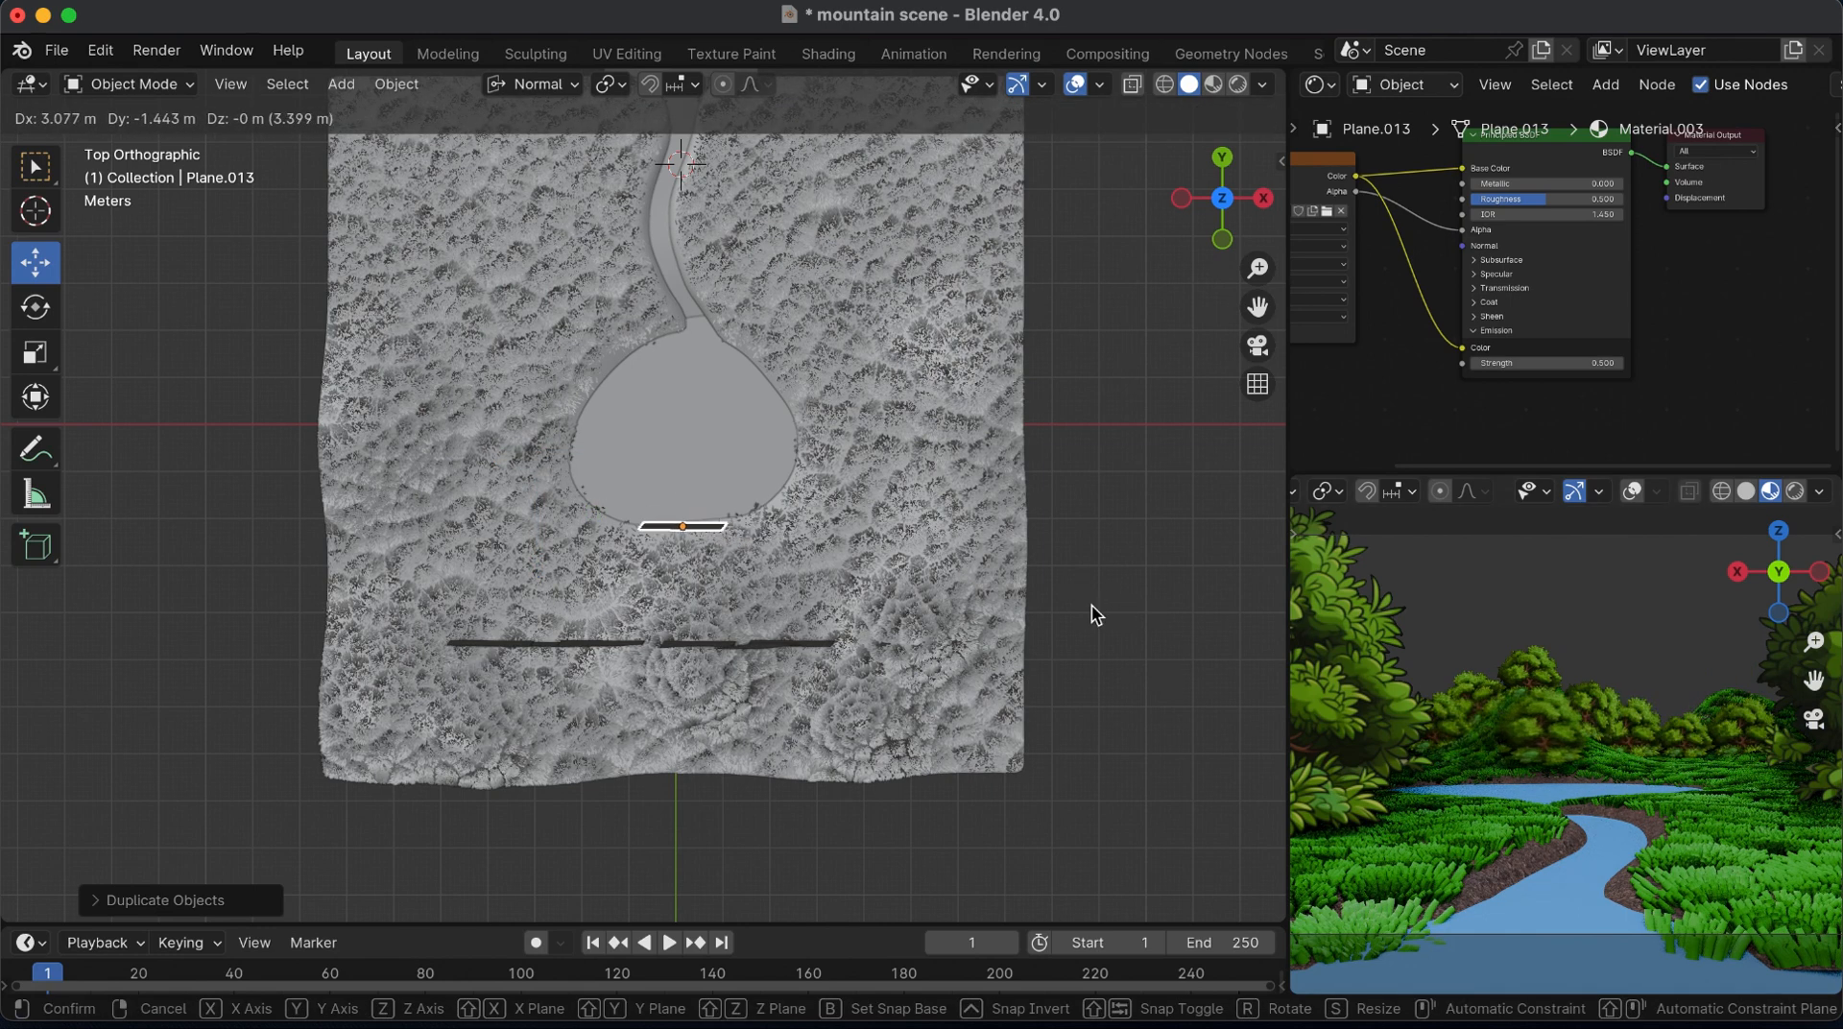
click(1094, 608)
Enlarge the lakeshore bush and shift it about 0.18 m along its own Y axis
drag(1538, 643, 1537, 654)
key(s)
click(1551, 653)
key(g)
key(z)
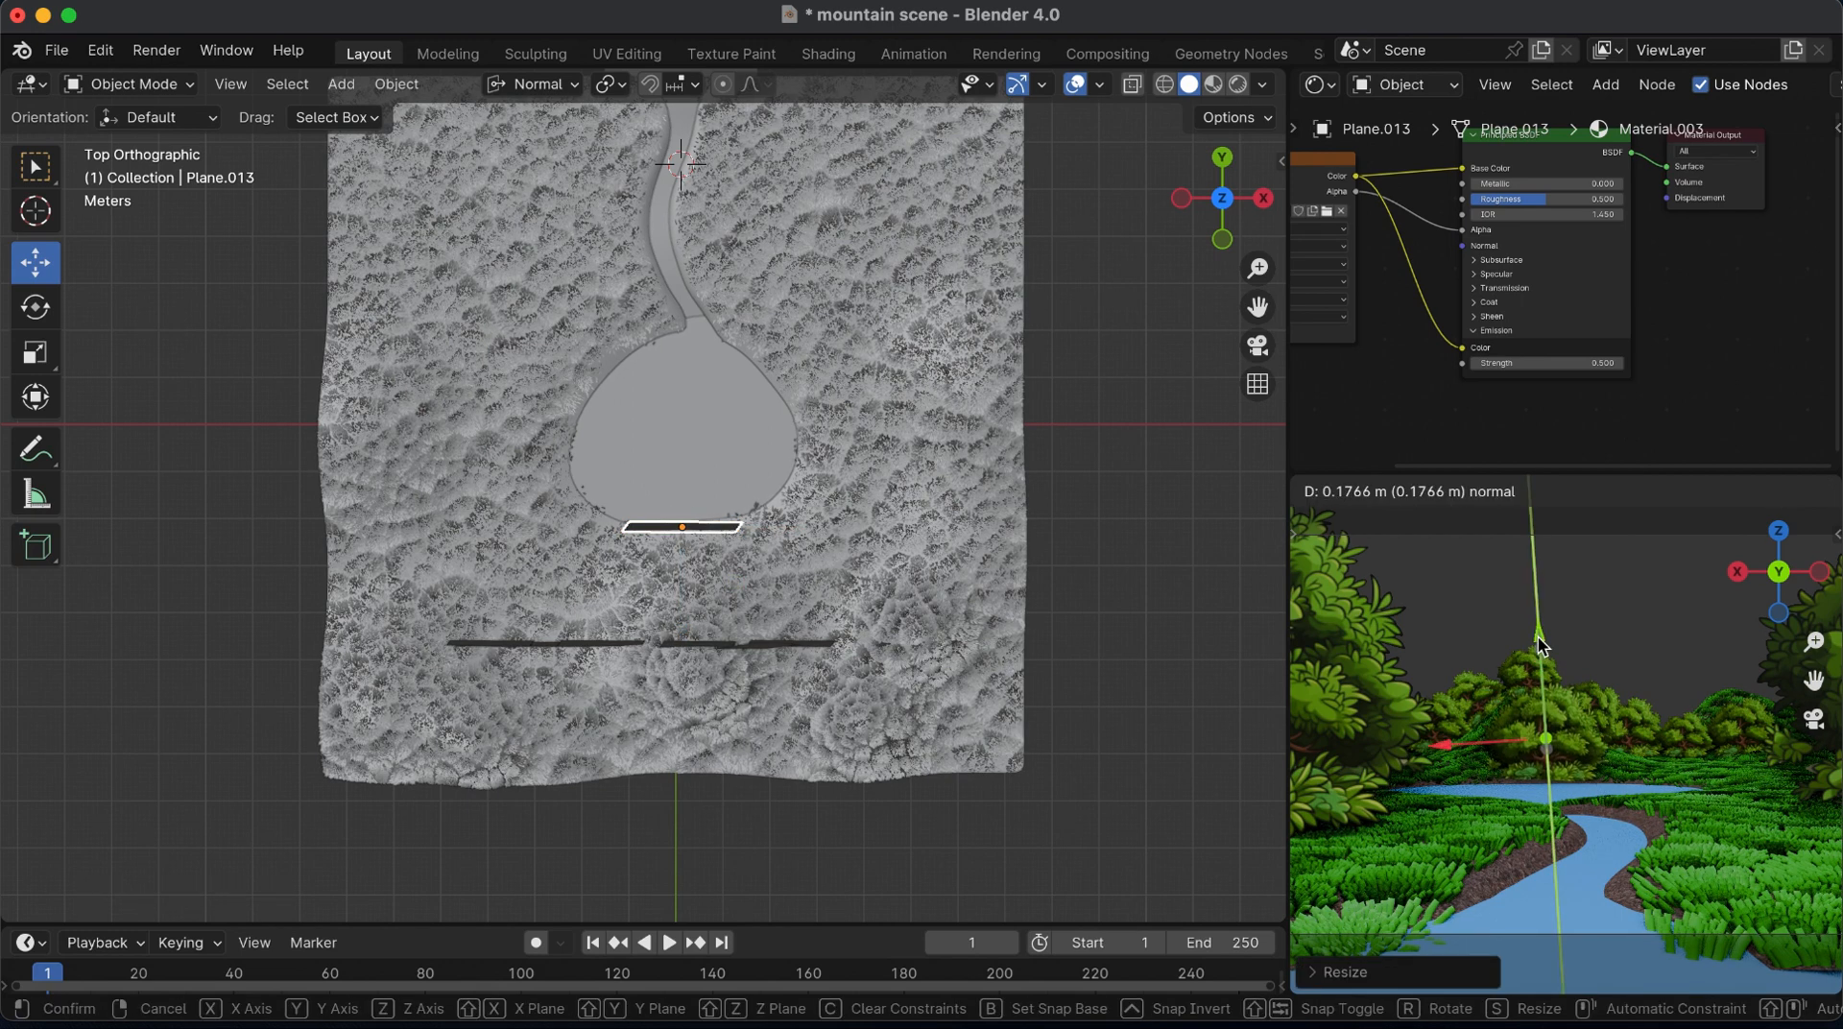
click(1538, 644)
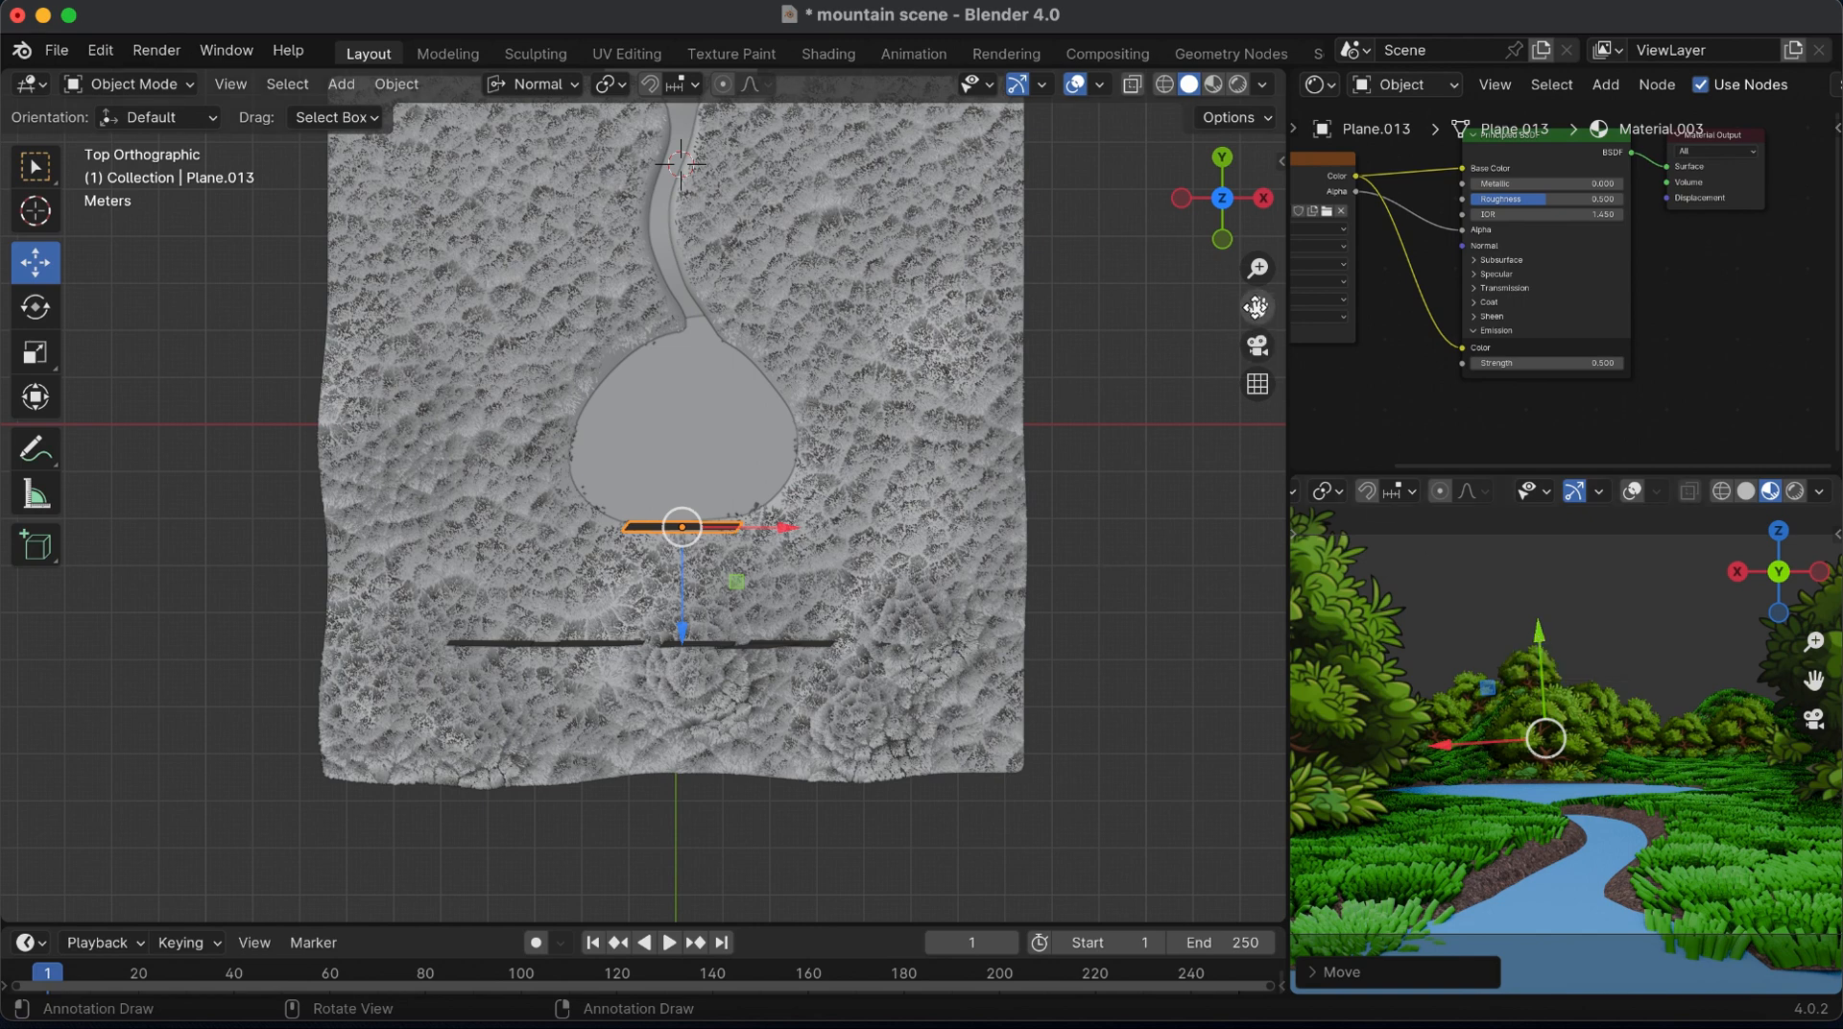
Select the camera and switch the camera preview area to the Properties editor
drag(1256, 308, 1249, 562)
click(685, 250)
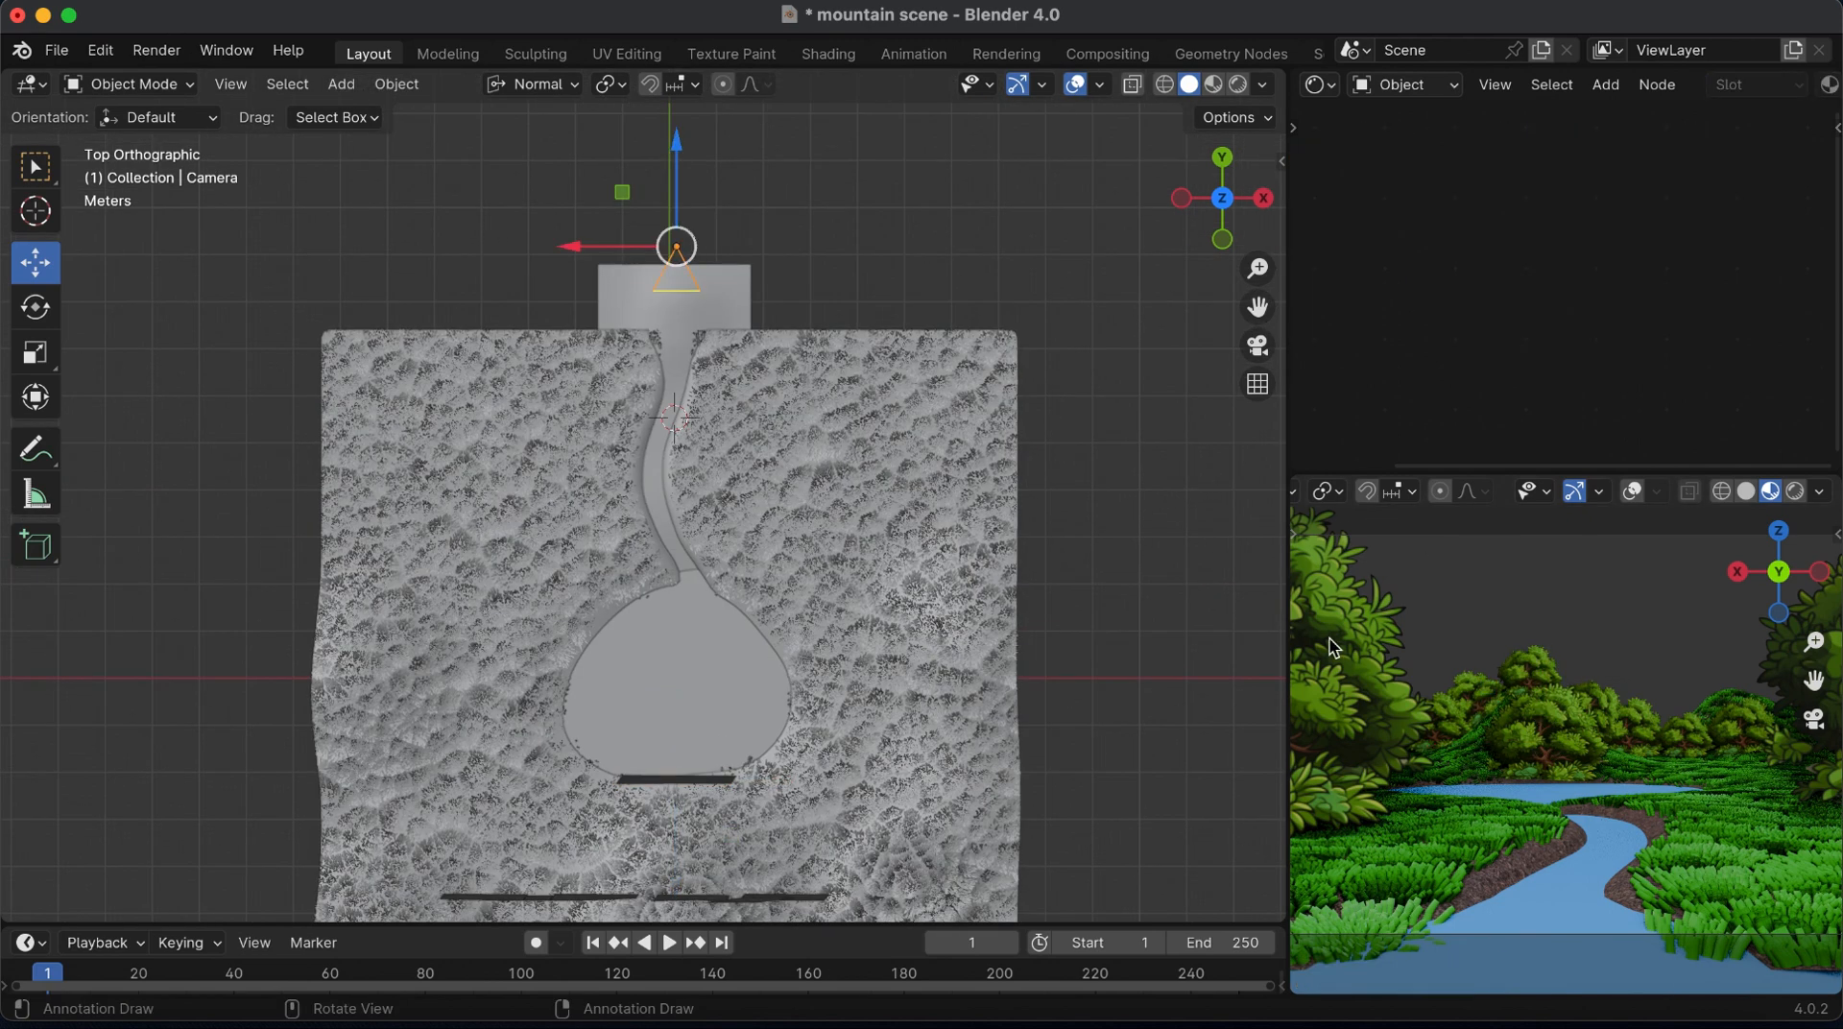
scroll(1346, 497, left, 5)
click(1323, 491)
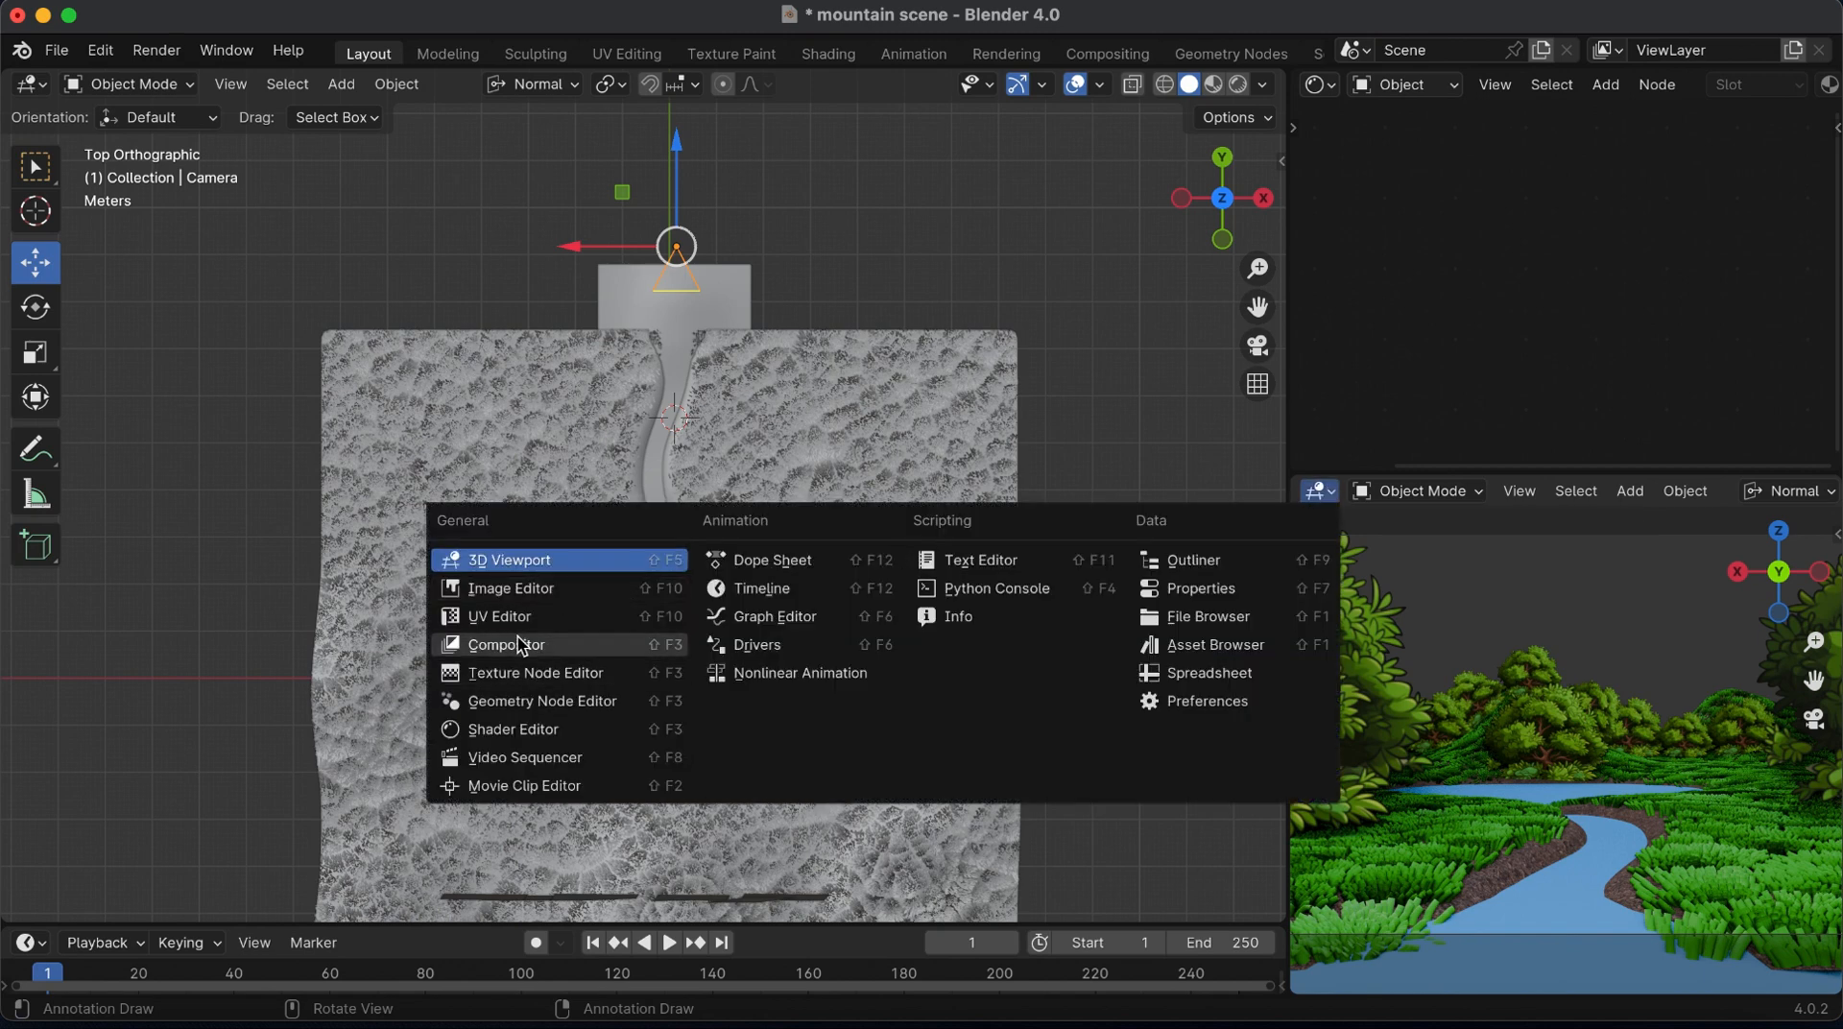
click(1218, 588)
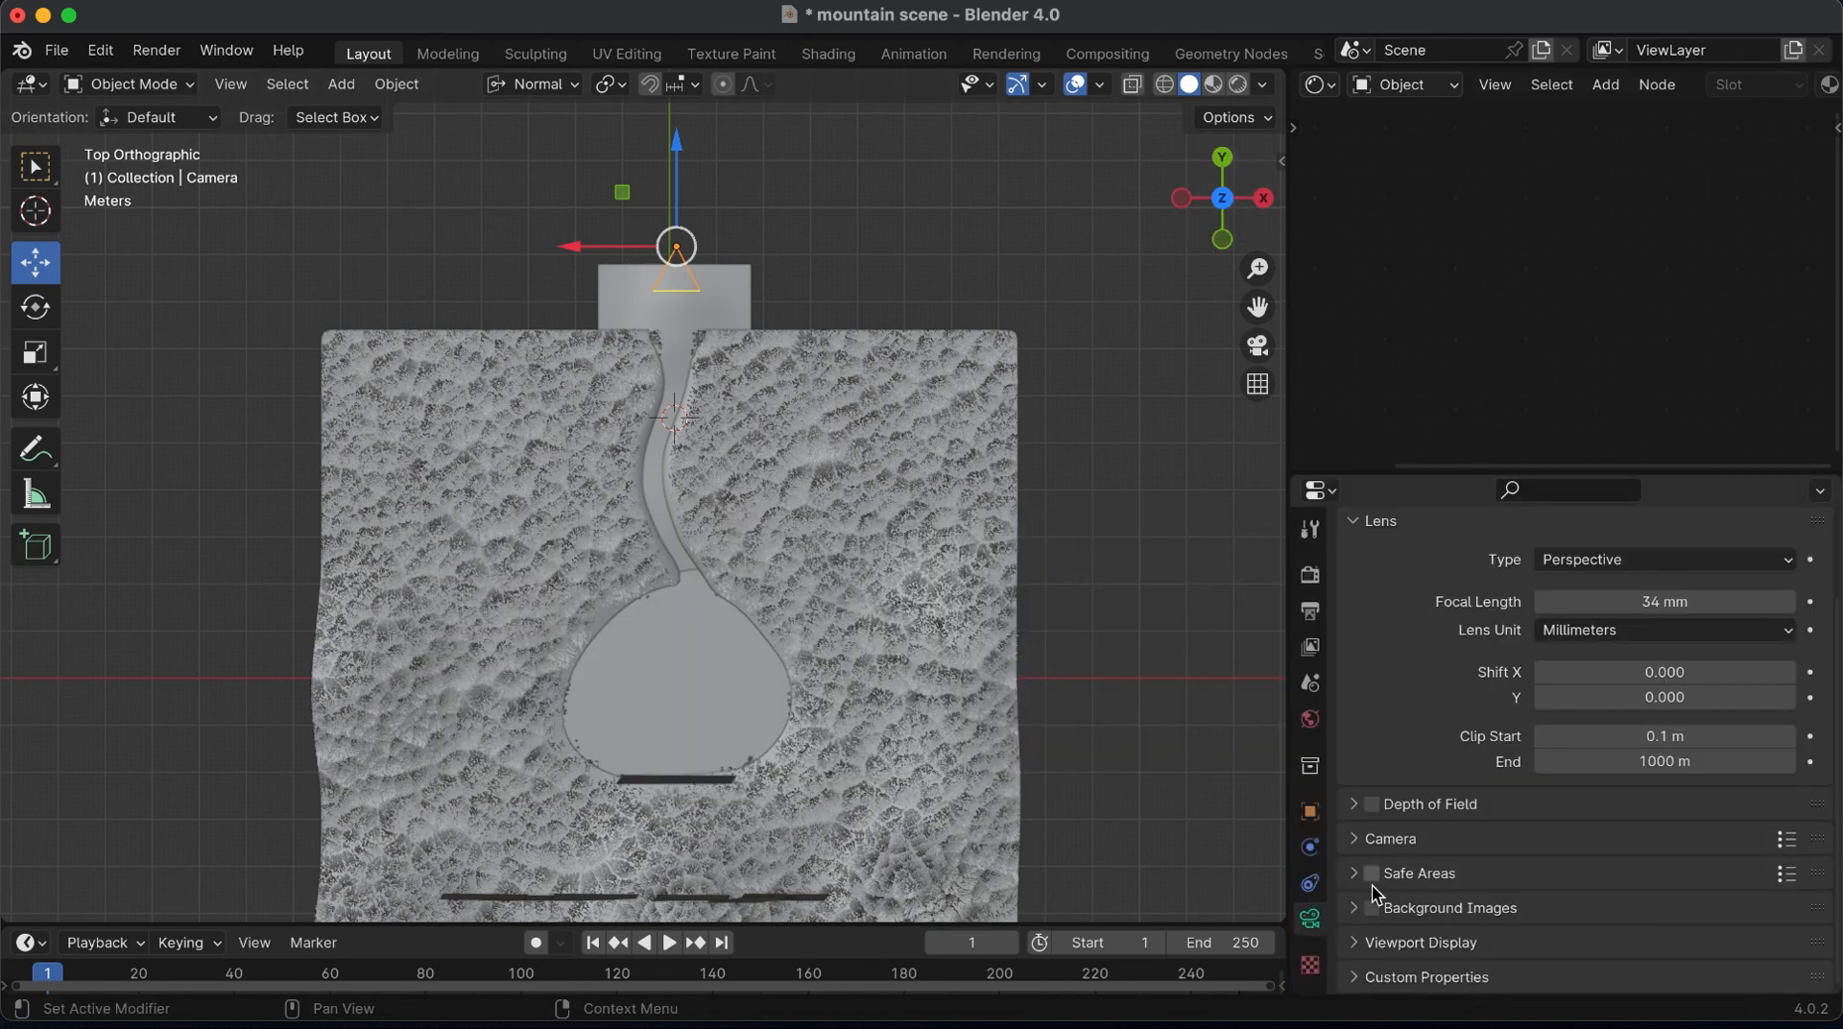
Turn on Limits in the camera's Viewport Display settings
click(1357, 950)
scroll(1359, 955, down, 5)
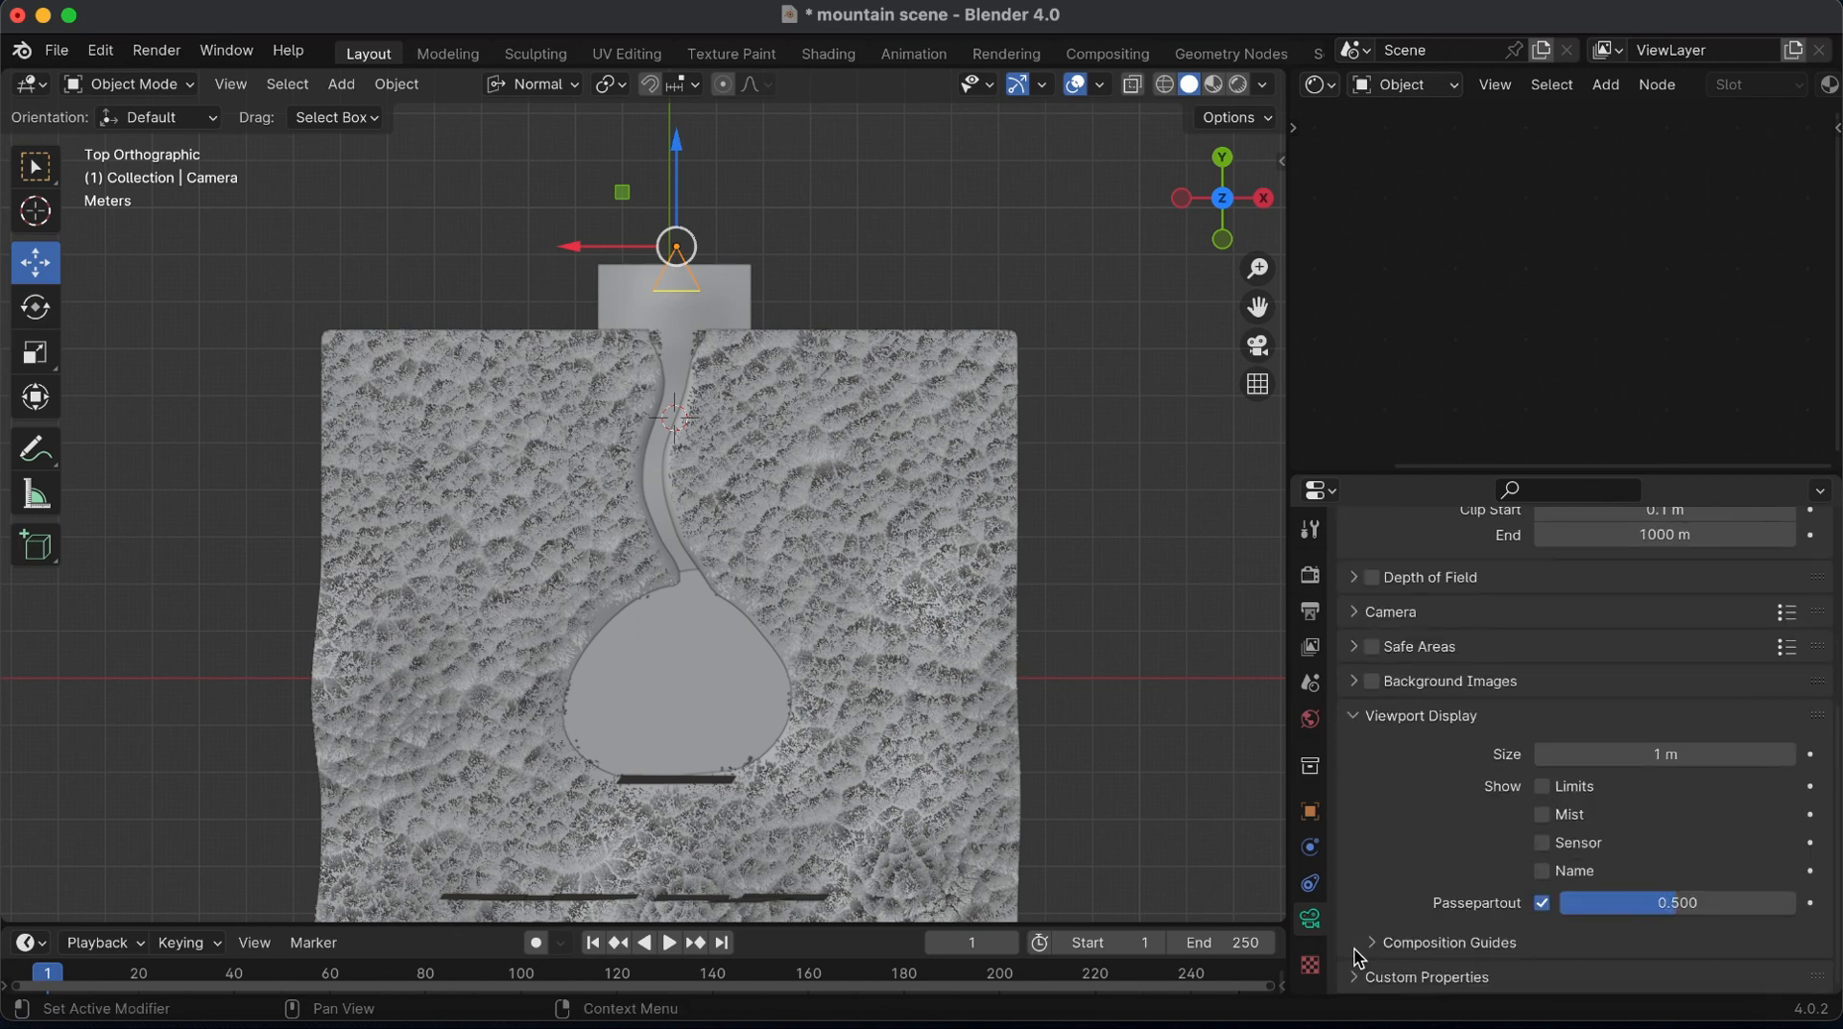
scroll(1586, 686, up, 5)
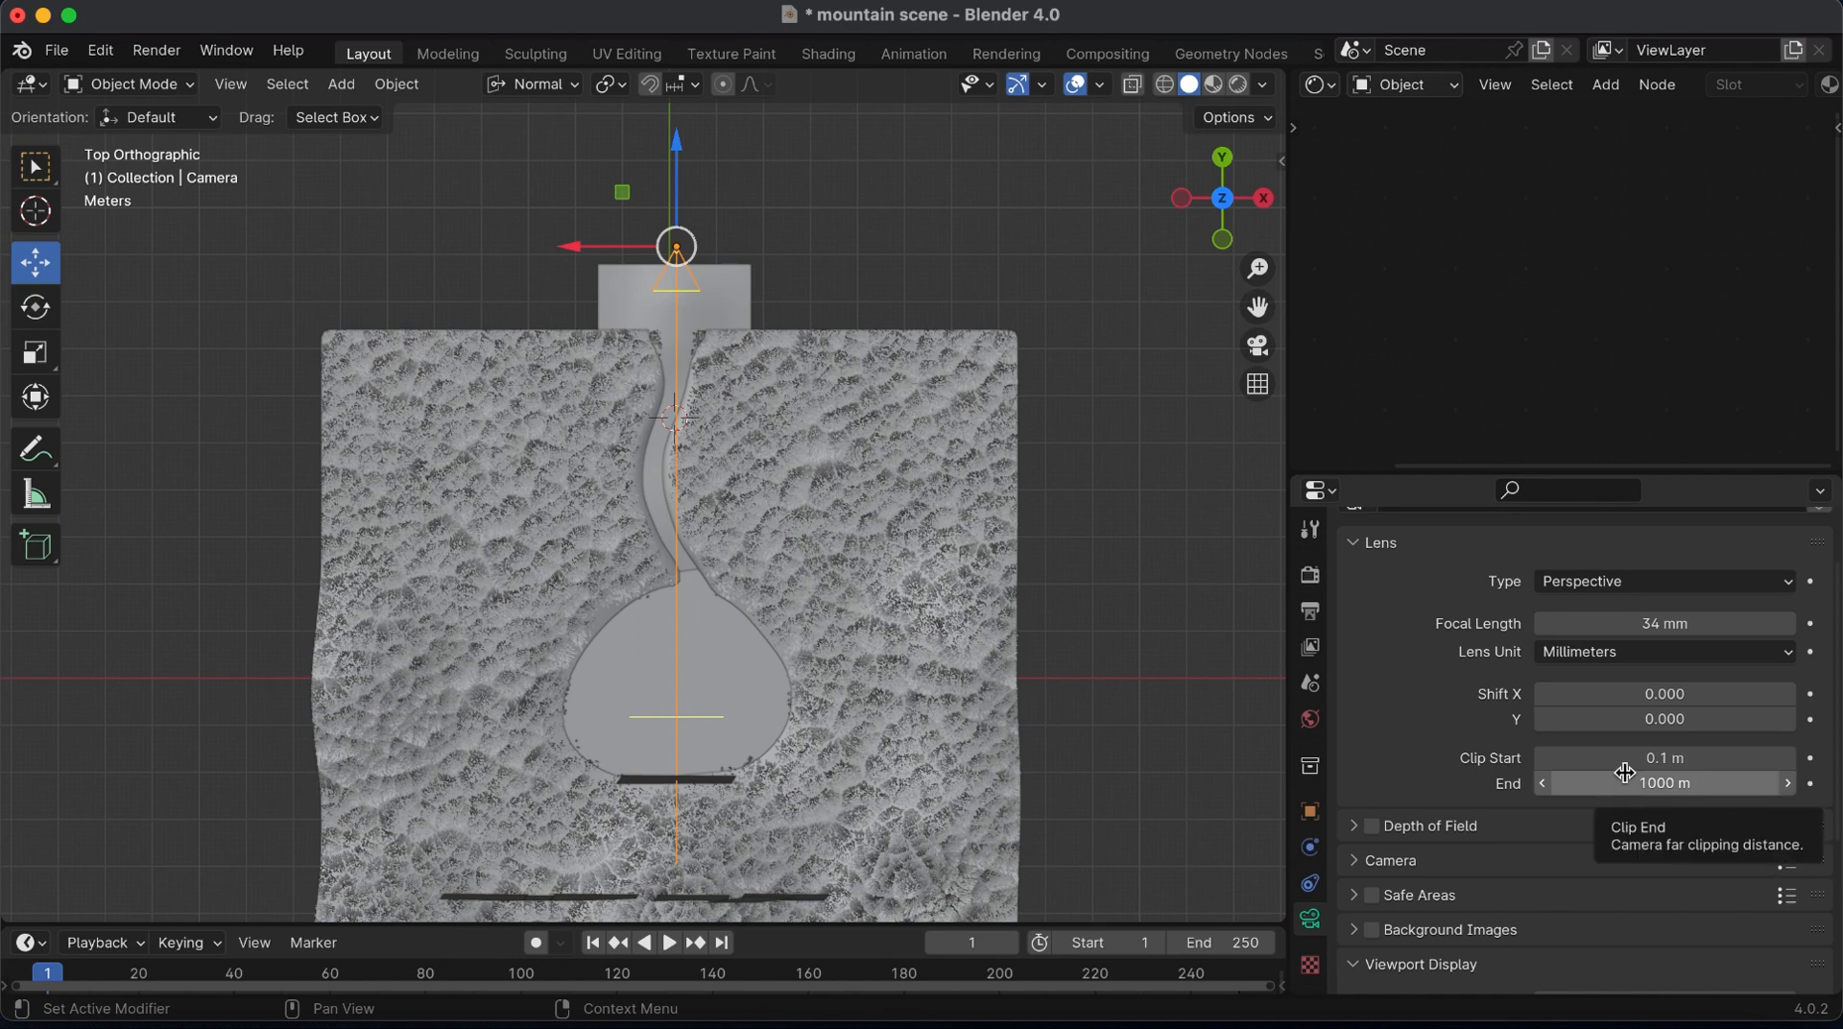
Enable the camera's Depth of Field and set the Focus Distance to 11 m
scroll(1646, 797, down, 2)
click(1356, 753)
scroll(1590, 863, down, 2)
click(1371, 662)
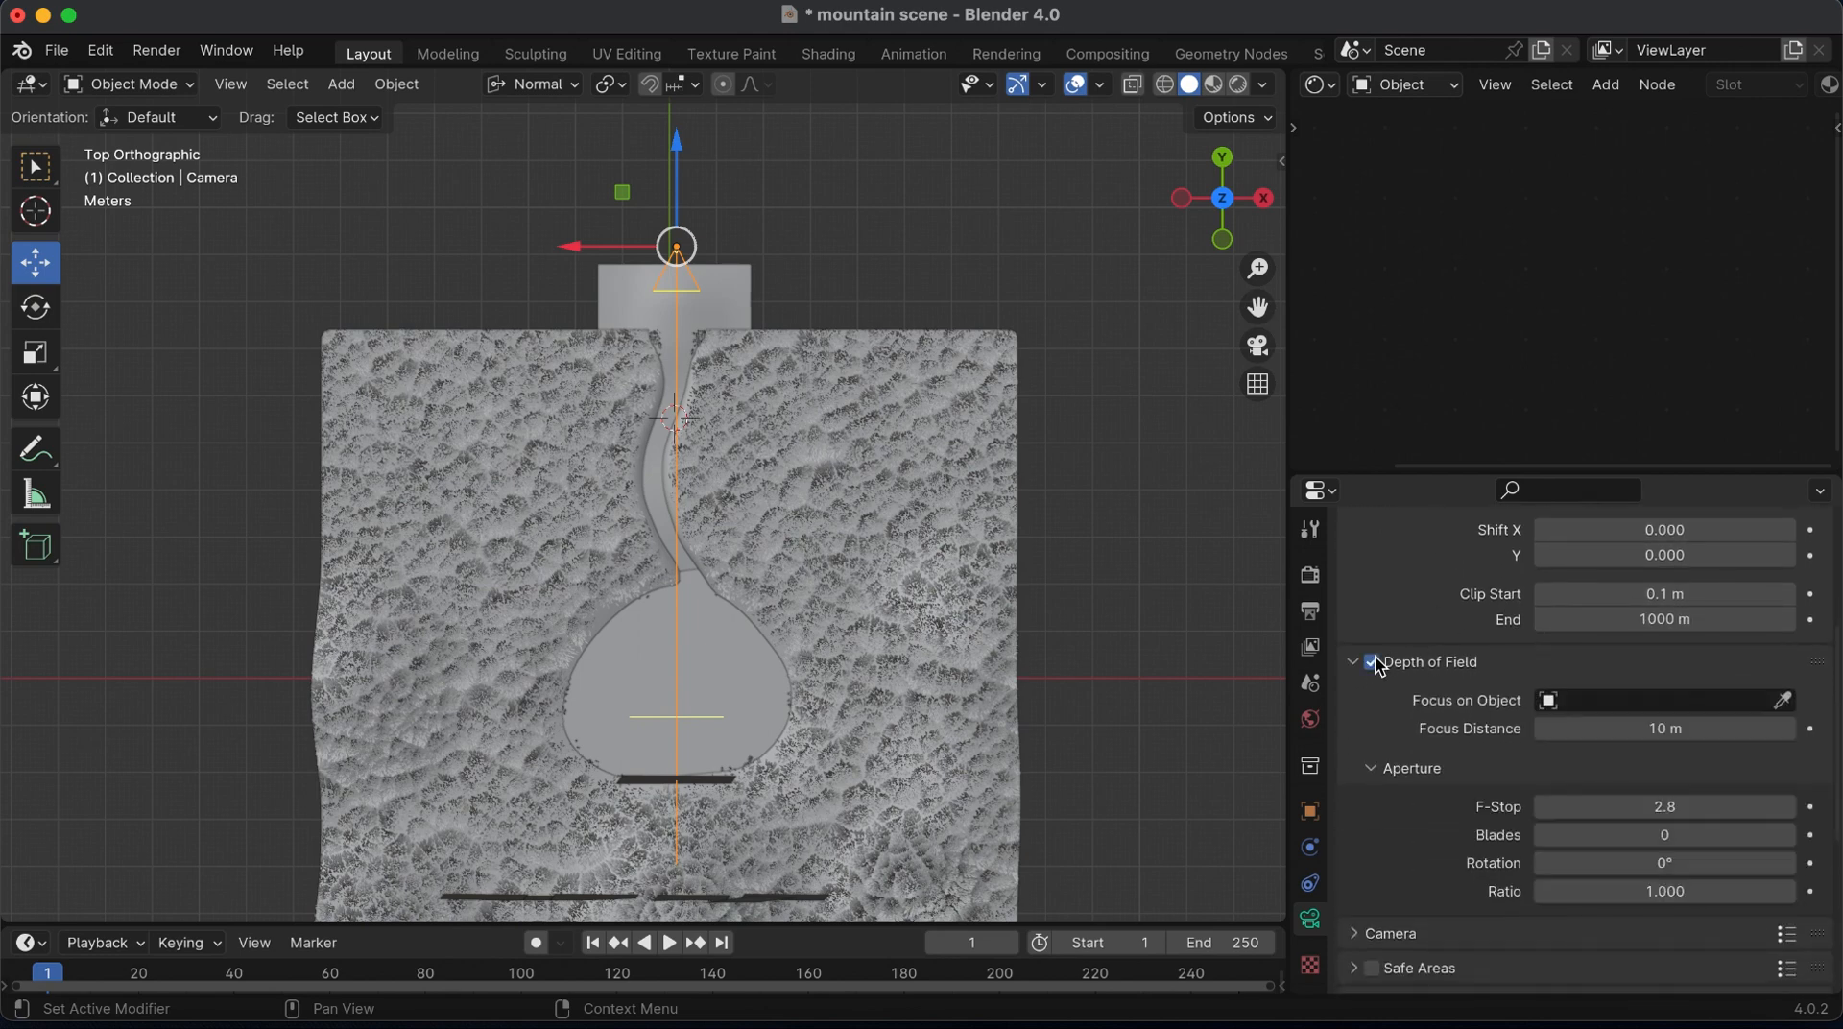
scroll(1638, 745, down, 1)
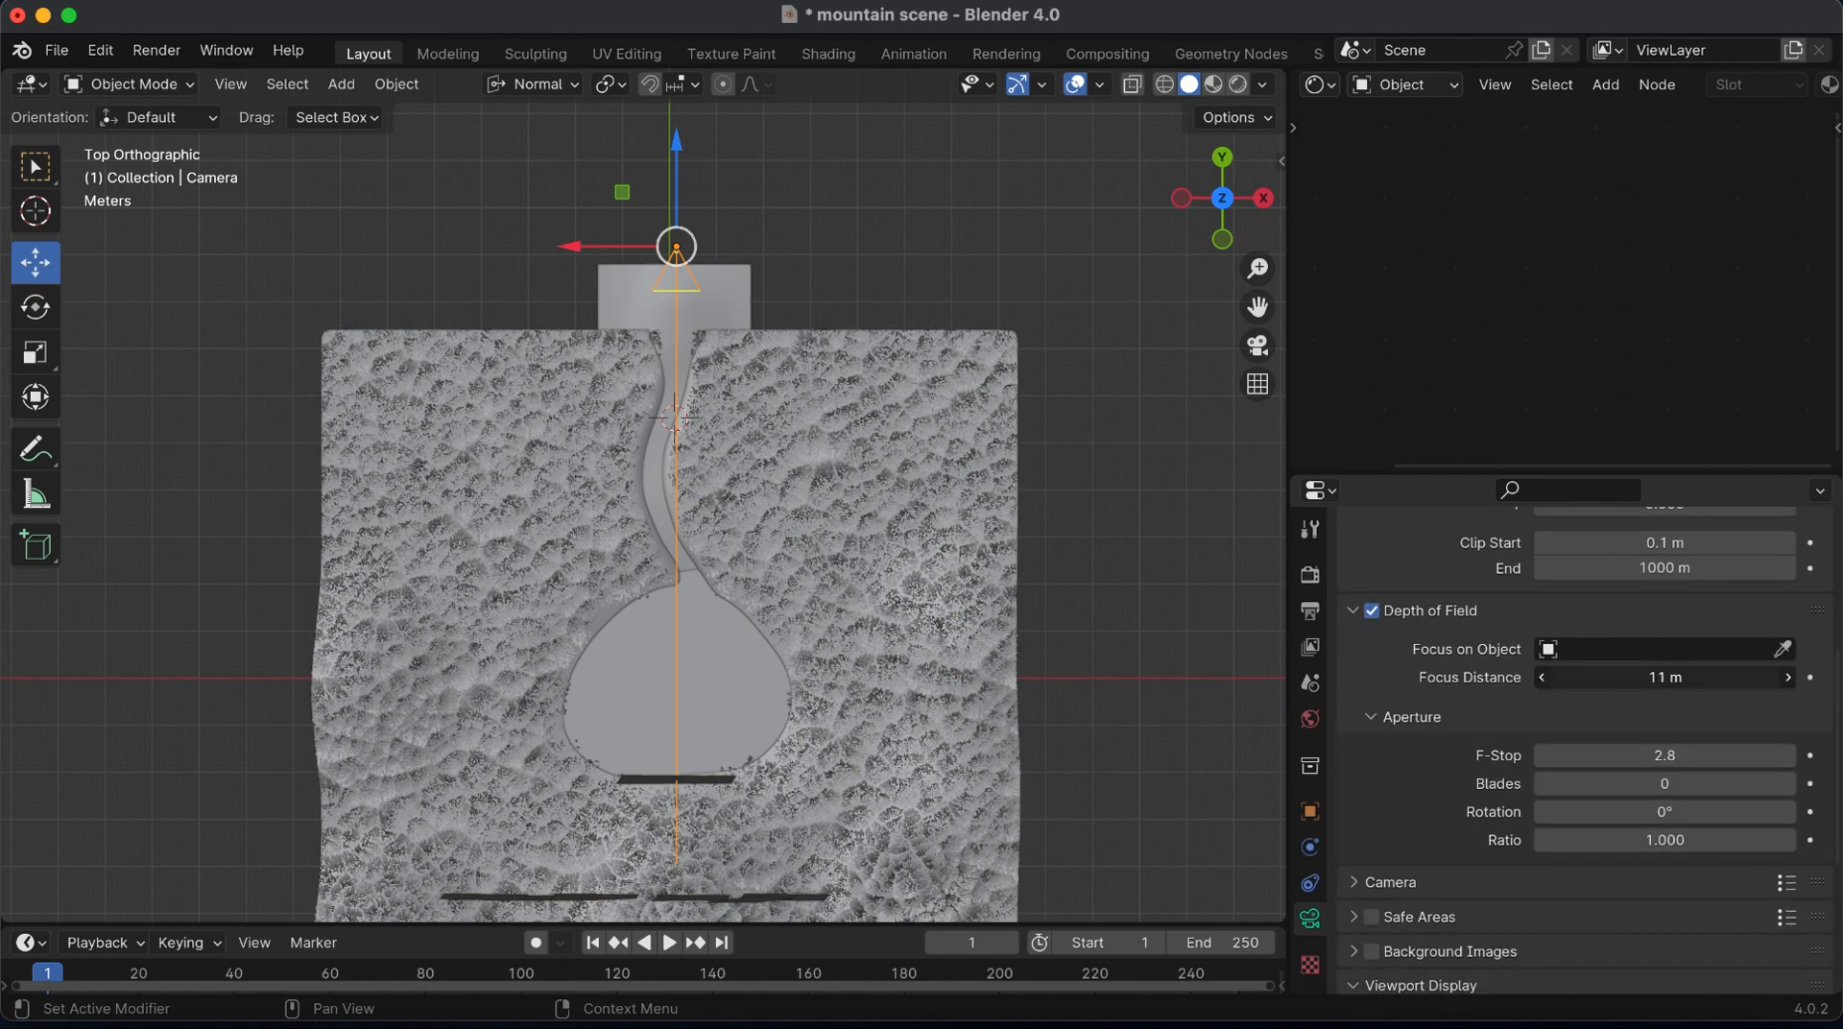
Preview the scene through the camera with materials, try an F-Stop of 0.4 and settle on 0.5
click(1258, 346)
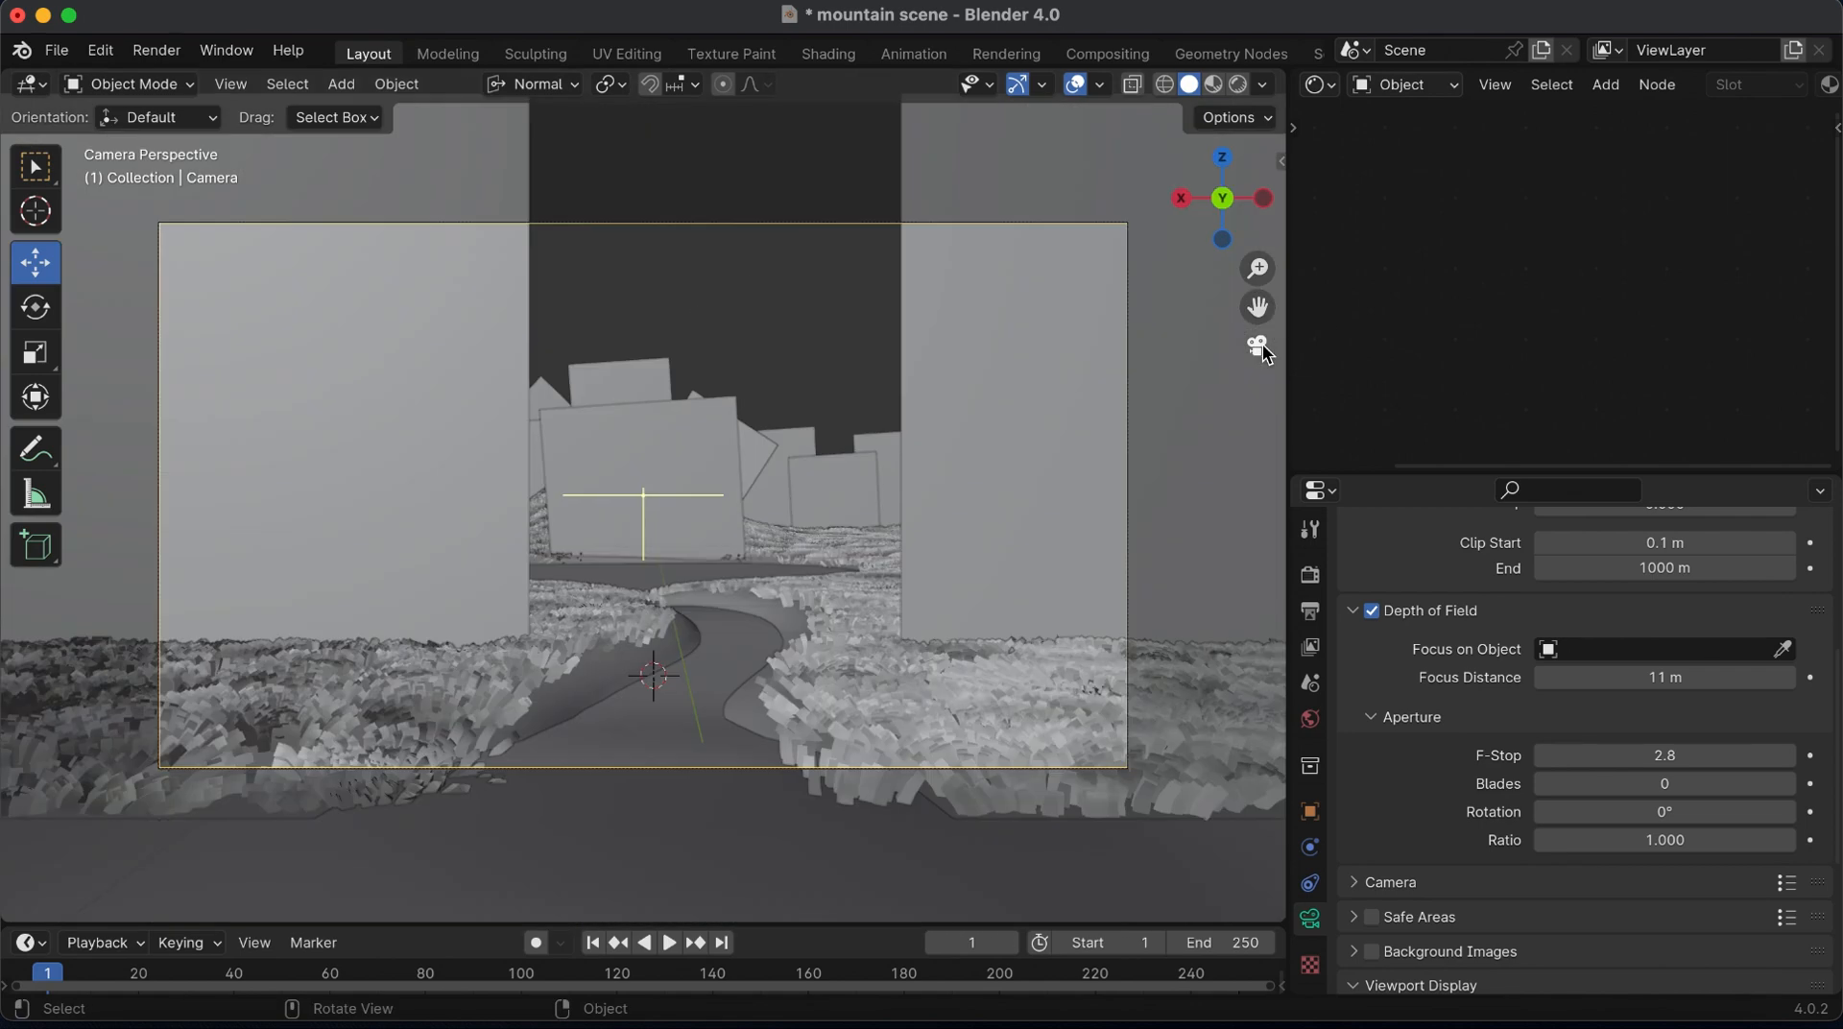
click(1216, 85)
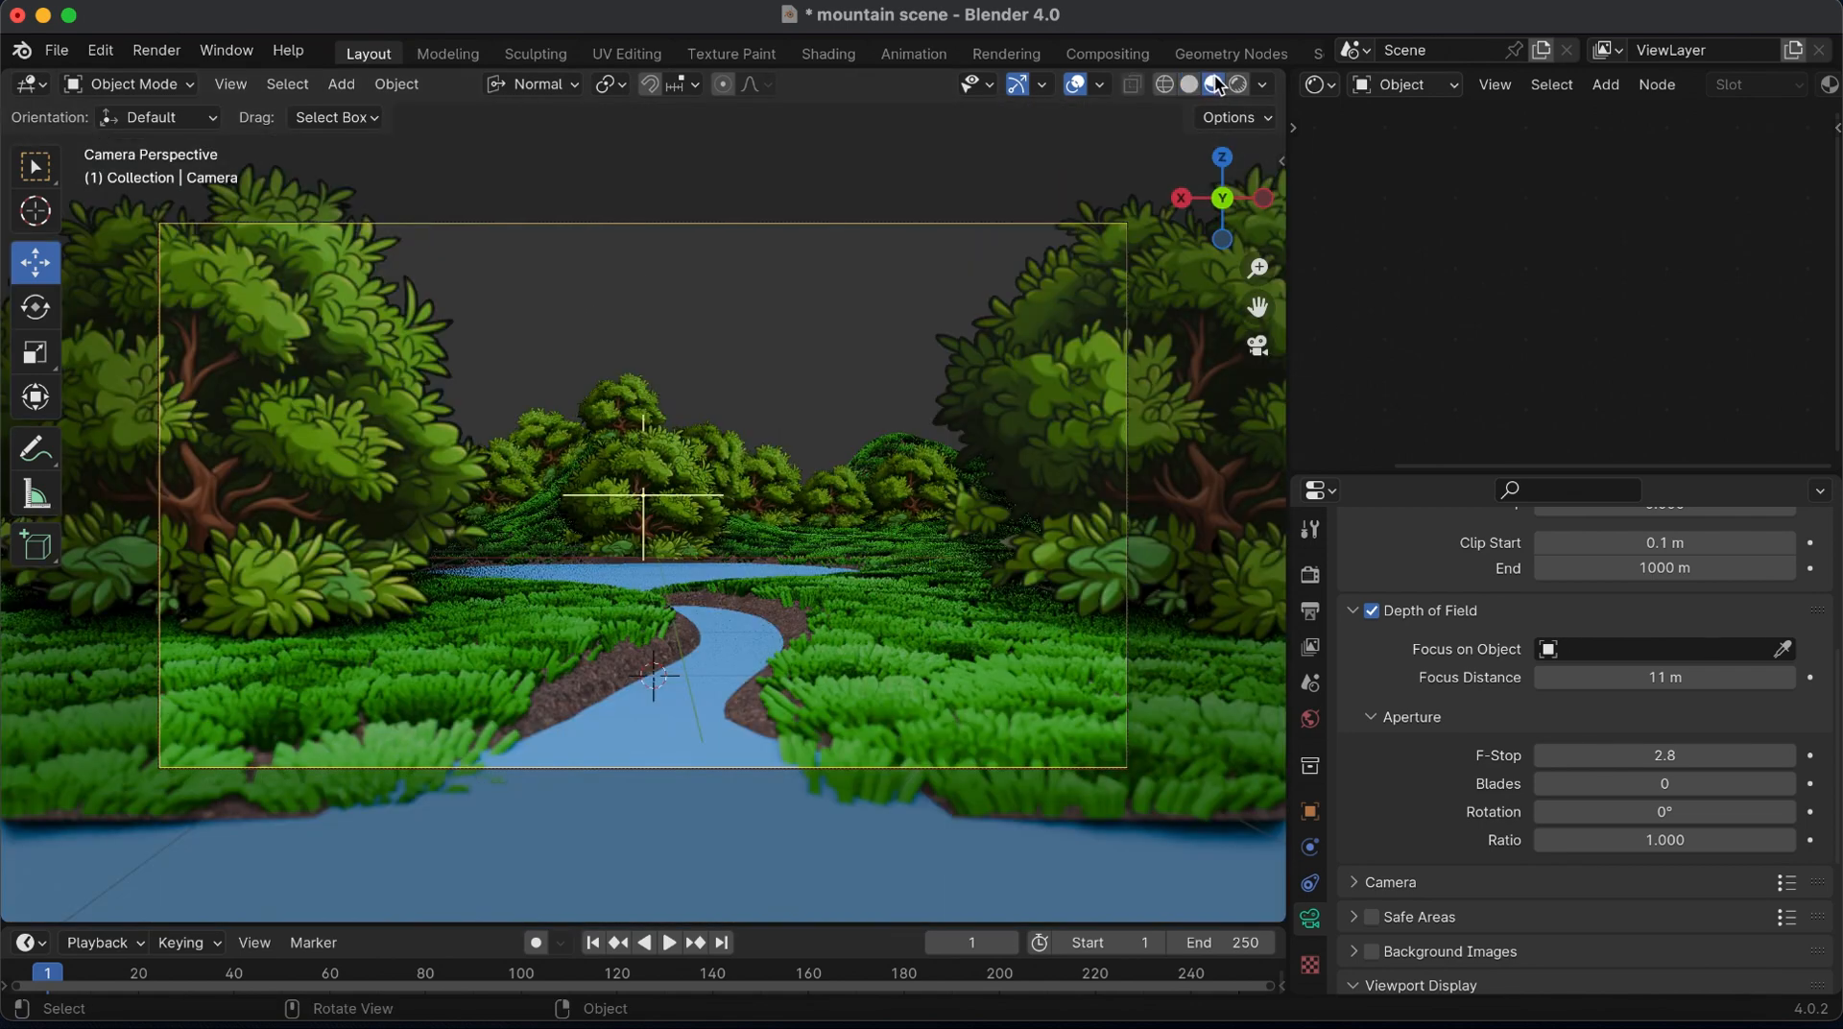
click(1678, 752)
text(.4)
key(Return)
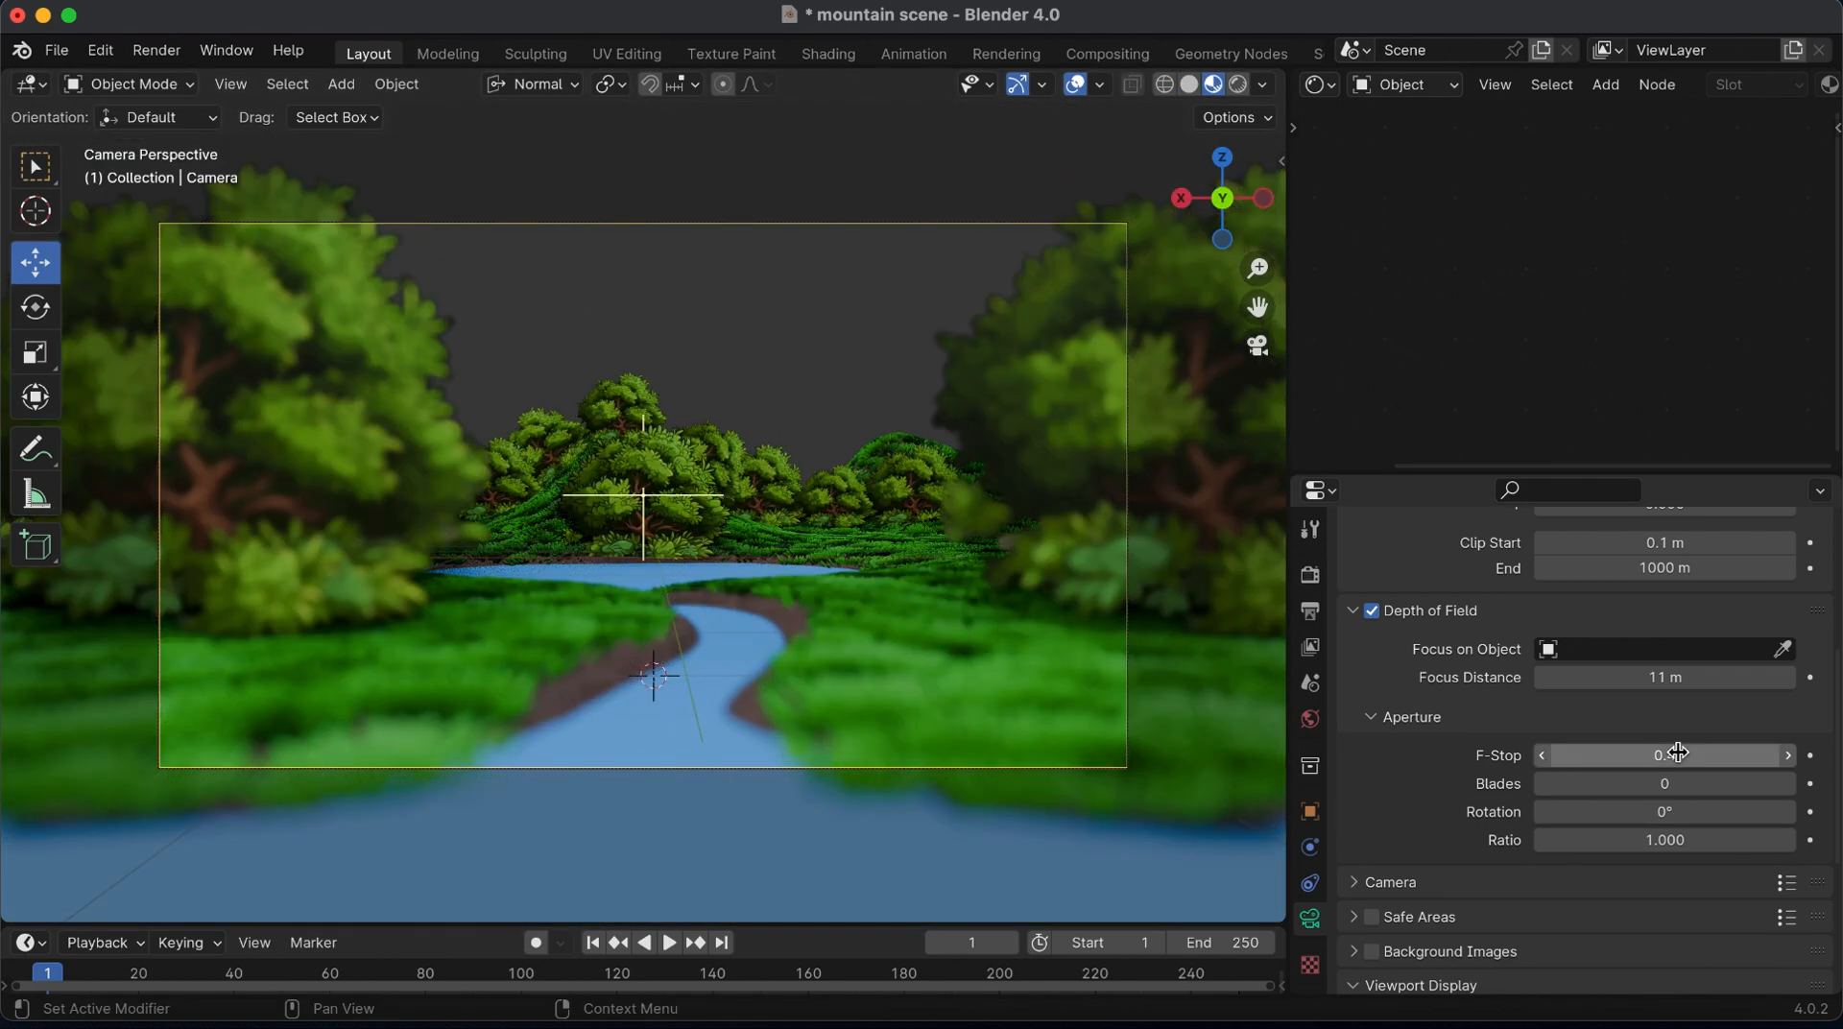
click(1678, 752)
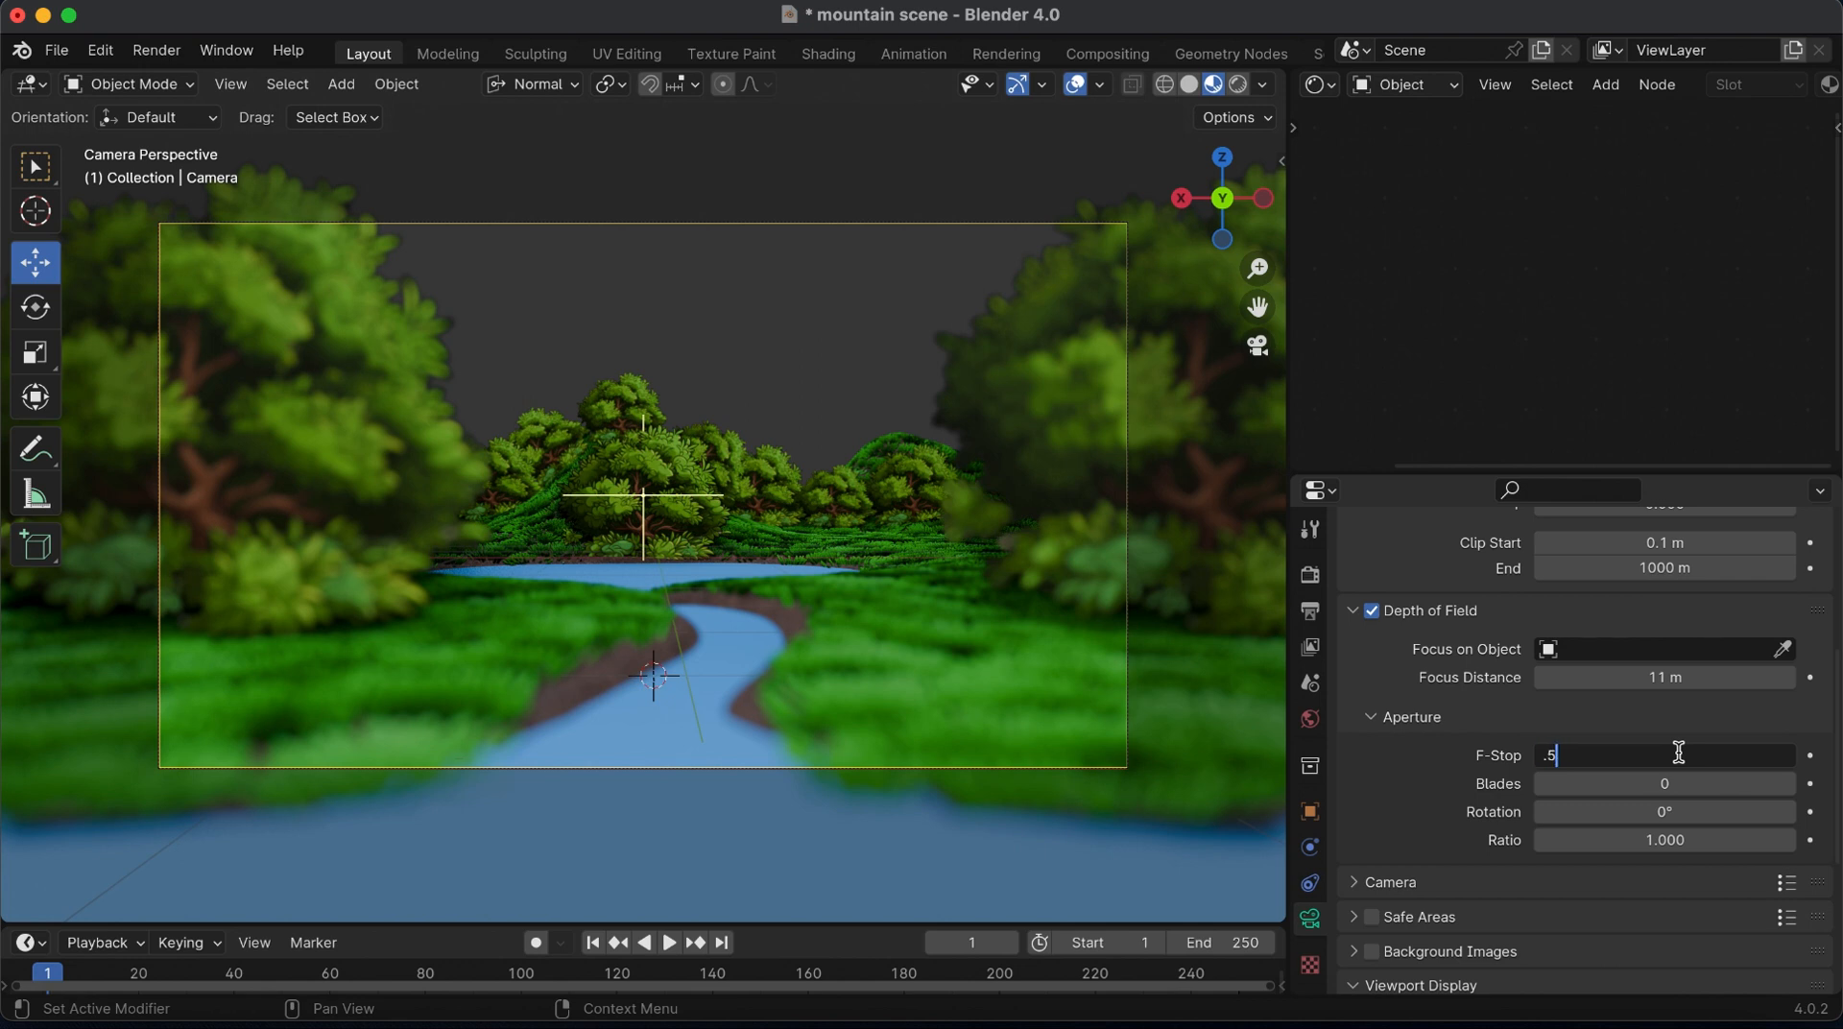
key(Return)
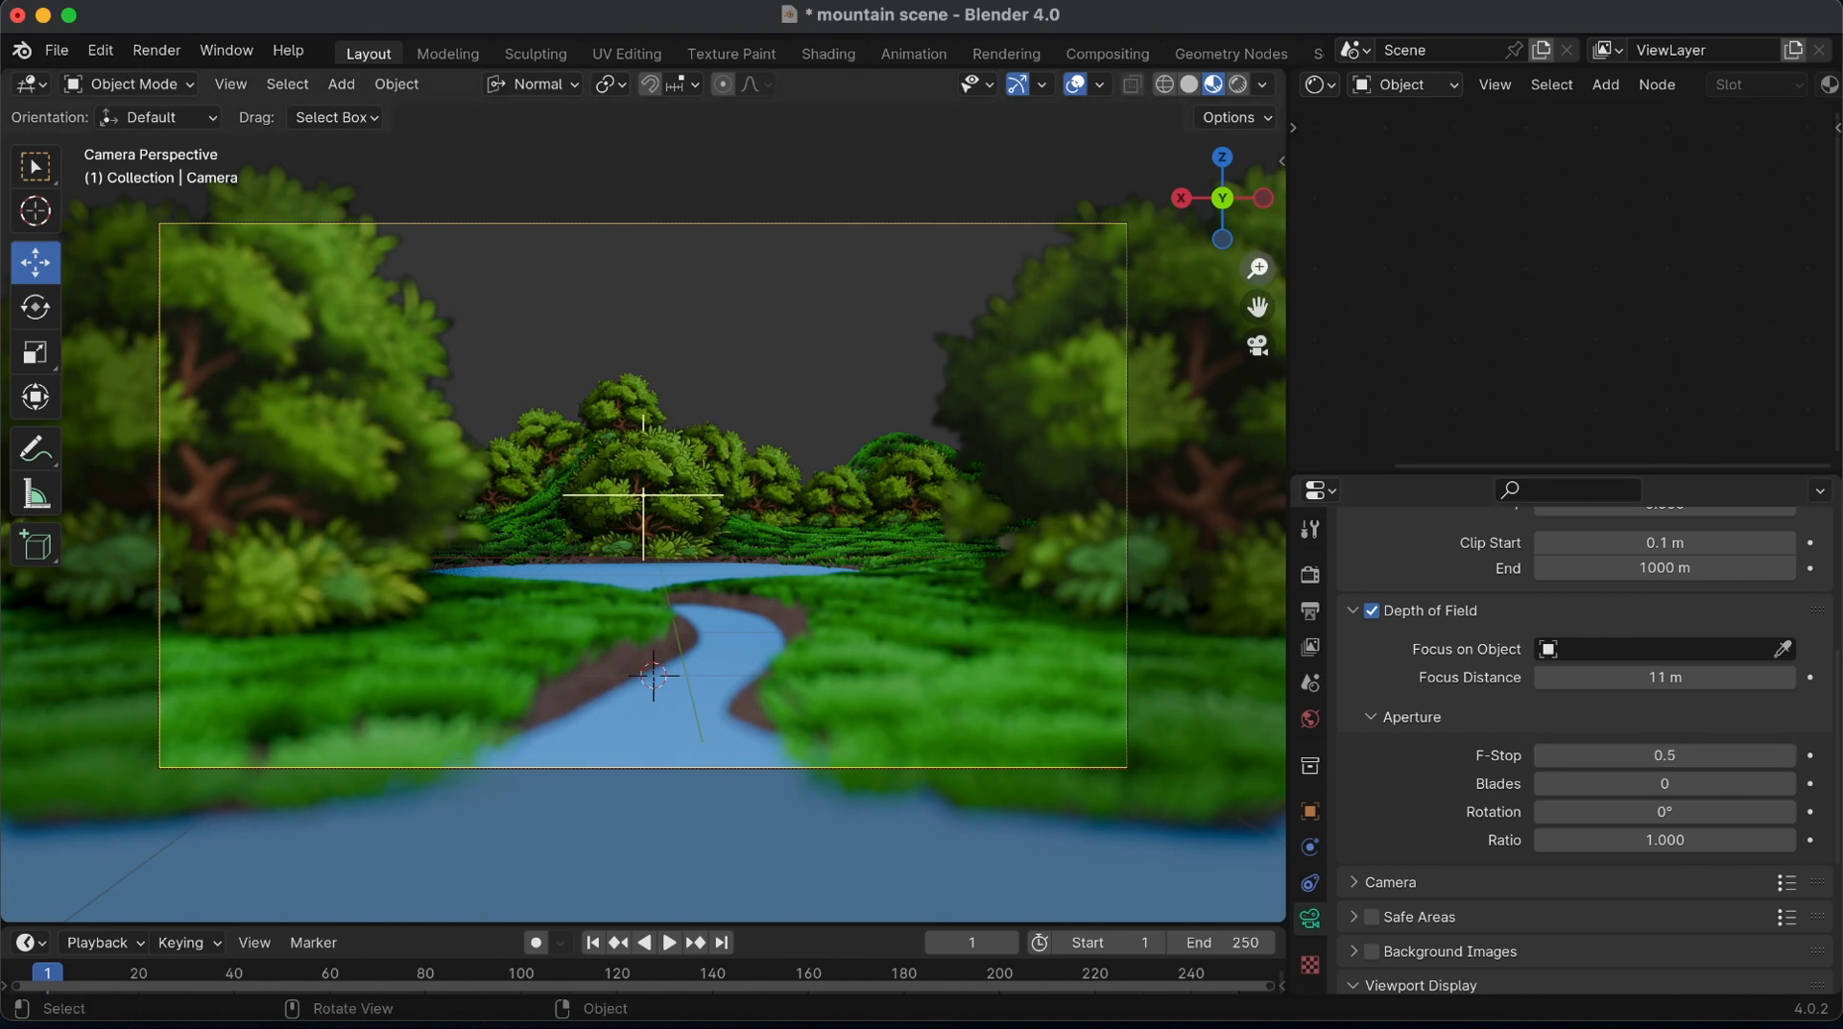
mouse_move(1259, 268)
mouse_down()
mouse_move(1260, 235)
mouse_move(1260, 265)
mouse_up()
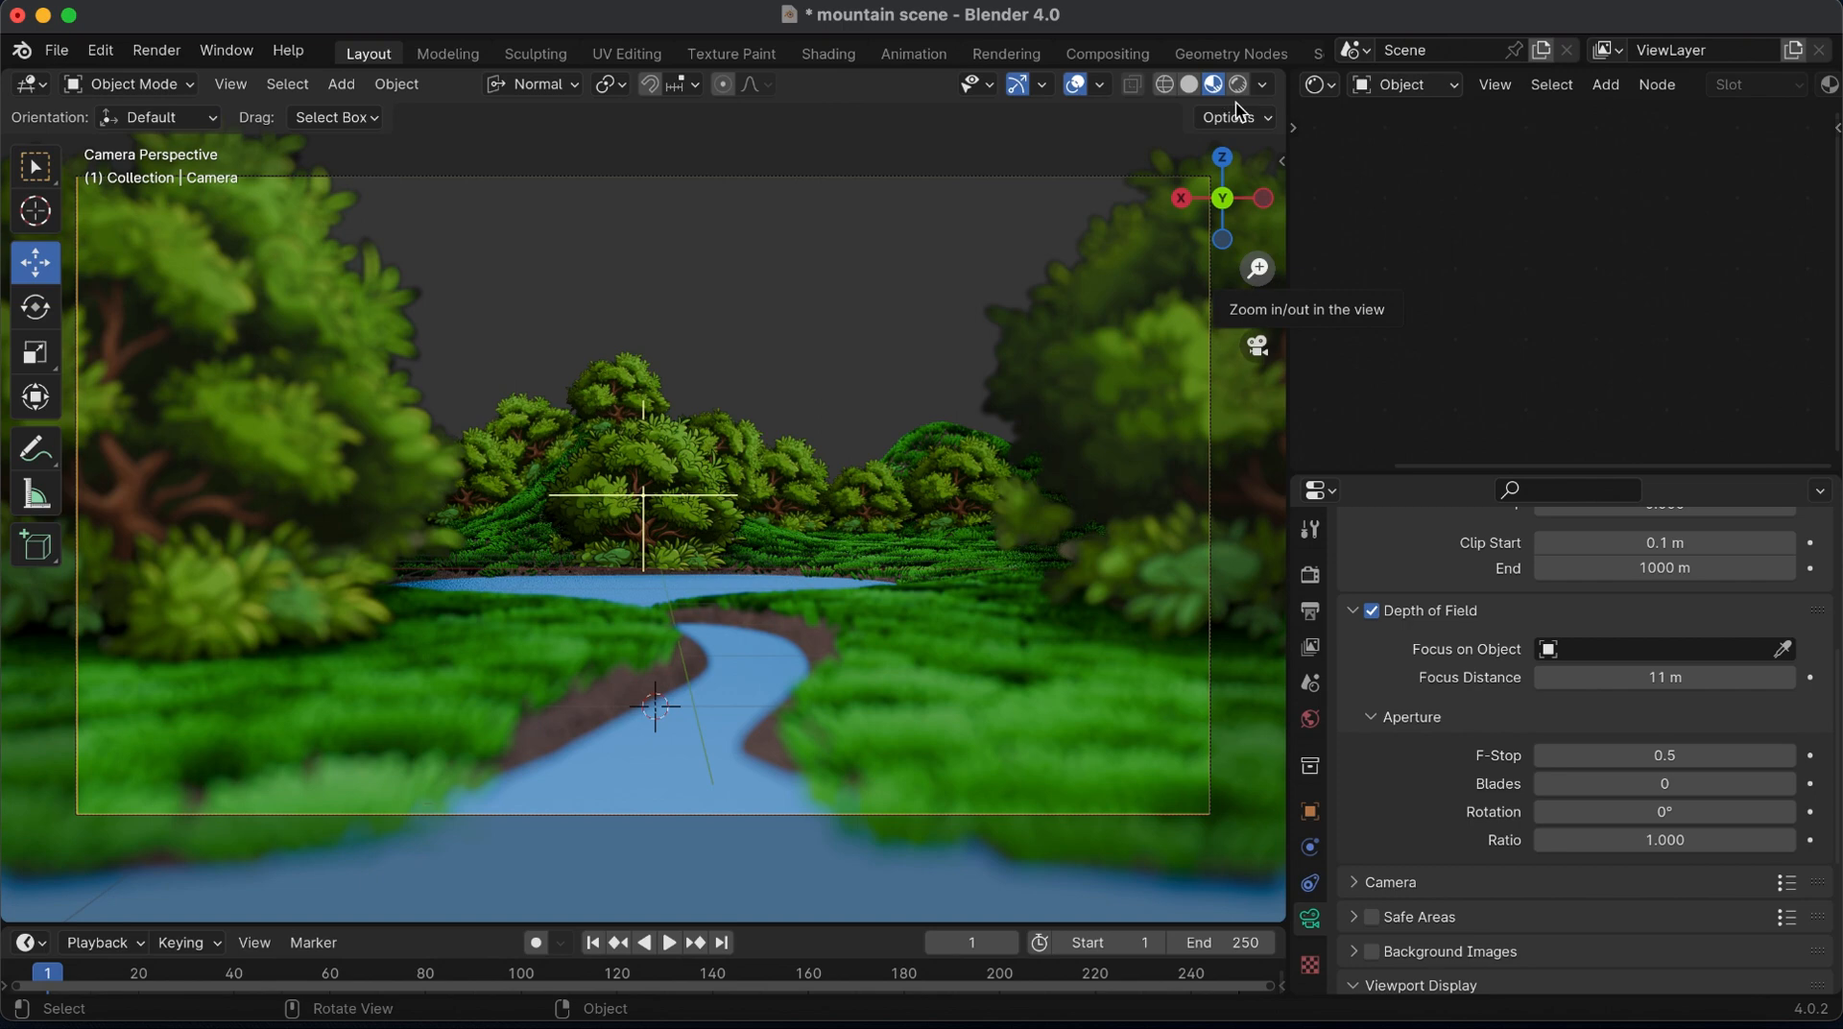
Return to the solid top view, enlarge the timeline and insert a camera keyframe at frame 1
click(1188, 84)
click(1226, 157)
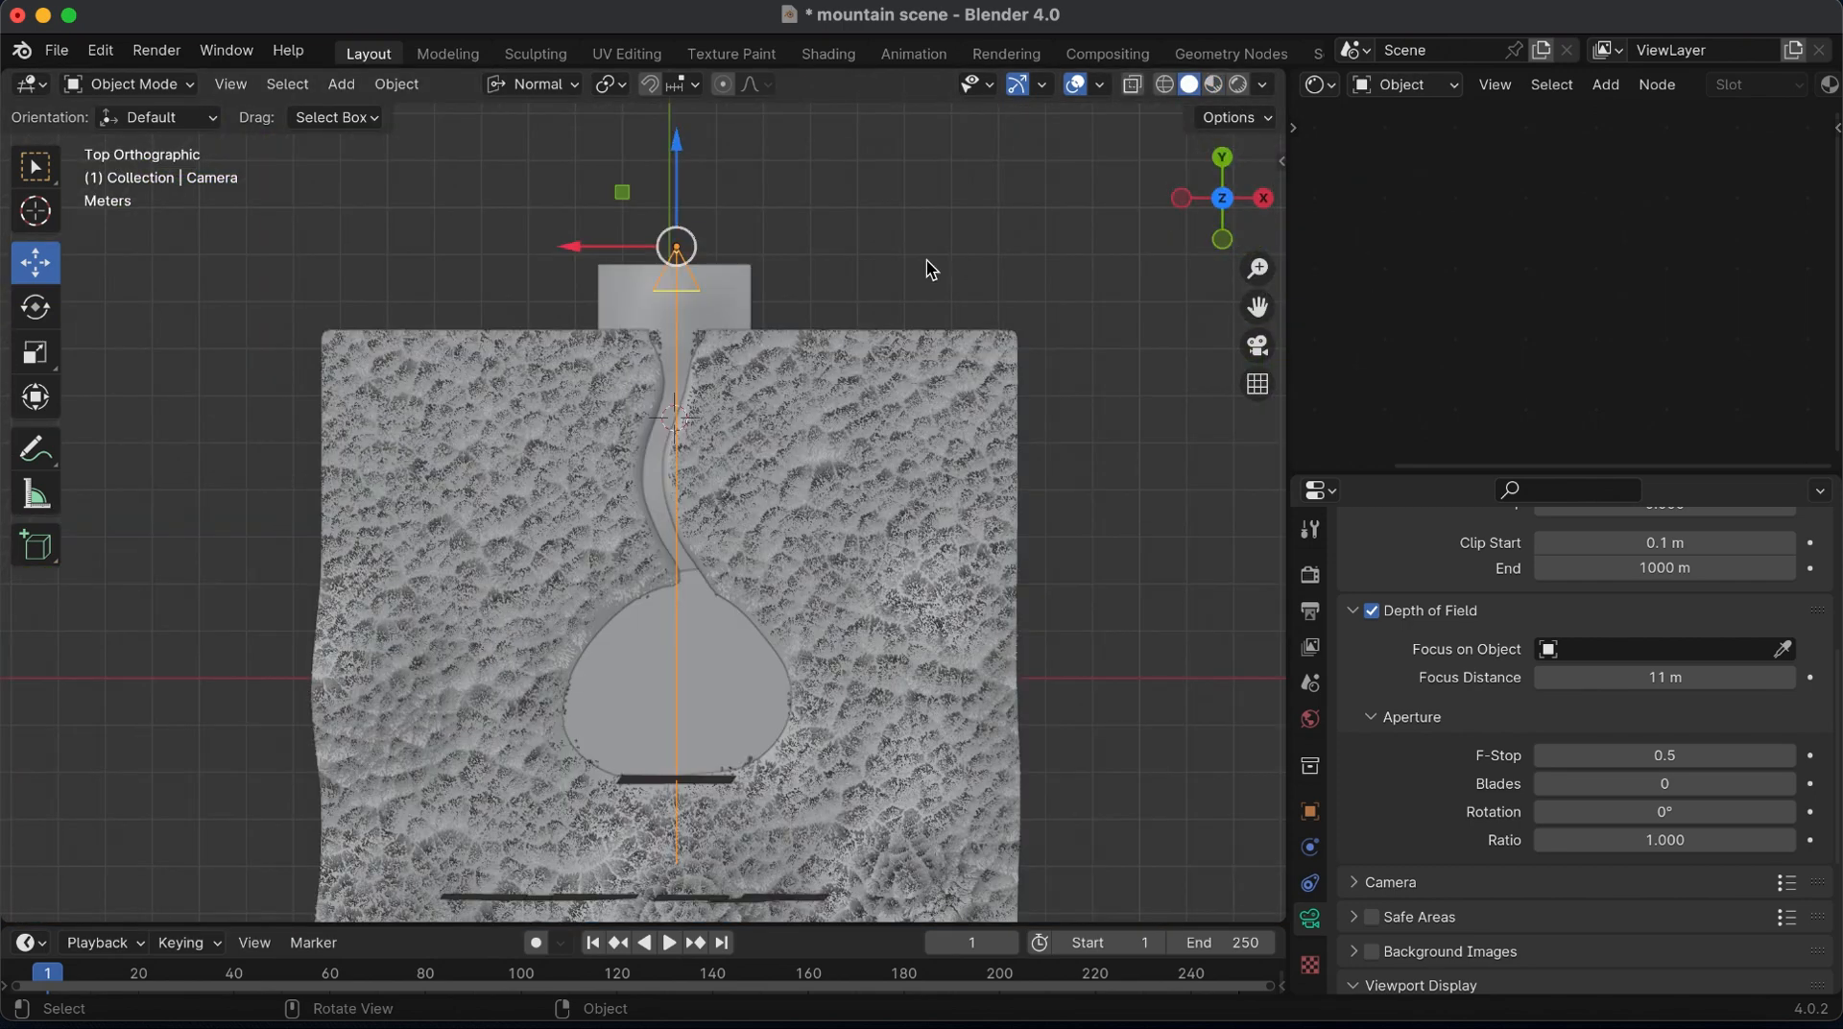
drag(551, 927, 527, 853)
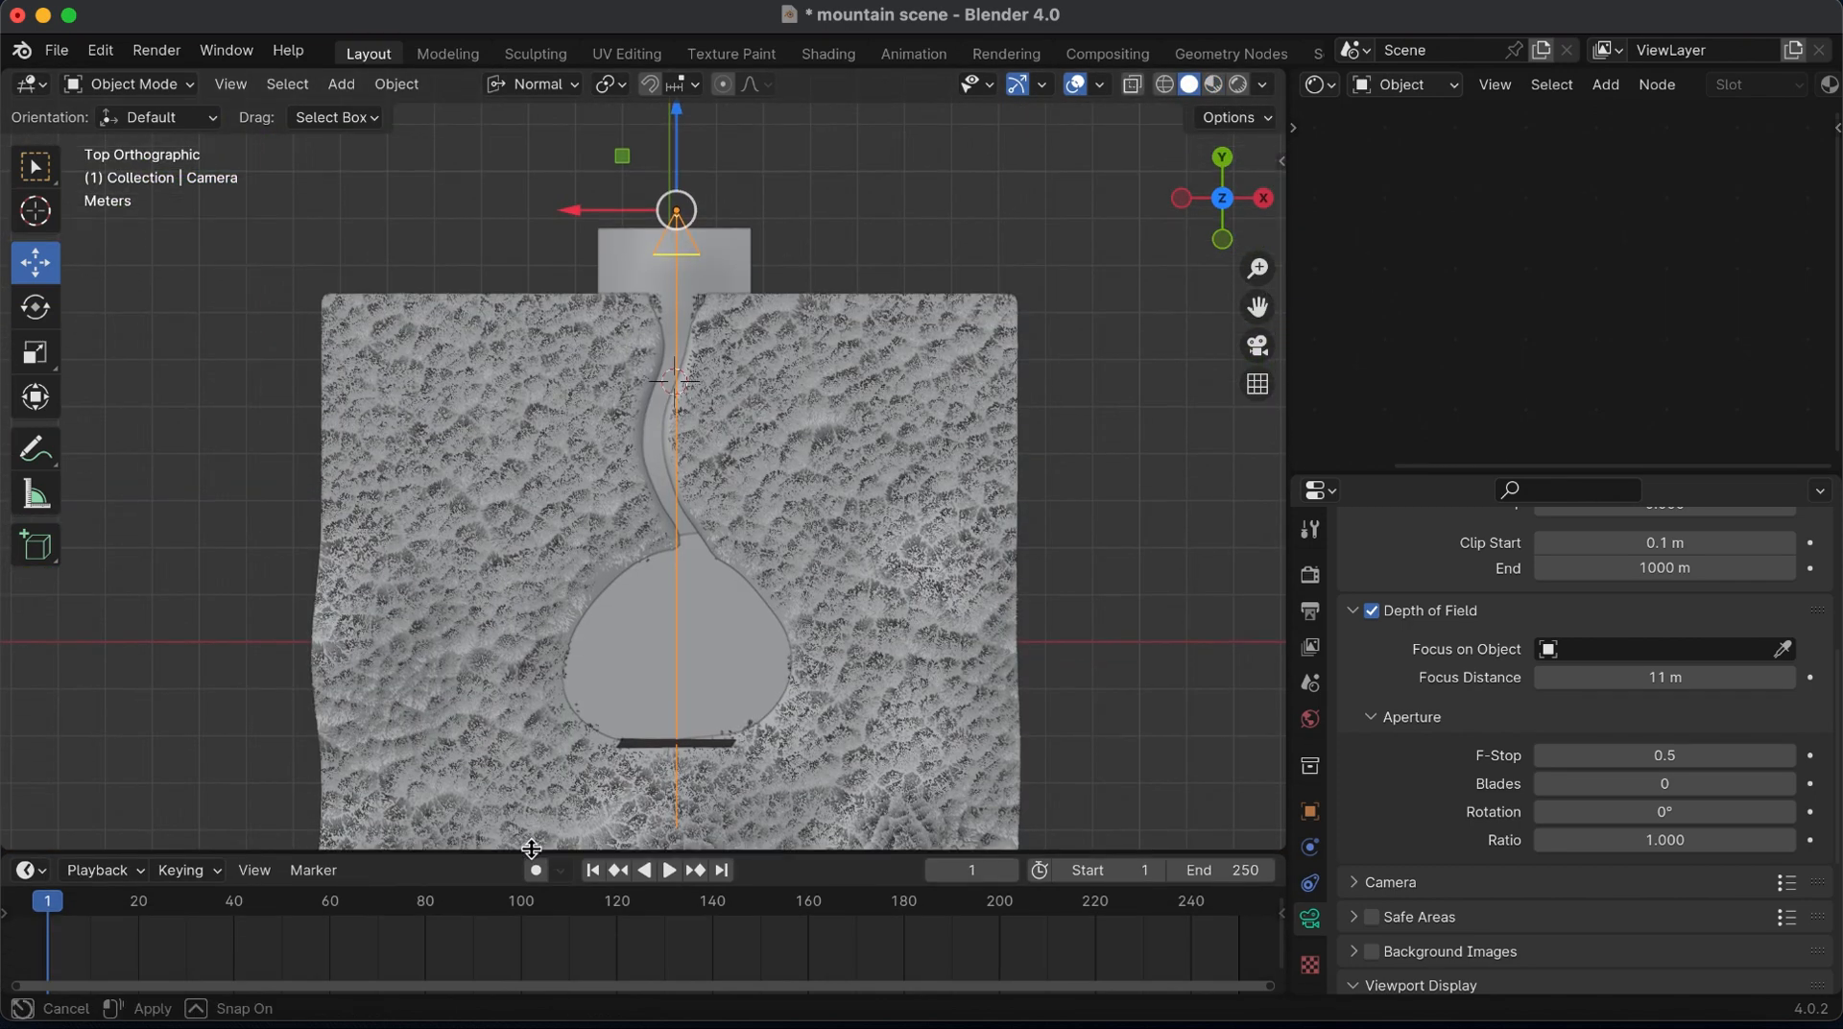
key(i)
click(722, 401)
Move the camera forward to the lake's near edge at frame 100 and insert a Location keyframe
click(526, 910)
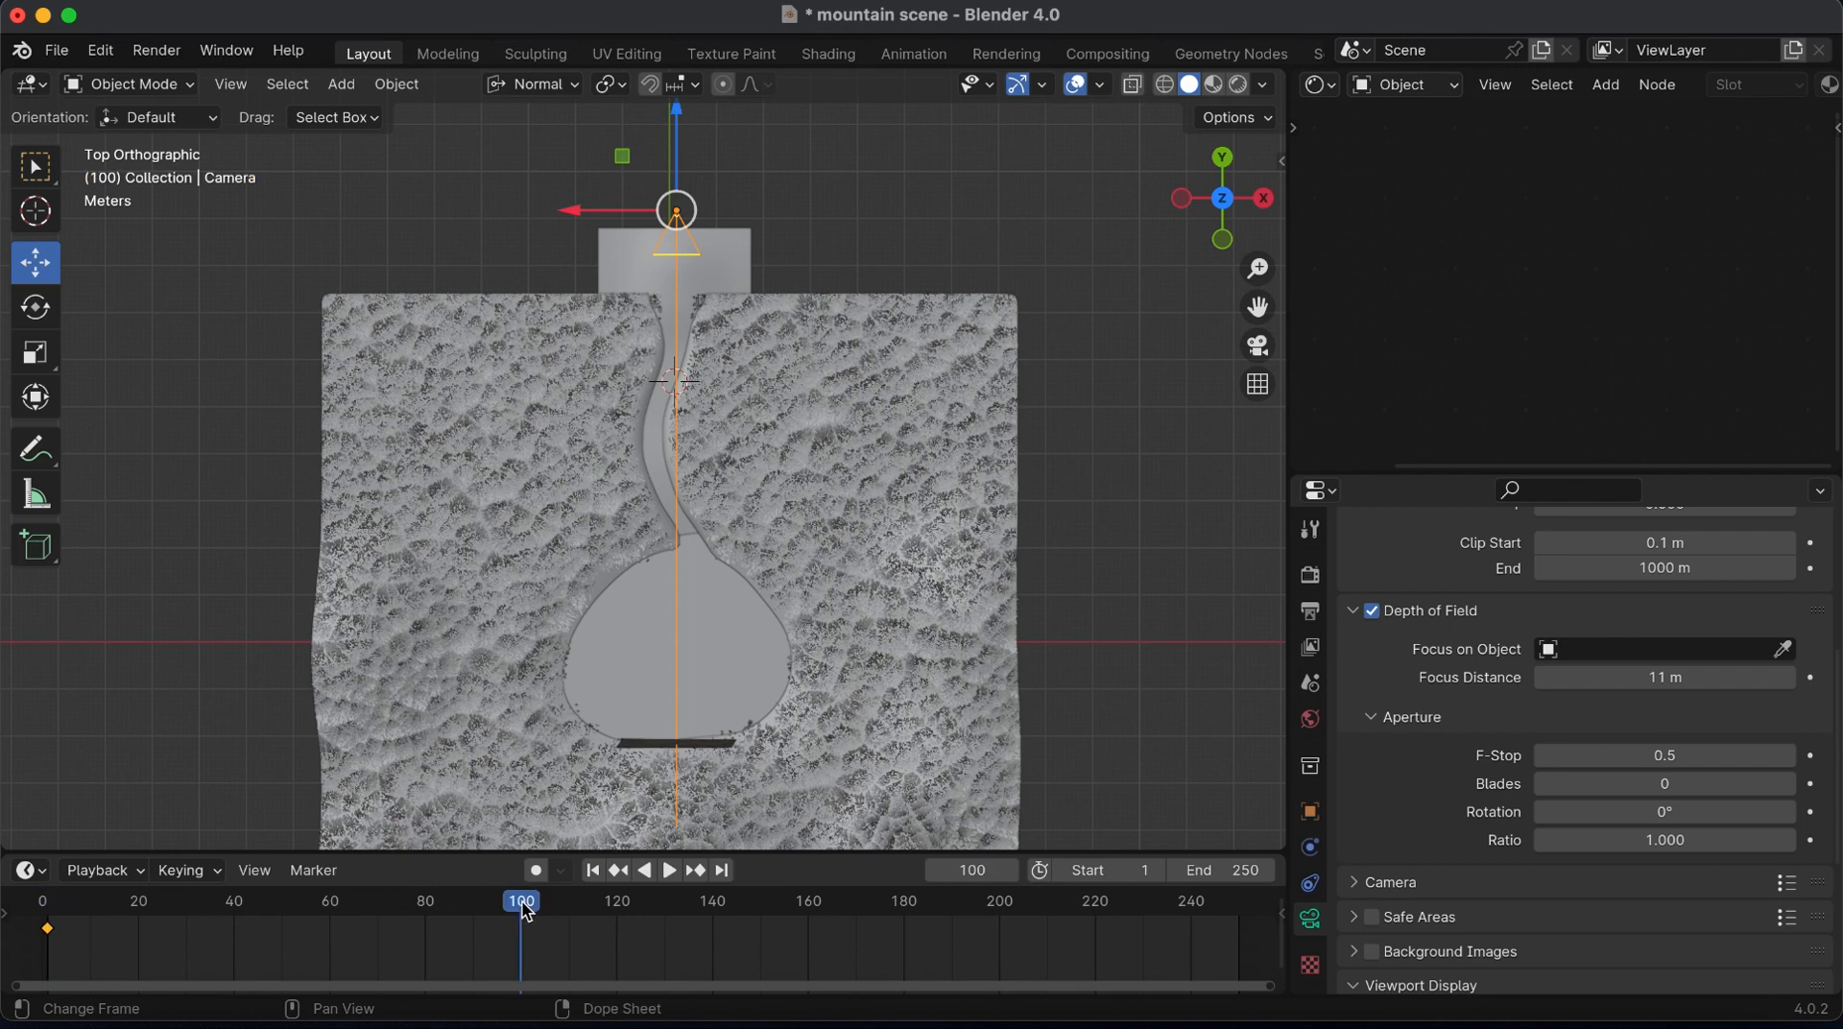
drag(699, 177, 708, 492)
key(i)
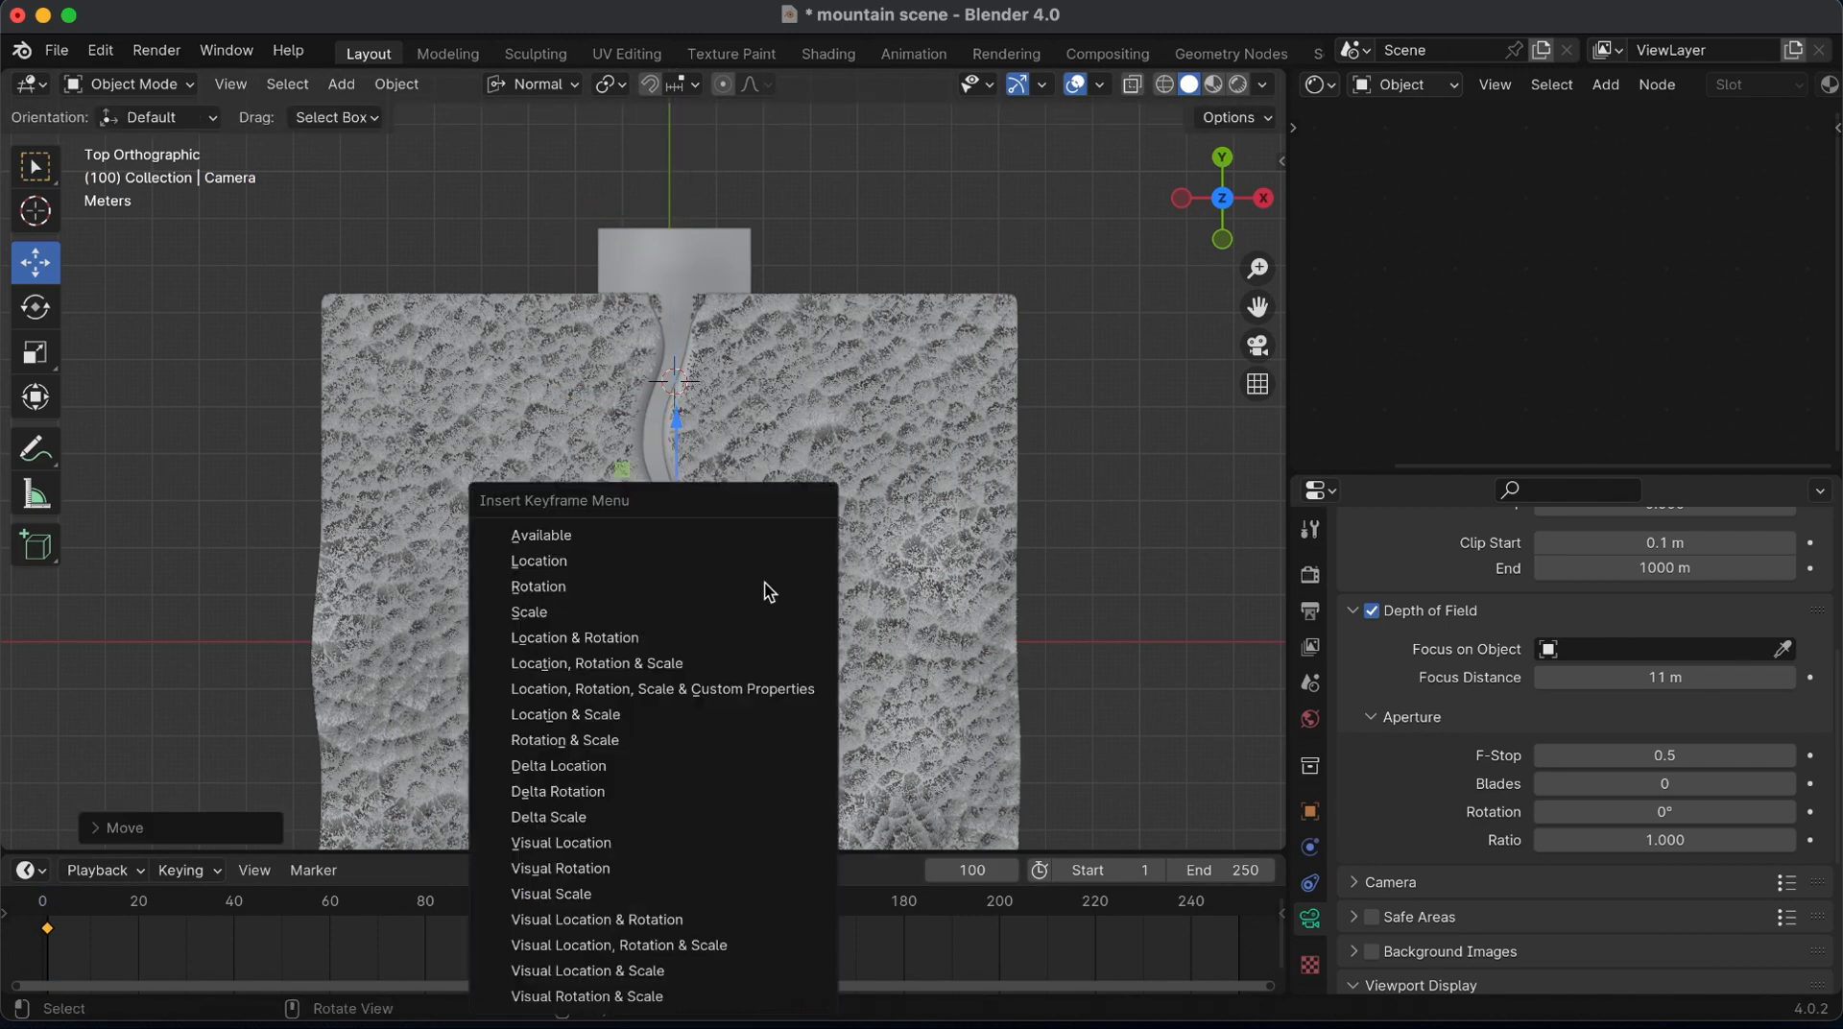
click(572, 561)
drag(1256, 305, 1271, 227)
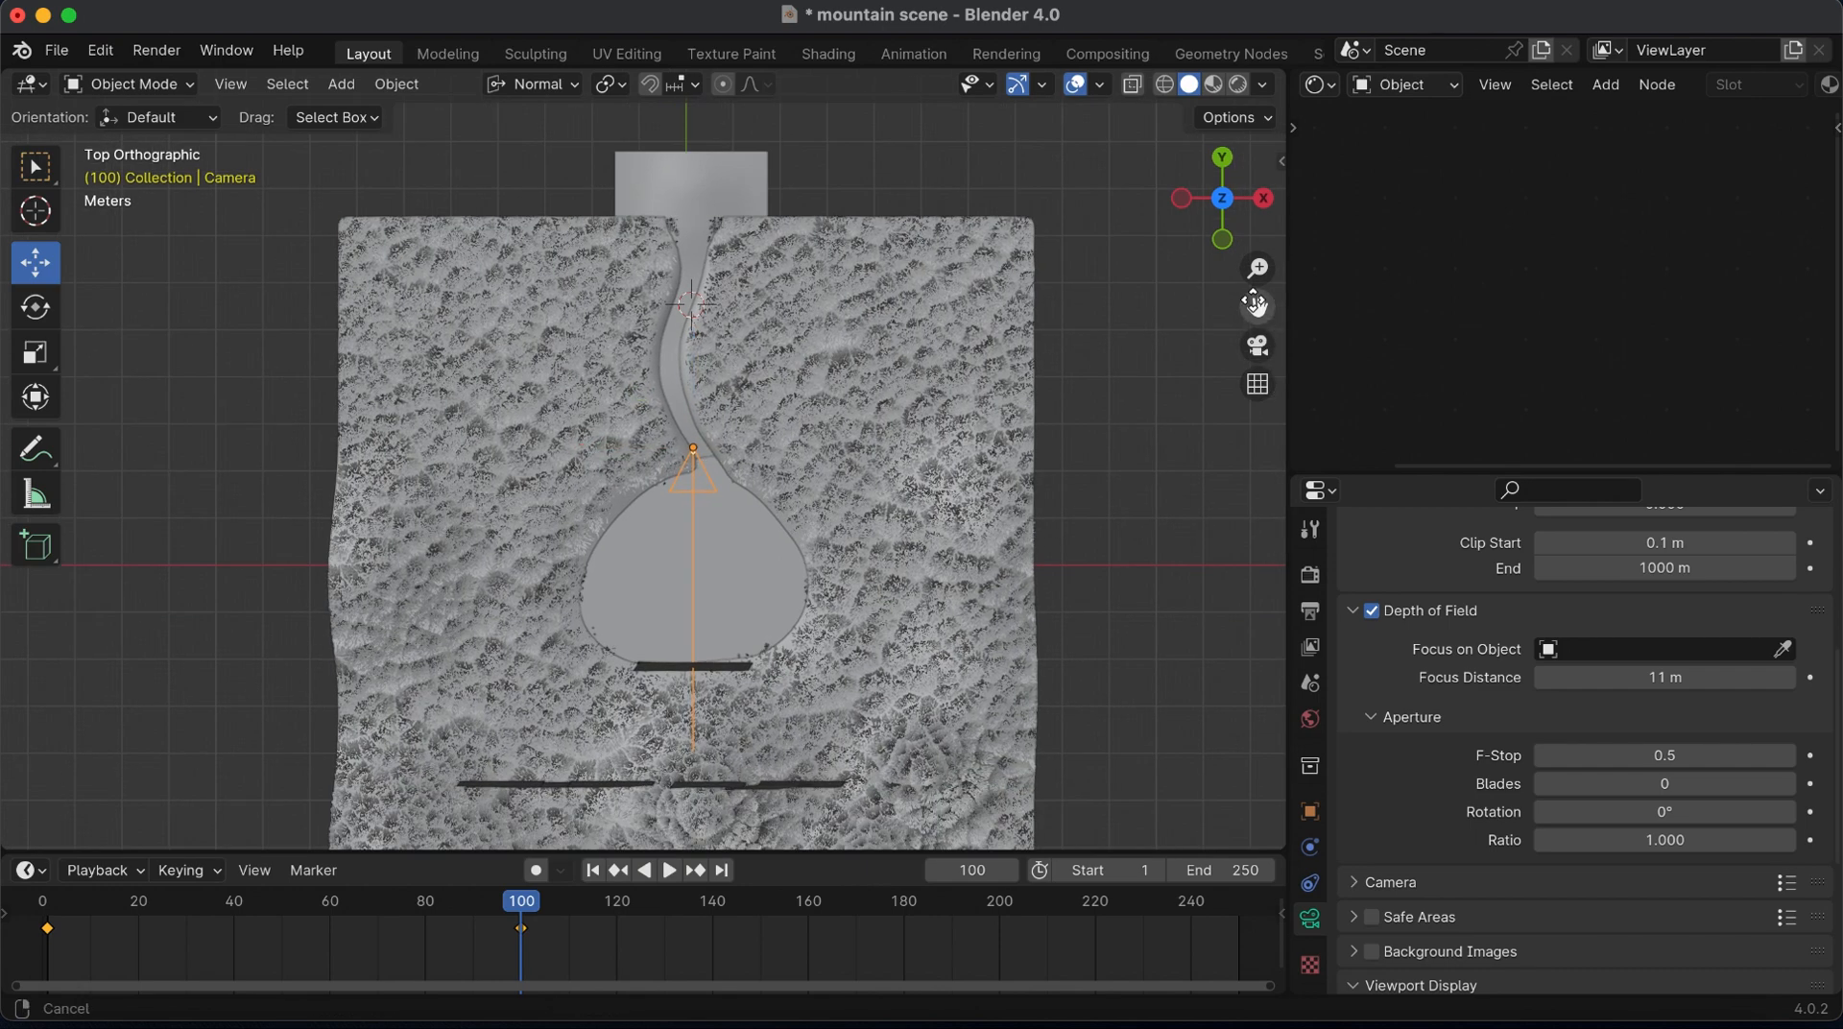
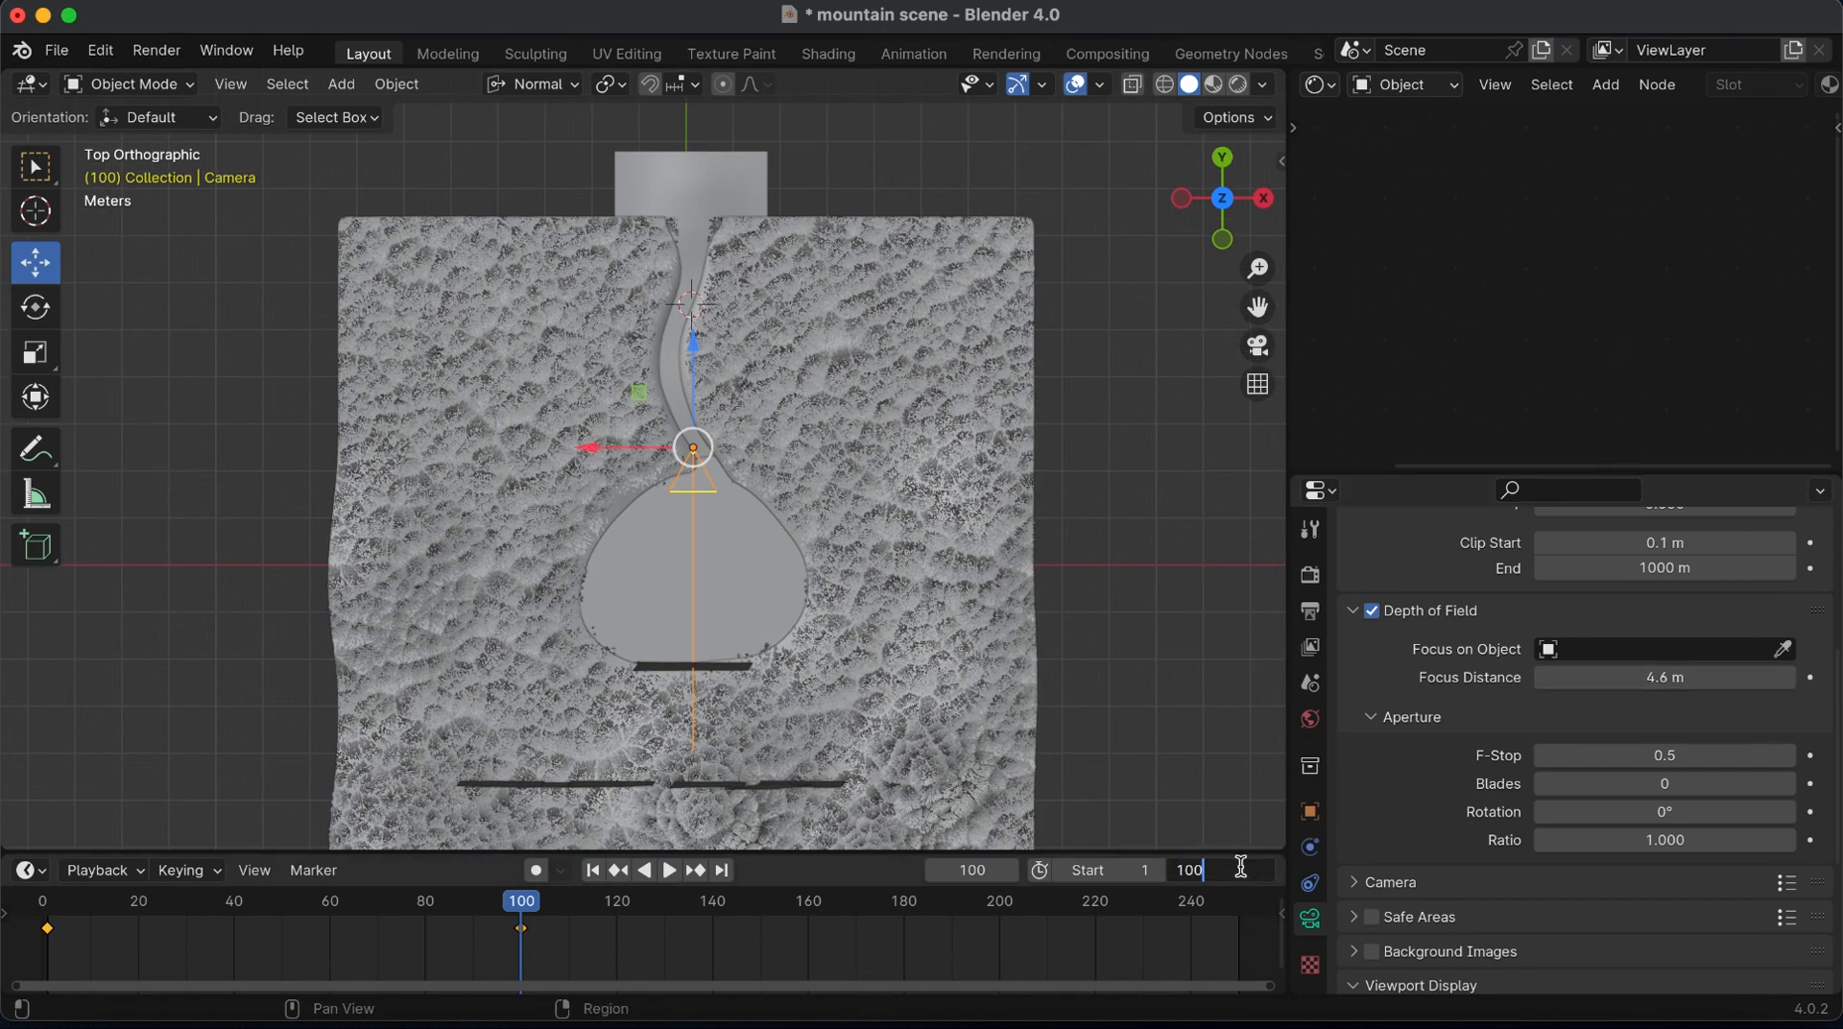
Set the animation's end frame to 100 and keyframe the camera's 11 m Focus Distance at frame 1
key(Return)
click(592, 870)
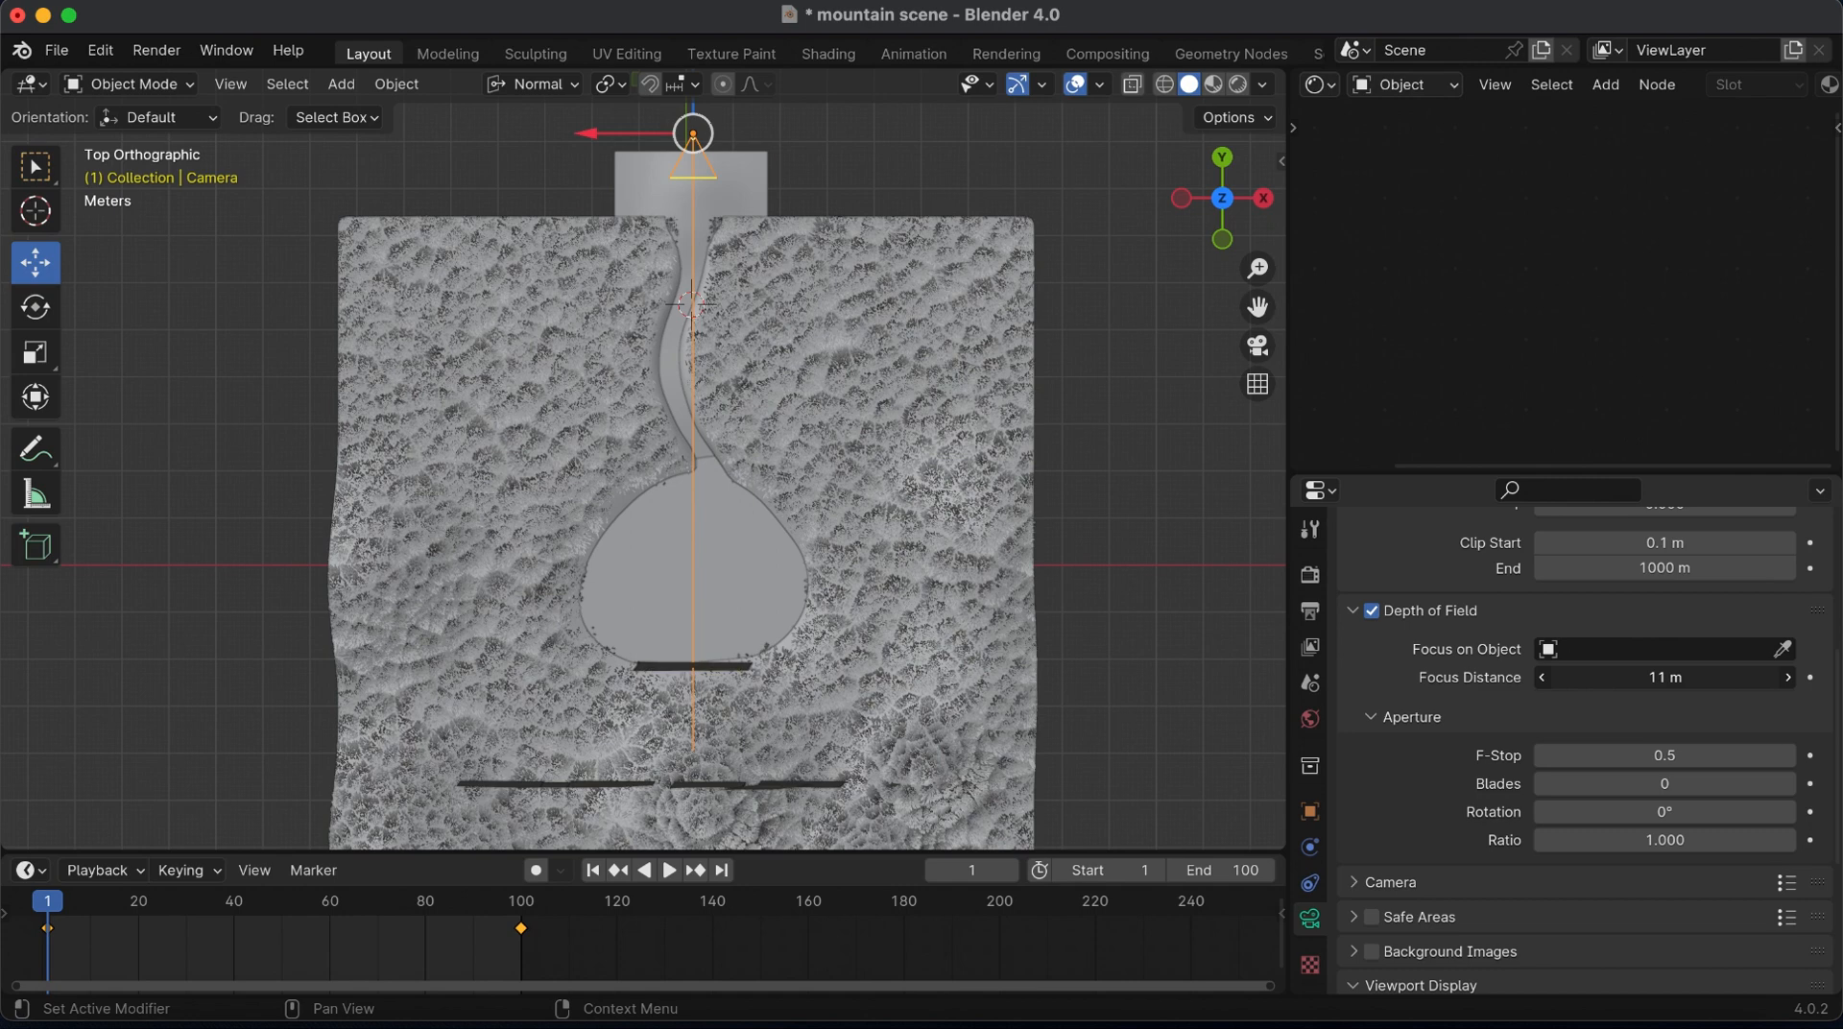
key(i)
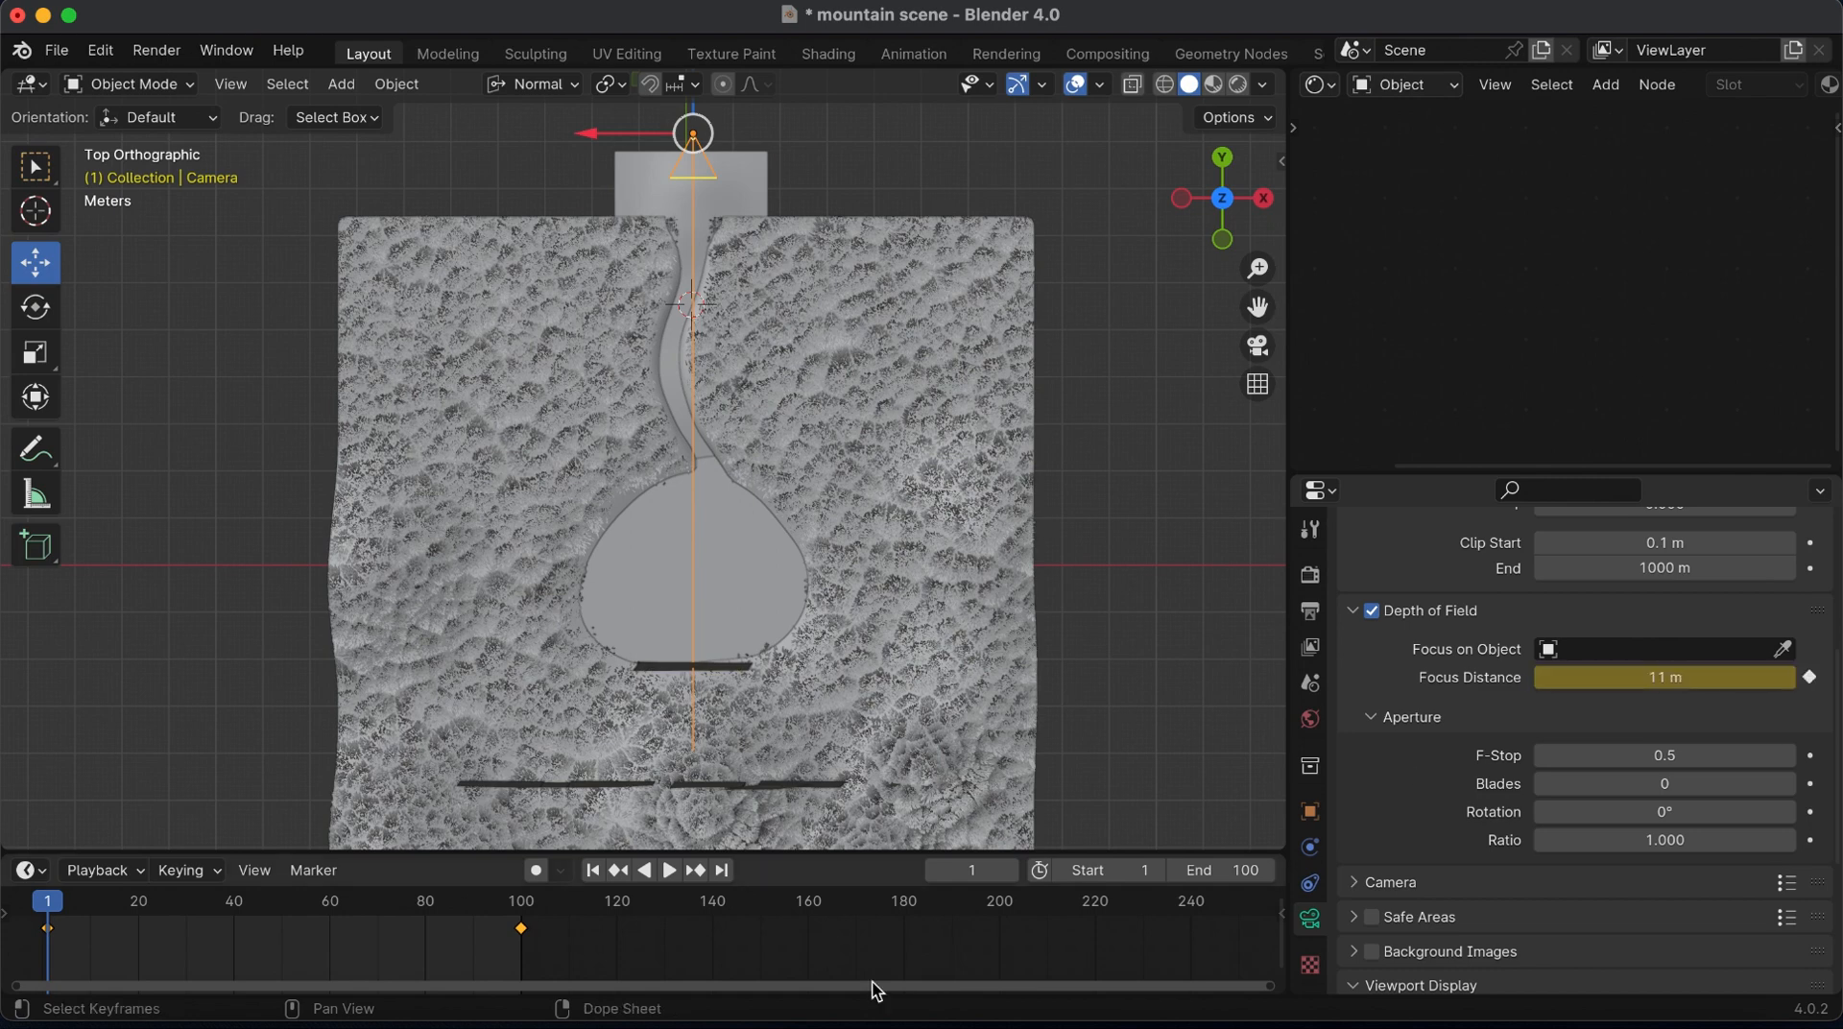
Advance the animation to frame 30 and keyframe the camera's Focus Distance at 9.9 m
click(671, 868)
click(671, 868)
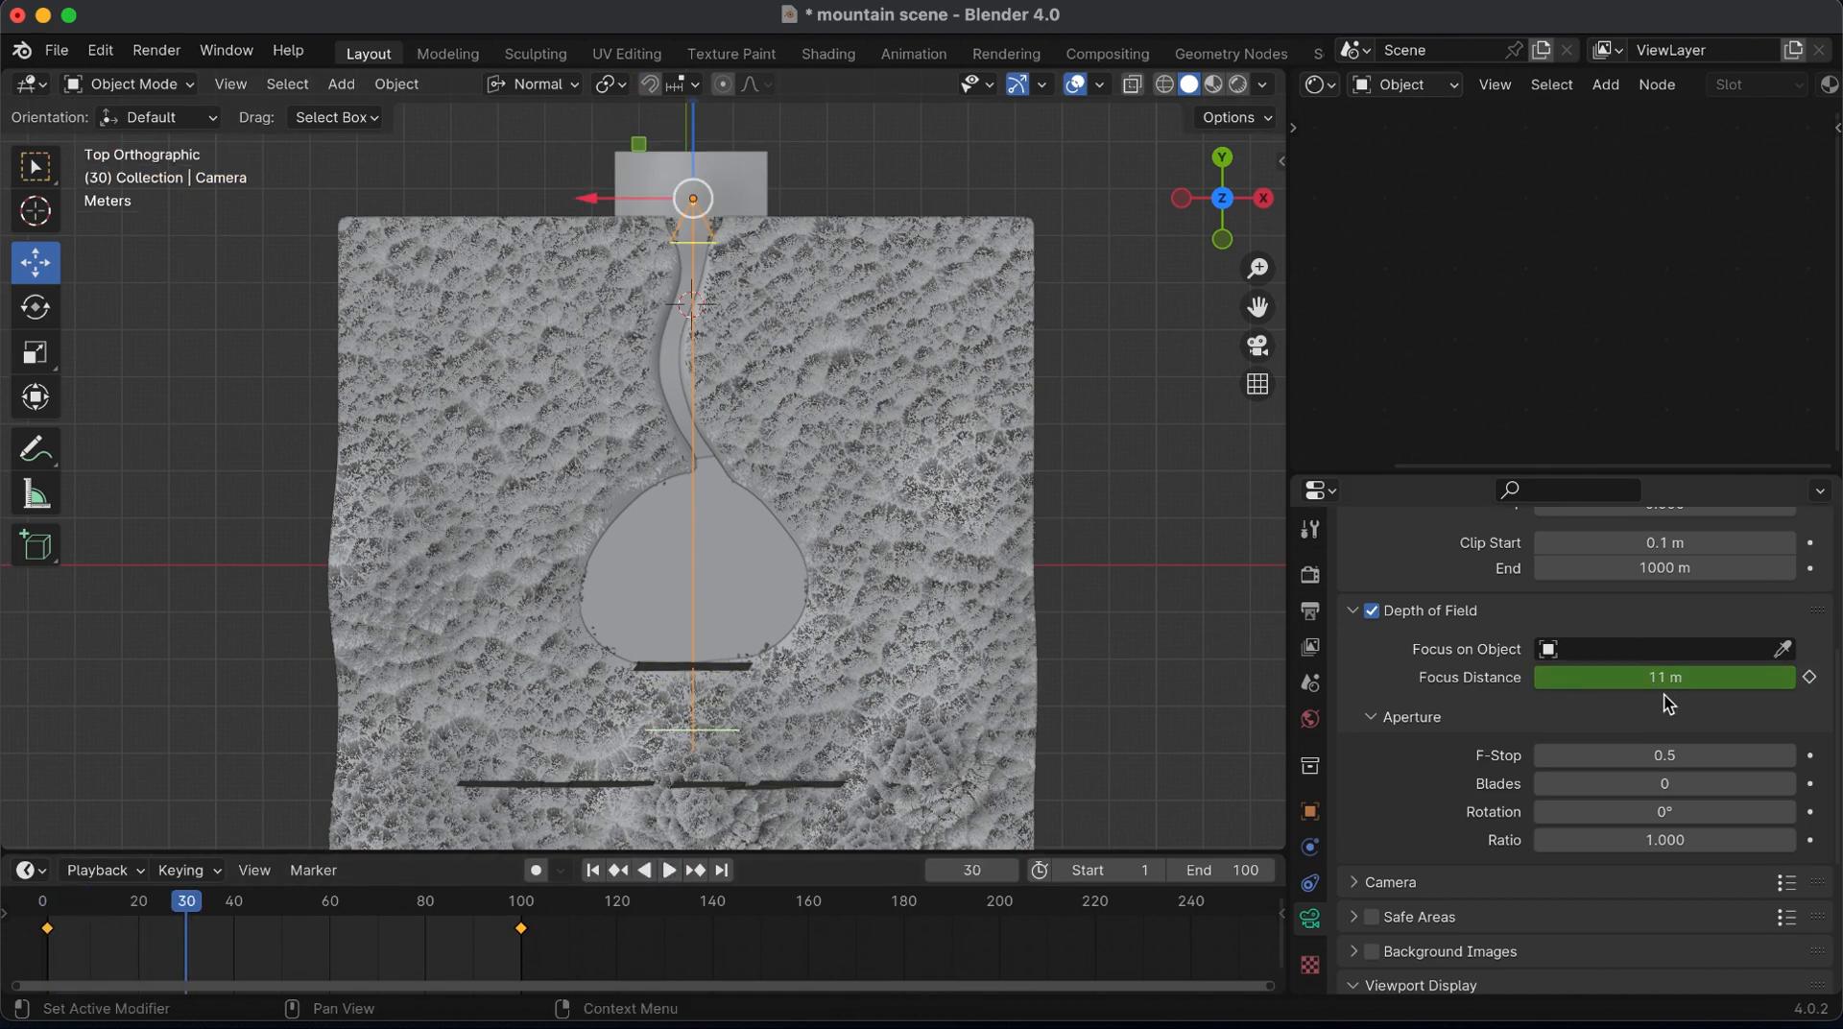
key(i)
drag(1669, 678, 1674, 677)
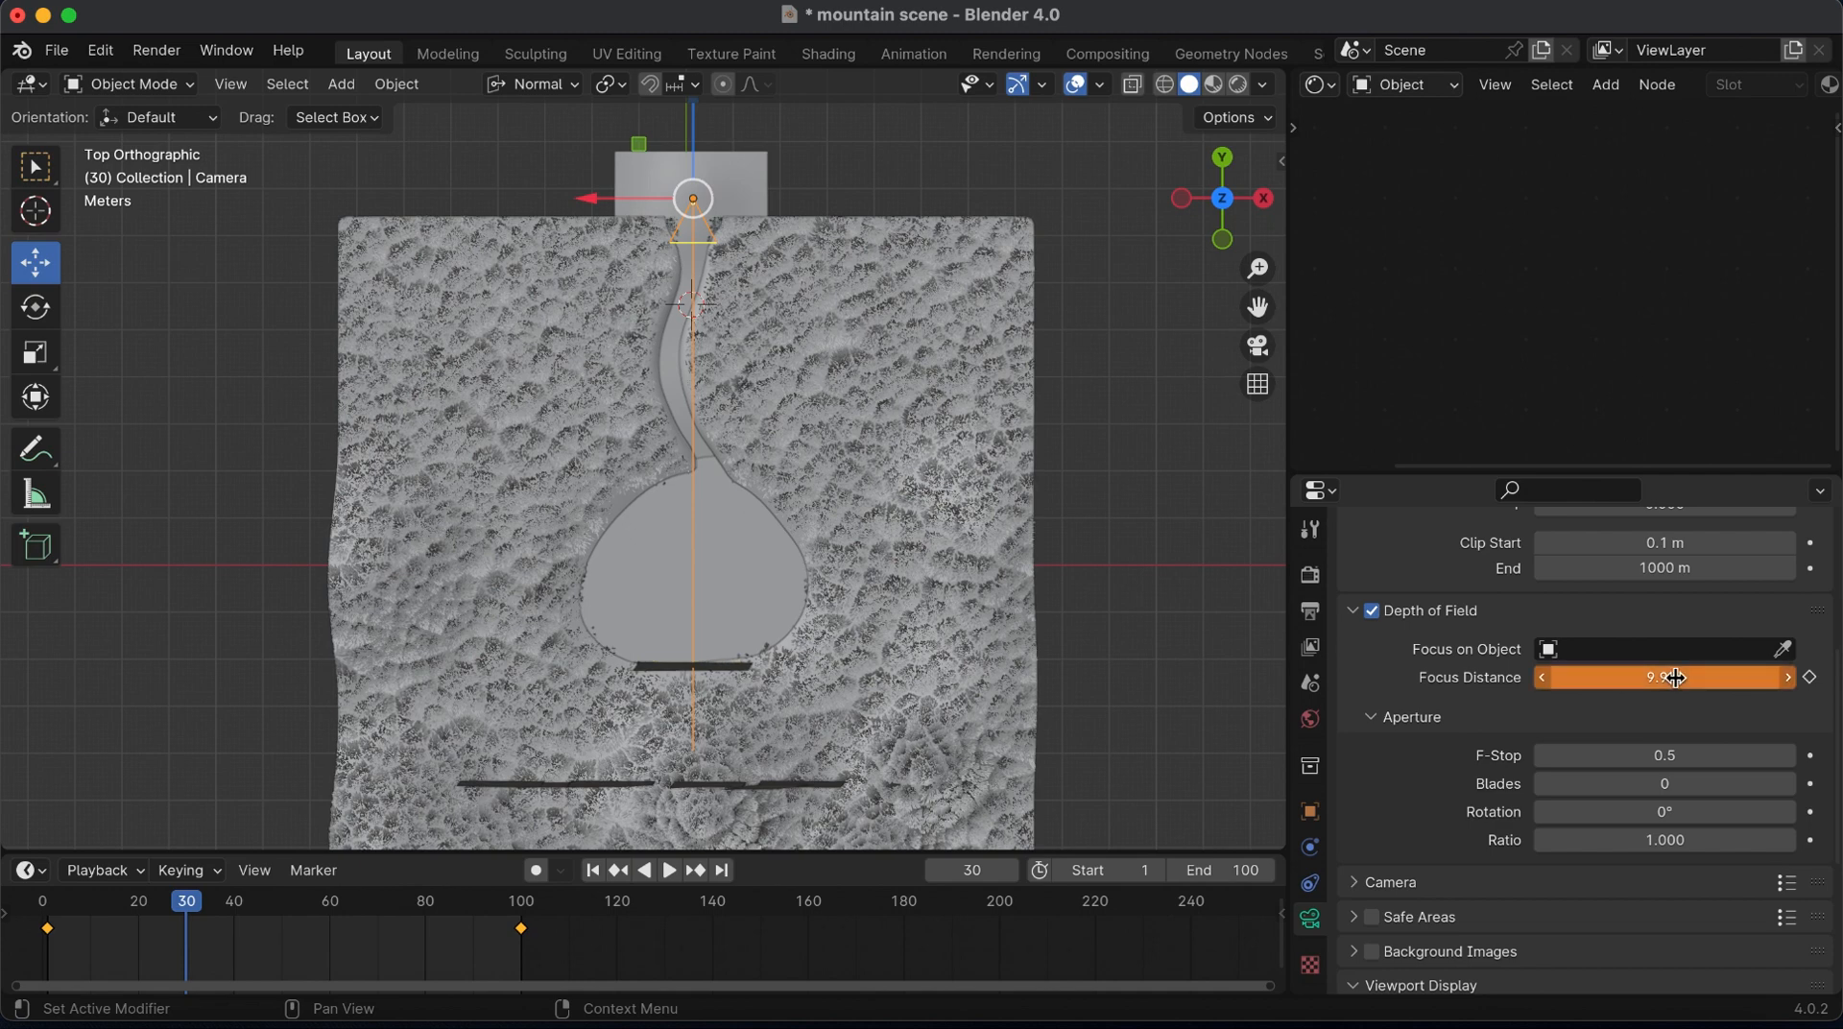
key(i)
Turn on auto keying and shorten the Focus Distance along the animation, to 5.5 m at frame 78 and 4.5 m at frame 100
click(535, 871)
key(space)
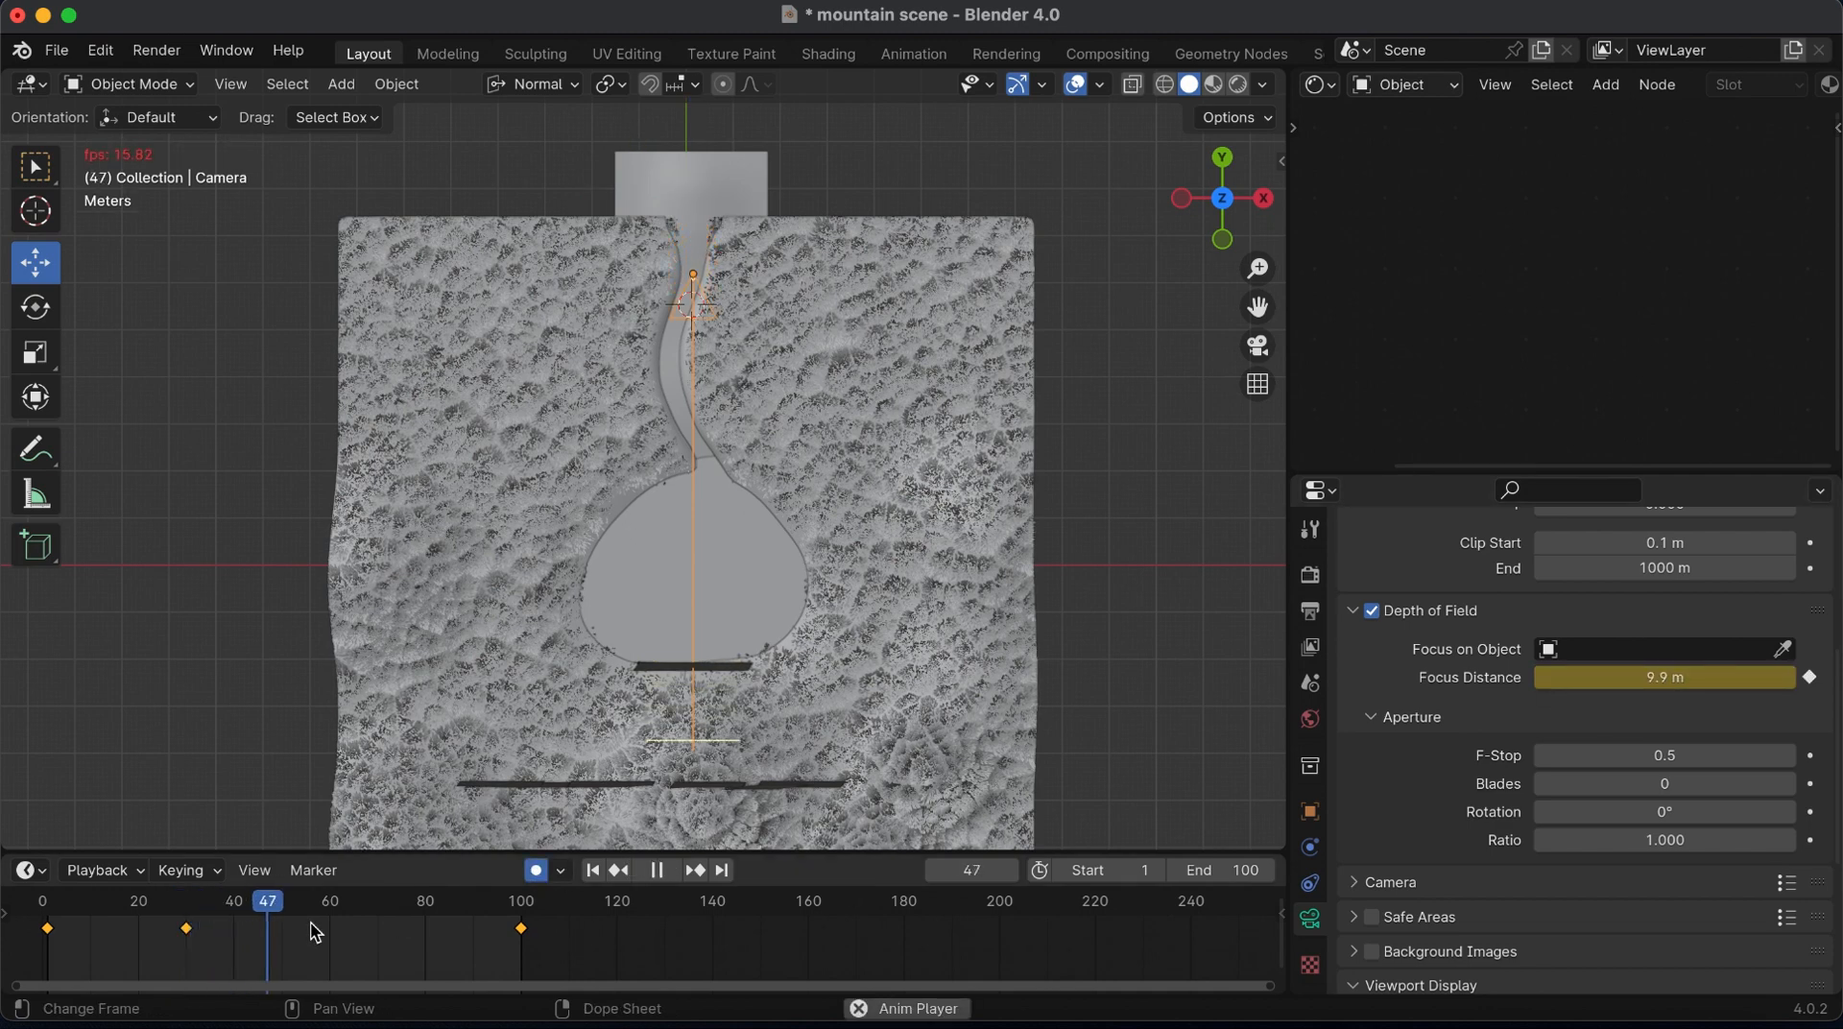
key(space)
key(space)
key(space)
drag(1638, 678, 1653, 678)
key(space)
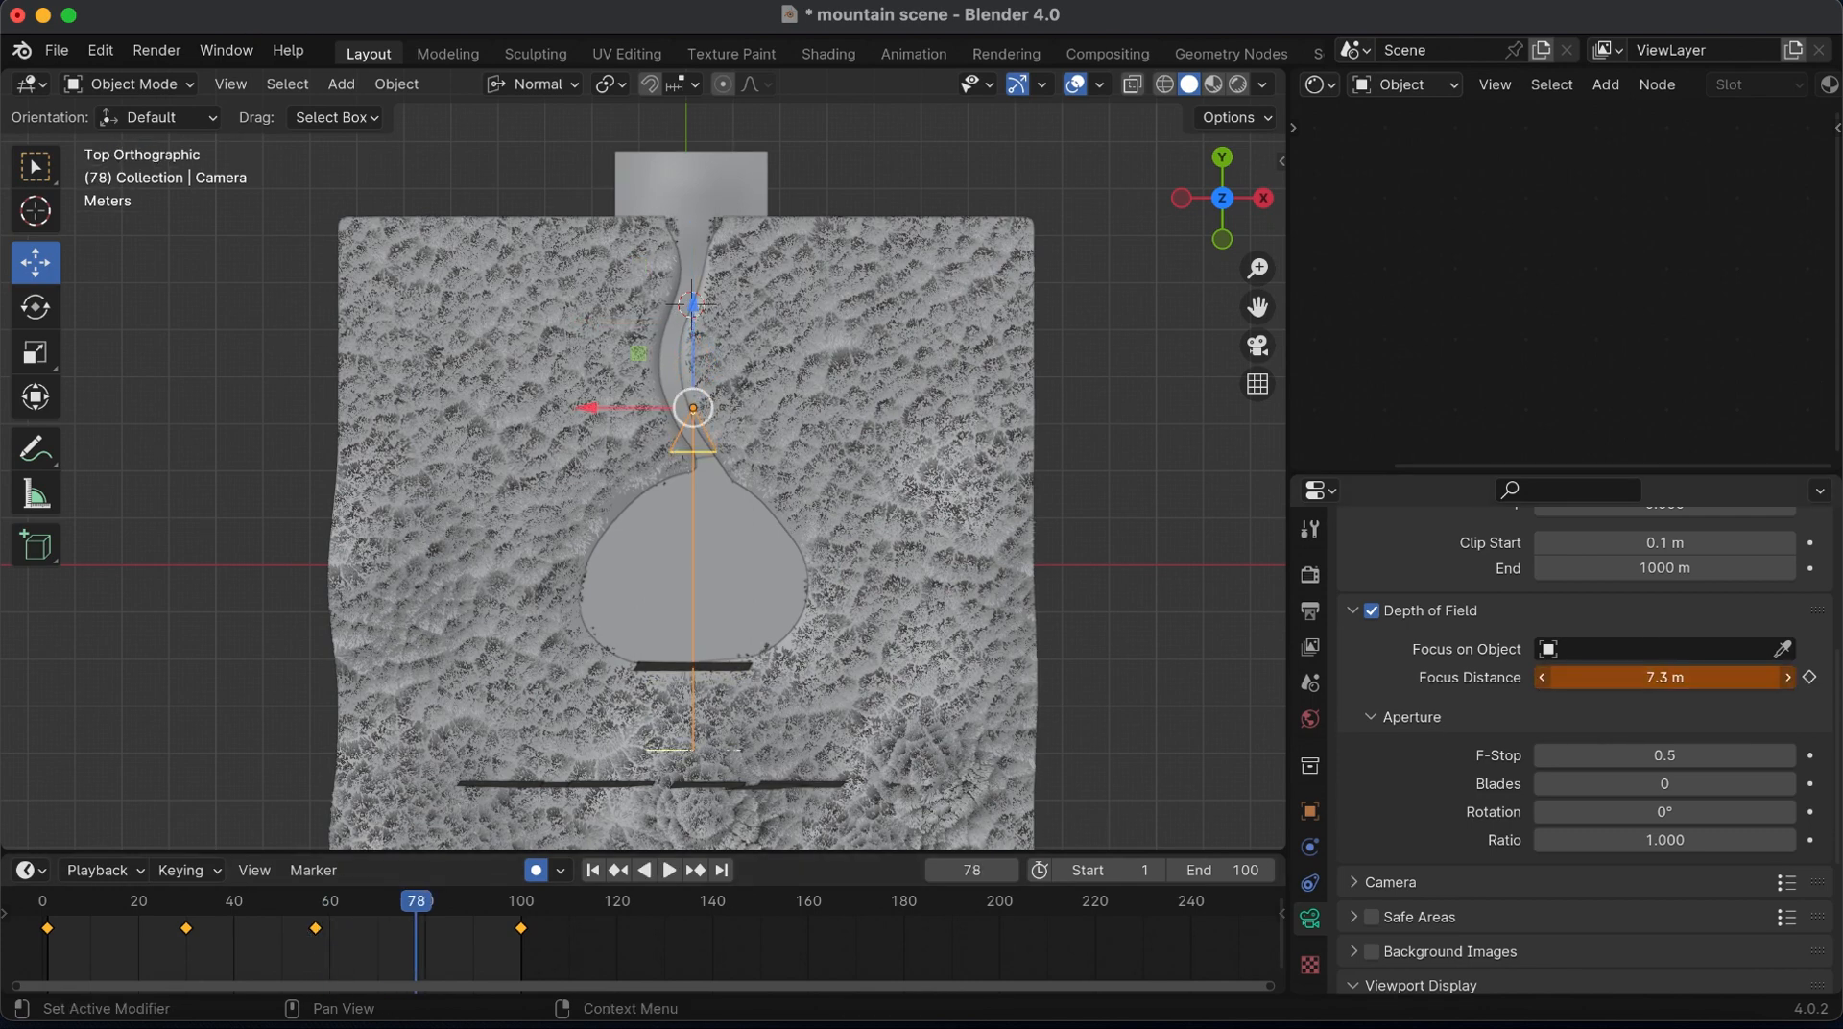
key(shift+Right)
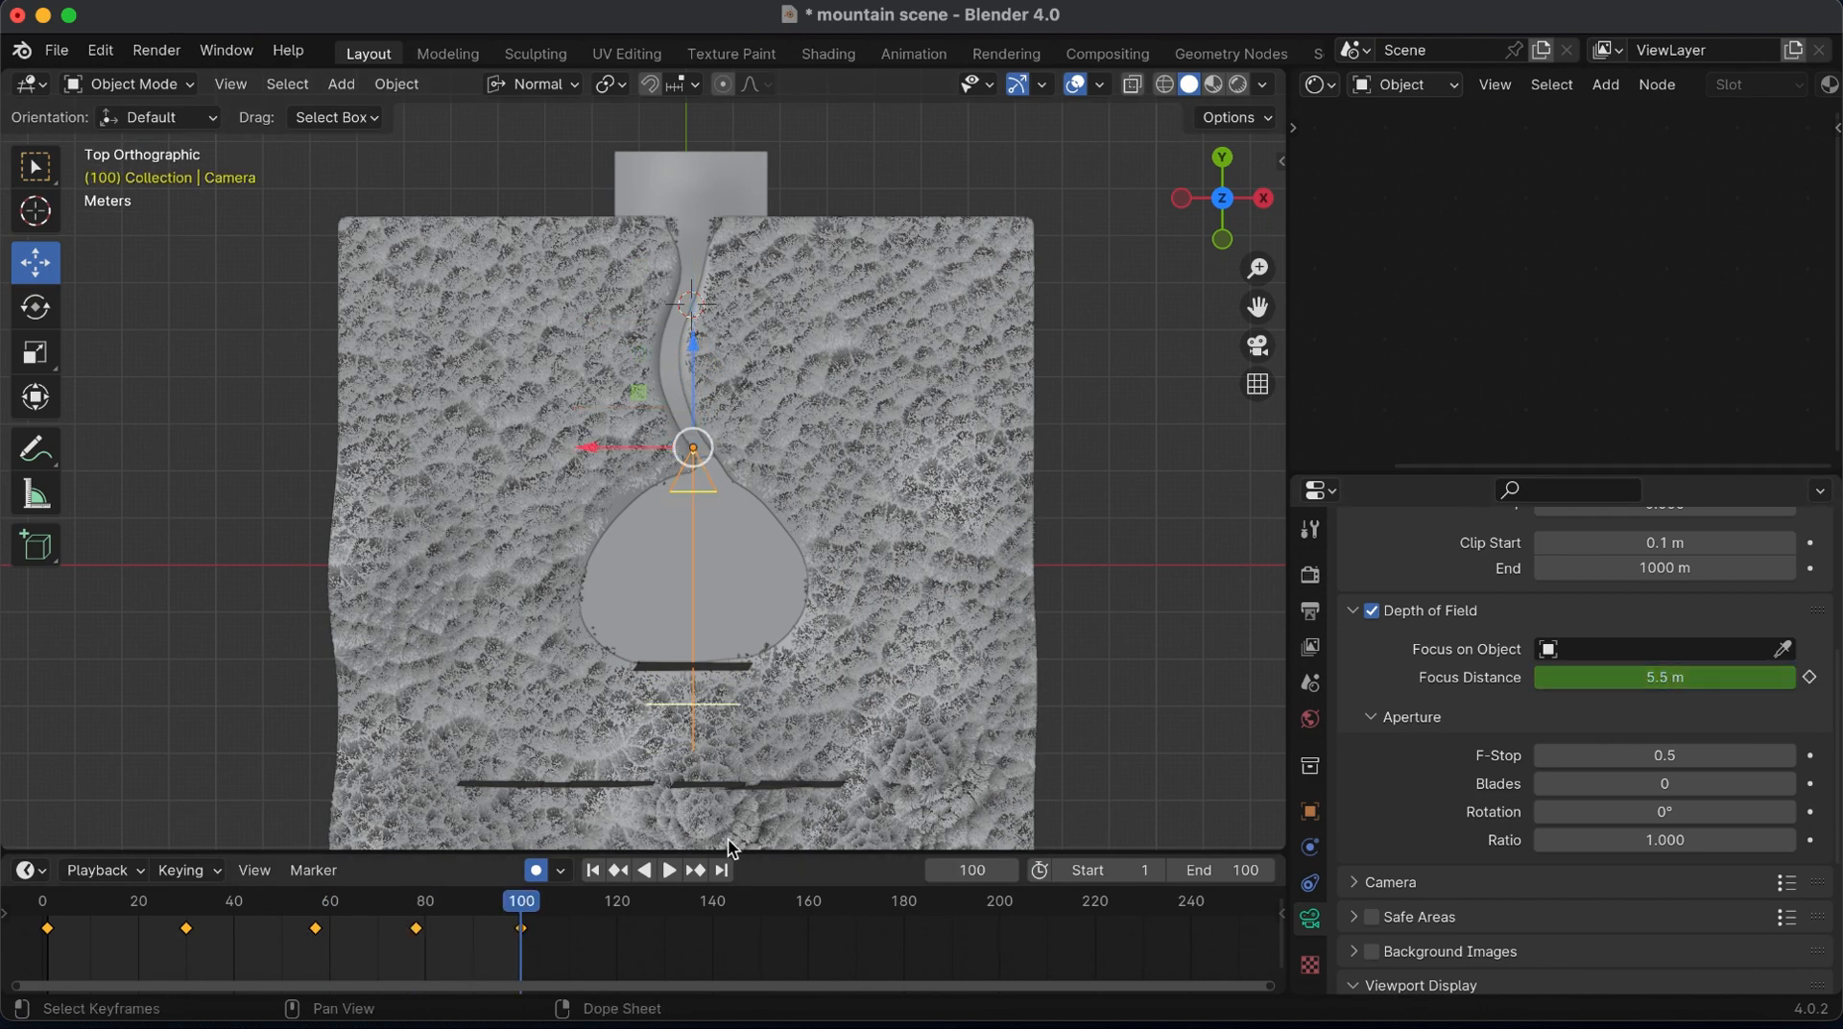
drag(1663, 678, 1653, 677)
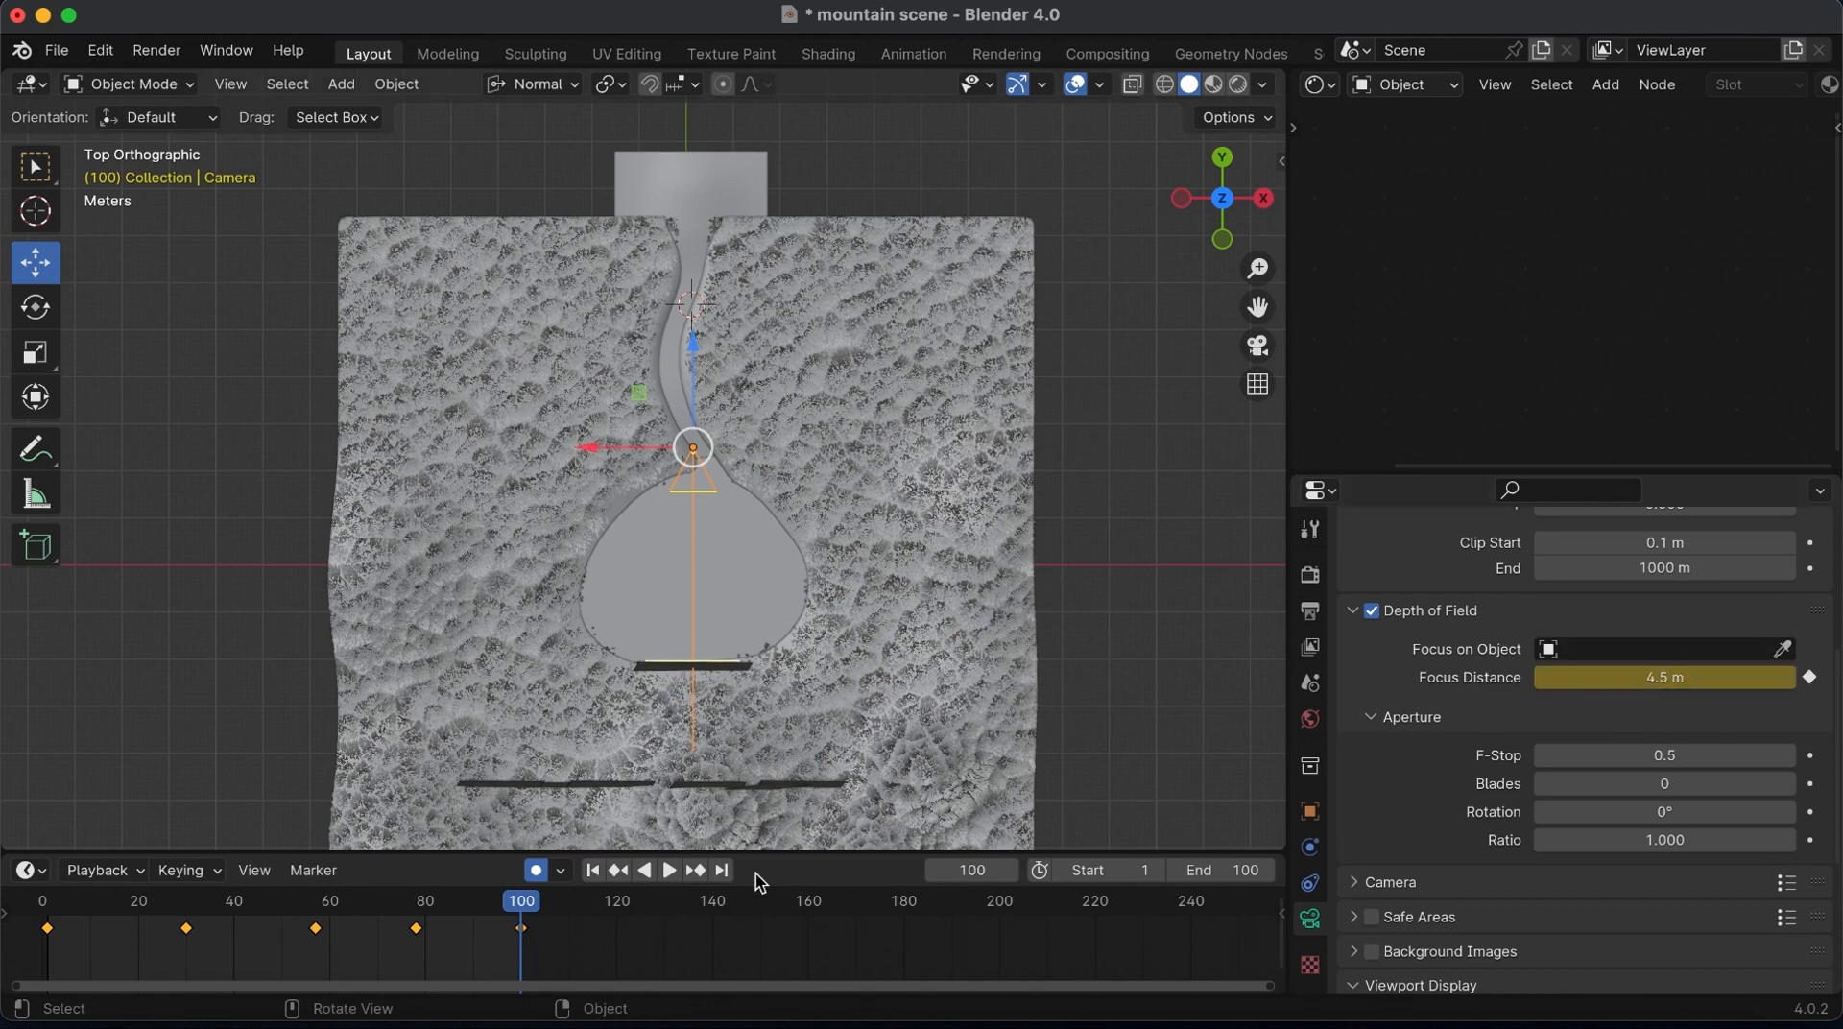
Play the animation from the start through the camera in material preview with the overlays hidden
click(592, 870)
key(space)
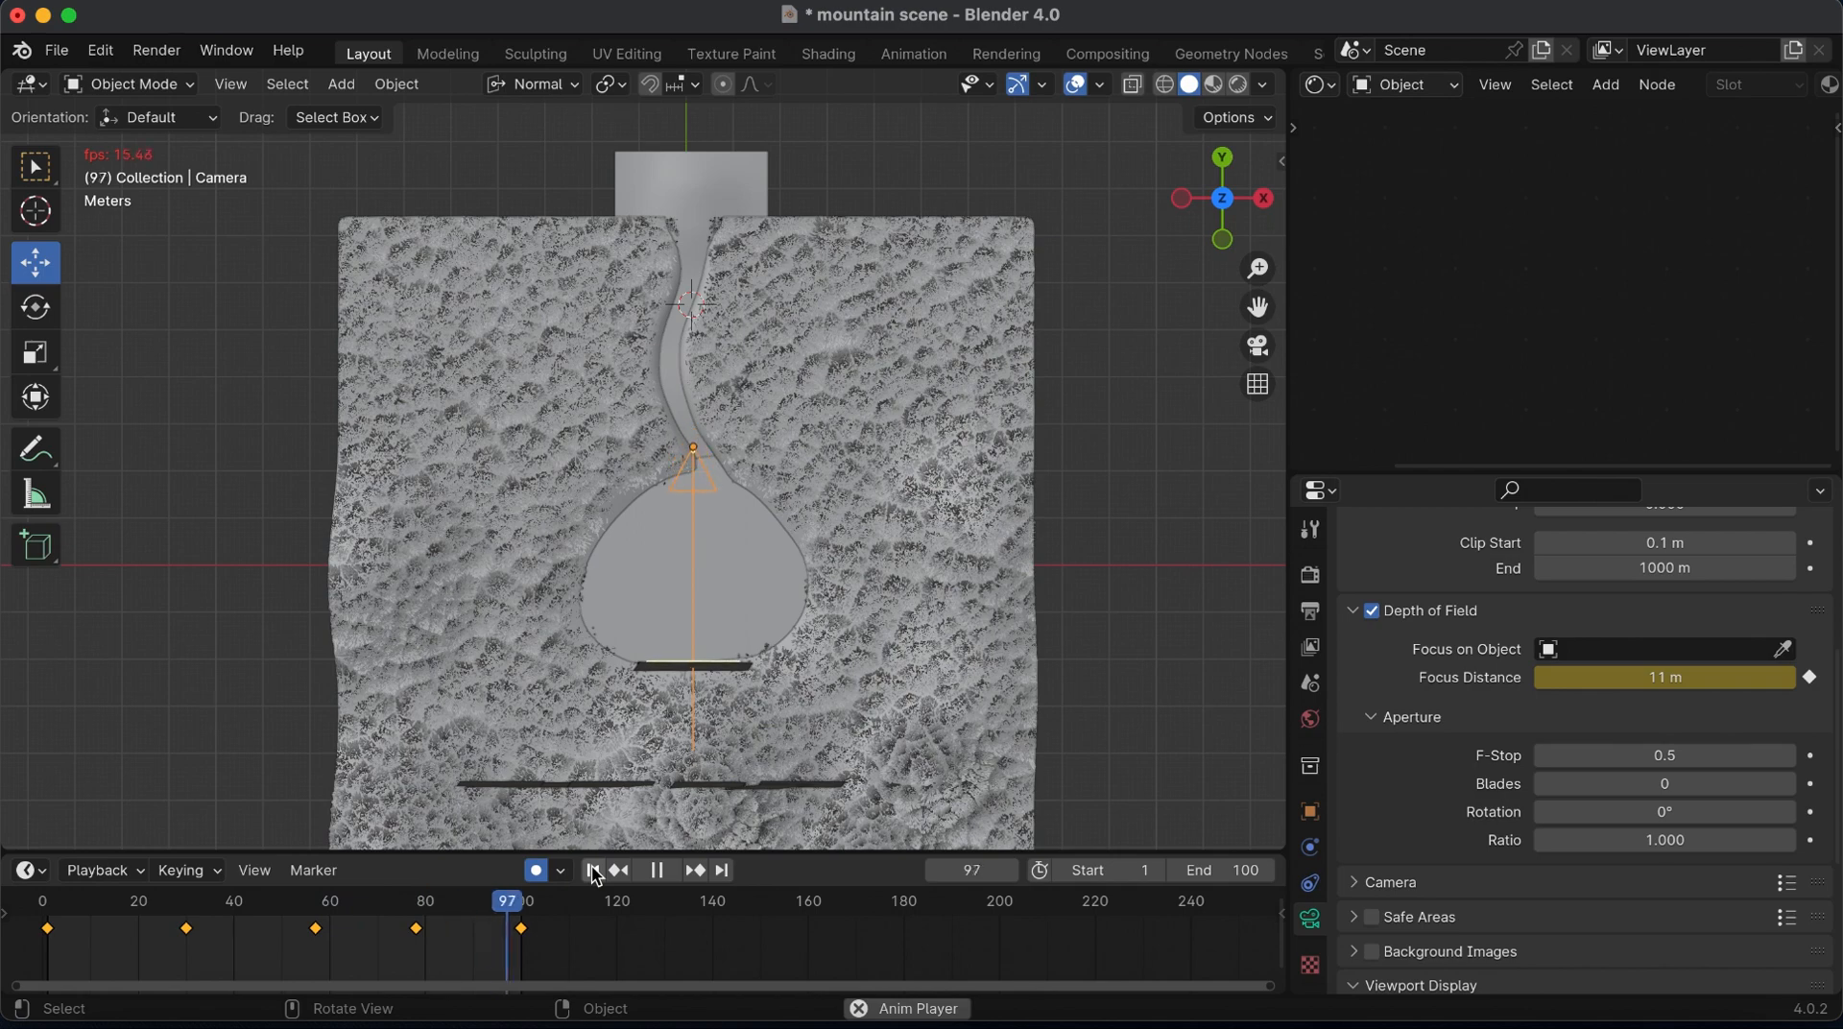
click(1258, 345)
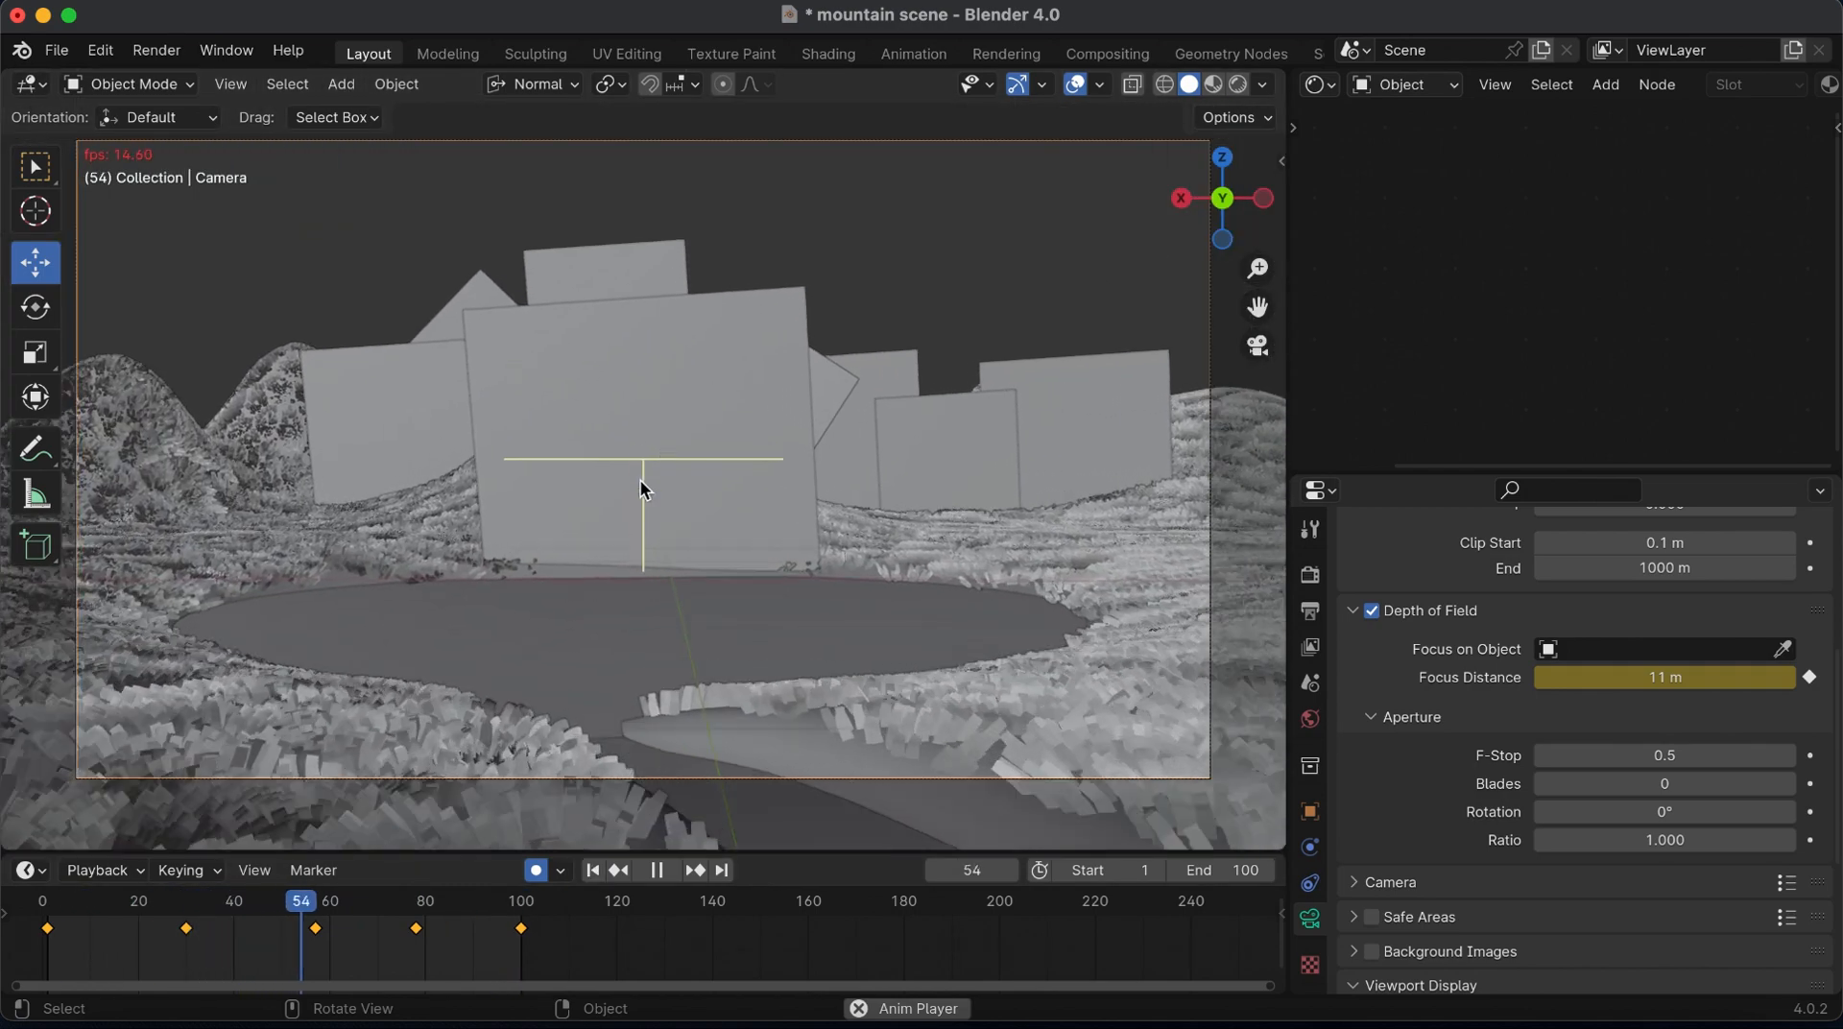
click(1213, 84)
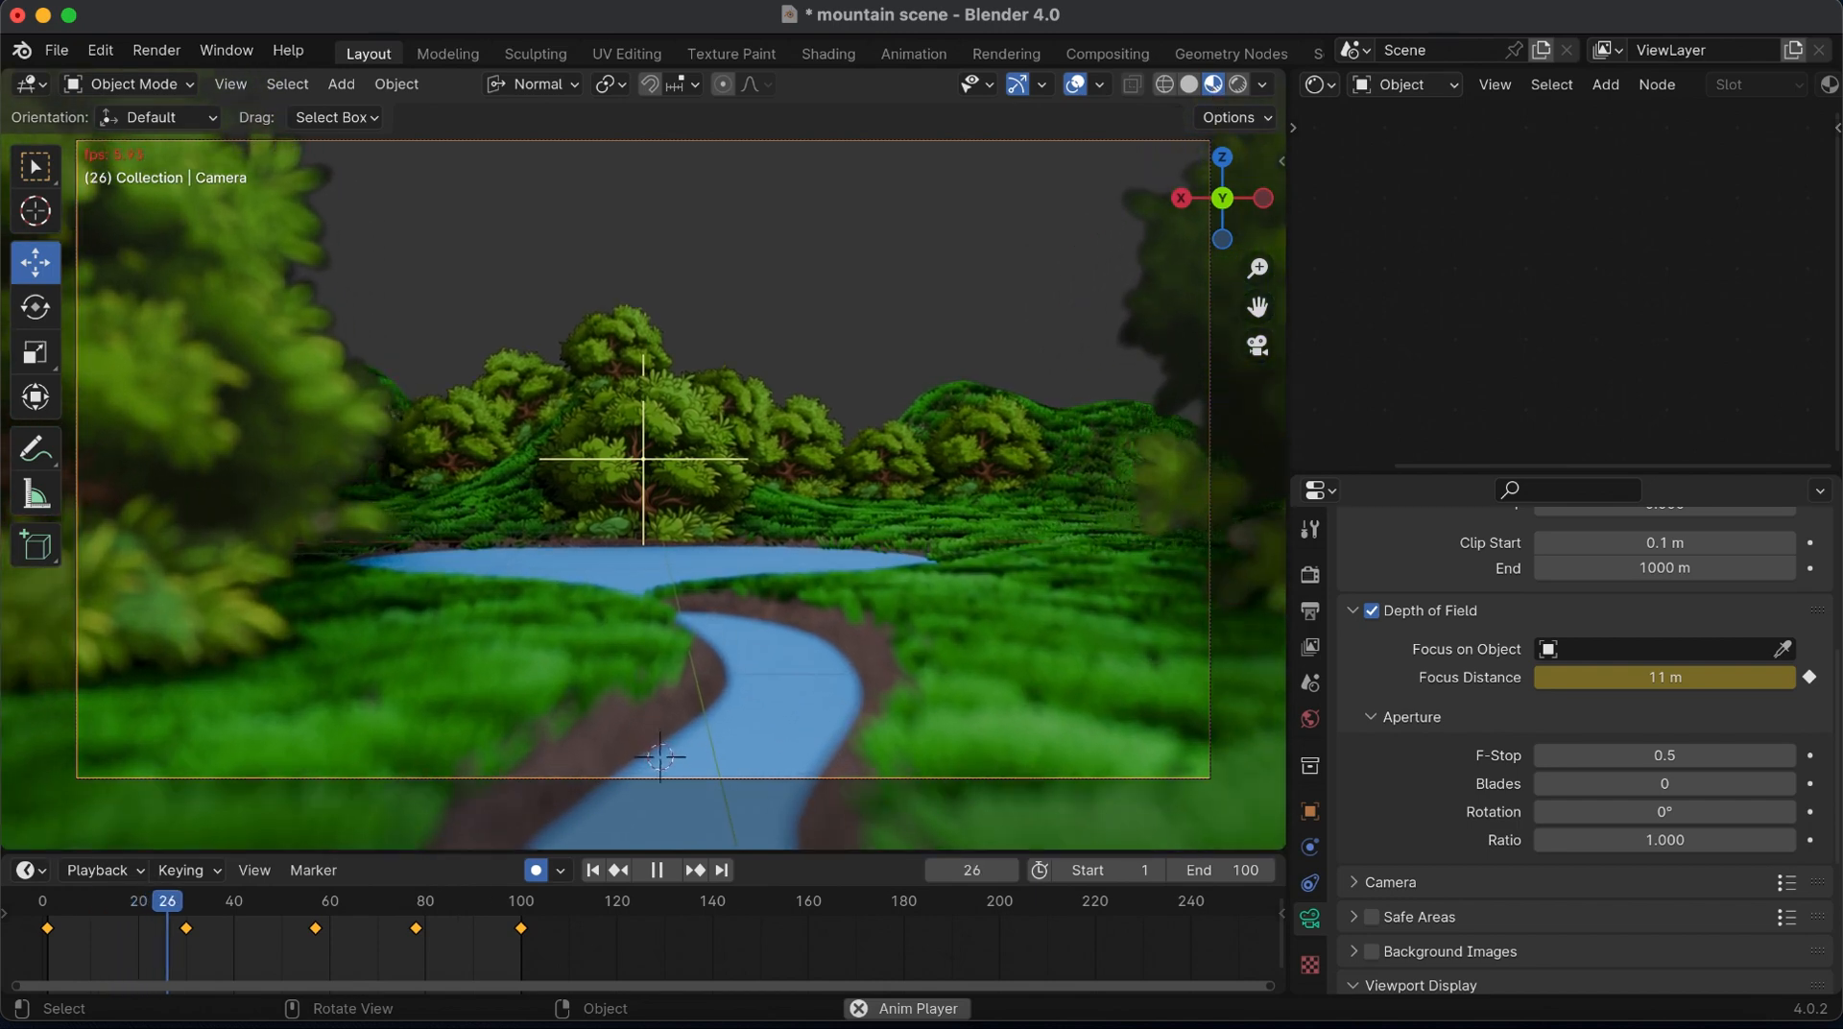
click(1075, 85)
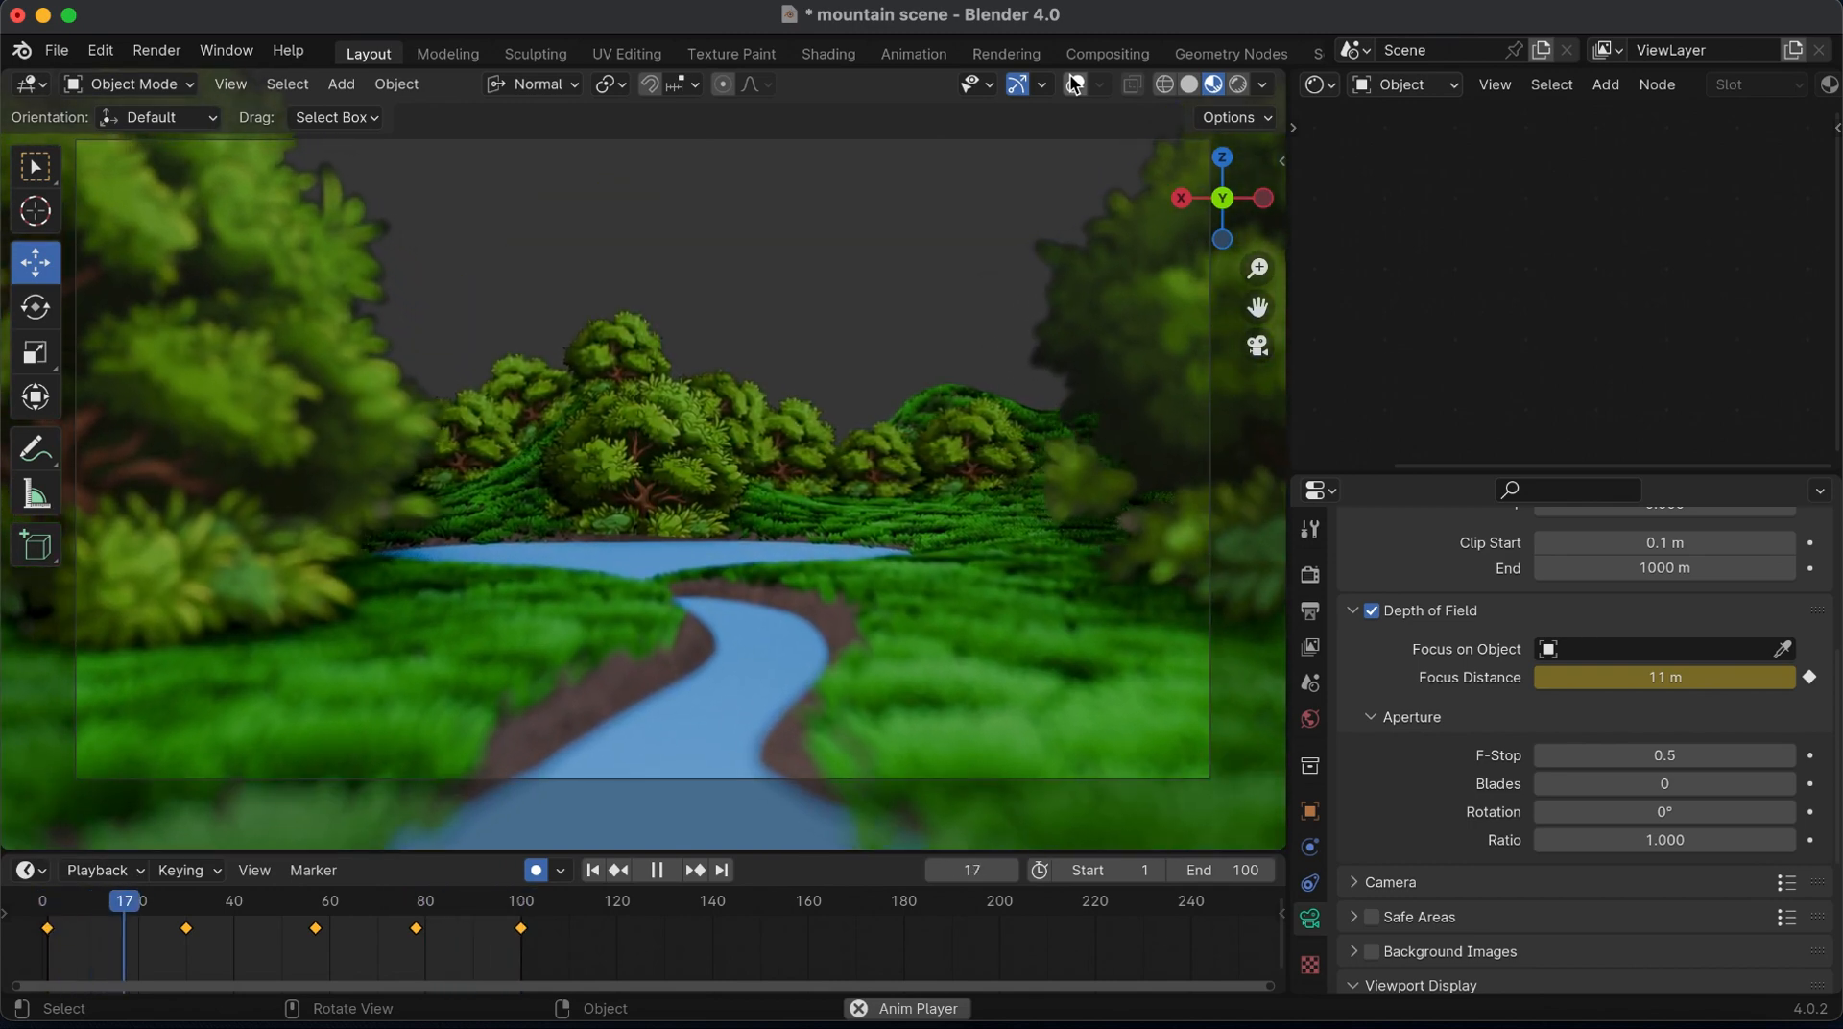
key(space)
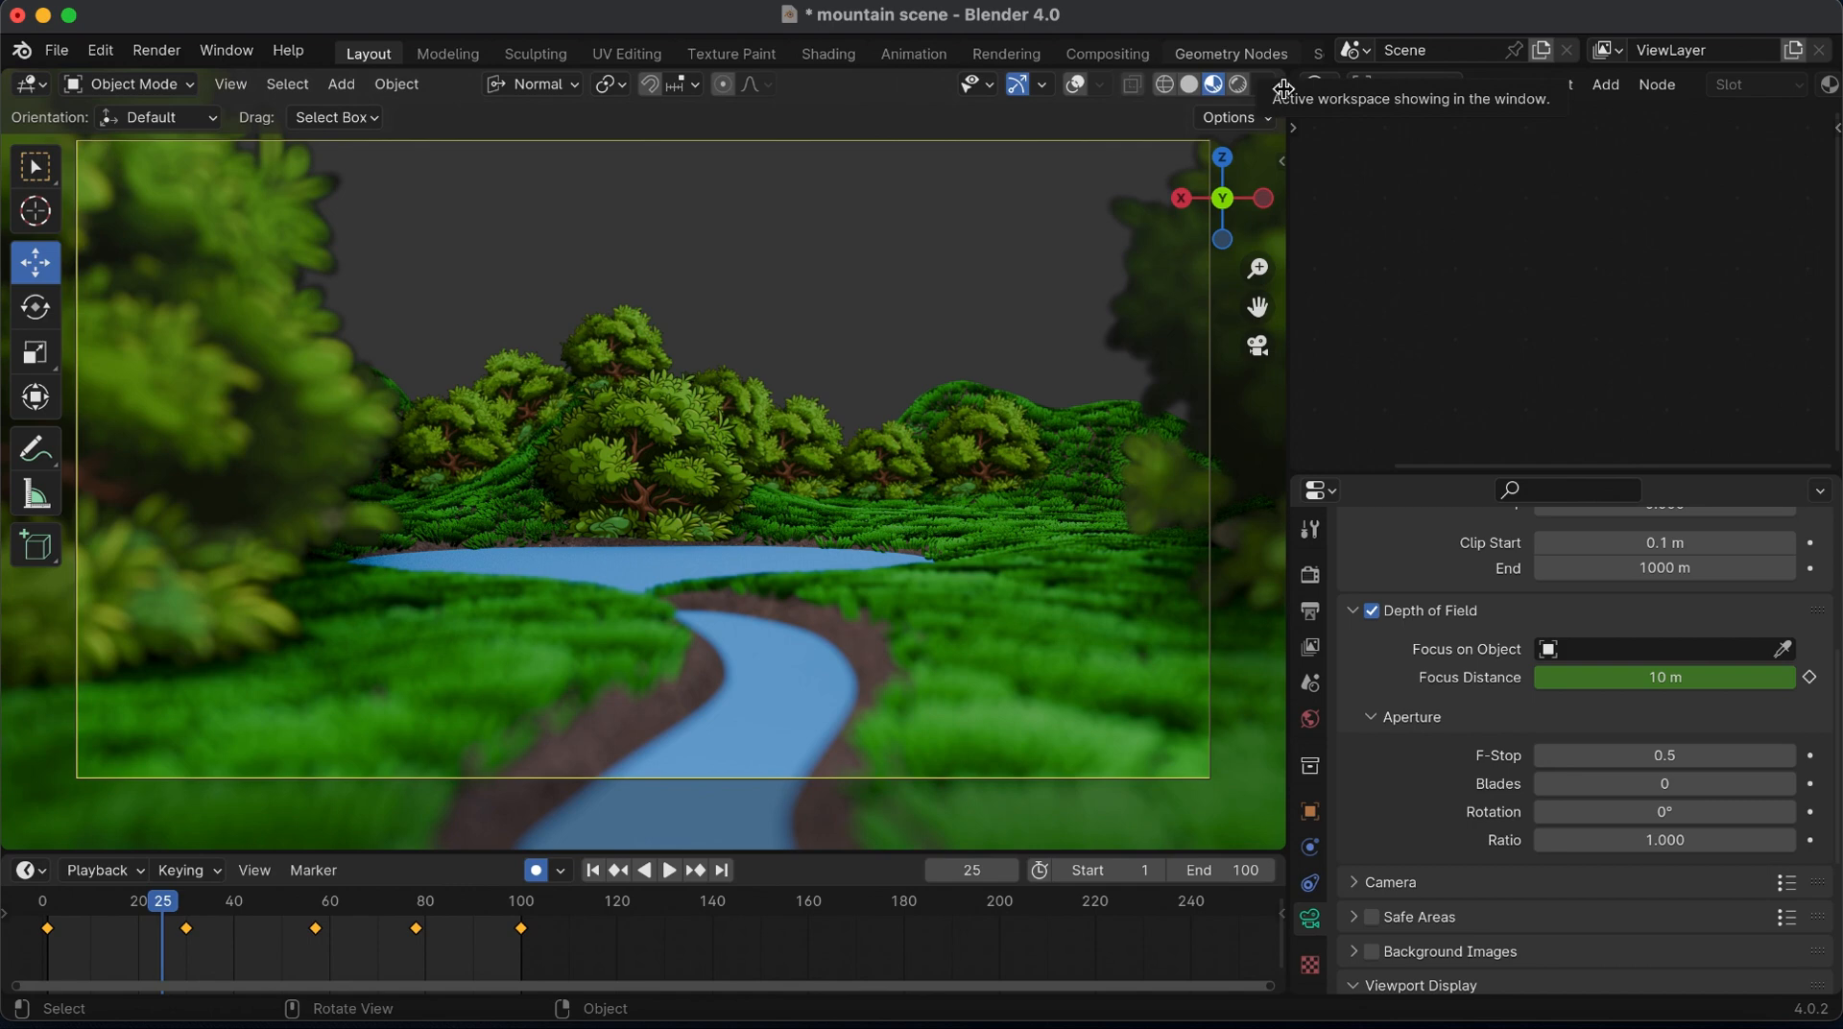
Enlarge the 3D viewport over the neighbouring editors until it fills the window, and recentre the camera view
drag(1280, 75, 1546, 269)
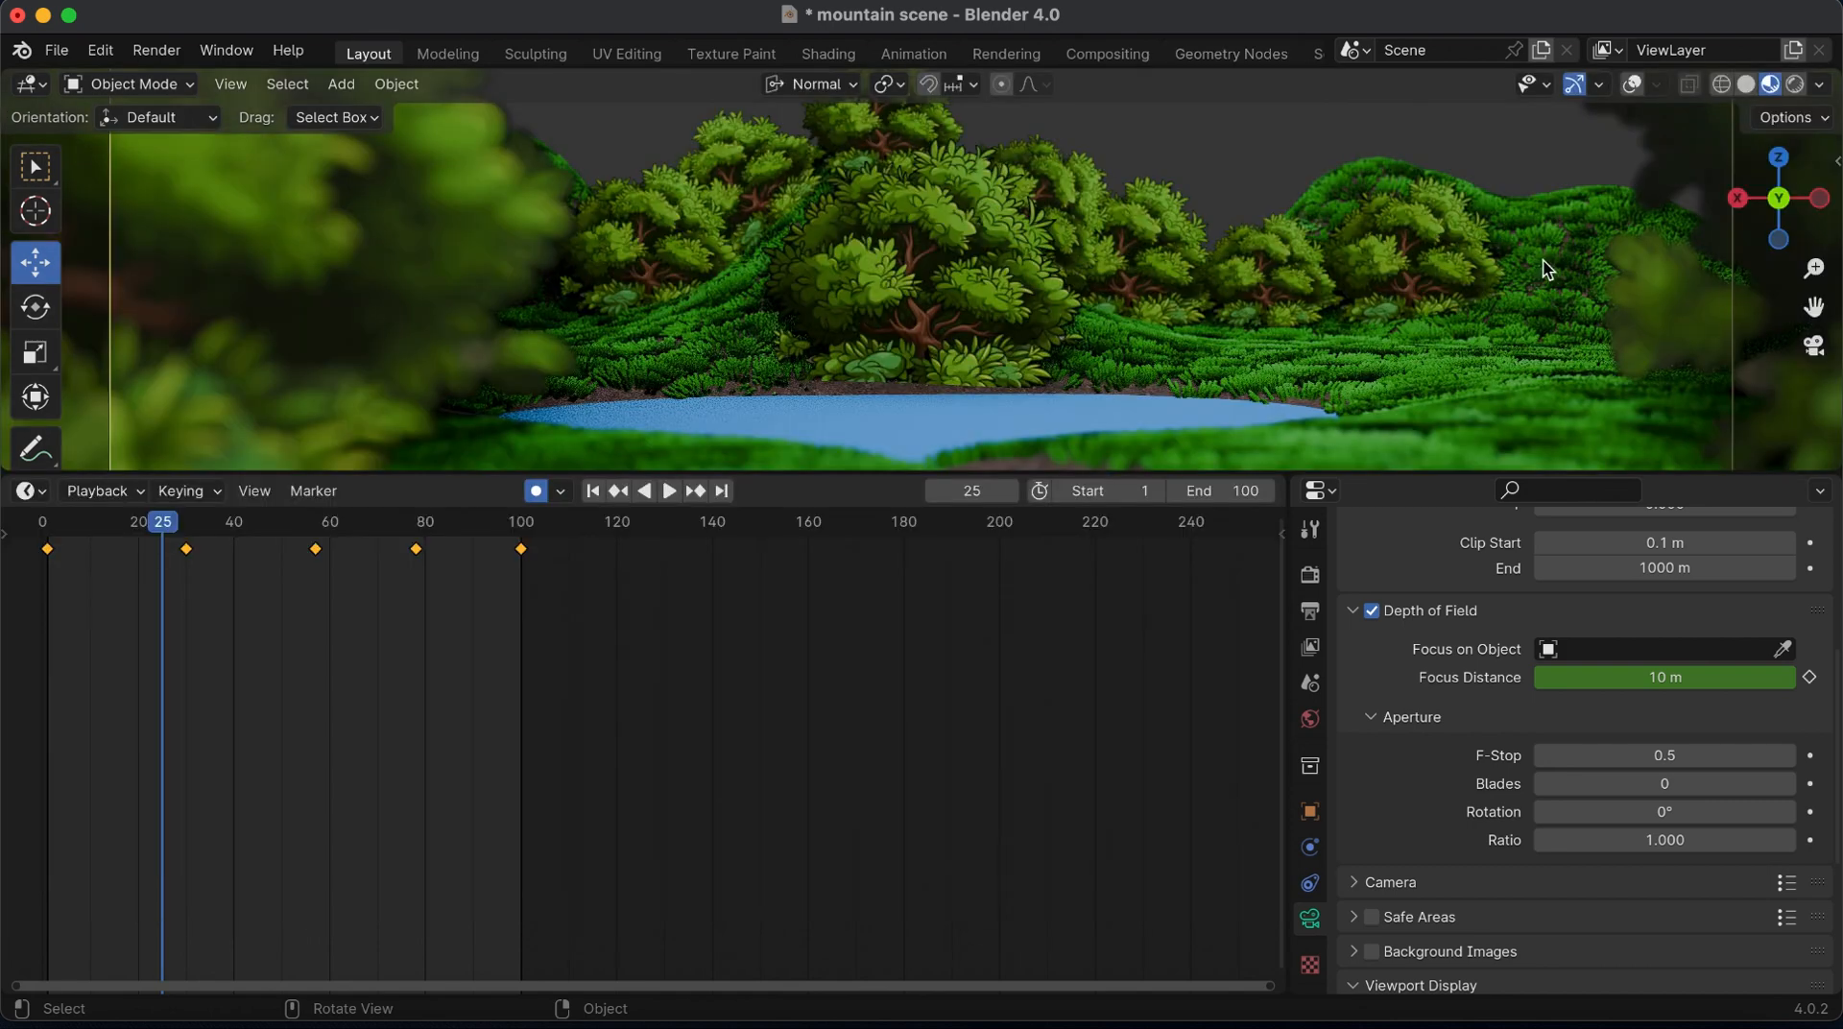
drag(1836, 468, 1805, 614)
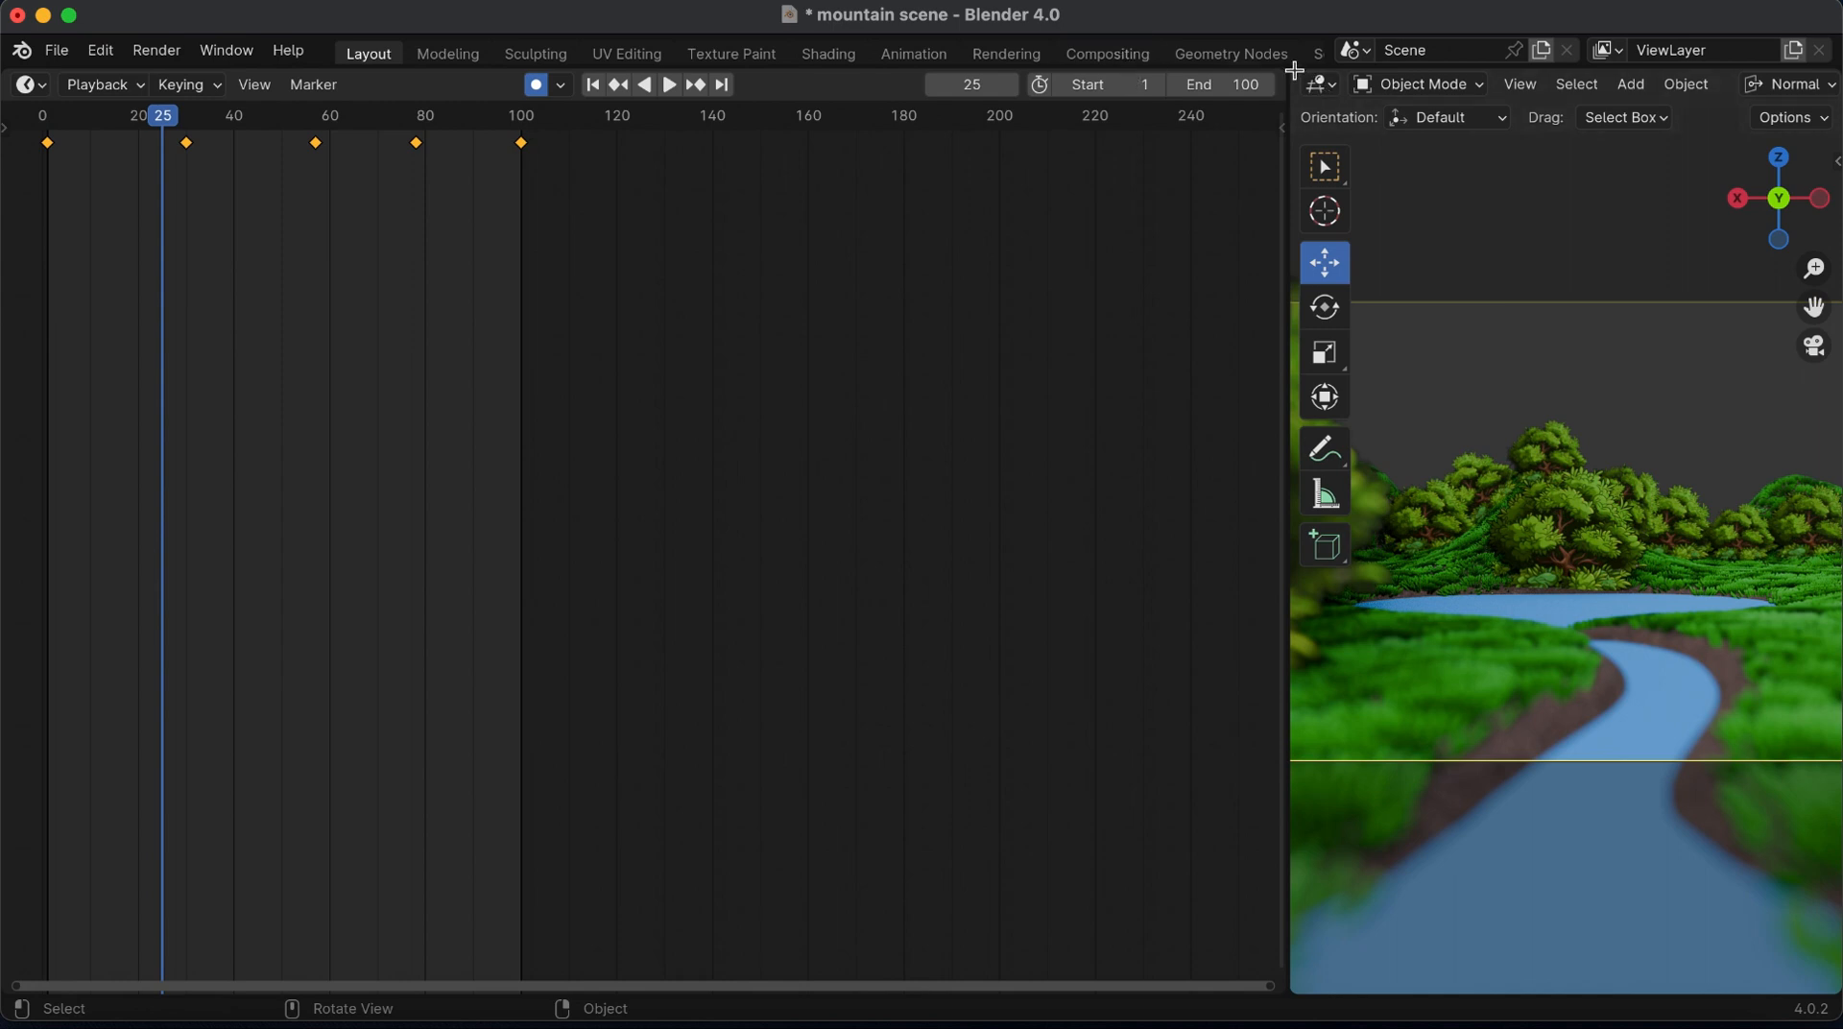
drag(1294, 70, 1218, 83)
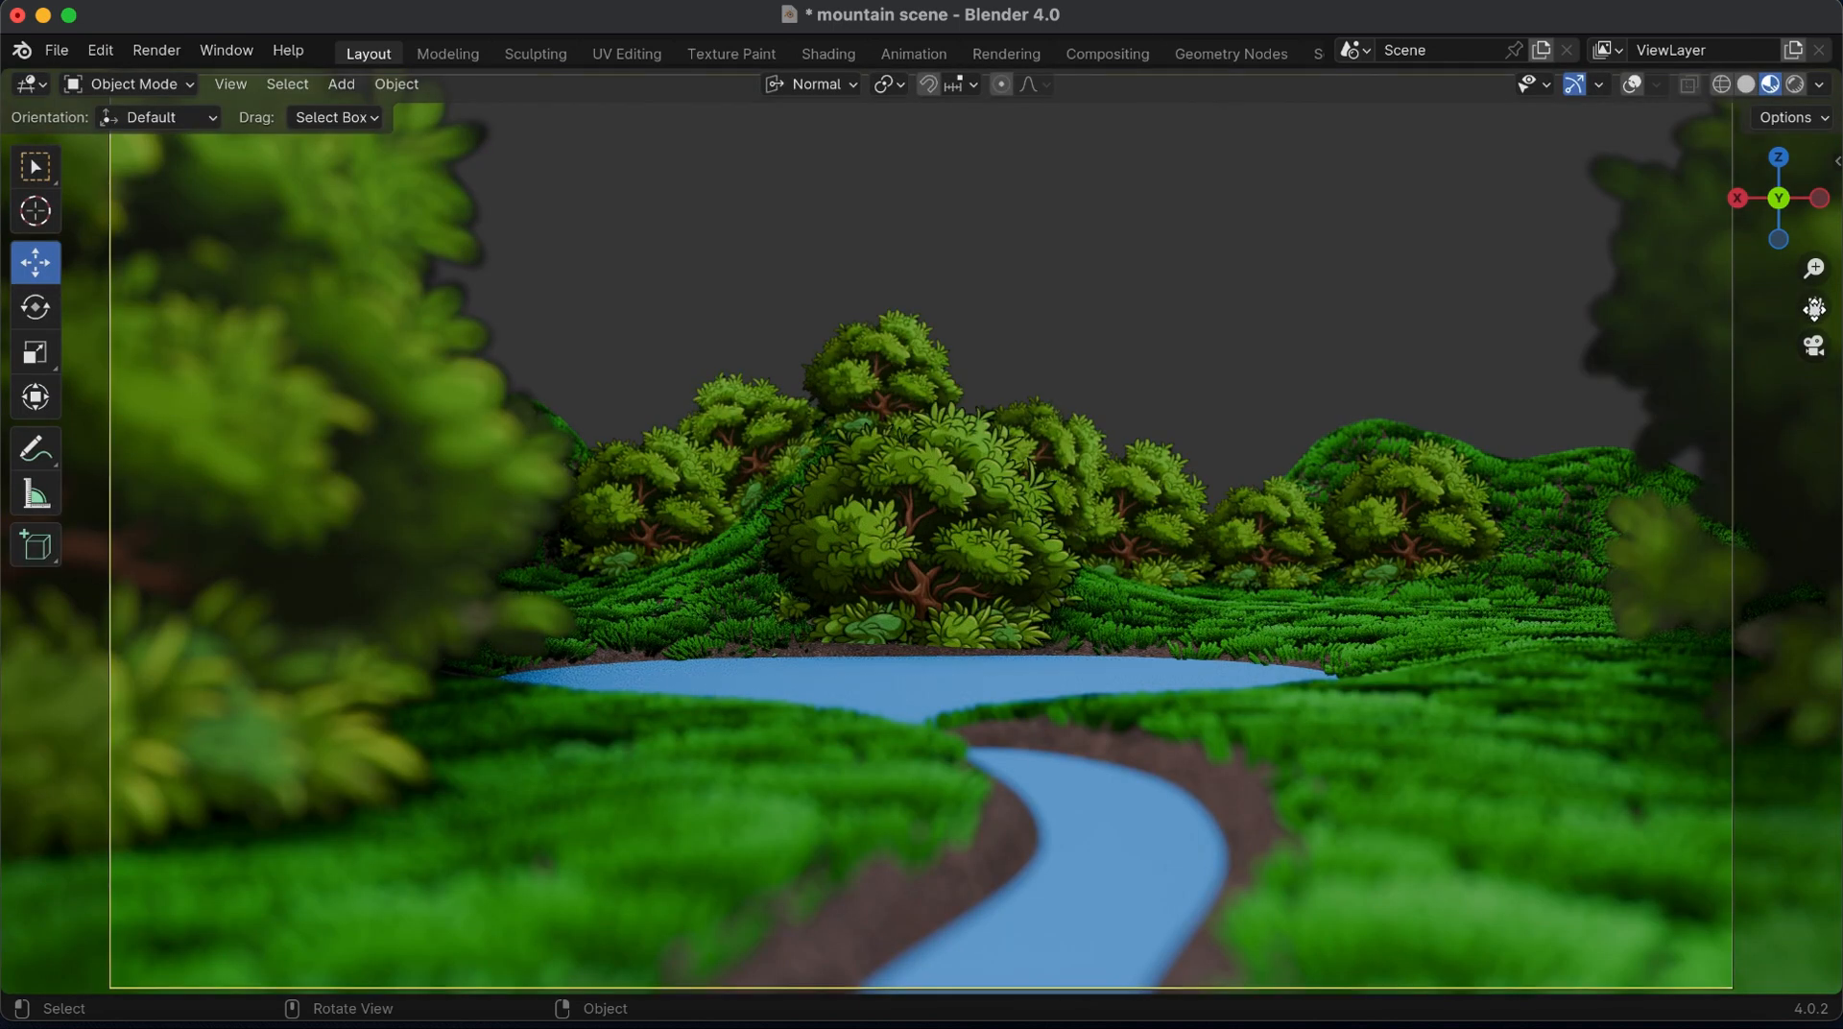
drag(1815, 309, 1801, 310)
Play the enlarged camera animation and switch the viewport to rendered shading
key(space)
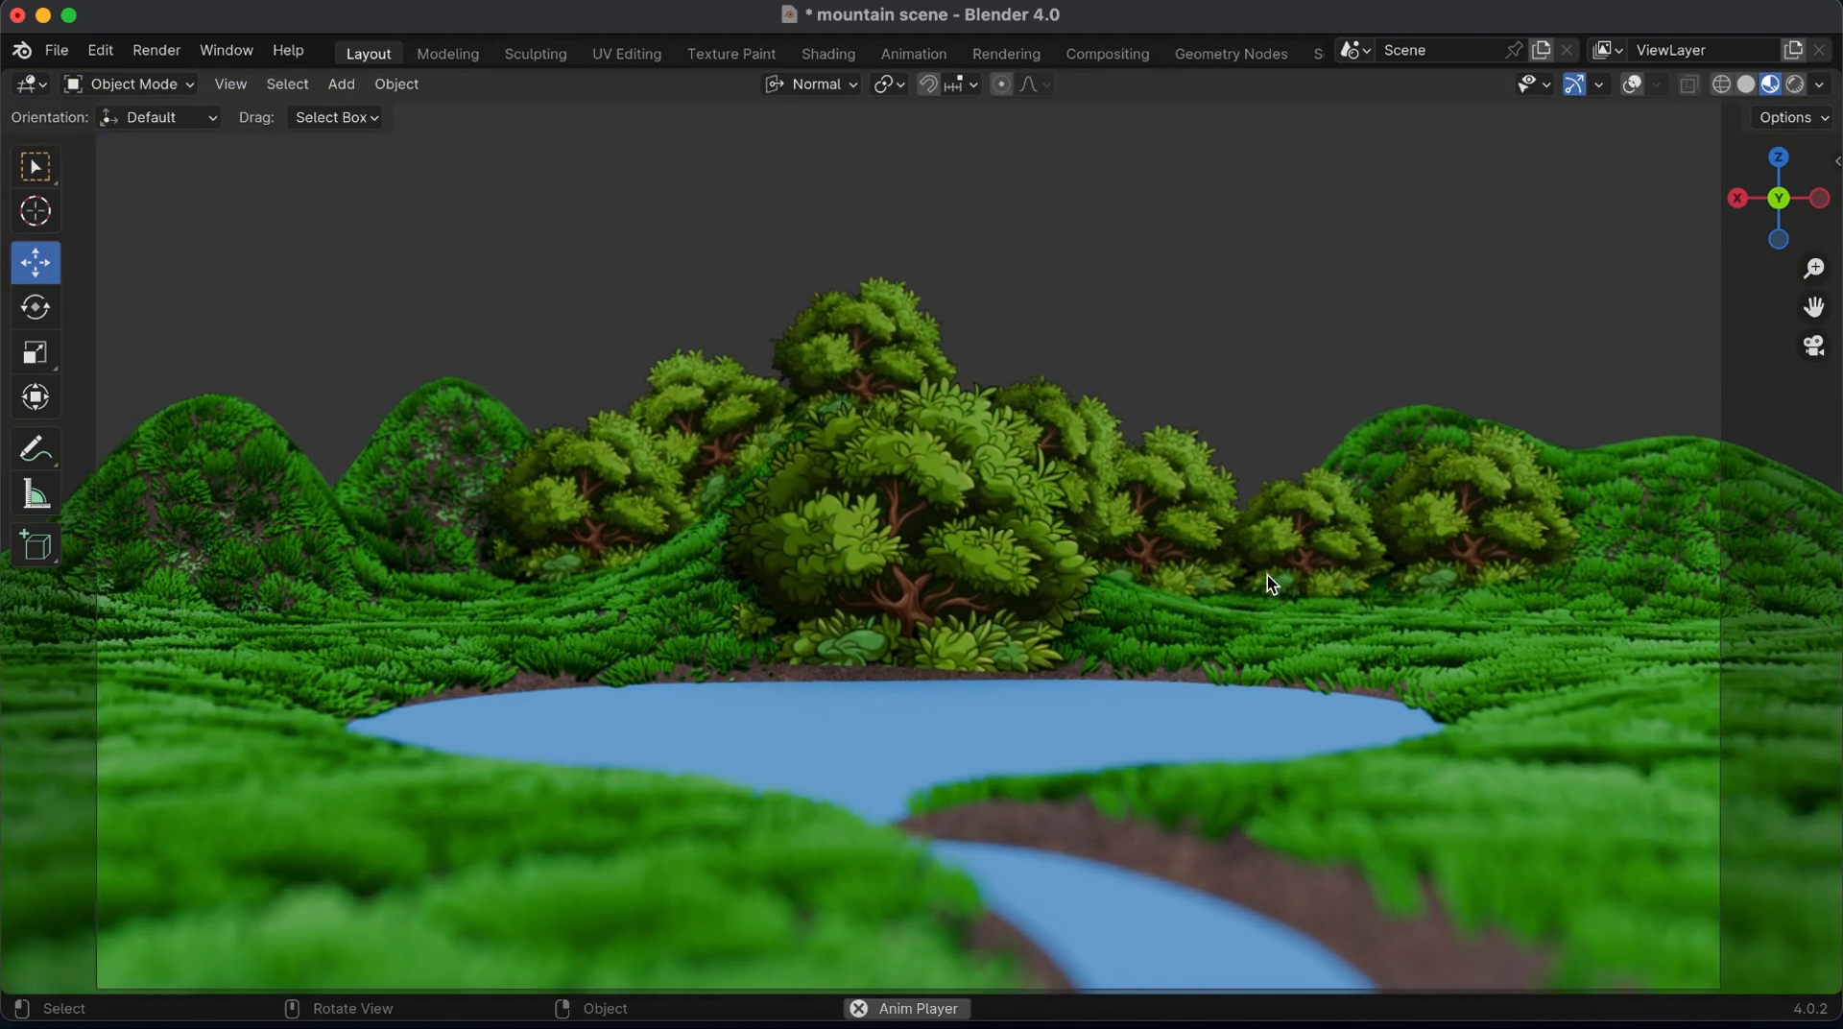
key(space)
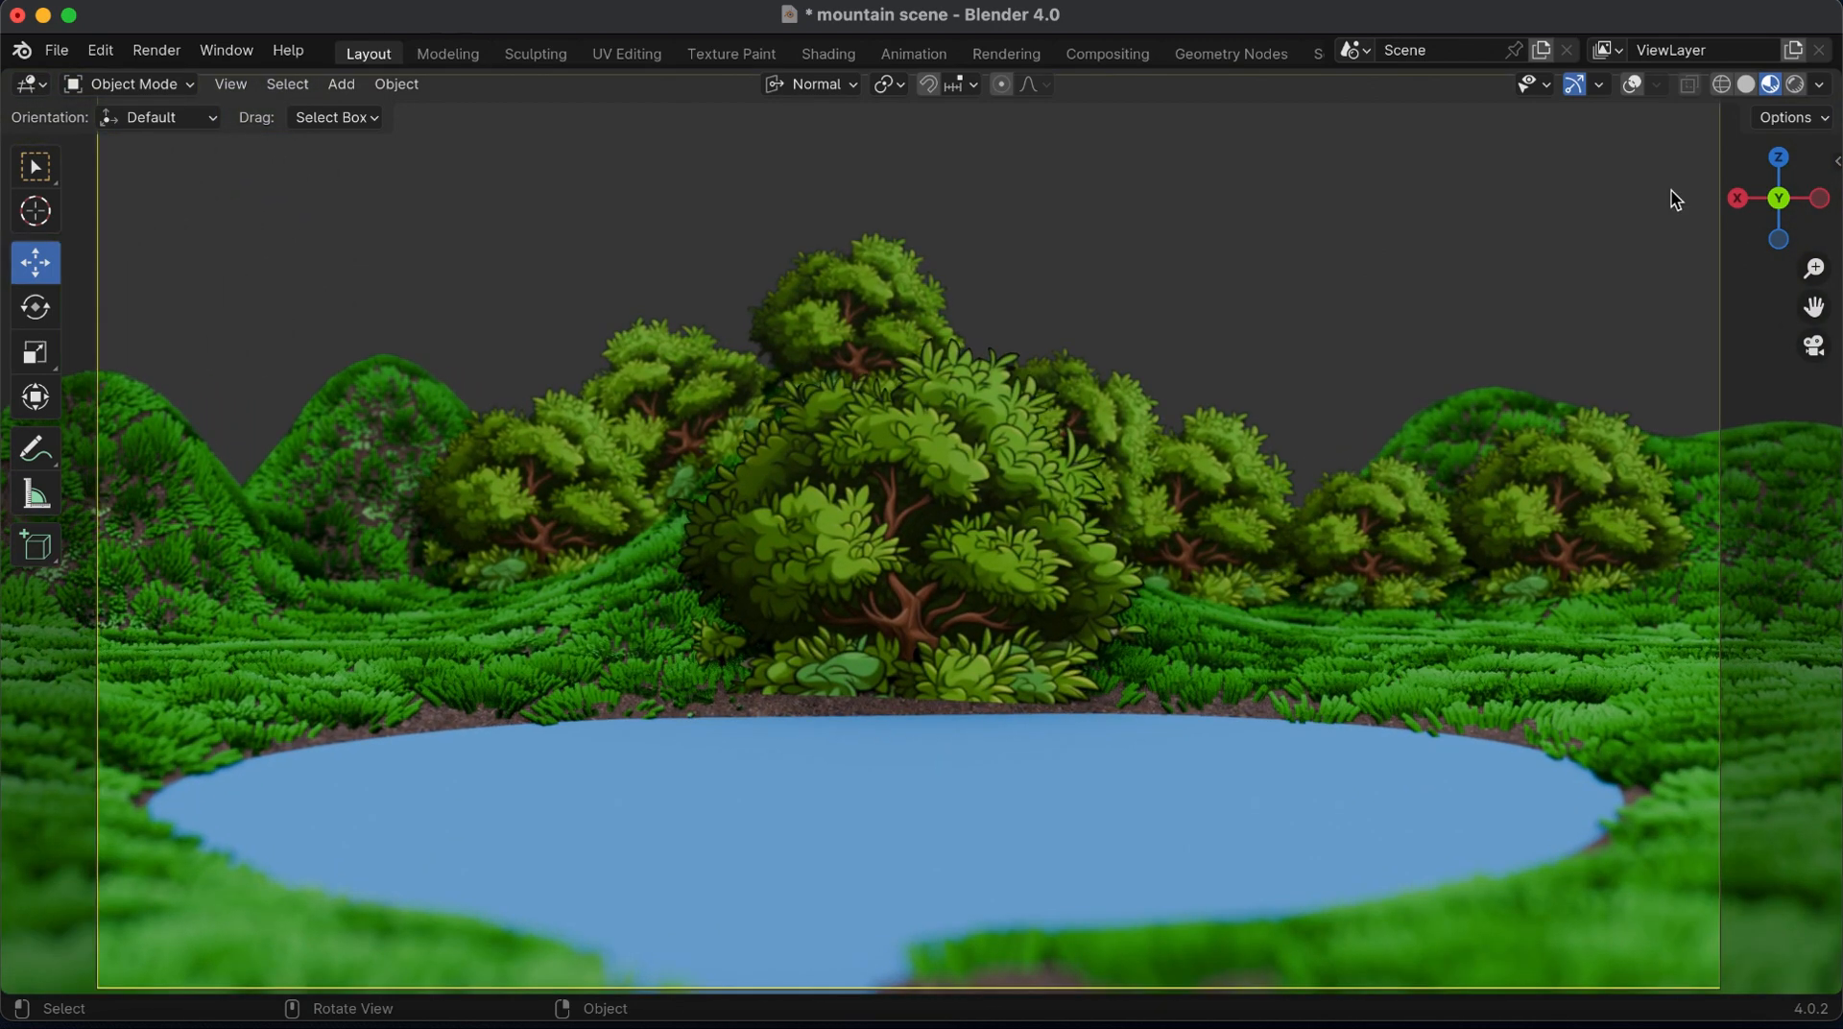
click(1794, 85)
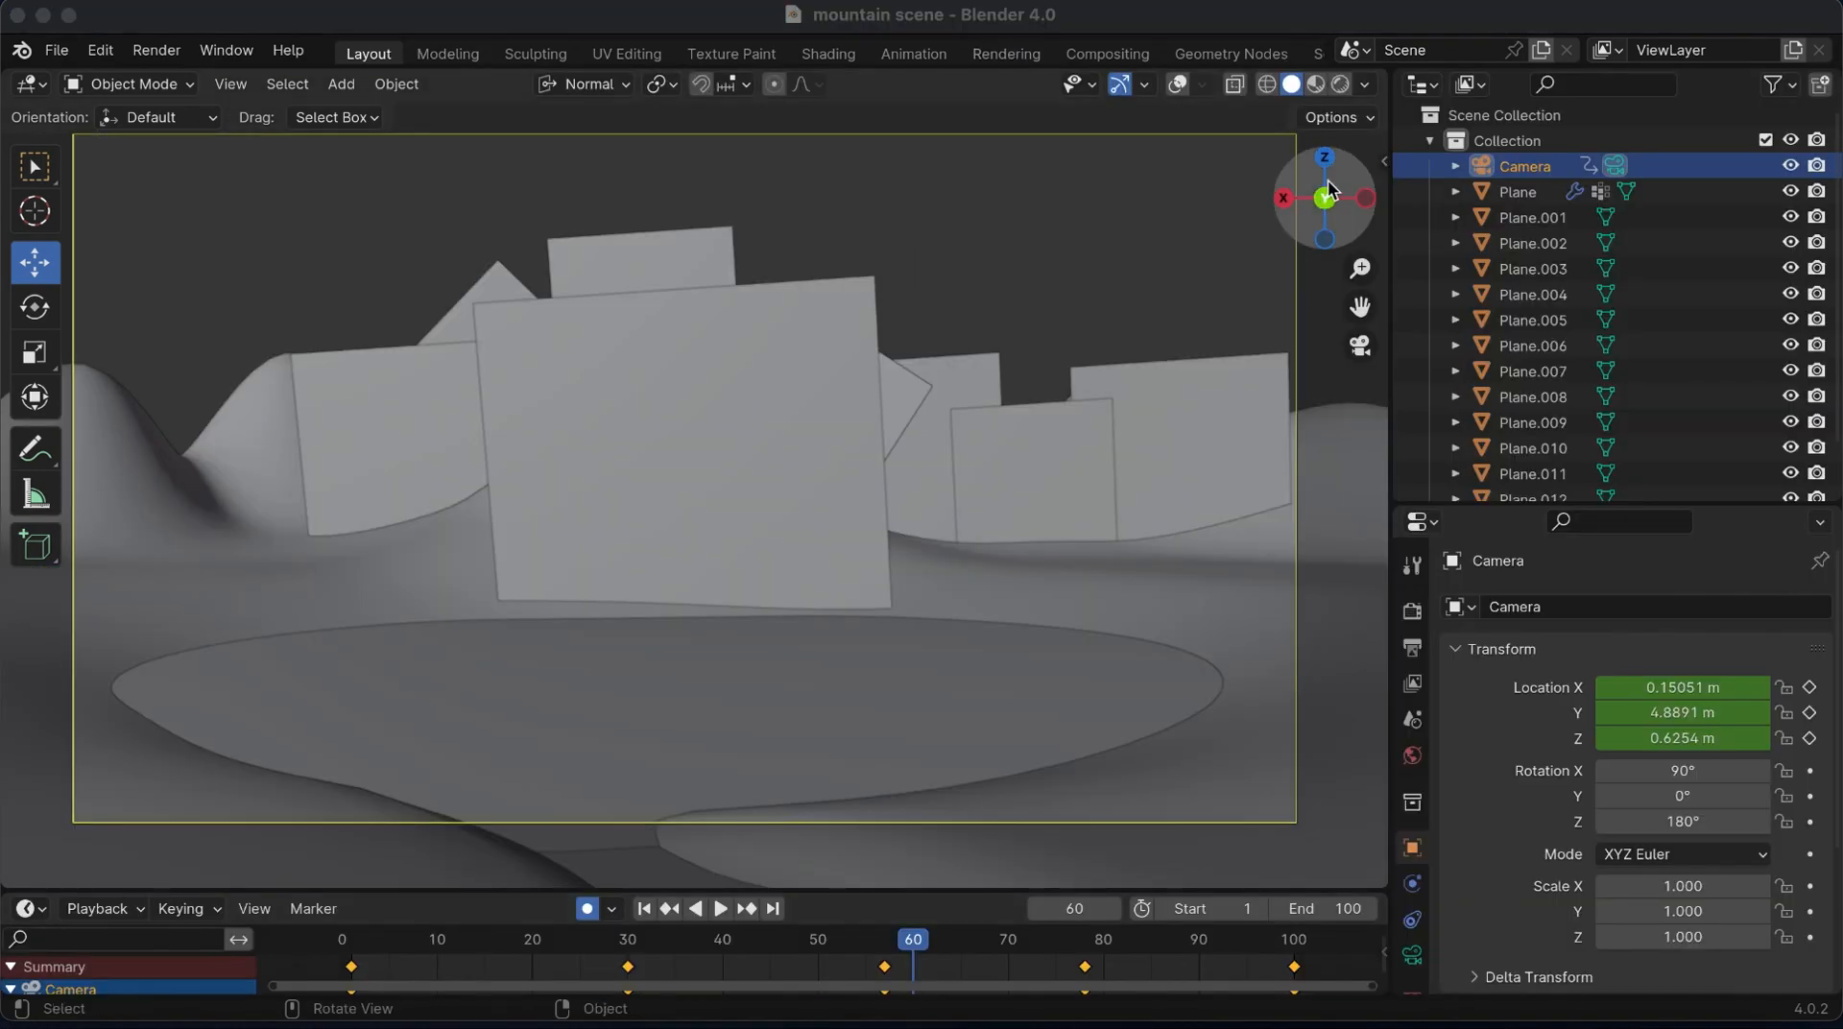
Leave the camera view, show the viewport overlays and return the animation to frame 1 with auto keying off
mouse_move(1329, 198)
mouse_down()
mouse_move(1360, 321)
mouse_move(1359, 516)
mouse_up()
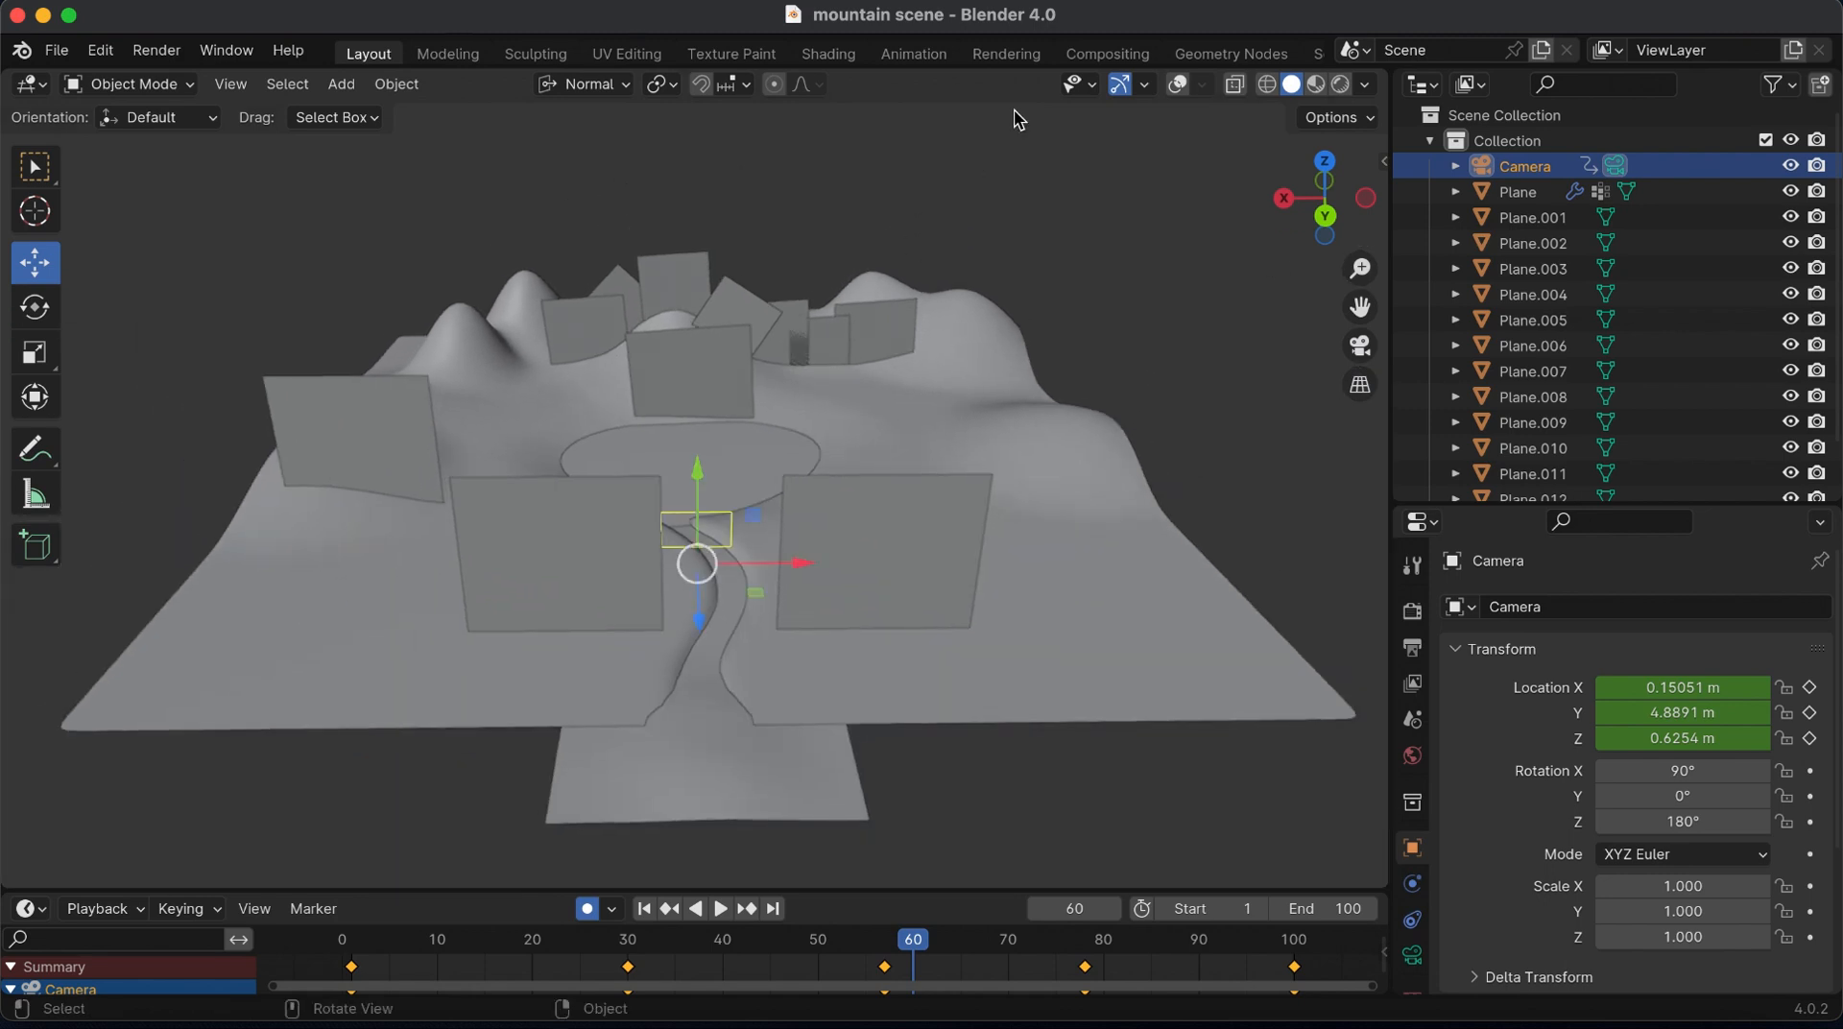
click(1179, 83)
click(649, 909)
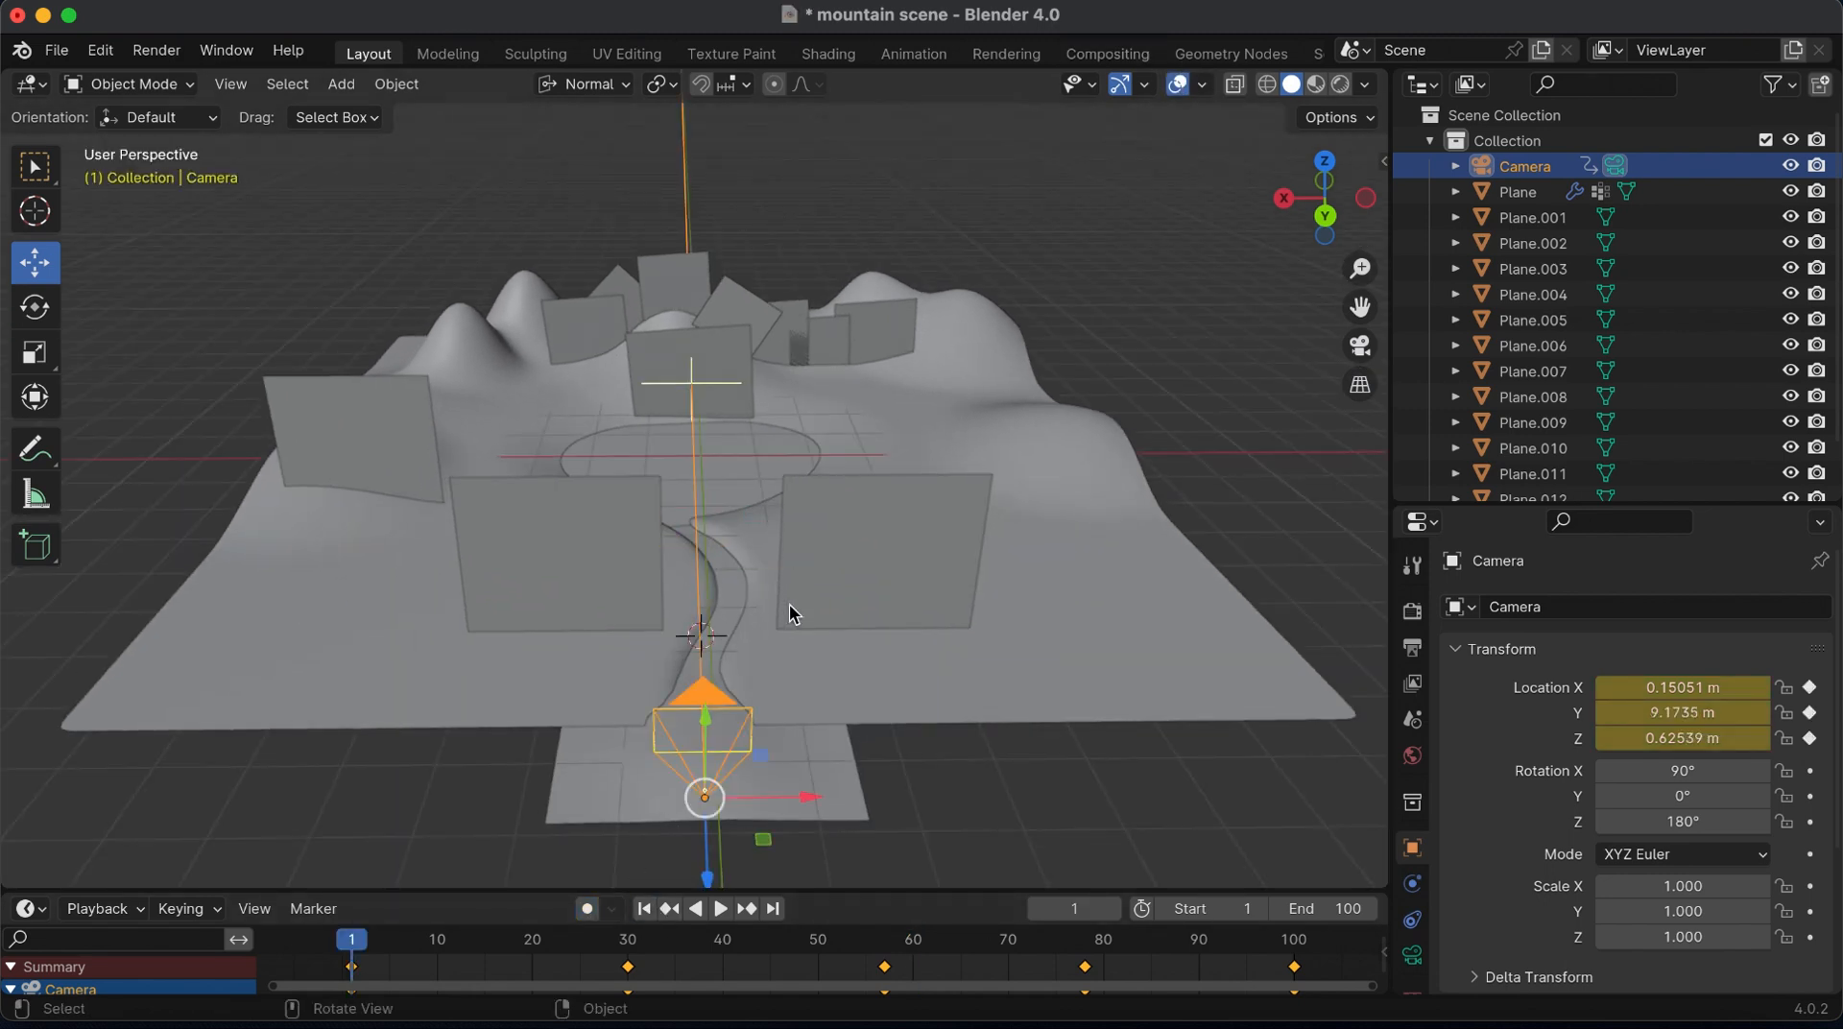
Add a Wind force field and rotate it 90° about the Y axis
key(shift+a)
mouse_move(672, 961)
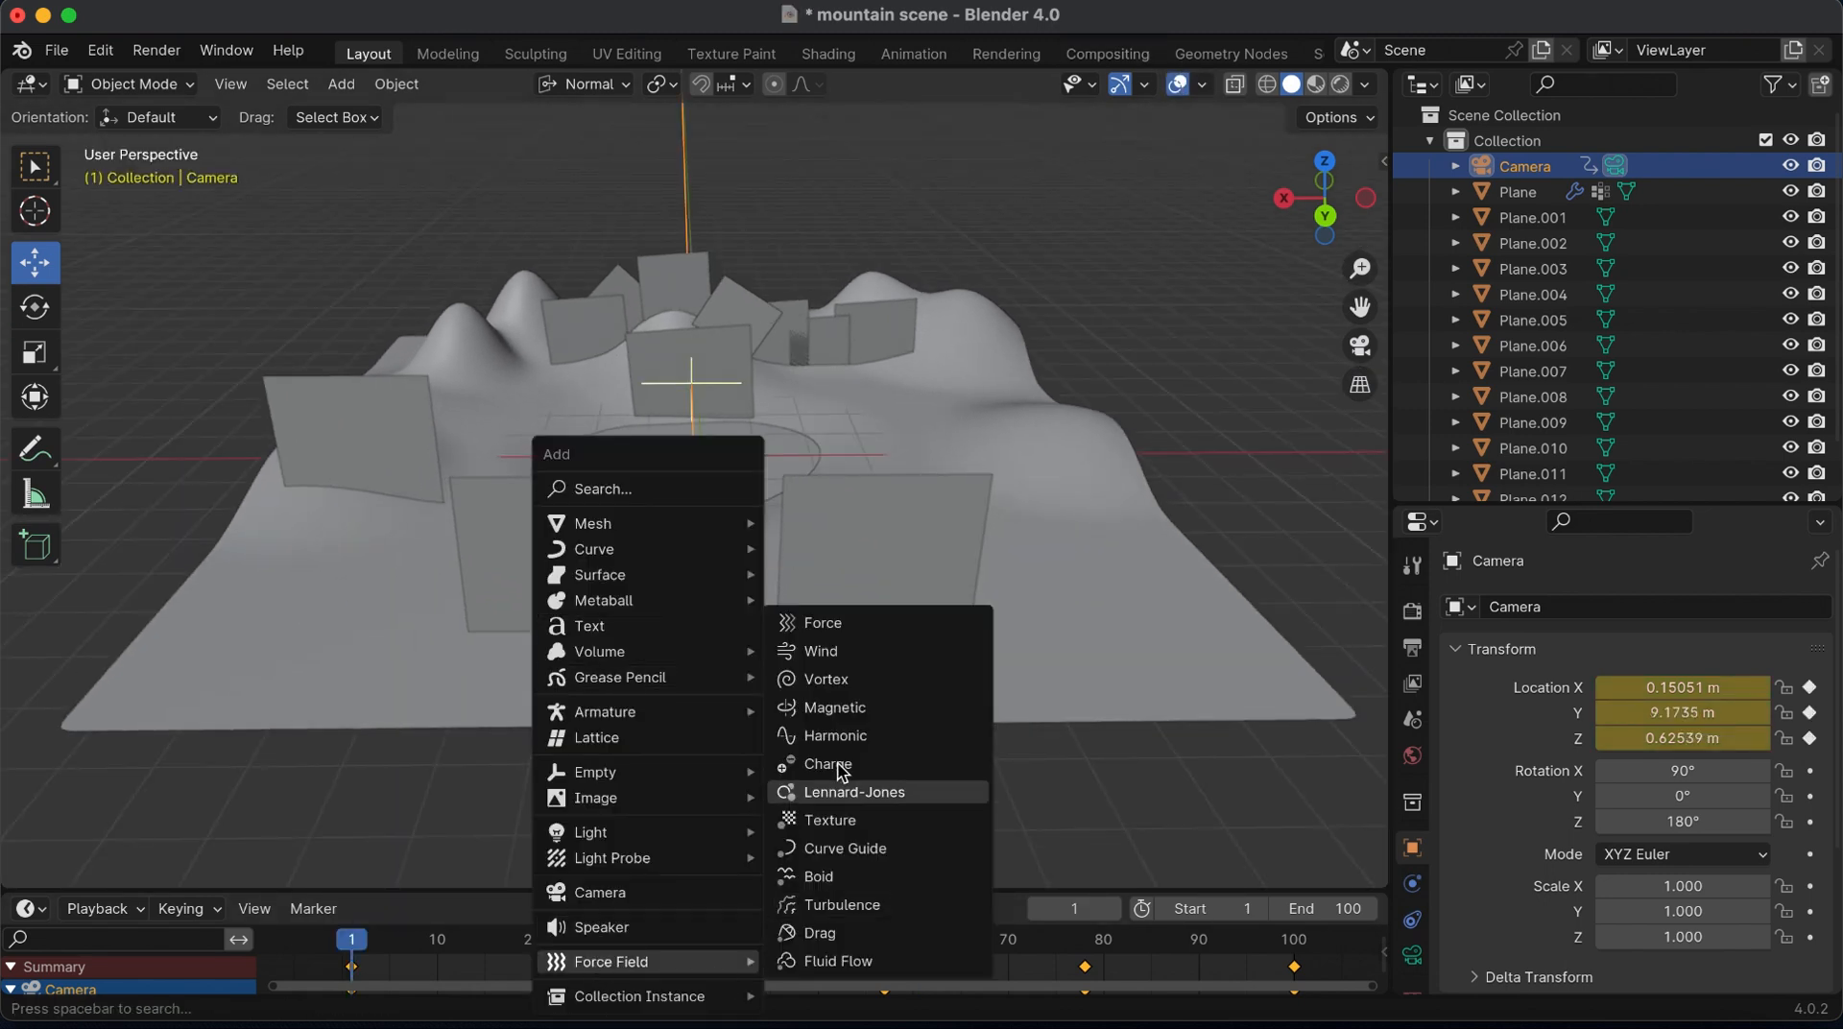
click(839, 652)
text(r)
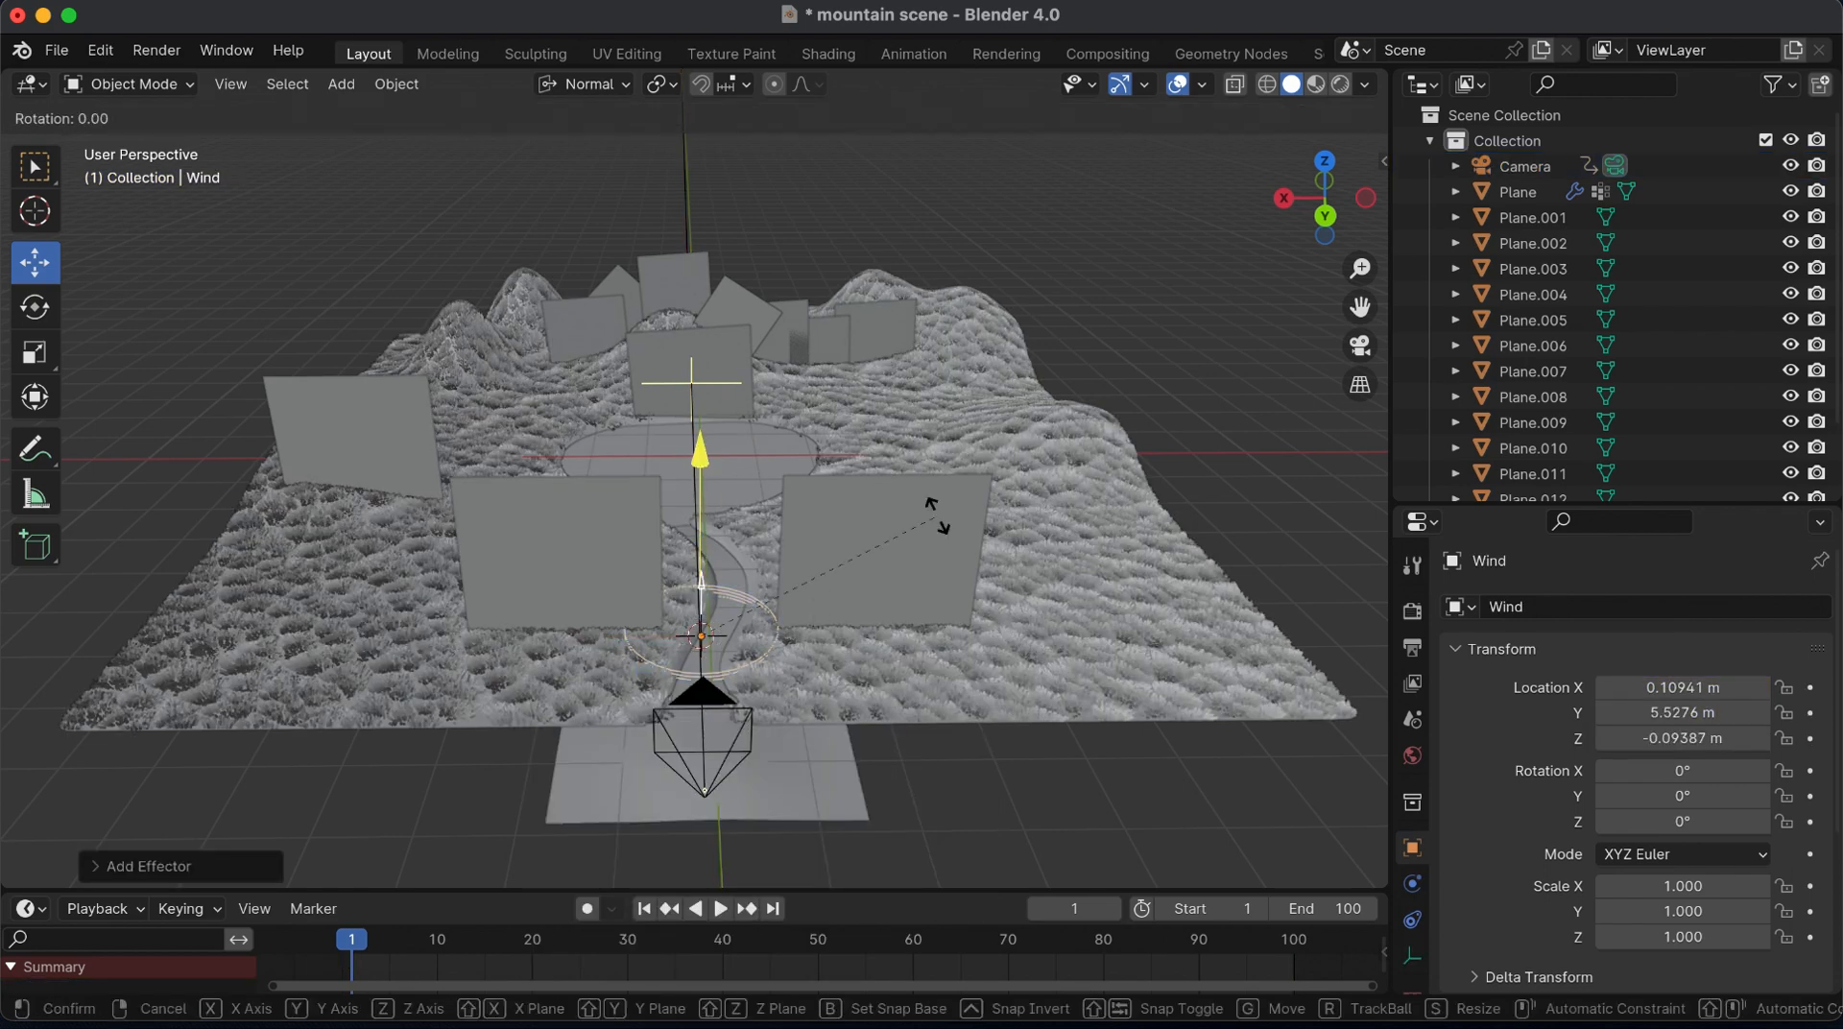
text(y)
text(90)
key(Return)
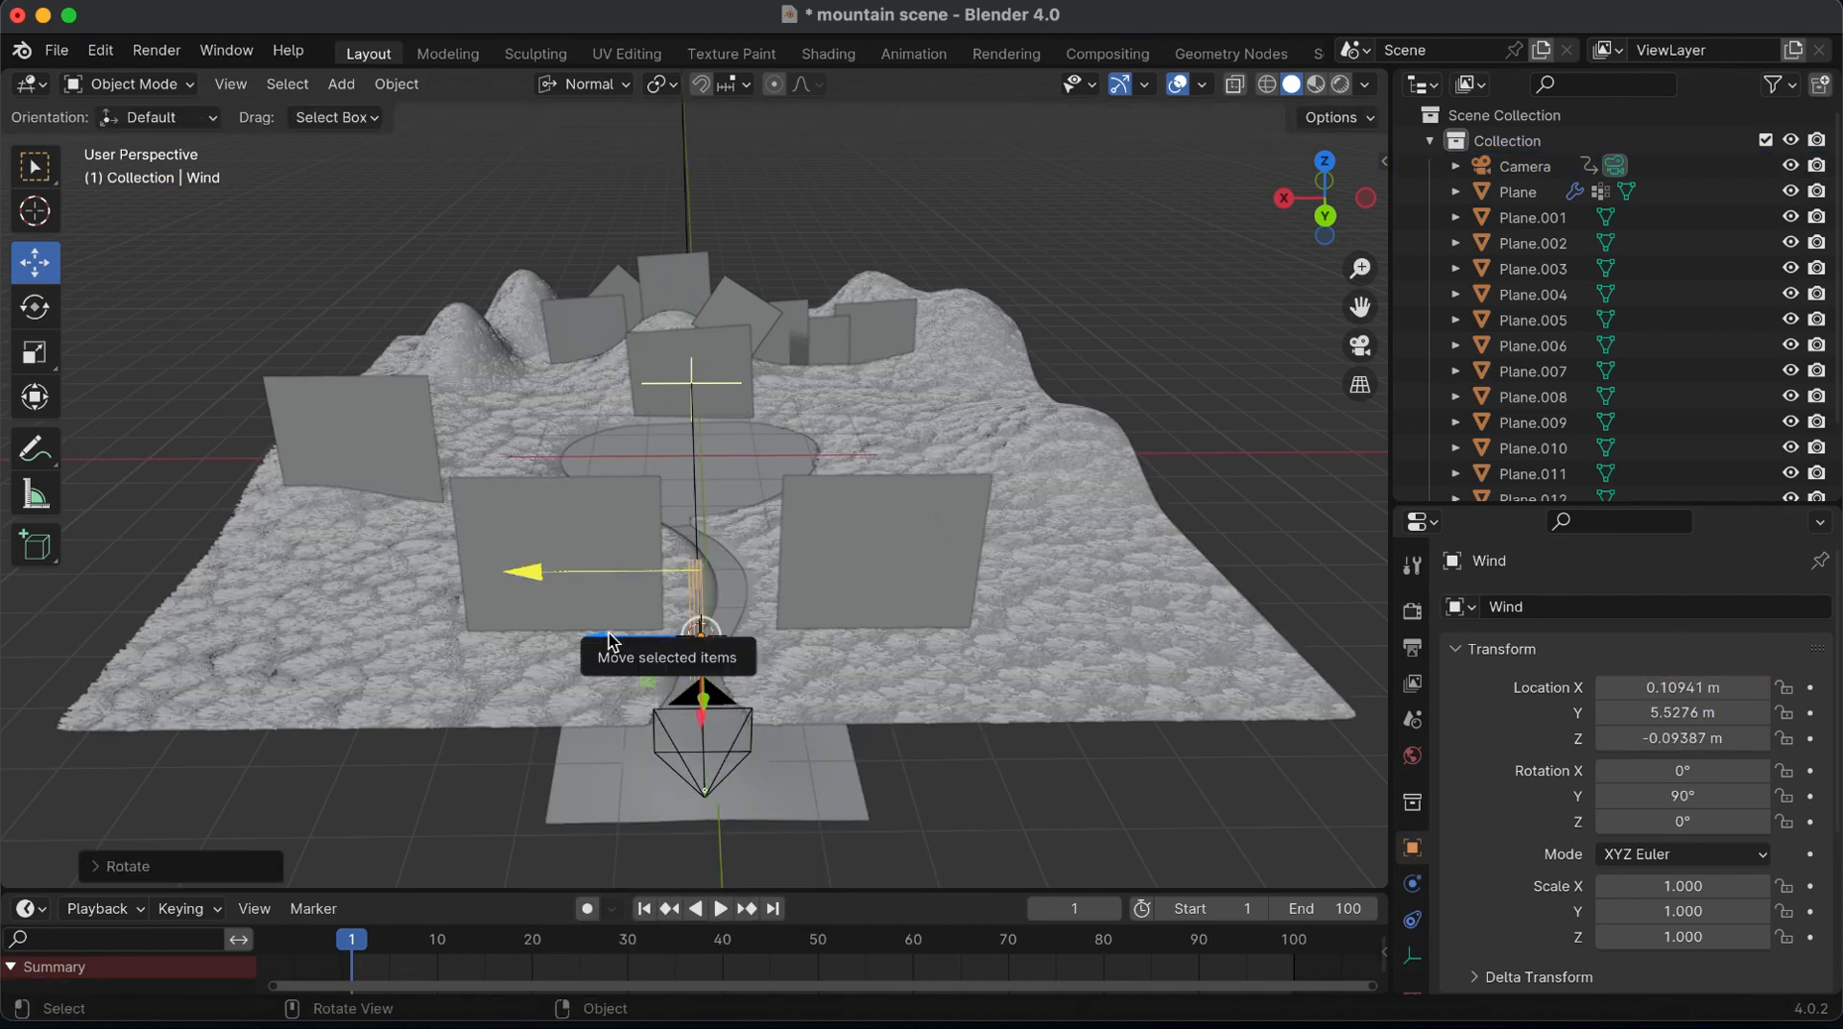
Move the wind out to the terrain's side at about X -6.9 m and raise it to about Z 1.7 m
key(g)
key(z)
key(z)
click(1190, 645)
key(g)
key(z)
key(z)
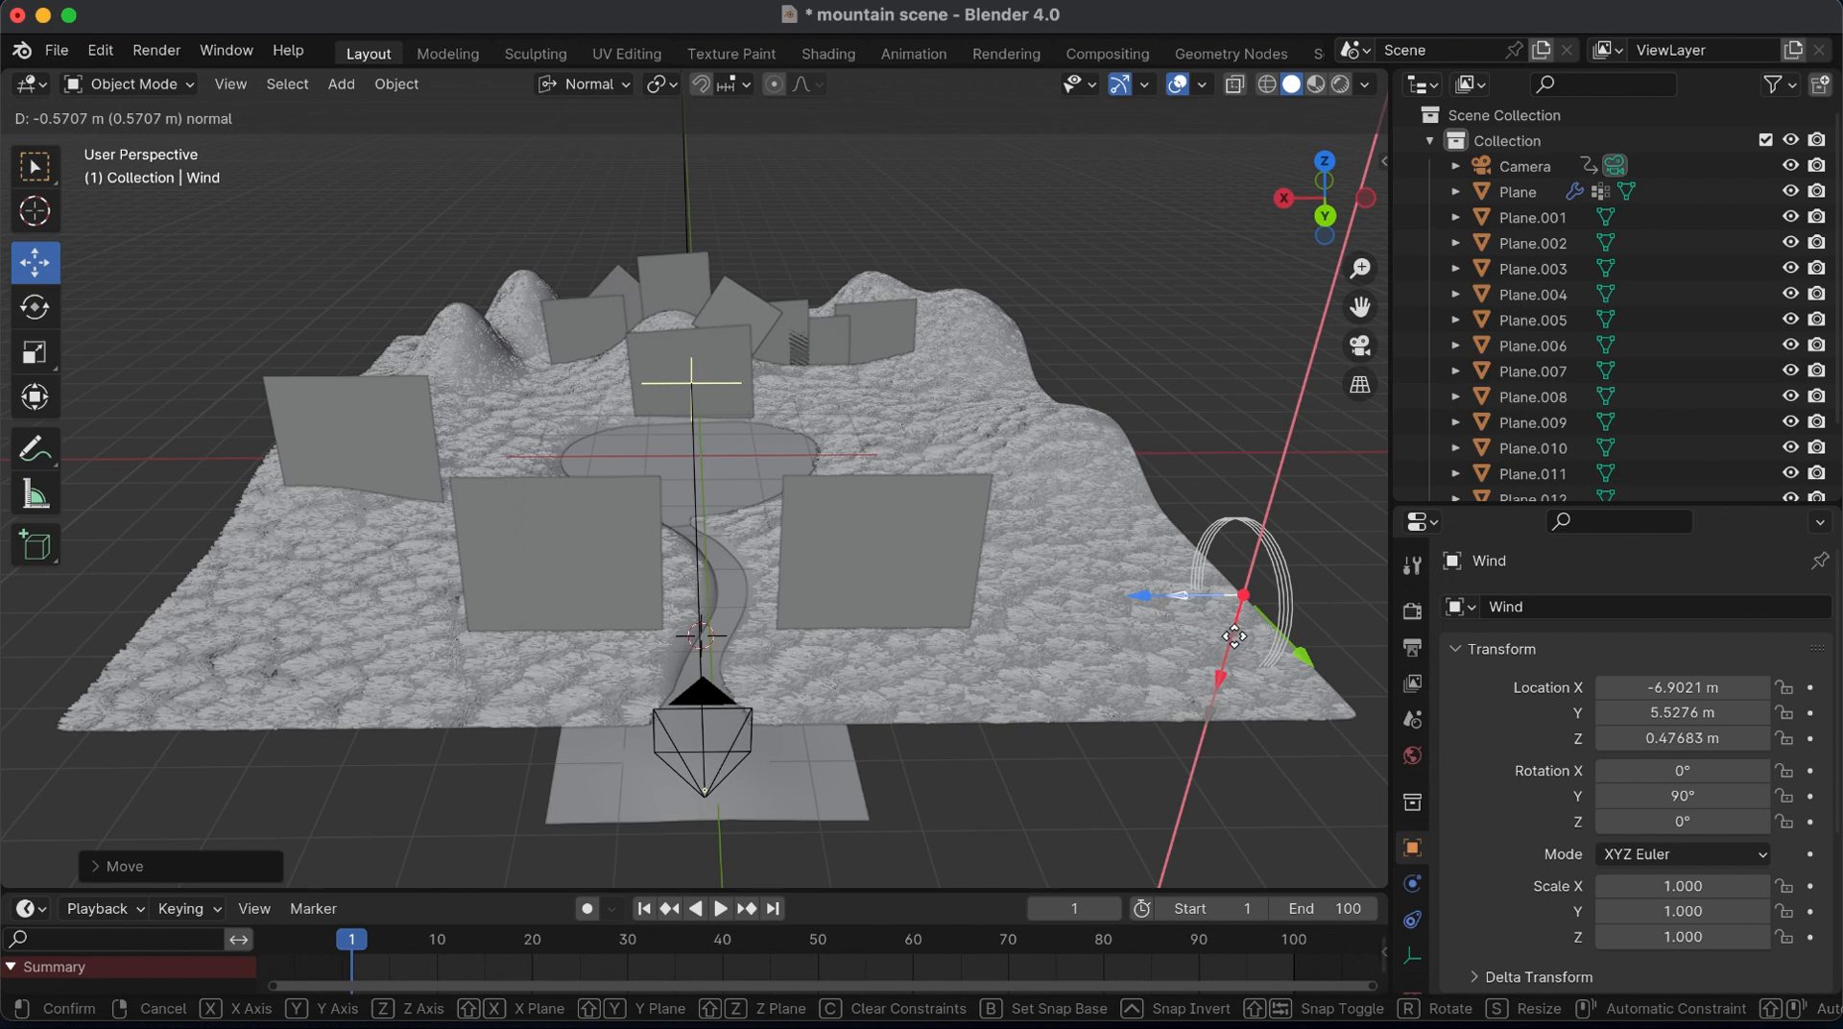
click(1252, 595)
Try a wind Strength of 0.2 and settle on 0.03
scroll(1361, 268, up, 6)
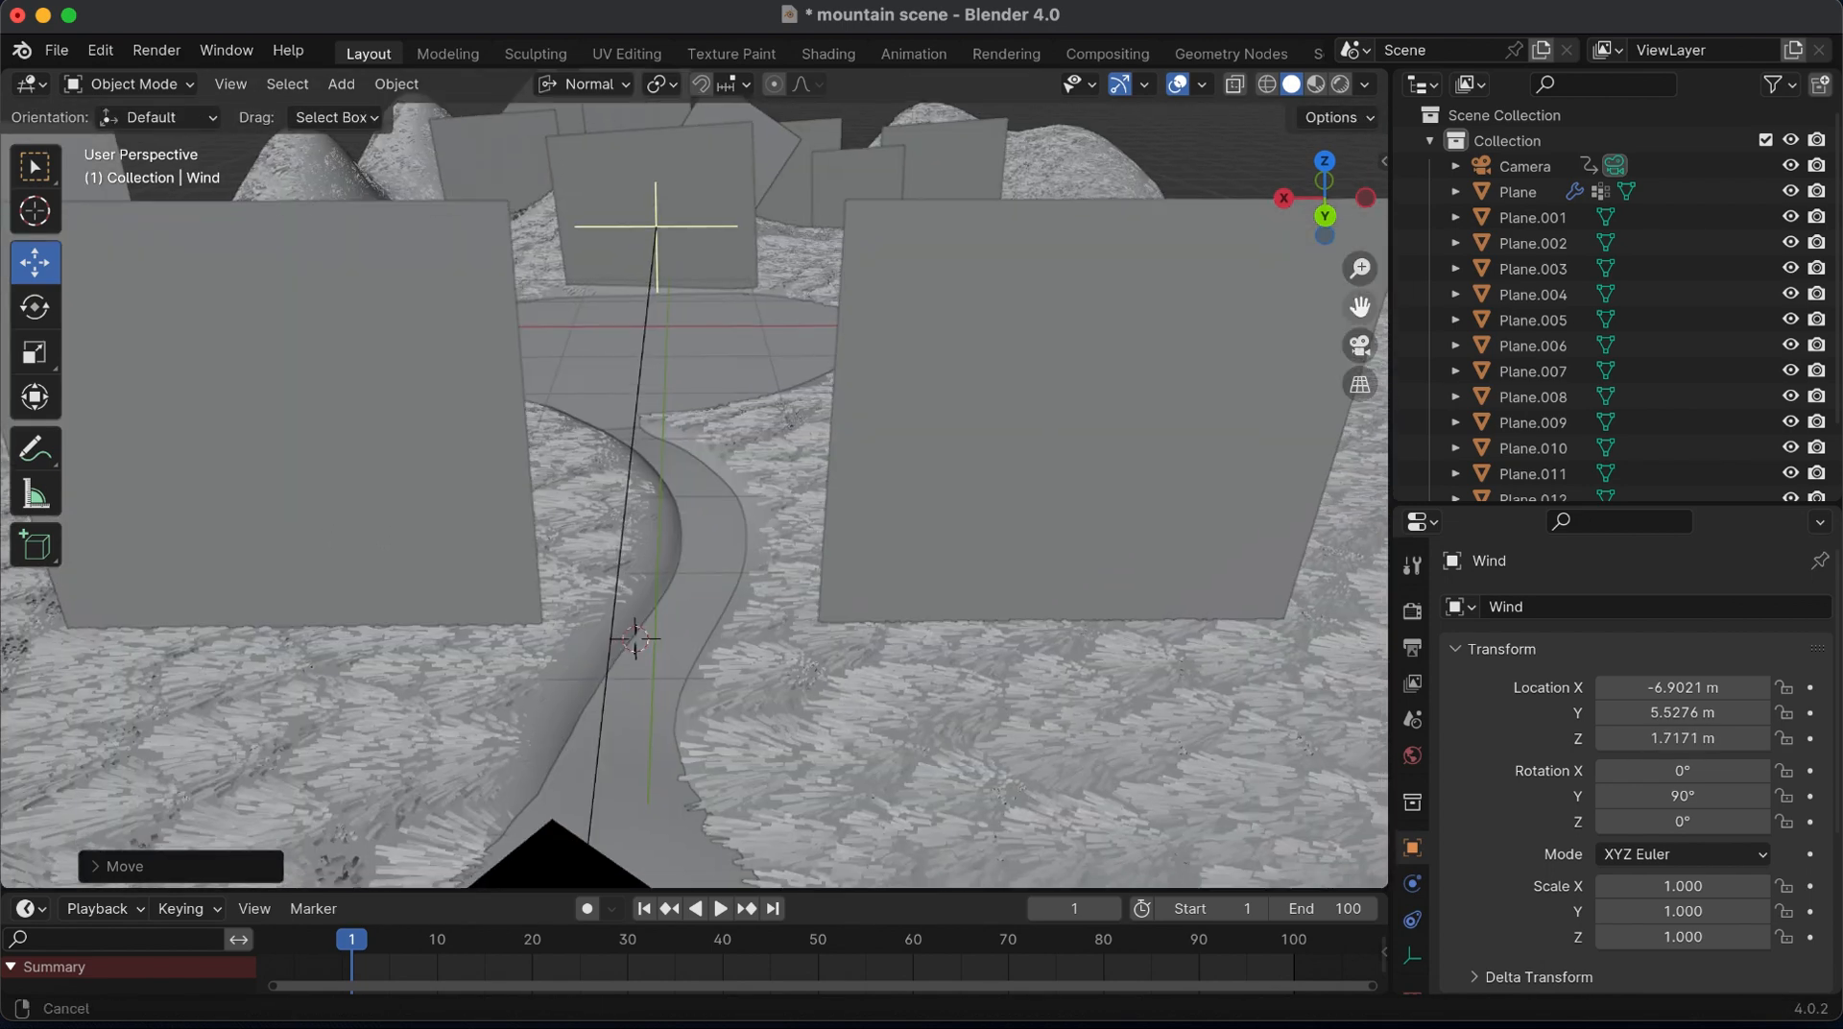
scroll(1362, 268, down, 8)
scroll(1685, 821, down, 2)
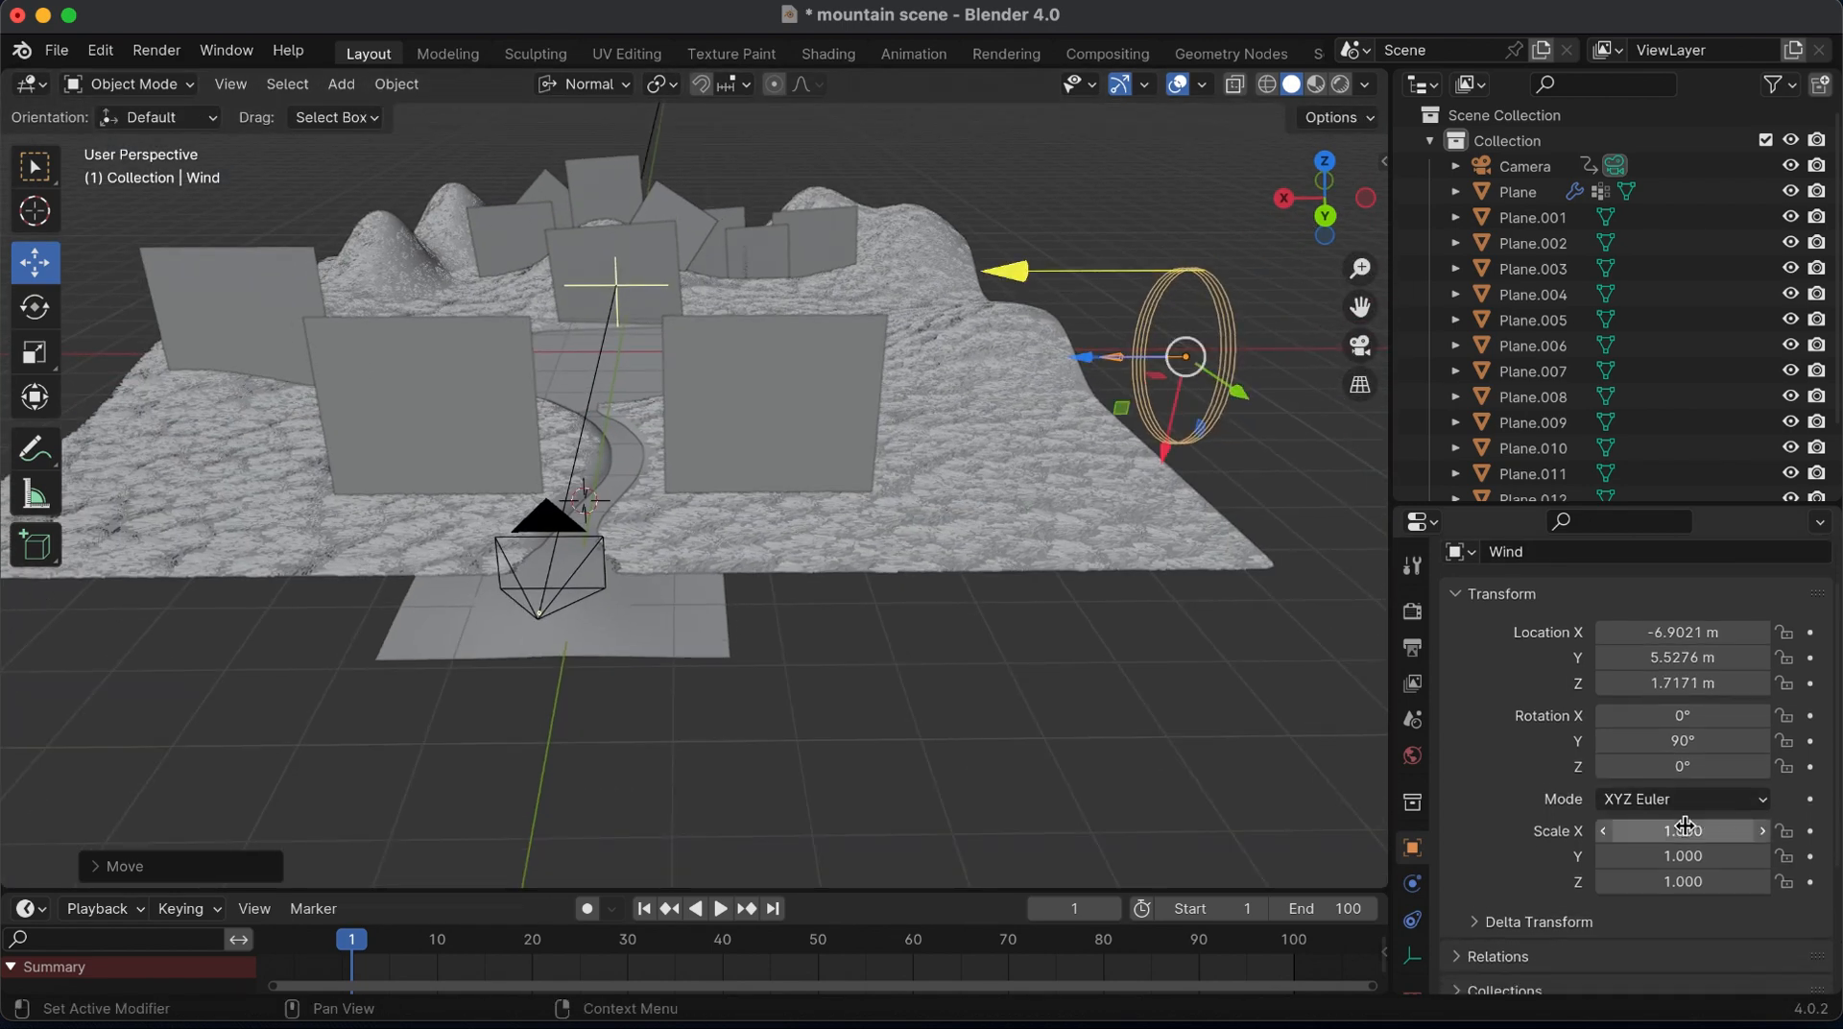
click(1413, 956)
click(1412, 883)
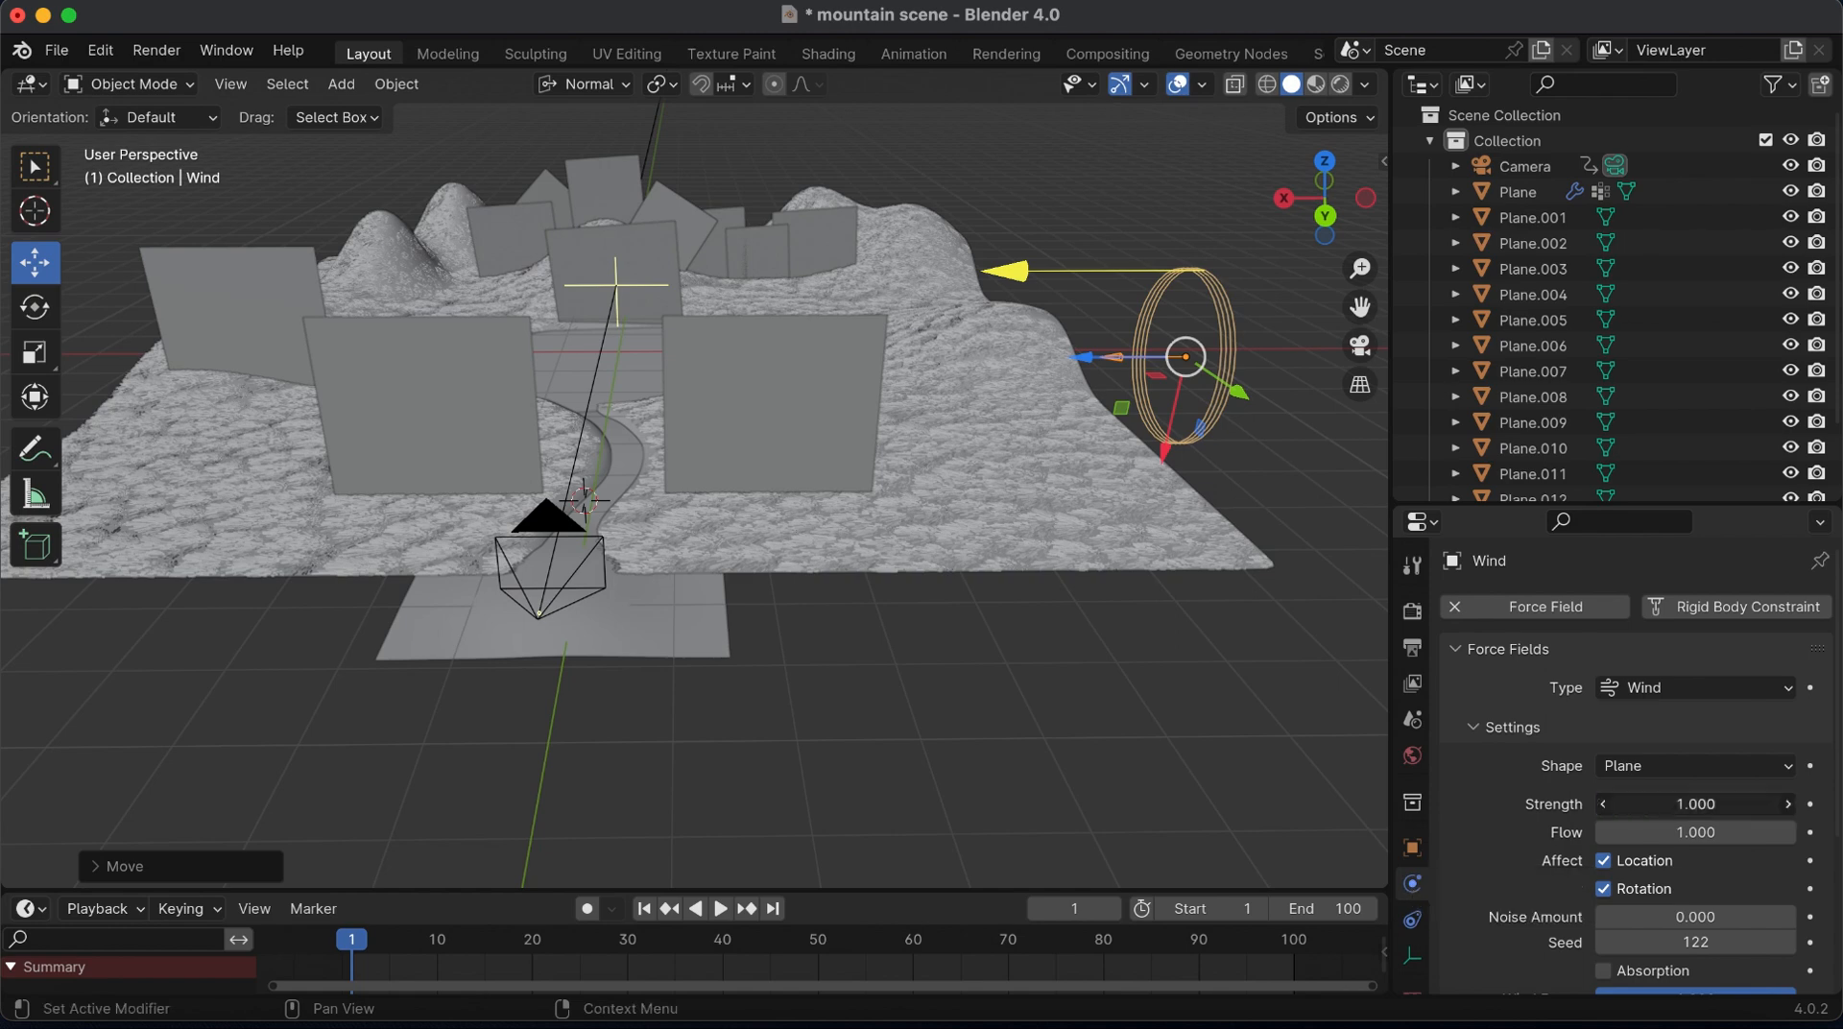
click(1658, 806)
text(0.2)
key(Return)
click(1658, 807)
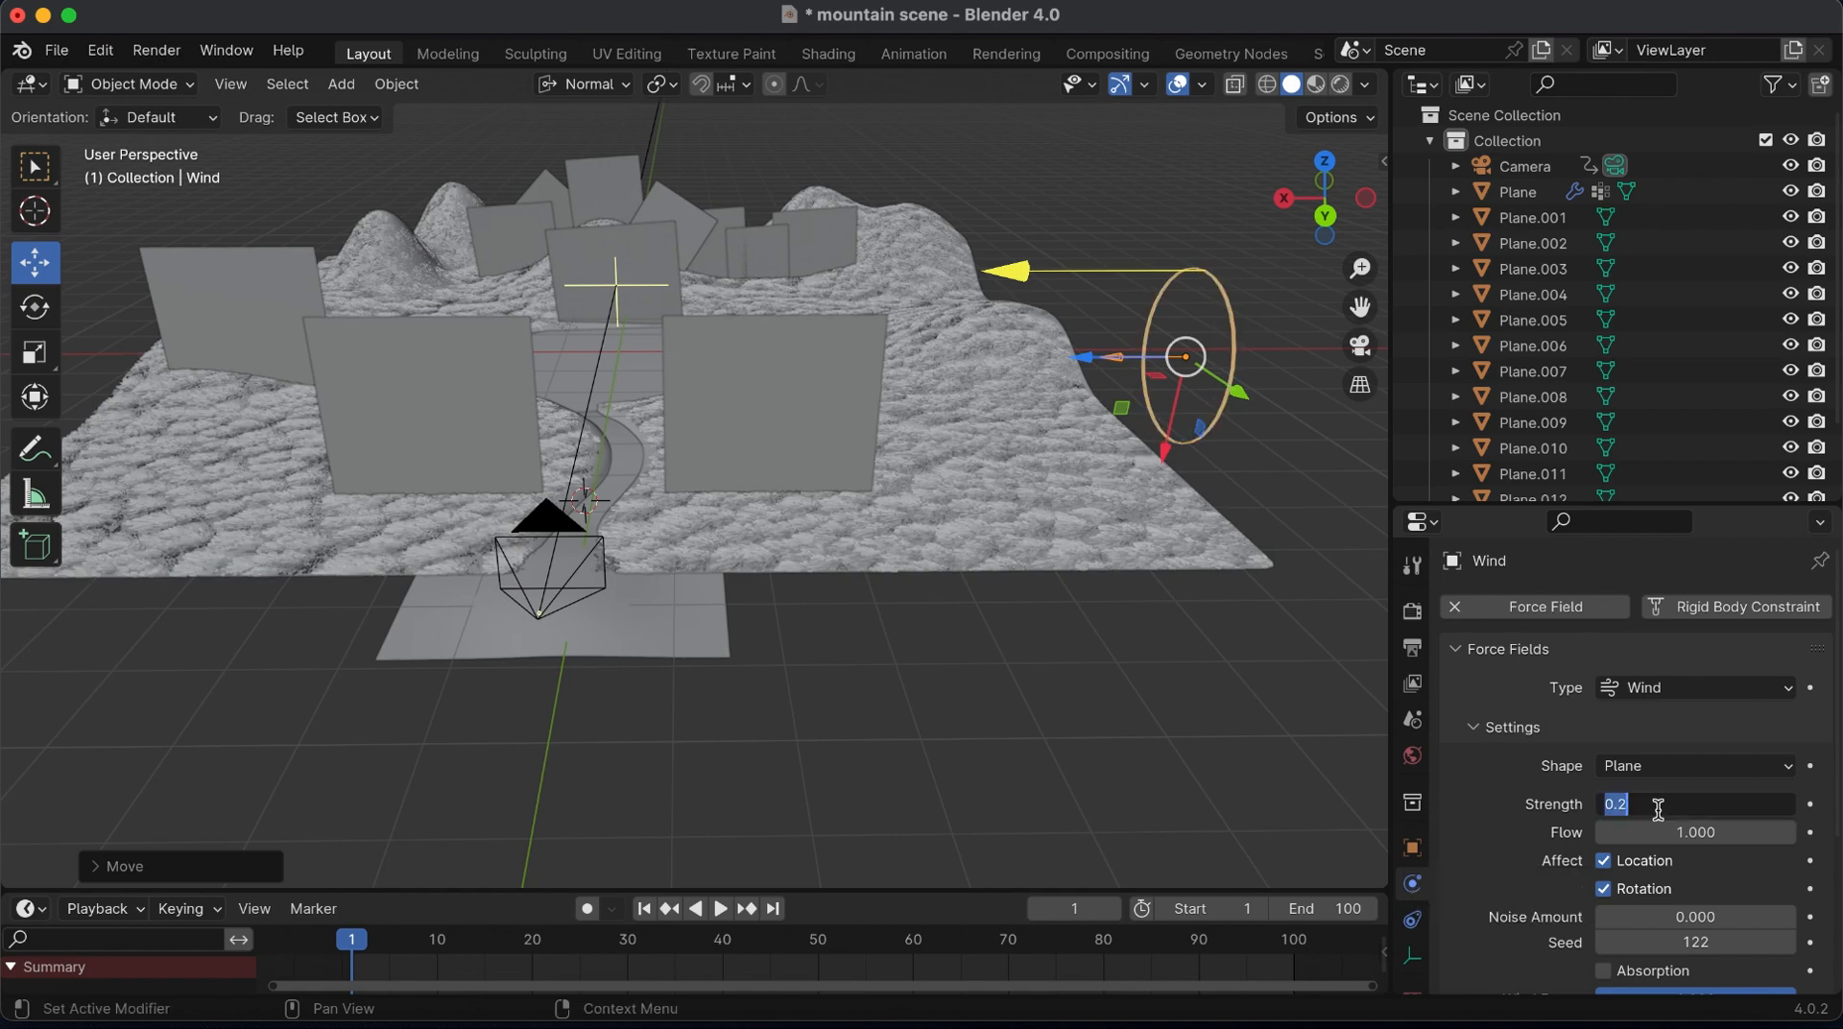
text(.03)
key(Return)
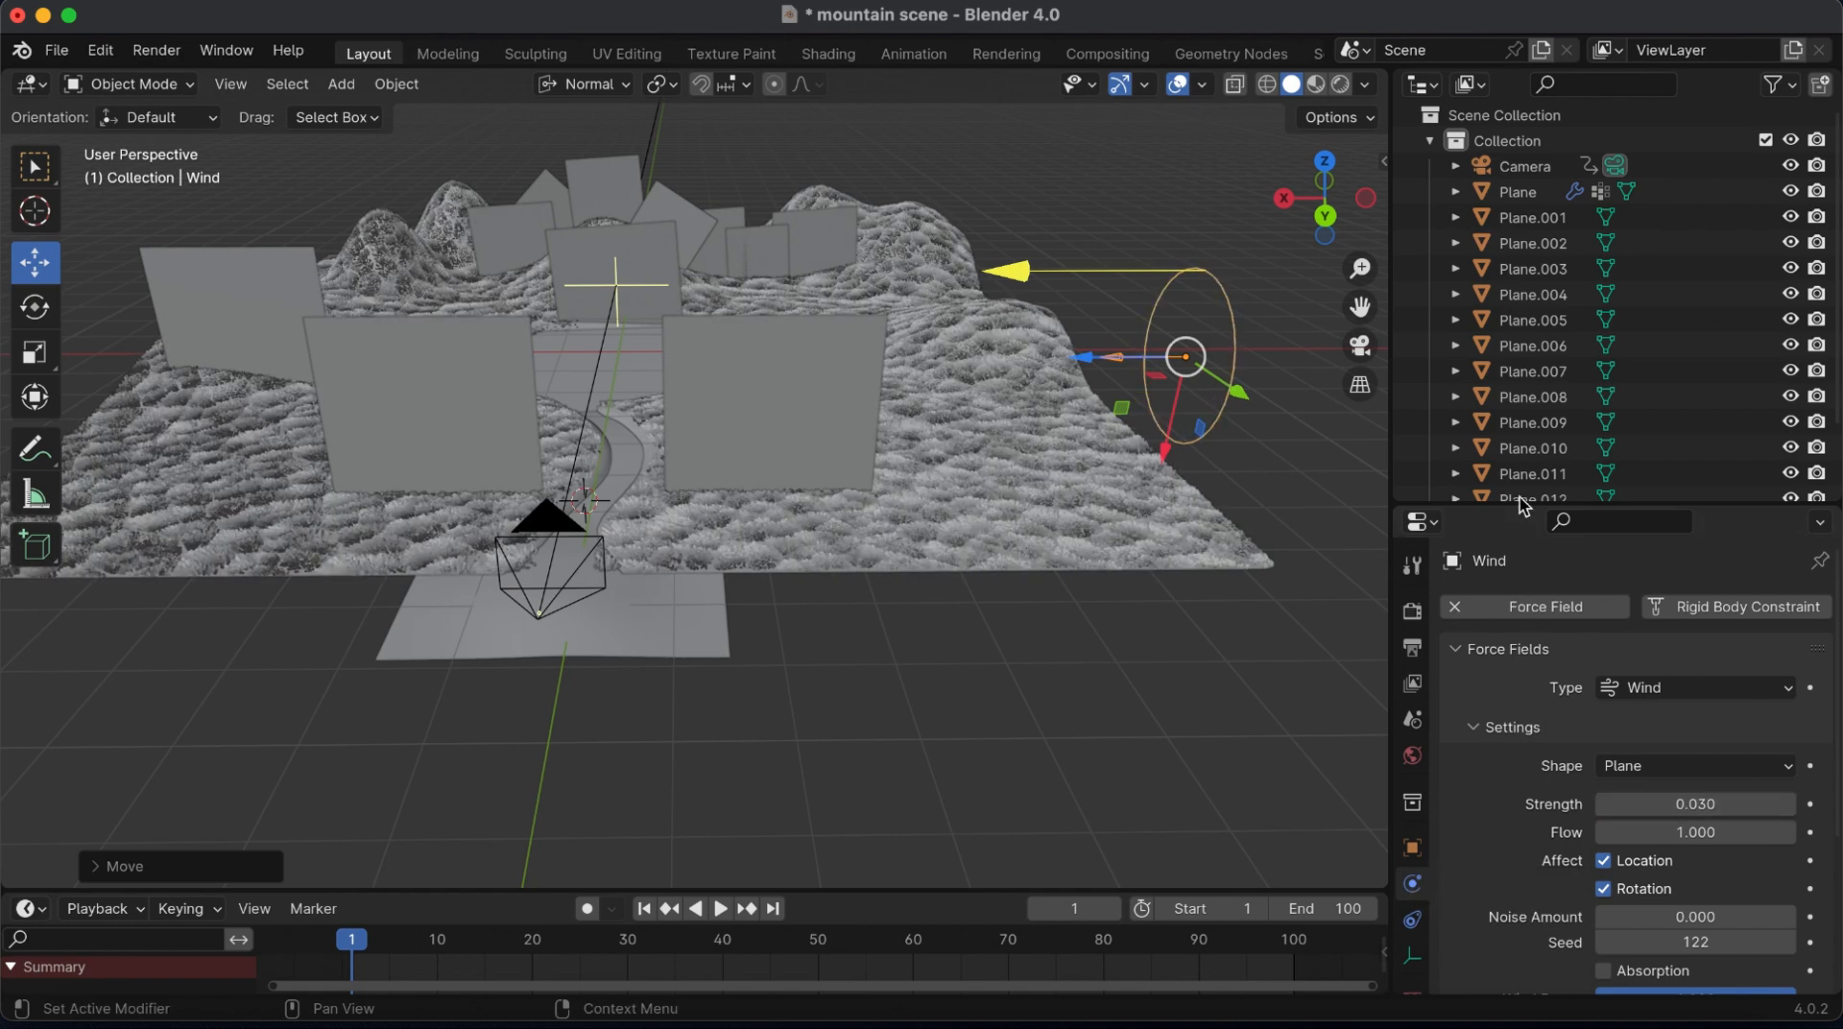
Add a Turbulence force field and move it next to the wind at the terrain's side
mouse_move(663, 538)
middle_down()
mouse_move(576, 537)
mouse_move(659, 528)
middle_up()
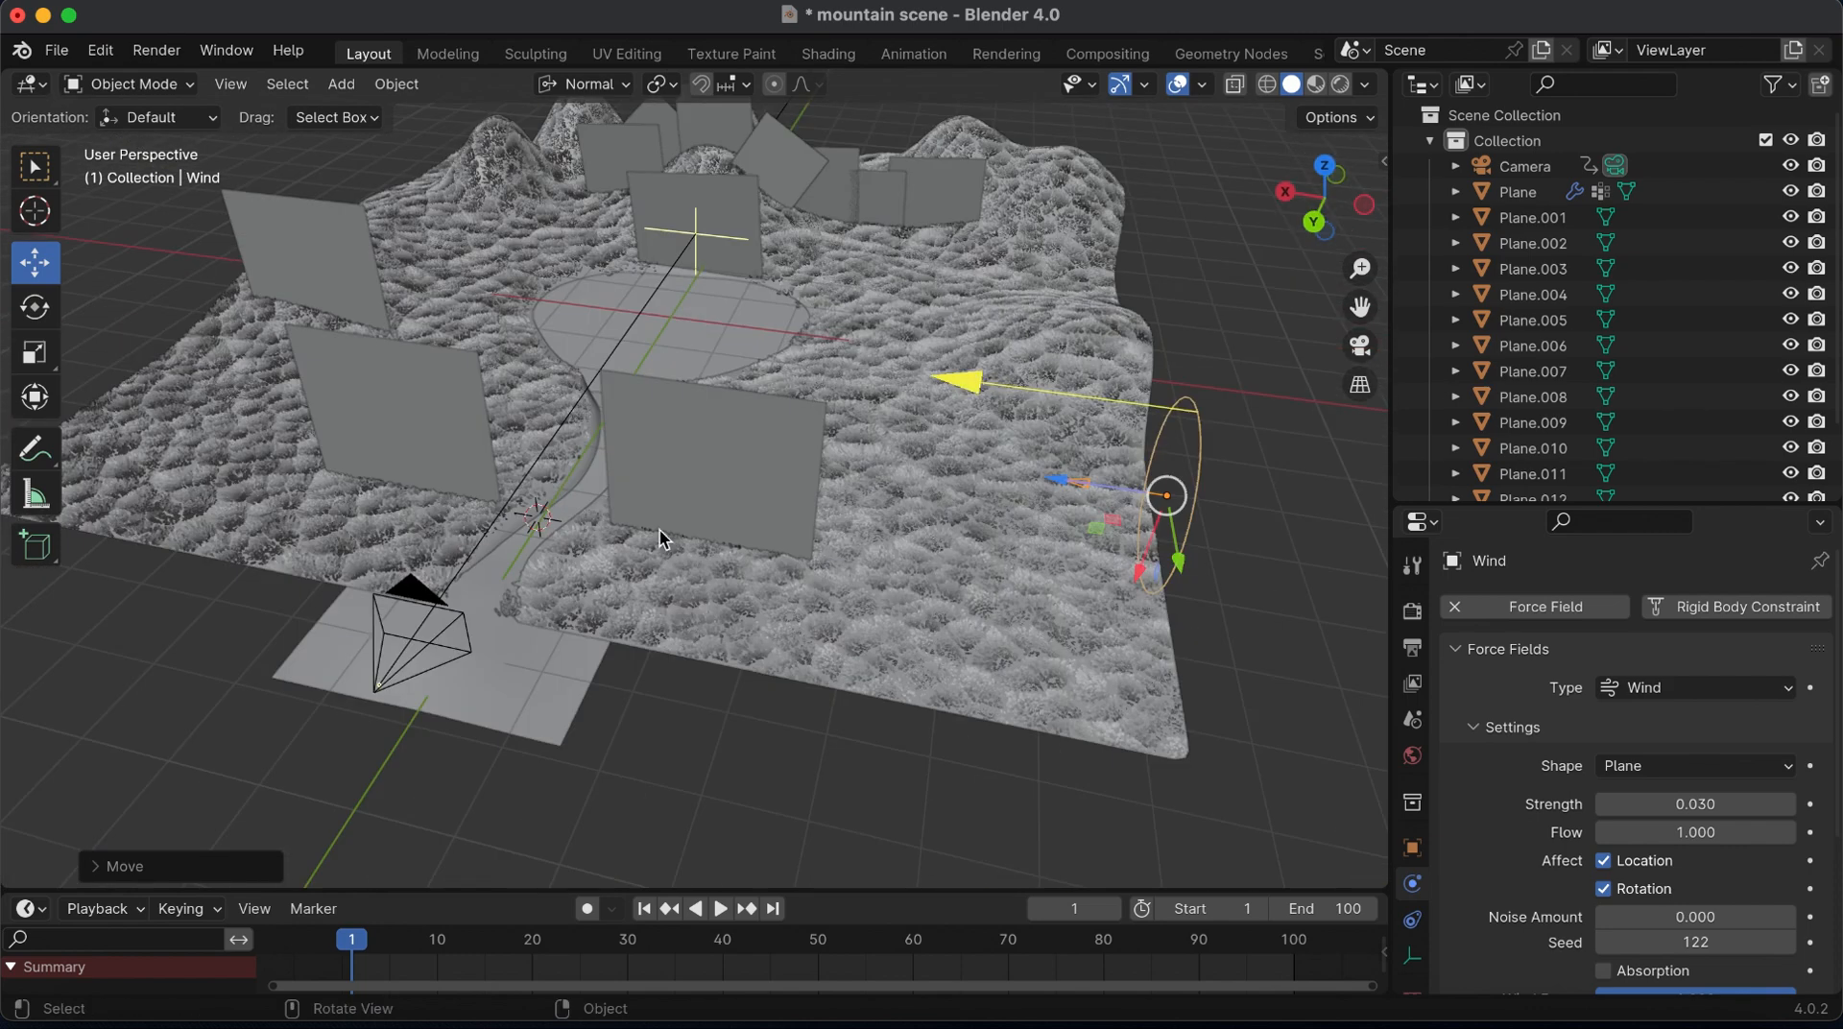
key(shift+a)
mouse_move(552, 573)
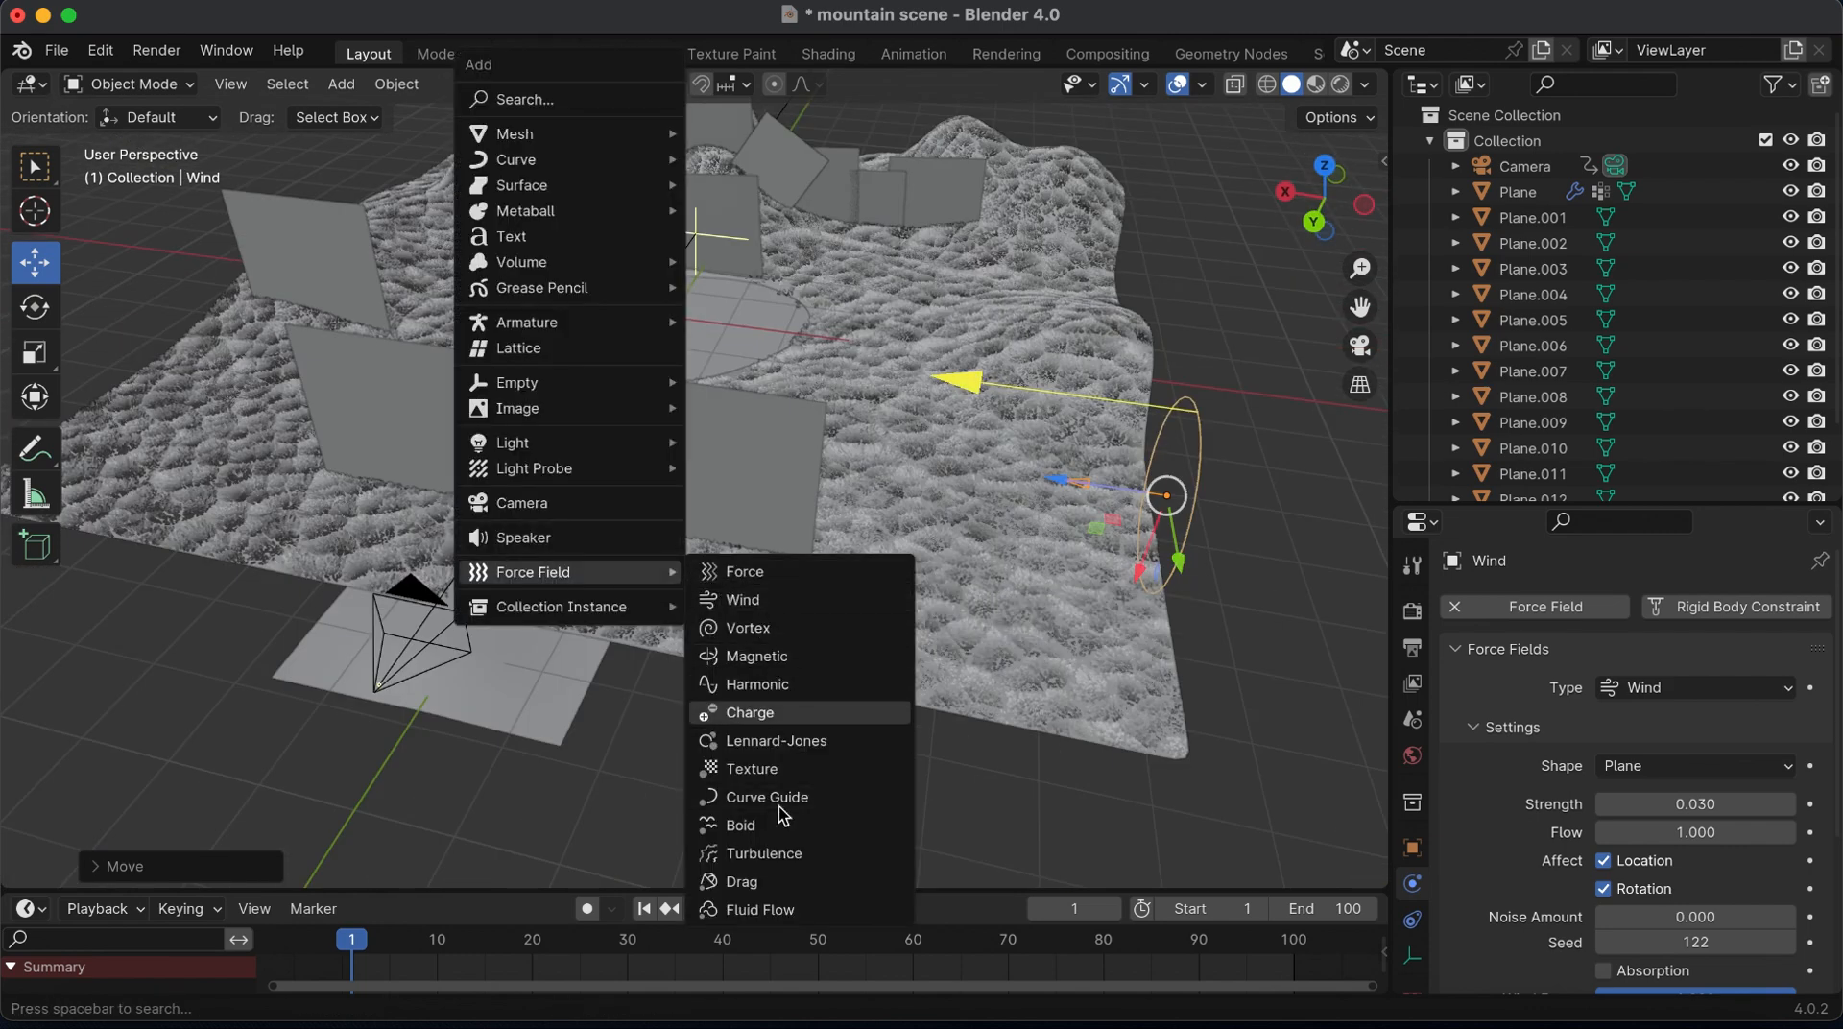
click(763, 853)
drag(535, 453, 989, 473)
scroll(989, 472, up, 2)
middle_drag(989, 472, 1039, 426)
Try a turbulence Strength of 0.03, shift the field slightly toward the terrain and set the Strength to 0.05
double_click(1674, 805)
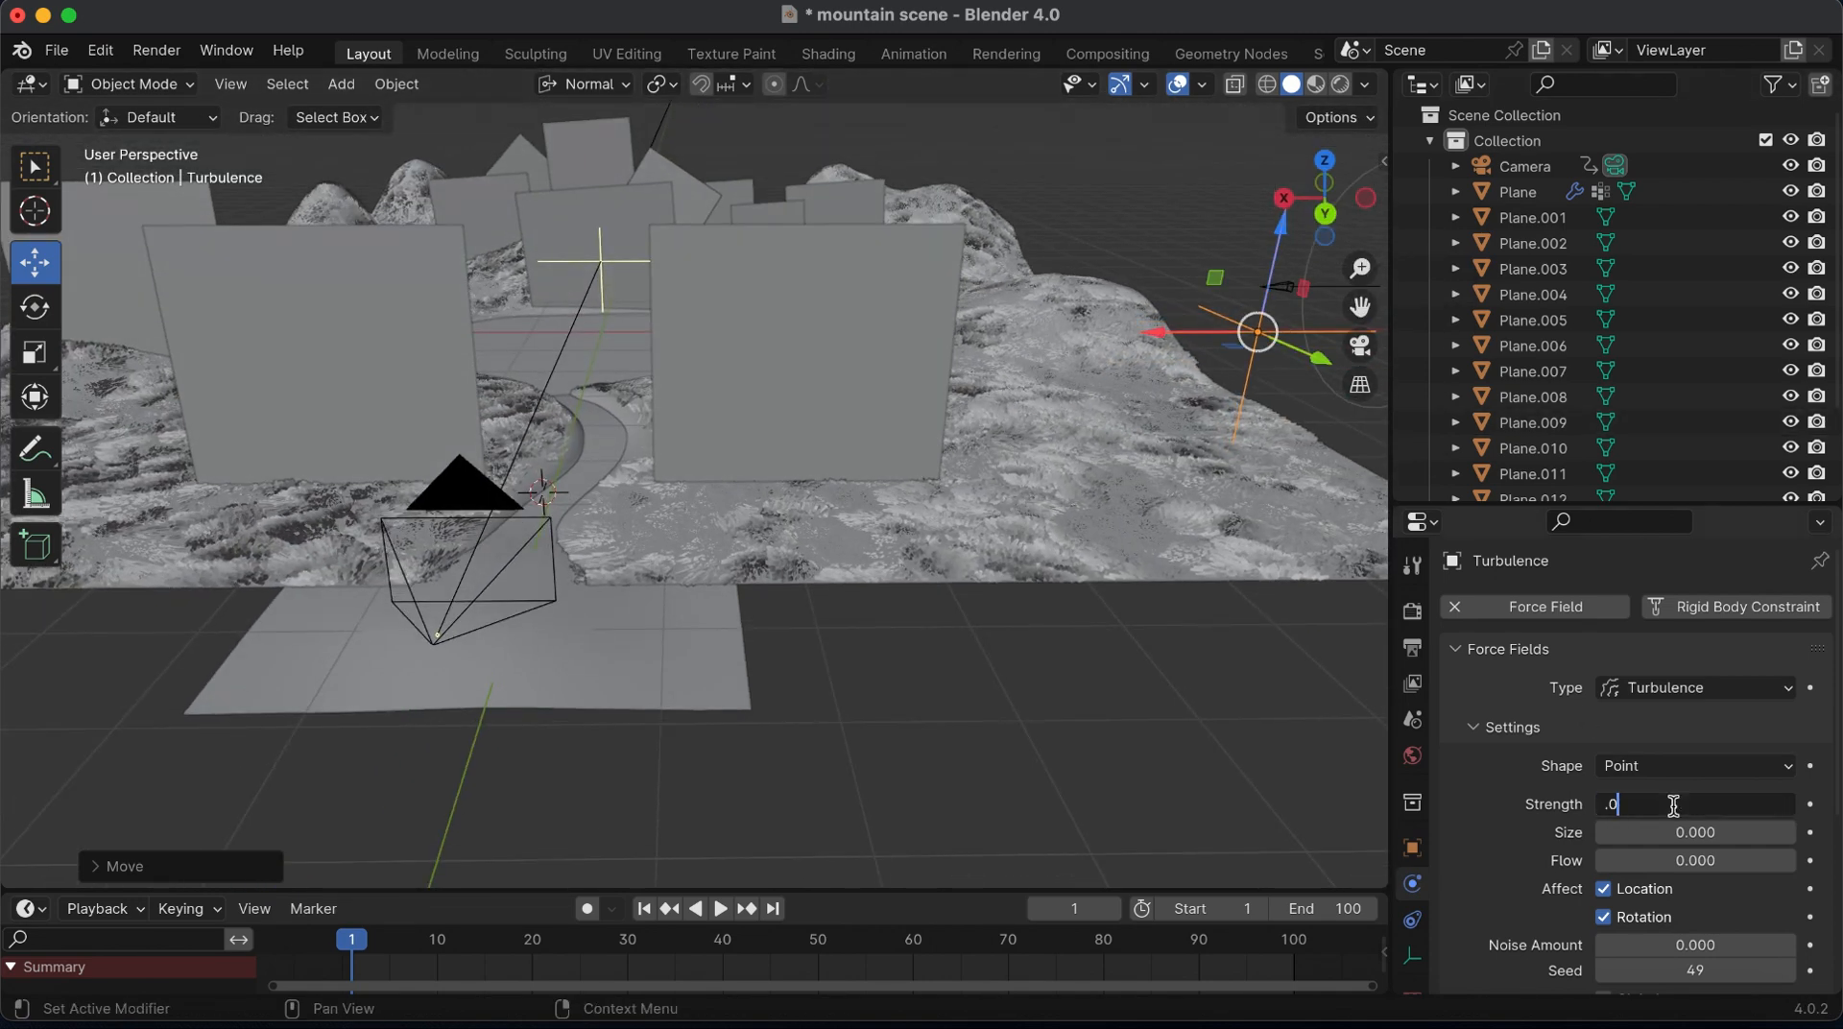
key(Return)
drag(1167, 332, 1081, 330)
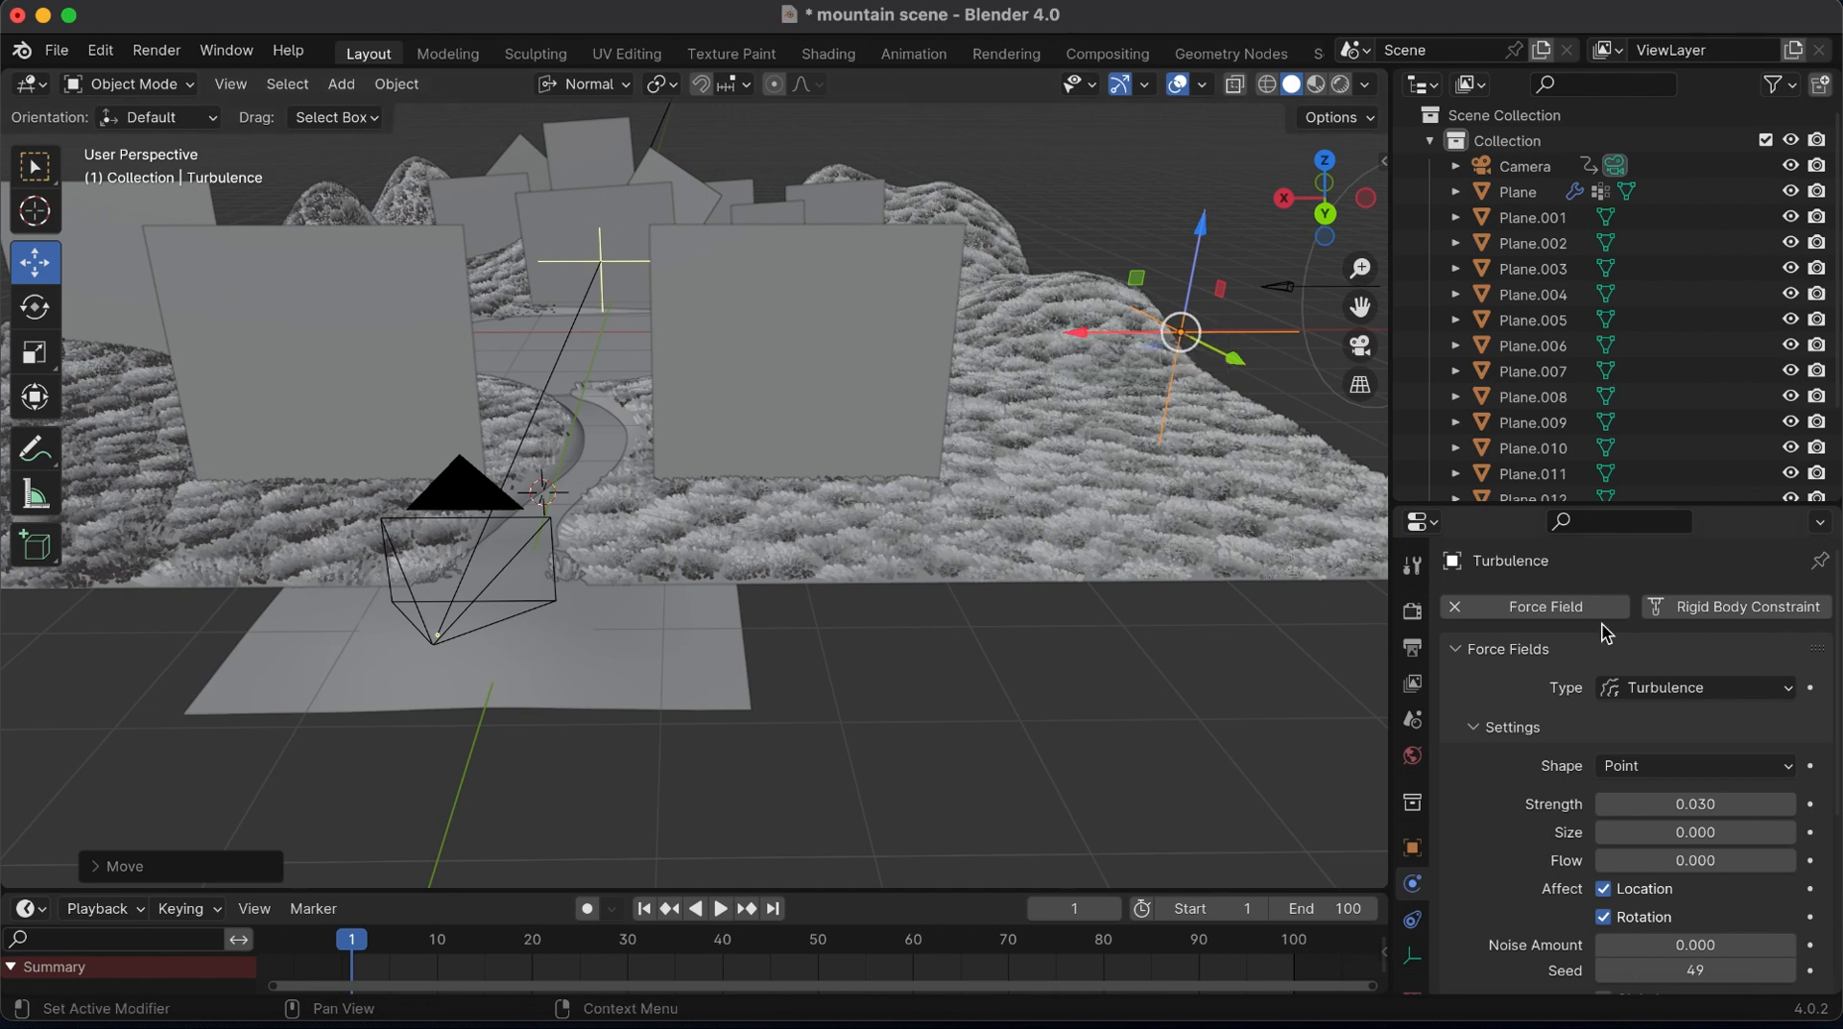
click(1697, 804)
text(.05)
key(Return)
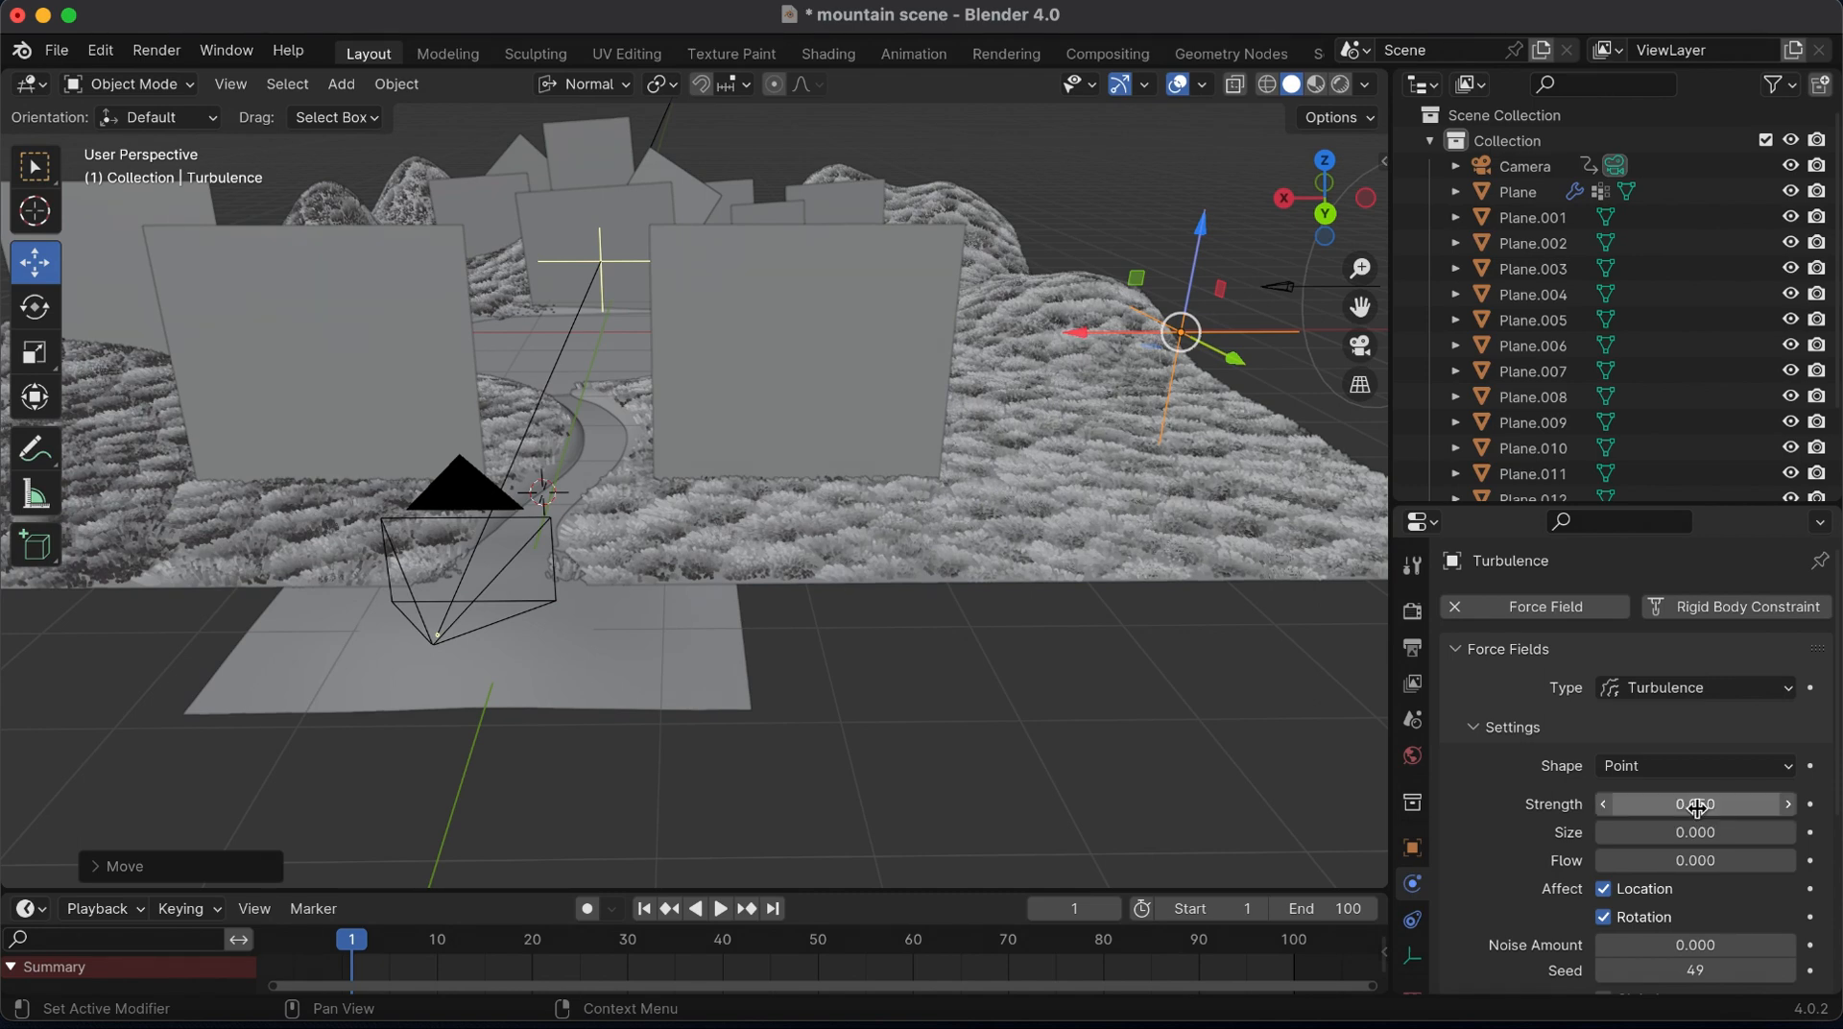
Set the turbulence Strength to 0.07 and insert a location keyframe for the field at frame 1
click(1697, 805)
key(Return)
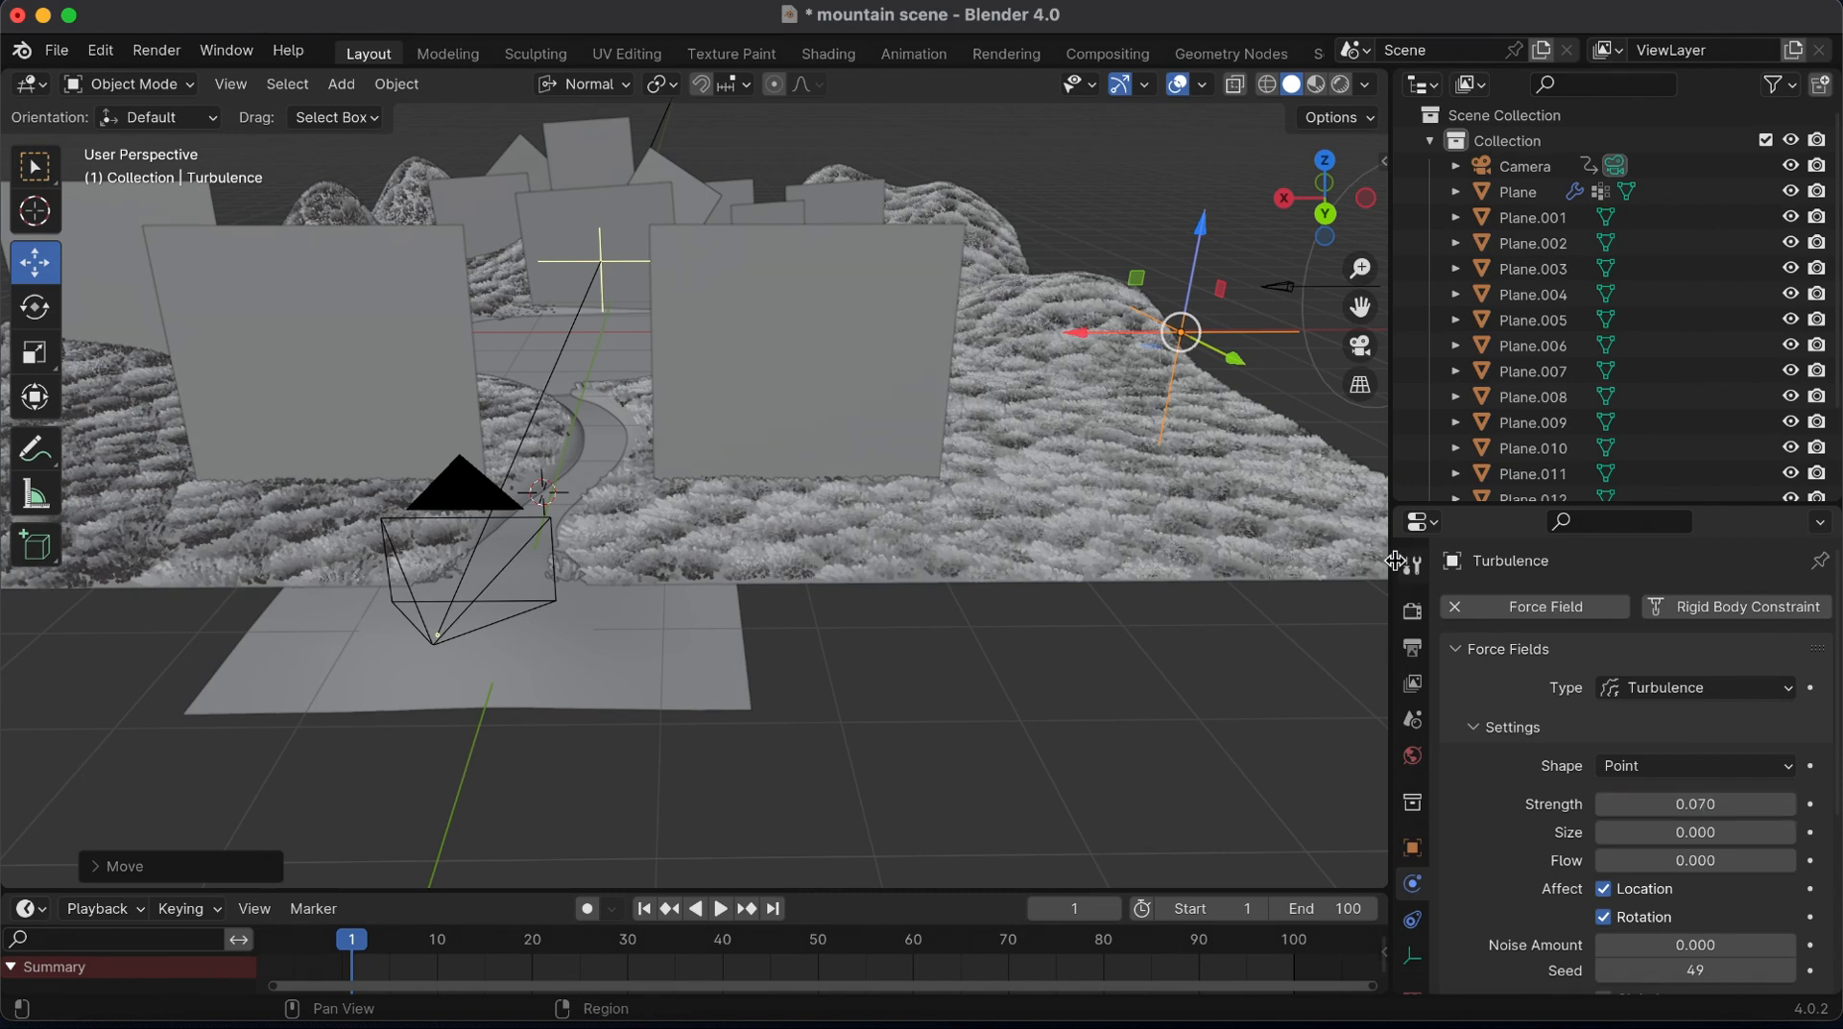
key(k)
click(1003, 394)
At frame 100, shift the turbulence along X toward the terrain's middle, keyframe its location and change the keyframe interpolation
click(1295, 941)
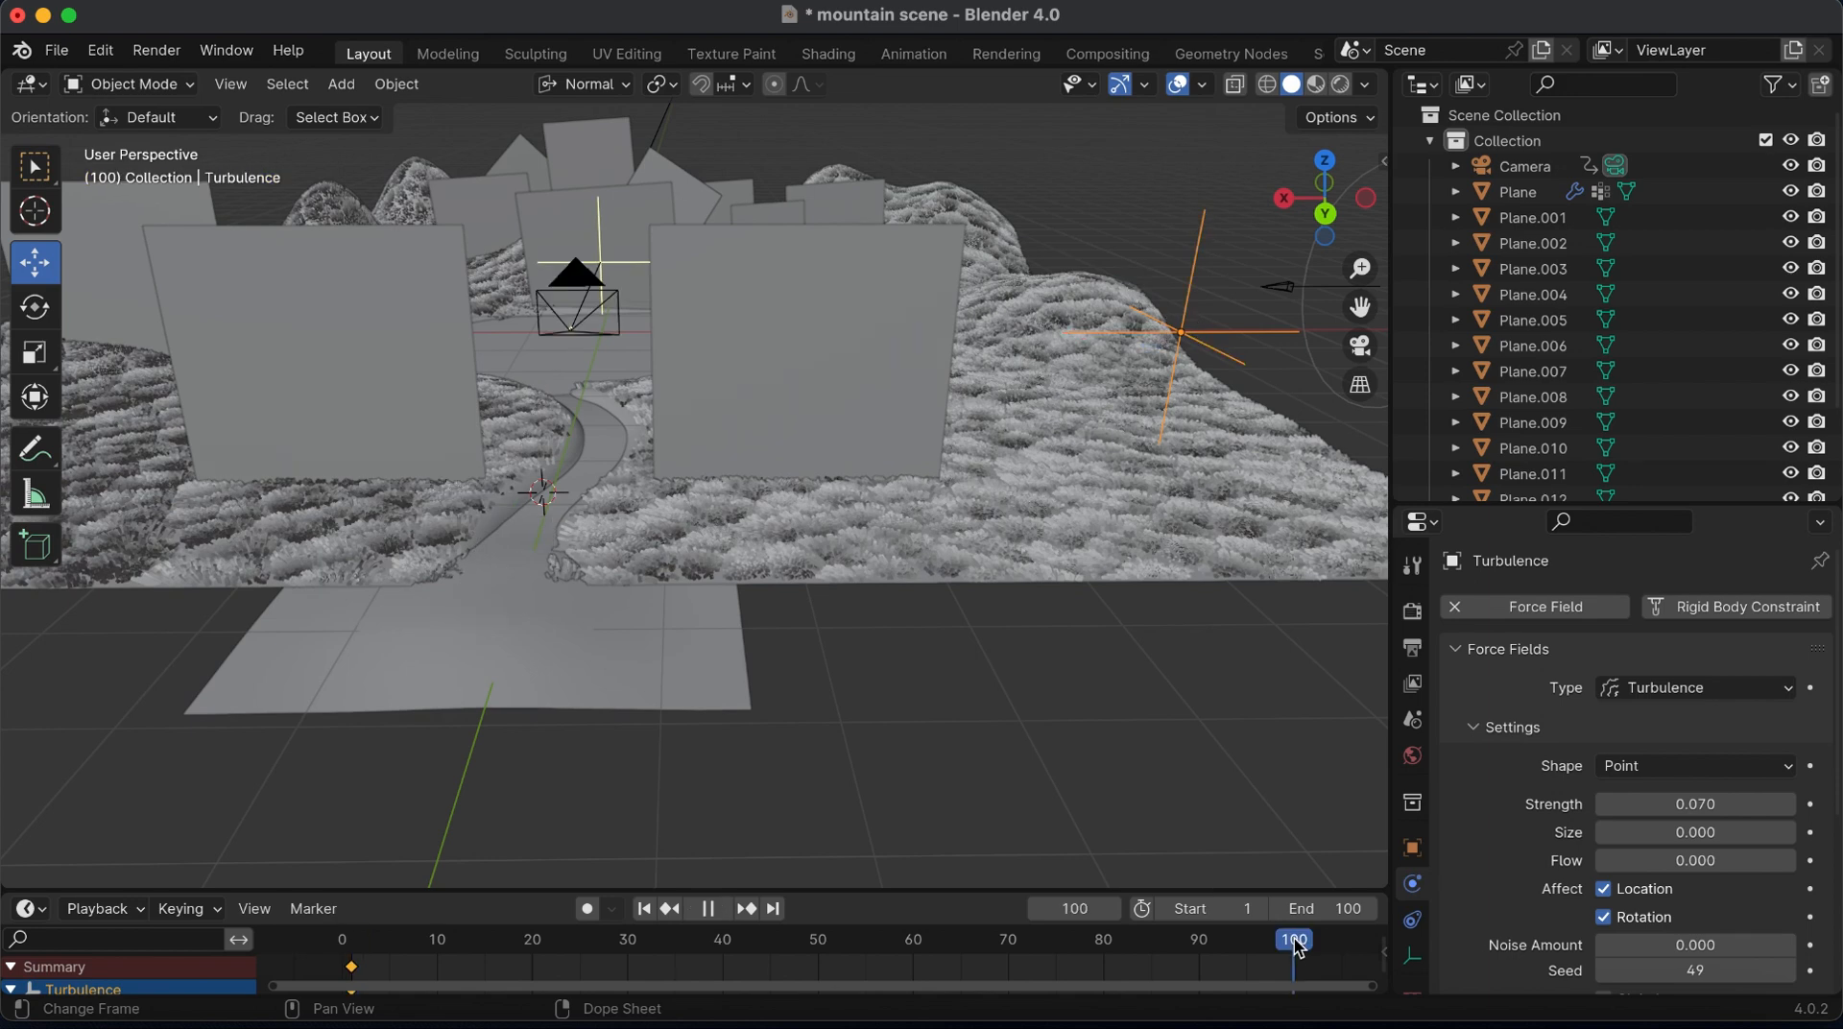
drag(1068, 334, 933, 336)
key(k)
click(933, 336)
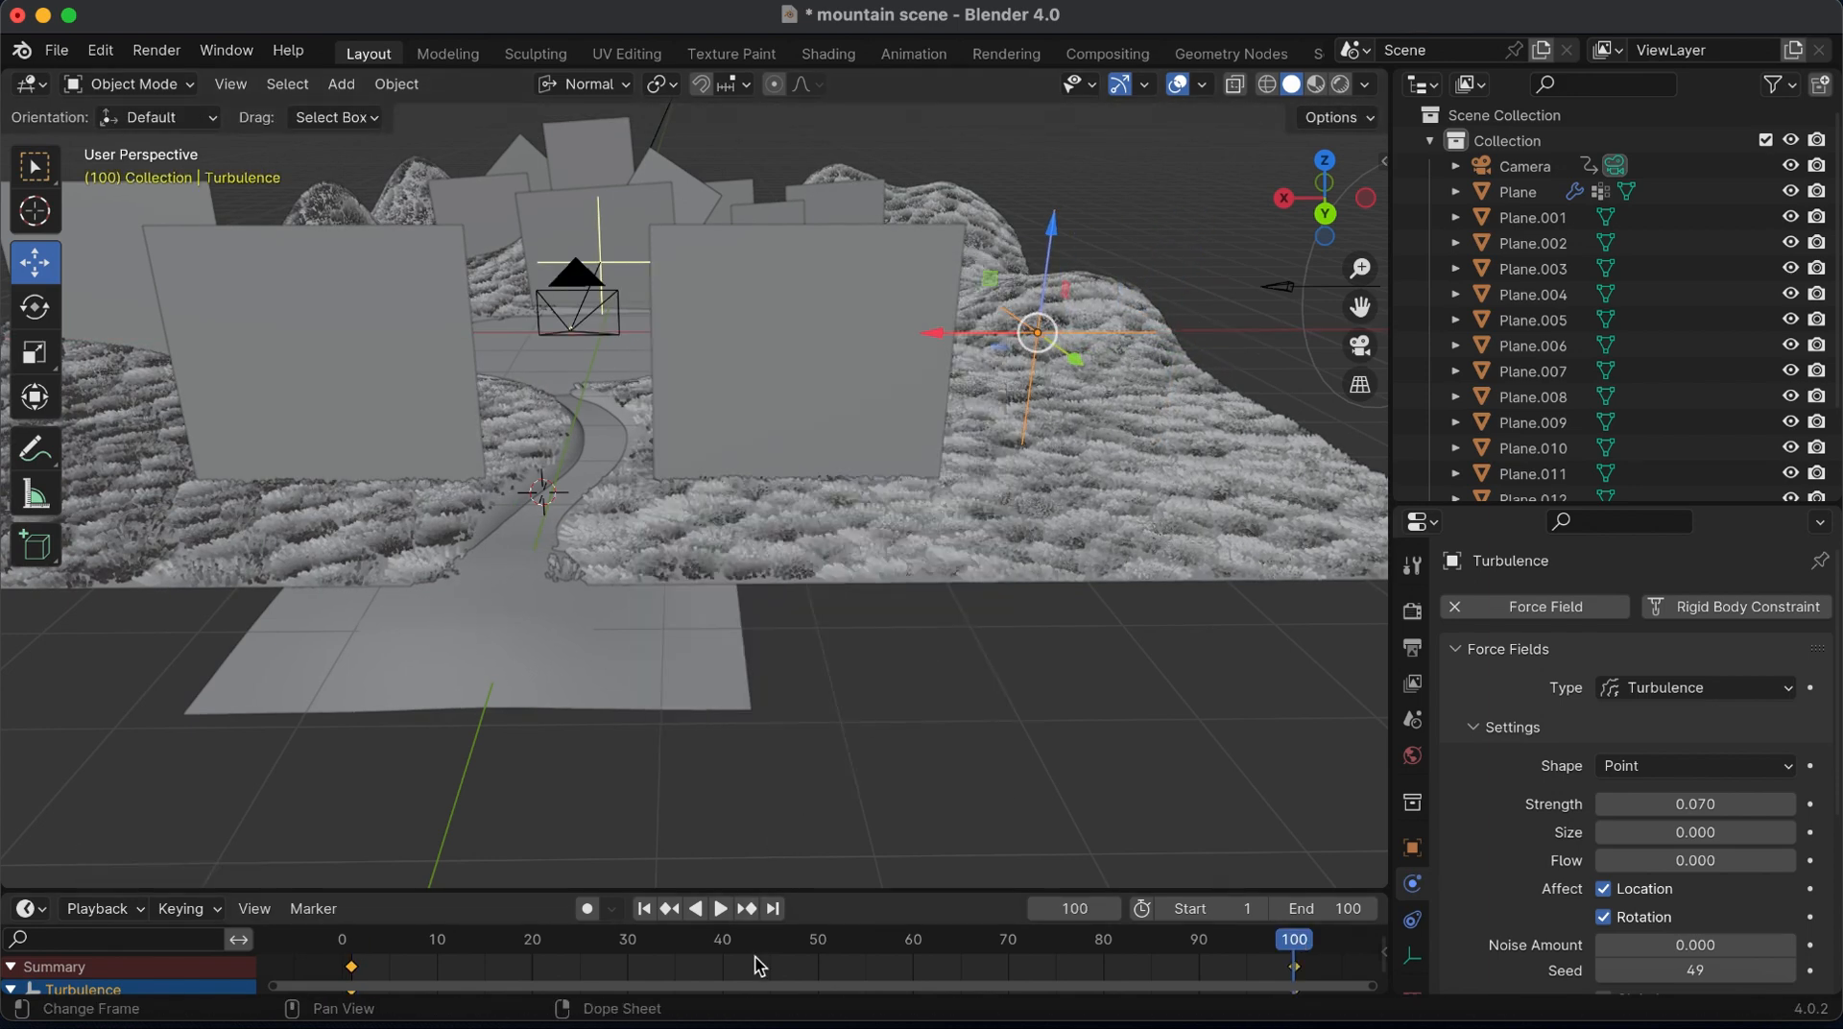
key(t)
click(251, 866)
Play the animation from frame 1 through the camera in Material Preview shading to check the grass motion
click(1361, 346)
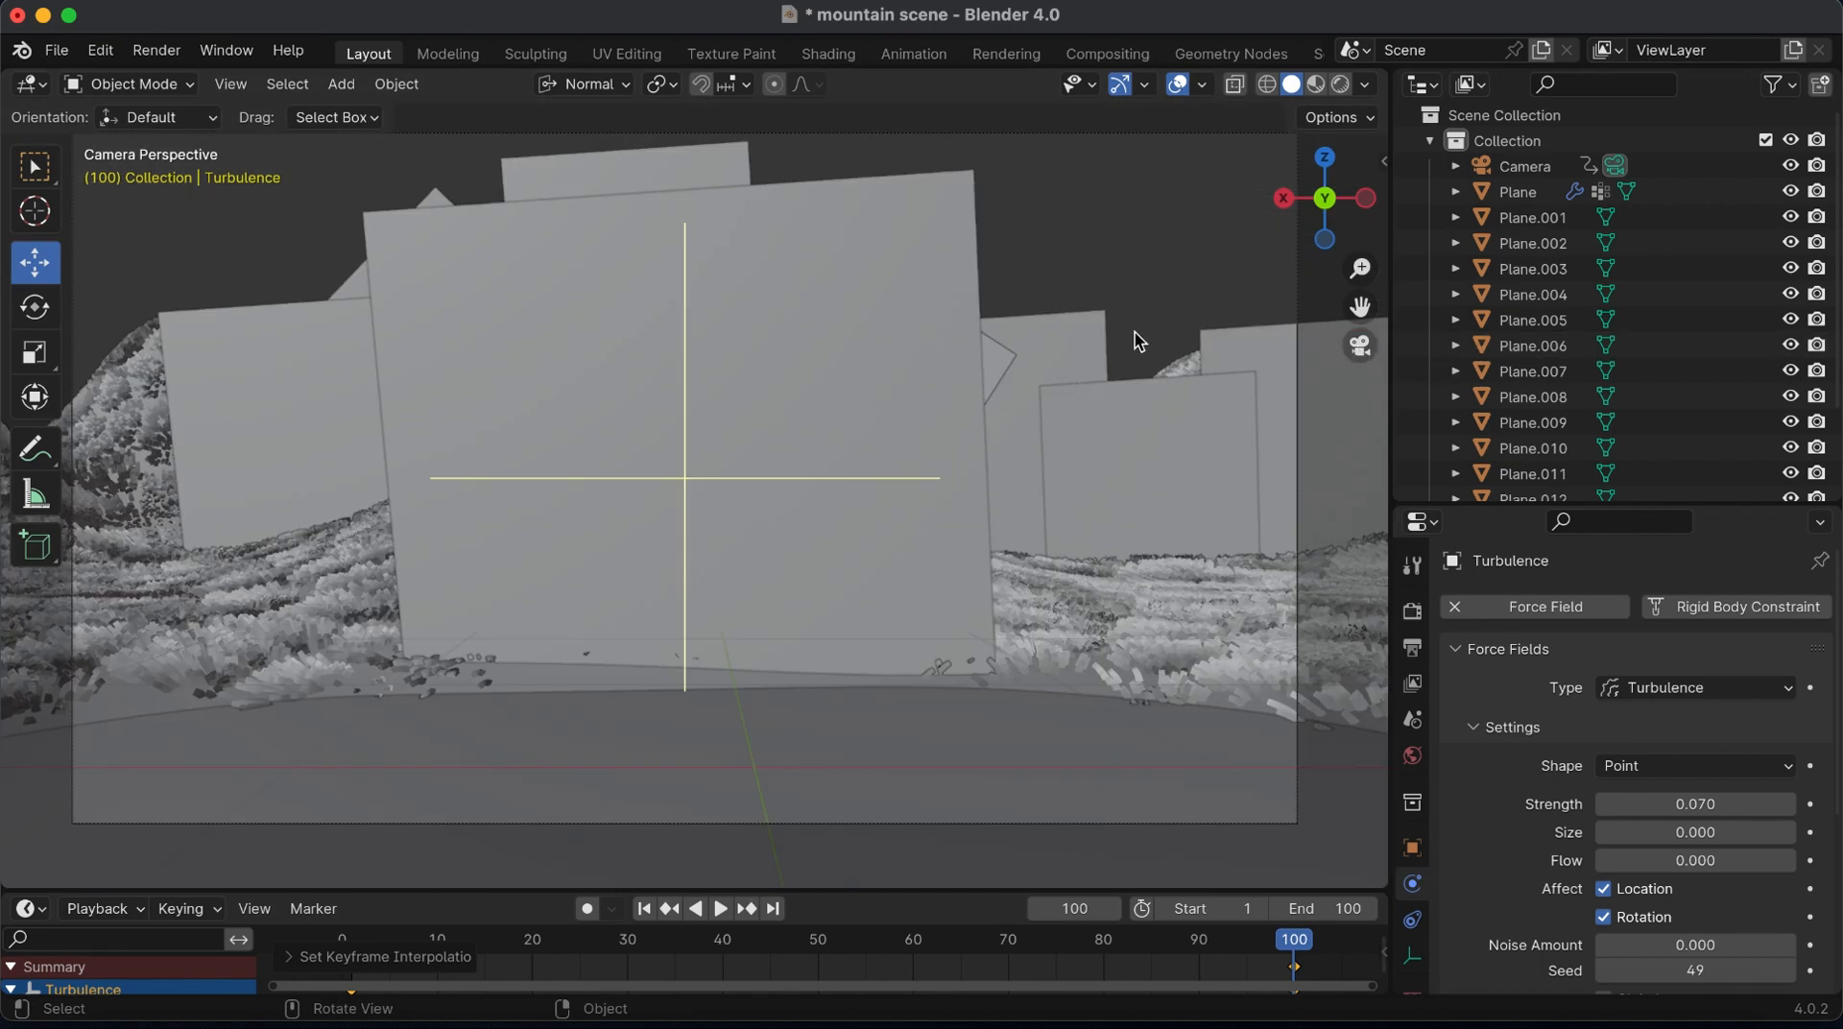
click(645, 909)
click(1315, 85)
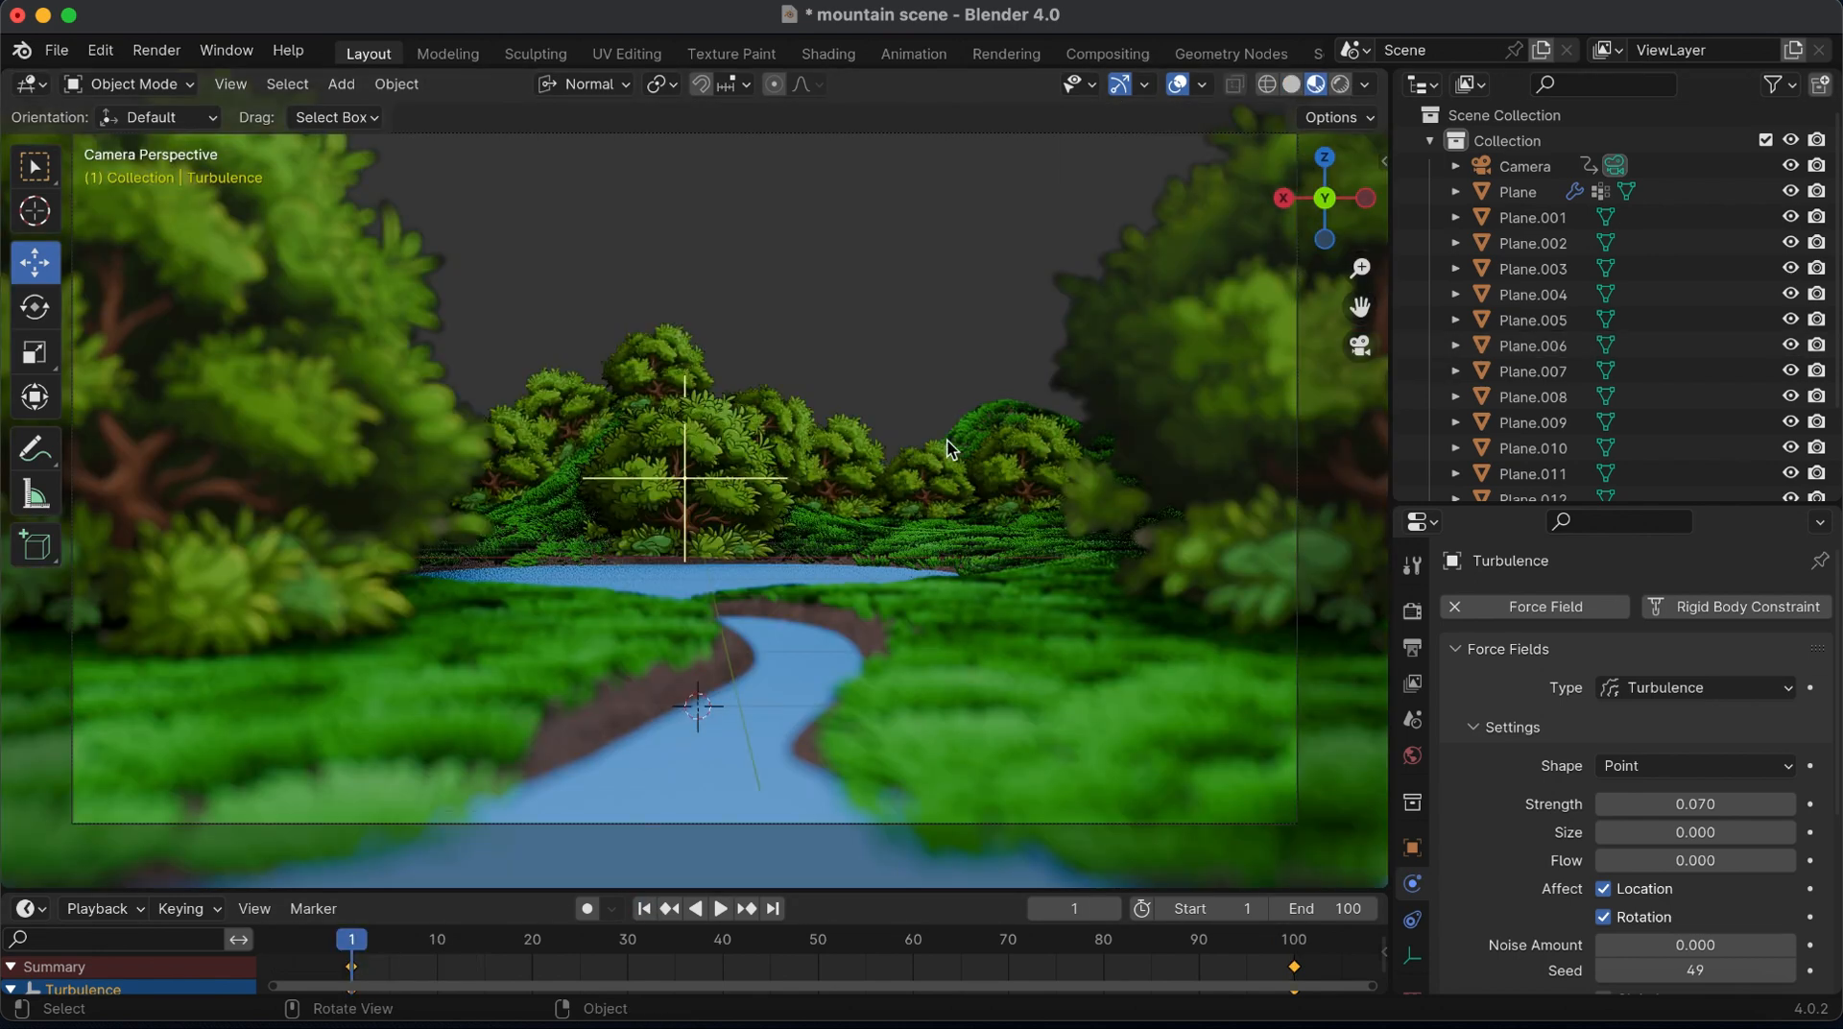
key(space)
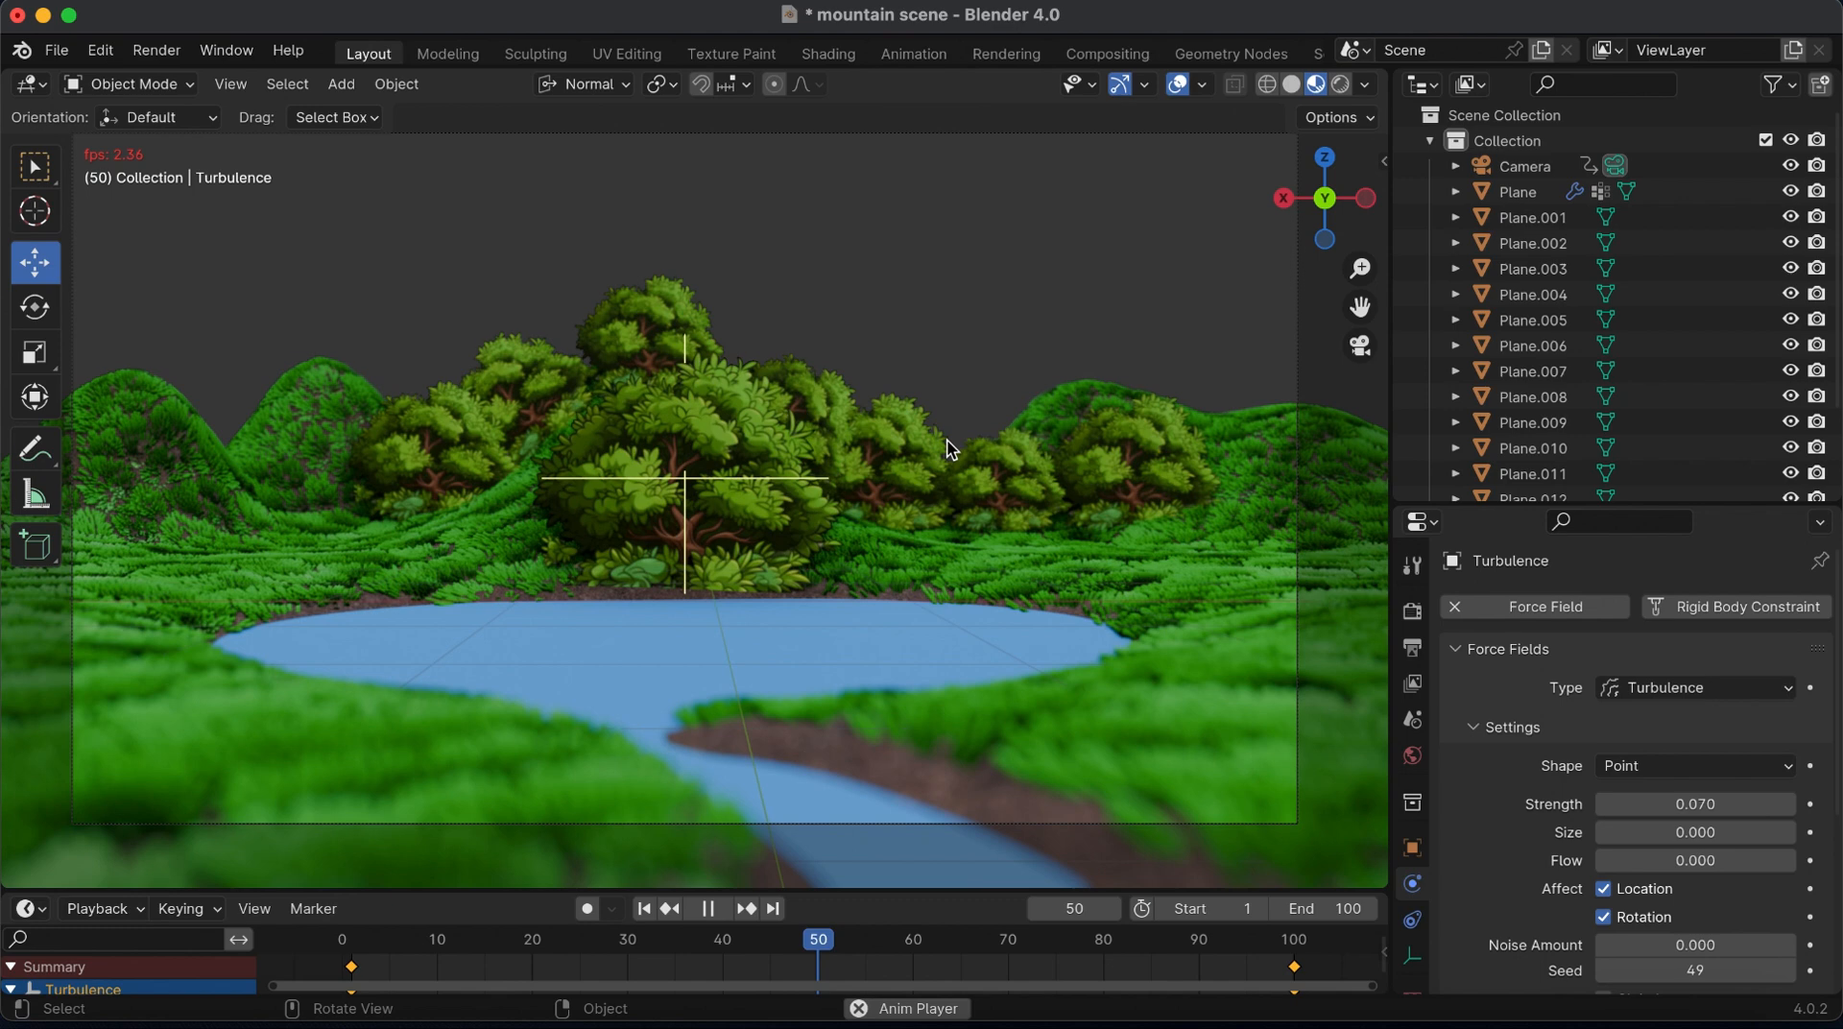
key(space)
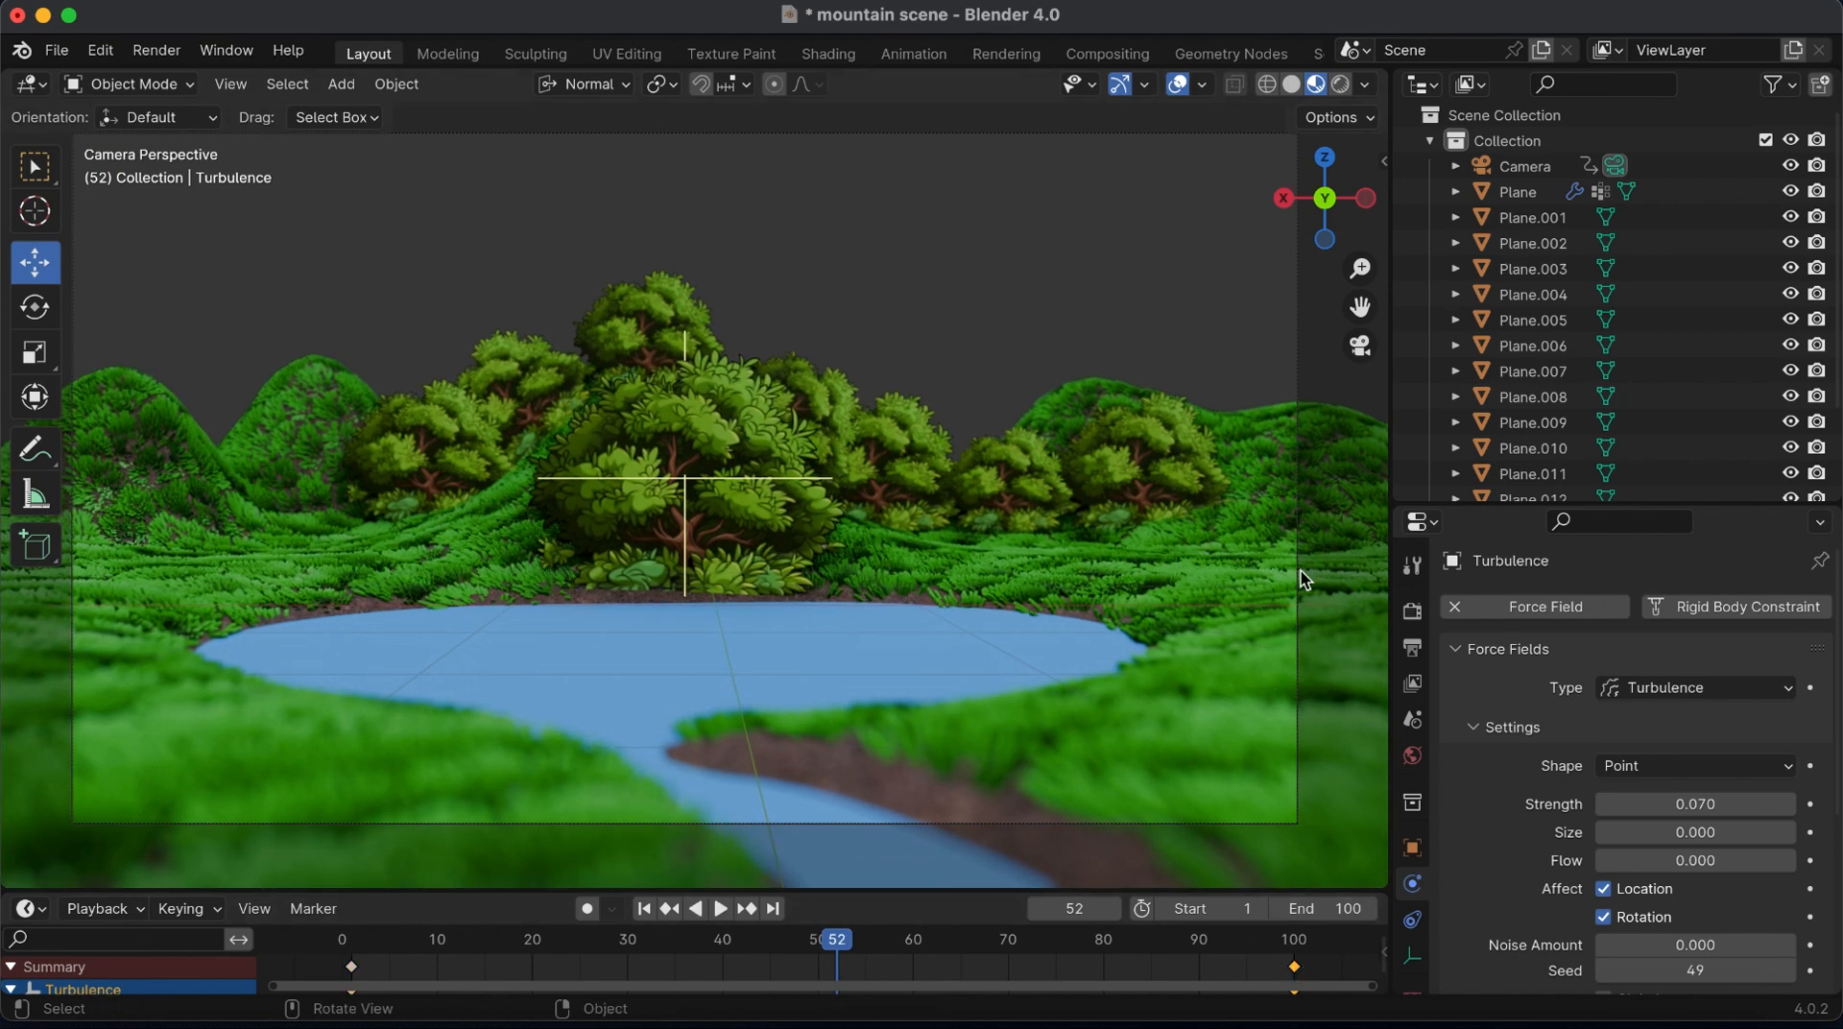
Keyframe the camera at frame 57, delete its keyframes after that frame and play the animation
click(1297, 561)
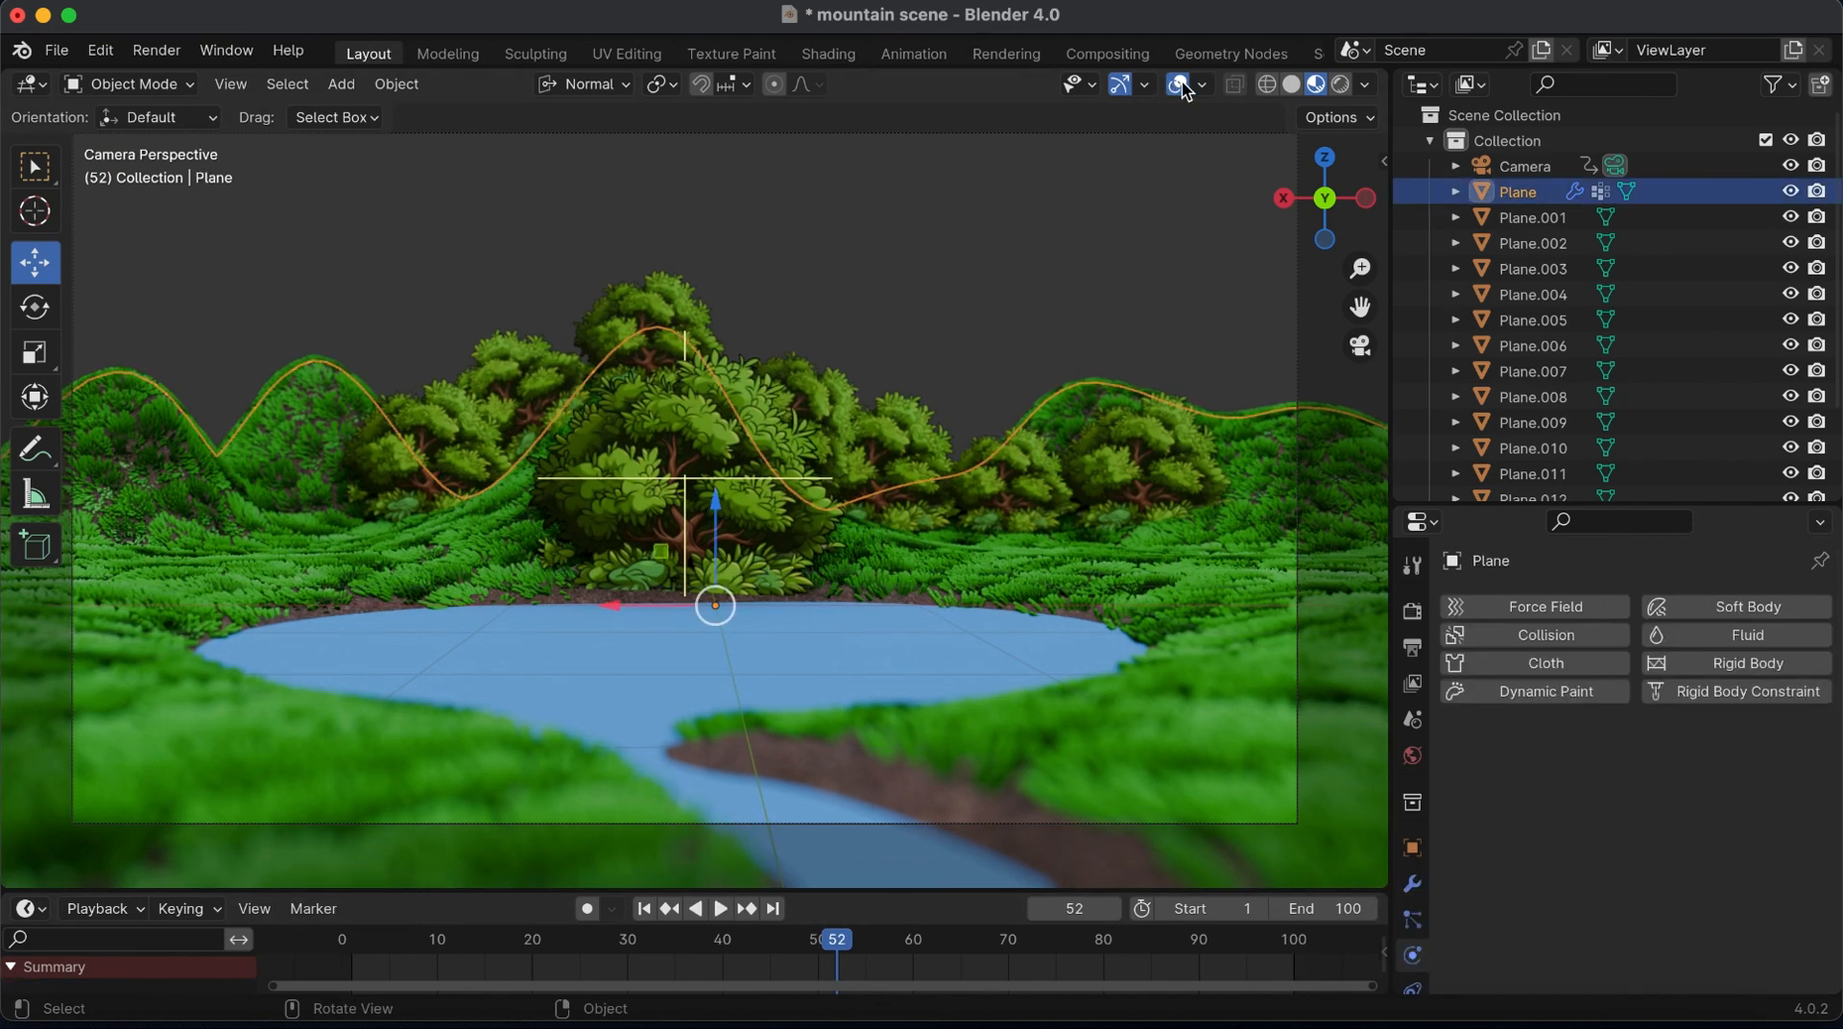
click(1178, 140)
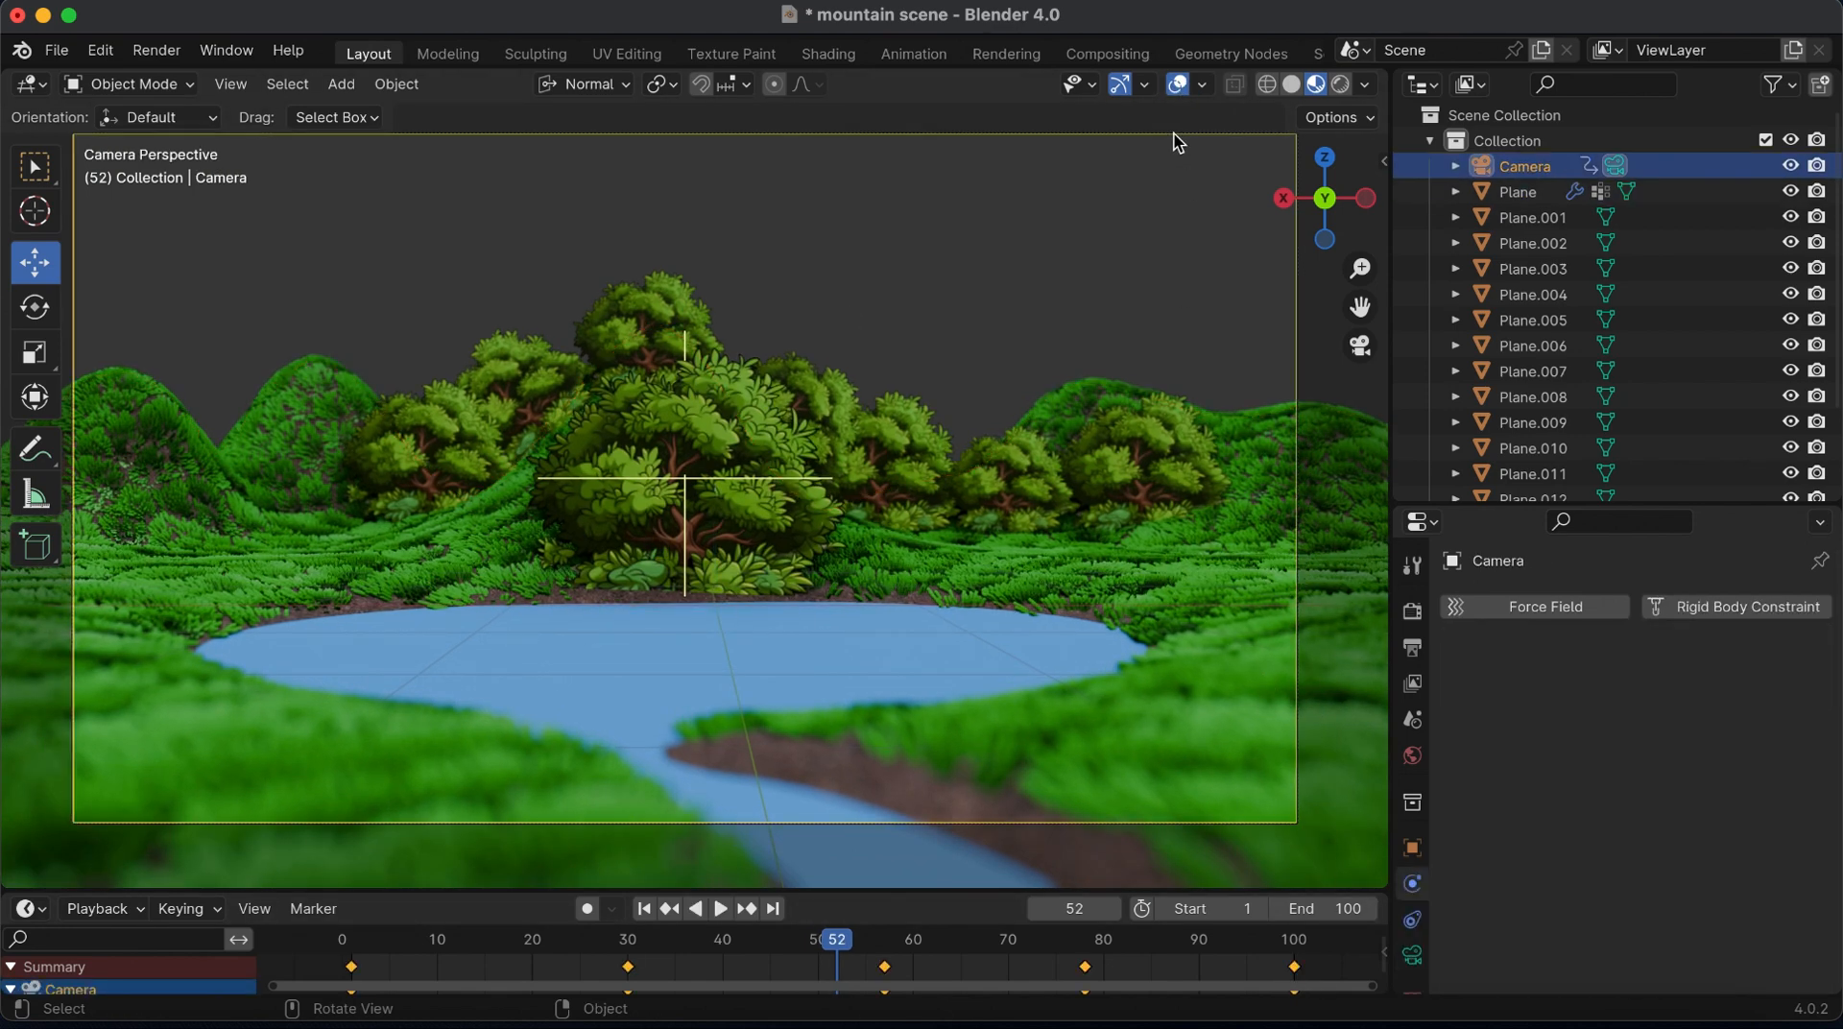
click(881, 940)
drag(888, 946, 888, 945)
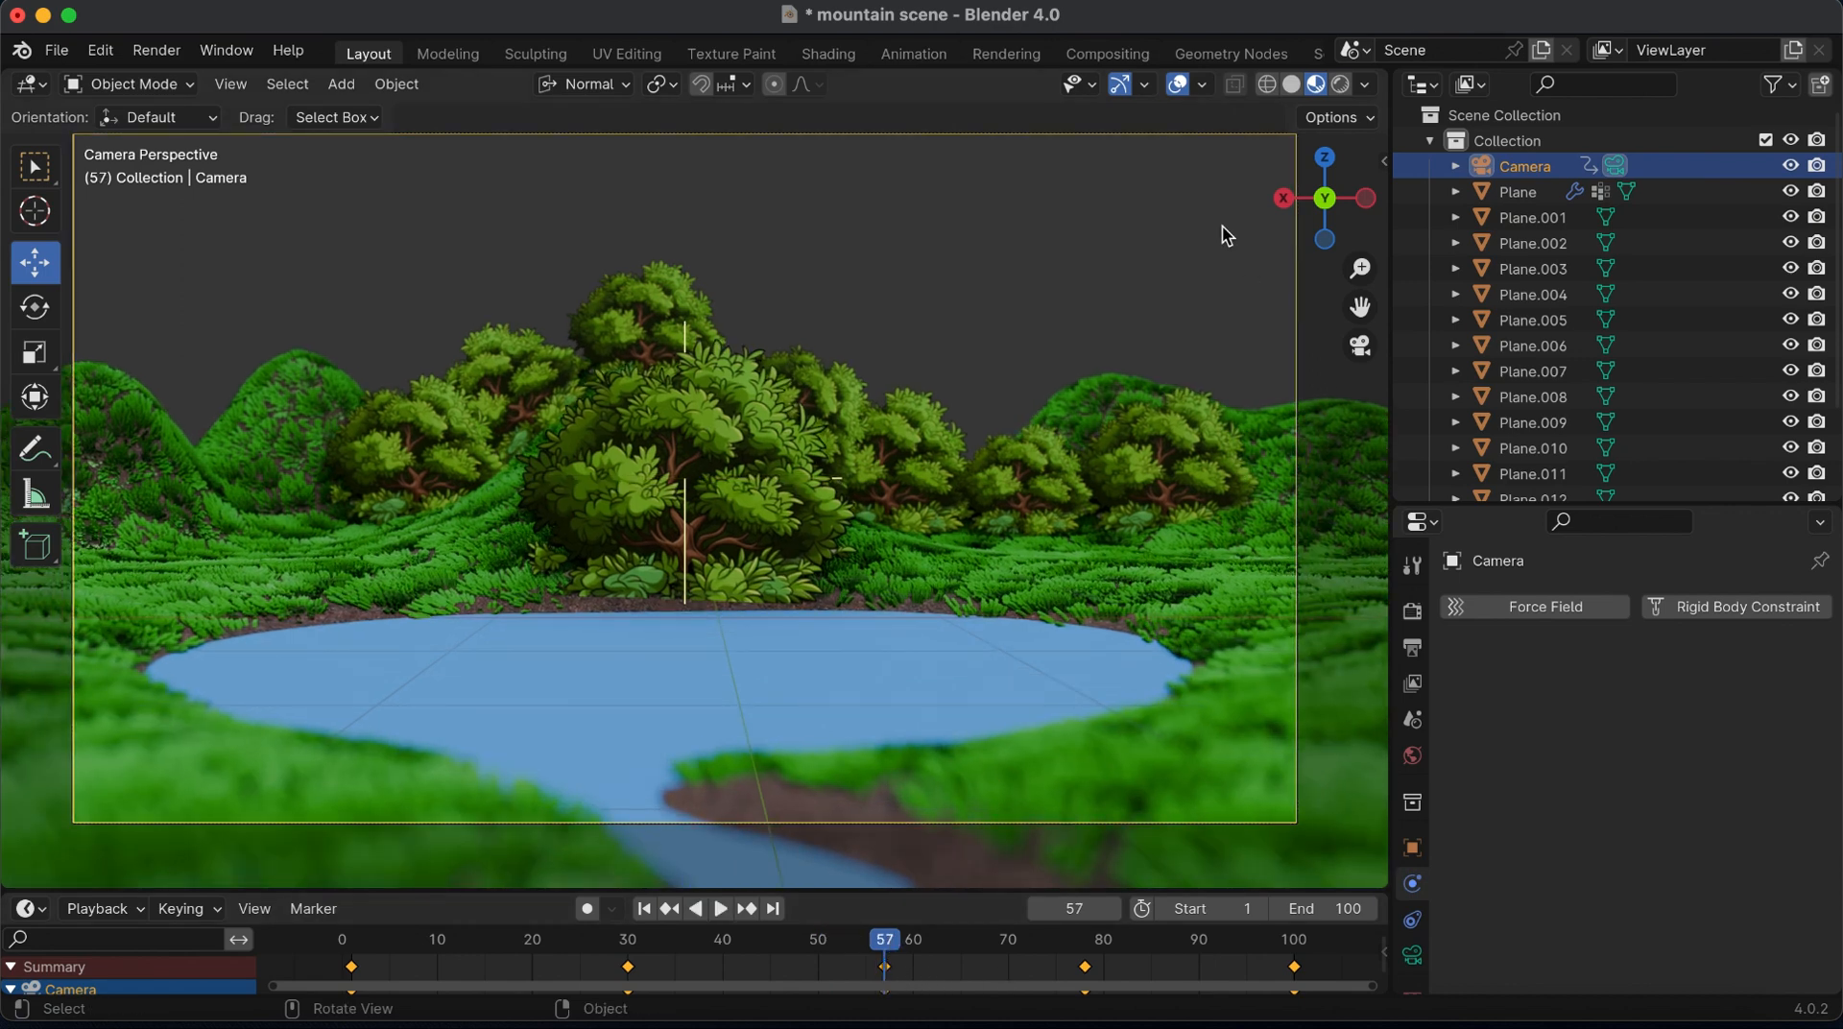
key(i)
click(858, 275)
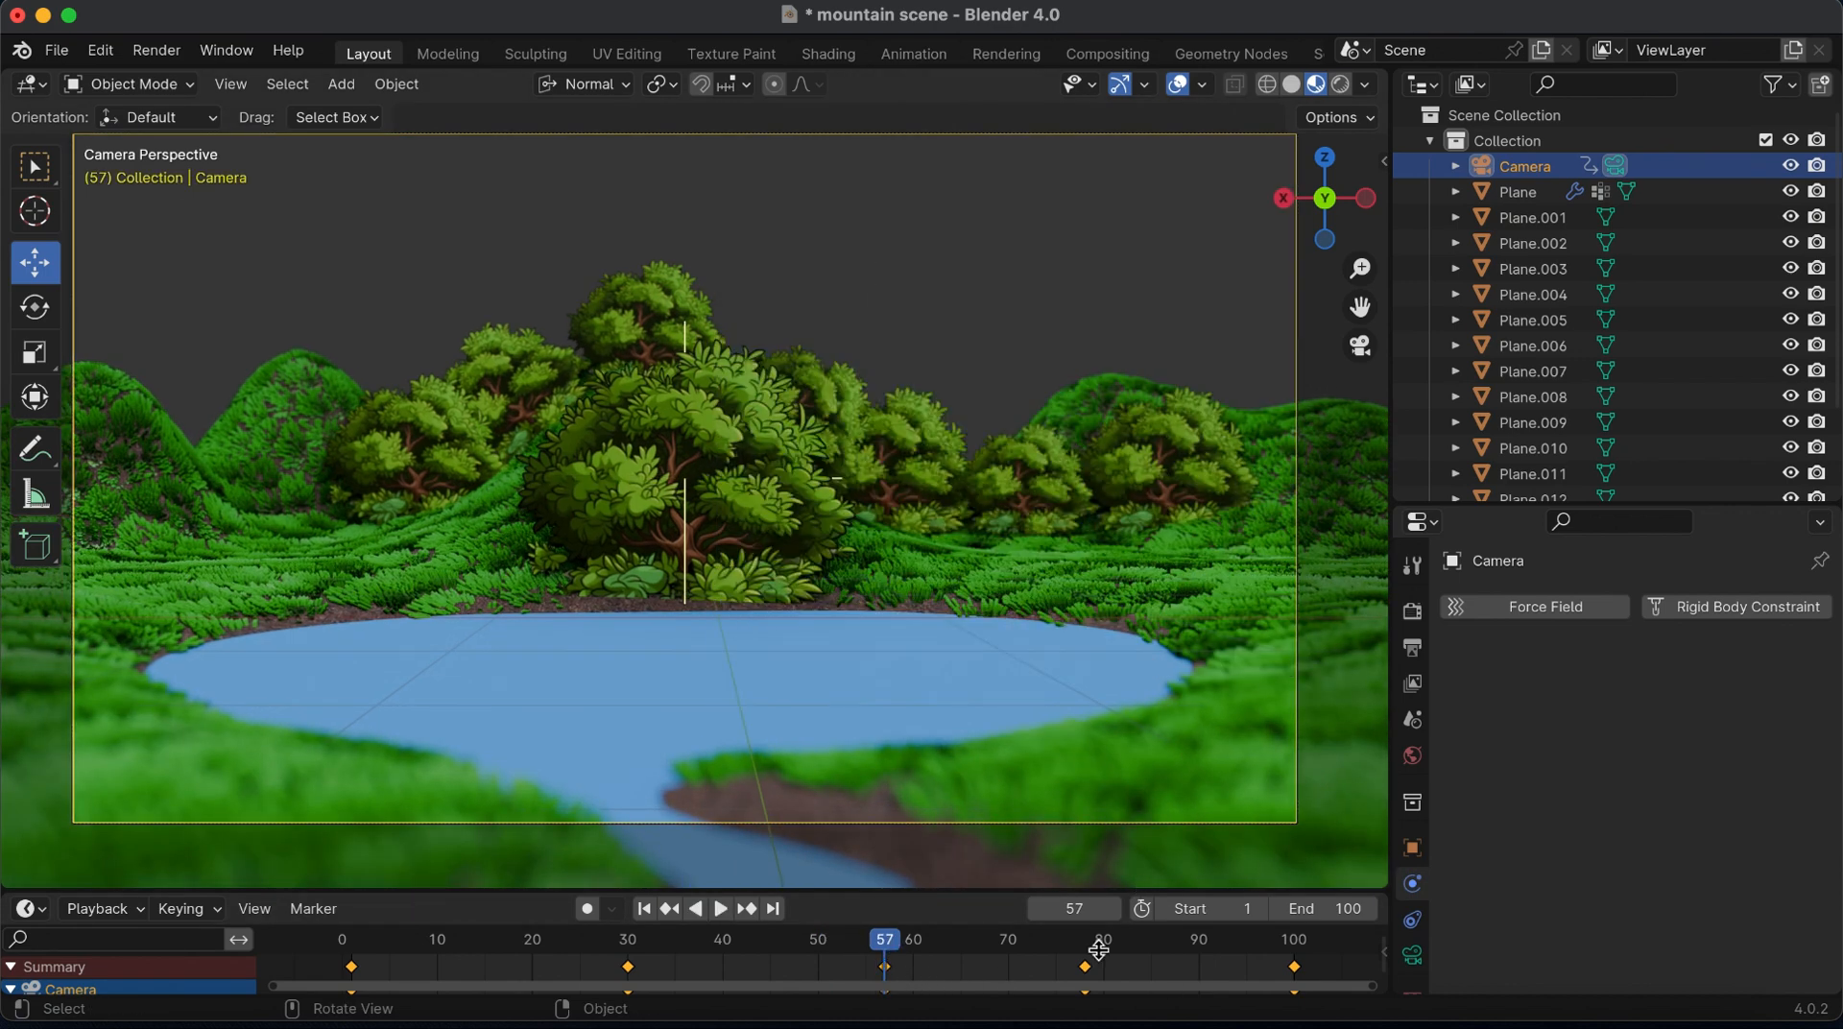
key(x)
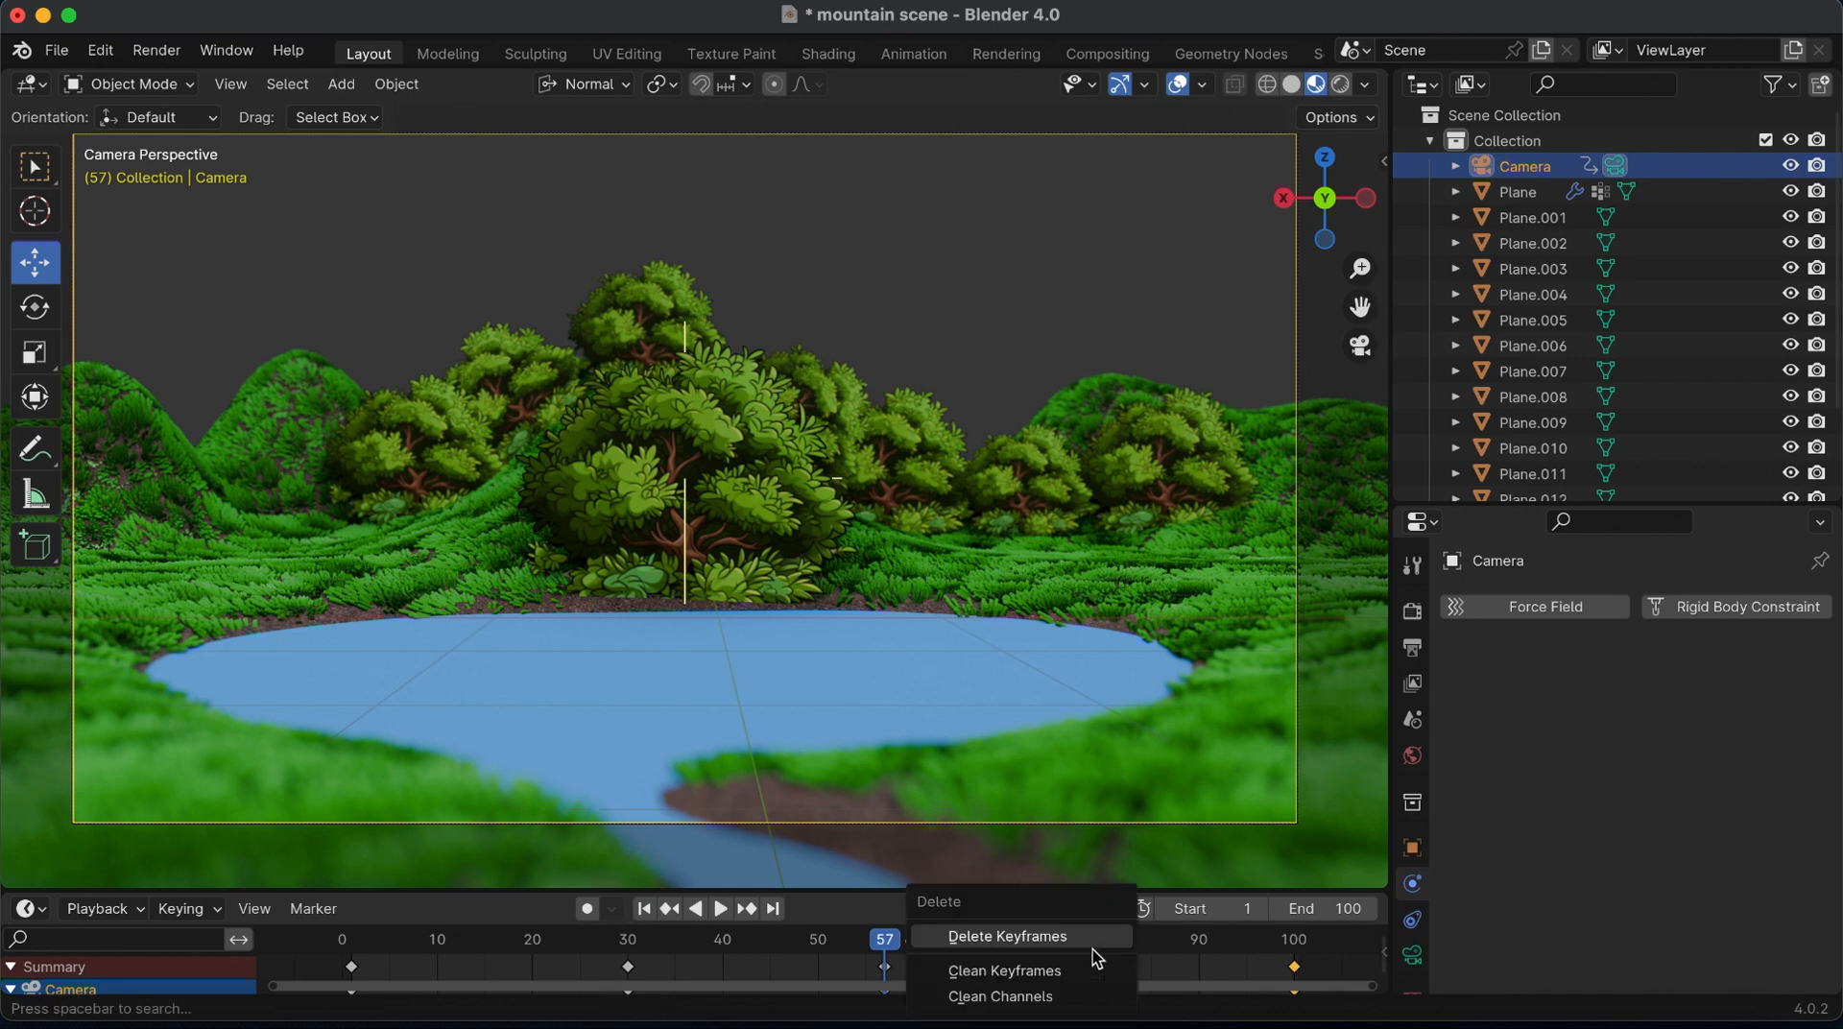
click(1008, 950)
key(space)
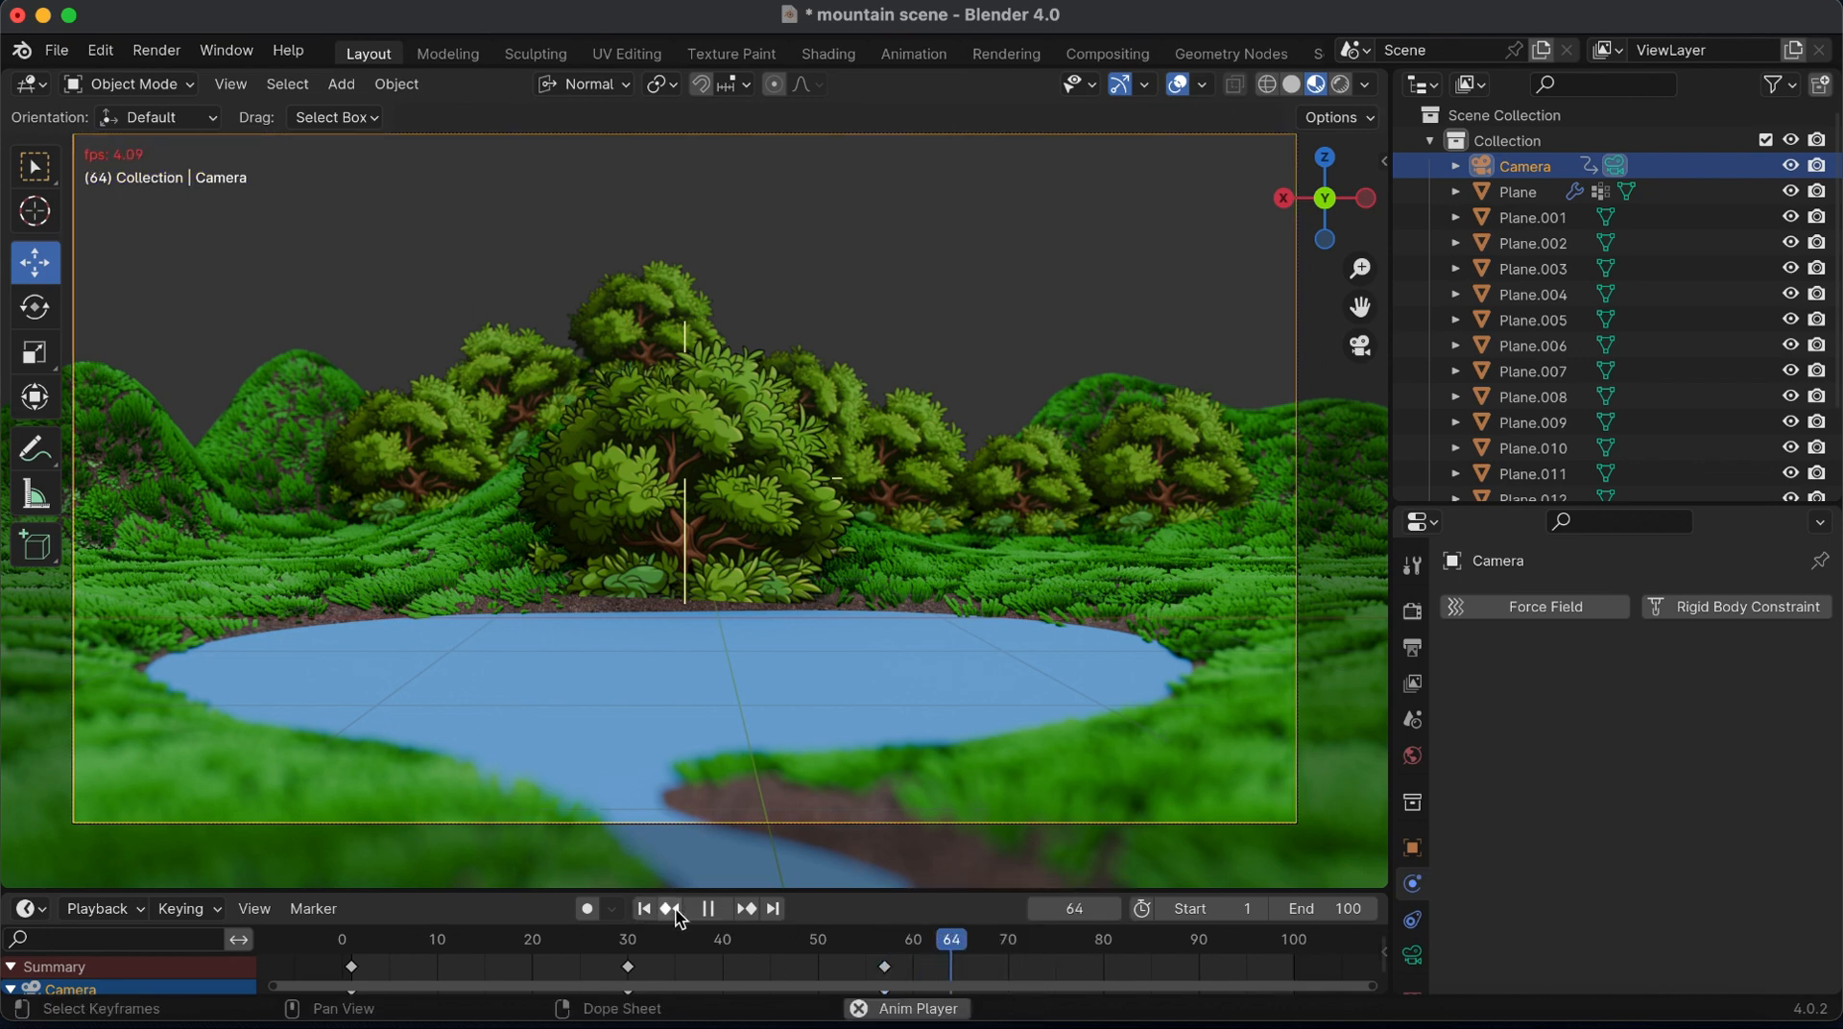
key(space)
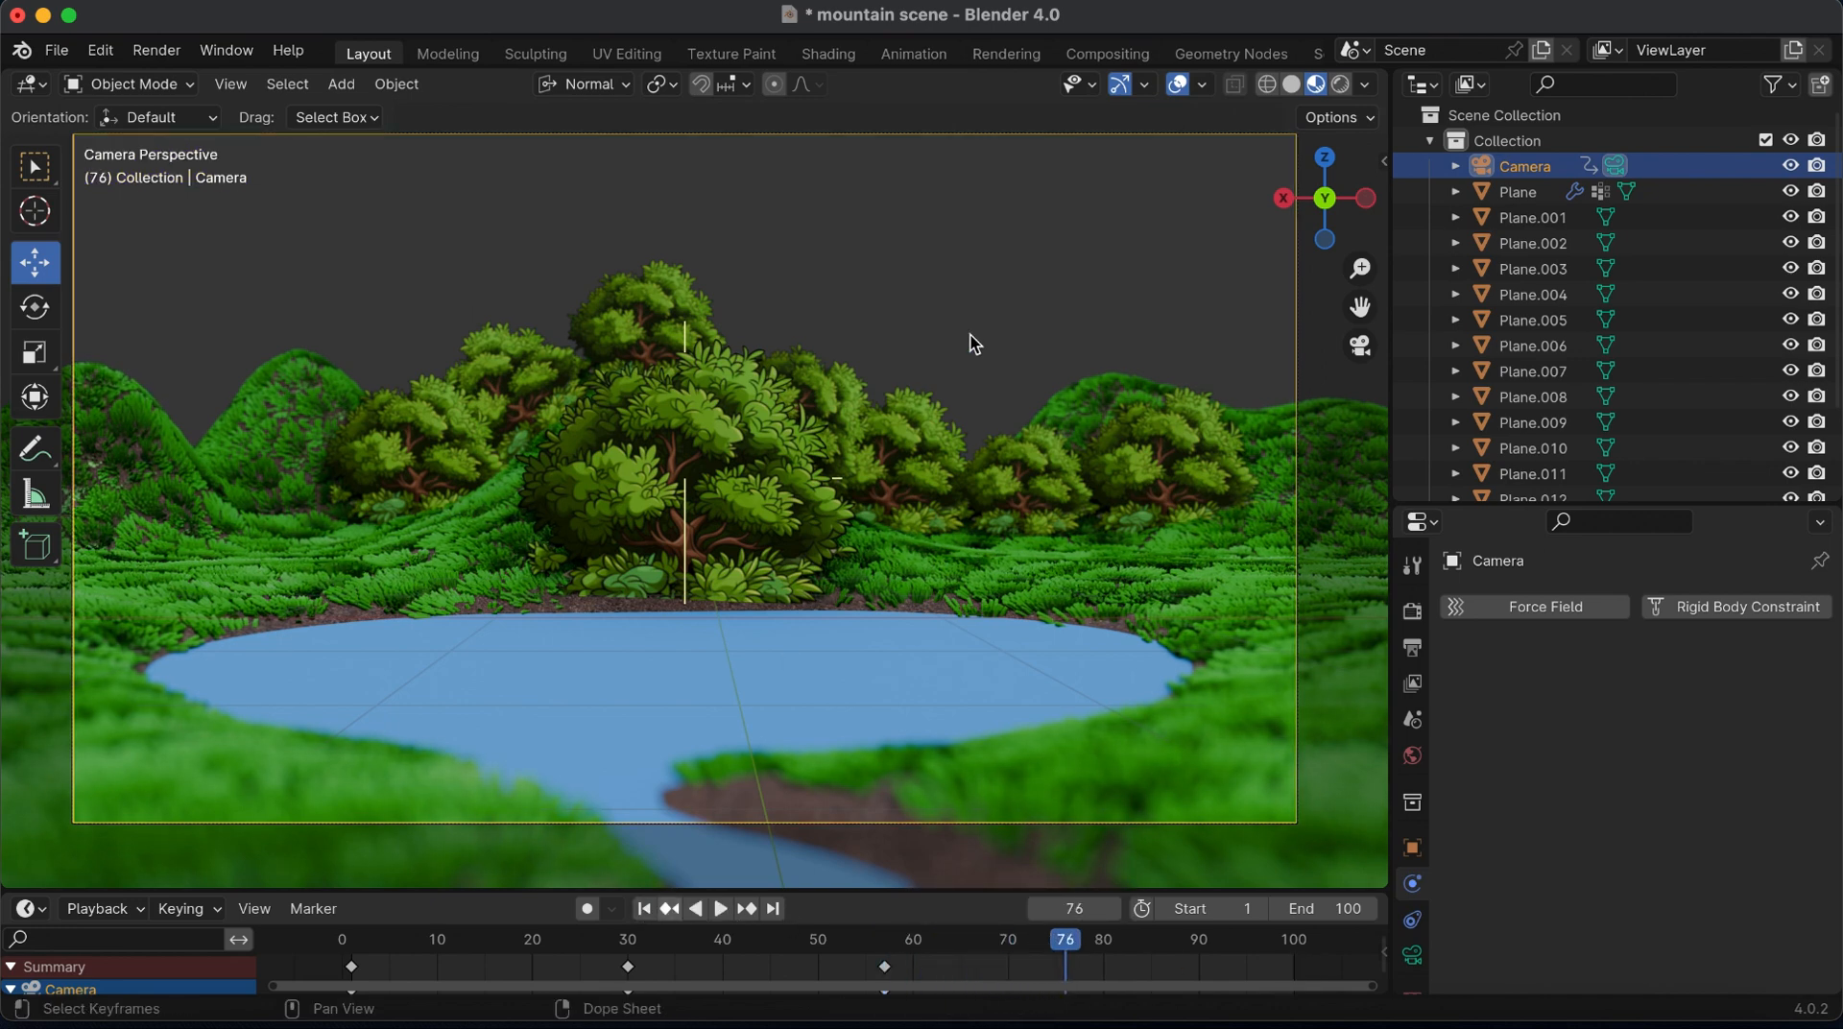
Preview the animation in Solid shading from outside the camera view and select the Turbulence field
click(1291, 85)
drag(1332, 182, 1359, 394)
key(space)
key(space)
click(1222, 484)
Try turbulence Strengths of 0.6 and 0.4, settle on 0.1 and play the animation
double_click(1712, 805)
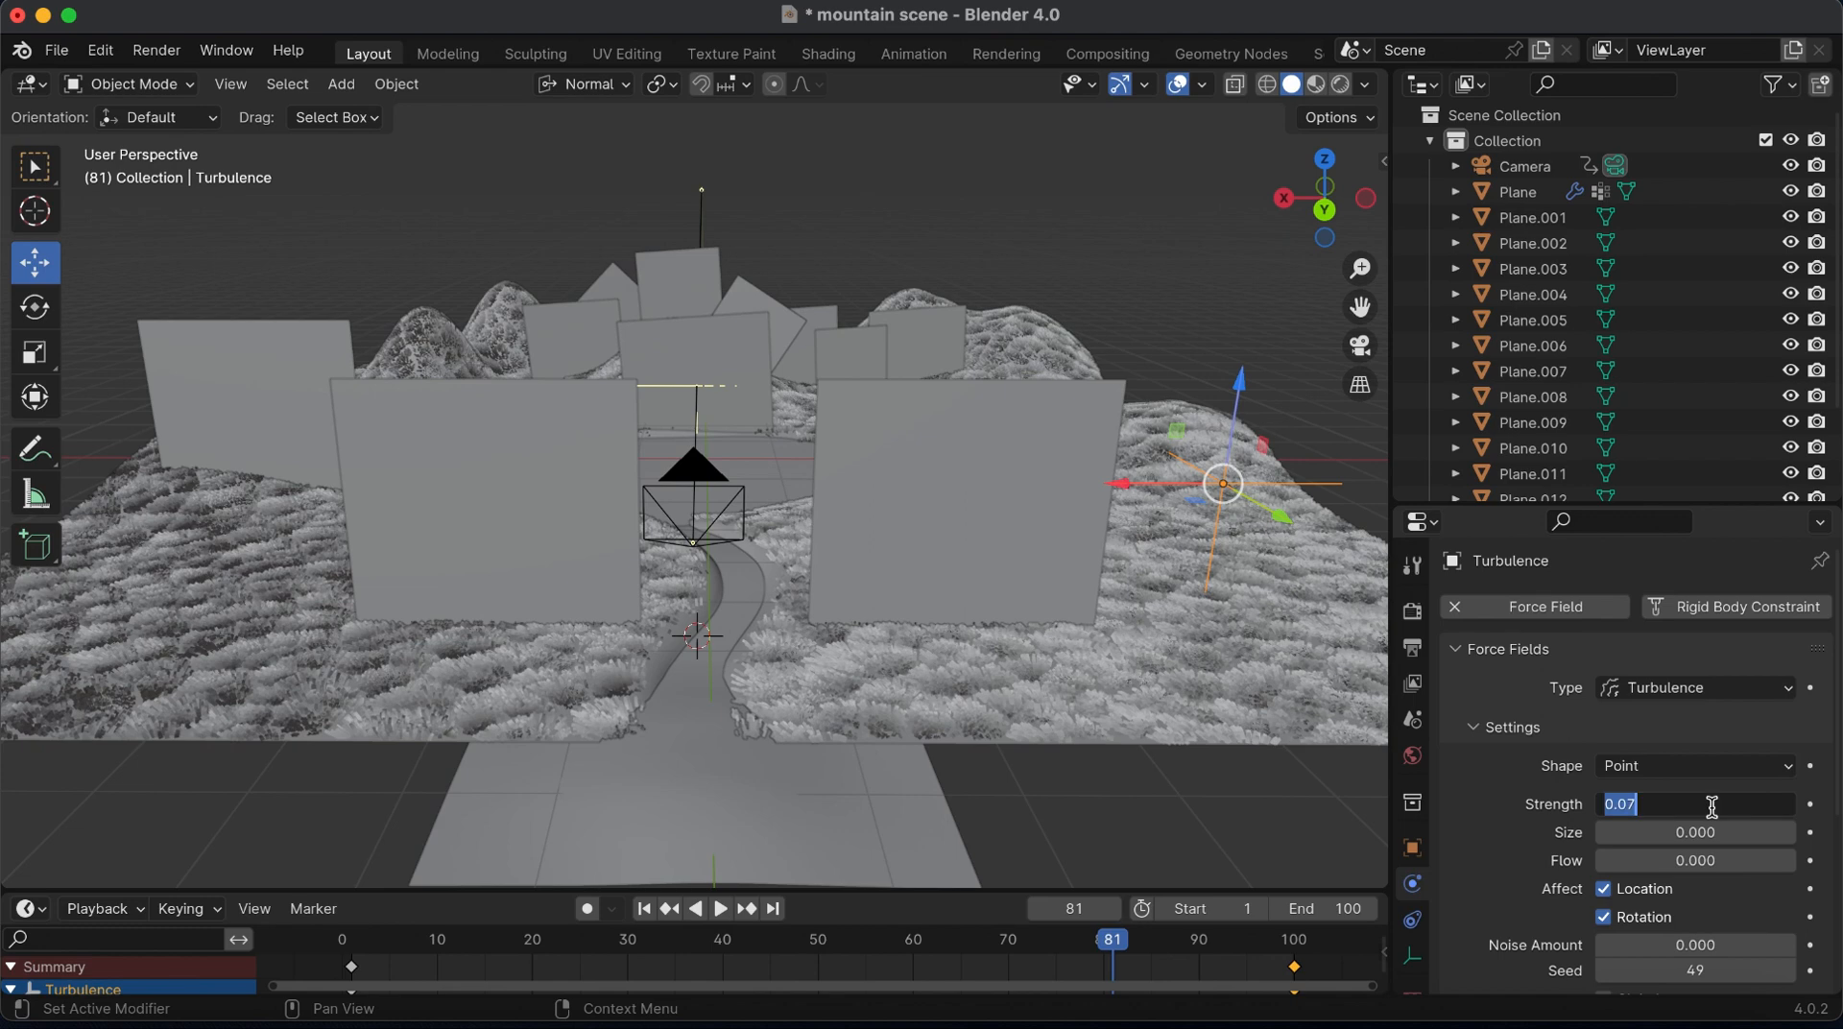
text(0.6)
key(Return)
double_click(1712, 805)
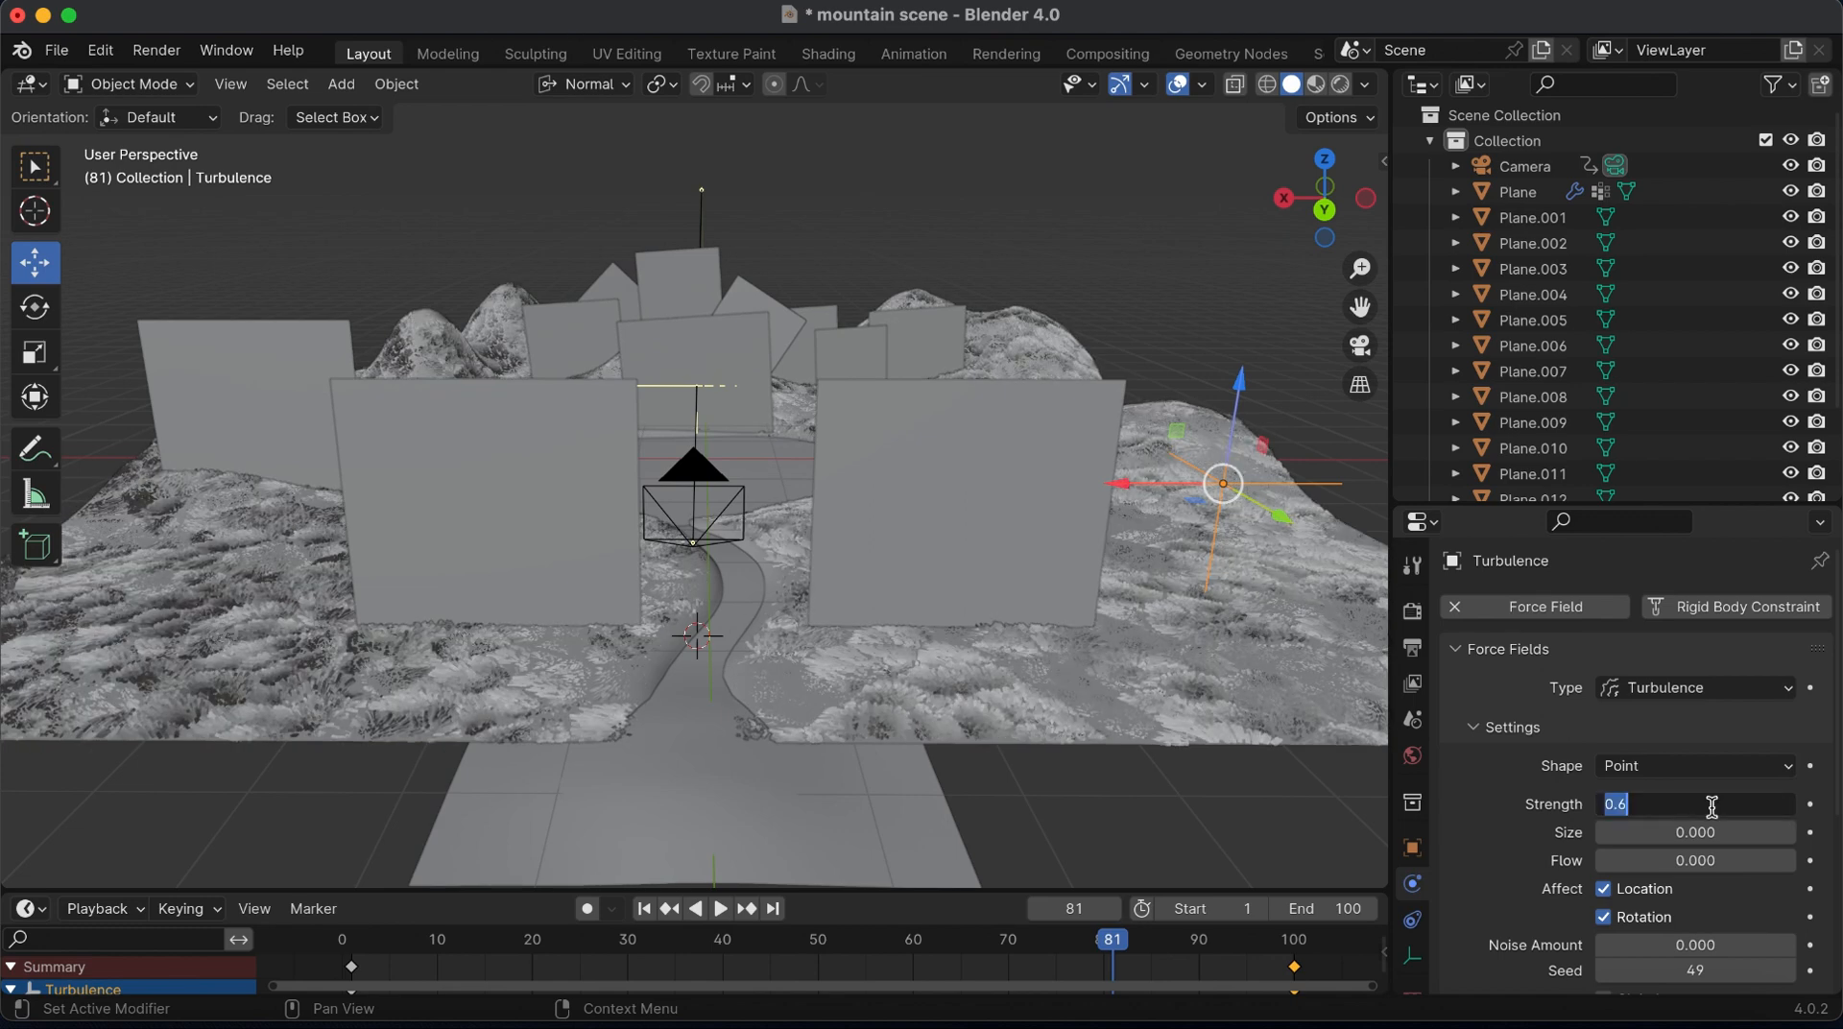
text(.4)
key(Return)
double_click(1712, 804)
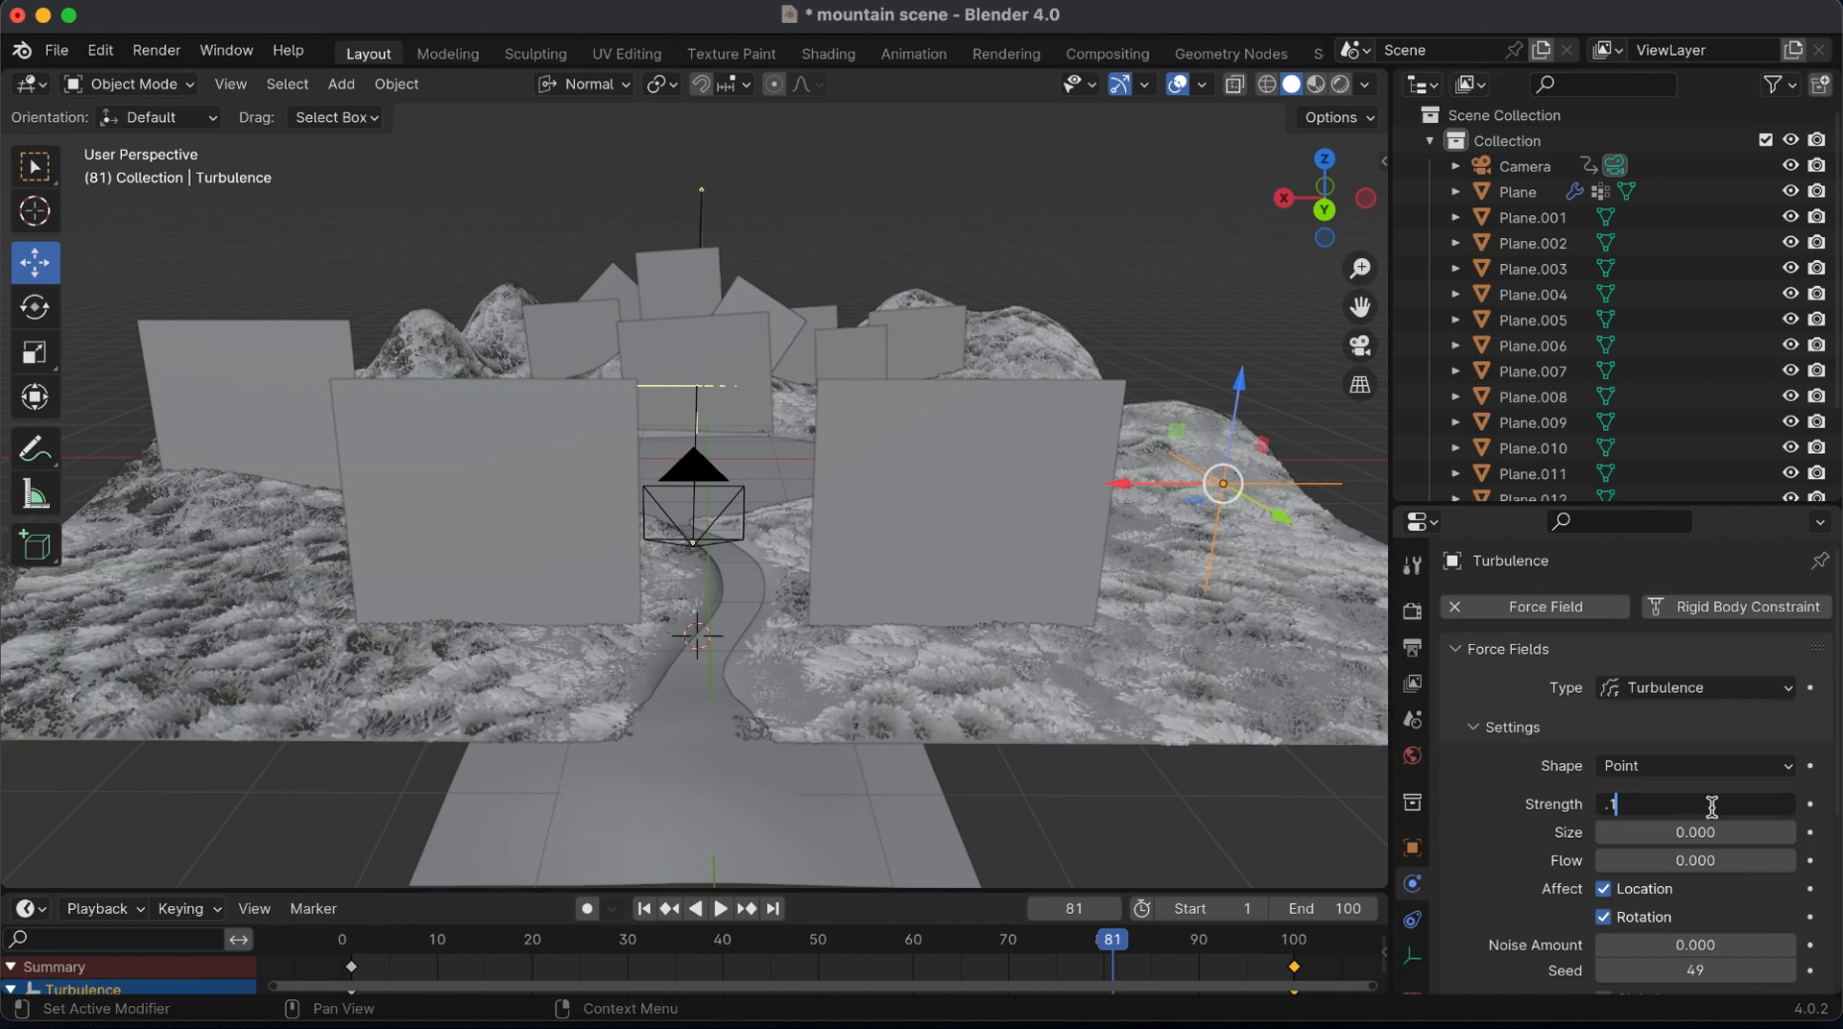
text(.1)
key(Return)
key(space)
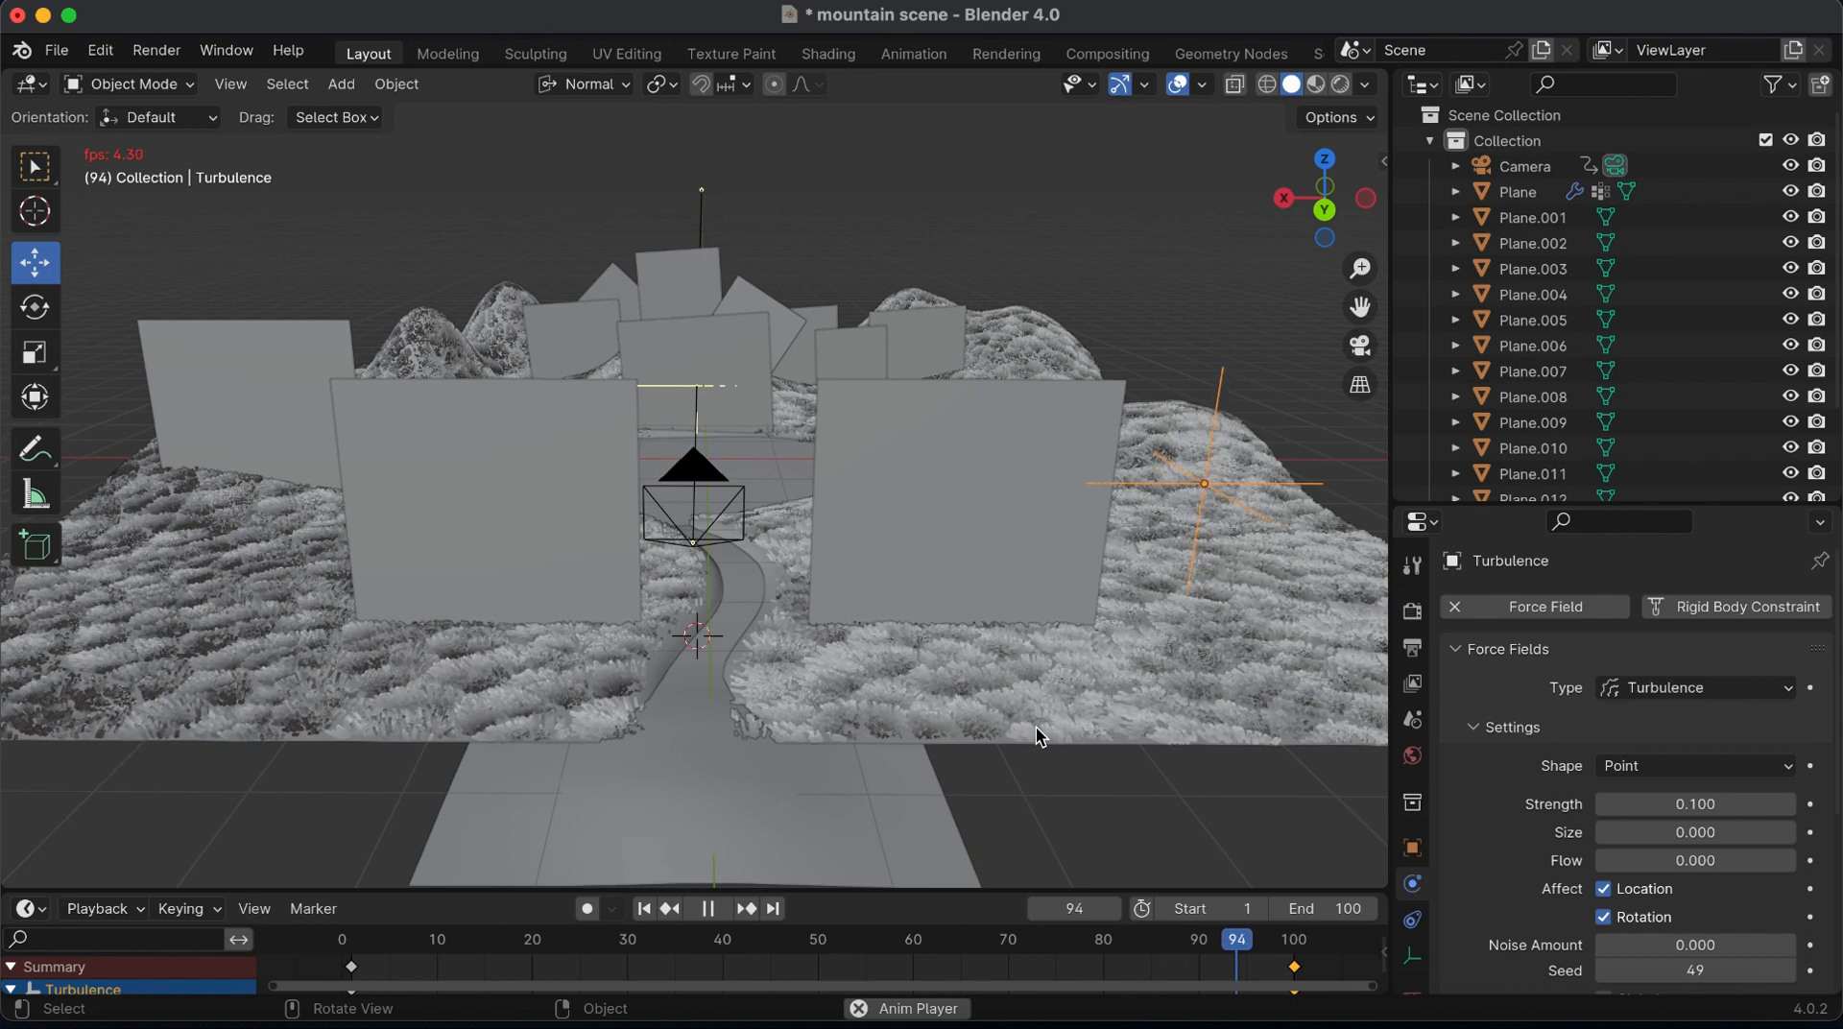
key(space)
Enable auto keying and, at frame 100, move the turbulence along X farther across the terrain, then preview the motion
click(1295, 941)
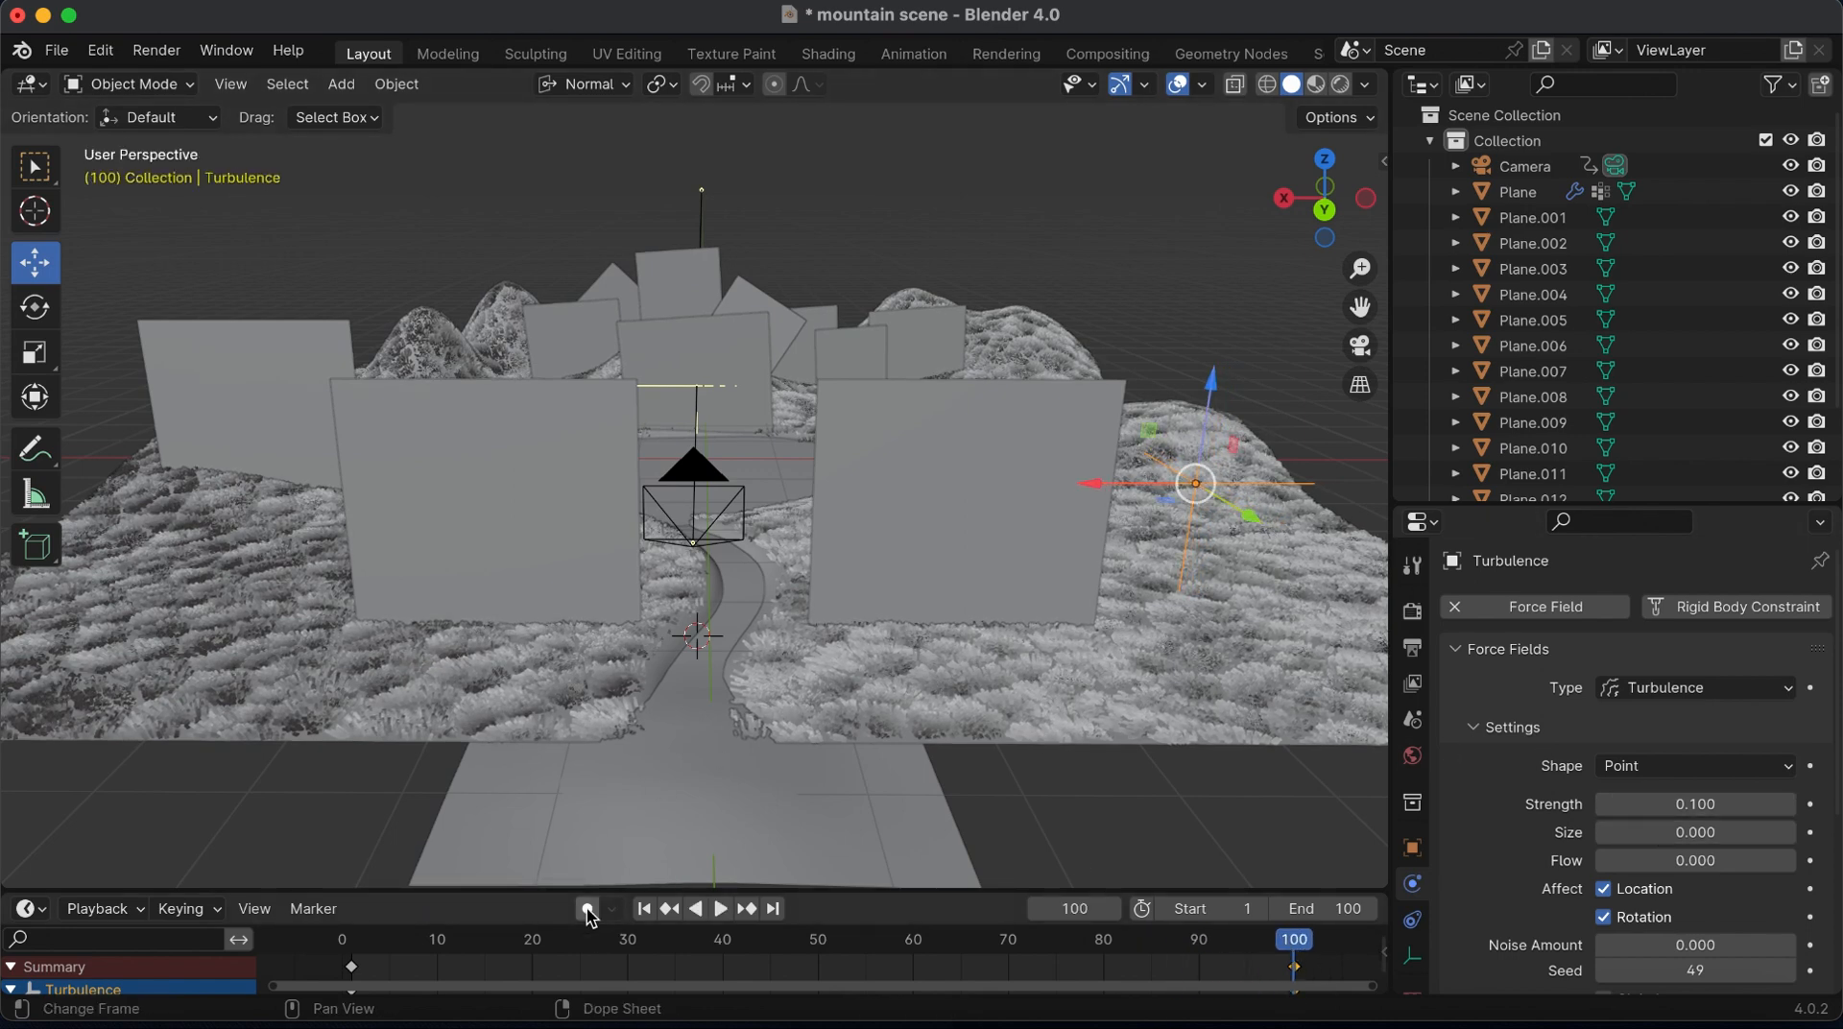
drag(1102, 493, 714, 521)
key(space)
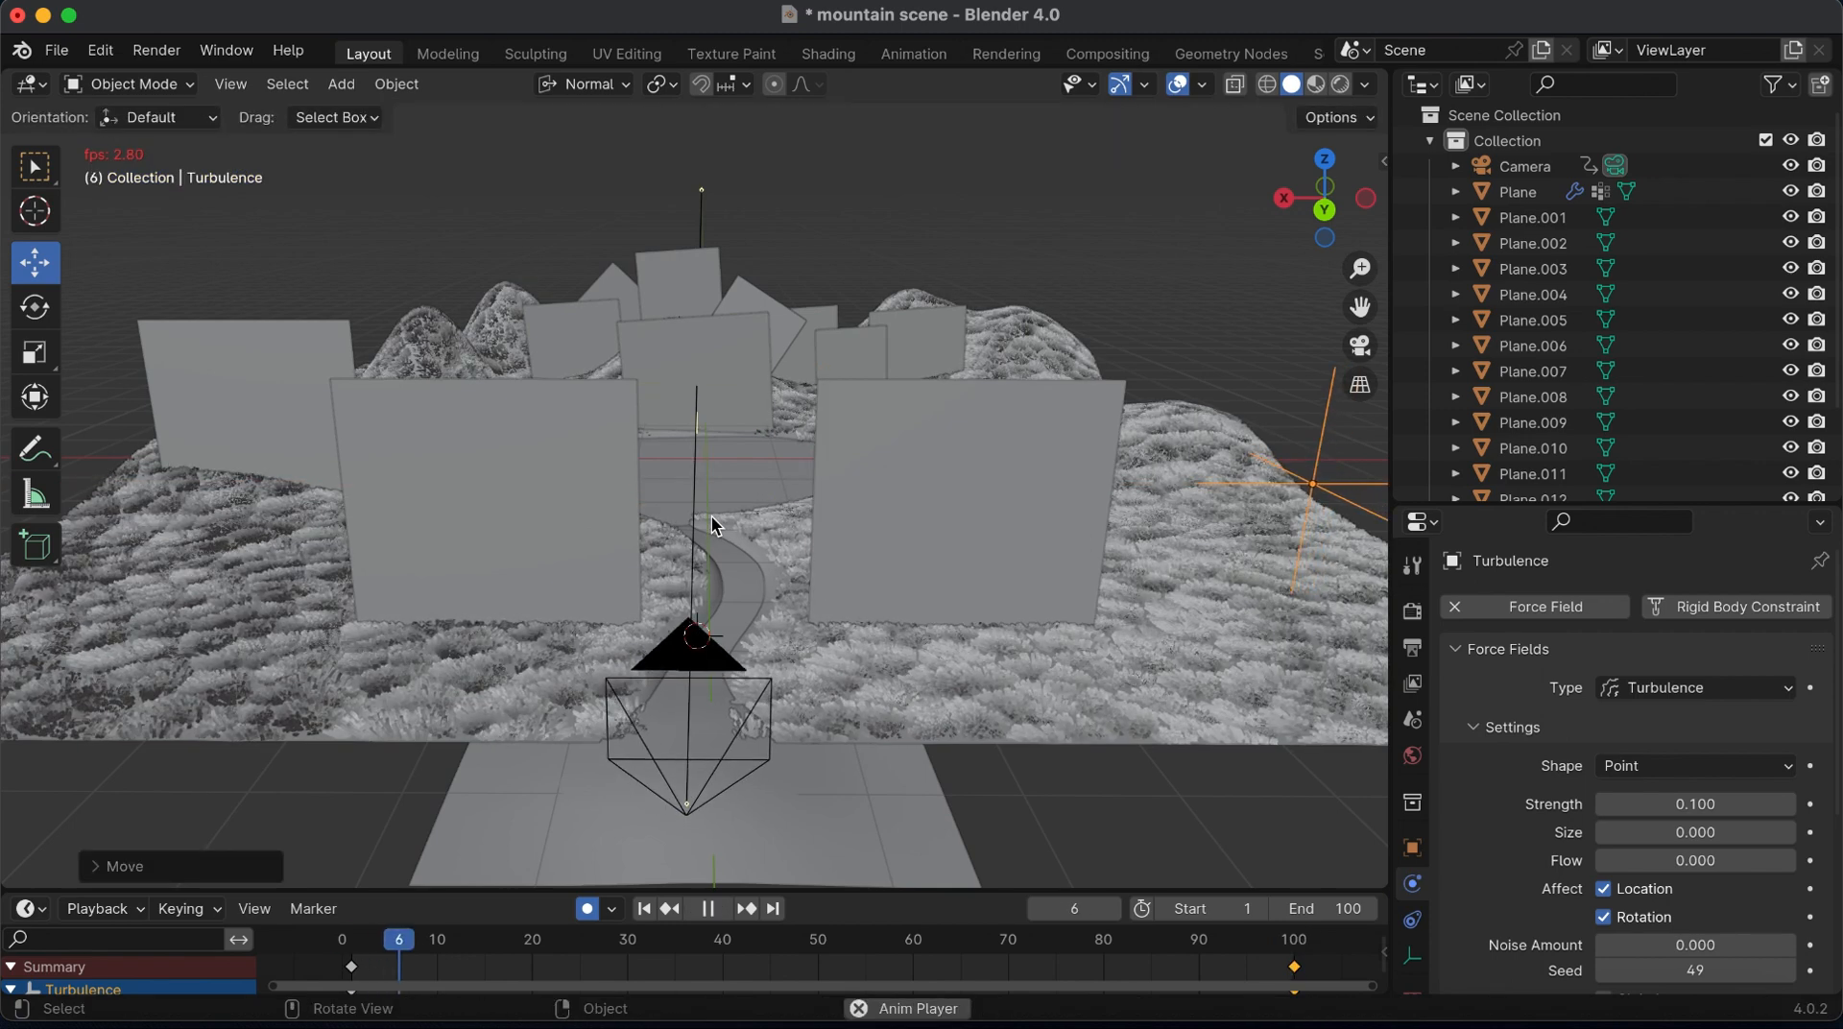
key(space)
key(space)
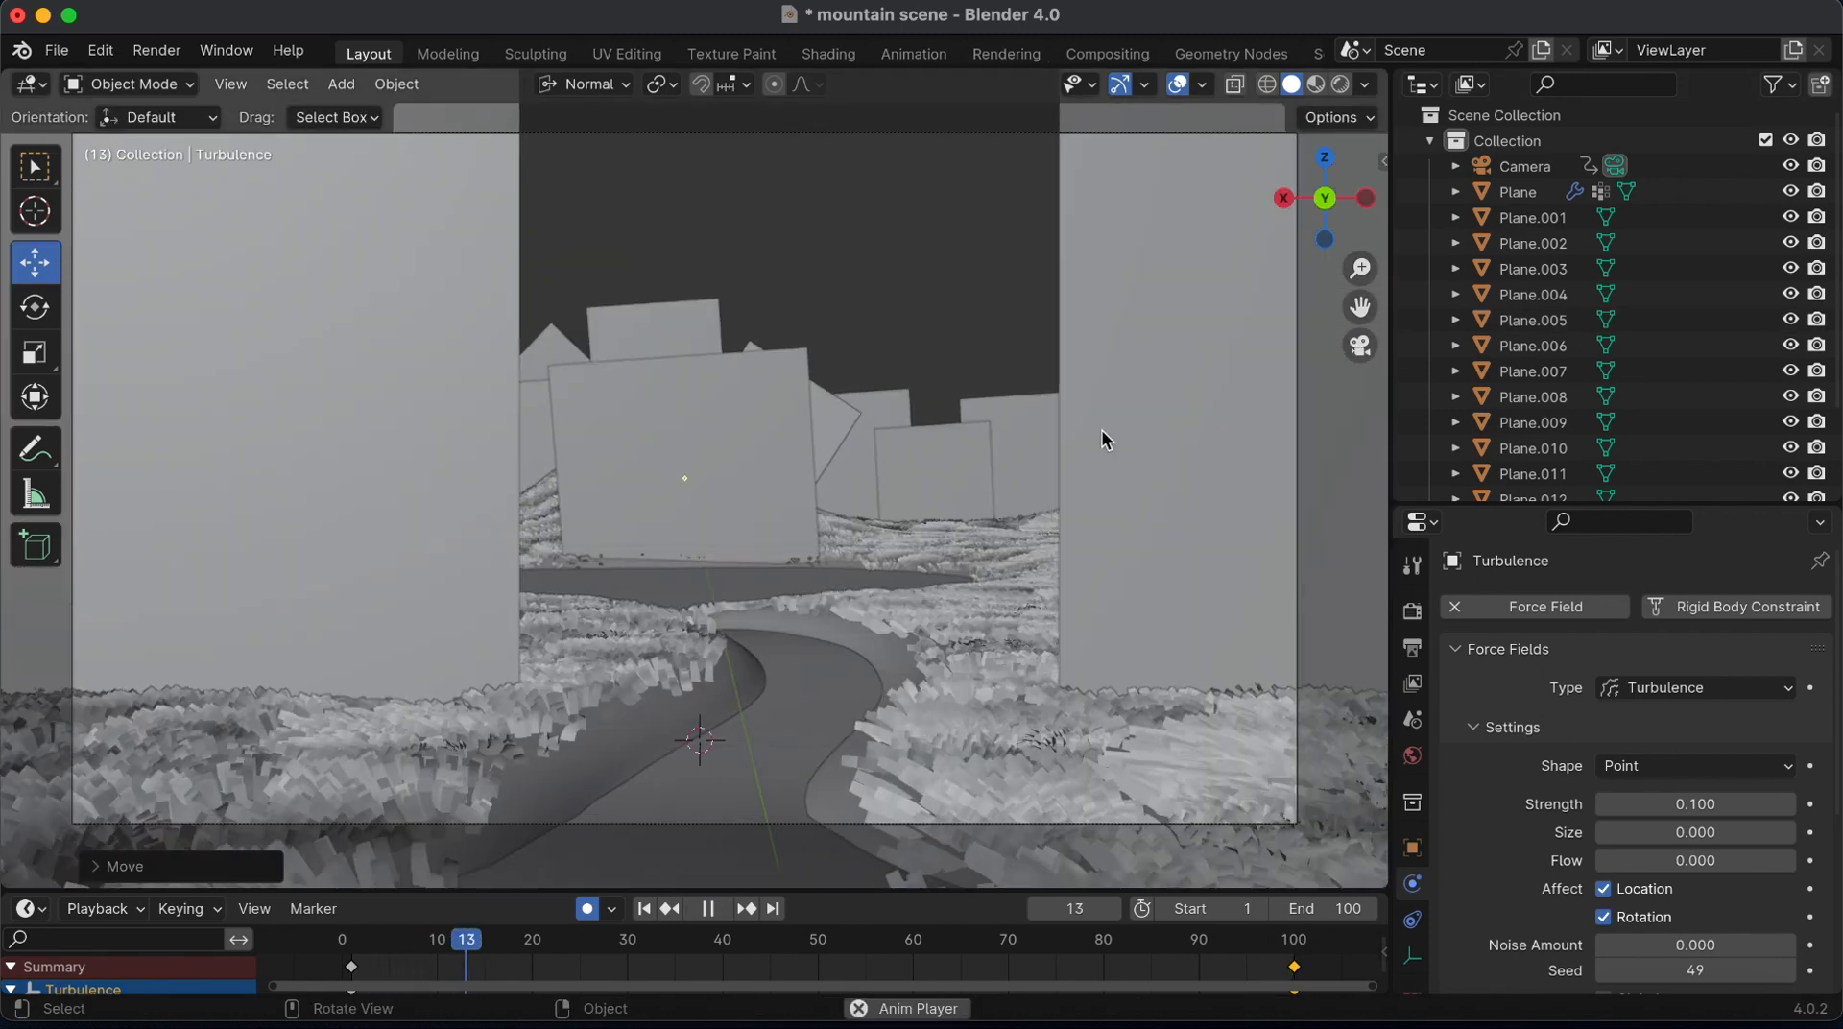
Play the animation through the camera in Material Preview shading with the viewport overlays hidden
click(1316, 84)
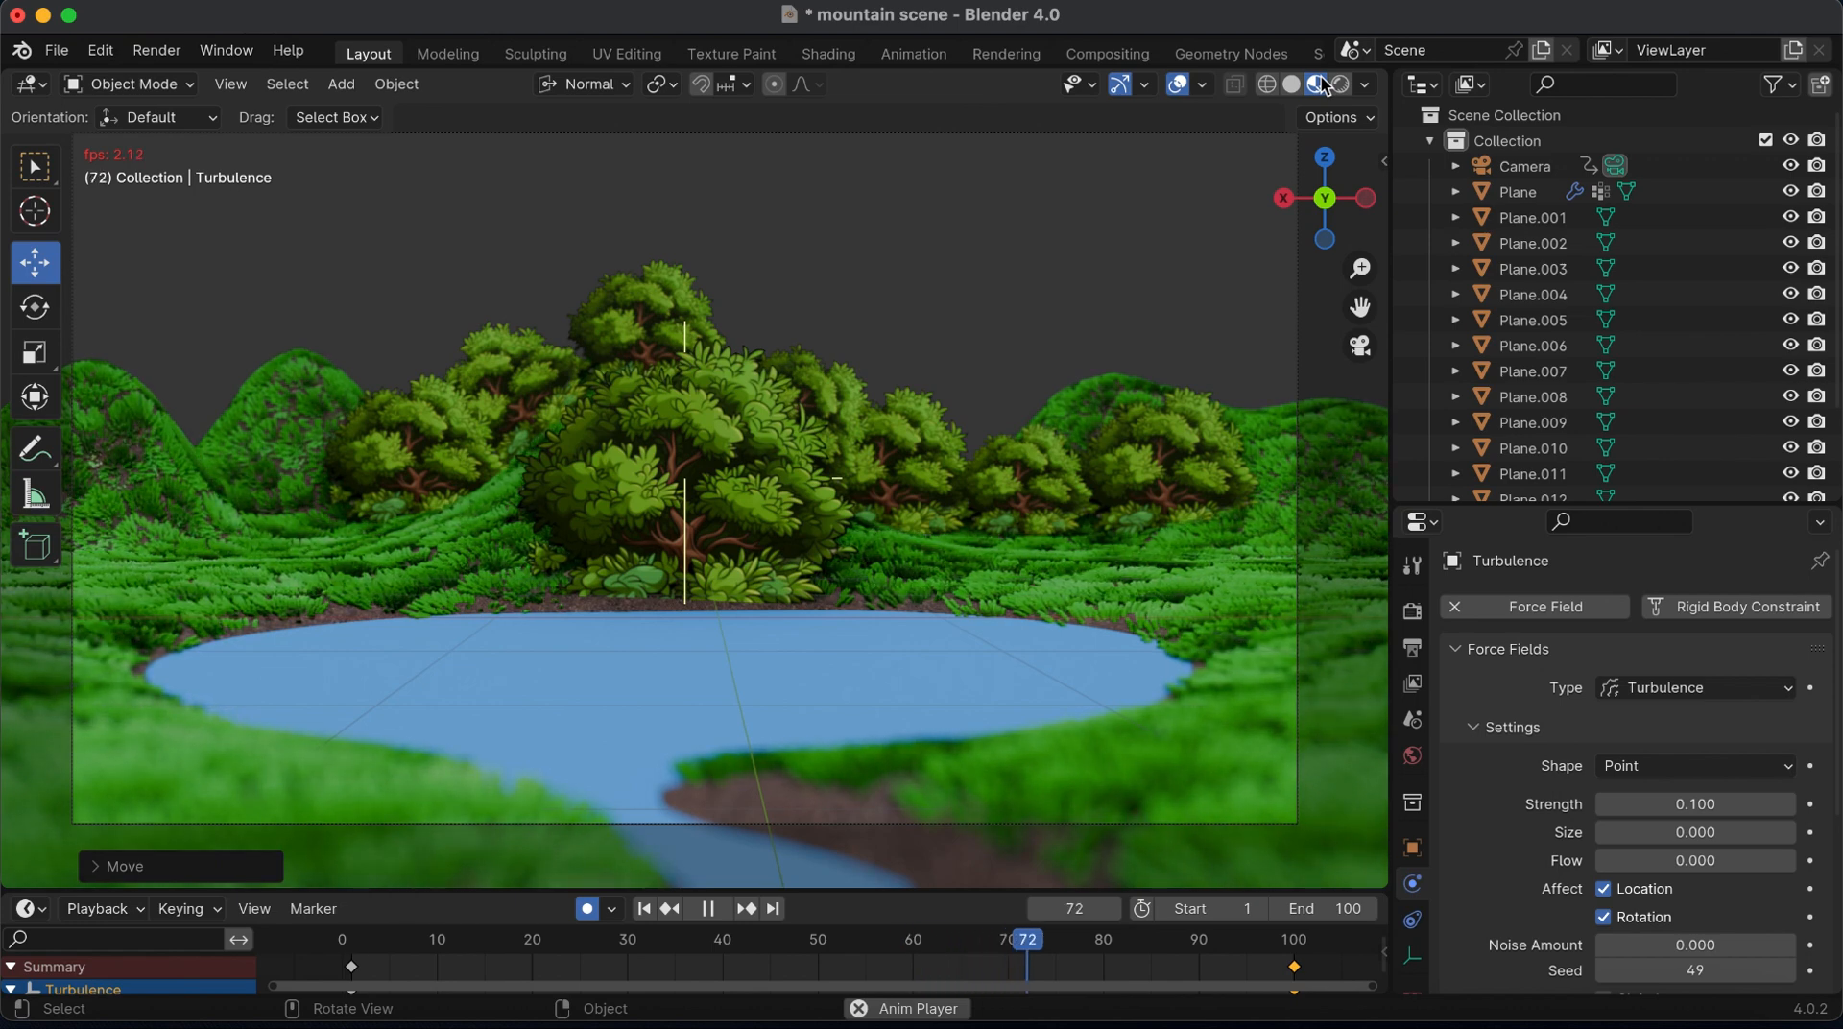
click(1180, 88)
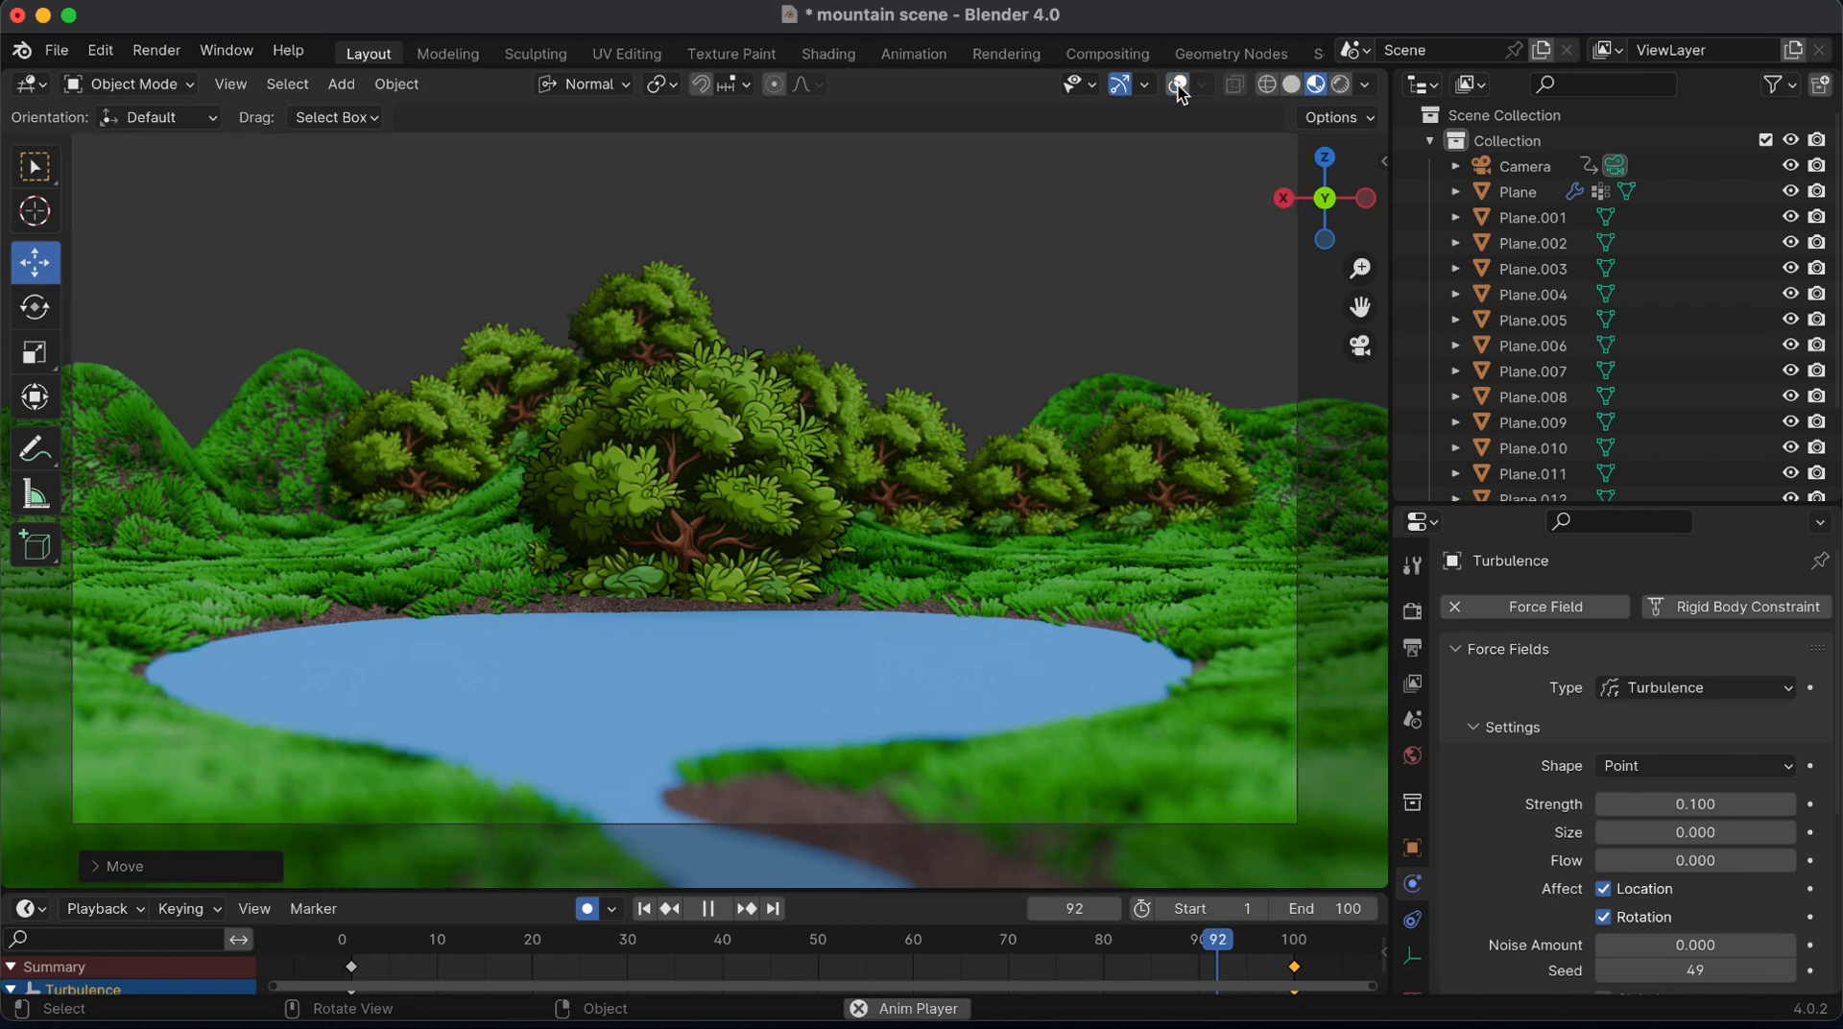